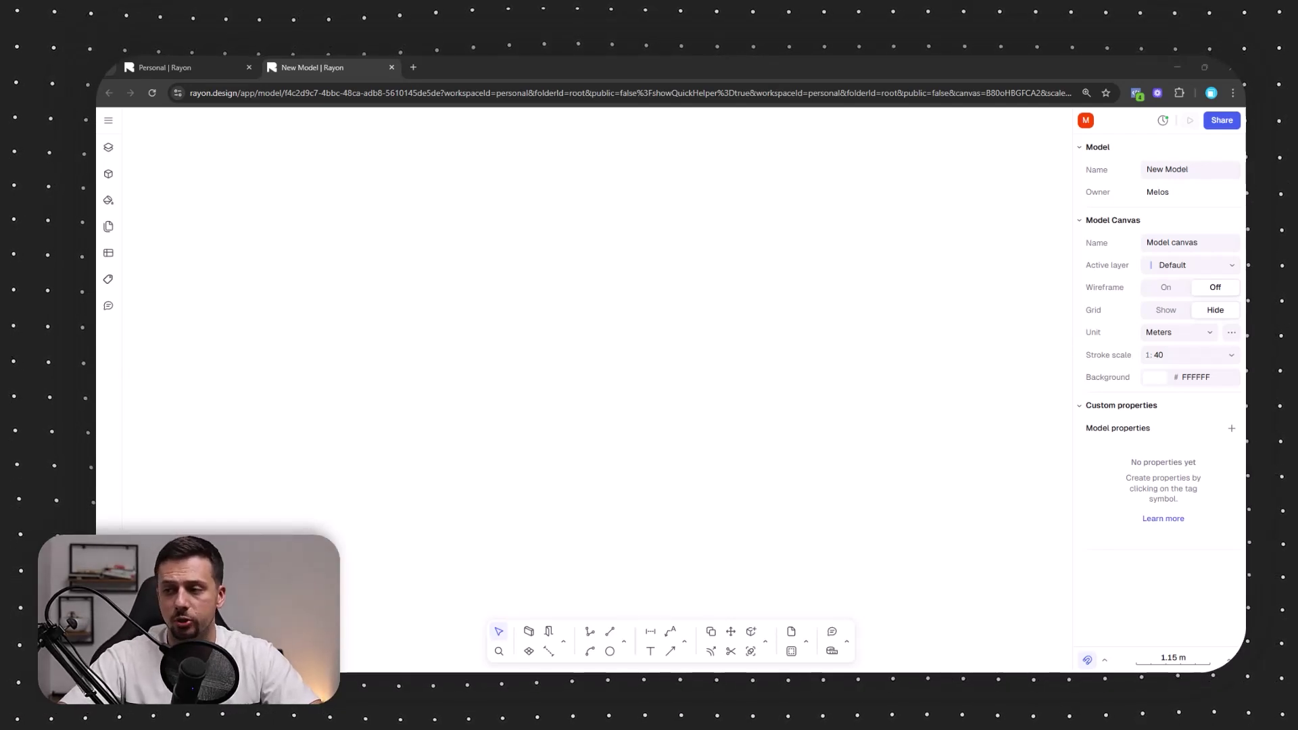
- Place the floor plan sketch image on the empty canvas and adjust its position
drag(662, 306, 582, 378)
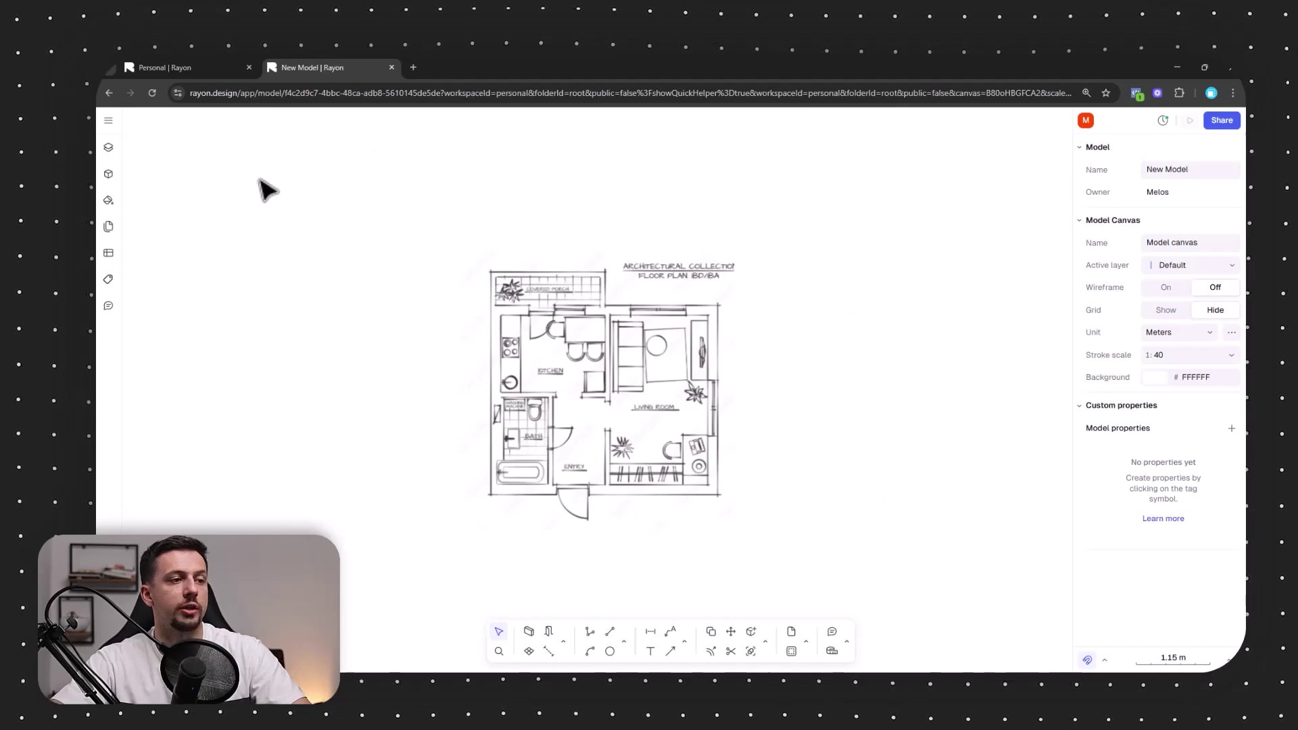
scroll(664, 465, up, 3)
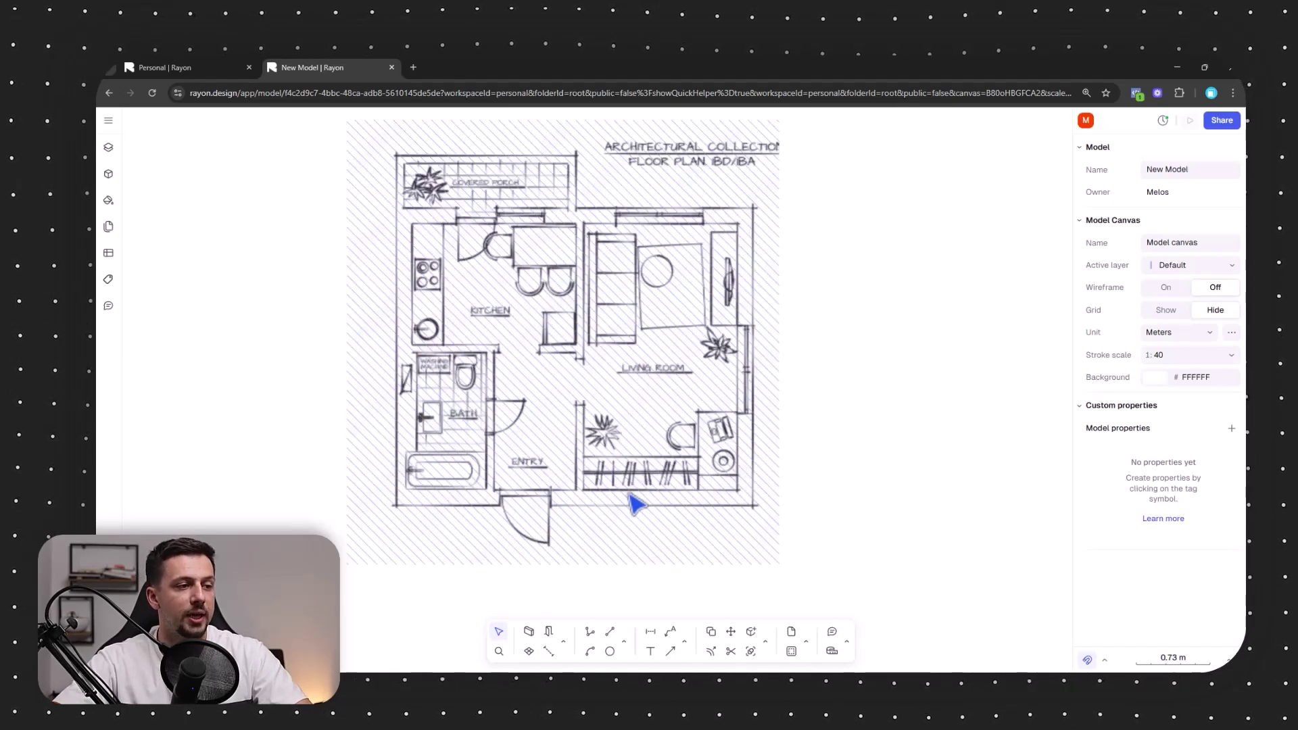
drag(560, 450, 703, 433)
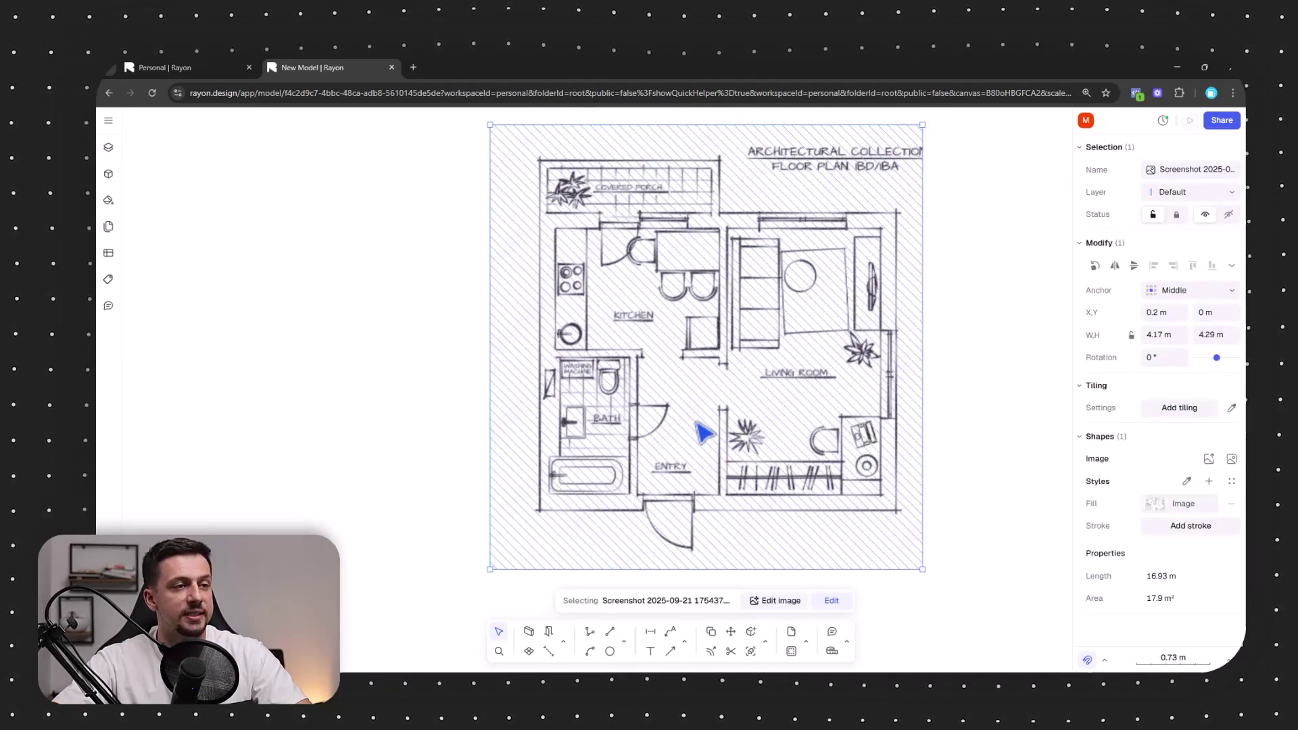
click(1021, 377)
middle_drag(1020, 374, 940, 425)
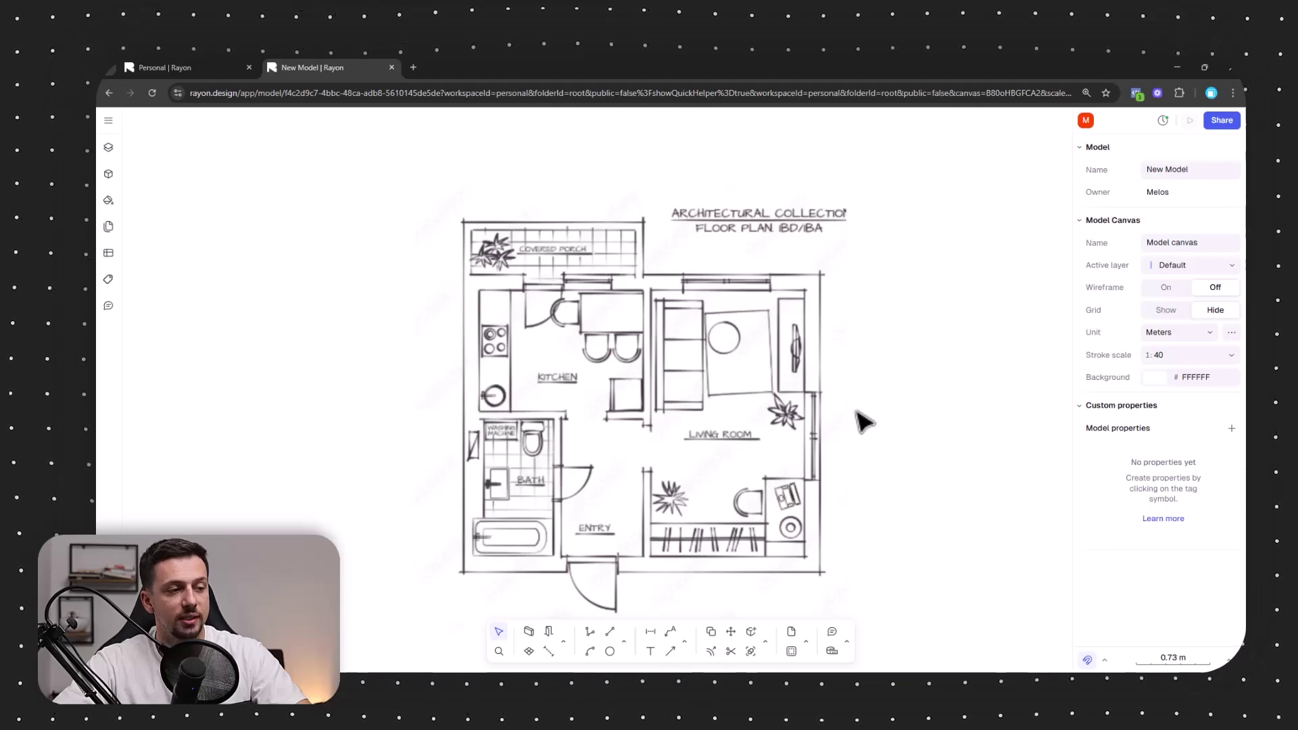
- Draw a 0.9 m vertical reference line running down from the upper jamb of the bath door opening
scroll(513, 501, up, 8)
scroll(704, 347, down, 4)
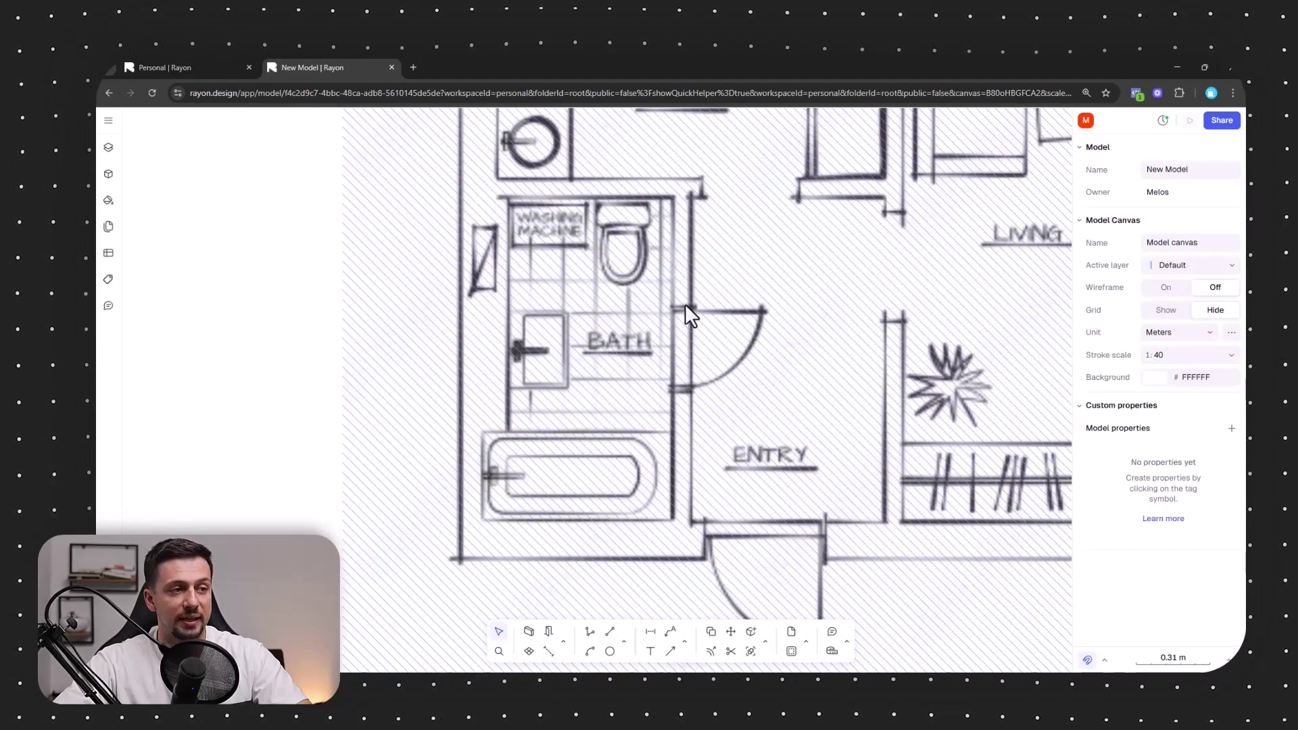
scroll(720, 264, down, 3)
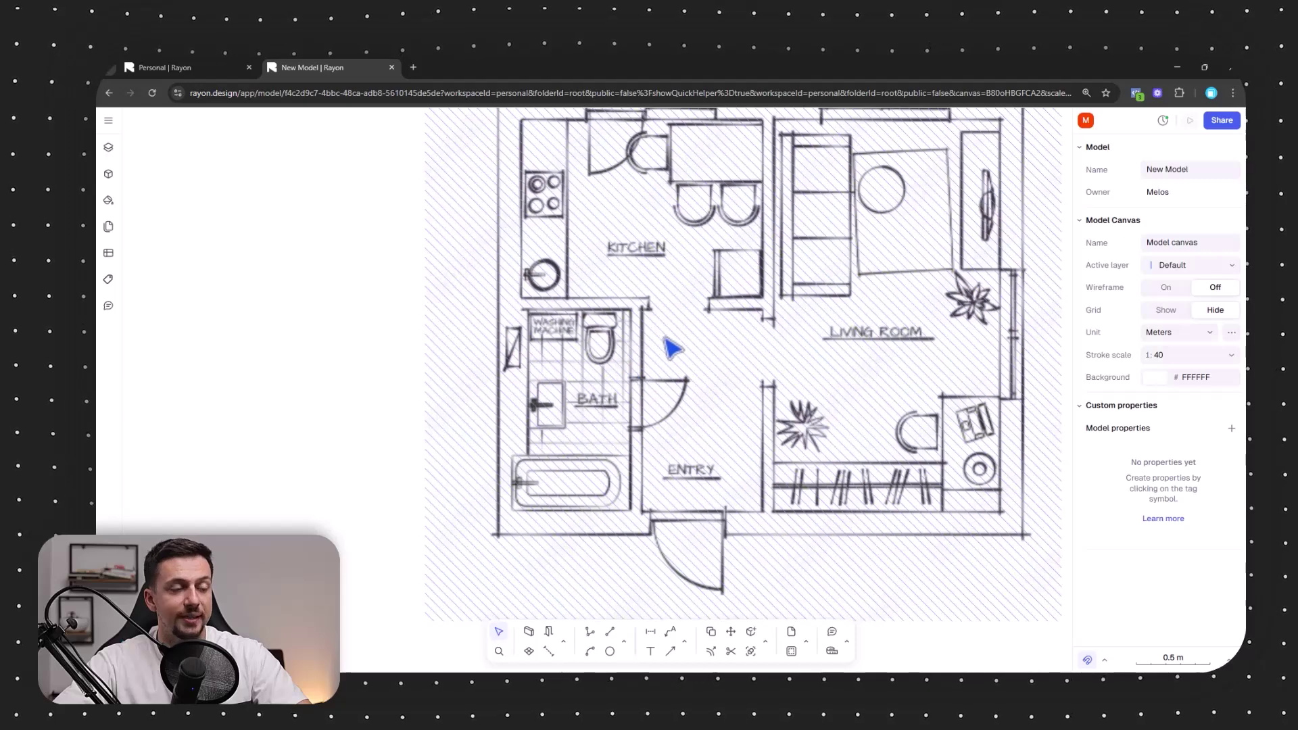
scroll(609, 385, down, 2)
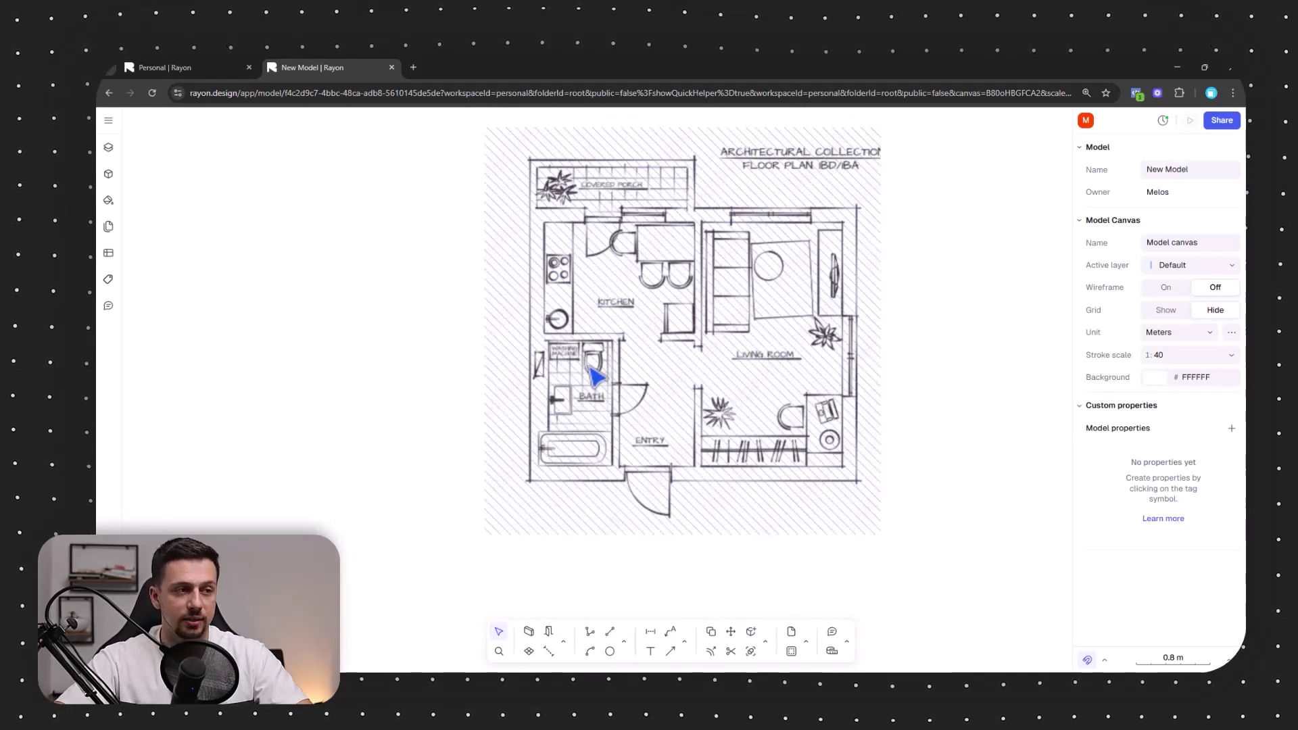
scroll(595, 369, up, 5)
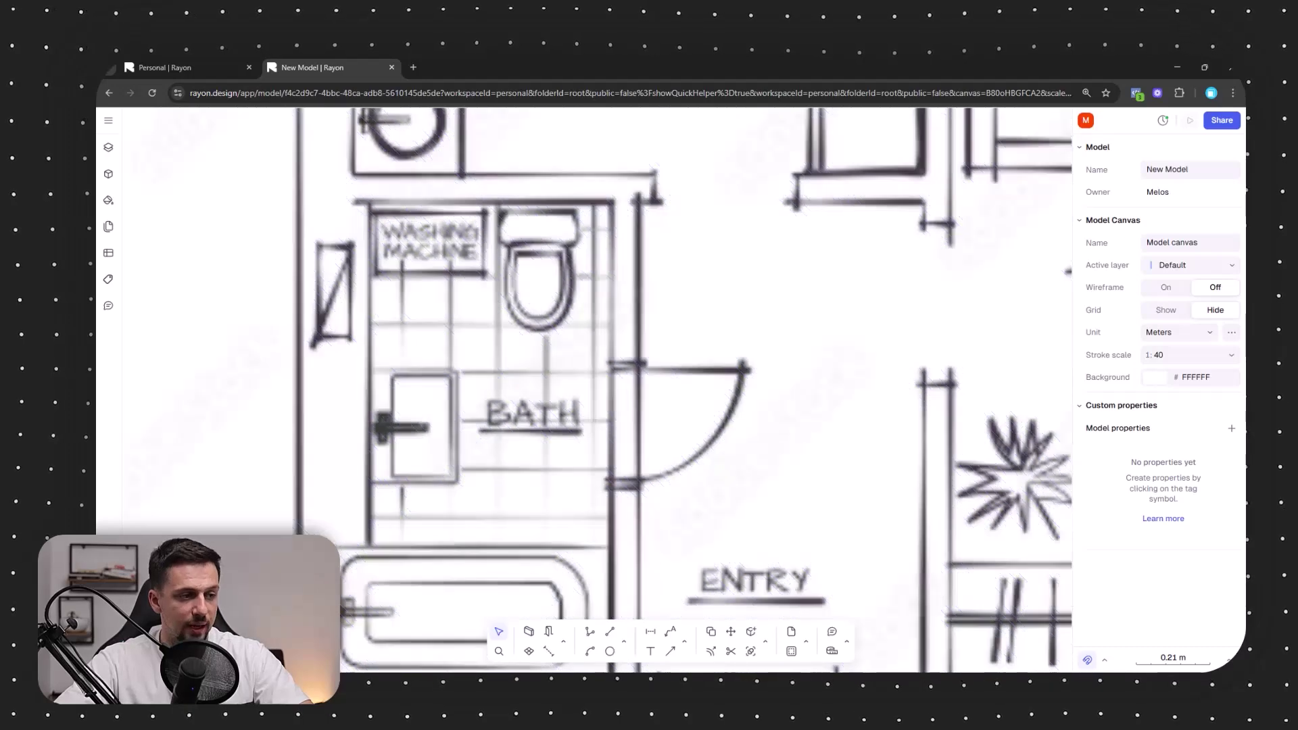
click(611, 634)
scroll(632, 376, up, 4)
click(617, 205)
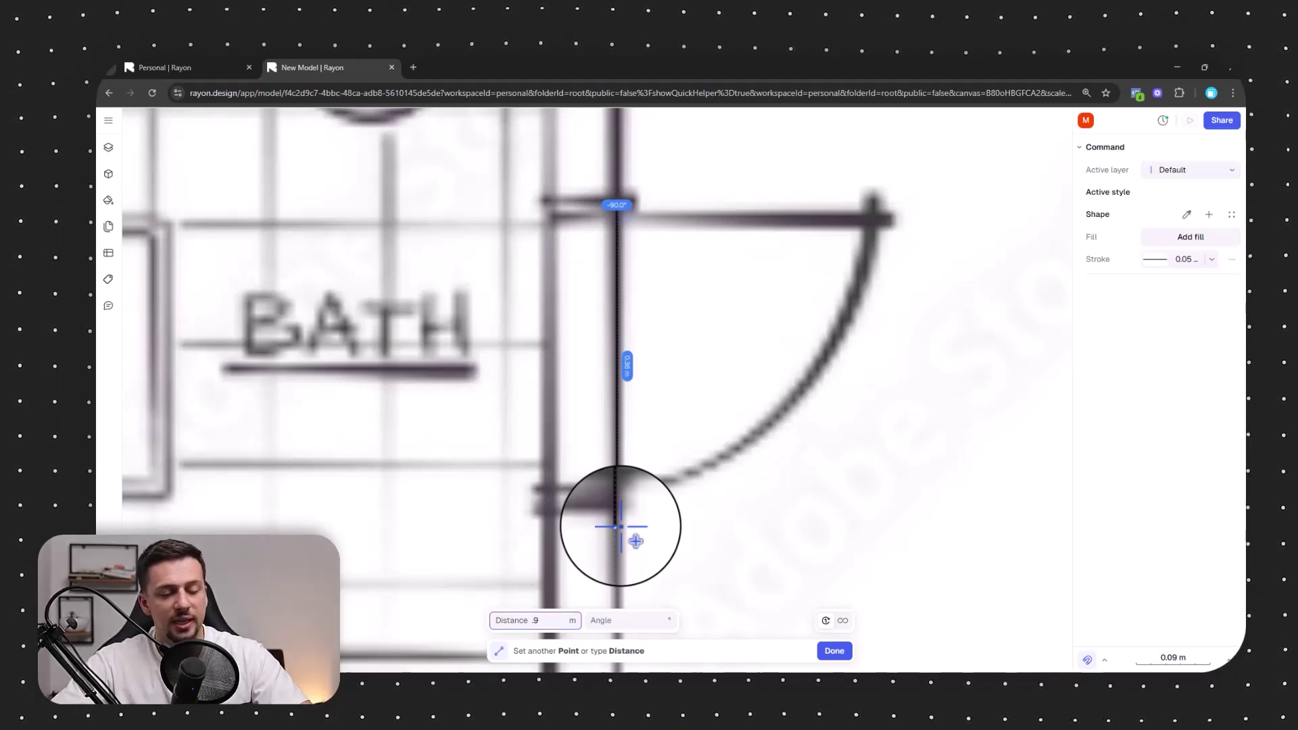
key(Tab)
scroll(634, 539, down, 3)
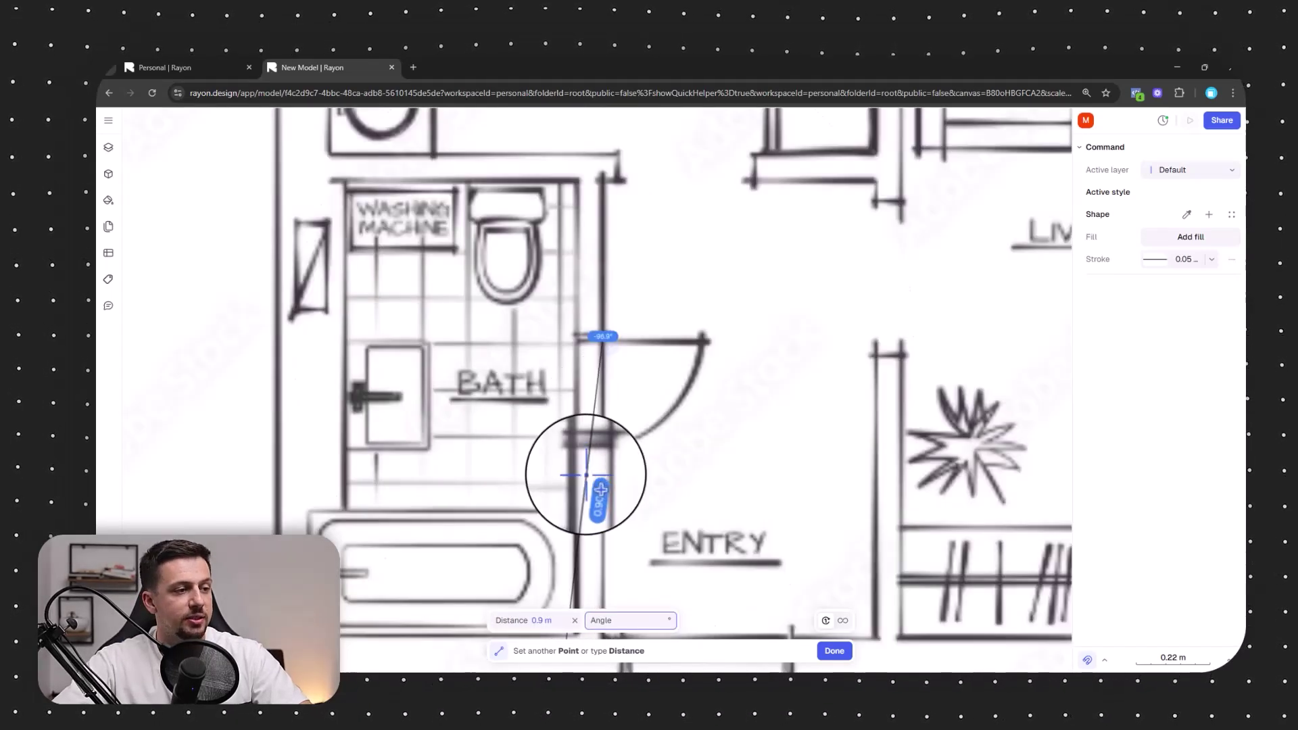
click(603, 501)
scroll(681, 305, down, 2)
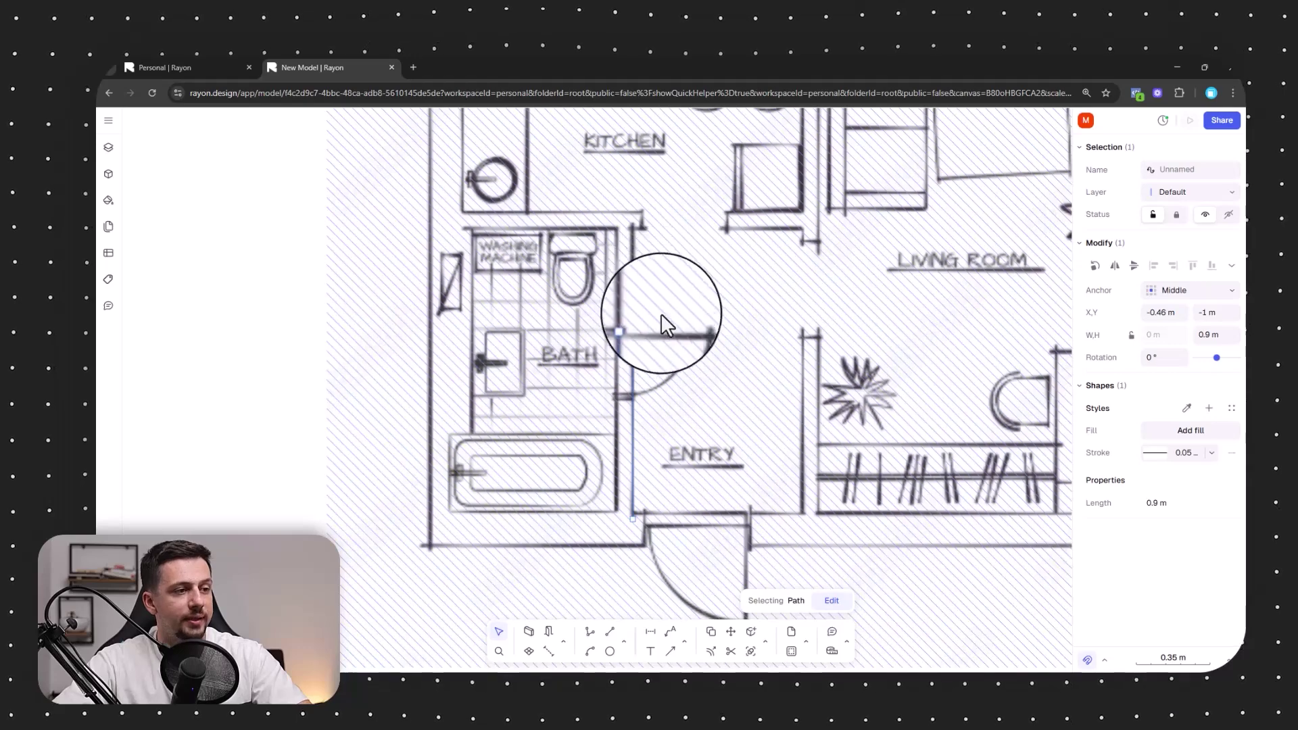
scroll(656, 531, down, 3)
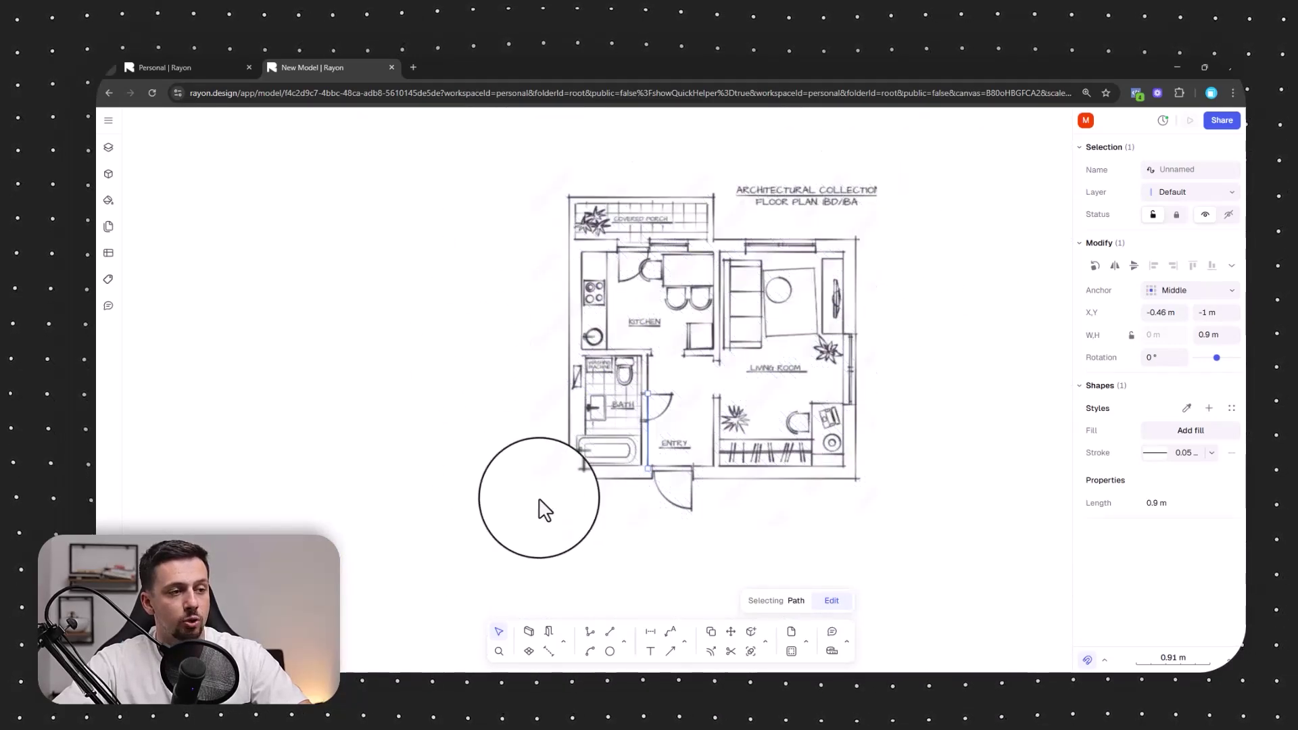
click(987, 590)
- Scale the floor plan image from the bath door's upper jamb so the door opening matches the 0.9 m reference line
click(694, 264)
scroll(667, 400, up, 4)
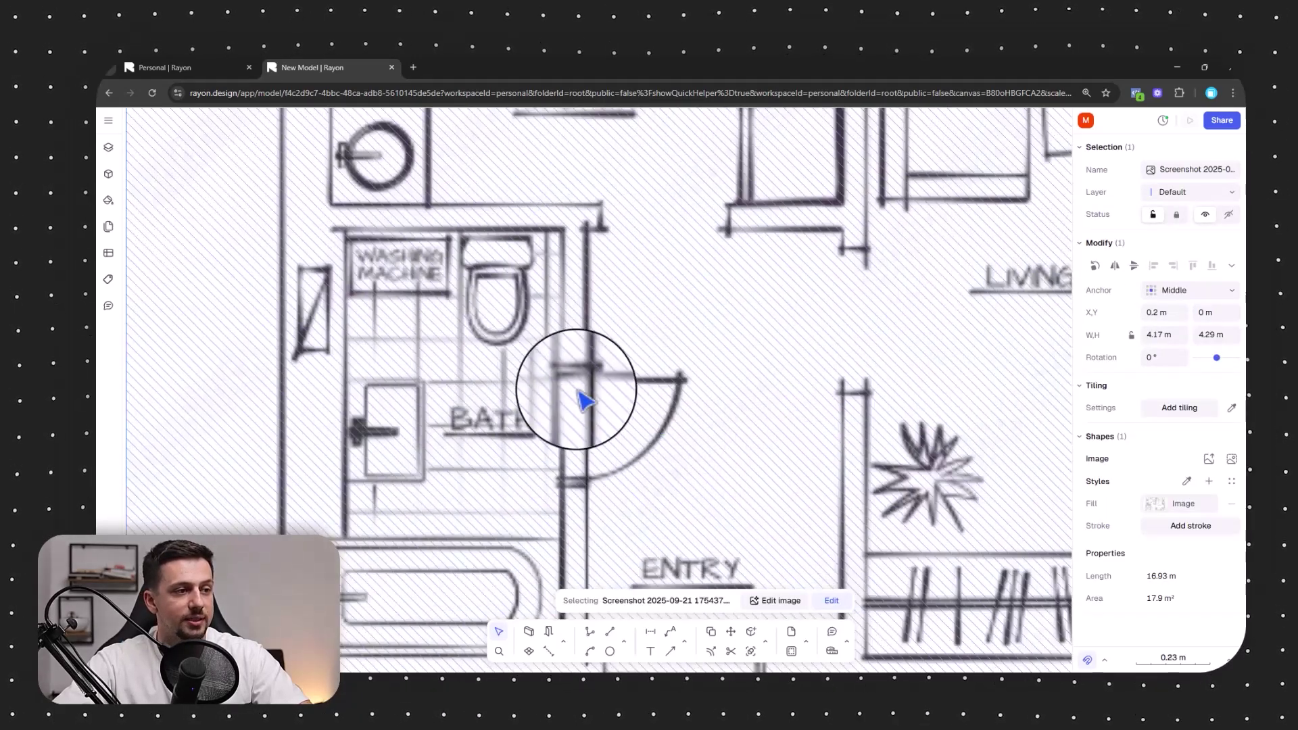
click(767, 643)
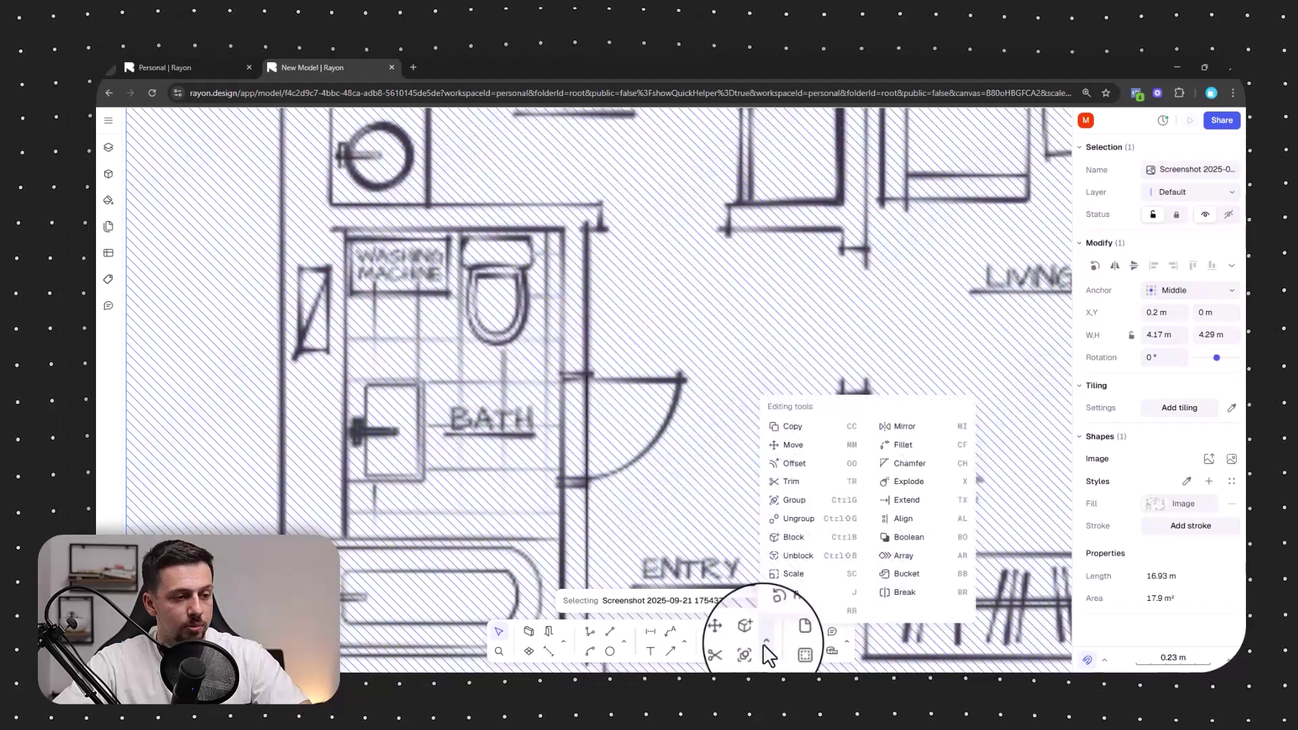
click(793, 574)
scroll(639, 371, up, 6)
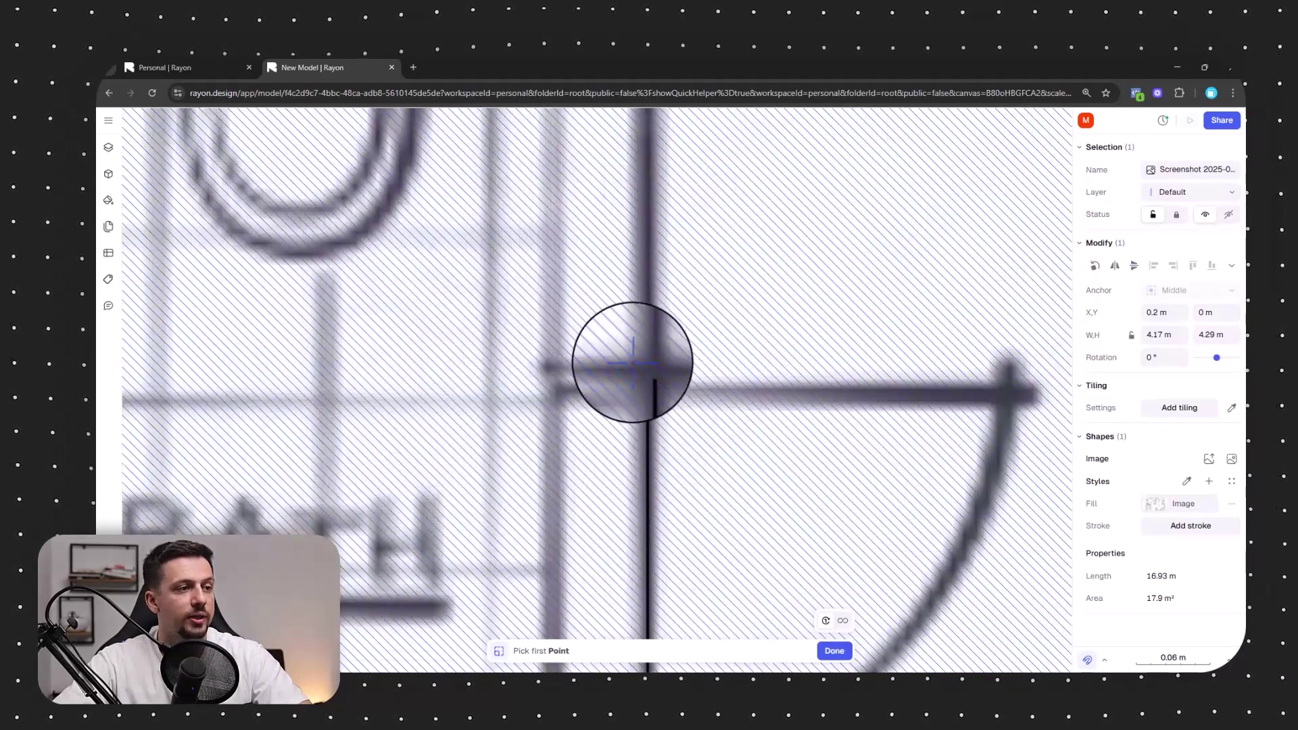
scroll(648, 373, down, 5)
scroll(717, 304, up, 7)
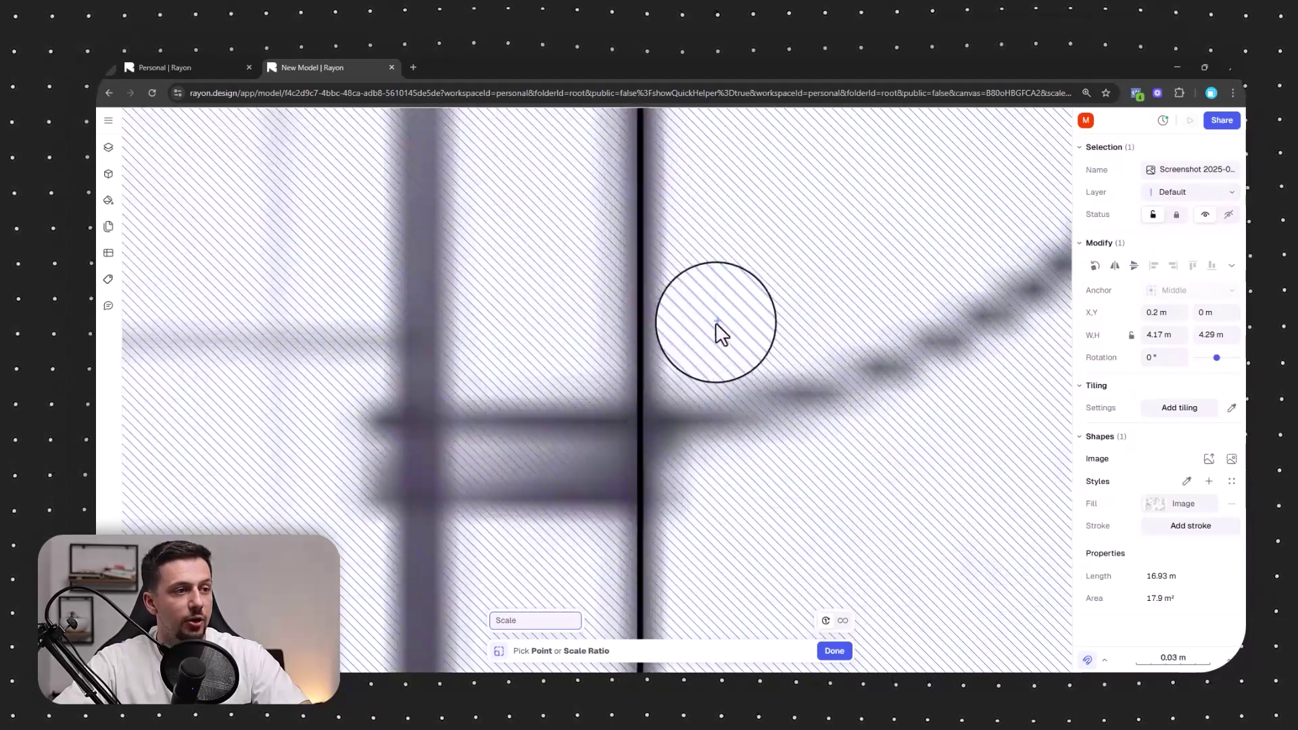
click(639, 465)
scroll(672, 328, down, 8)
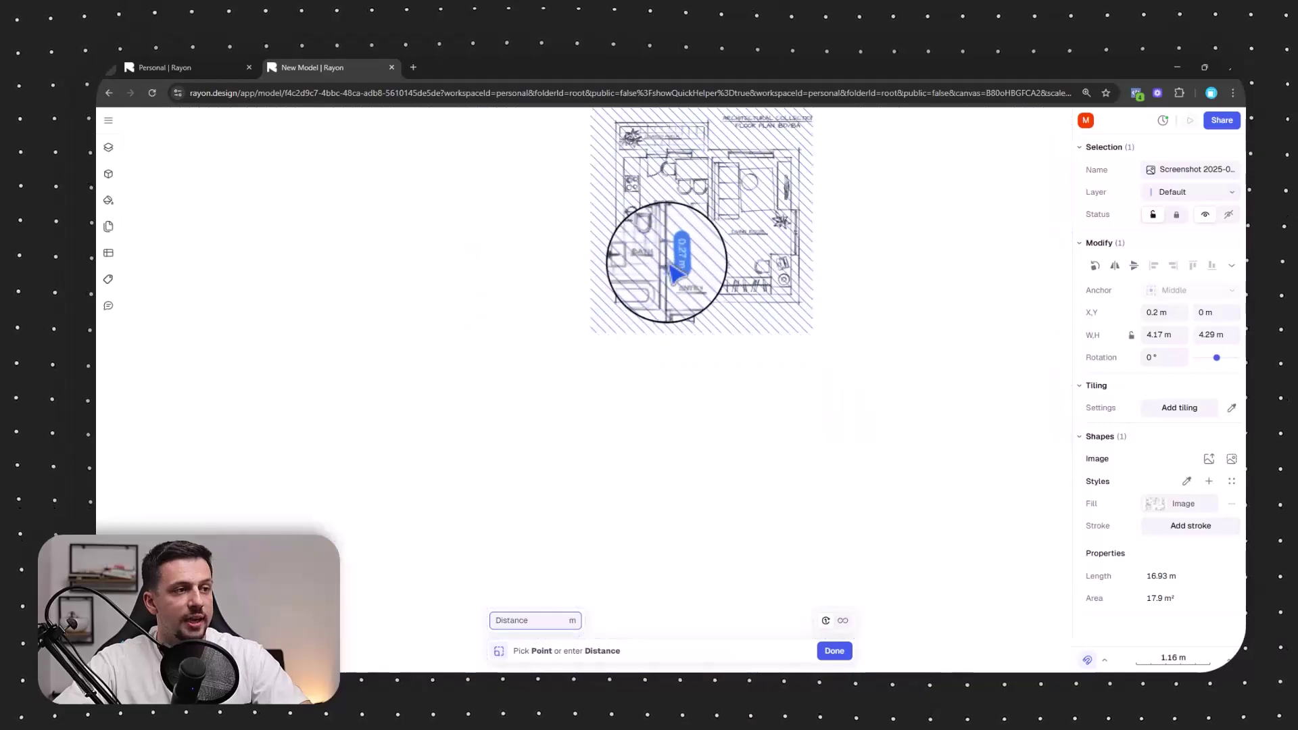
scroll(675, 270, up, 3)
scroll(676, 281, up, 5)
click(666, 365)
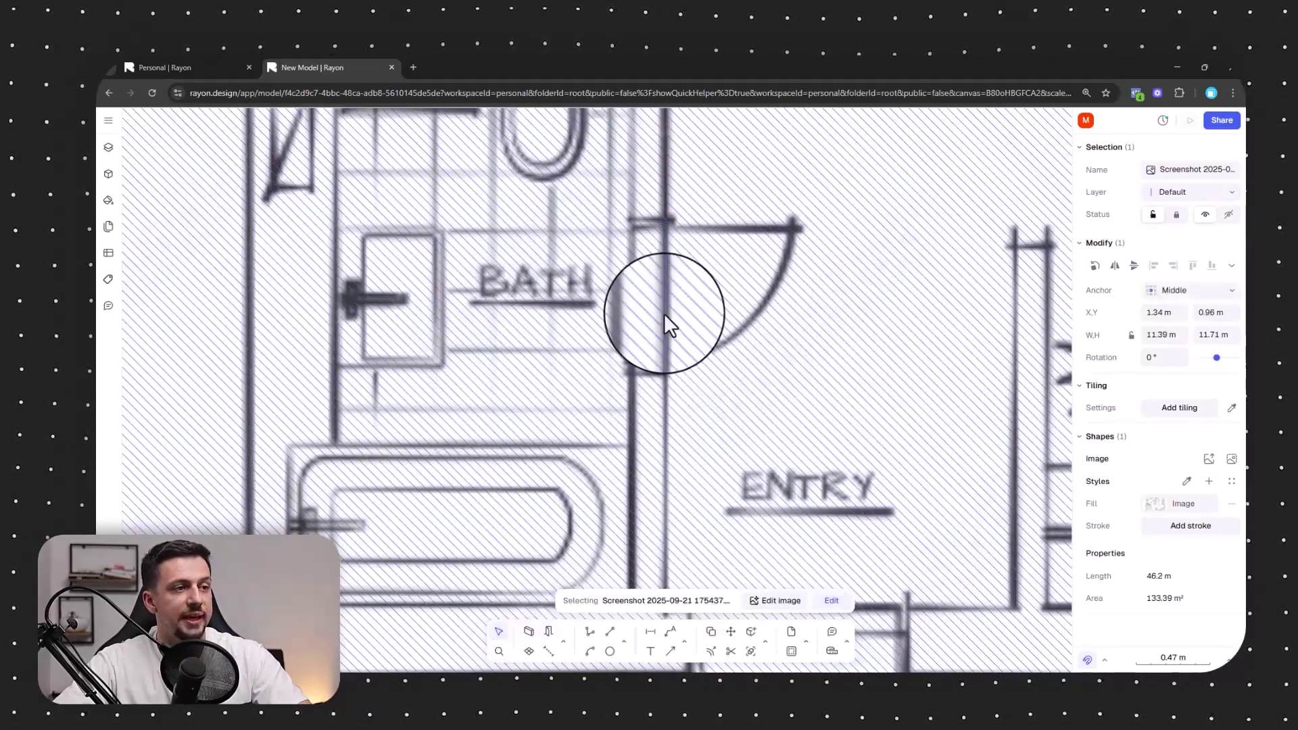
middle_drag(743, 329, 694, 362)
scroll(695, 307, down, 6)
middle_drag(712, 283, 652, 357)
key(Escape)
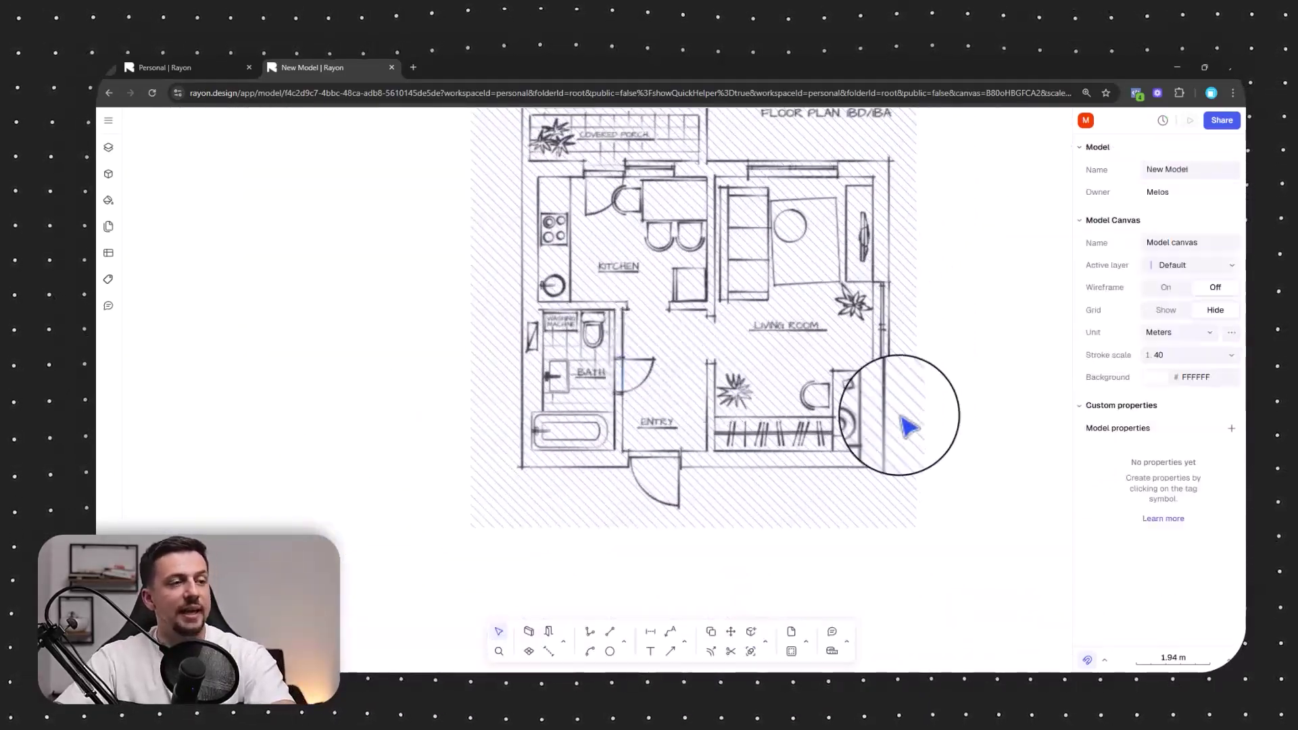
middle_drag(936, 306, 896, 383)
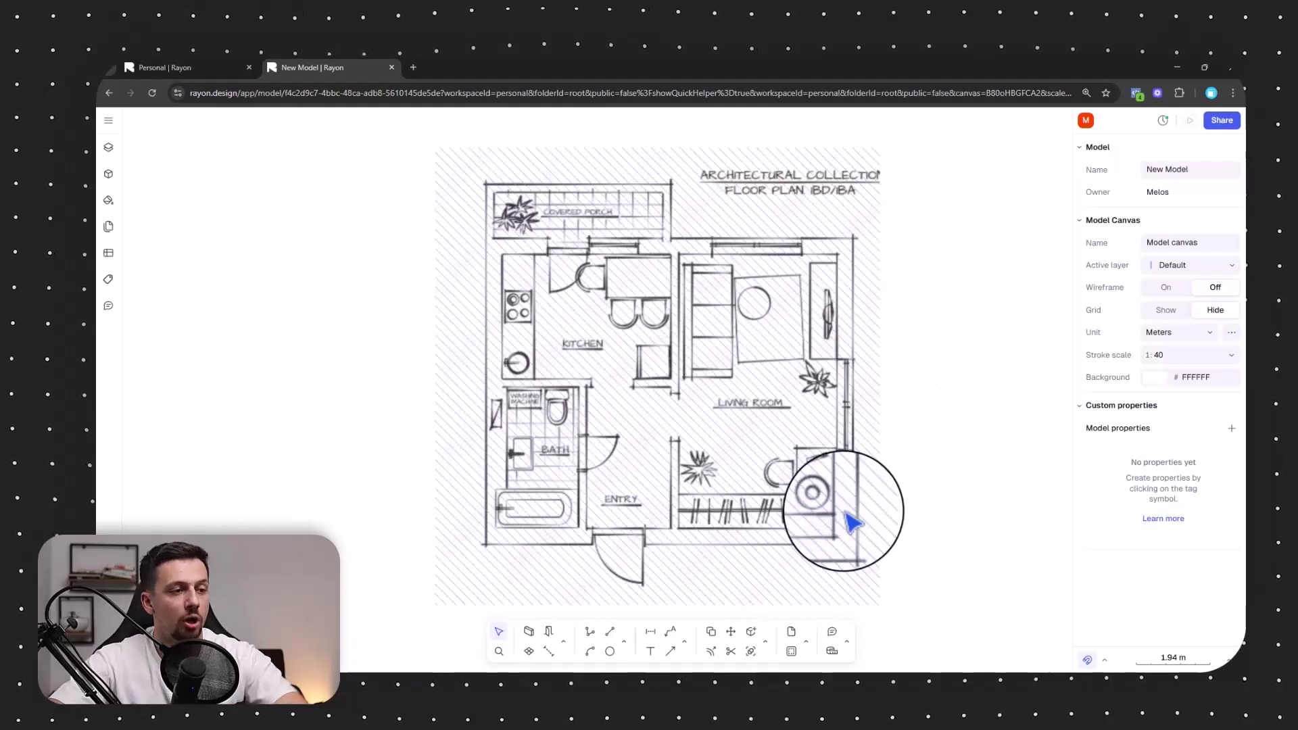
text(w)
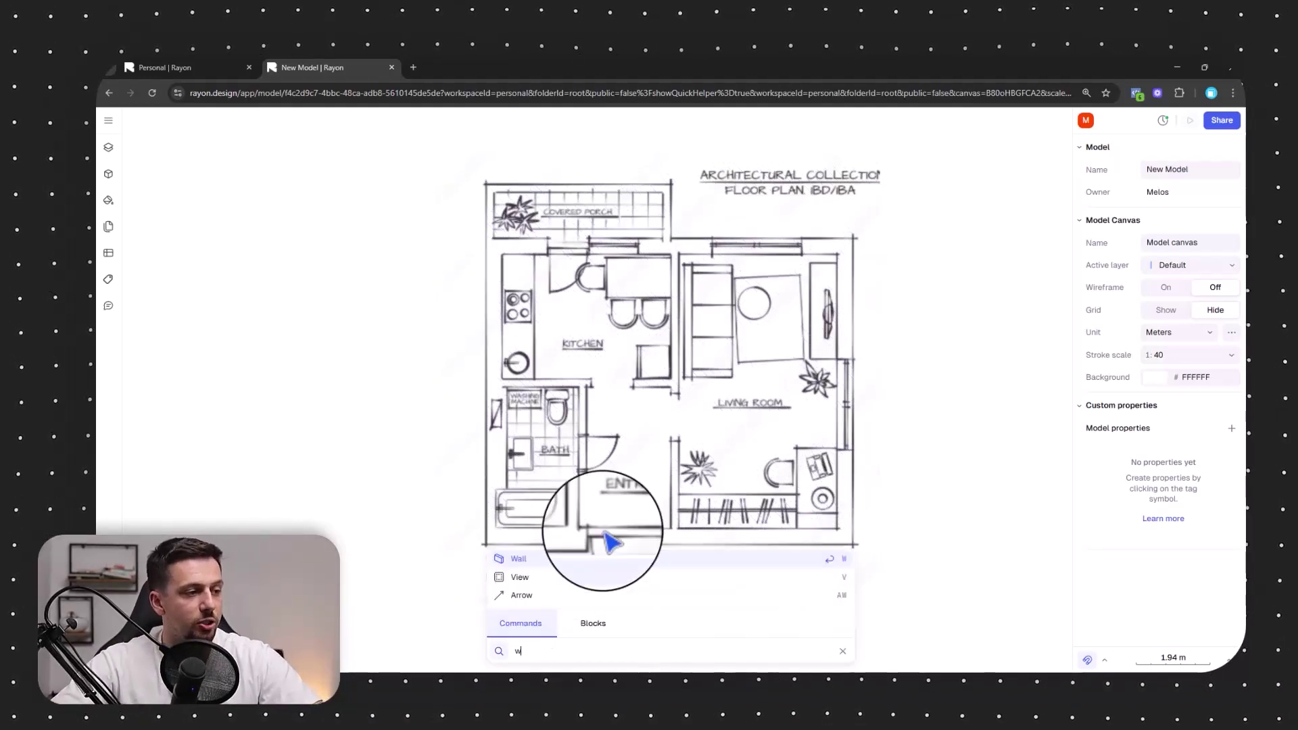
click(587, 560)
key(Escape)
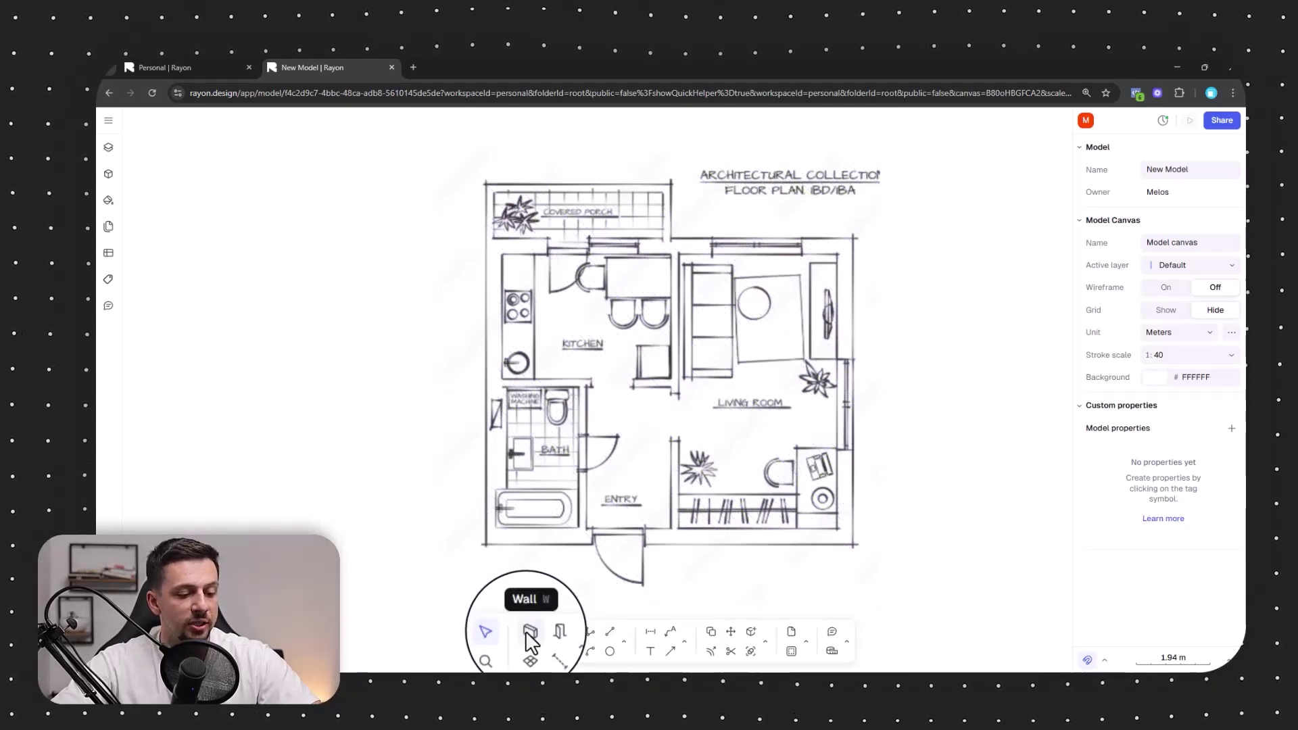
- Draw the bottom exterior wall between the plan's two outer corners, 0.4 m thick, with its alignment set so the thickness falls inside the outline
key(space)
text(w)
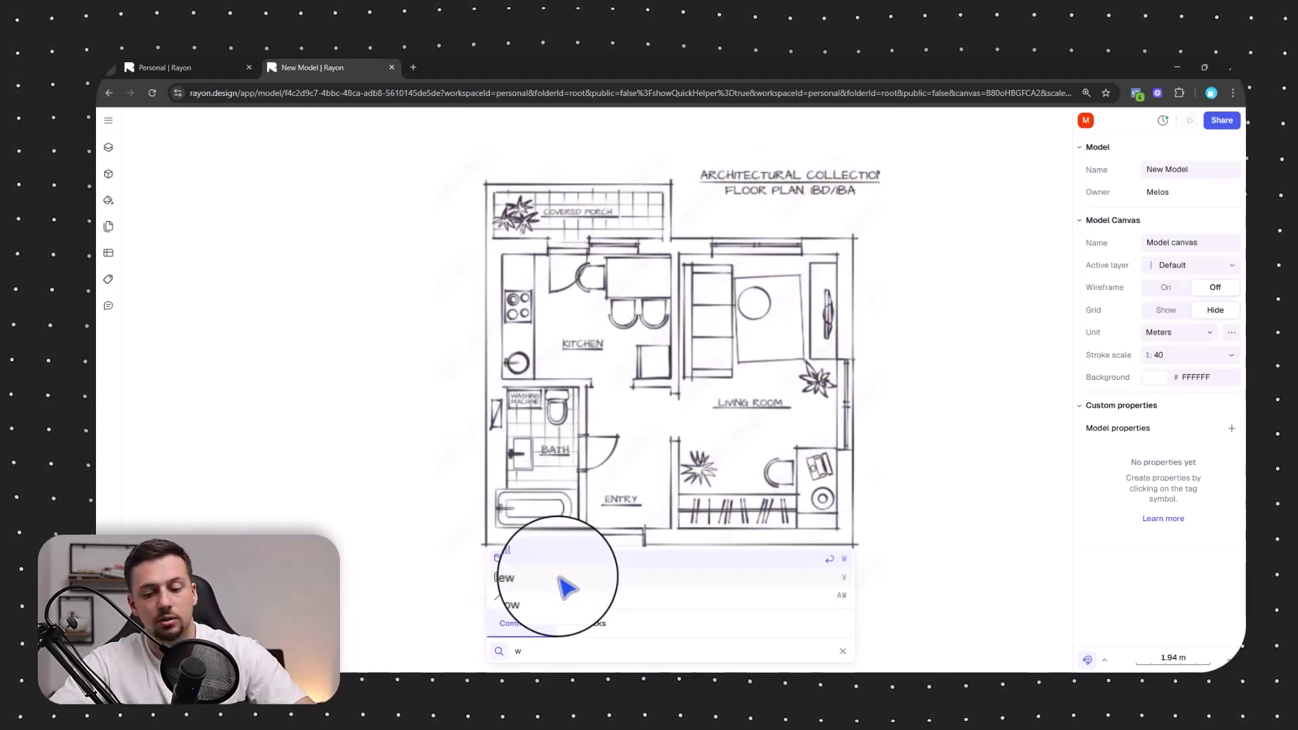
key(Return)
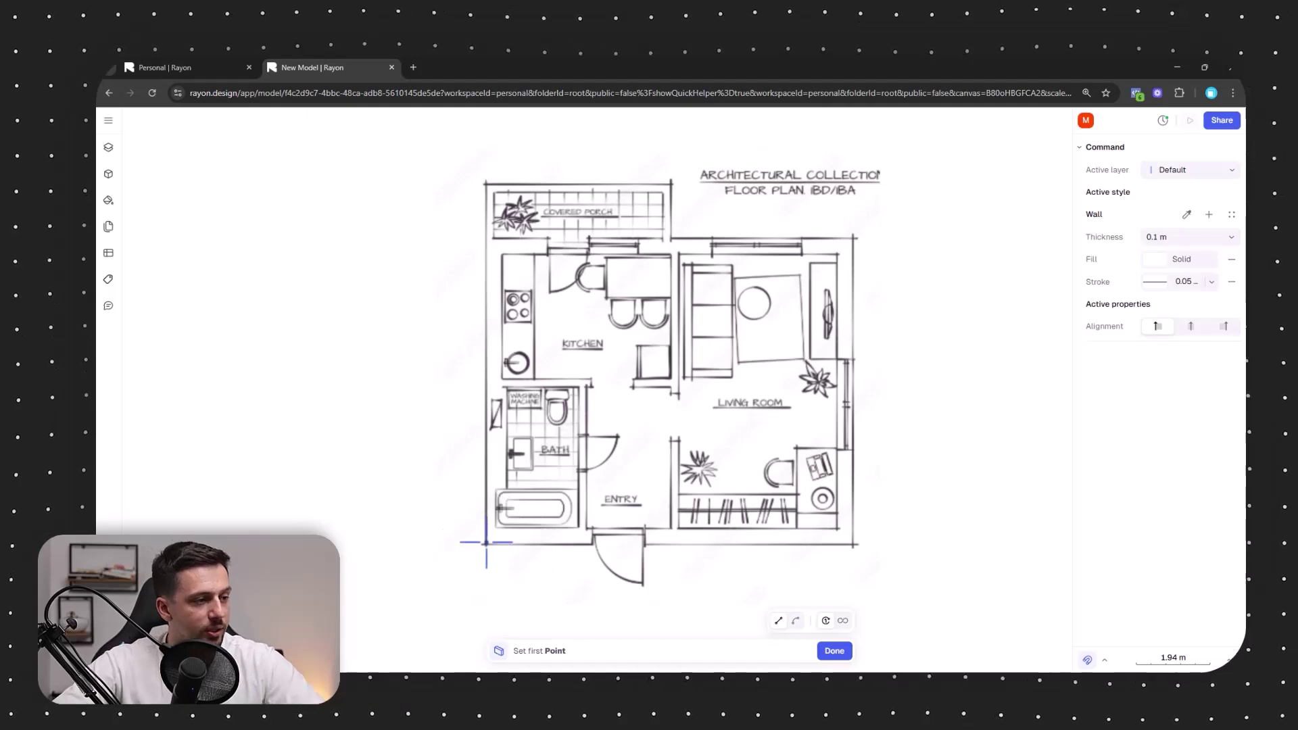
click(493, 545)
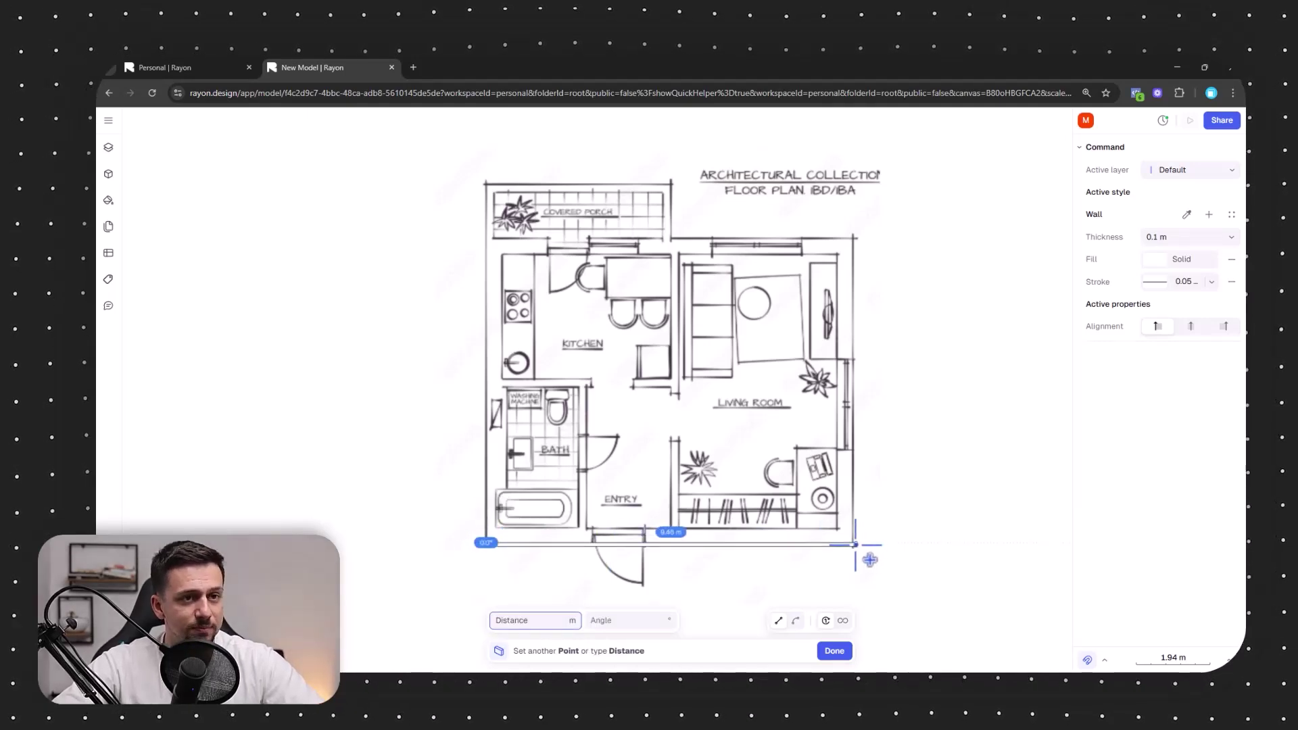
scroll(875, 565, up, 3)
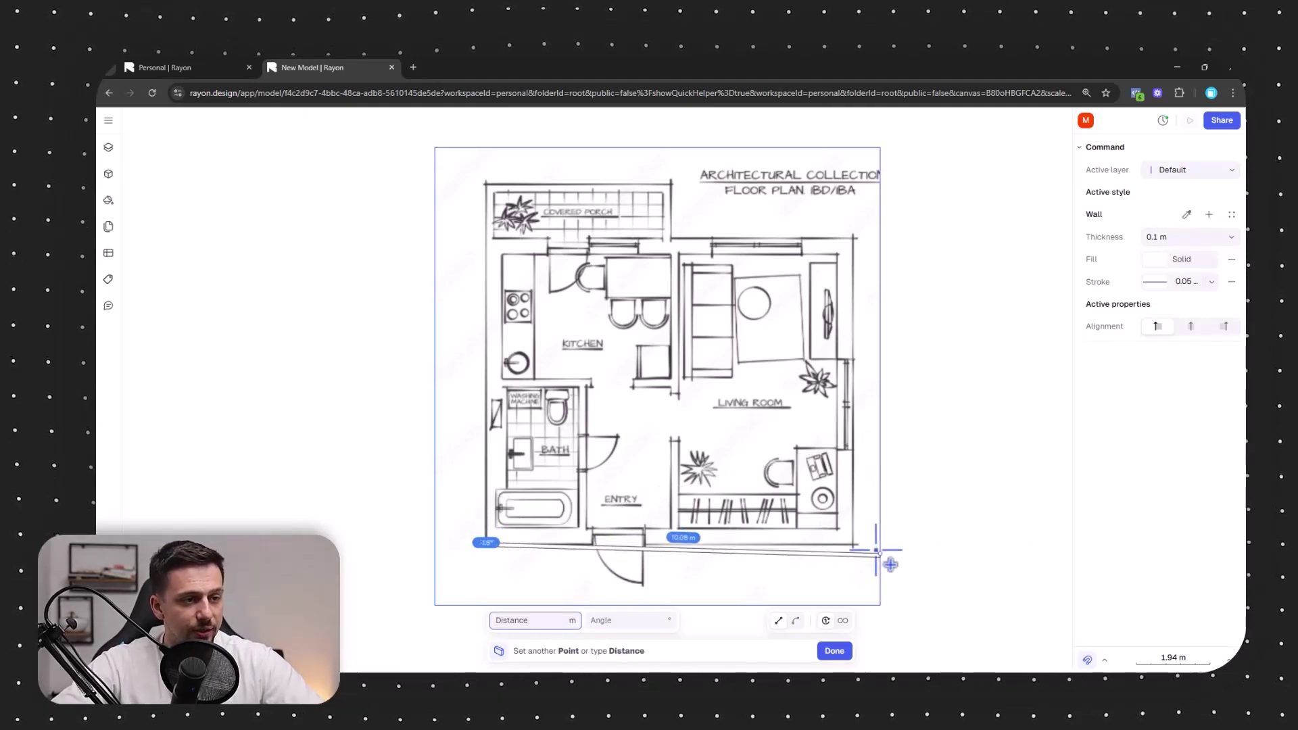
scroll(861, 556, down, 4)
scroll(878, 570, up, 2)
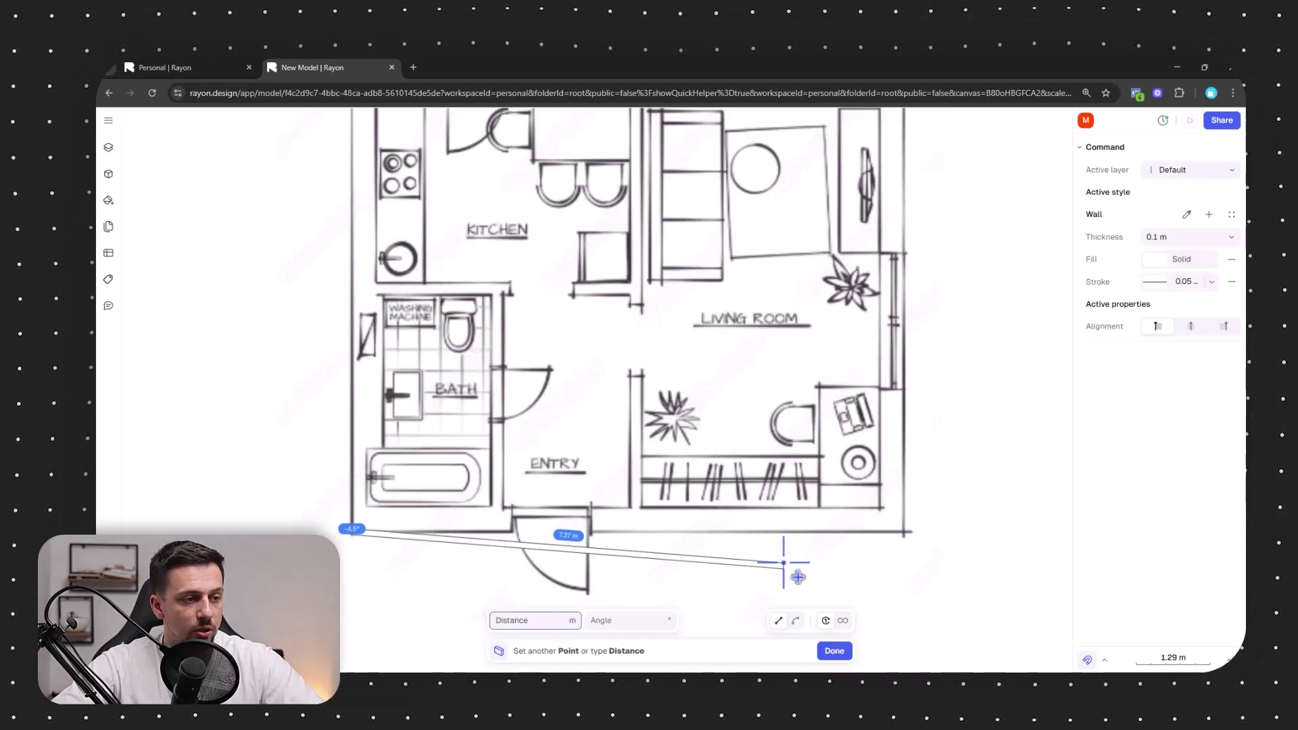
scroll(905, 534, up, 5)
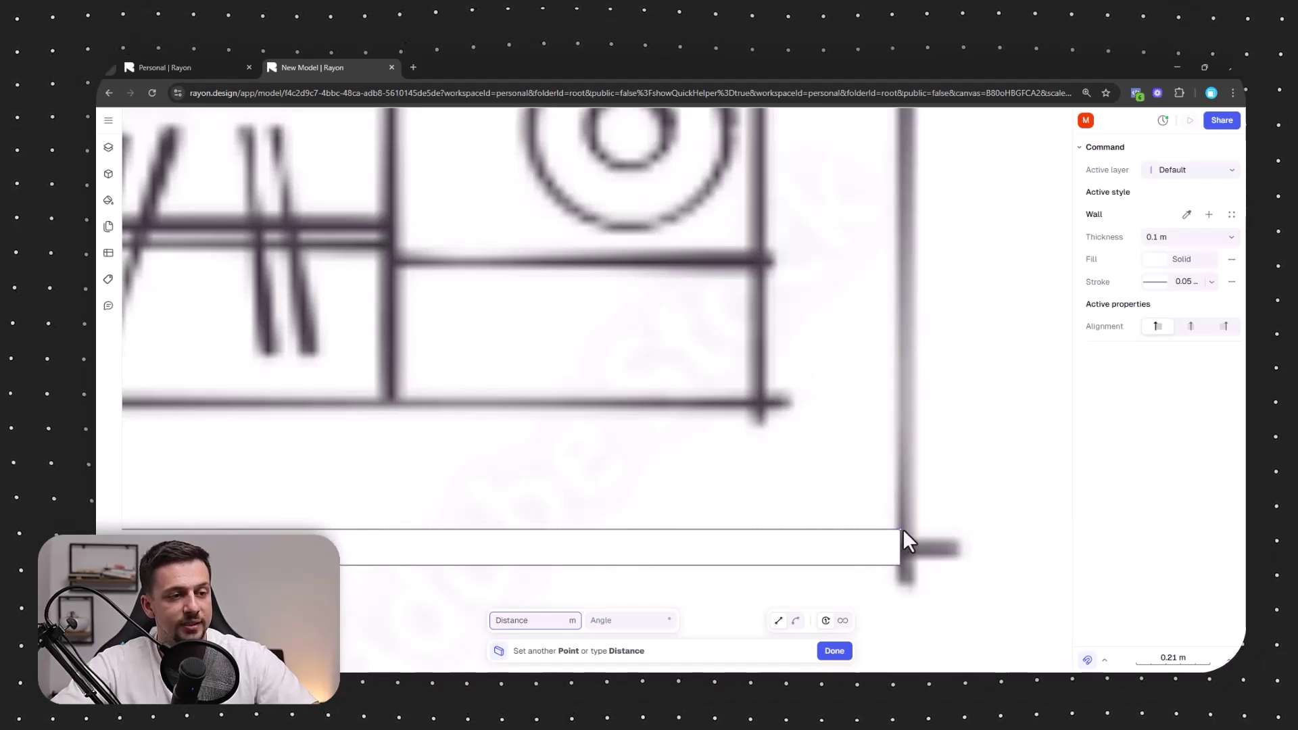
click(1222, 329)
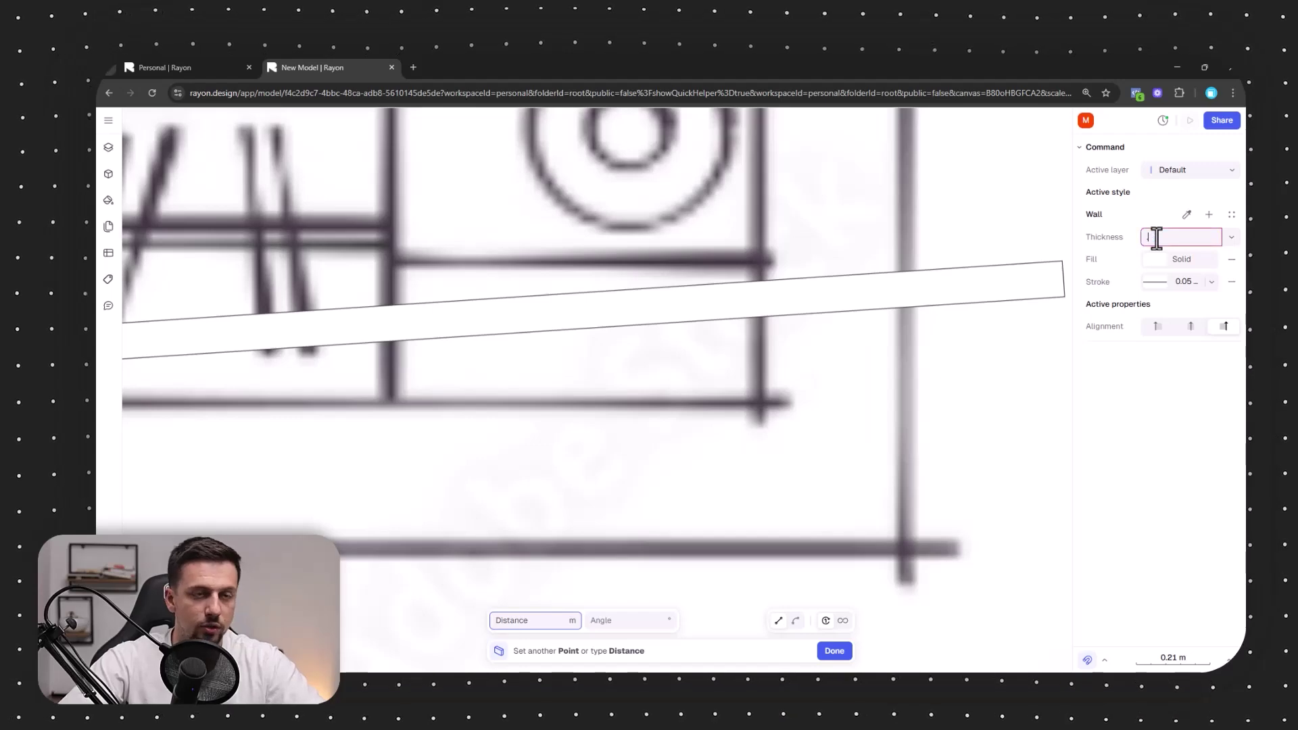
key(Return)
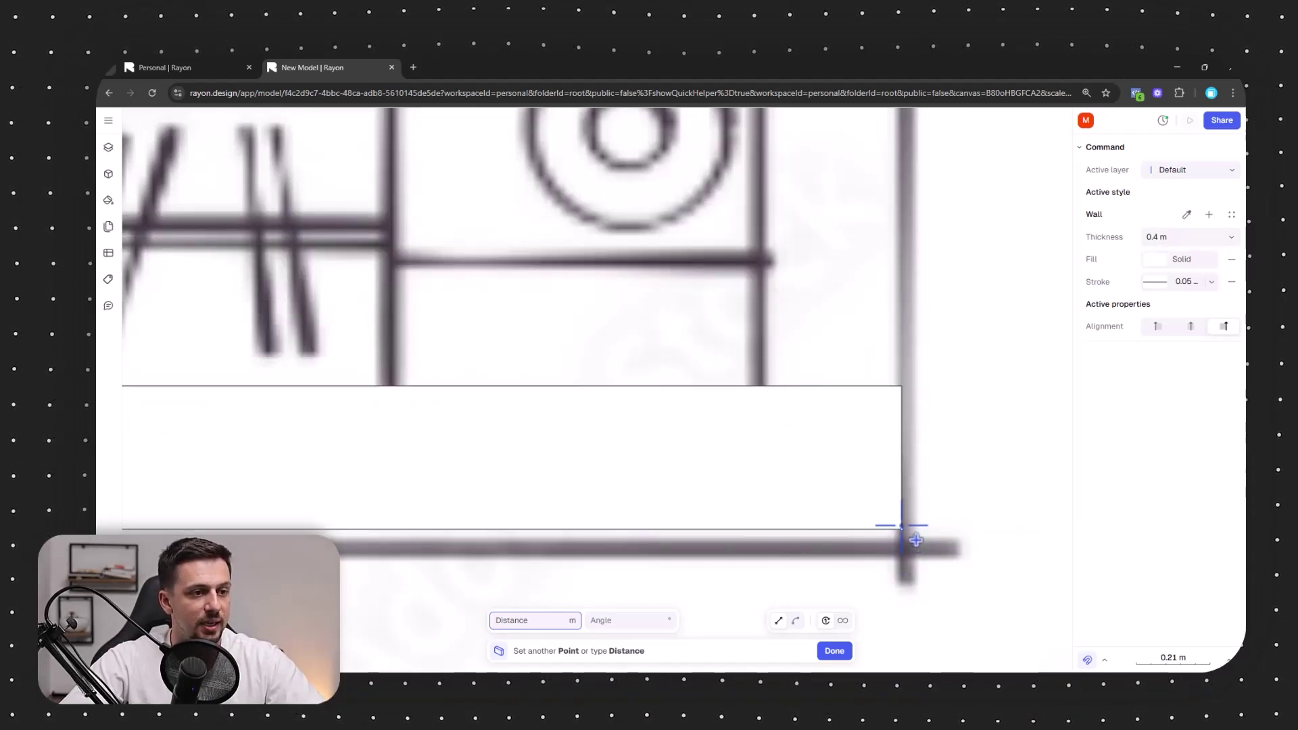
click(905, 546)
- Continue the exterior wall up the living room side to the plan's upper-right outer corner
scroll(873, 581, down, 5)
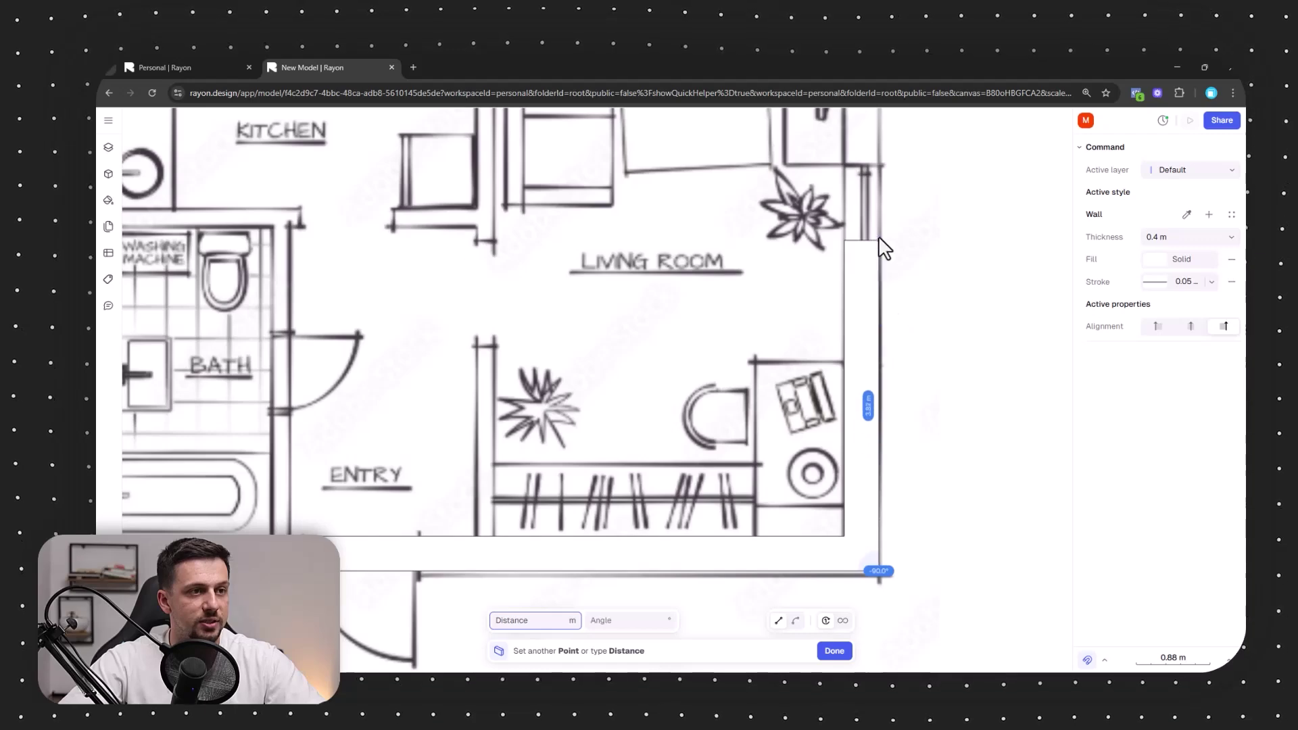
middle_drag(880, 246, 850, 598)
scroll(850, 597, down, 2)
scroll(847, 388, up, 5)
click(850, 367)
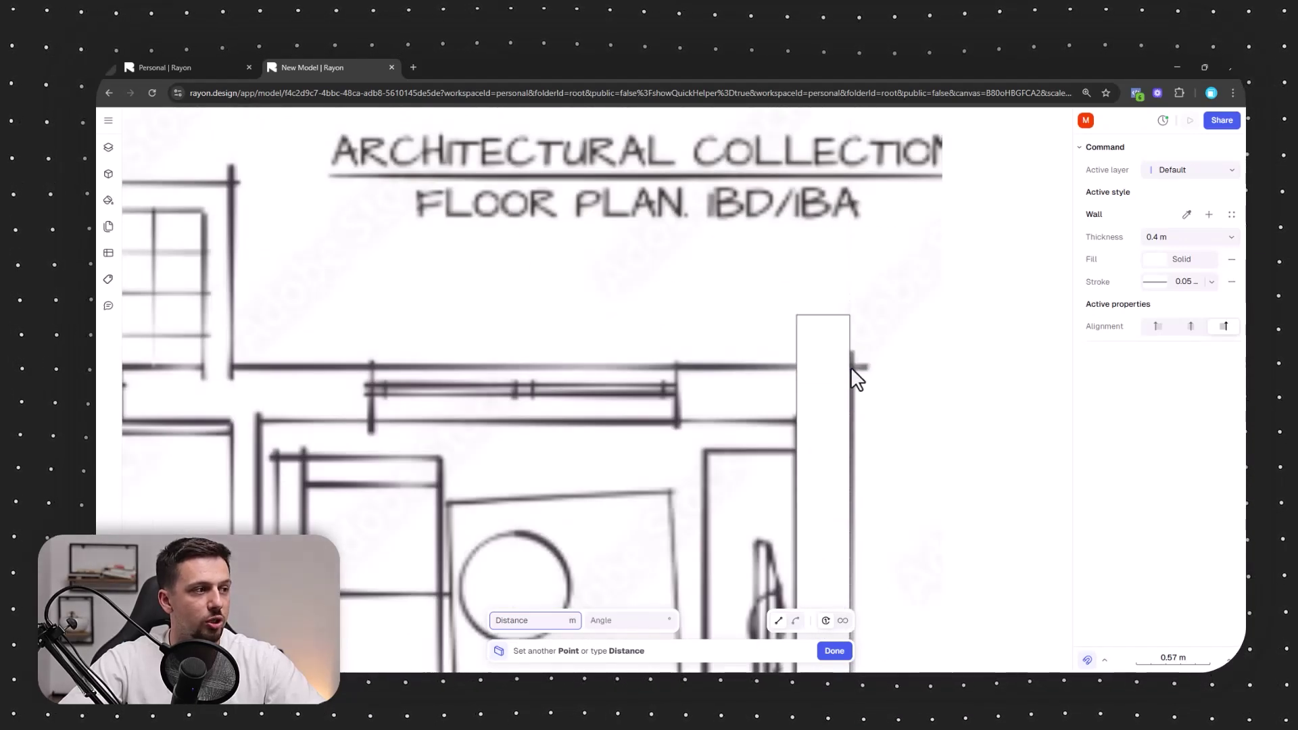
- Run the exterior wall between the porch and kitchen to the outer left corner, and close the outline down at its starting corner
middle_drag(277, 361, 637, 300)
scroll(642, 310, down, 3)
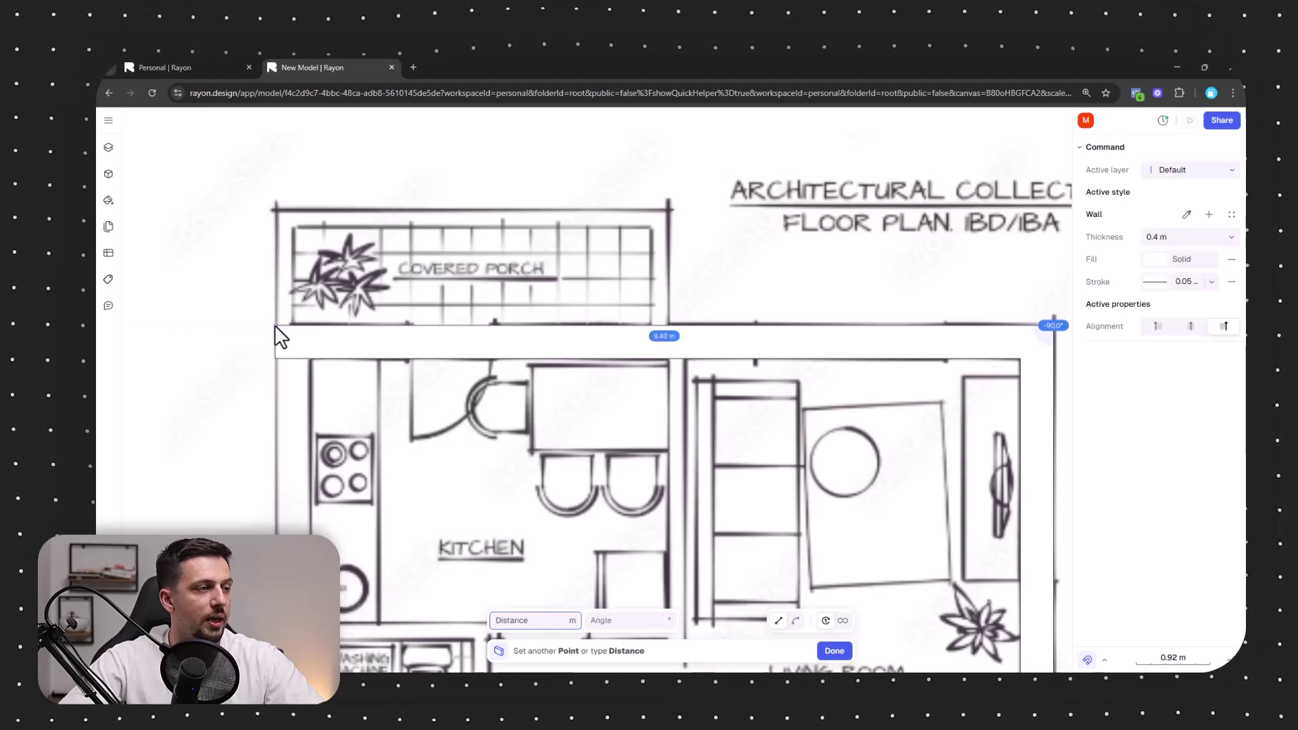
click(274, 325)
scroll(298, 380, down, 2)
middle_drag(364, 422, 507, 199)
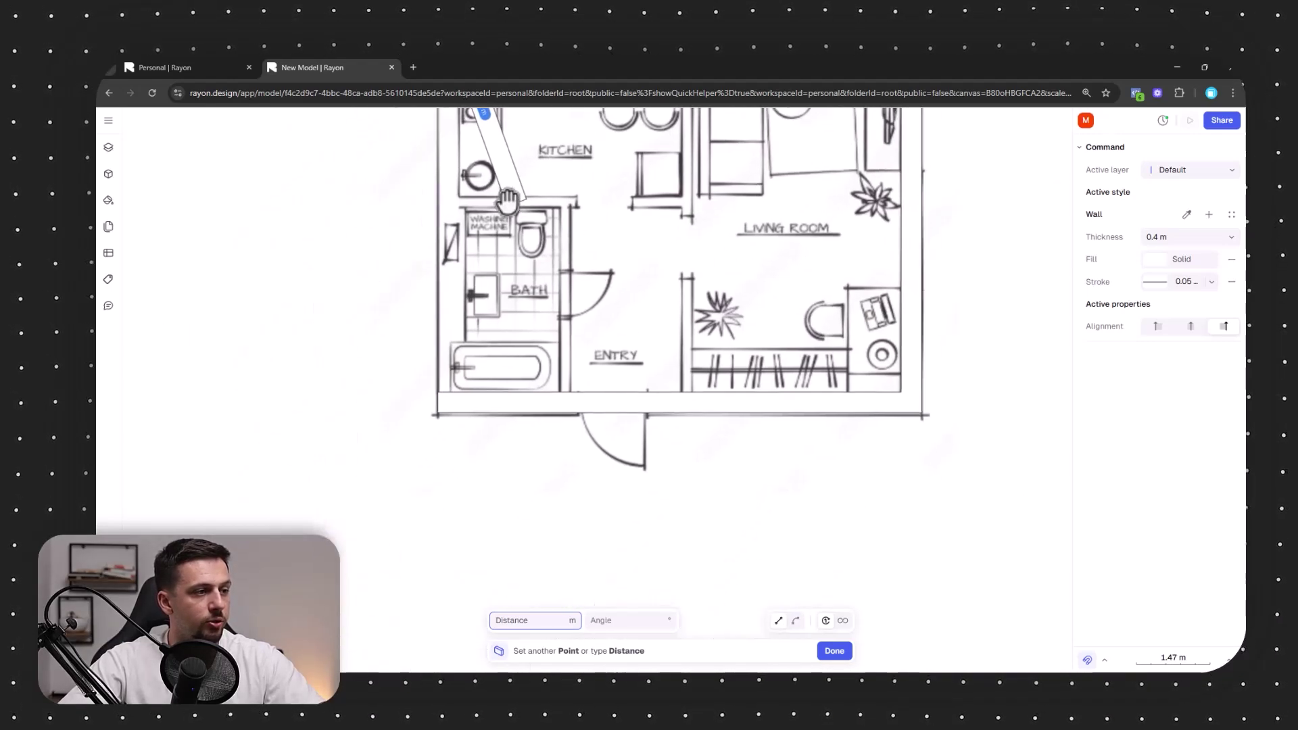
click(440, 410)
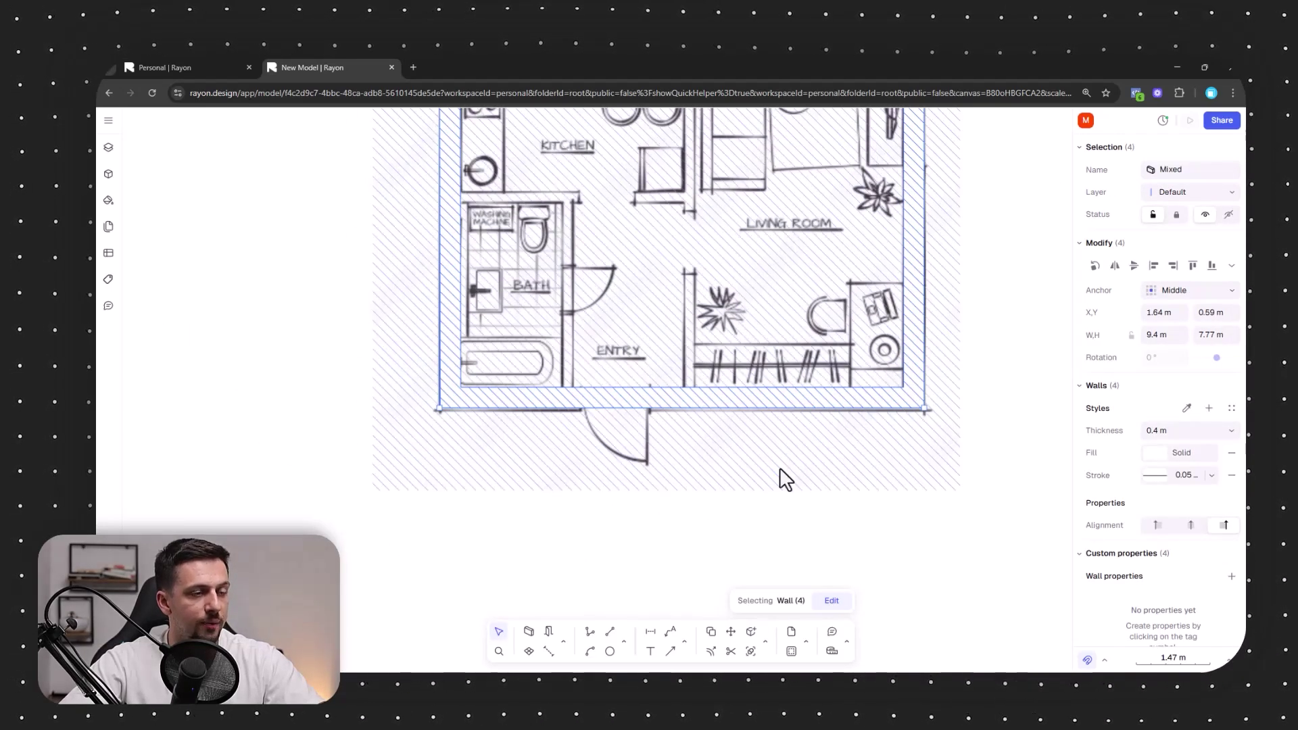
- Deselect the walls and create a new layer named Exterior Wall
scroll(751, 535, down, 3)
click(943, 317)
middle_drag(940, 234, 927, 264)
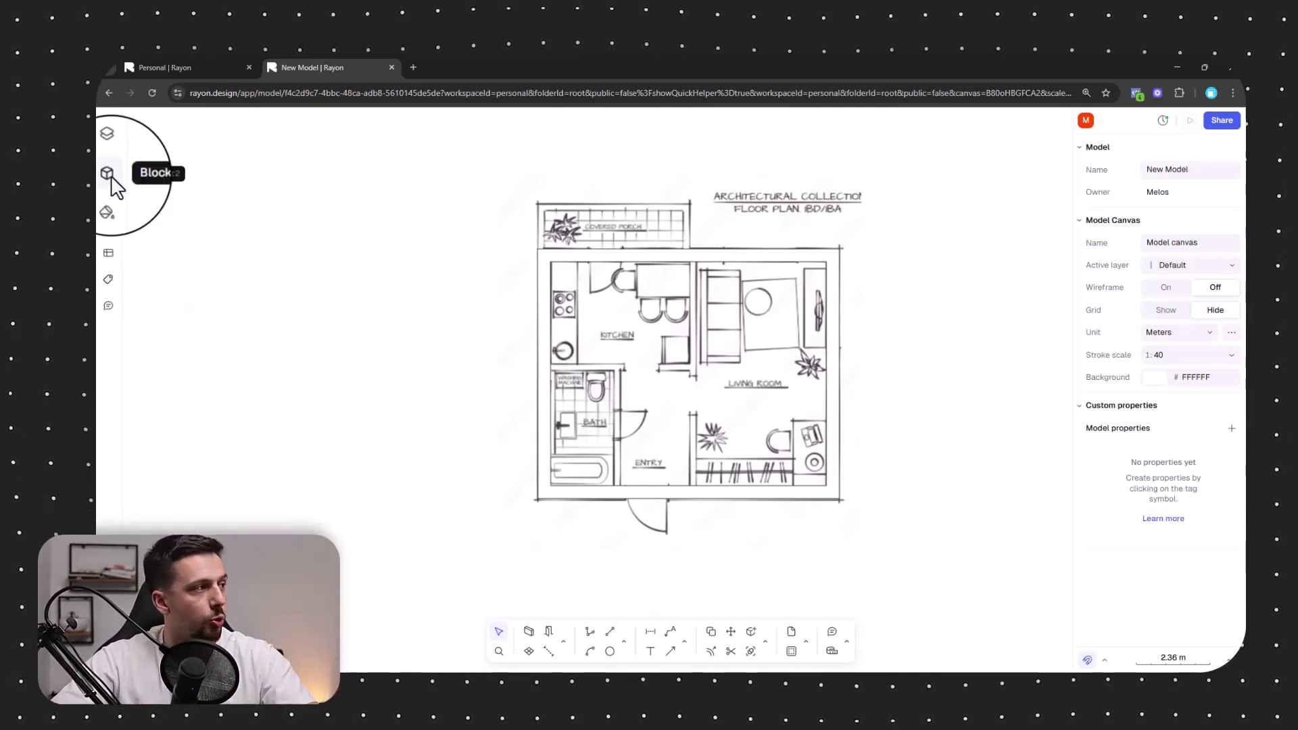
click(108, 147)
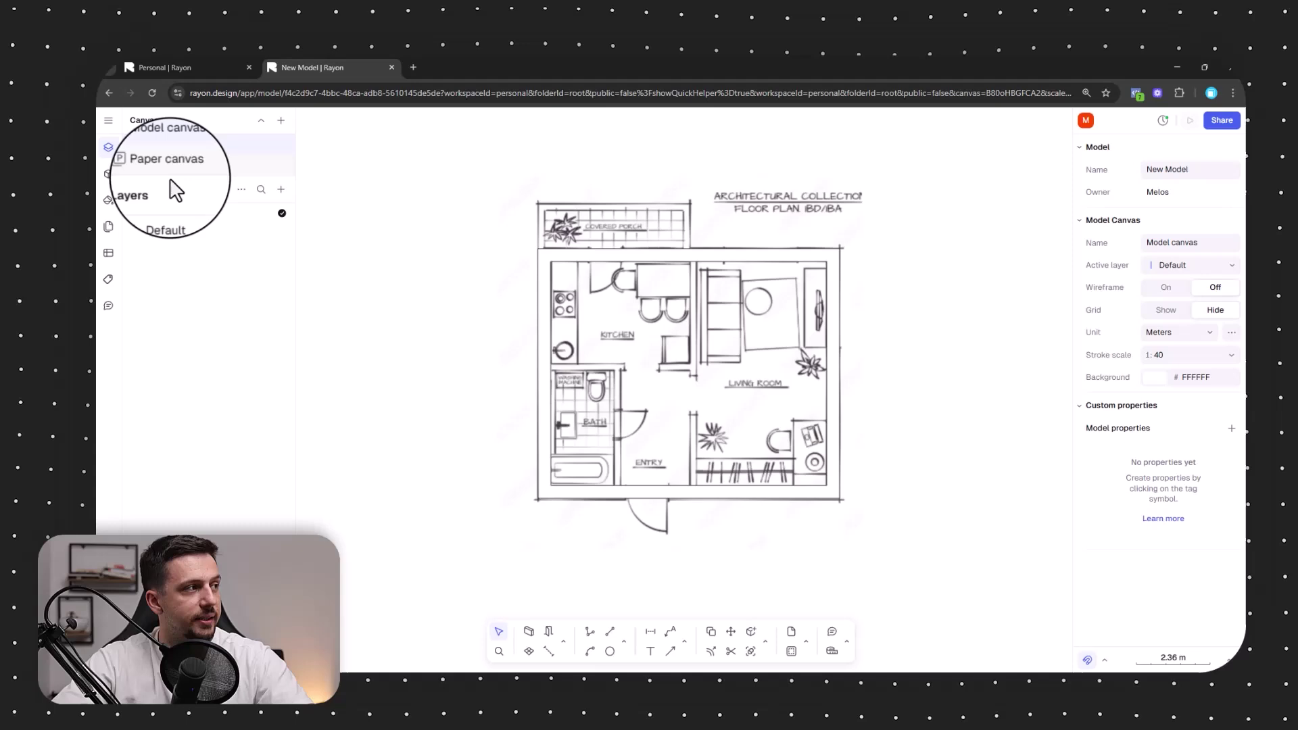
click(281, 190)
click(296, 212)
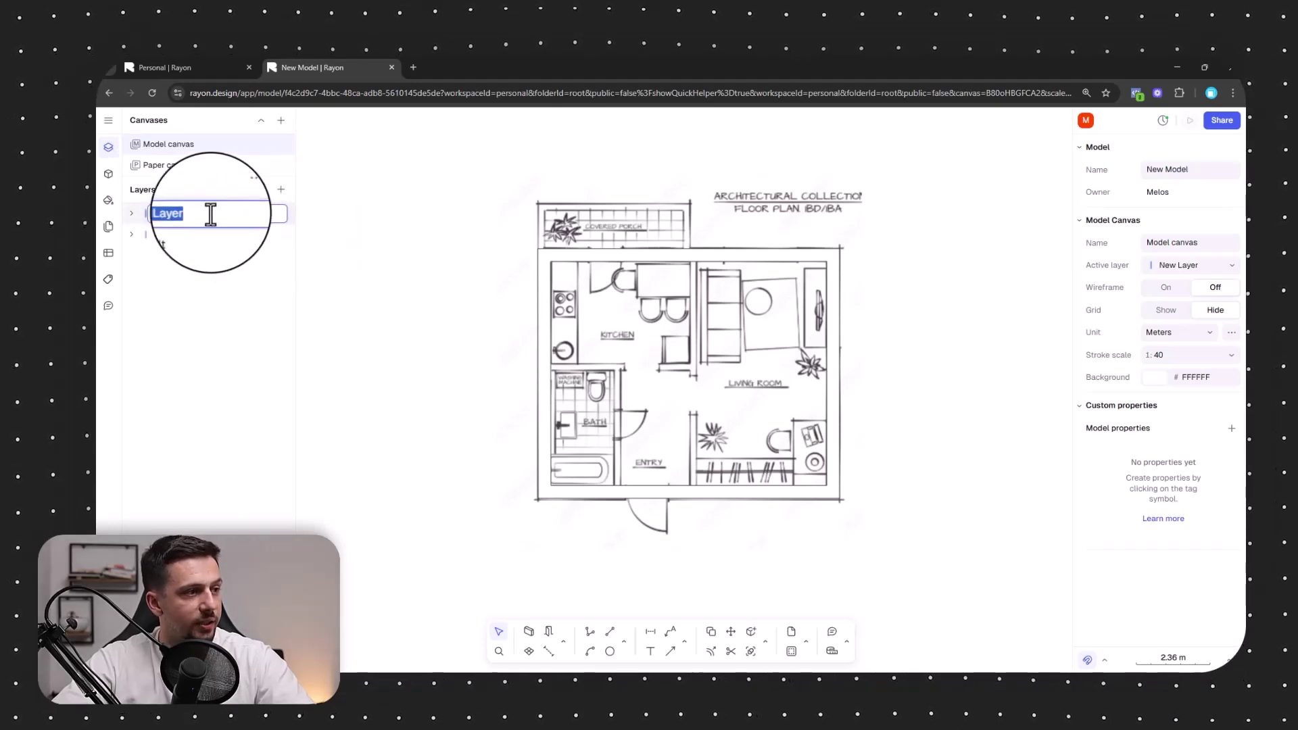
key(BackSpace)
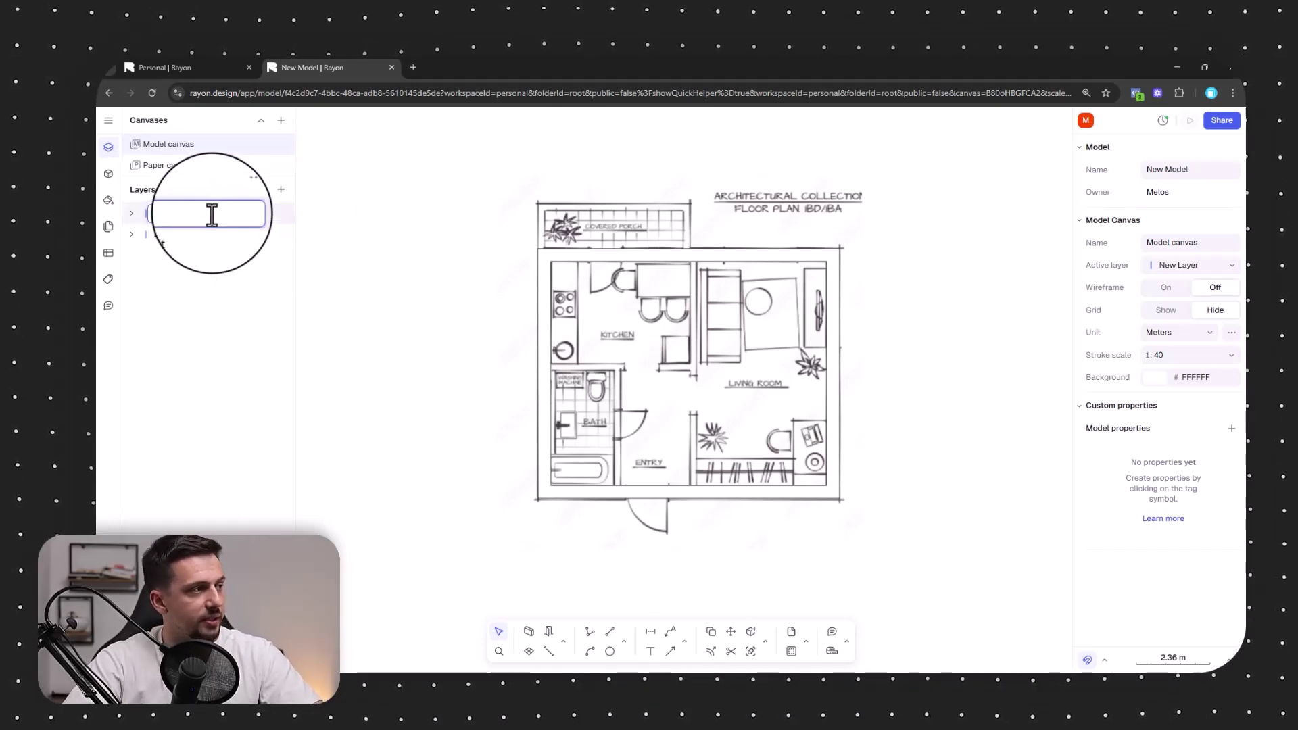
text(Exterior Wall)
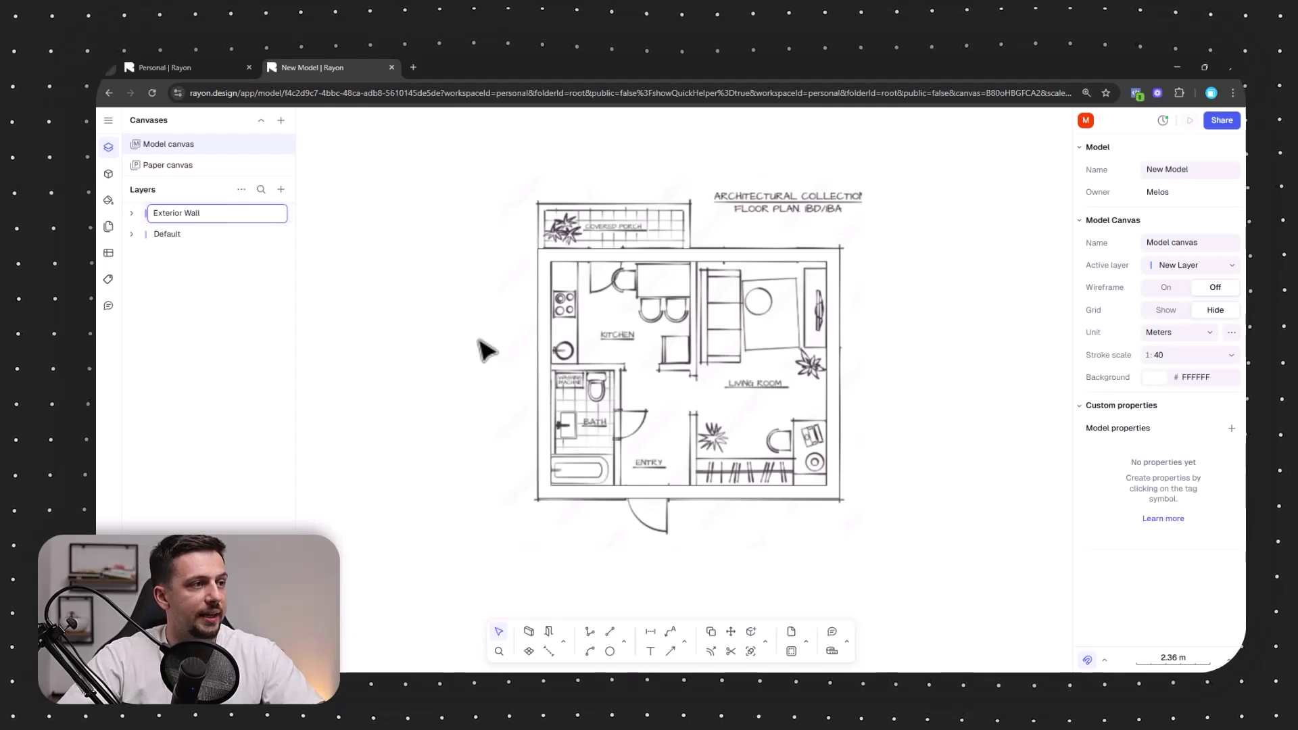
key(Return)
- Move the four exterior walls from the Default layer into the Exterior Wall layer
drag(463, 190, 940, 591)
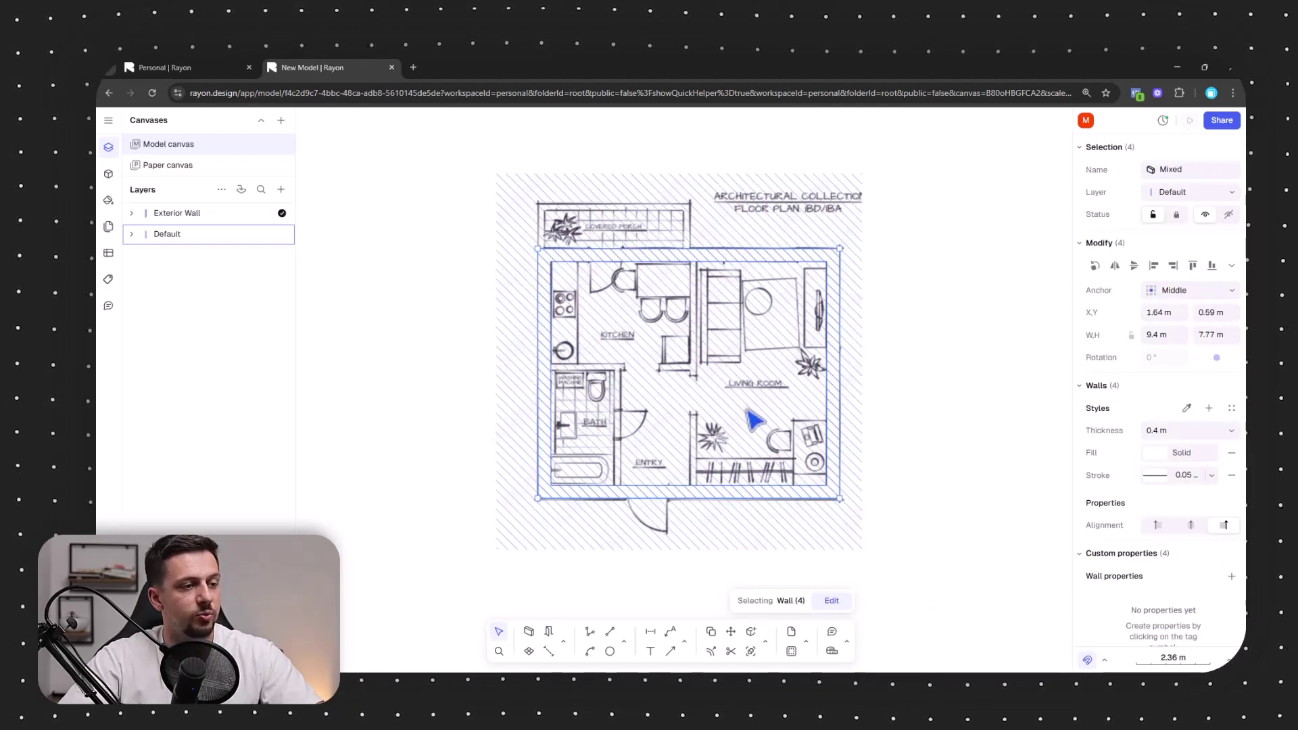
click(132, 234)
mouse_move(203, 256)
mouse_down()
mouse_move(337, 220)
mouse_move(216, 217)
mouse_move(197, 235)
mouse_move(203, 217)
mouse_up()
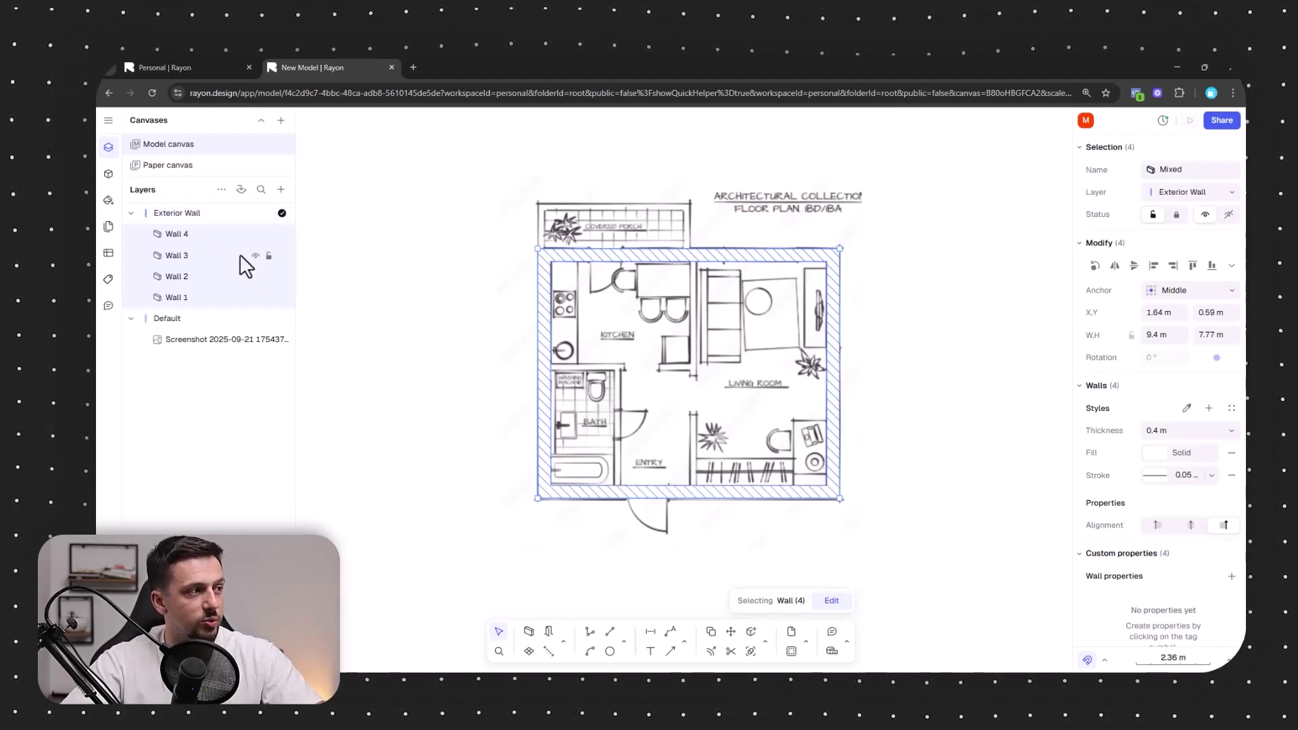
click(235, 212)
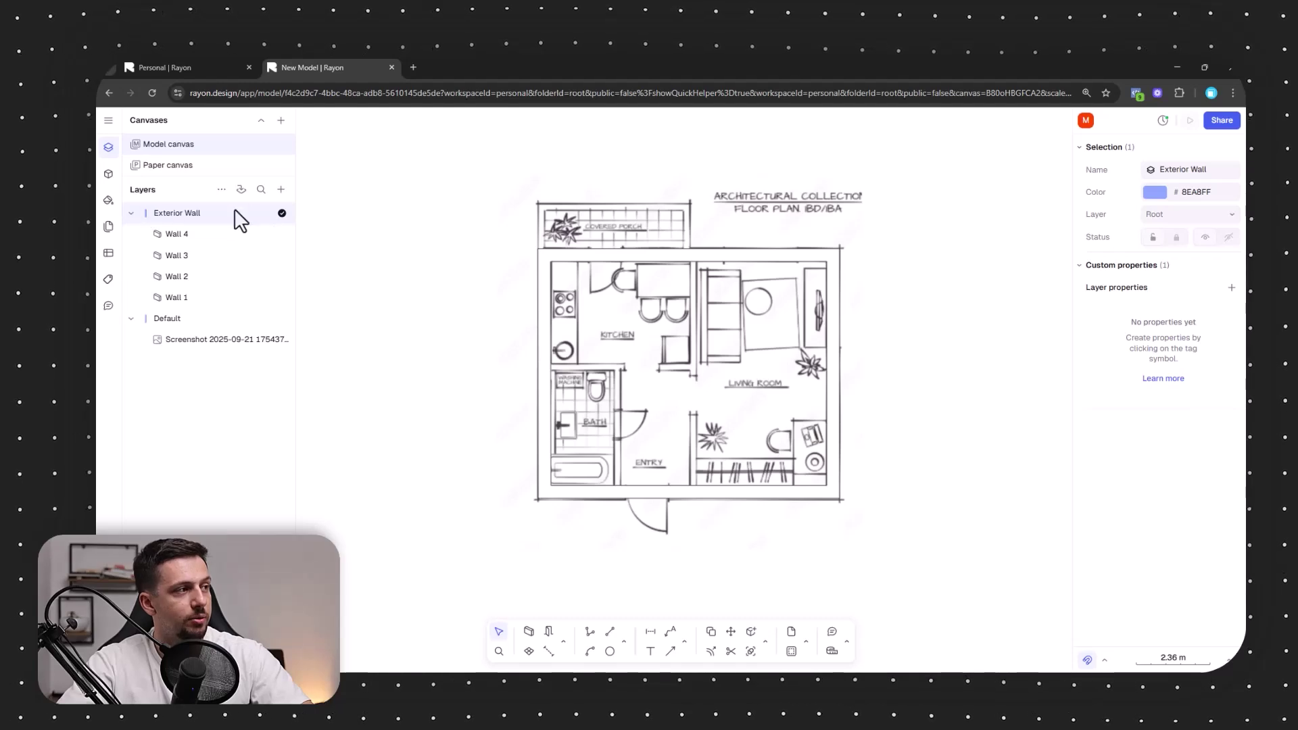
- Make Default the active layer, and toggle the Exterior Wall layer's visibility off and back on
click(281, 318)
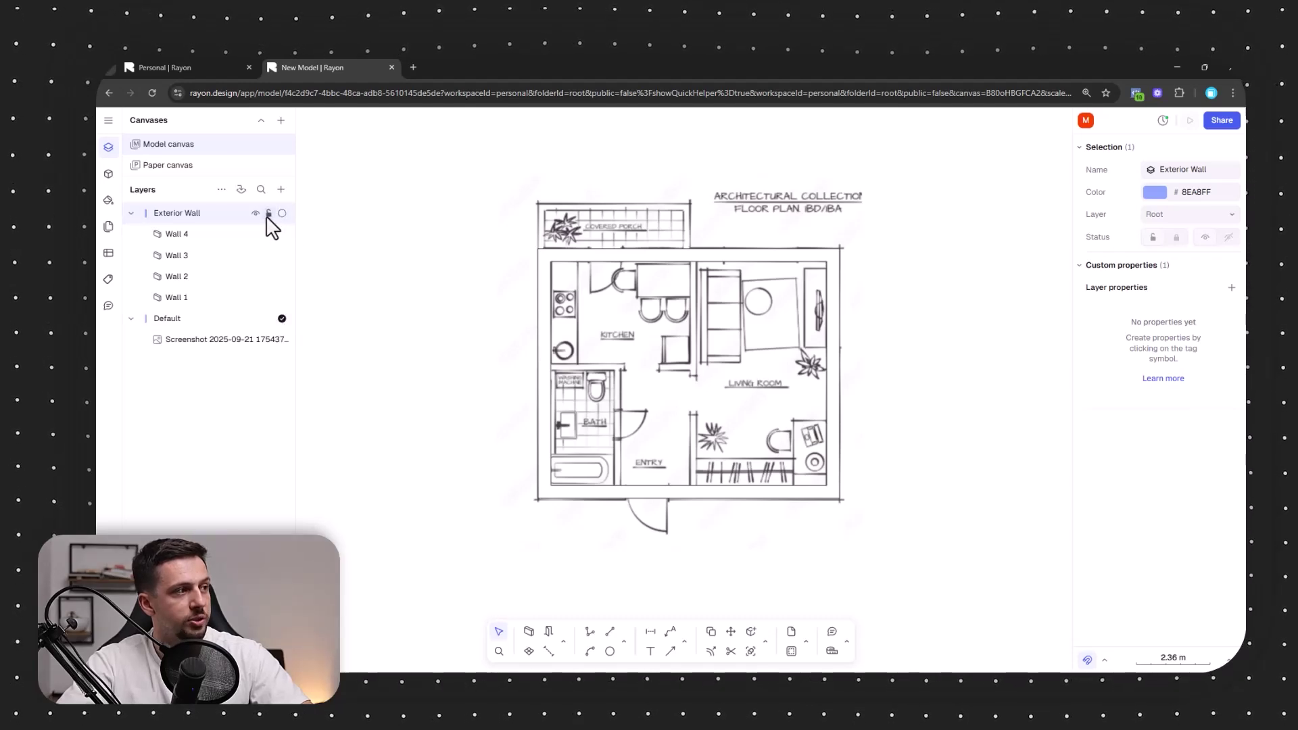
click(256, 214)
click(256, 213)
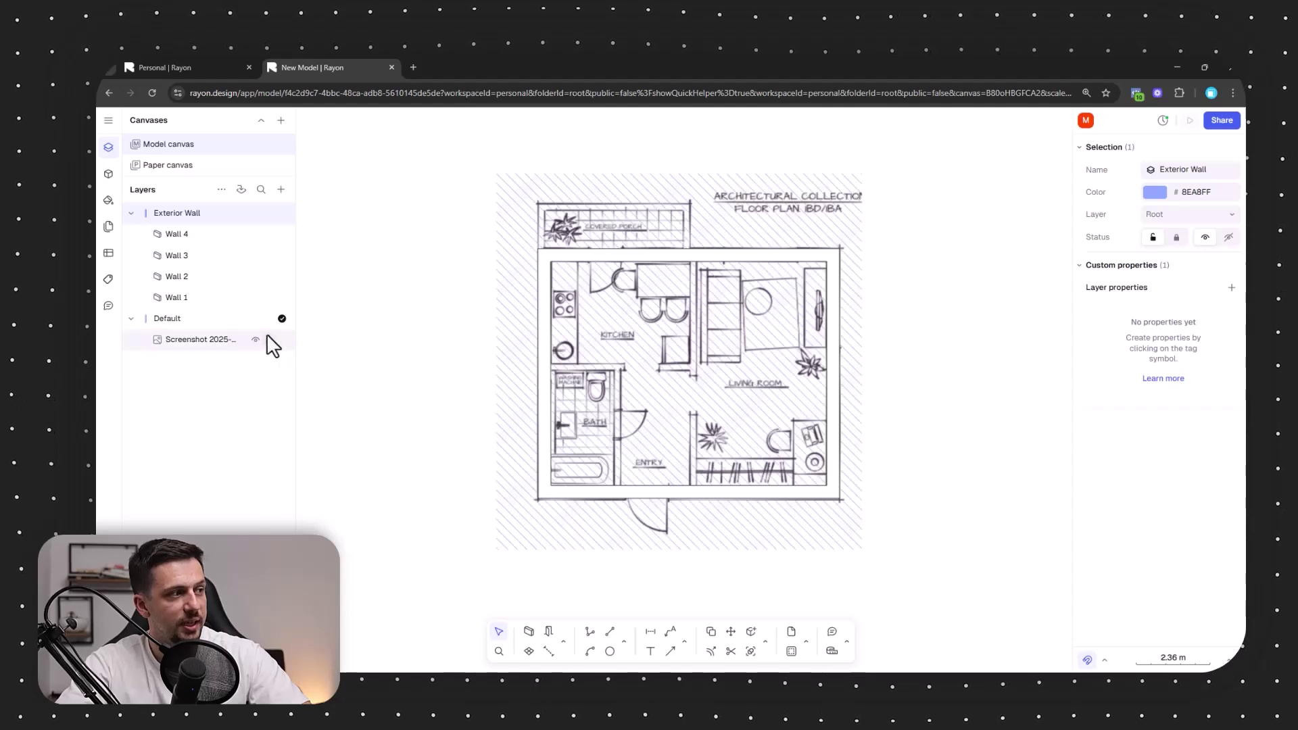
- Lock the floor plan screenshot in the Default layer and close the layer list
click(225, 346)
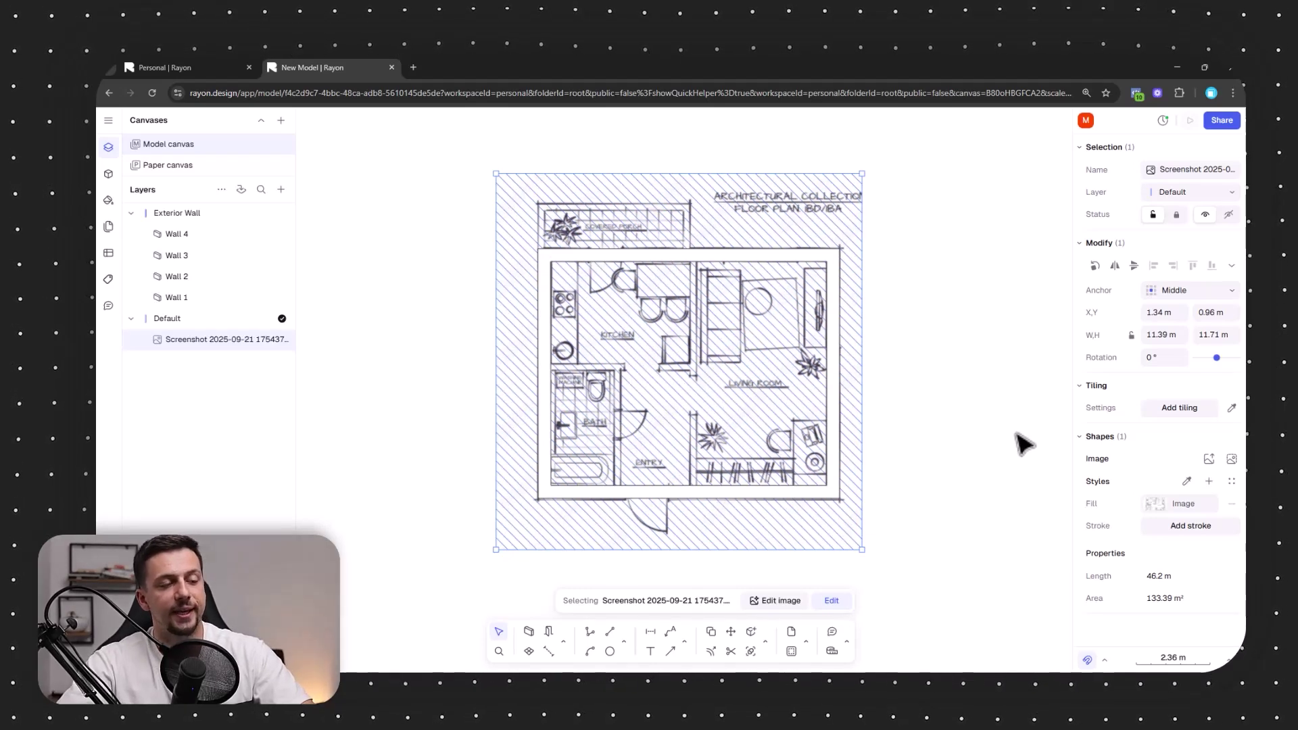
middle_drag(932, 329, 903, 333)
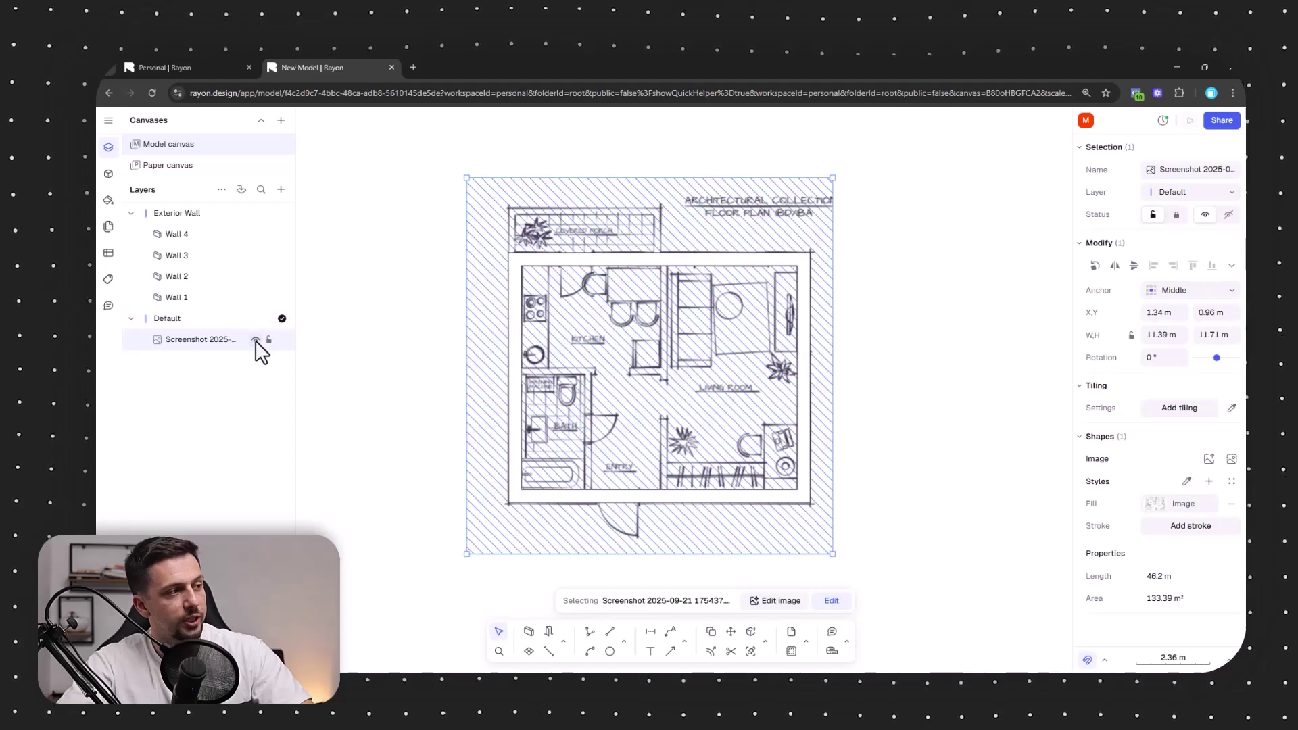
click(269, 340)
click(515, 184)
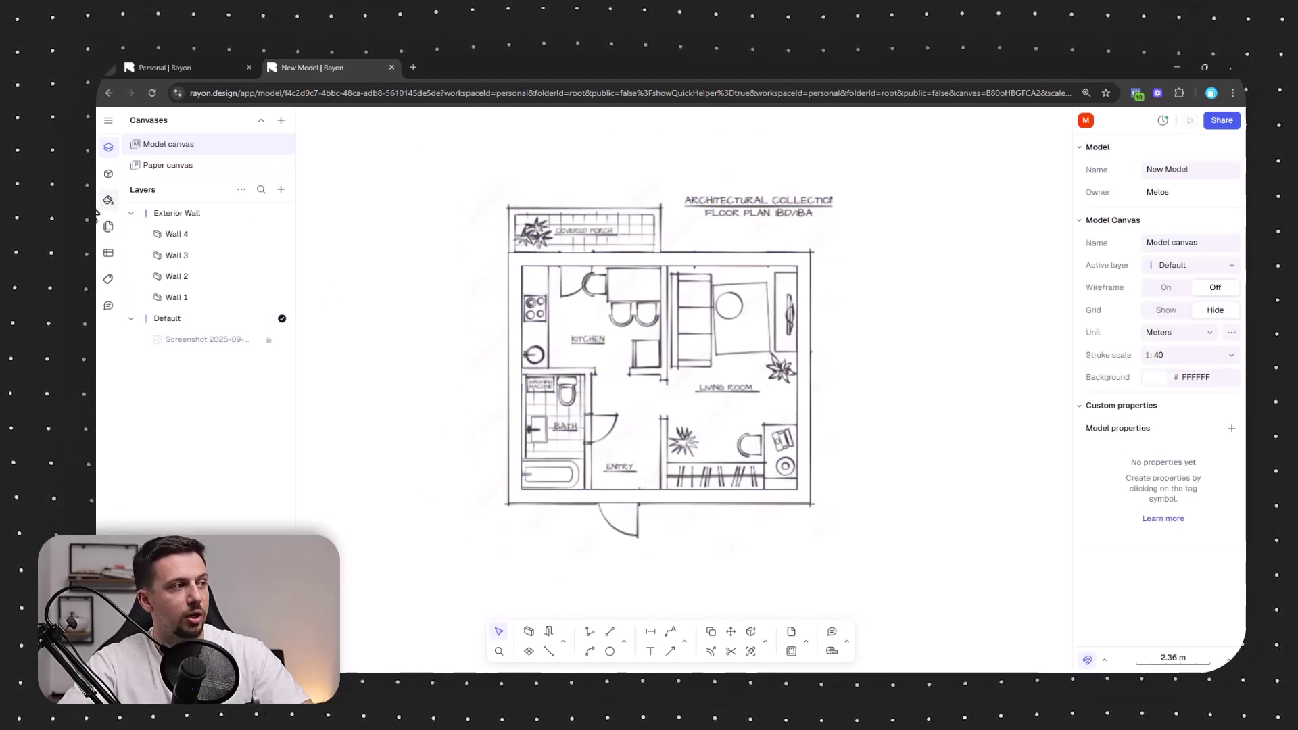
click(108, 147)
- Draw a 0.2 m thick wall about 2.24 m long between entry and living room, from the bottom exterior wall up to the opening
scroll(614, 408, up, 4)
scroll(611, 412, down, 2)
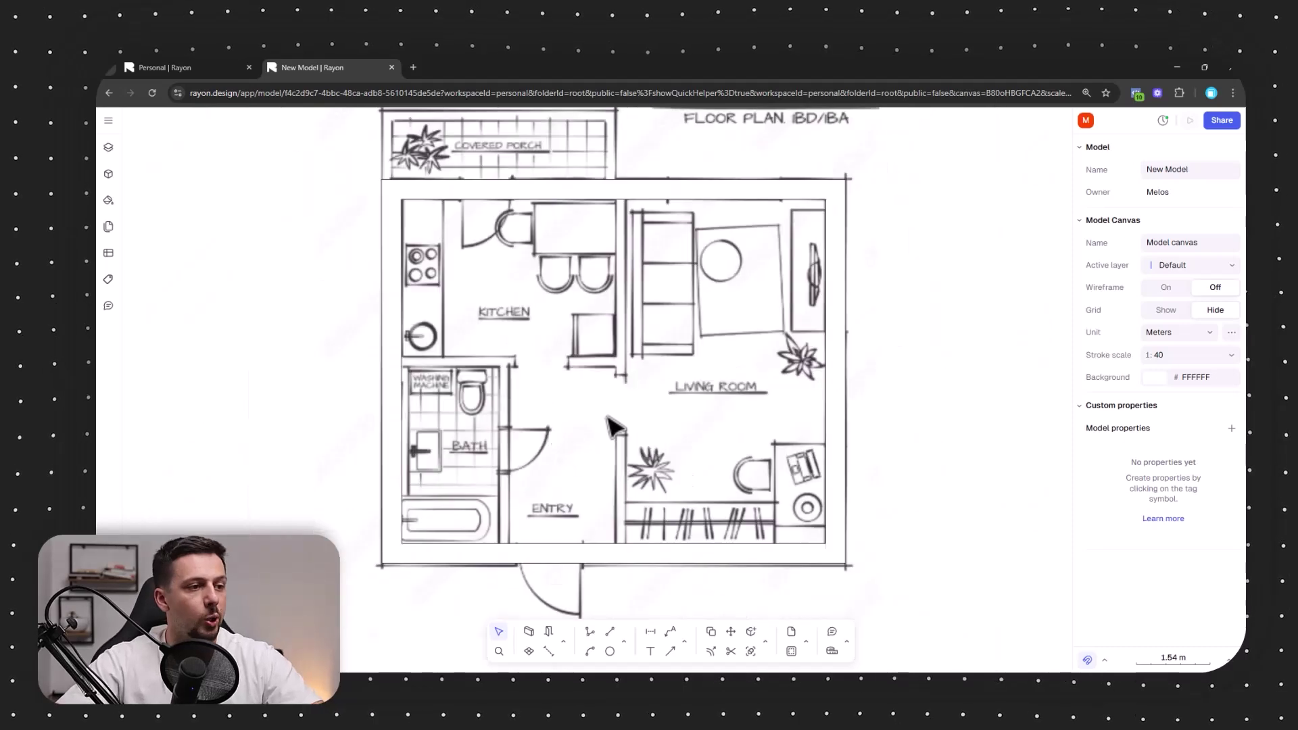
click(529, 631)
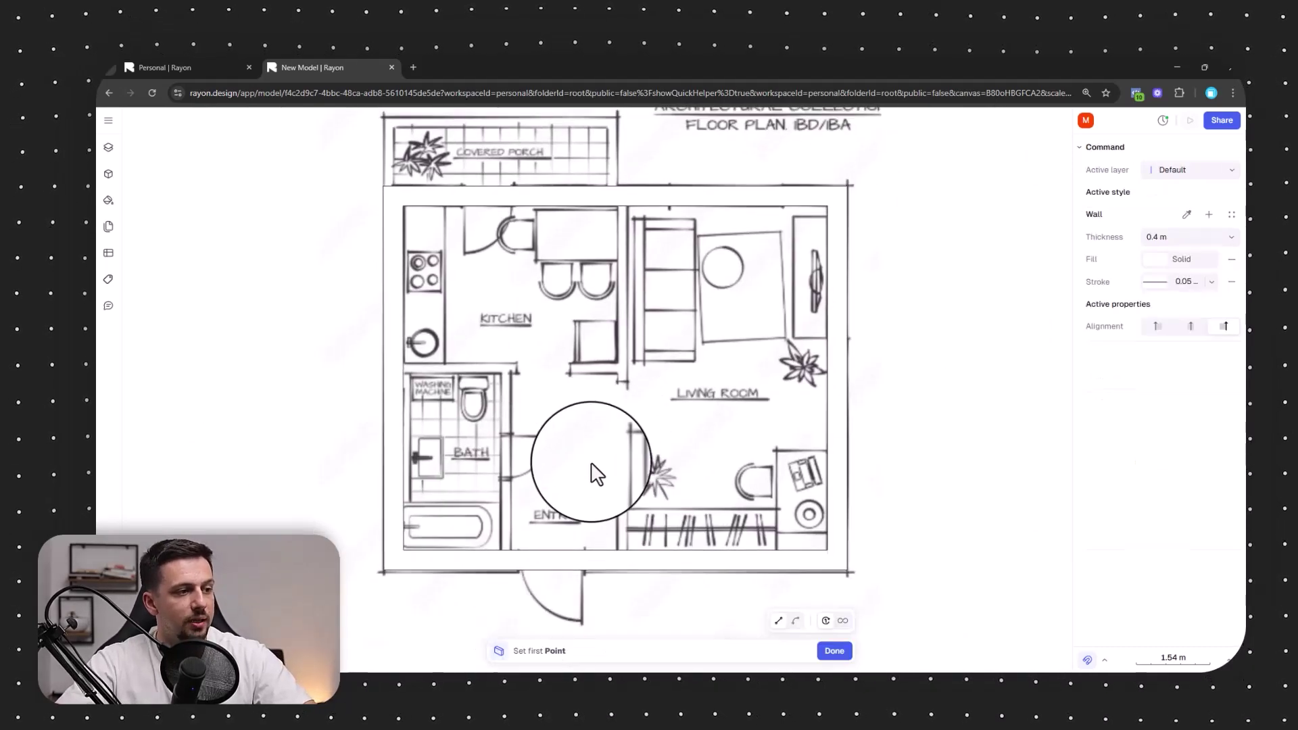
click(1173, 237)
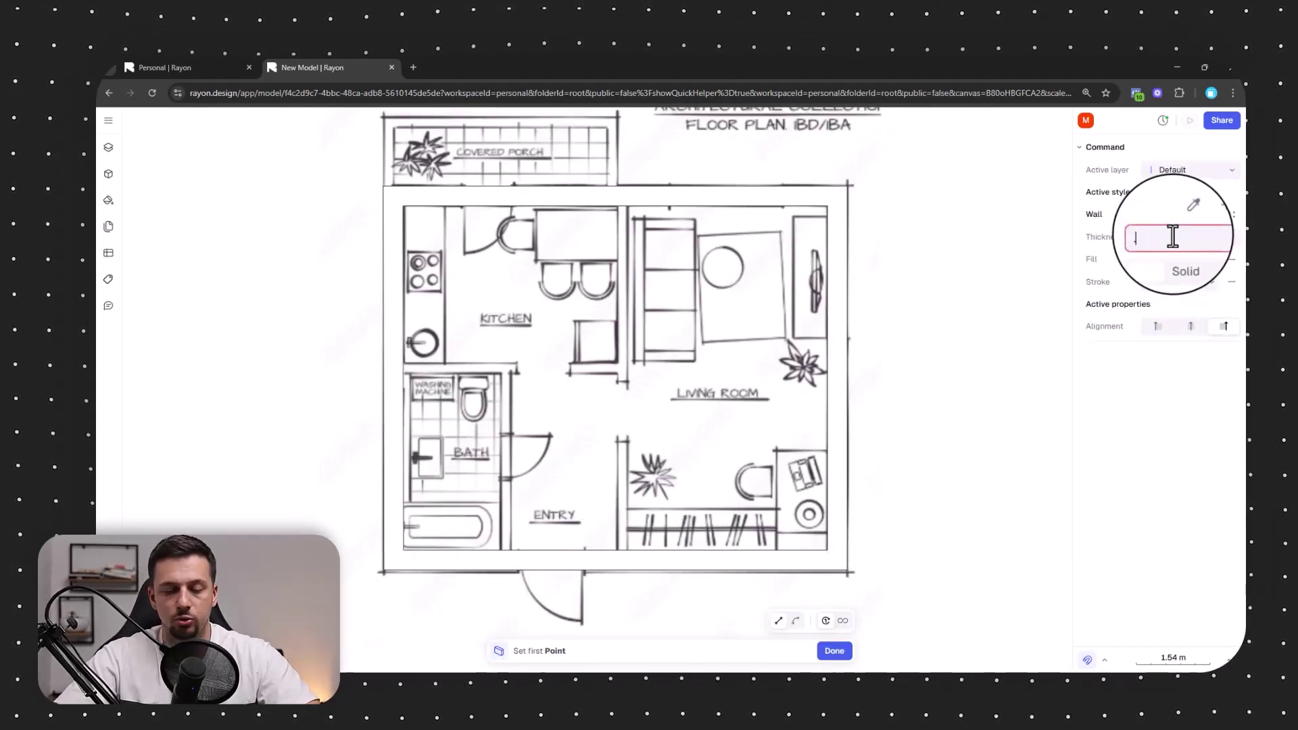
text(0.2)
key(Return)
scroll(655, 580, up, 3)
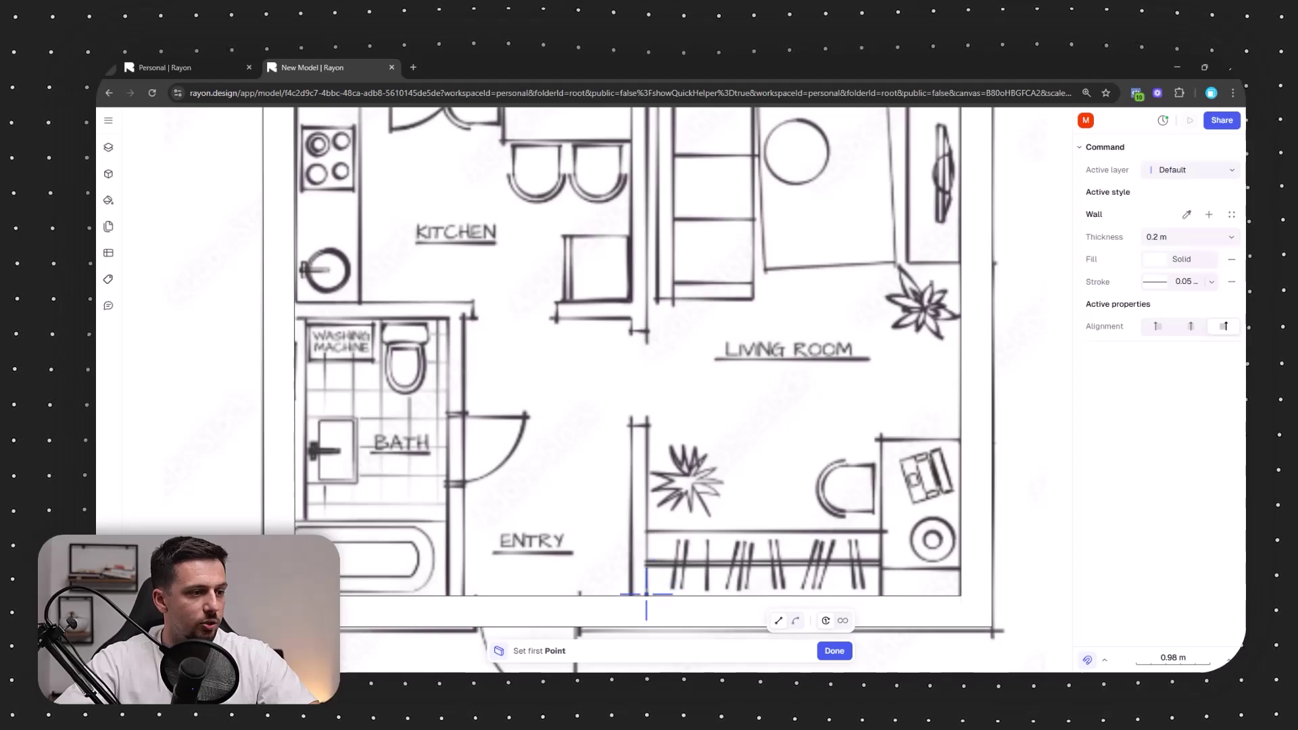
click(646, 603)
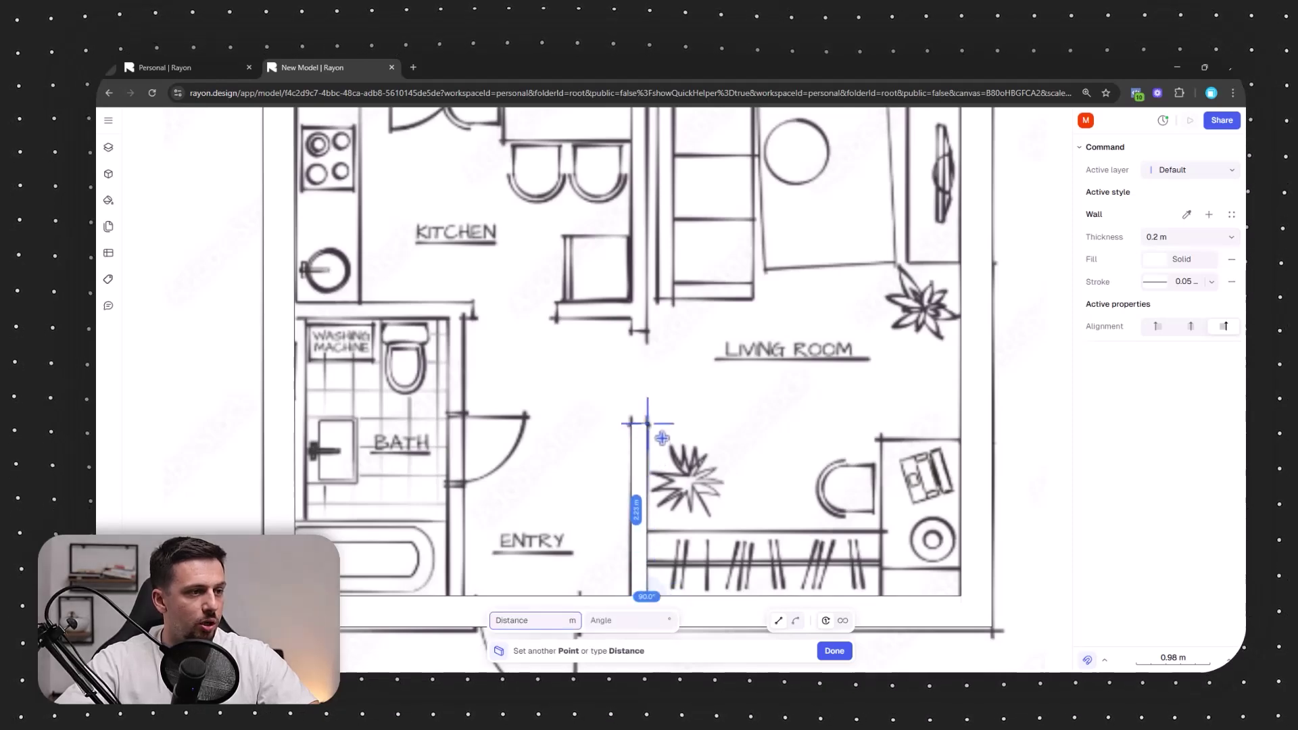
click(834, 651)
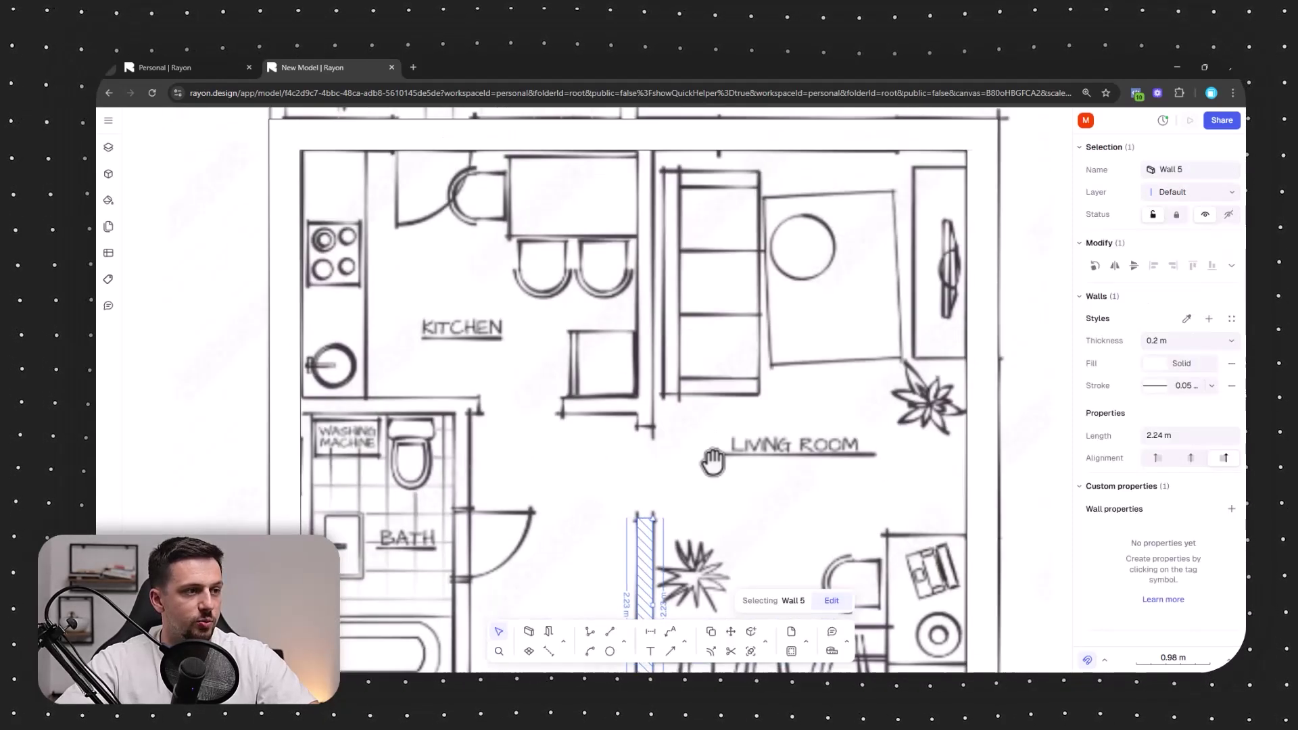
- Draw the wall between kitchen and living room, about 3.94 m long, from the opening's upper jamb to the upper exterior wall
click(531, 632)
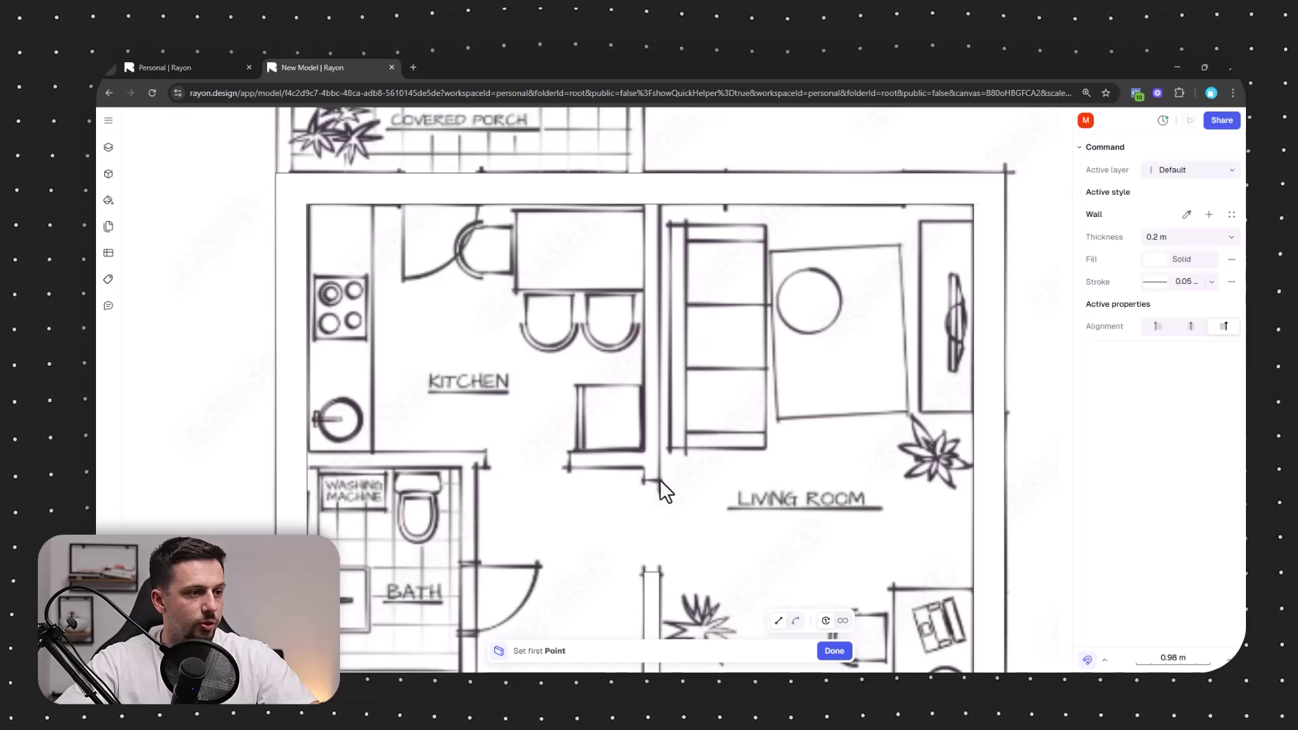
click(660, 480)
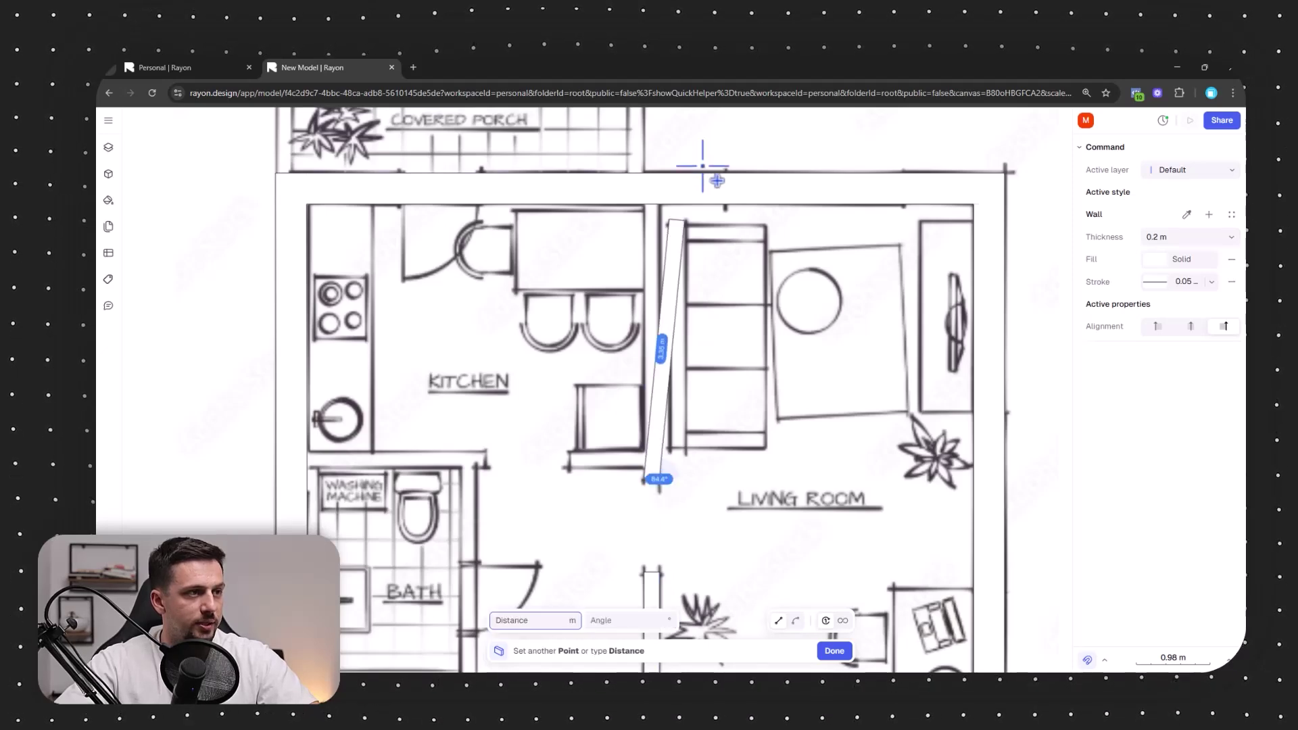
click(661, 174)
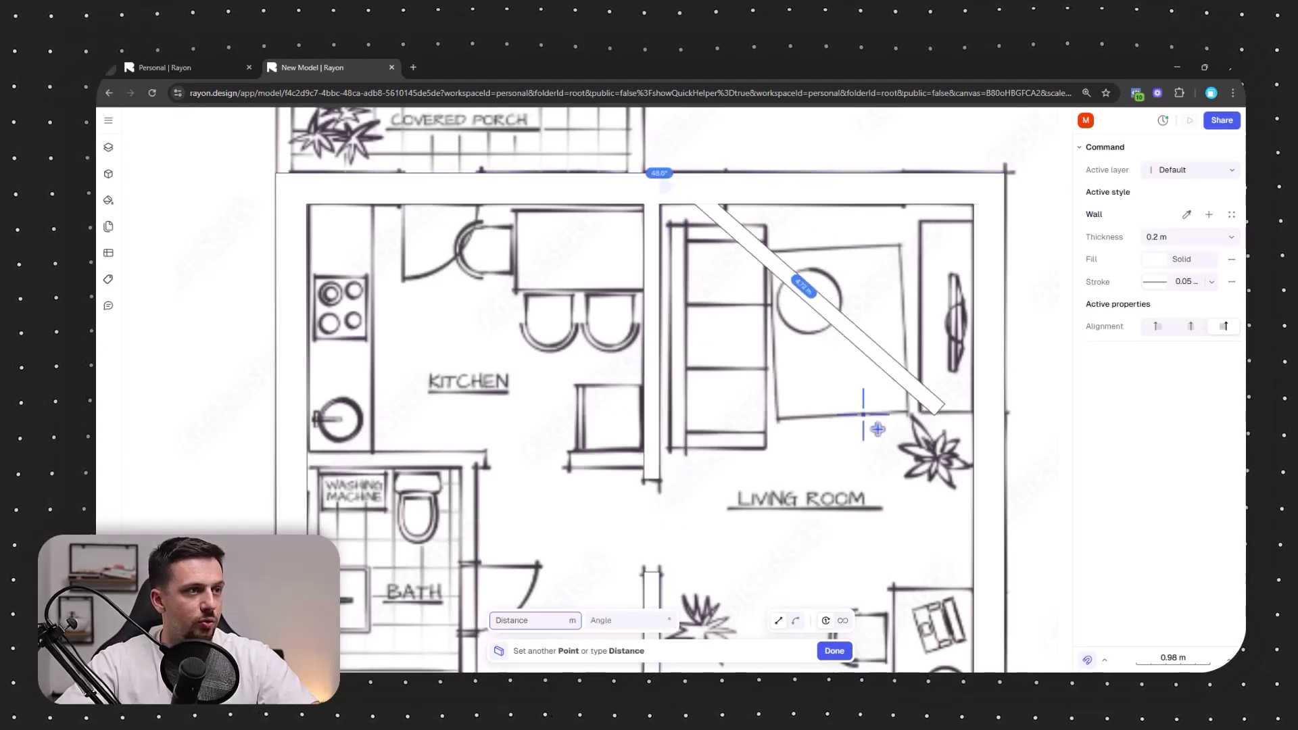
click(834, 651)
- Draw the short kitchen wall about 0.96 m long, from the kitchen–living room wall to the kitchen opening, with its thickness on the kitchen side
scroll(642, 480, up, 3)
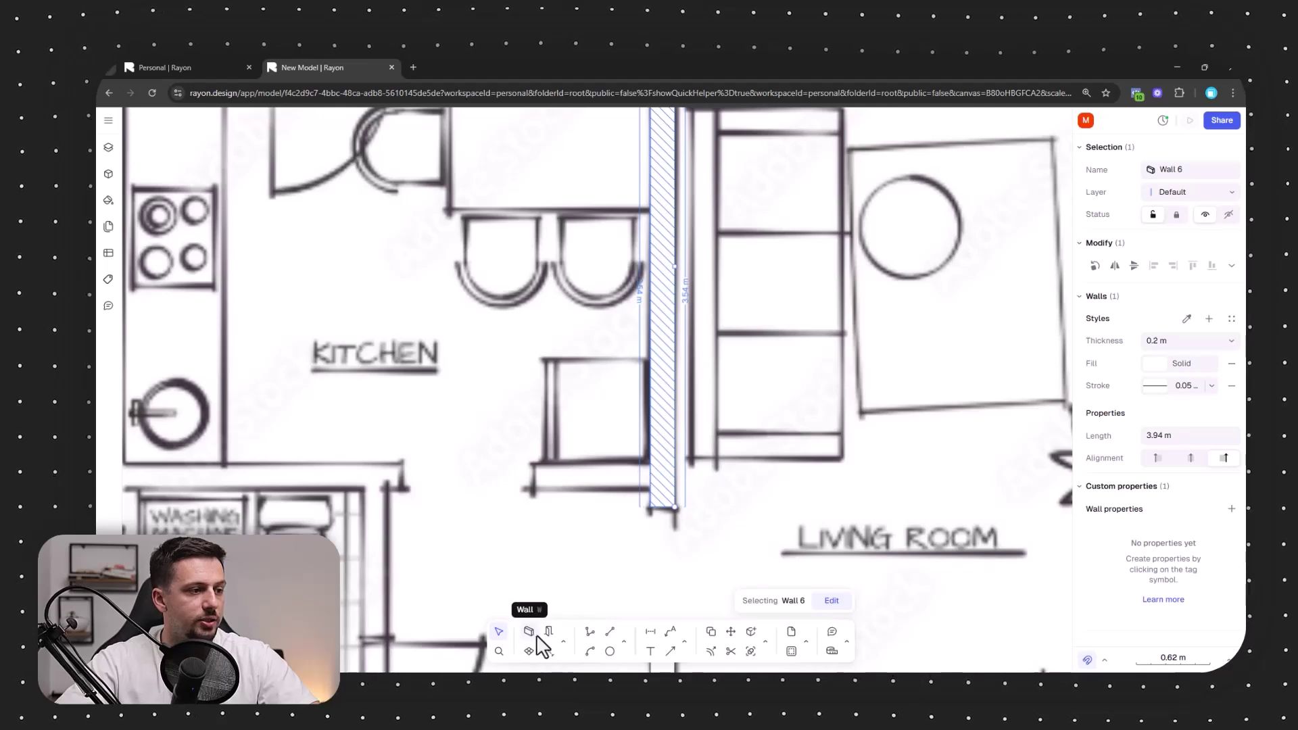
click(530, 633)
scroll(602, 478, up, 2)
click(677, 498)
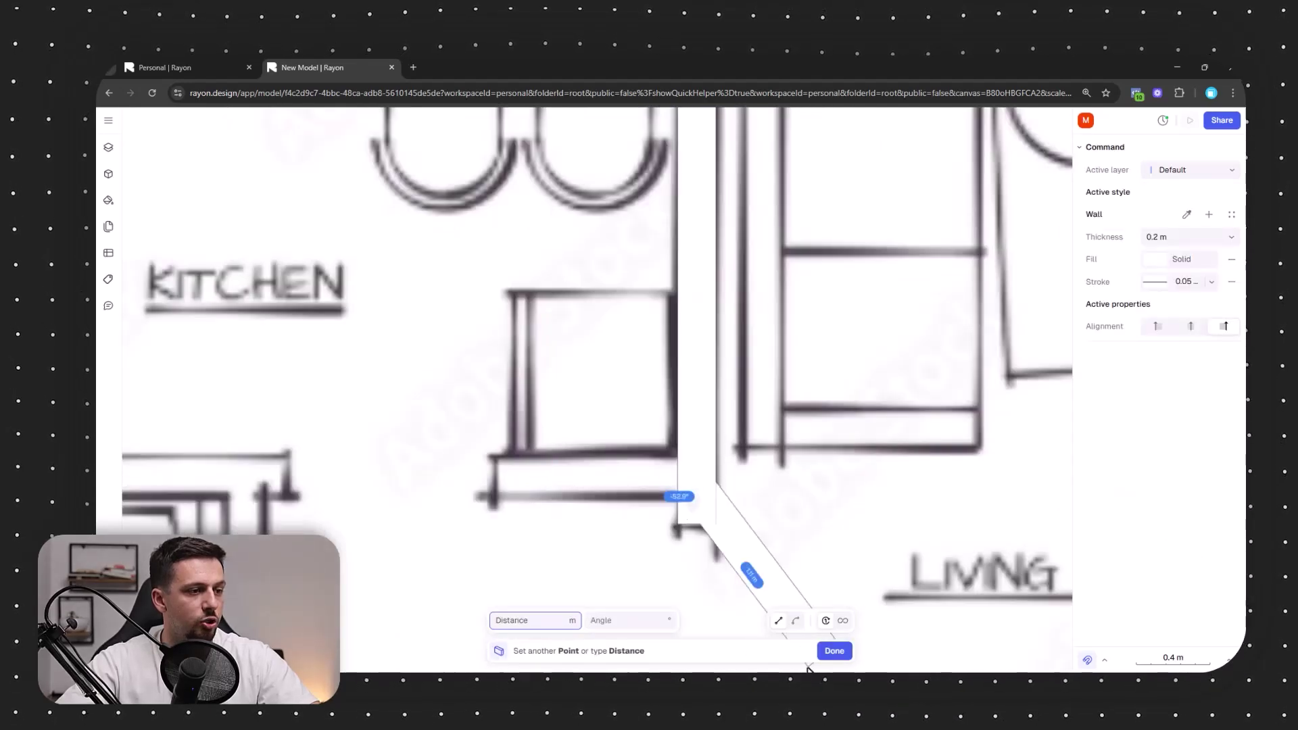
click(495, 498)
click(835, 651)
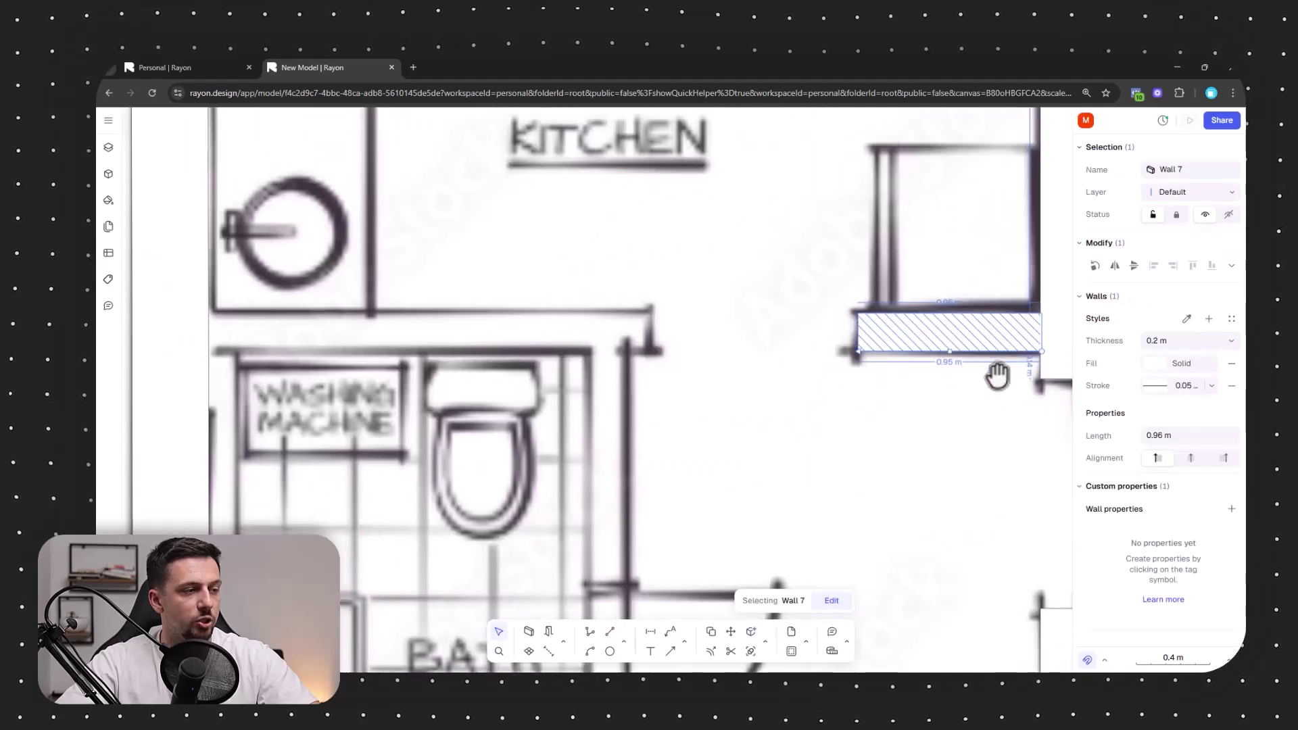
- Draw the bath walls from the bottom exterior wall up the entry side and across between bath and kitchen to the left exterior wall
scroll(750, 343, down, 3)
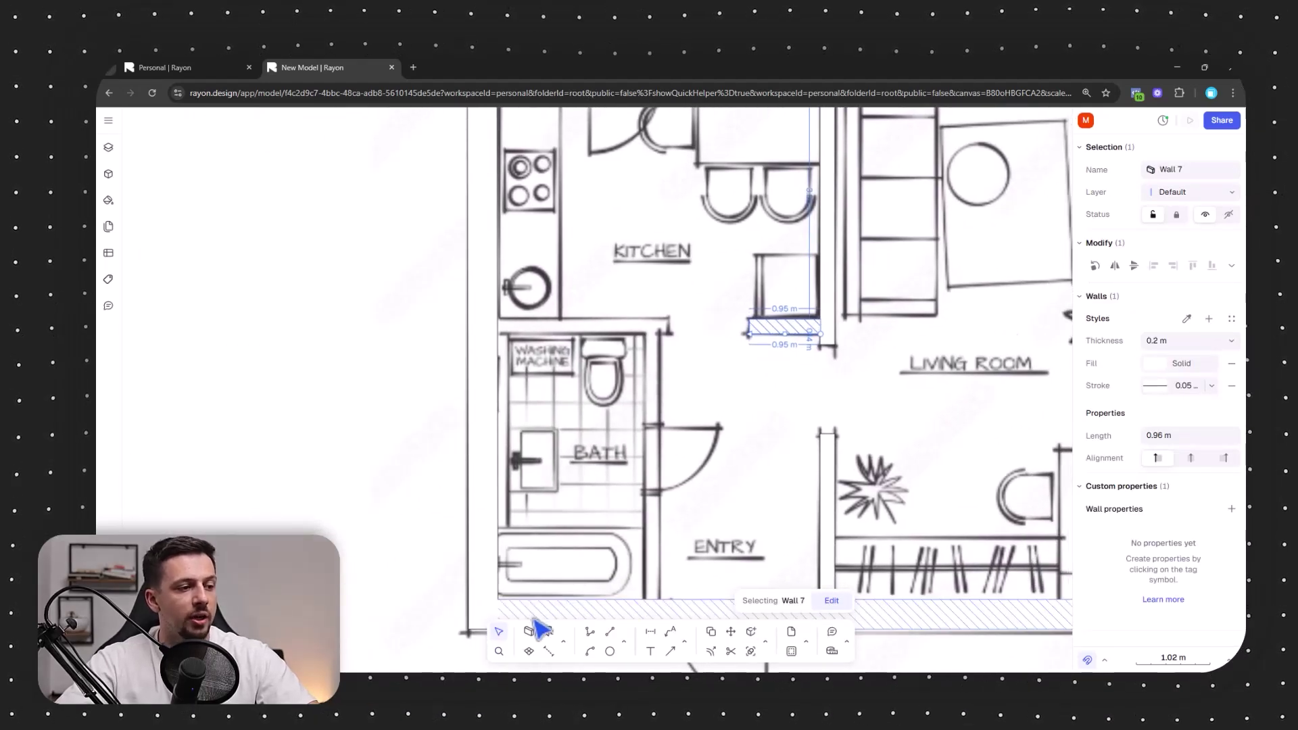
click(529, 631)
scroll(660, 559, down, 1)
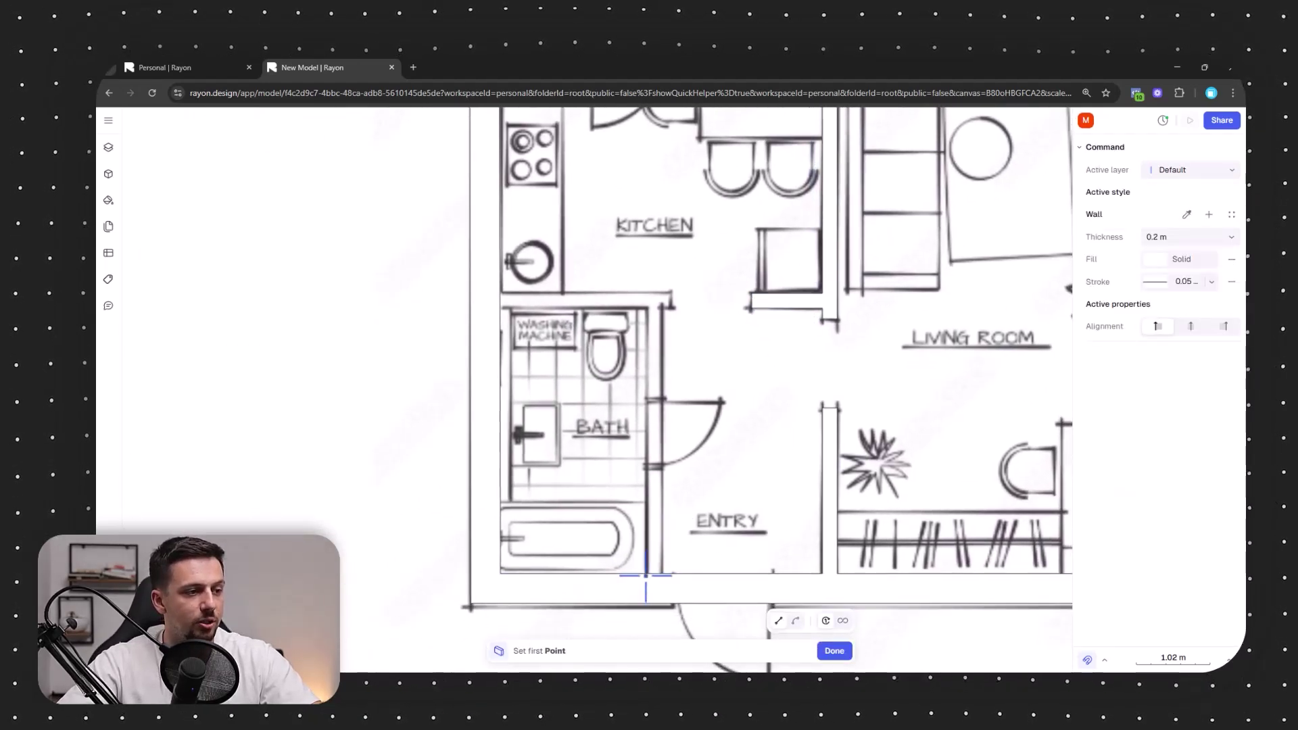
click(646, 576)
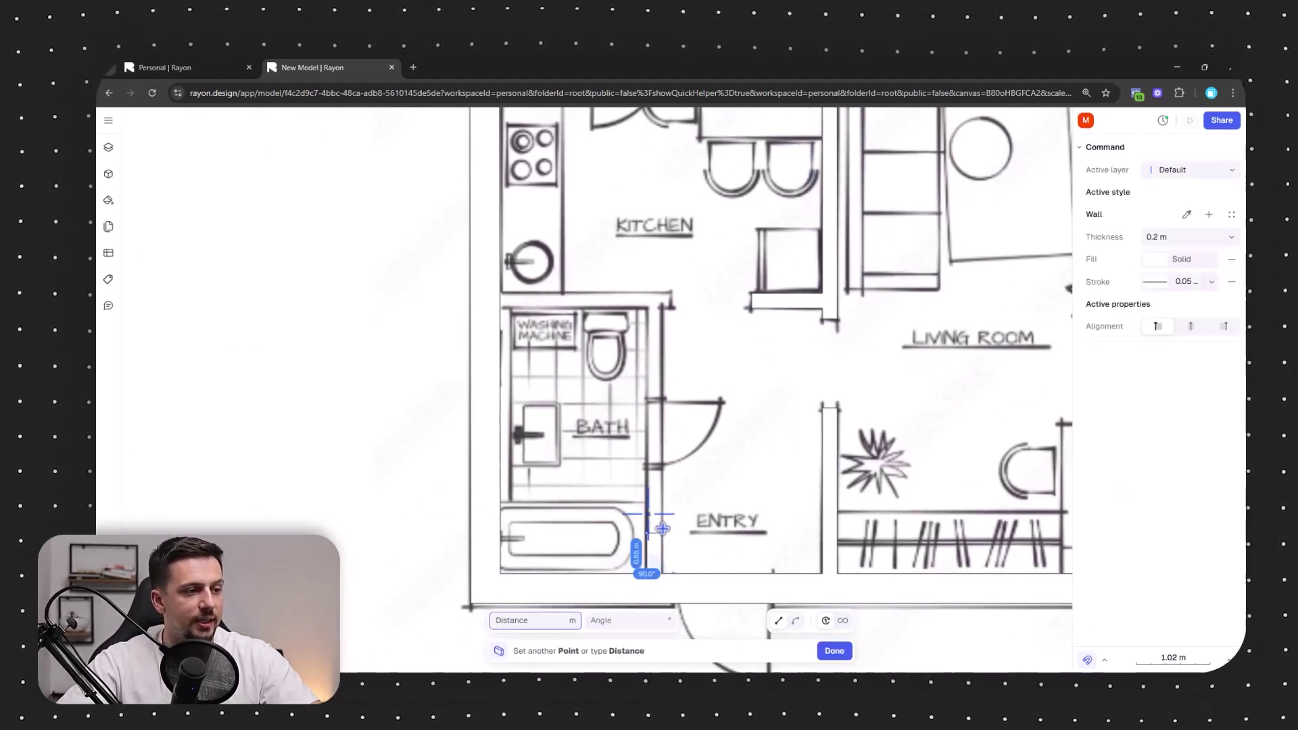
click(646, 307)
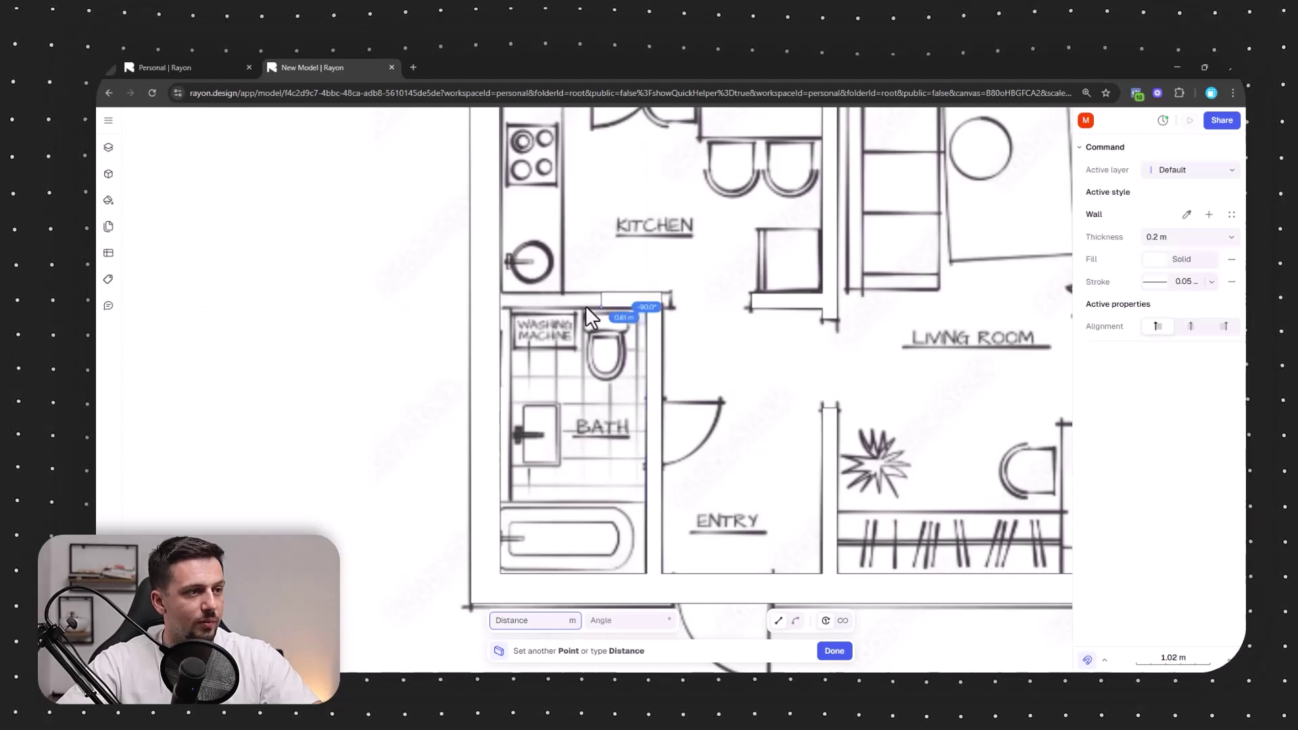
click(470, 306)
click(835, 651)
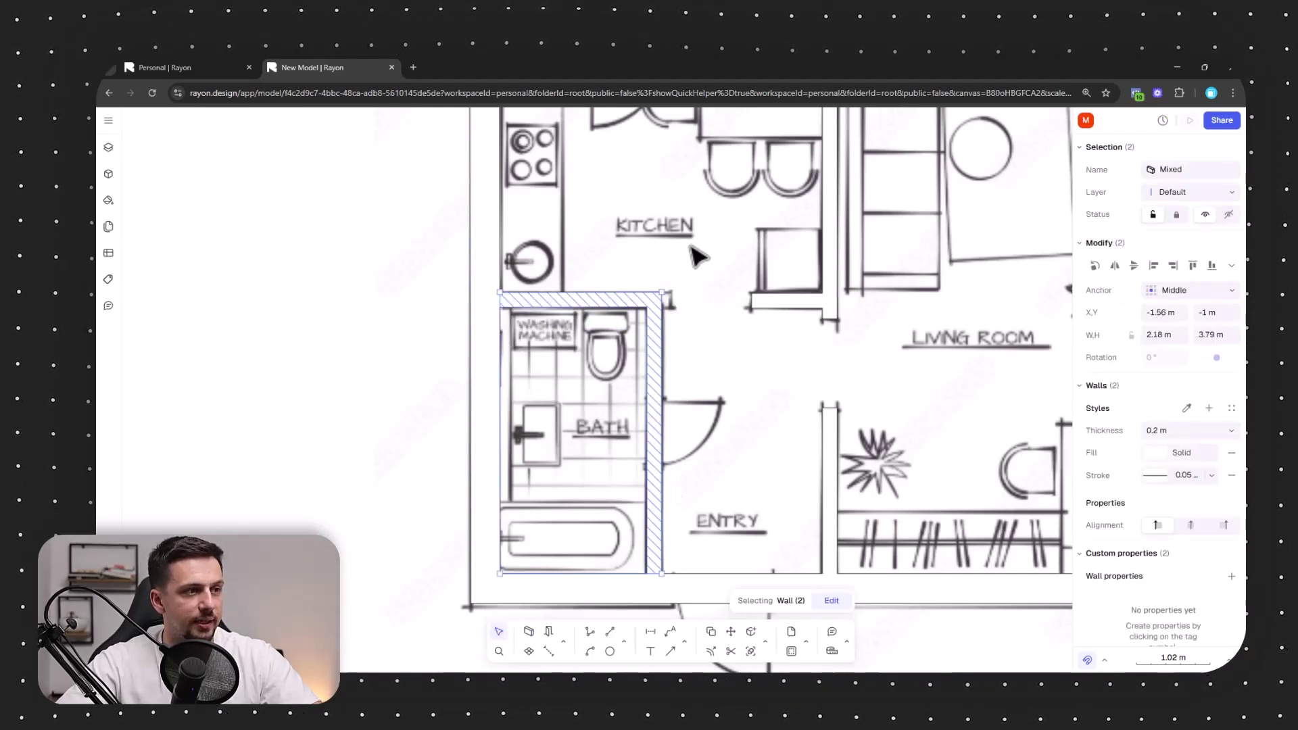
- Extend the kitchen–bath wall's end to the kitchen opening's jamb, and stretch the bath's entry-side wall up to that wall's kitchen face
scroll(696, 255, up, 5)
click(633, 347)
drag(623, 338, 657, 339)
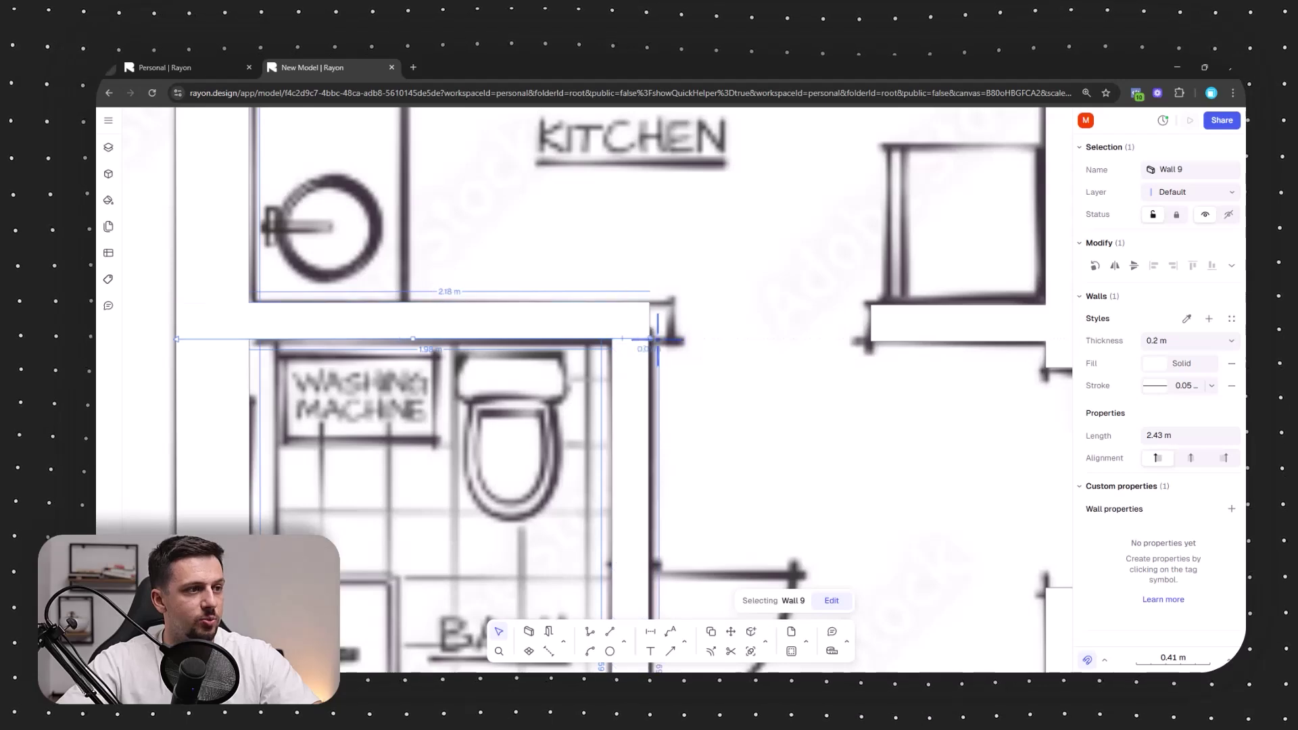
click(704, 399)
click(643, 354)
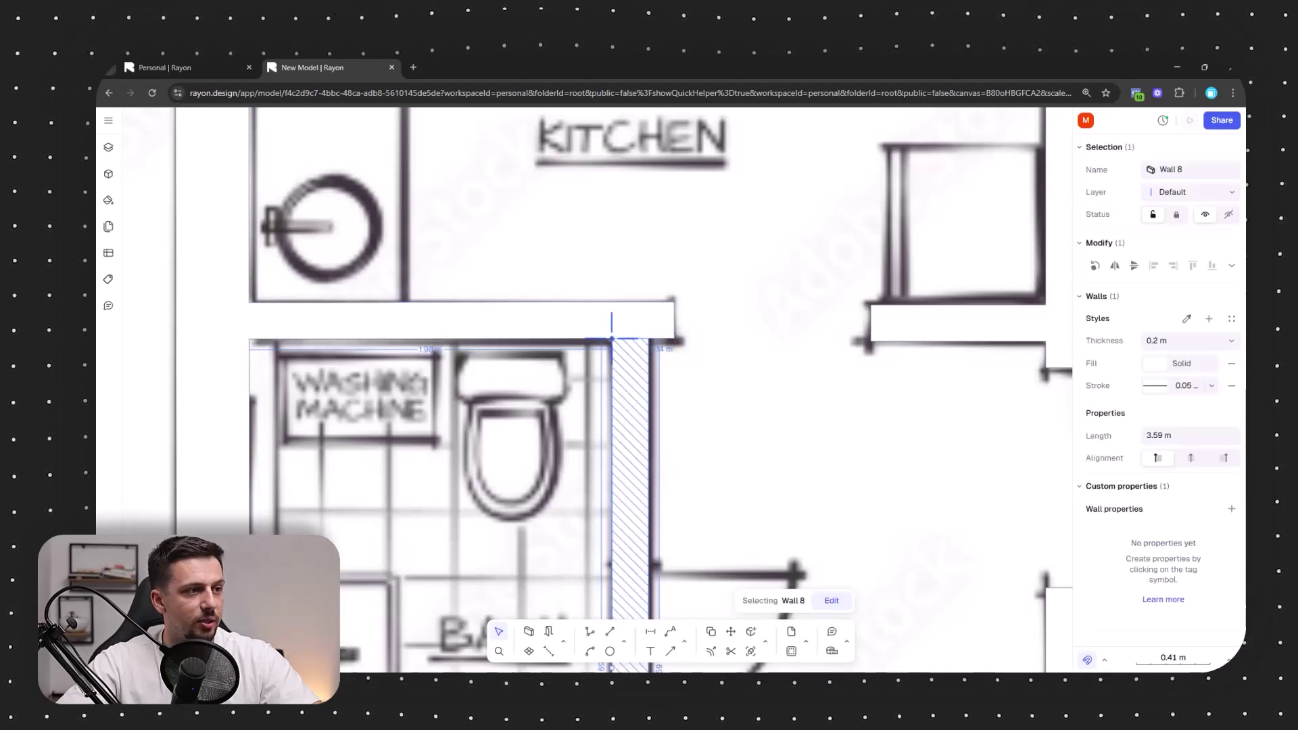
drag(616, 328, 616, 301)
click(750, 319)
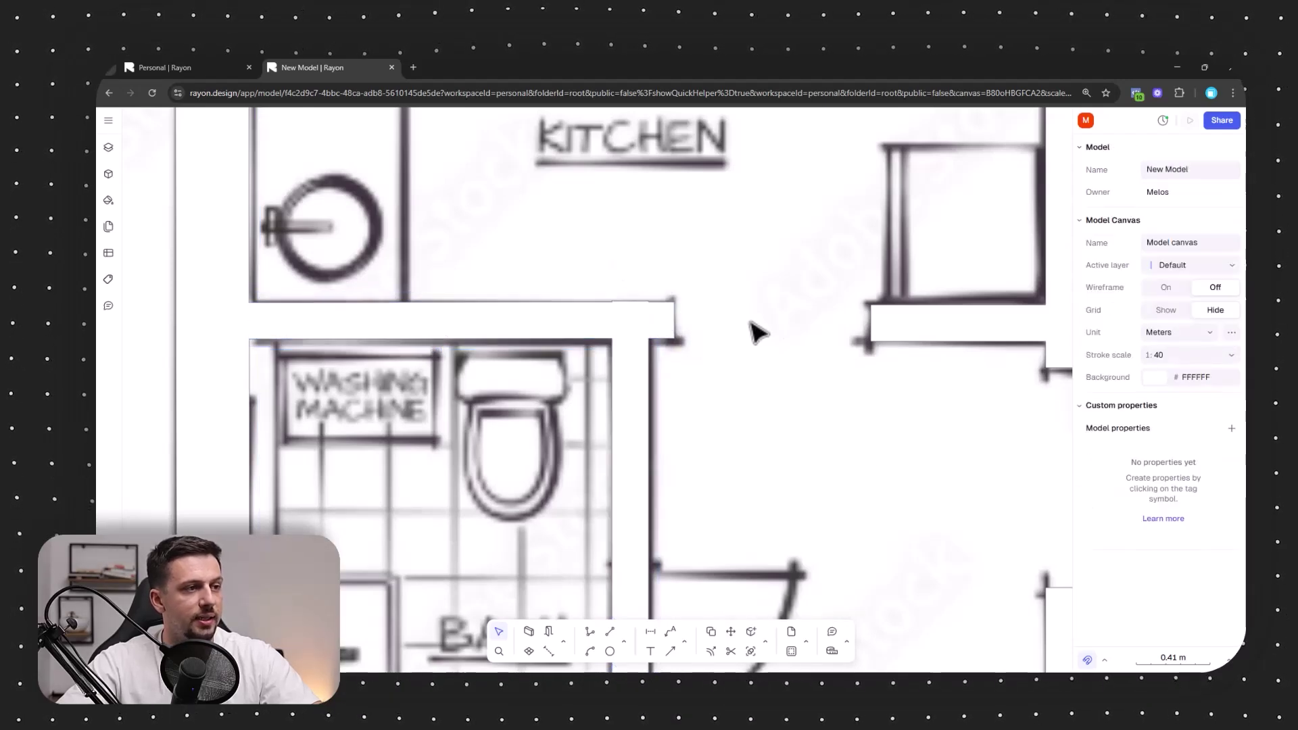
- Create a new layer named Interior Wall
scroll(690, 320, down, 8)
middle_drag(815, 323, 792, 338)
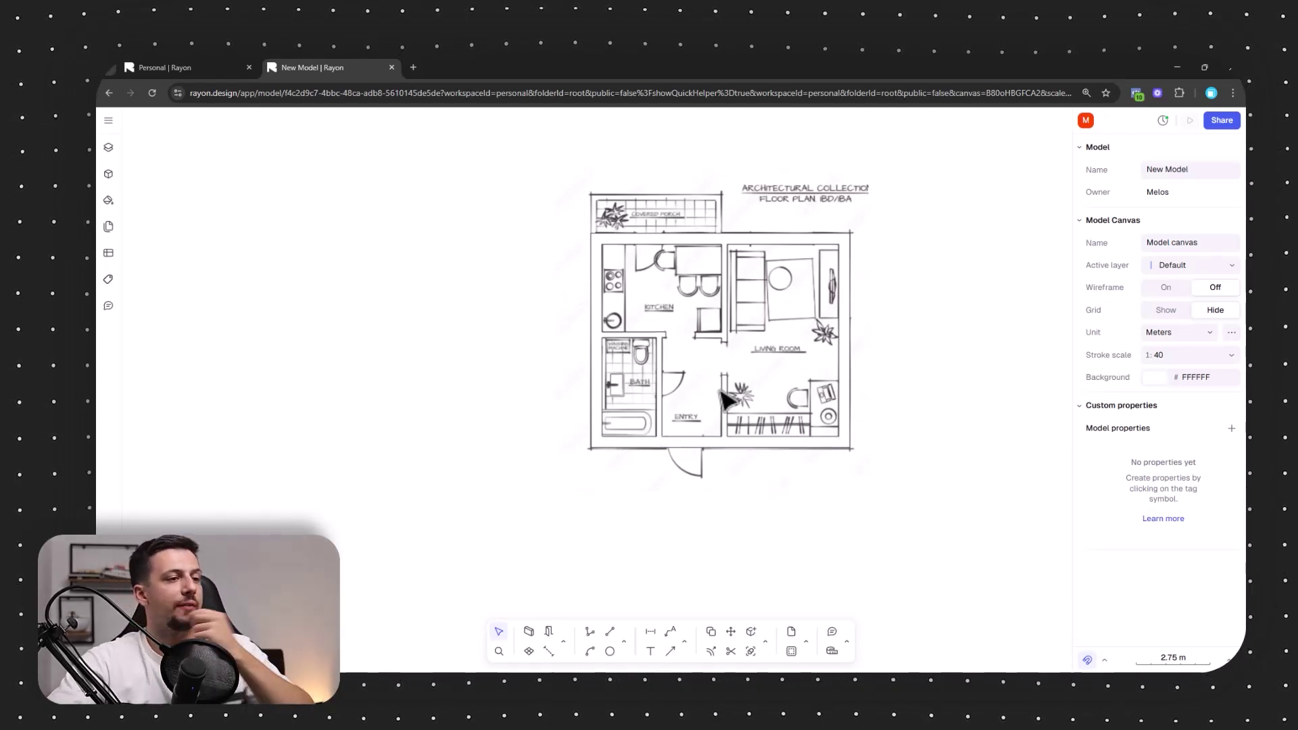
click(107, 149)
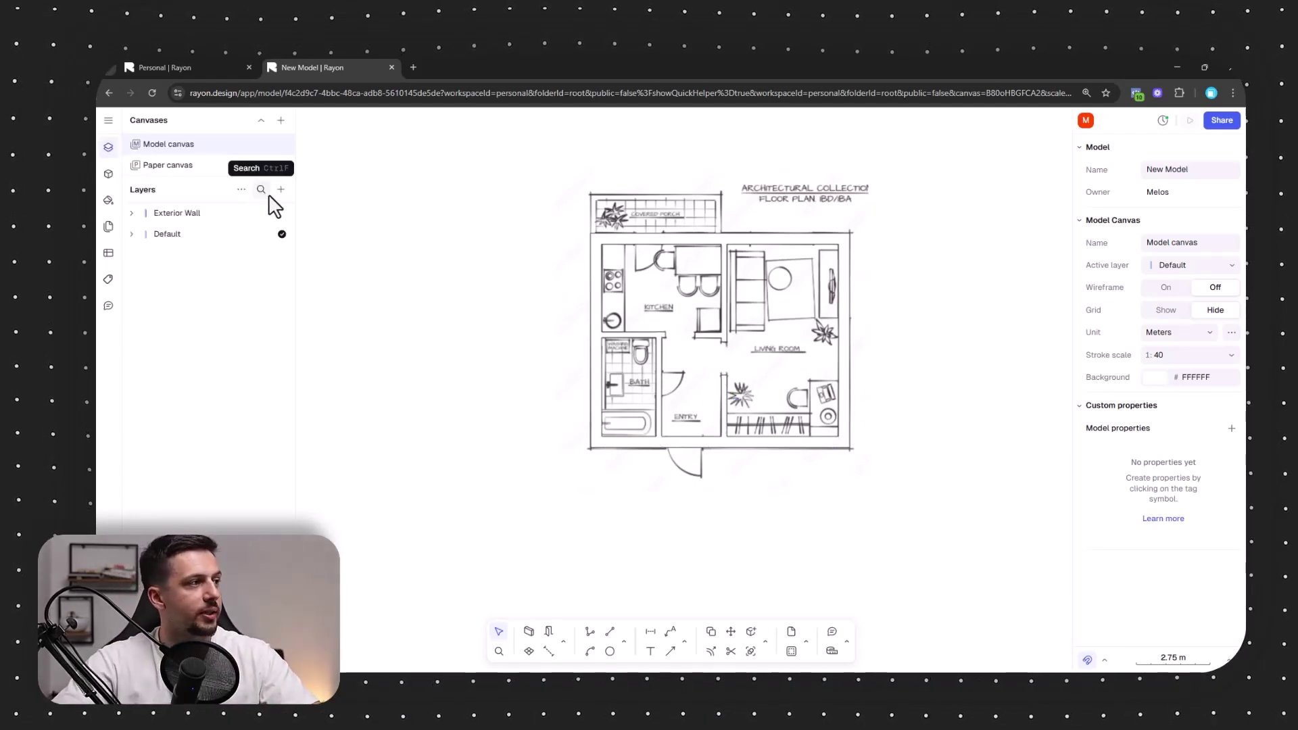
click(281, 190)
click(291, 215)
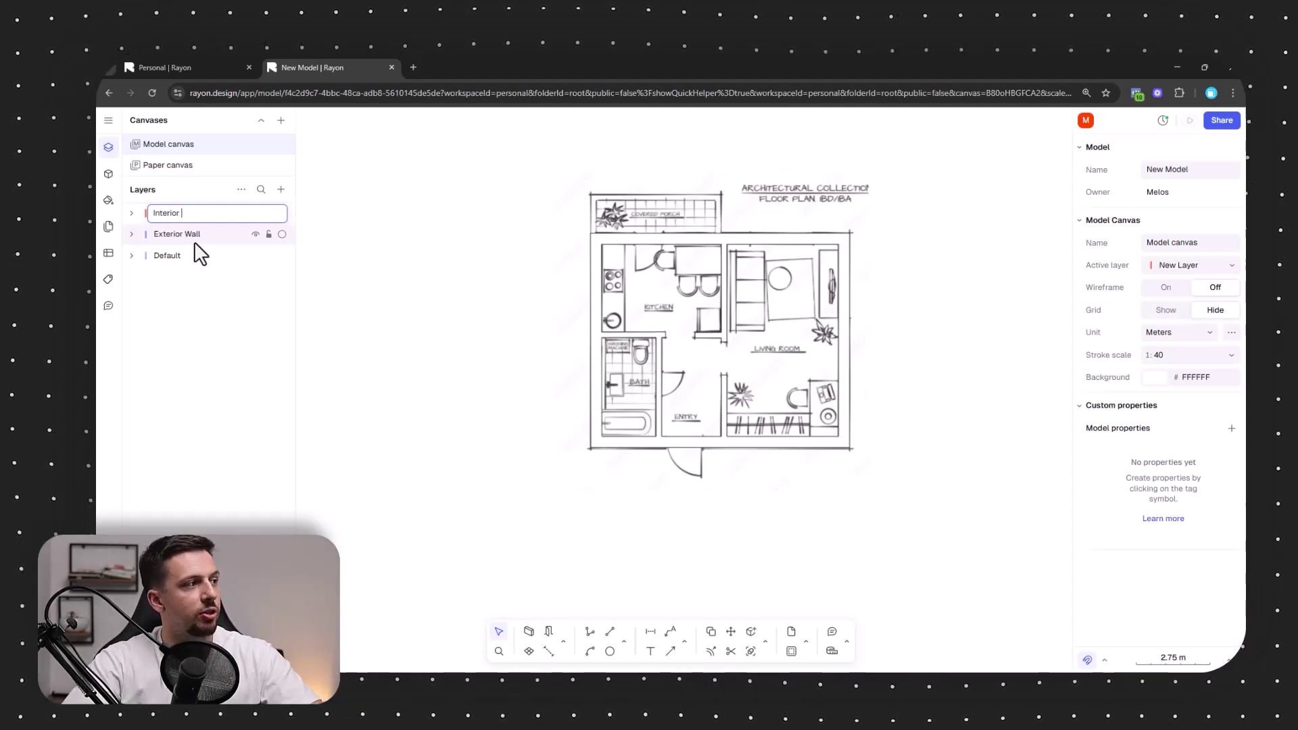
key(Return)
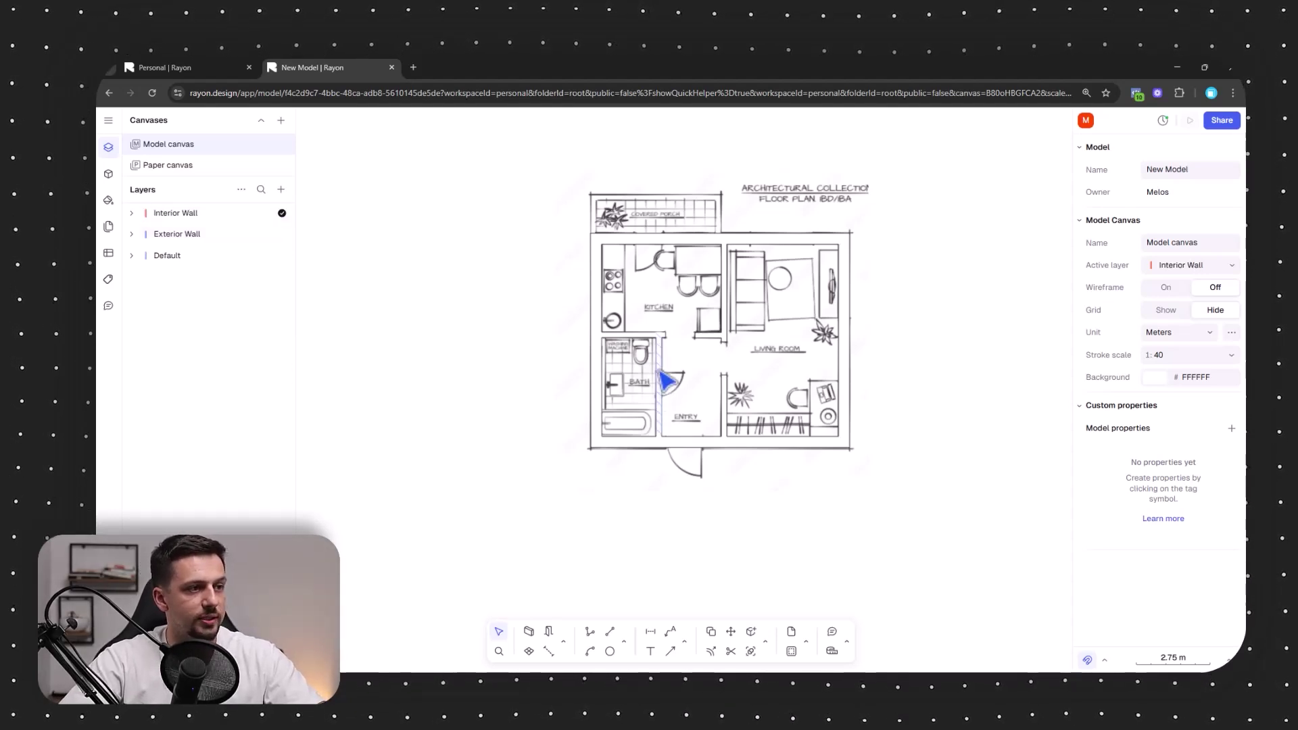
- Select the five interior walls and move them from the Default layer into the Interior Wall layer
click(660, 371)
shift+click(631, 335)
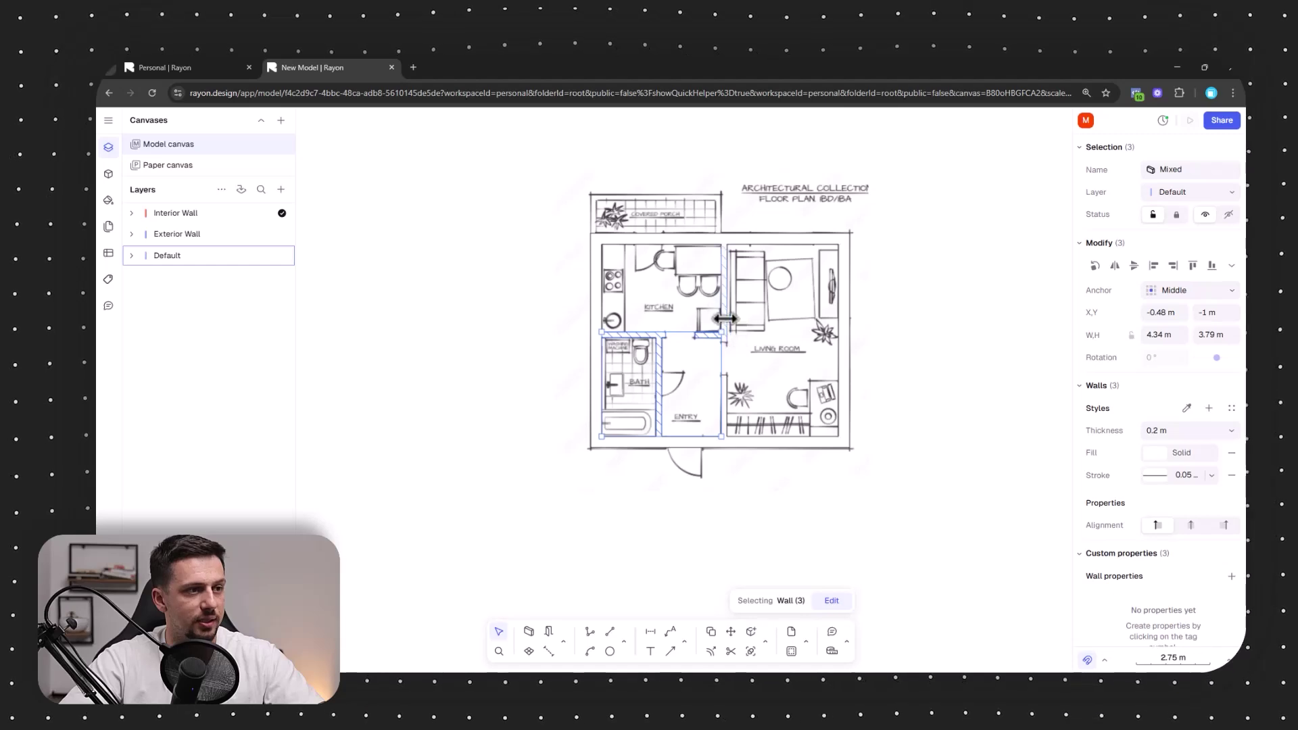
shift+click(725, 319)
scroll(722, 394, up, 5)
scroll(672, 354, down, 3)
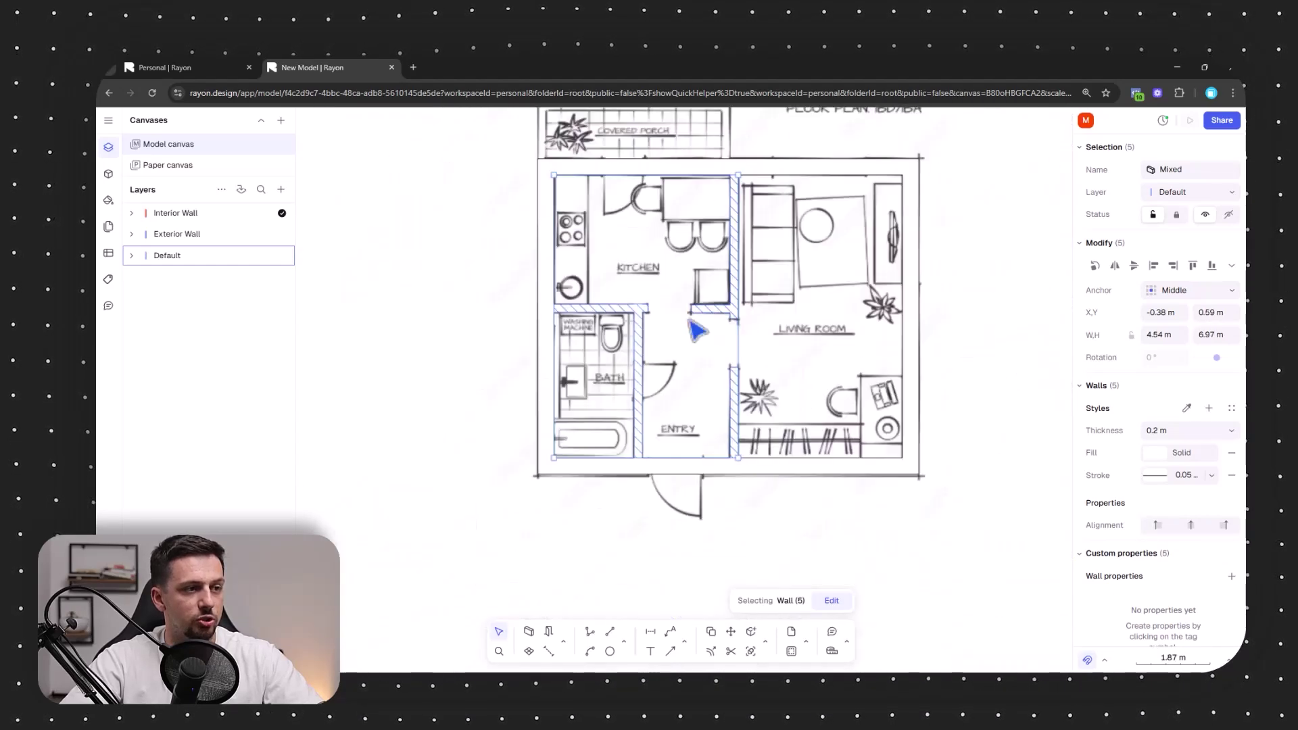
click(131, 256)
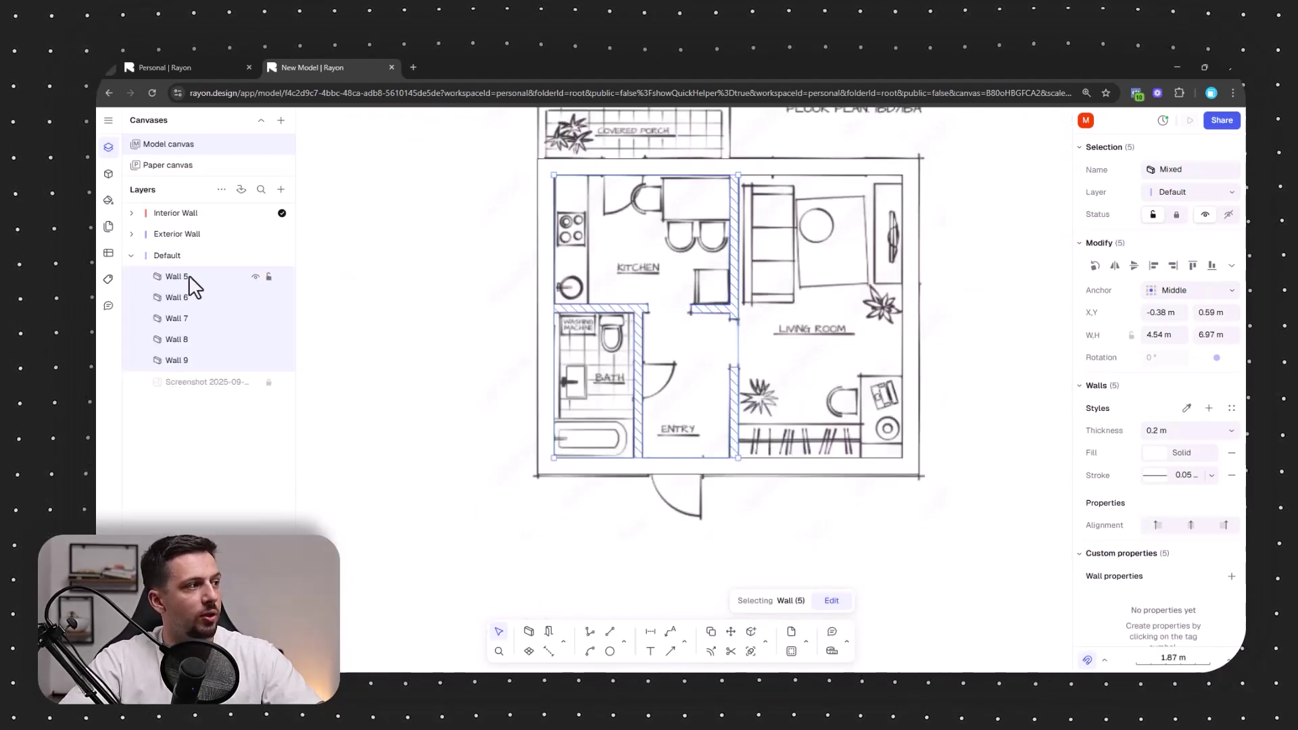
drag(197, 218, 197, 218)
click(376, 291)
middle_drag(493, 402, 432, 435)
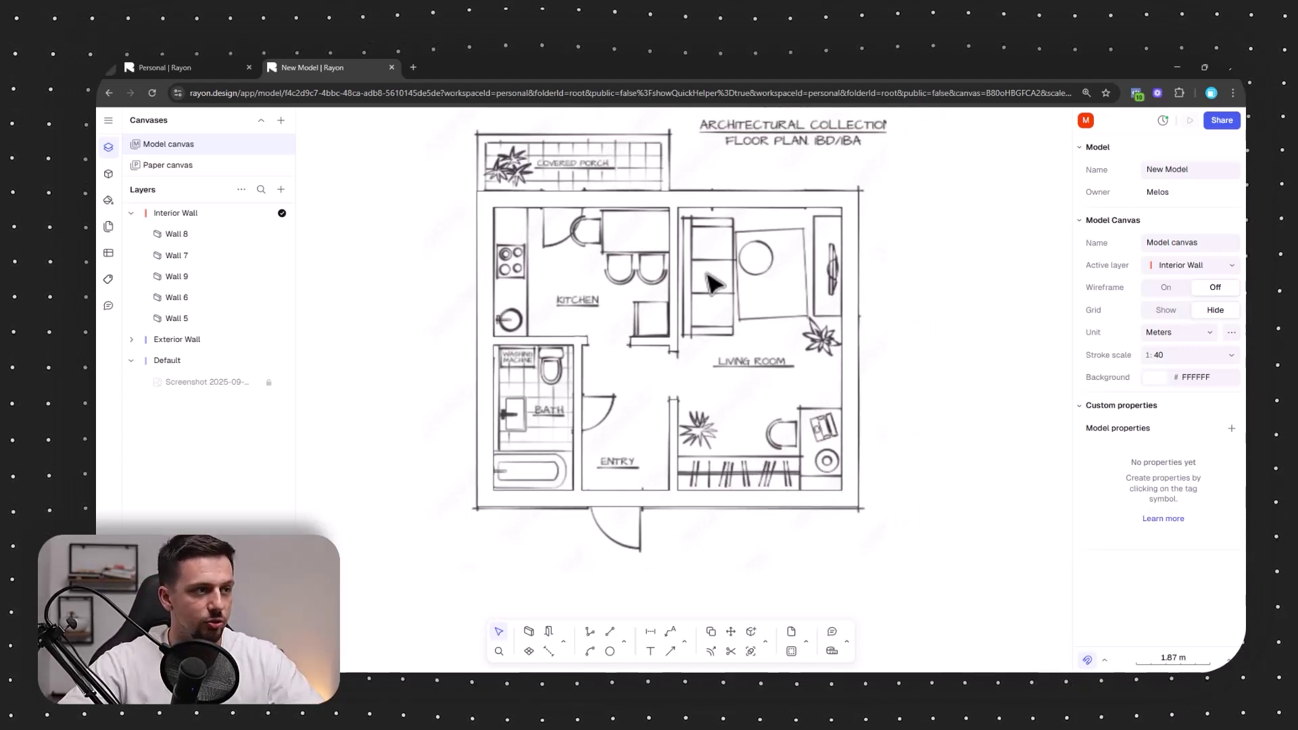
- Choose the Door EU 80 block from the Openings, doors & arcs library as the opening to insert
scroll(717, 311, up, 1)
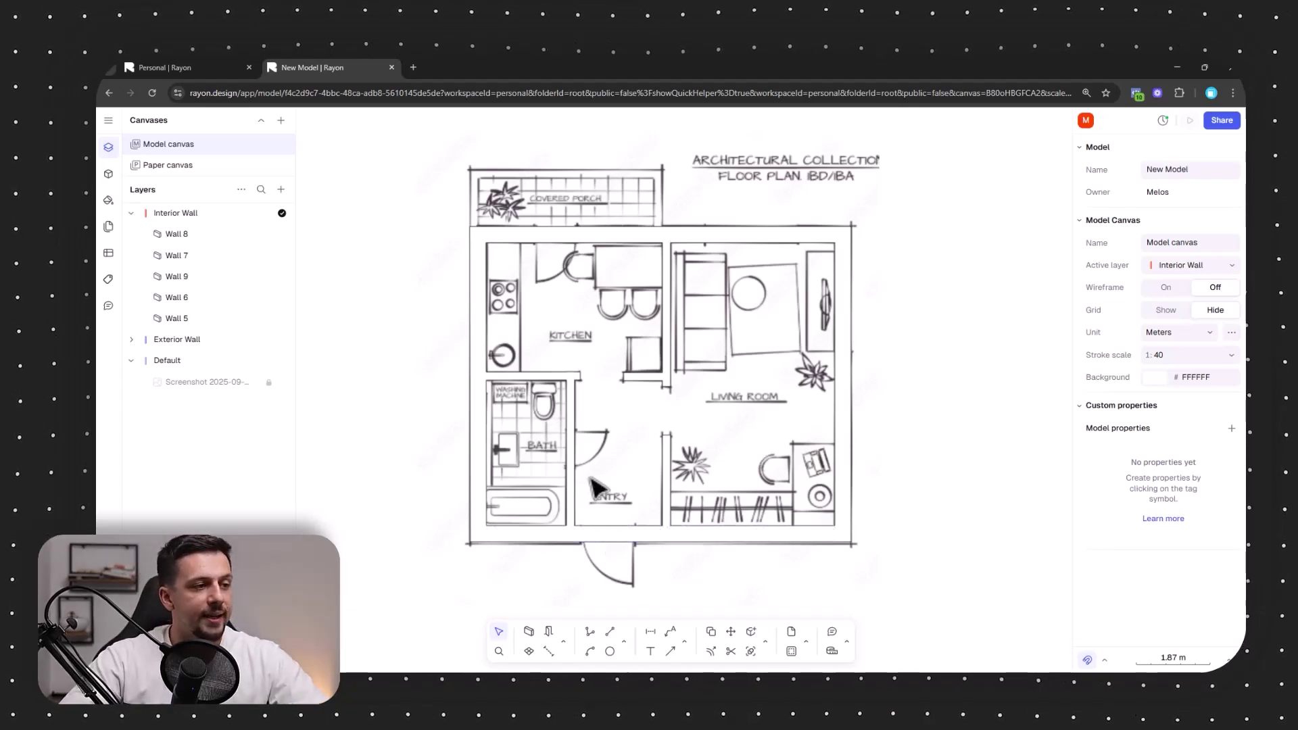
click(549, 636)
click(518, 177)
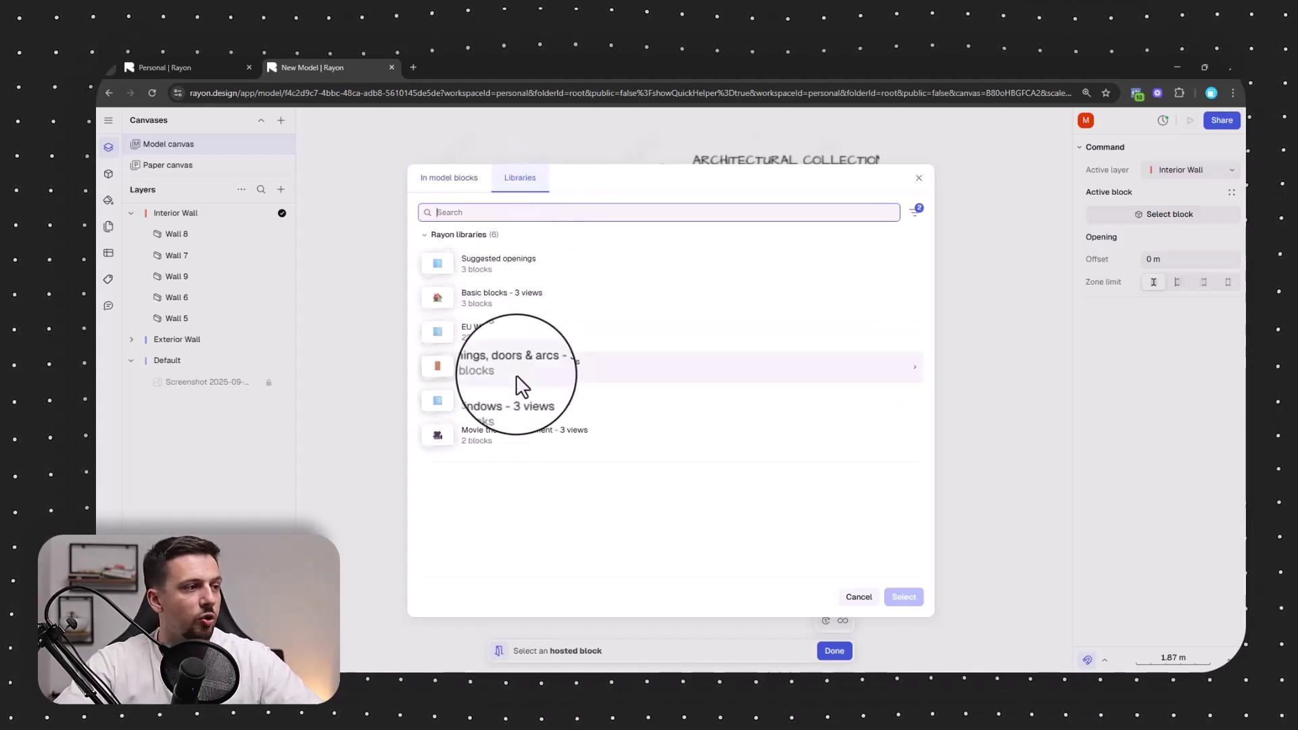
click(527, 358)
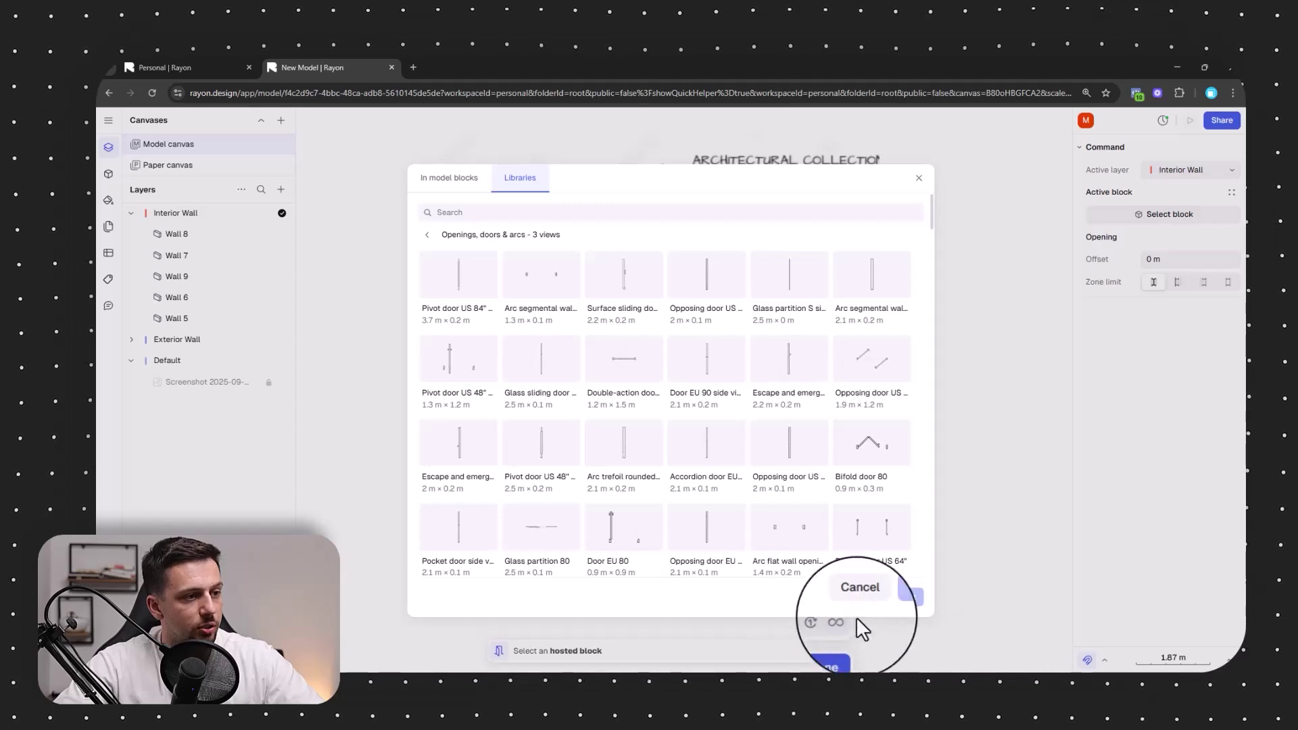
scroll(554, 519, down, 1)
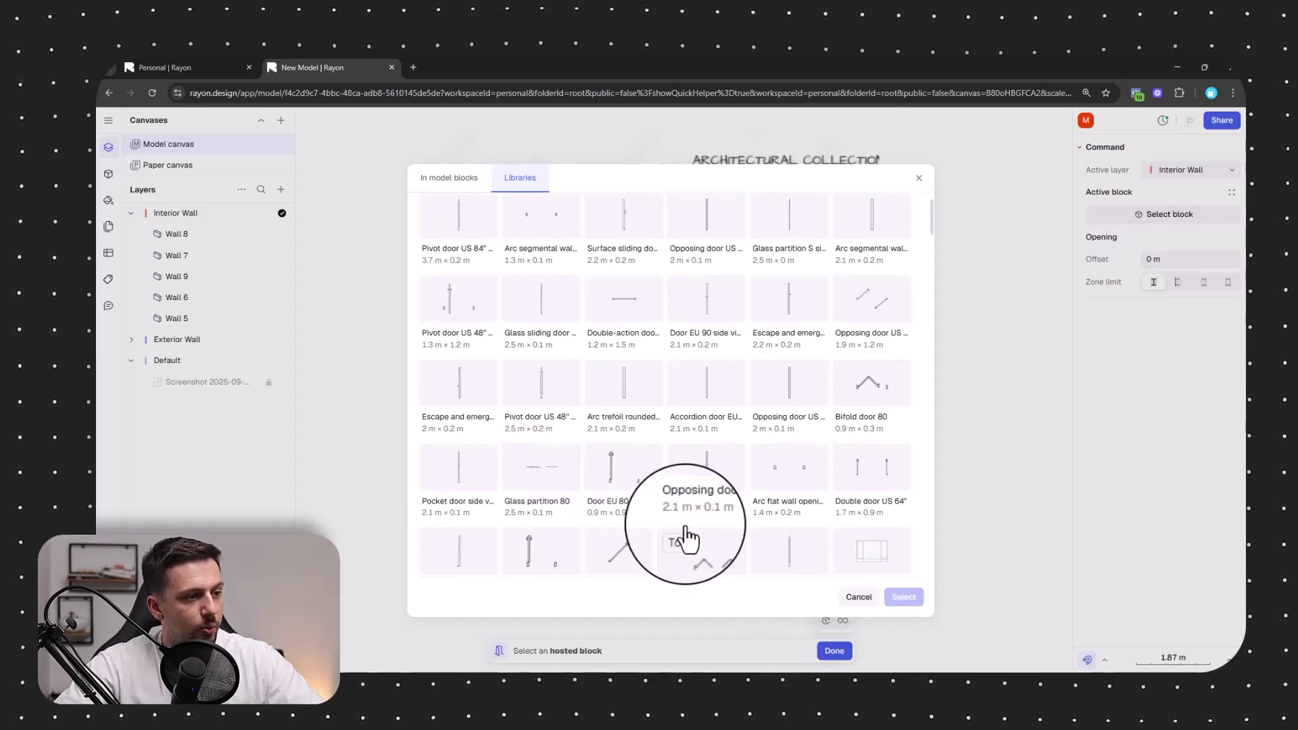
click(611, 484)
click(904, 597)
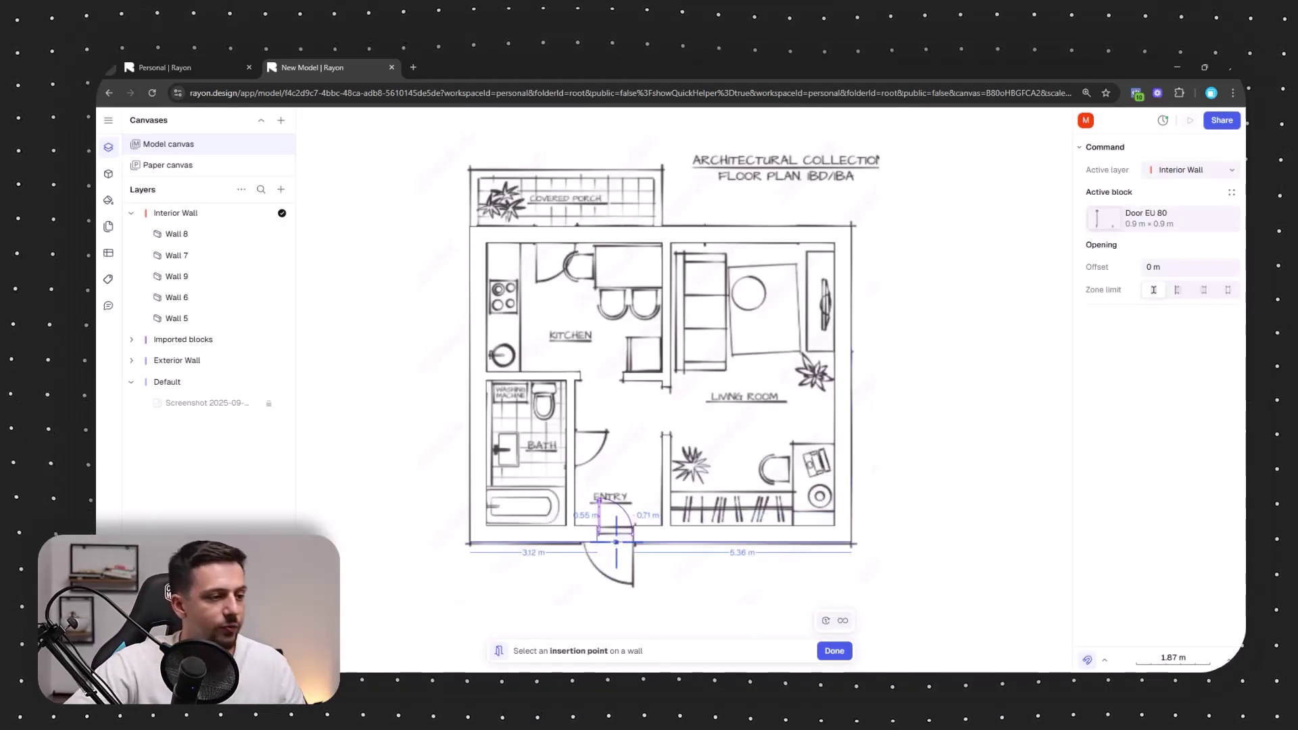
- Place the door in the bottom exterior wall at the entry, swinging outward and hinged on the living-room side
scroll(616, 543, up, 5)
scroll(615, 524, down, 5)
scroll(617, 520, up, 5)
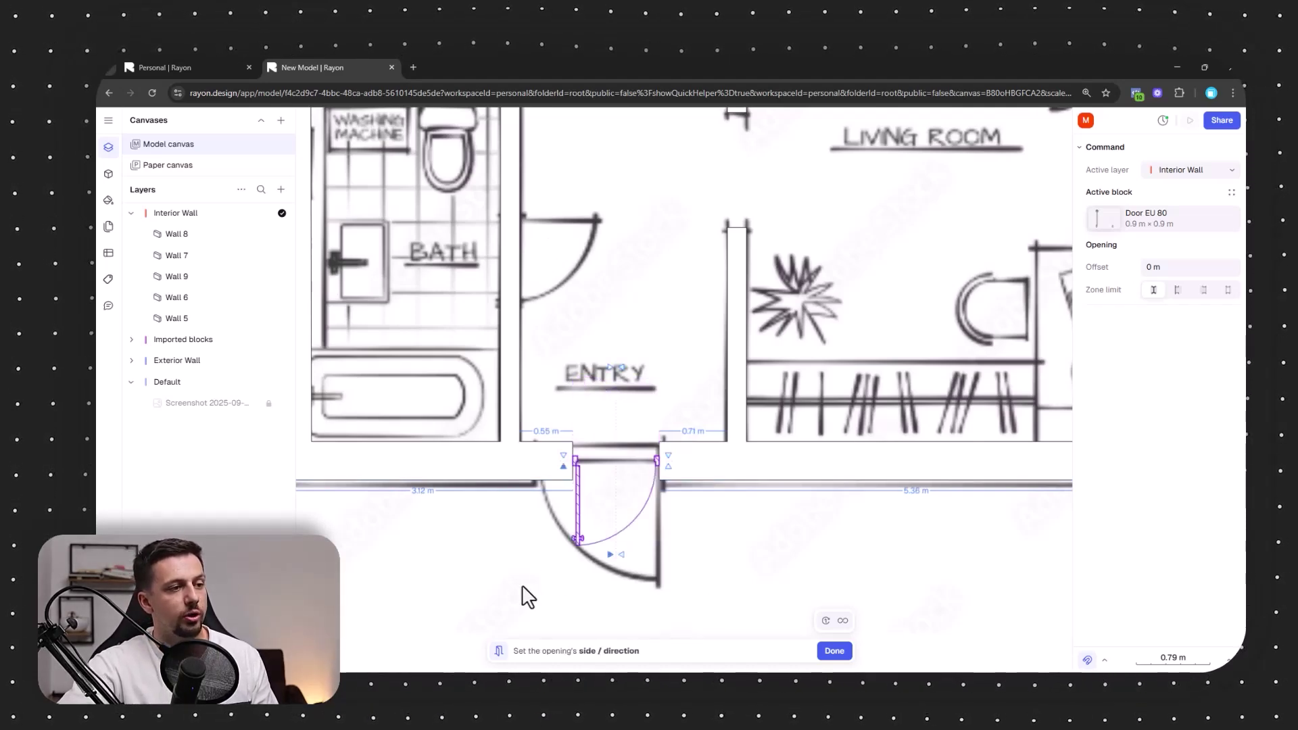
click(677, 599)
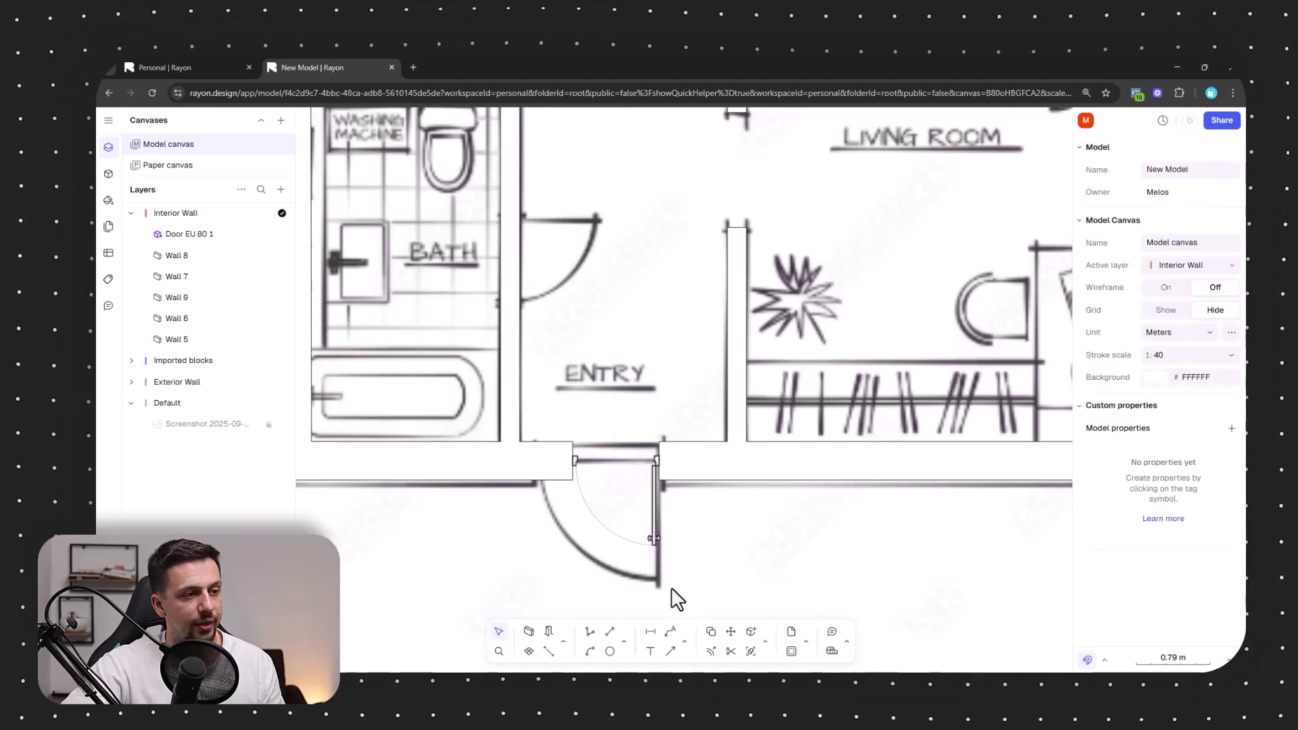
- Resize the entry door to about 1.35 m by 1.38 m to match the sketched door
click(656, 525)
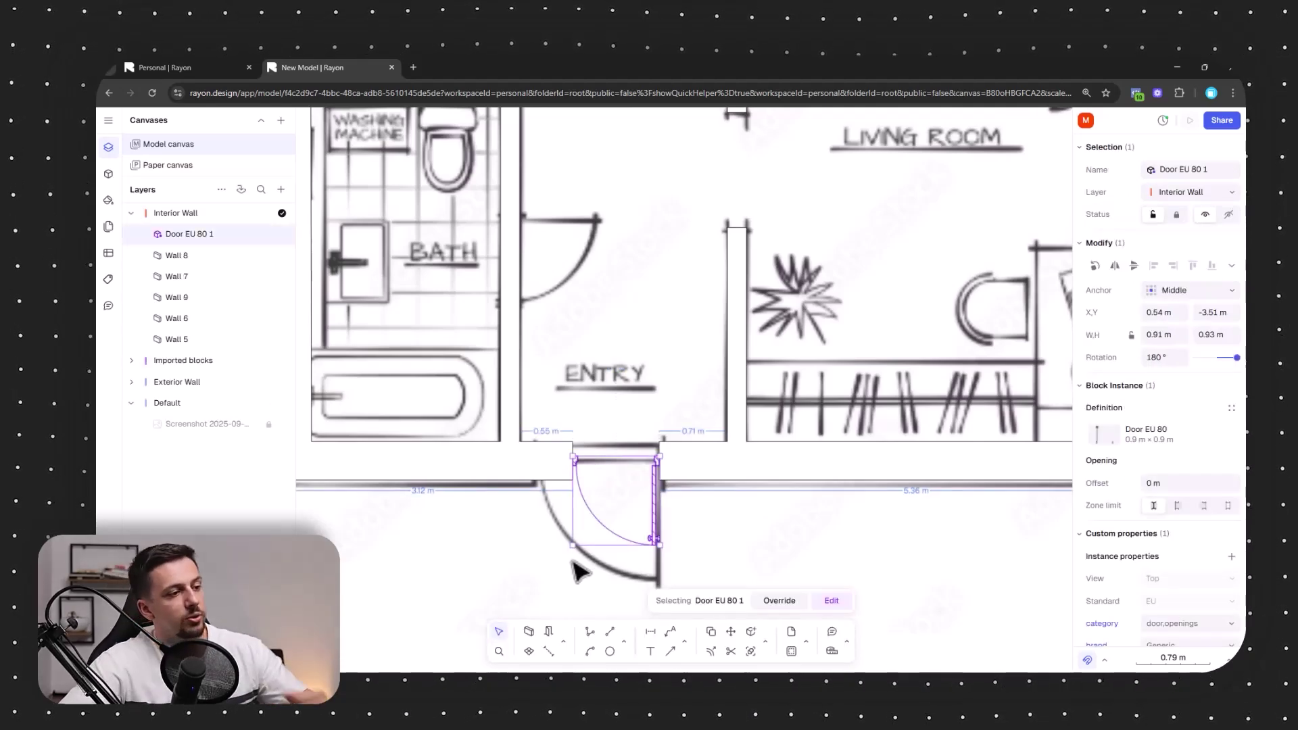
drag(574, 544, 535, 580)
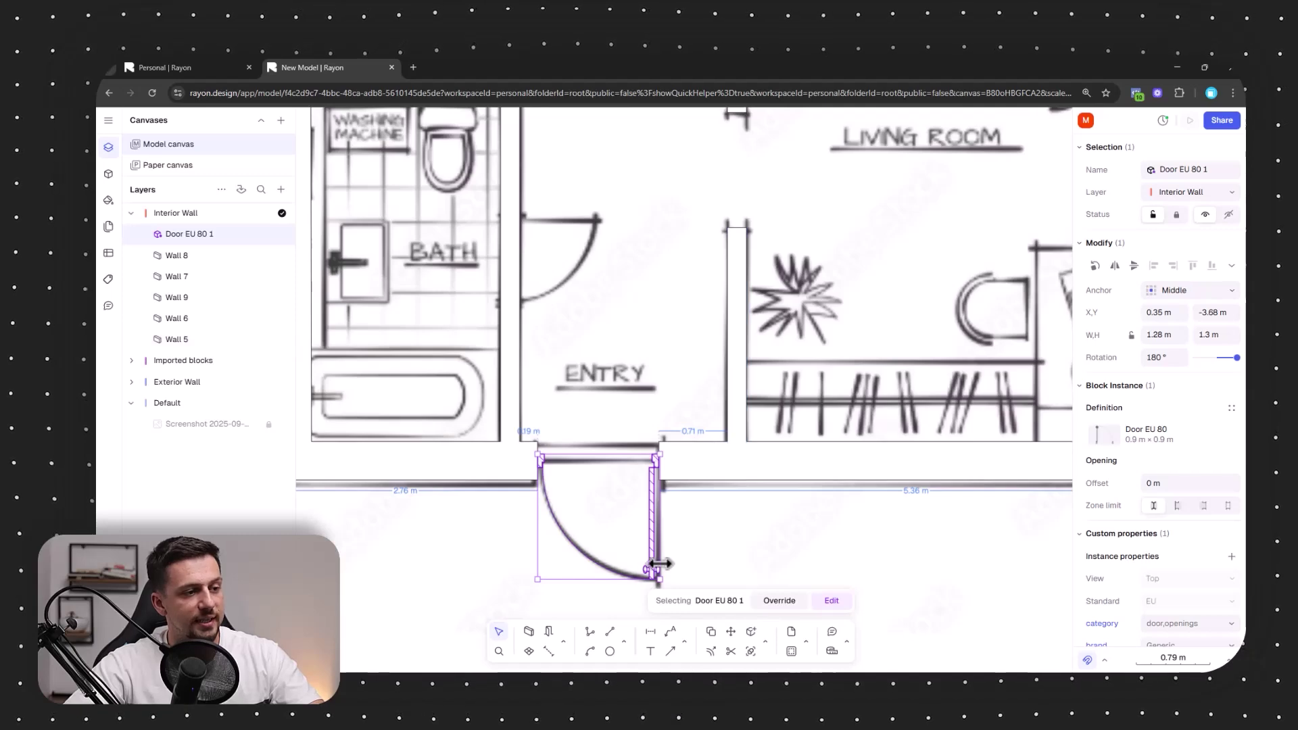
drag(660, 469, 600, 472)
scroll(648, 407, down, 4)
scroll(615, 463, up, 2)
click(745, 416)
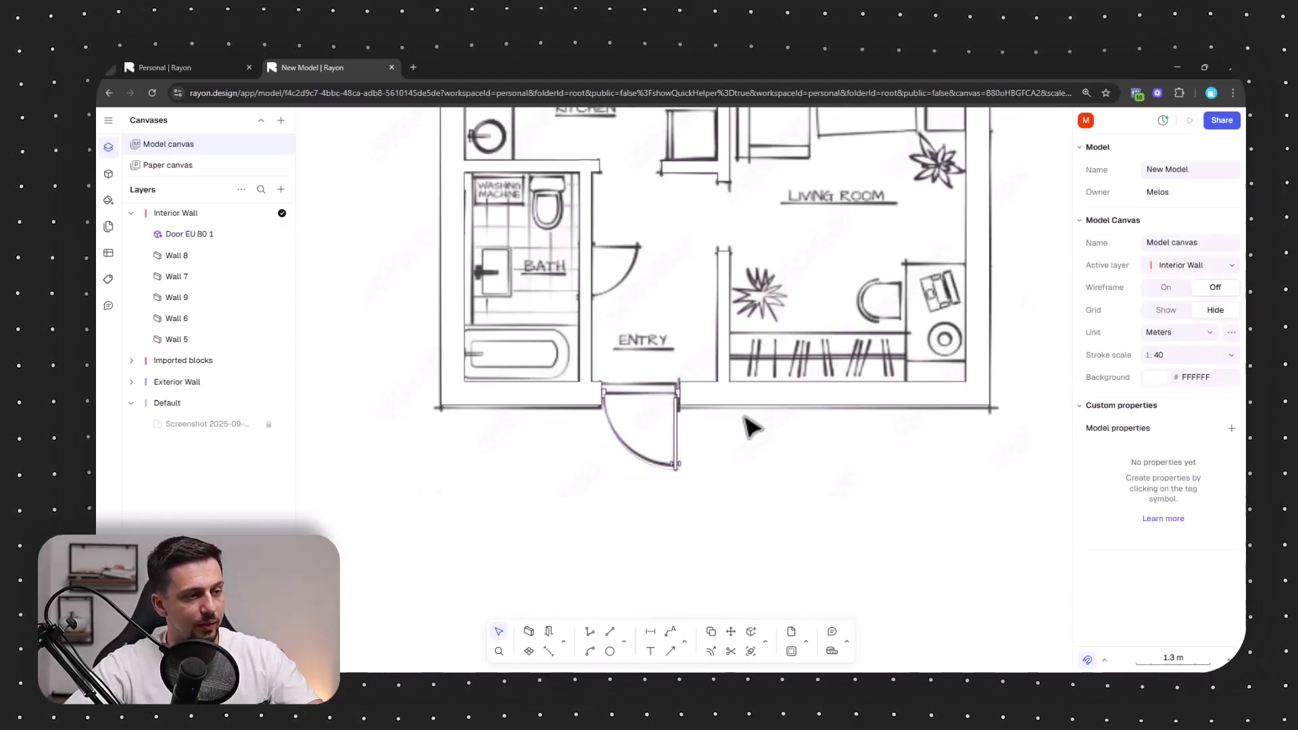
middle_drag(723, 417, 751, 481)
- Copy the entry door into the wall between bath and entry, near the sketched bath door
click(707, 526)
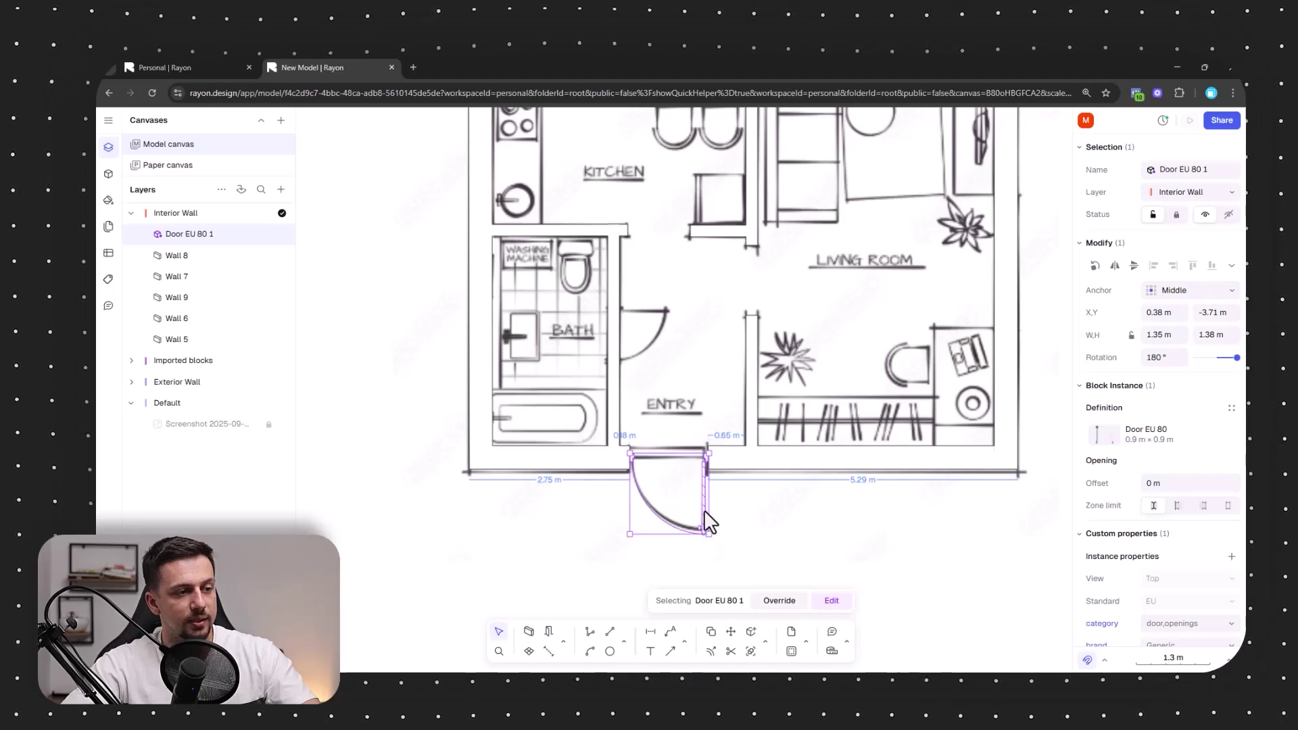
alt+drag(710, 516, 615, 369)
ctrl+scroll(575, 362, up, 5)
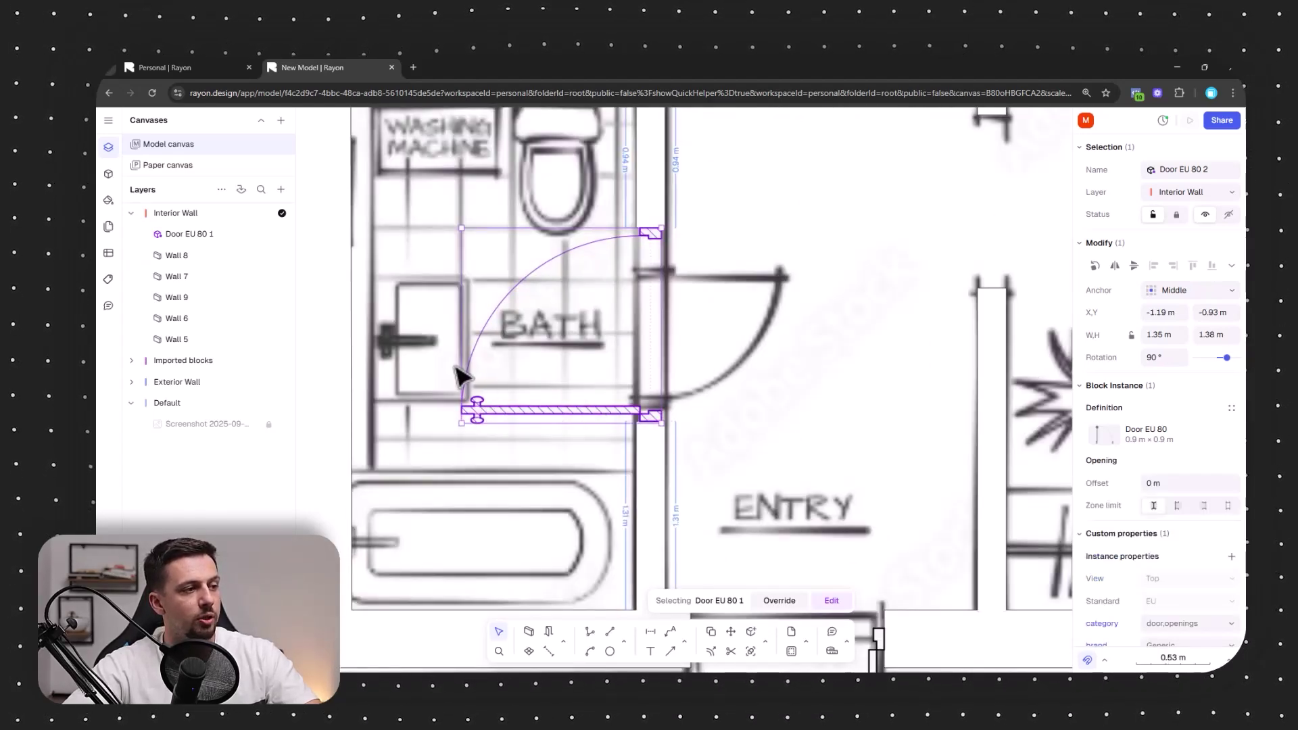
- Flip the bath door to swing into the entry with its hinge on the kitchen-side jamb, about 0.98 m wide
drag(459, 362, 864, 362)
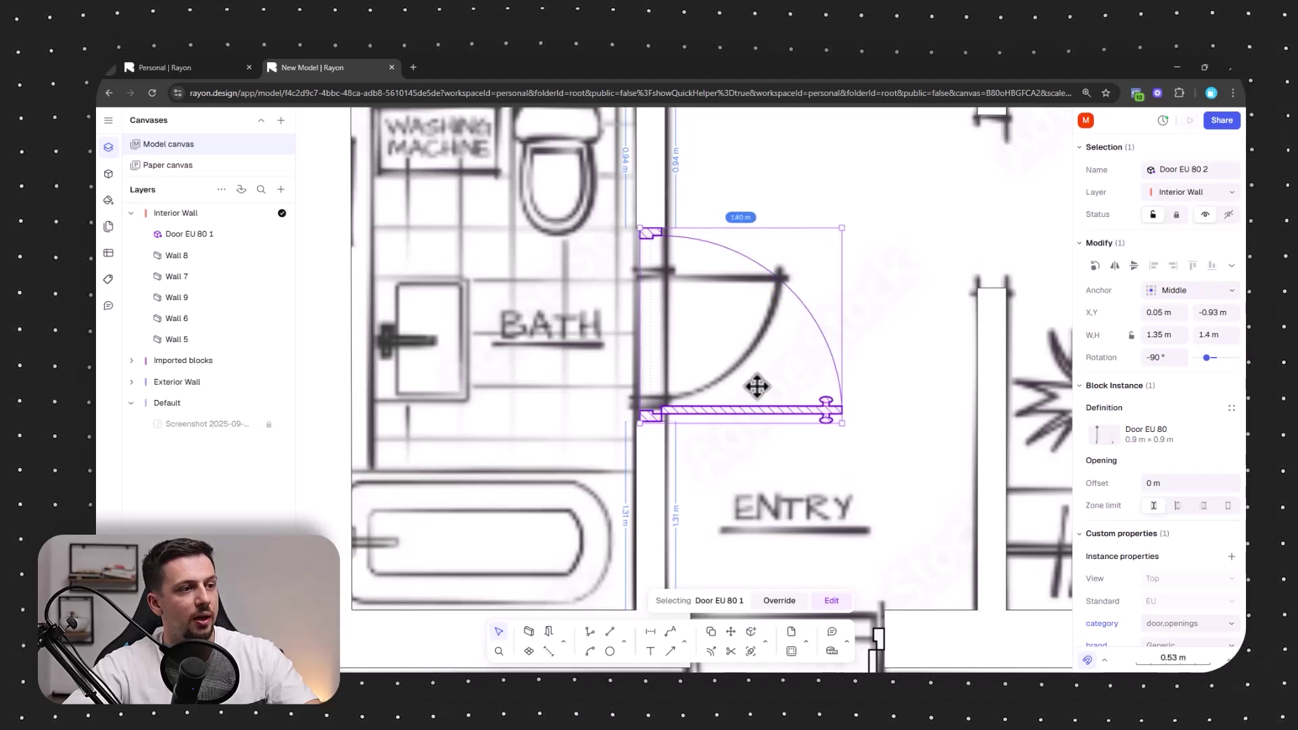
drag(757, 387, 758, 194)
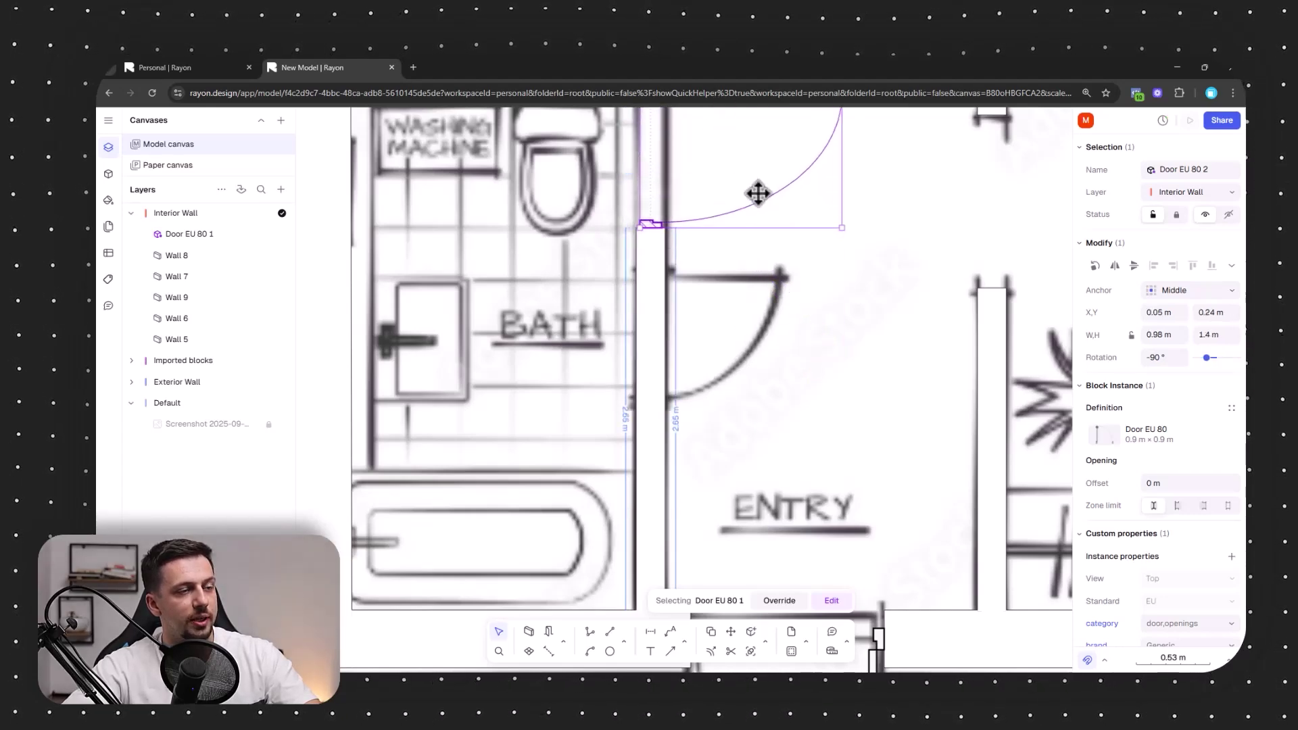
middle_drag(758, 194, 759, 310)
scroll(769, 251, down, 4)
scroll(780, 330, up, 4)
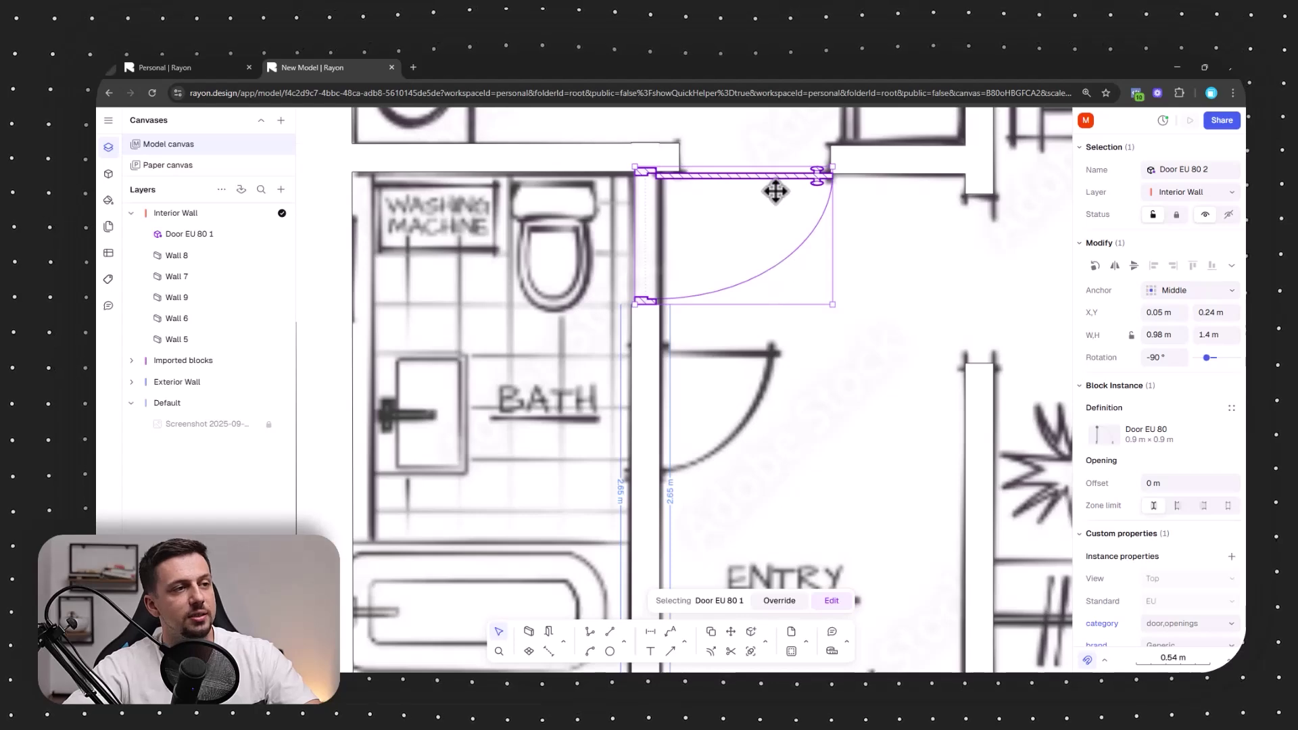
- Move the bath door onto the sketched bath opening and shorten its swing depth to about 0.94 m
drag(775, 192, 772, 358)
drag(830, 407, 767, 416)
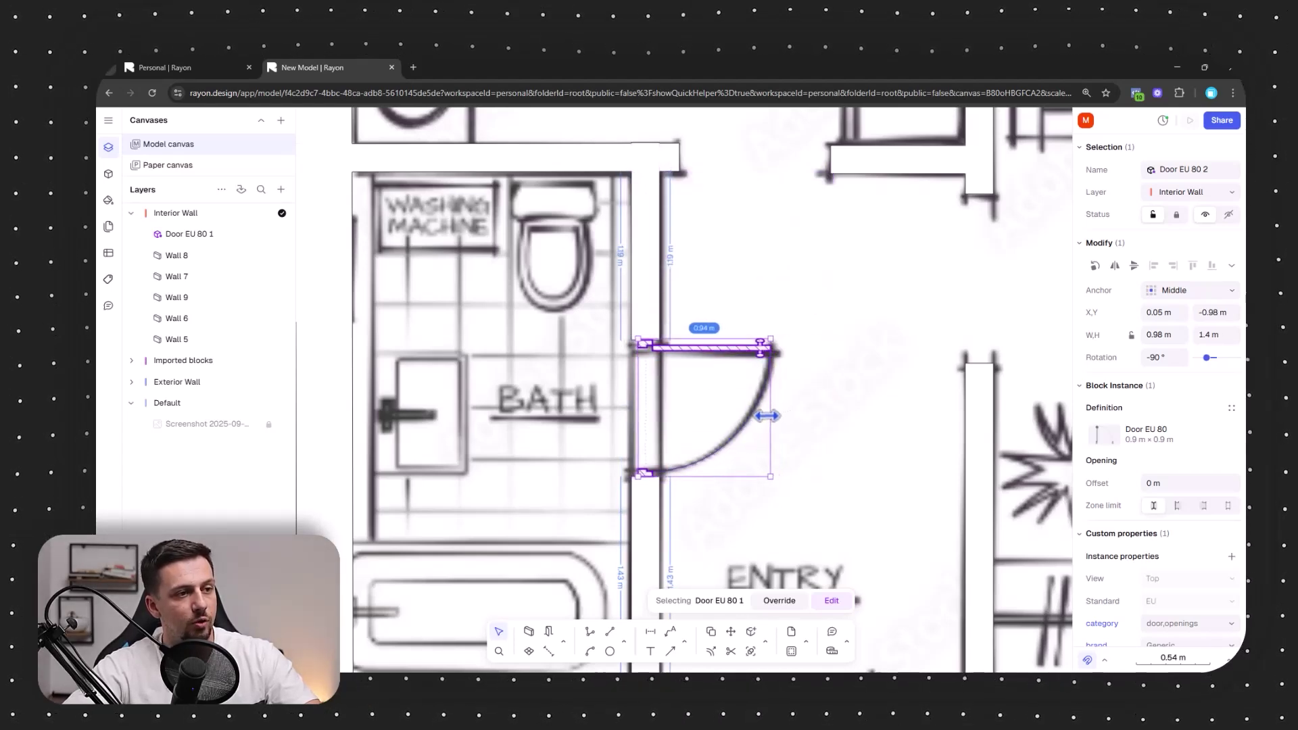
scroll(662, 297, down, 4)
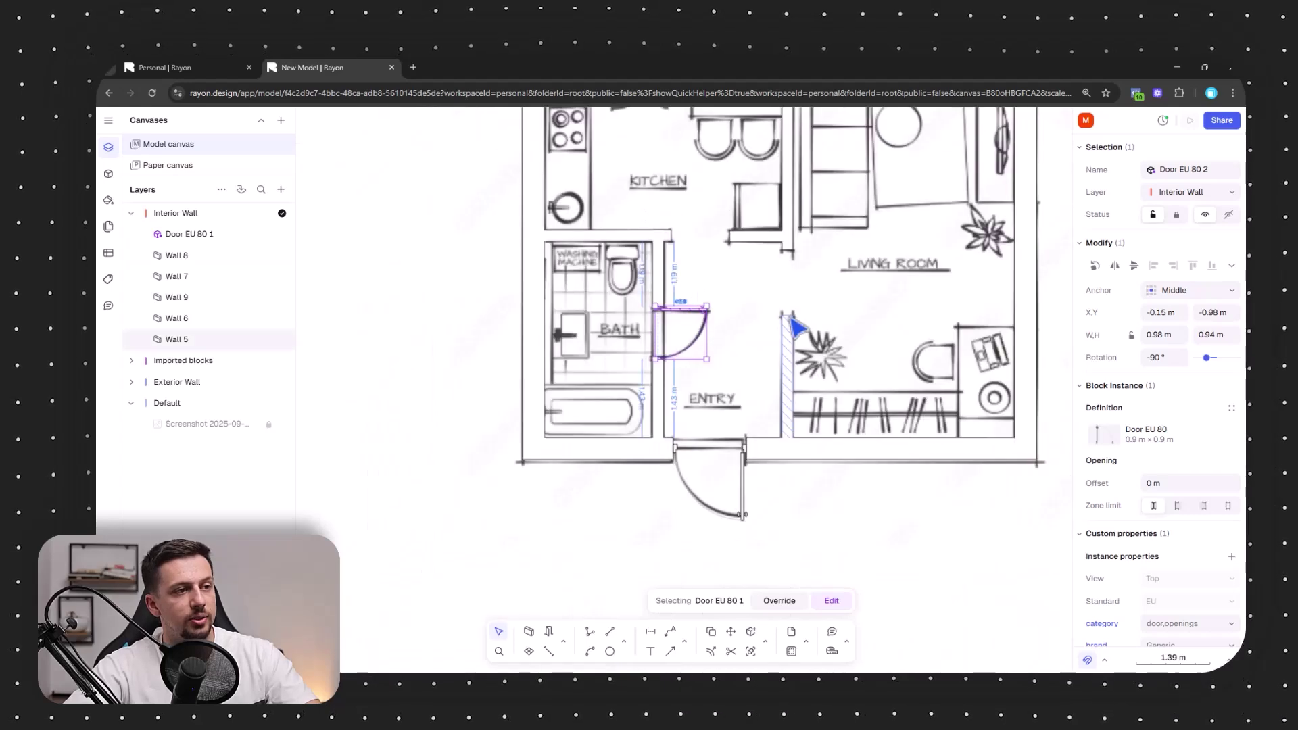
middle_drag(778, 270, 746, 352)
scroll(746, 352, down, 2)
click(535, 376)
- Copy the bath door into the kitchen's upper exterior wall at the porch, and flip and resize it to match the sketched door
scroll(604, 216, up, 2)
scroll(667, 296, up, 1)
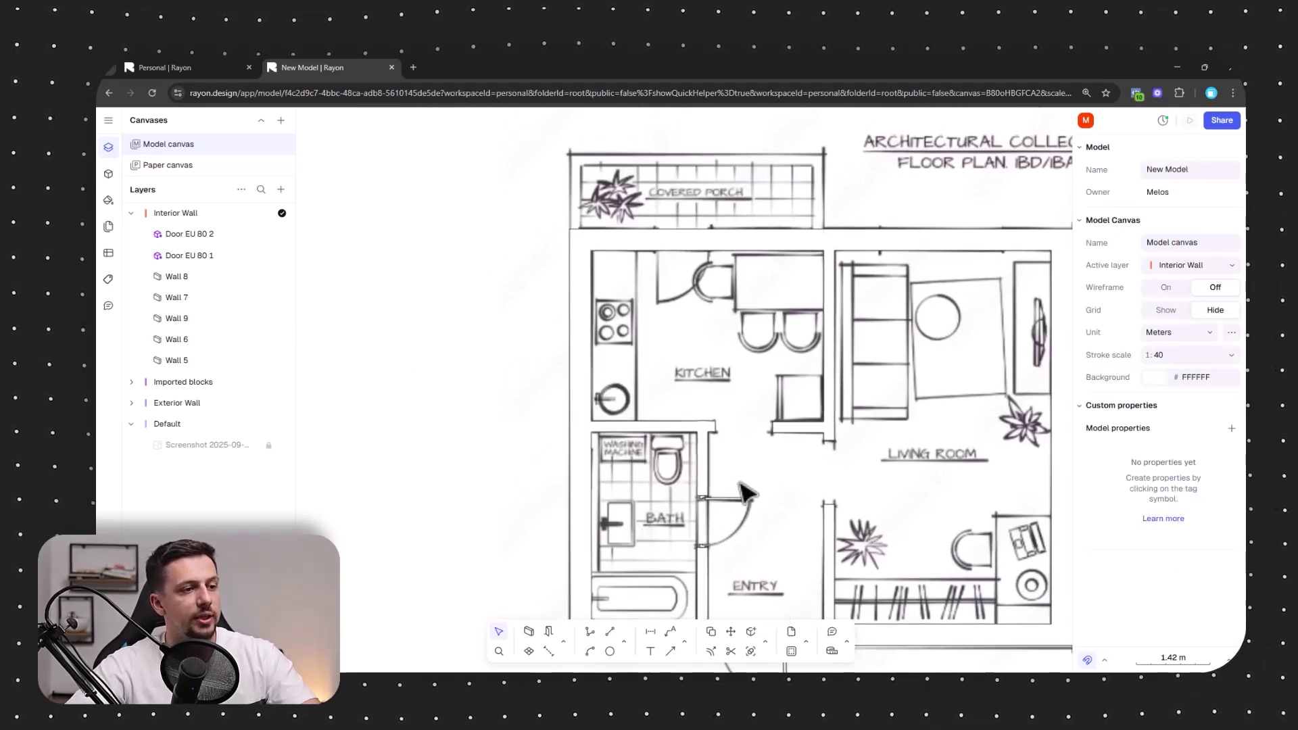
drag(725, 507, 725, 227)
scroll(703, 233, up, 3)
mouse_move(717, 274)
mouse_down()
mouse_move(612, 288)
mouse_move(650, 255)
mouse_move(618, 255)
mouse_move(718, 257)
mouse_up()
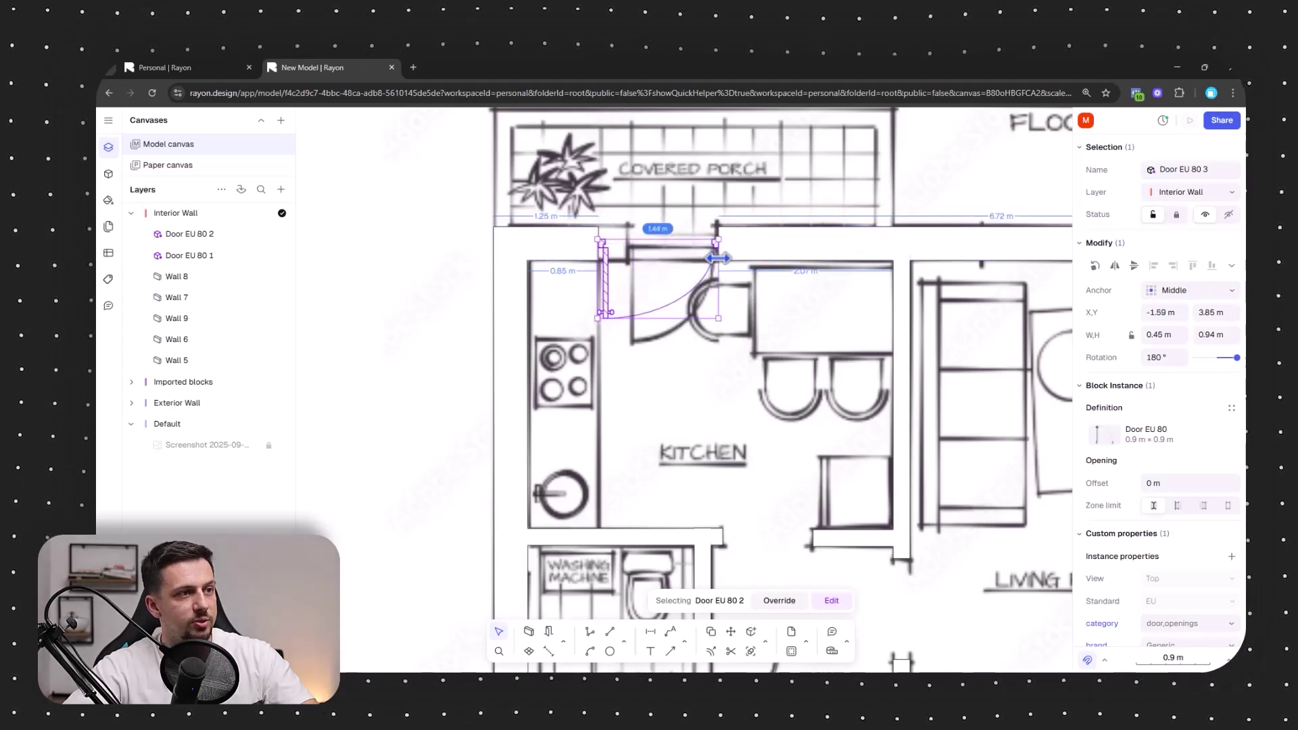
mouse_move(596, 258)
mouse_down()
mouse_move(632, 267)
mouse_move(676, 342)
mouse_up()
scroll(665, 297, down, 3)
click(481, 518)
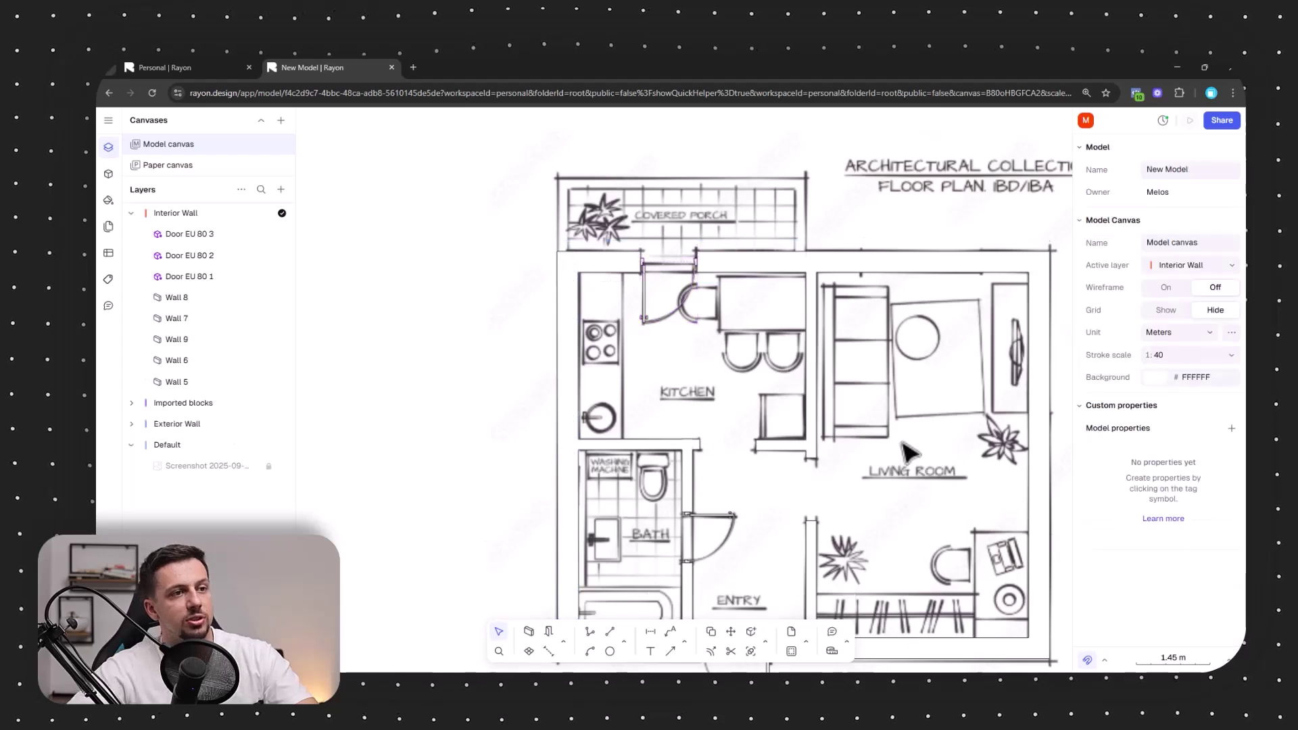
- Select the four walls in the Exterior Wall layer and lower their fill opacity to reveal the sketched windows underneath
middle_drag(901, 442, 848, 420)
middle_drag(758, 367, 673, 402)
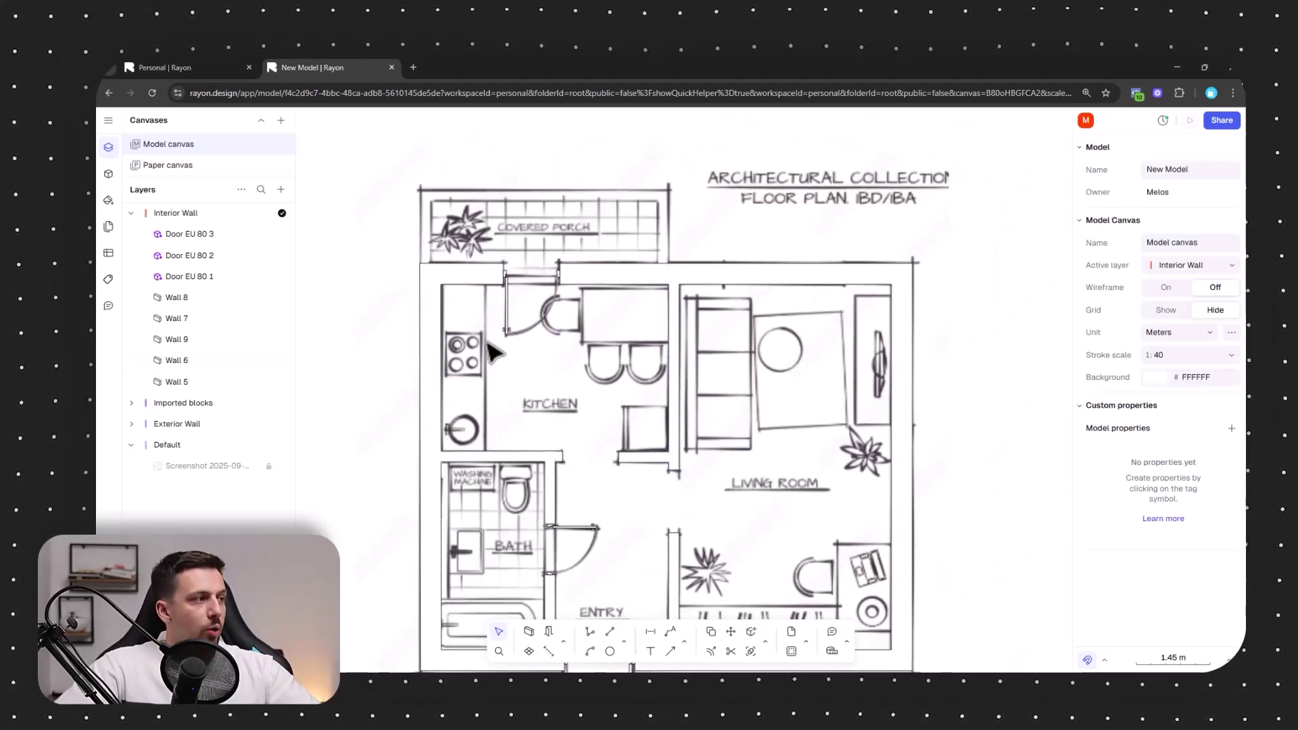
click(175, 425)
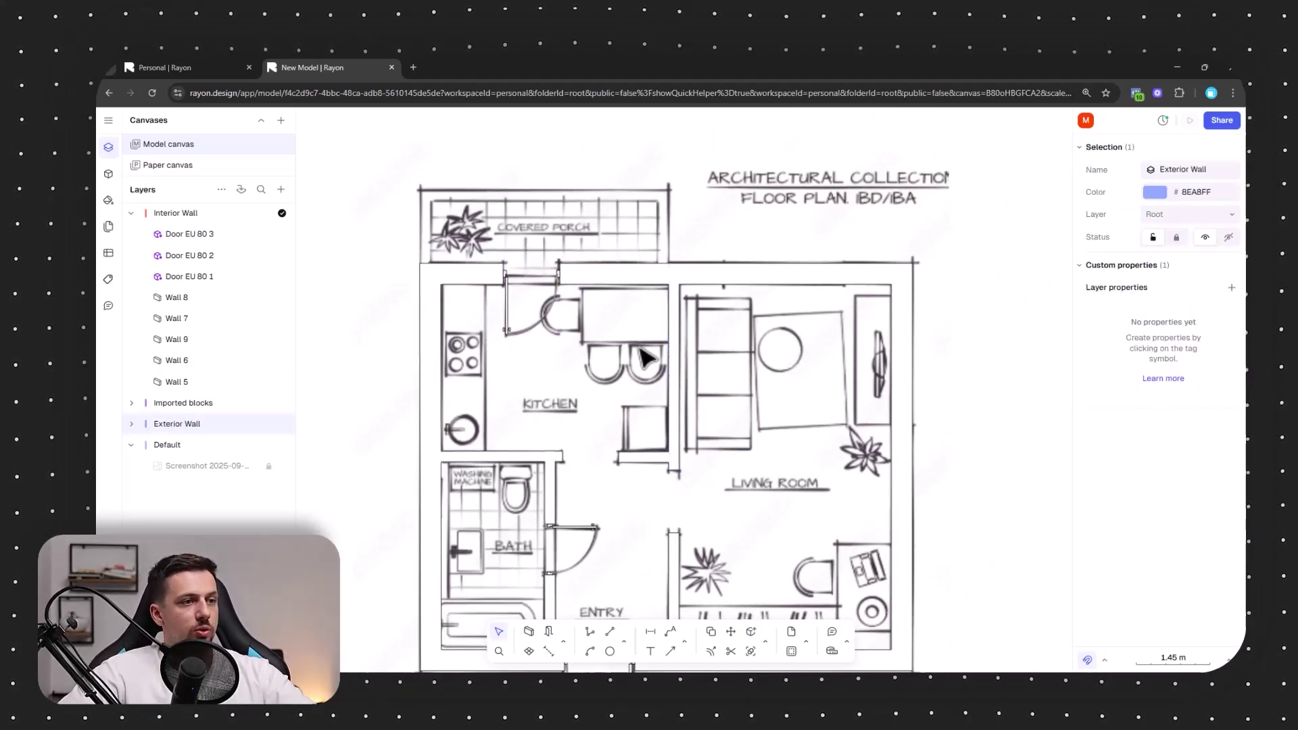
click(133, 424)
click(180, 445)
shift+click(180, 509)
middle_drag(852, 491, 826, 429)
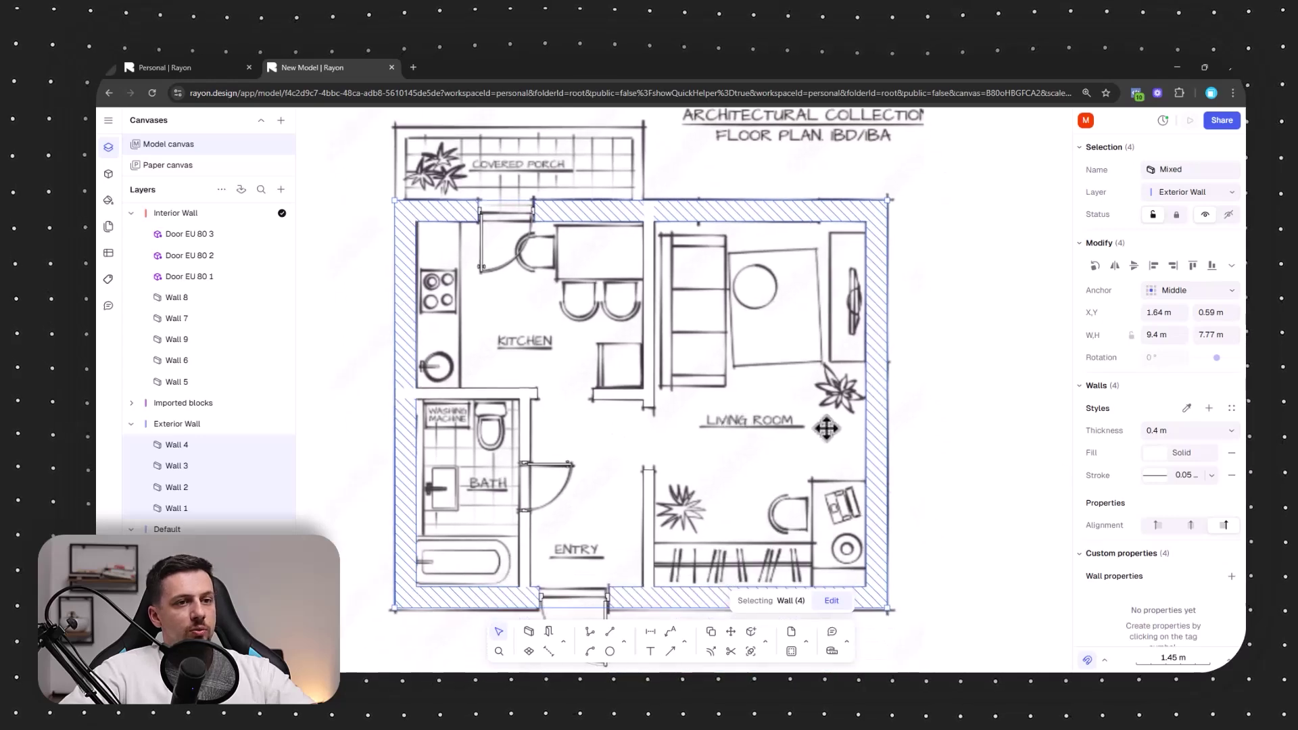
click(1158, 459)
drag(1045, 541, 1022, 543)
click(980, 282)
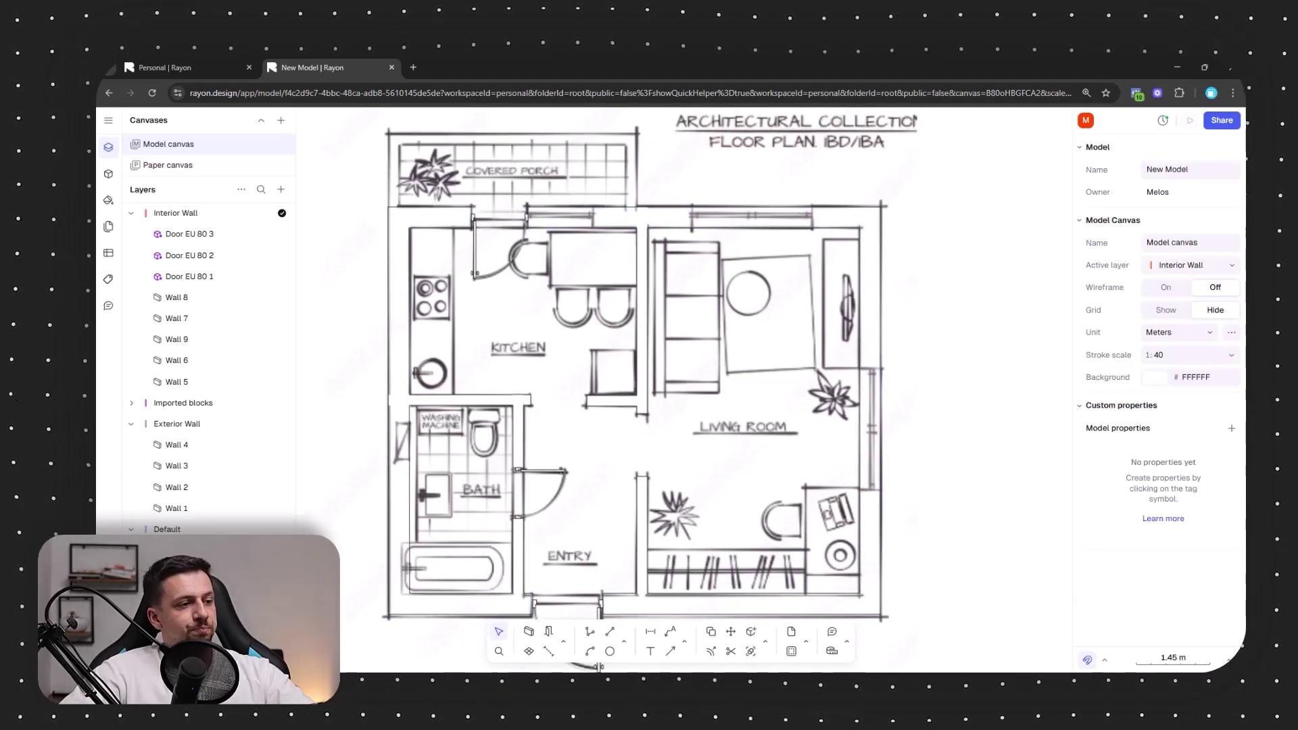
- Start placing a wall opening with the Window 1000 block, found by searching the block libraries for window
middle_drag(543, 484, 546, 422)
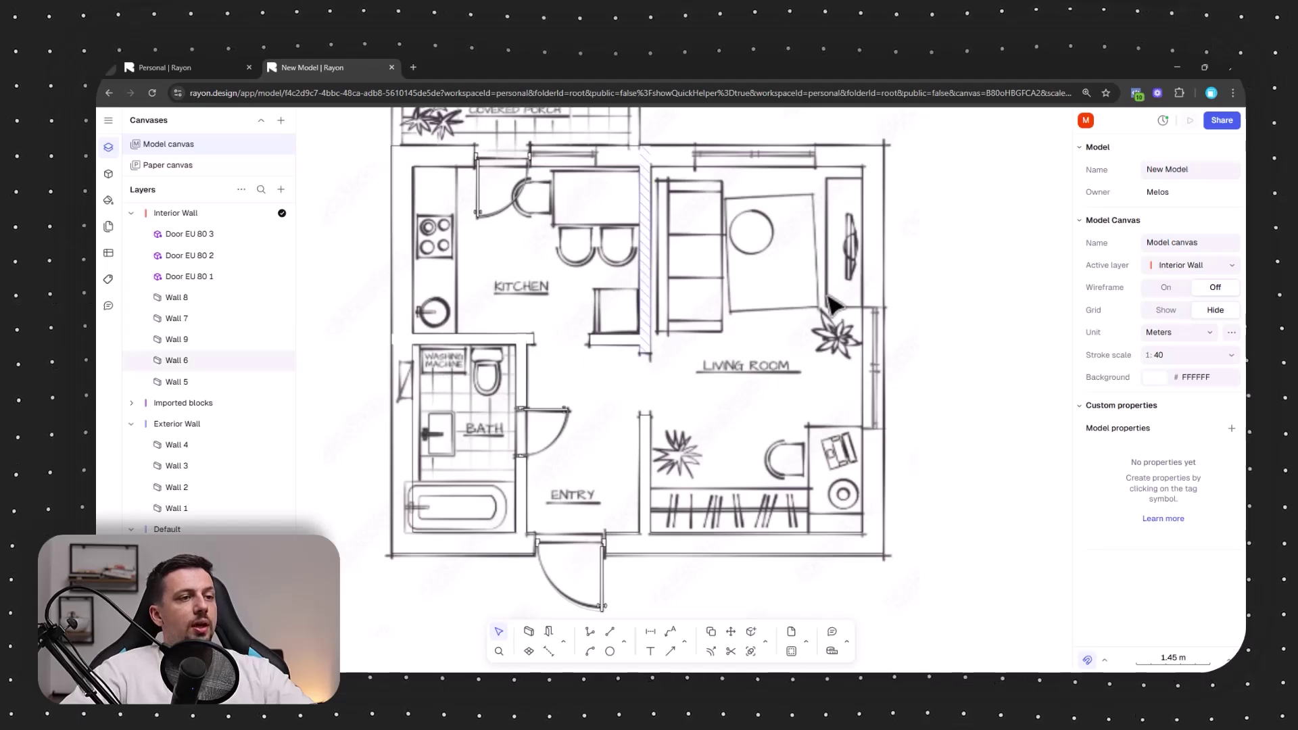
scroll(828, 301, up, 3)
click(549, 631)
scroll(892, 473, down, 3)
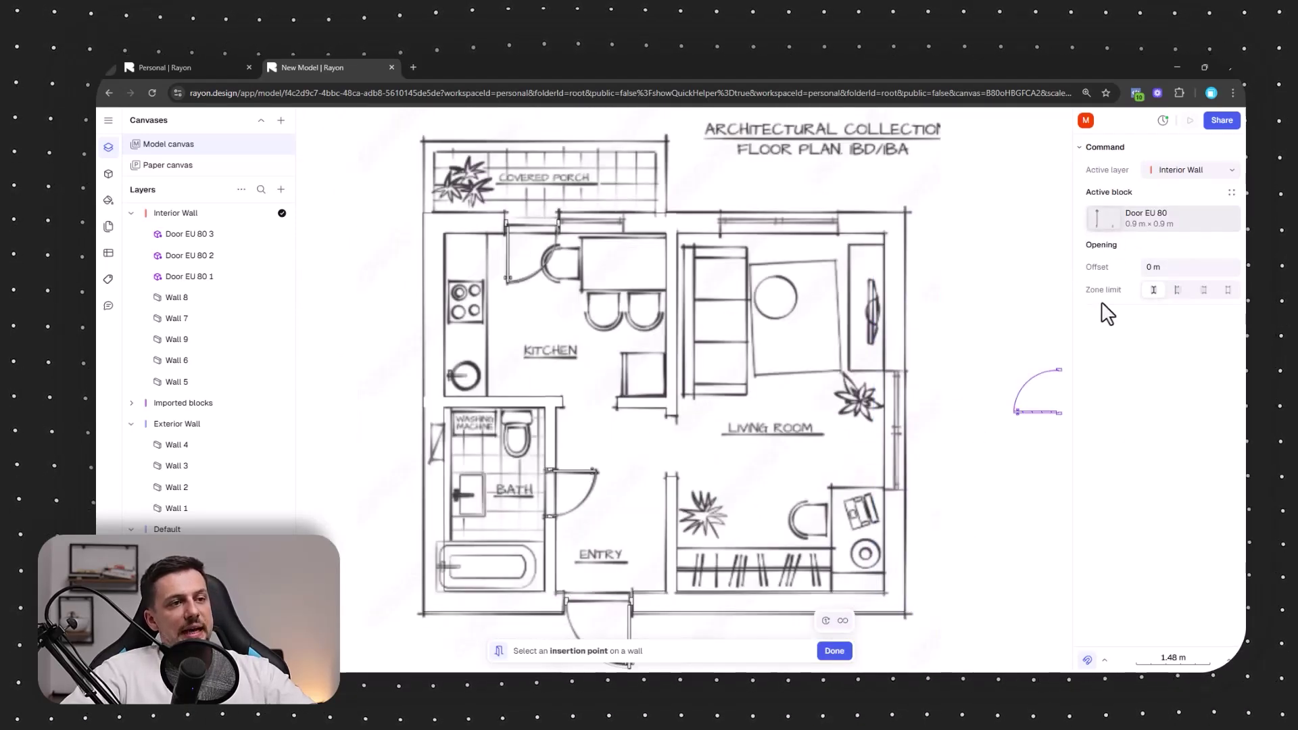
click(1143, 219)
click(518, 177)
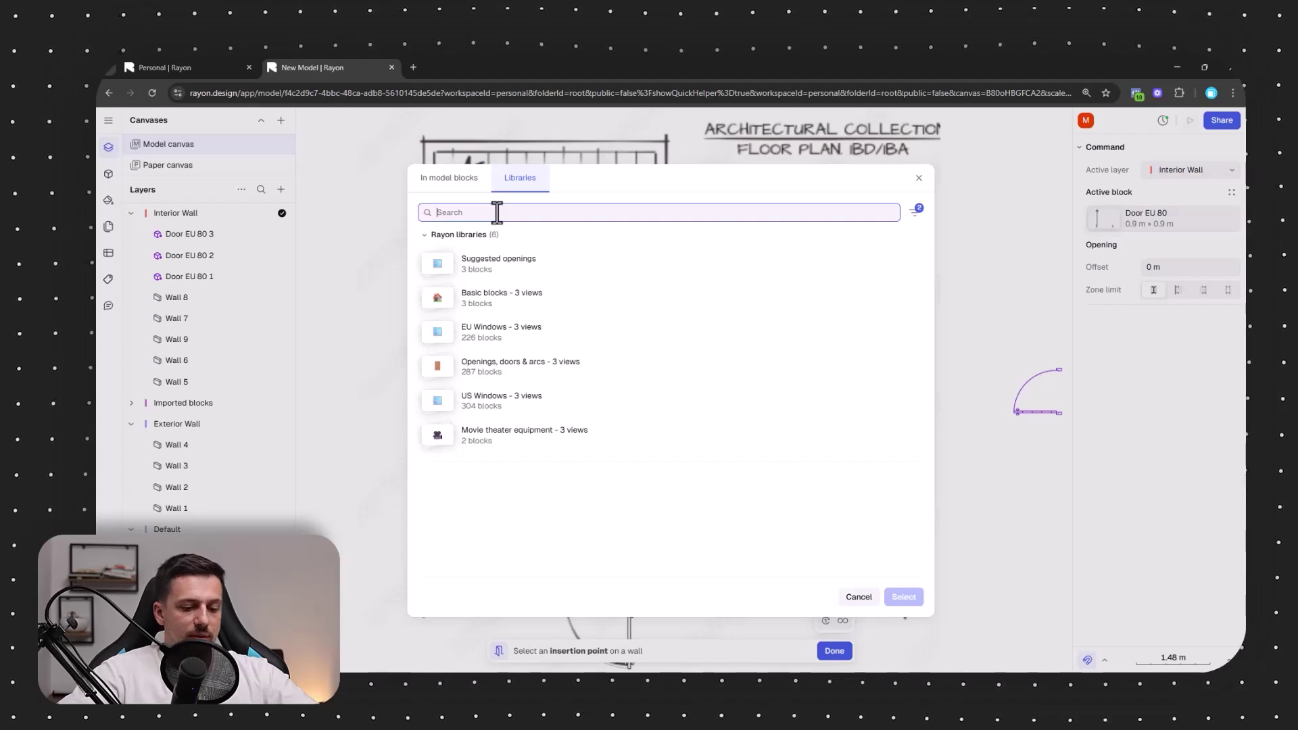
text(window)
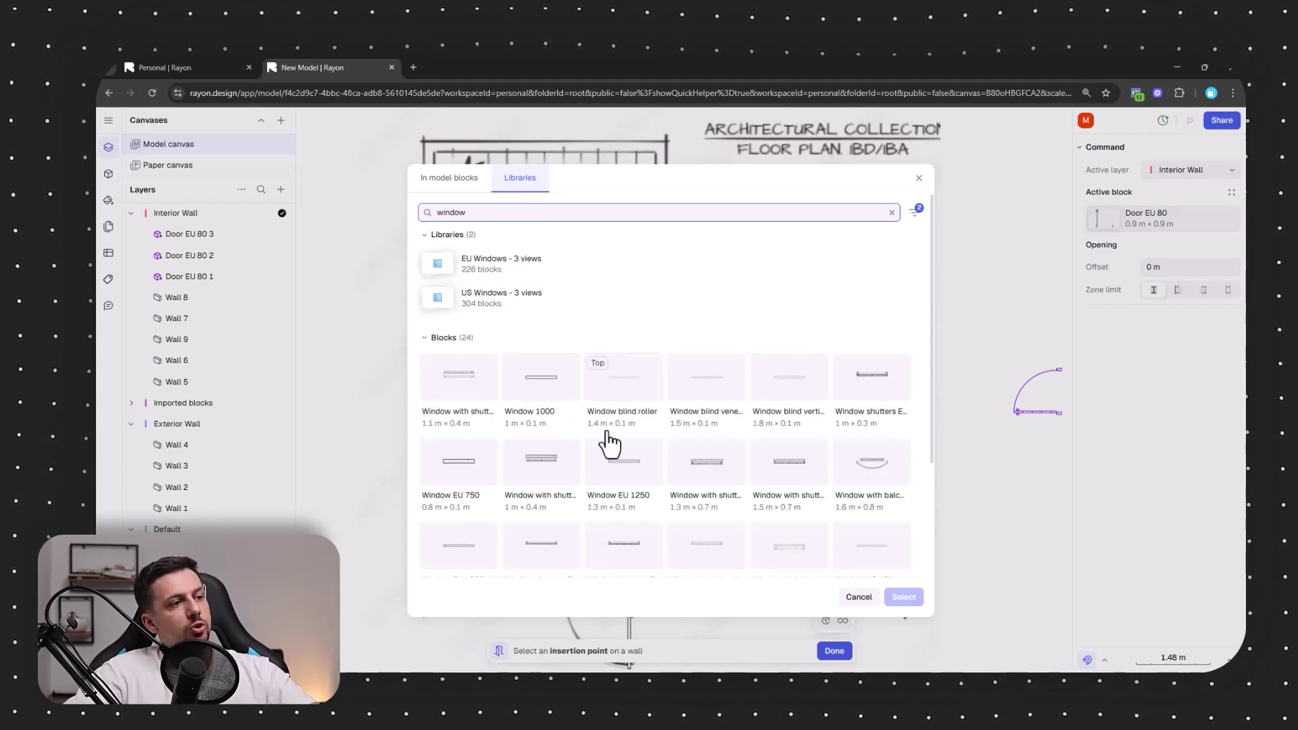
click(535, 396)
click(896, 596)
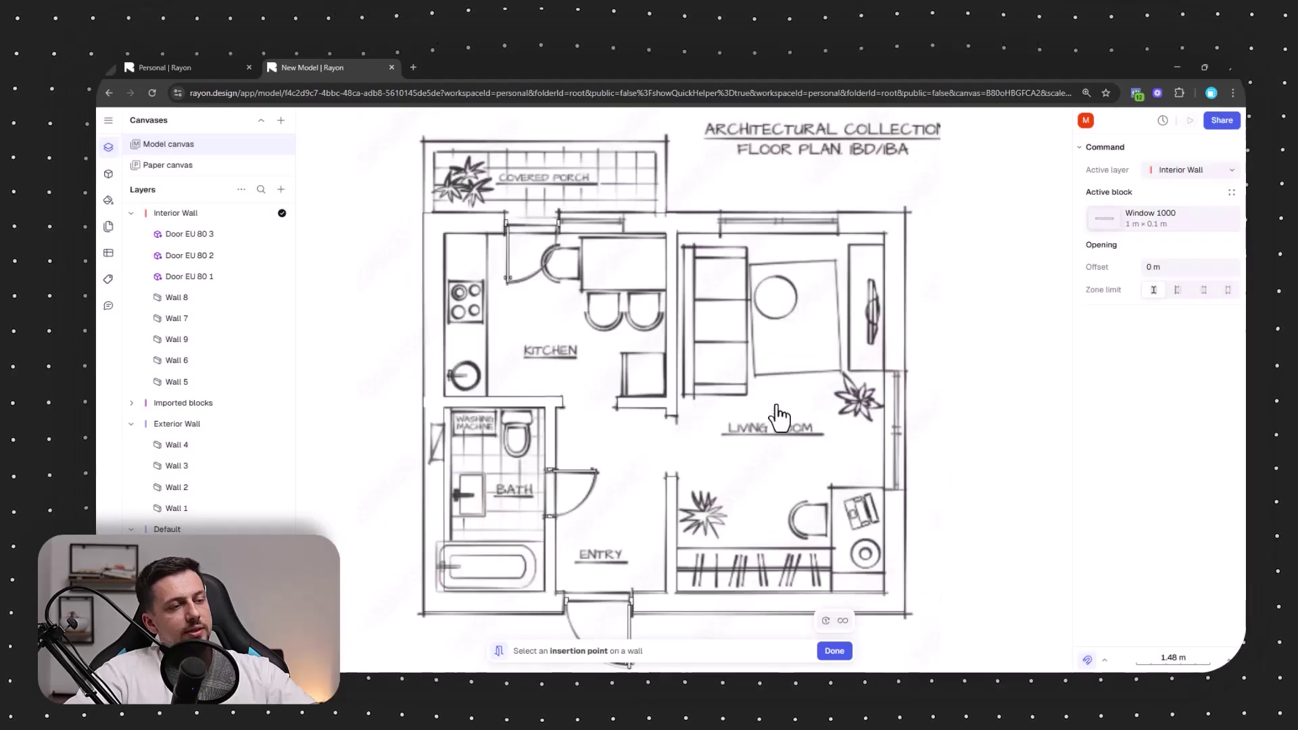
- Place the window in the living room's outer side wall on the sketched window and stretch it to about 1.12 m
scroll(893, 400, up, 3)
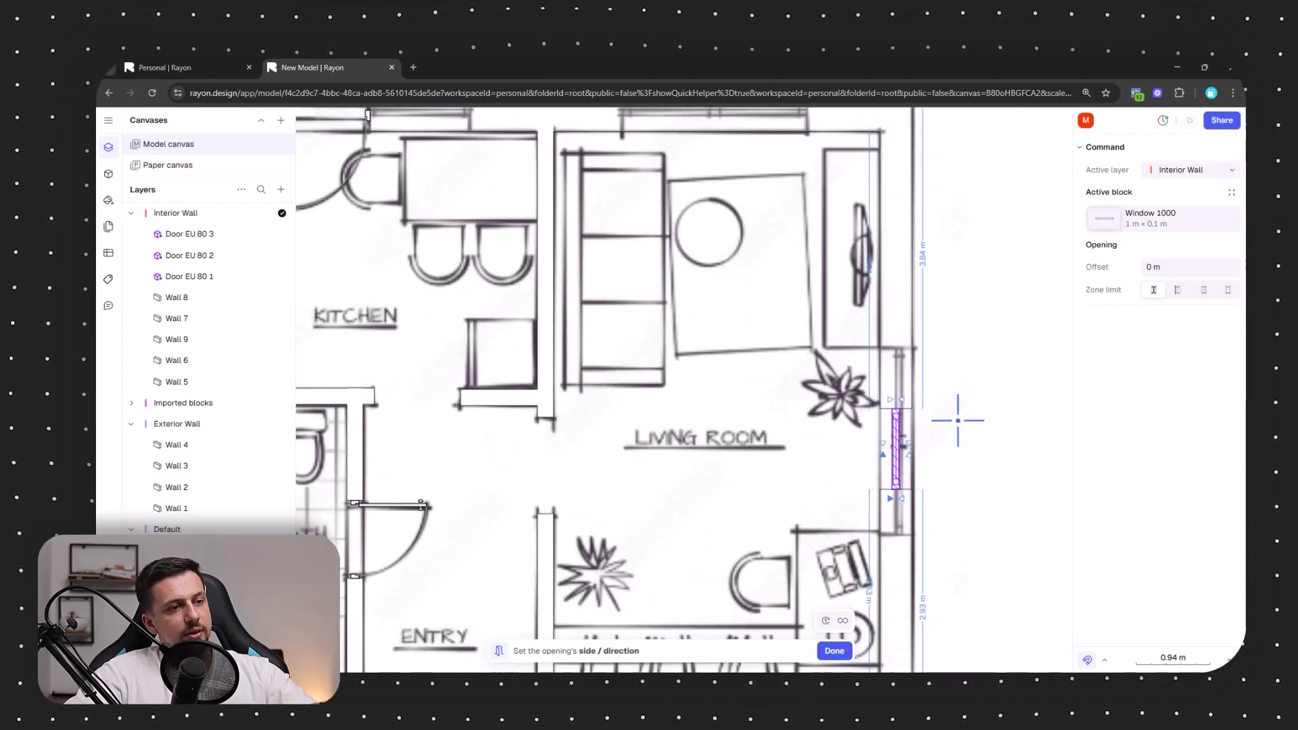
click(945, 464)
drag(902, 447, 902, 402)
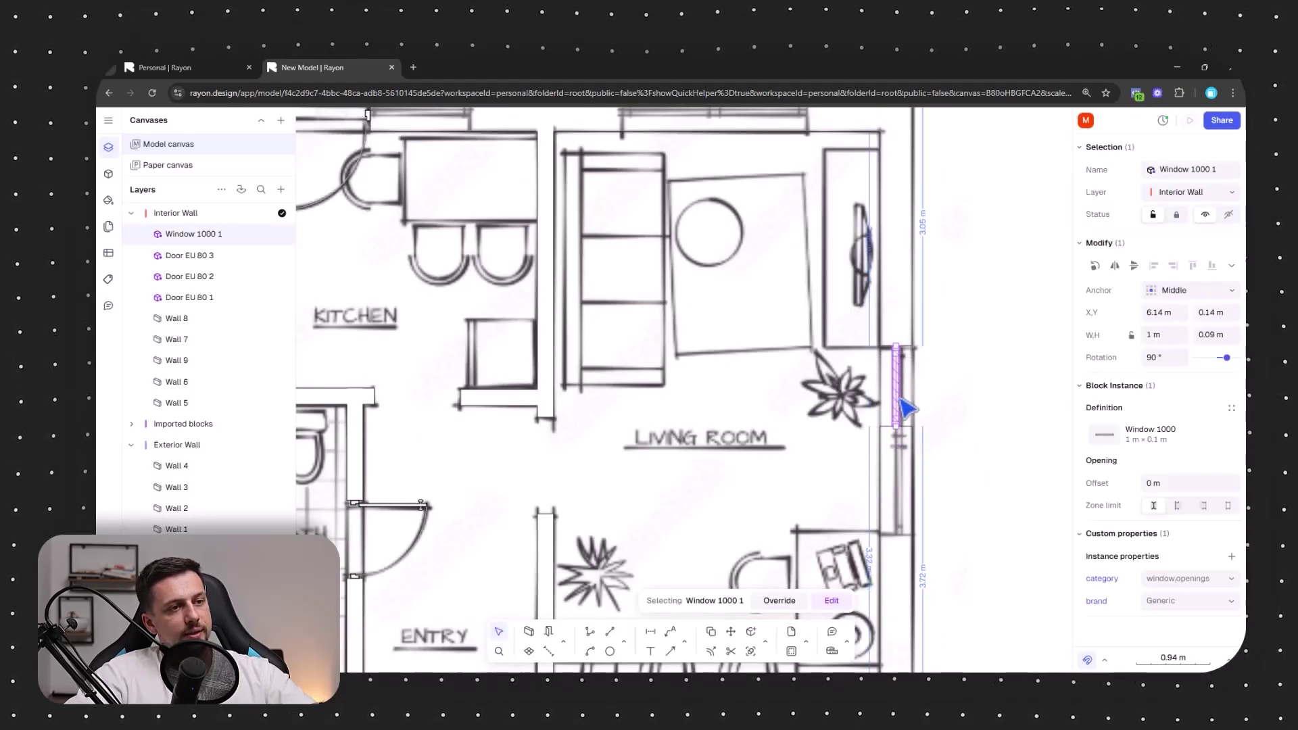
scroll(902, 405, up, 3)
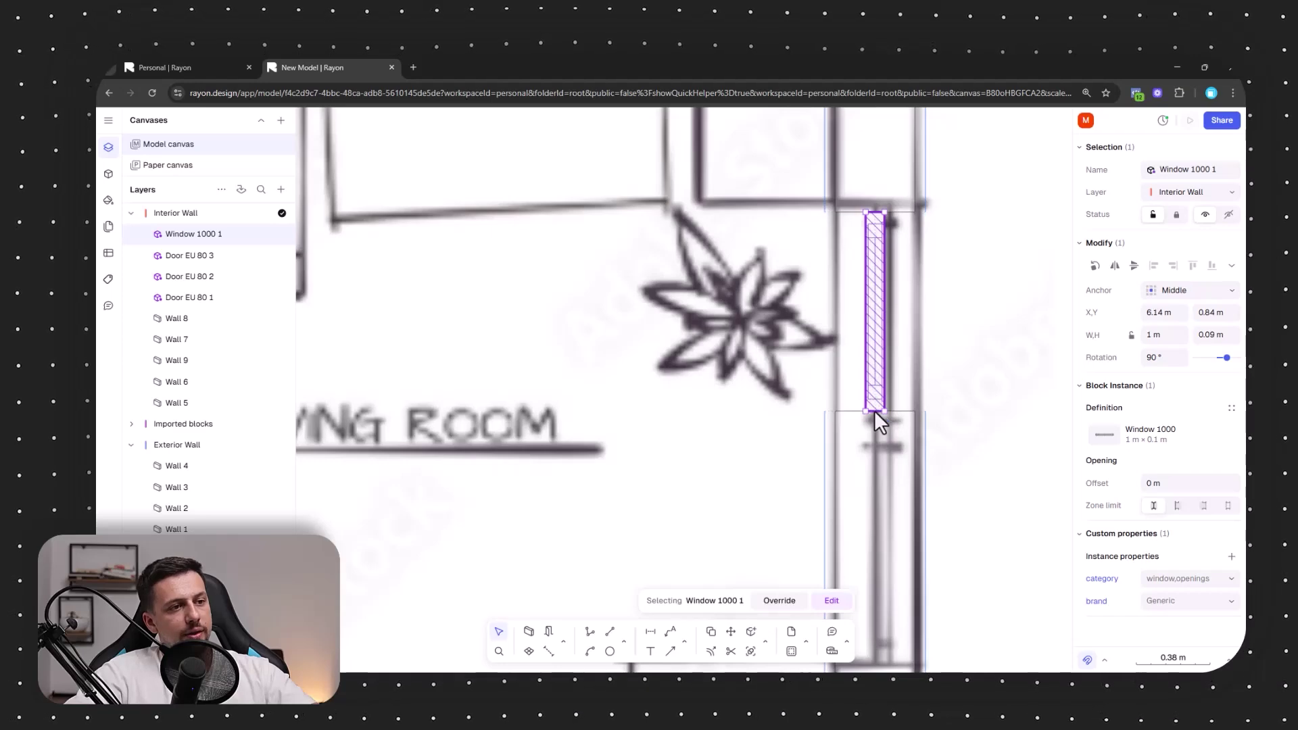
drag(874, 418, 875, 443)
scroll(883, 372, down, 2)
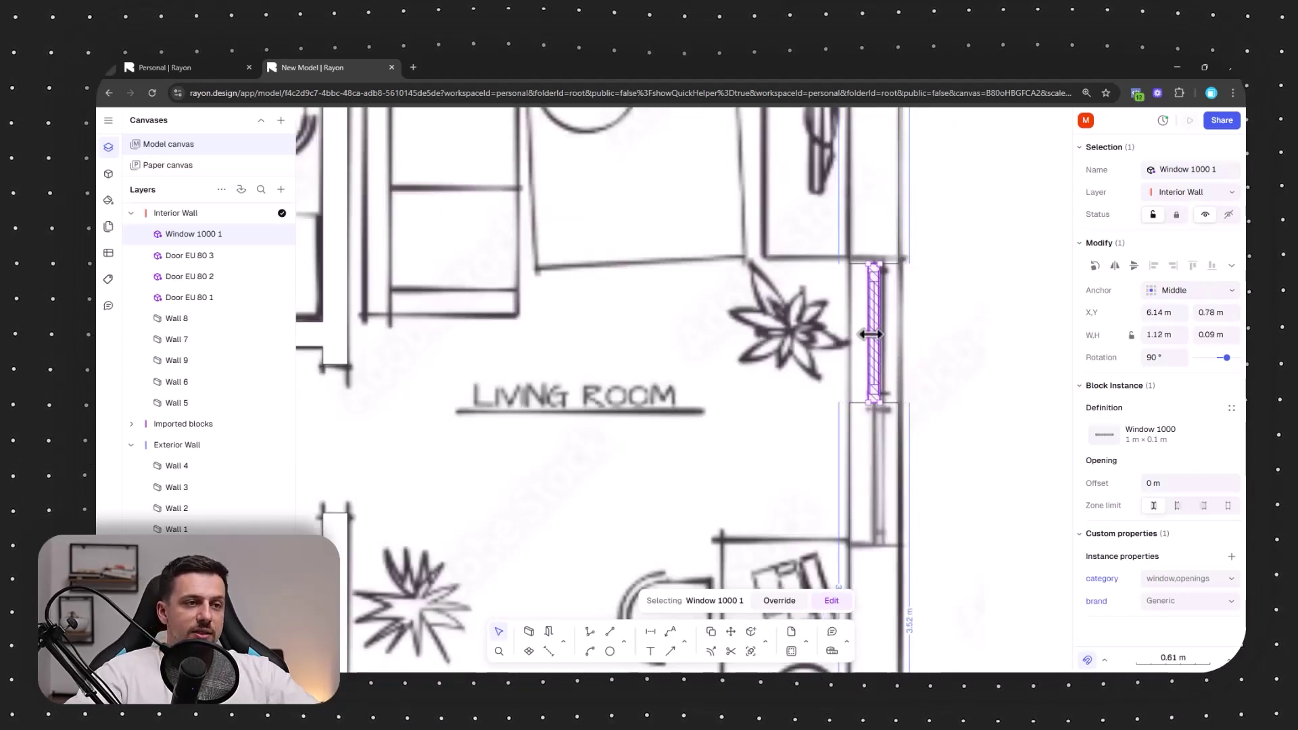
- Copy the living room side window directly below itself to fill the second half of the sketched opening
drag(877, 326, 868, 457)
click(1008, 419)
scroll(985, 405, down, 3)
scroll(939, 342, up, 1)
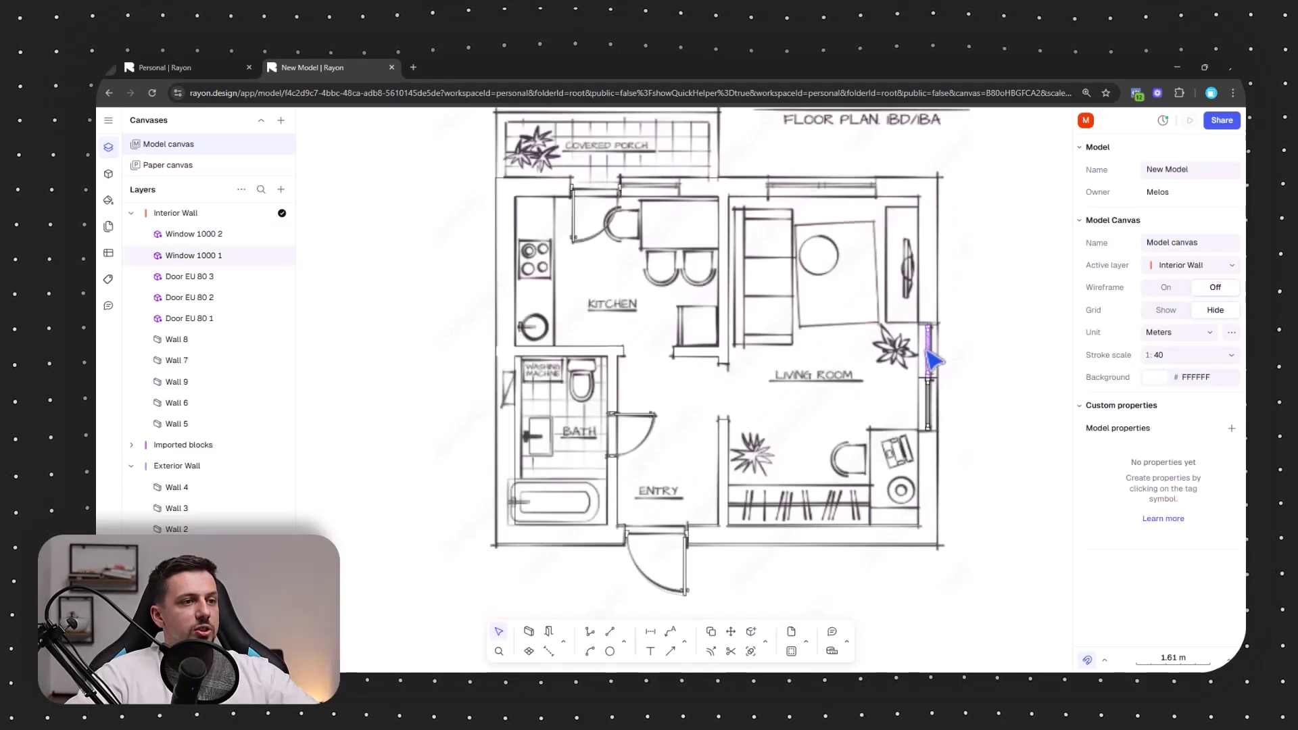
- Copy the pair of side-wall windows into the living room's upper exterior wall, end to end over the sketched window
click(930, 351)
shift+click(931, 419)
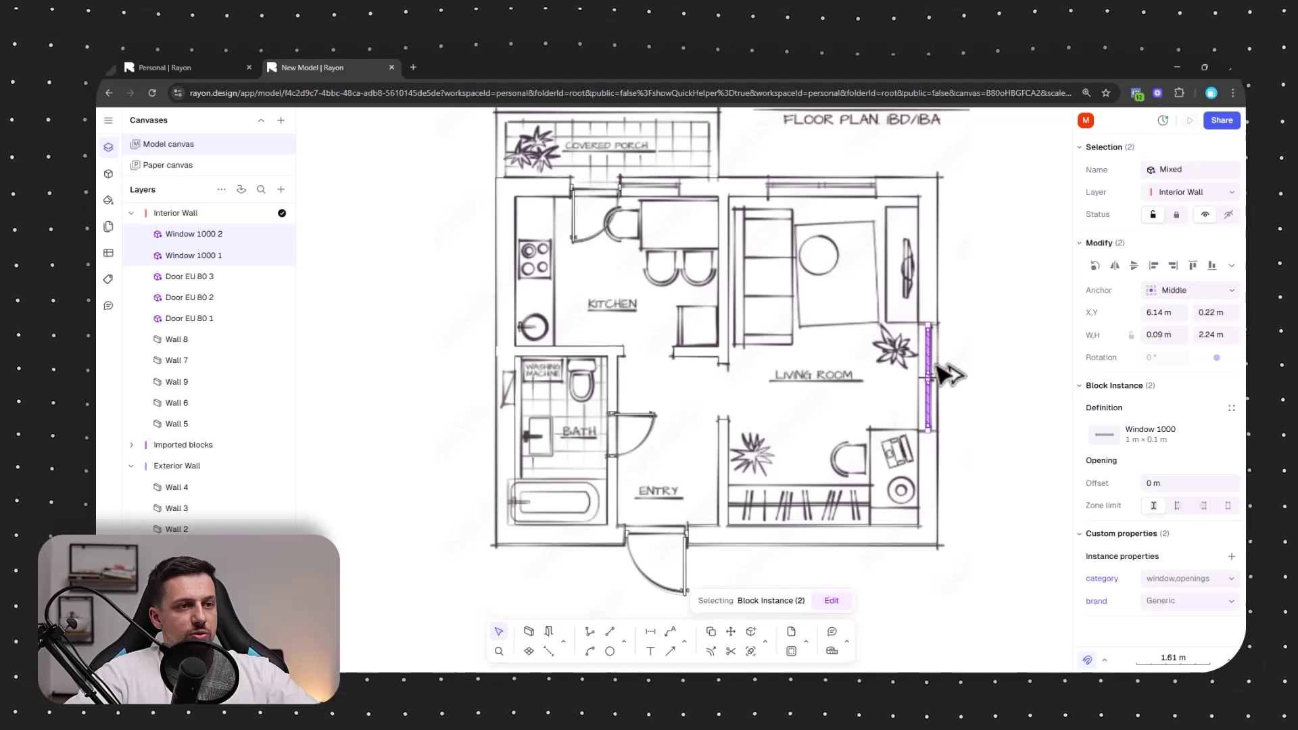
scroll(949, 380, up, 5)
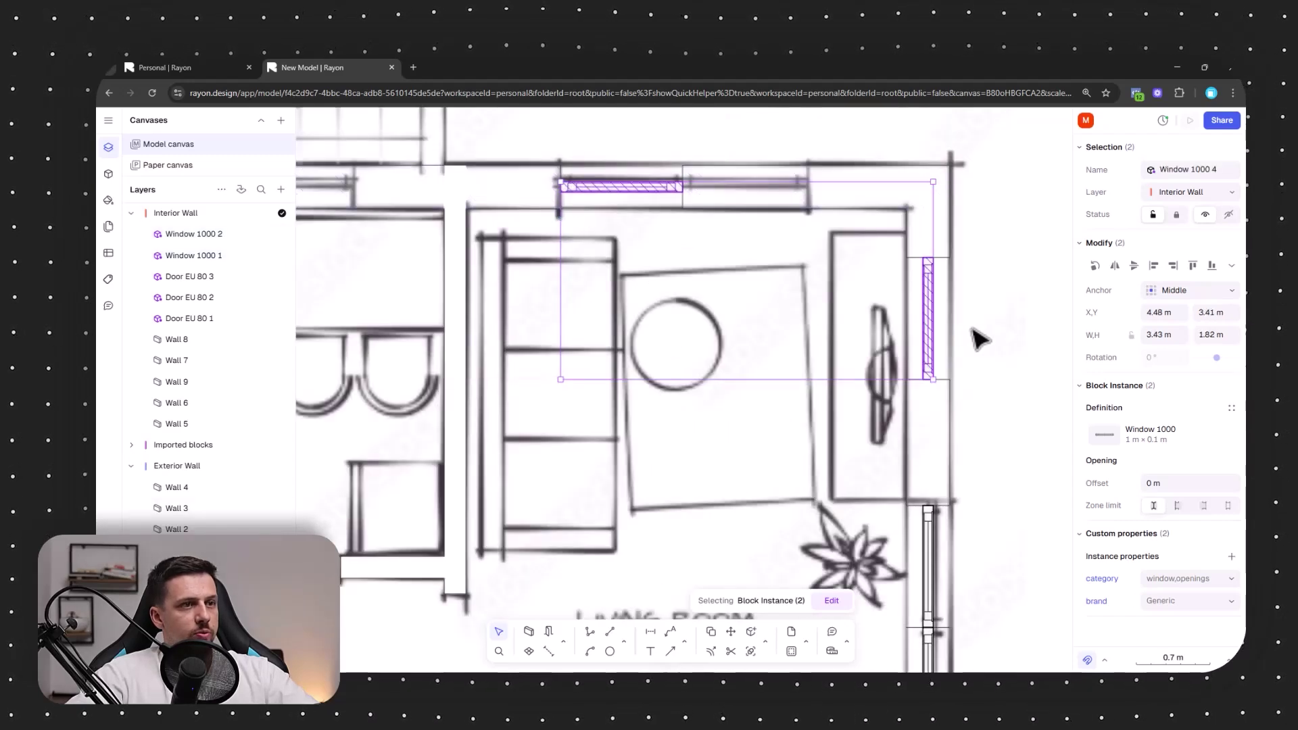
click(947, 193)
click(928, 213)
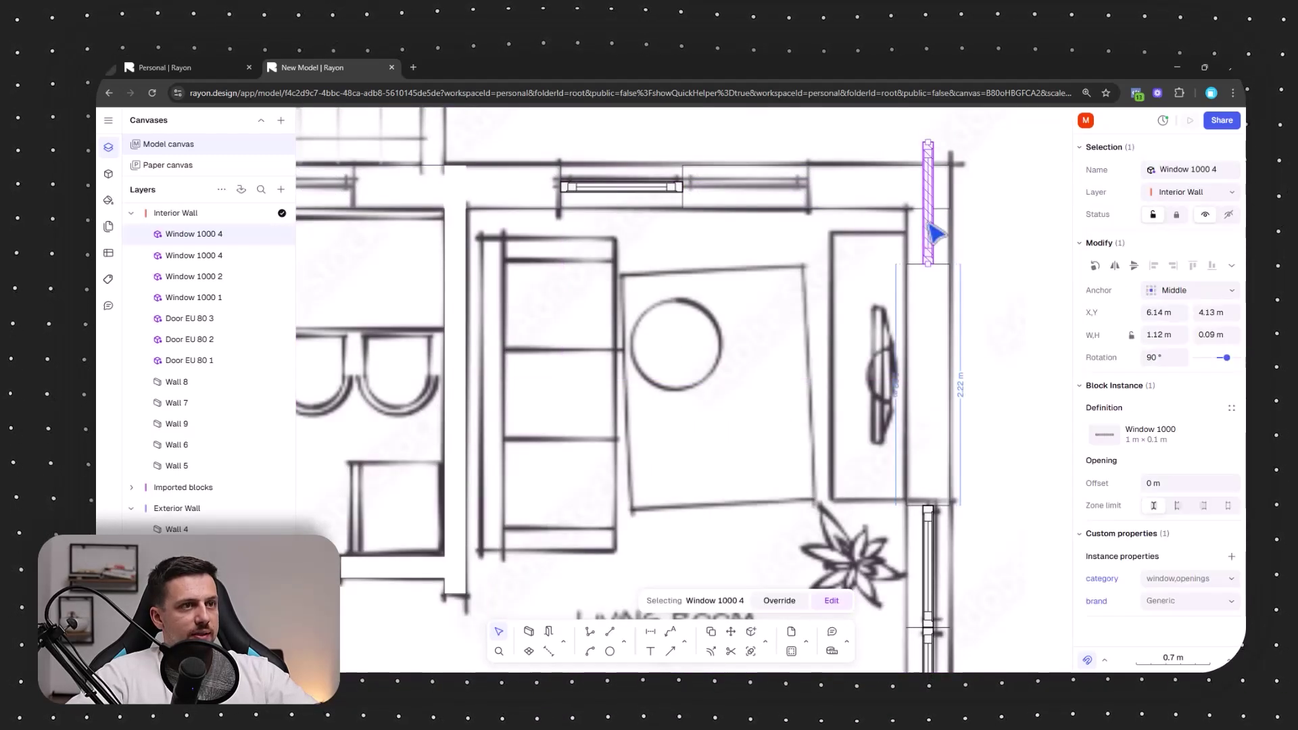
drag(937, 233, 660, 203)
key(Escape)
scroll(788, 206, down, 3)
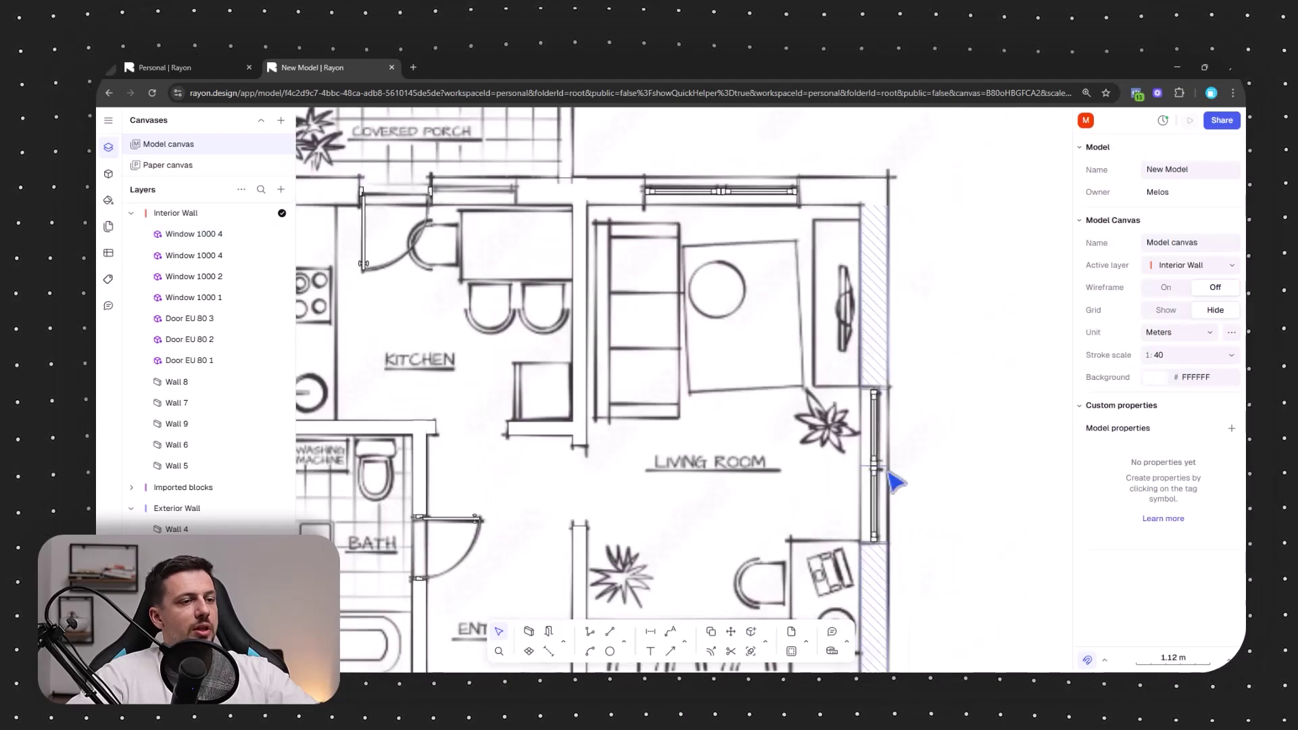
- Copy one window into the kitchen's upper exterior wall, over the sketched window beside the porch door
scroll(859, 290, down, 3)
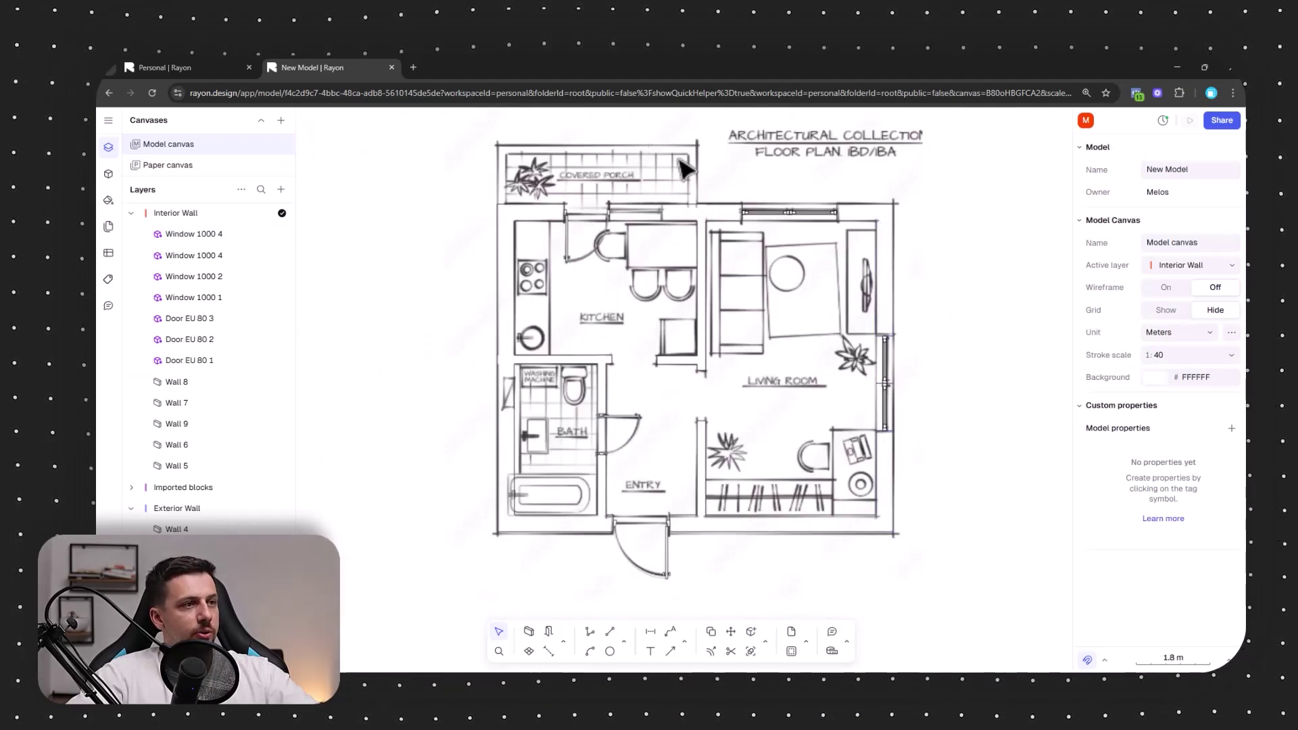
scroll(717, 173, up, 5)
drag(853, 276, 523, 300)
scroll(635, 200, down, 5)
scroll(631, 196, up, 3)
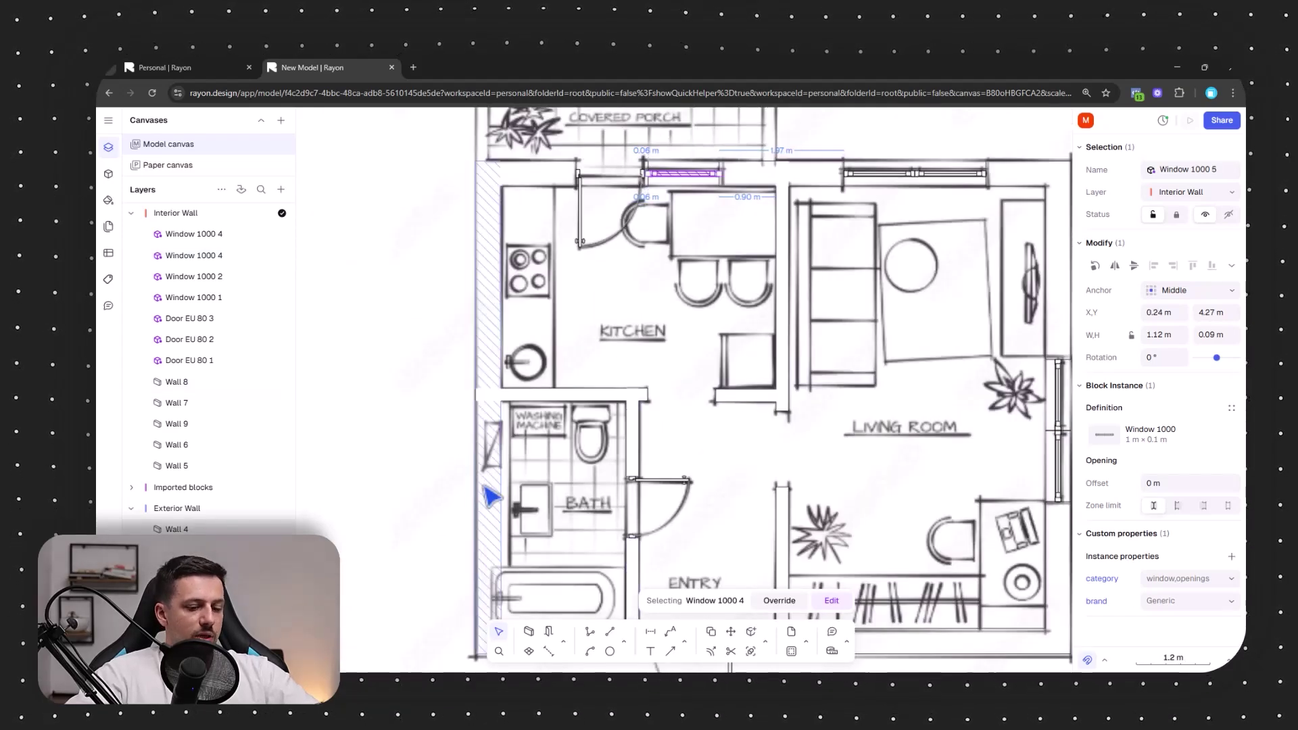
- Paste another window copy and place it in the bath's exterior wall, aligned with the sketched window by the washing machine
click(423, 496)
key(ctrl+v)
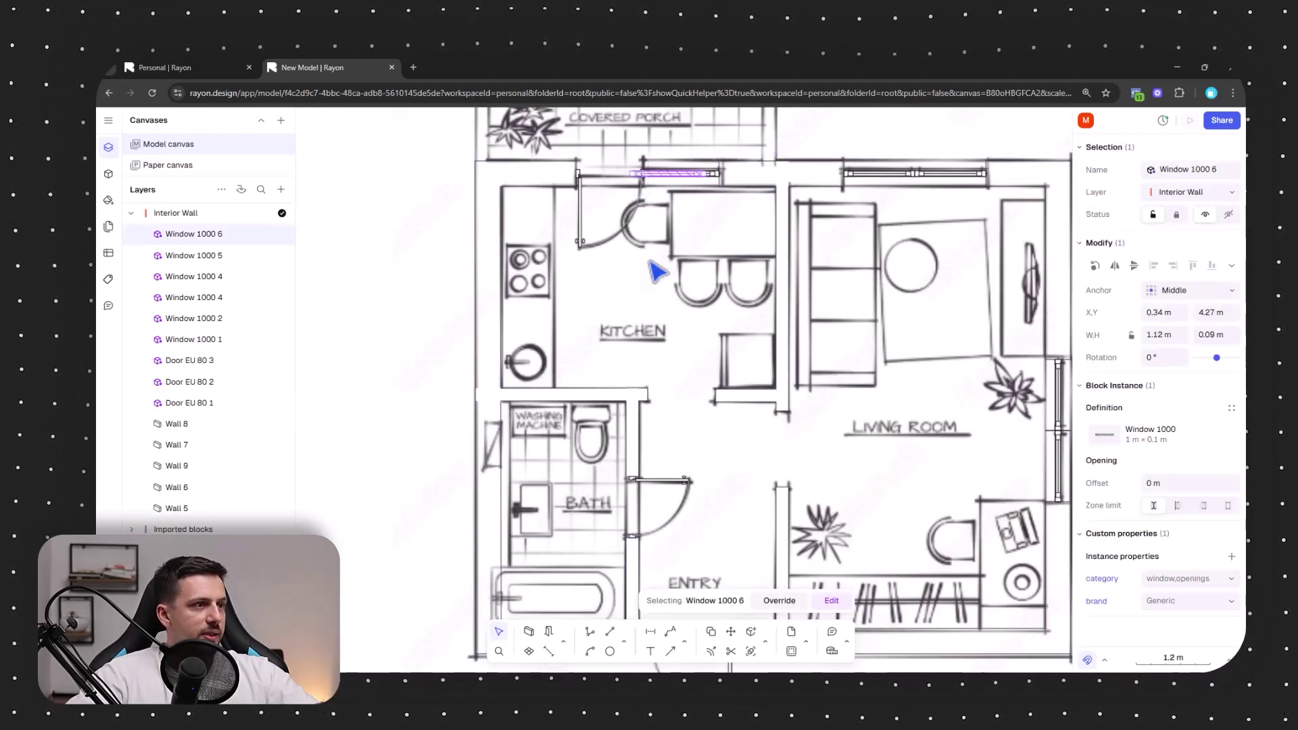
drag(650, 262, 483, 475)
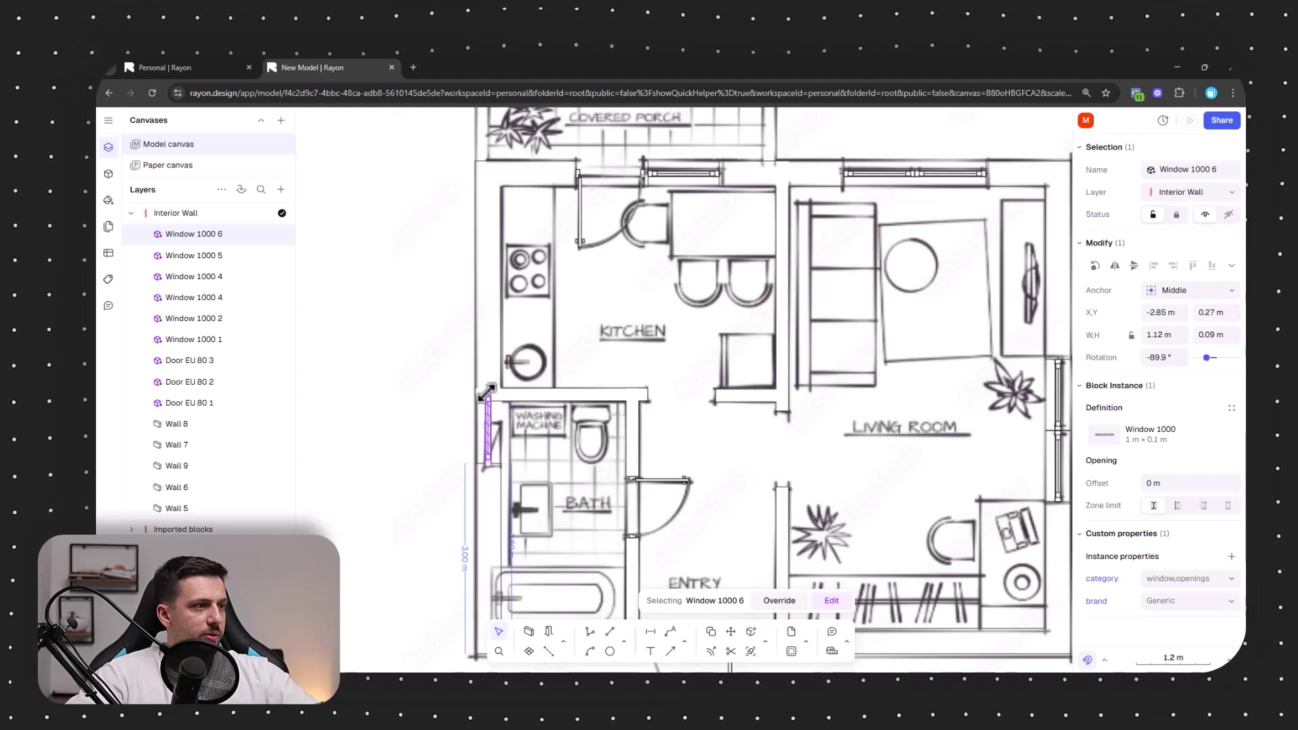
scroll(487, 397, up, 6)
drag(500, 367, 575, 546)
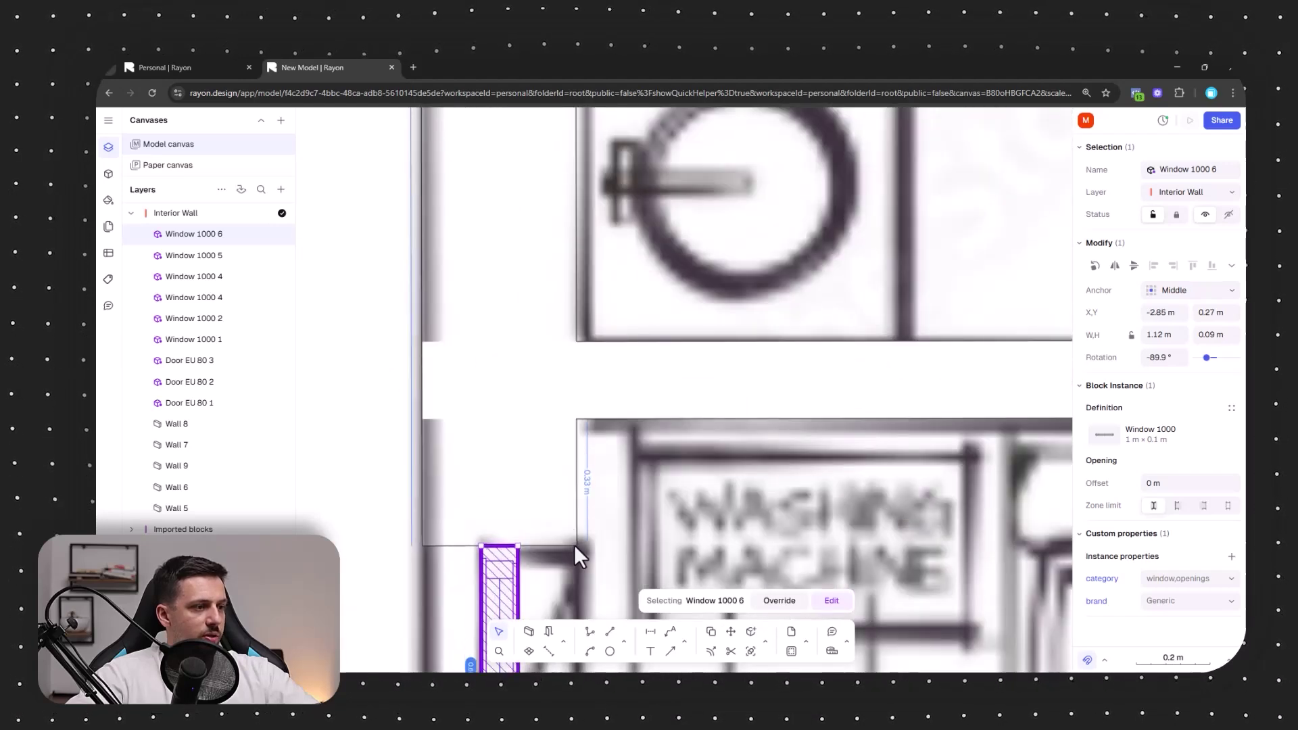
scroll(573, 437, down, 8)
click(381, 537)
scroll(855, 320, down, 2)
- Add a new layer named Doors
middle_drag(855, 320, 742, 282)
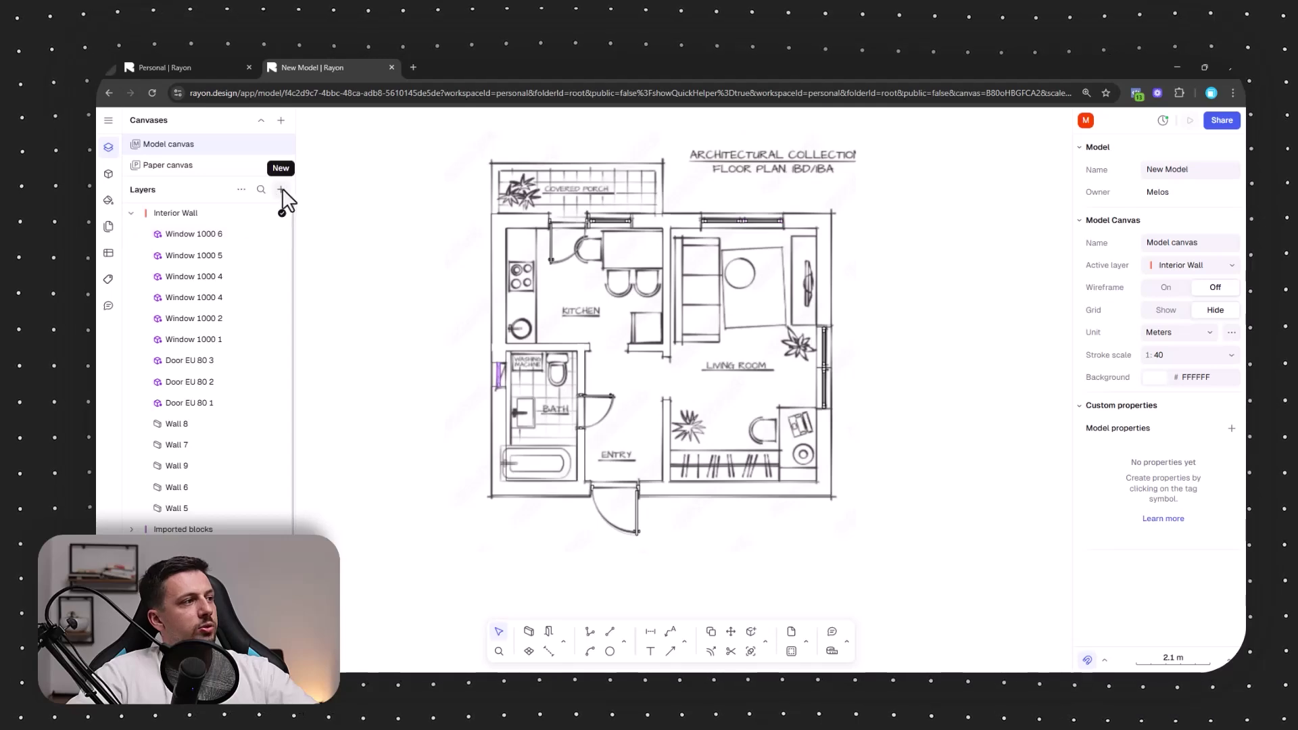
click(299, 217)
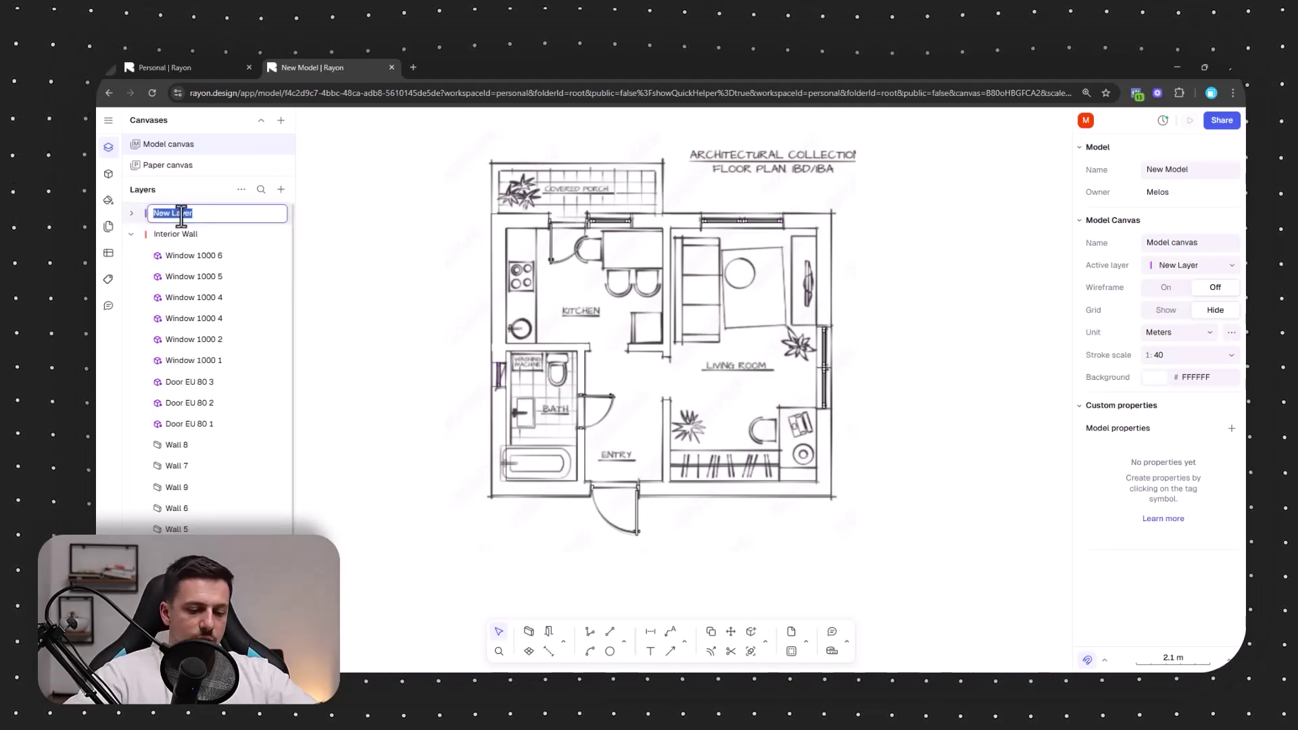
text(Doors)
key(Return)
click(727, 598)
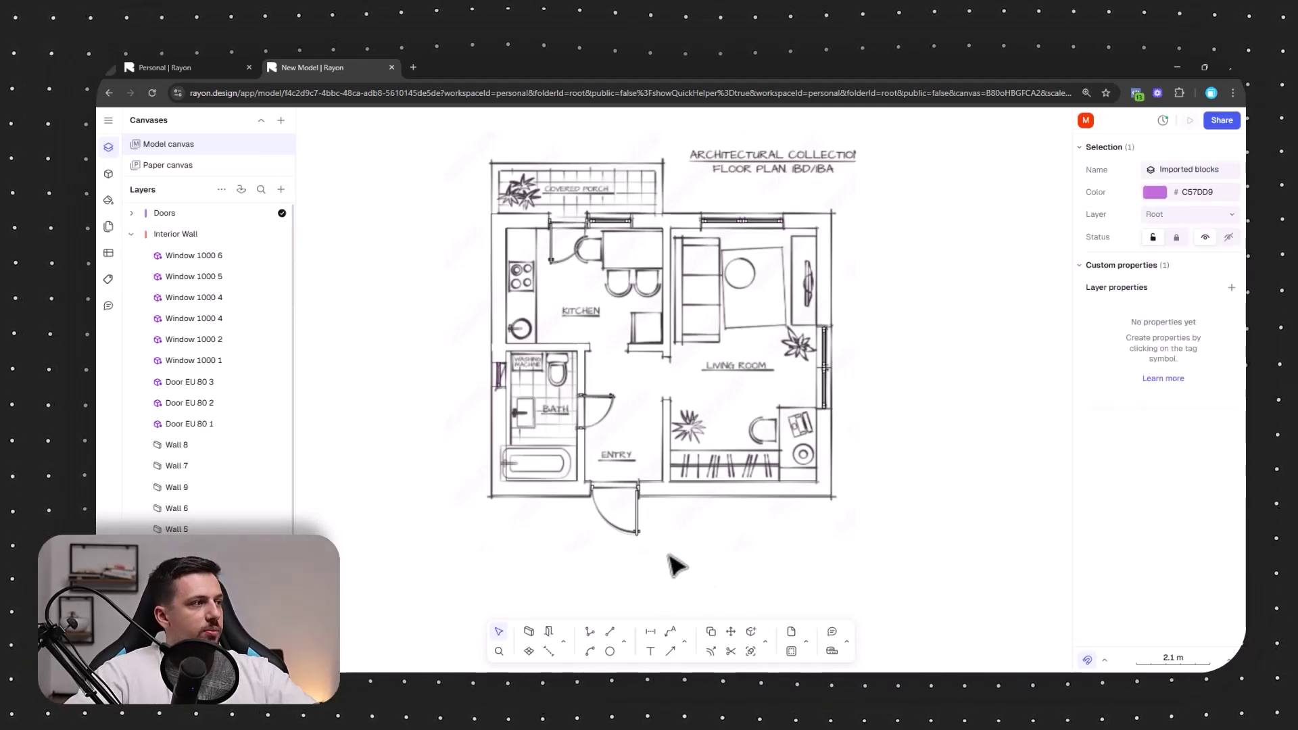
- Move the entry, bath and kitchen door blocks from the Interior Wall layer into the Doors layer
click(608, 529)
shift+click(605, 413)
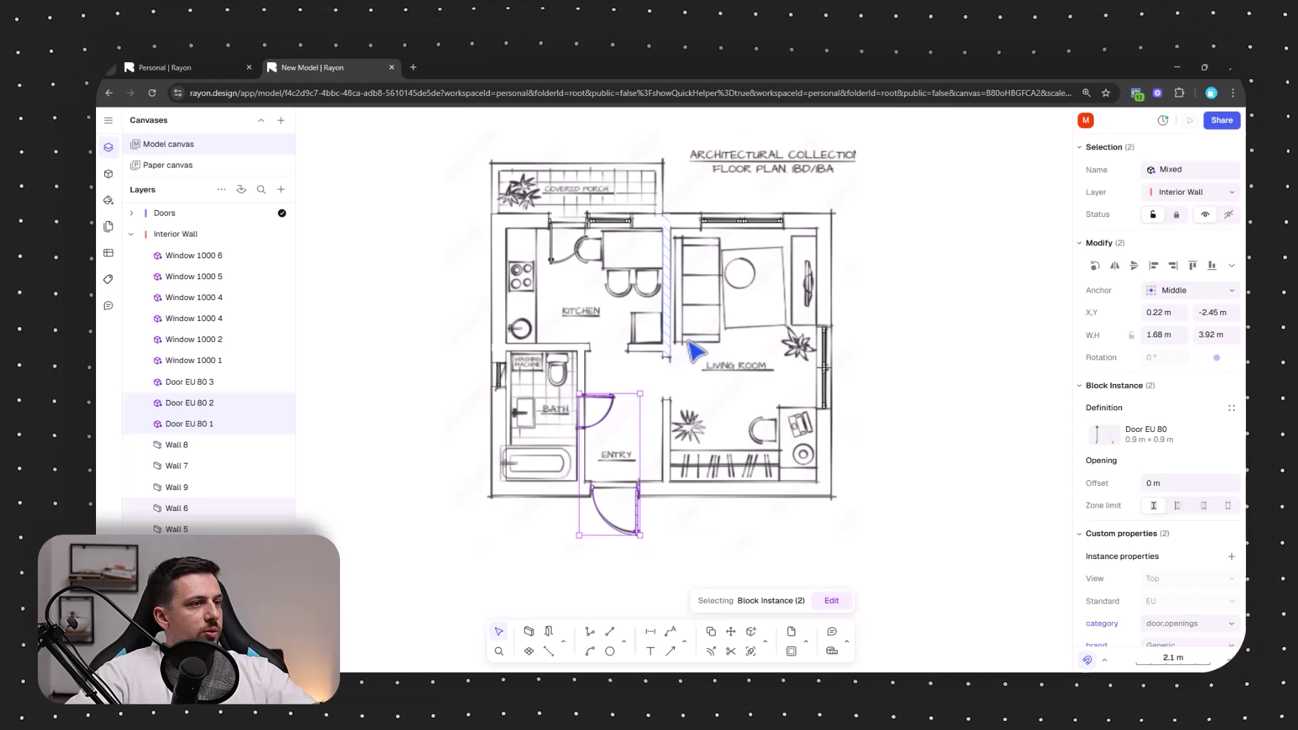
shift+click(556, 266)
drag(232, 305, 183, 215)
- Add a new layer named Window
click(281, 189)
click(324, 215)
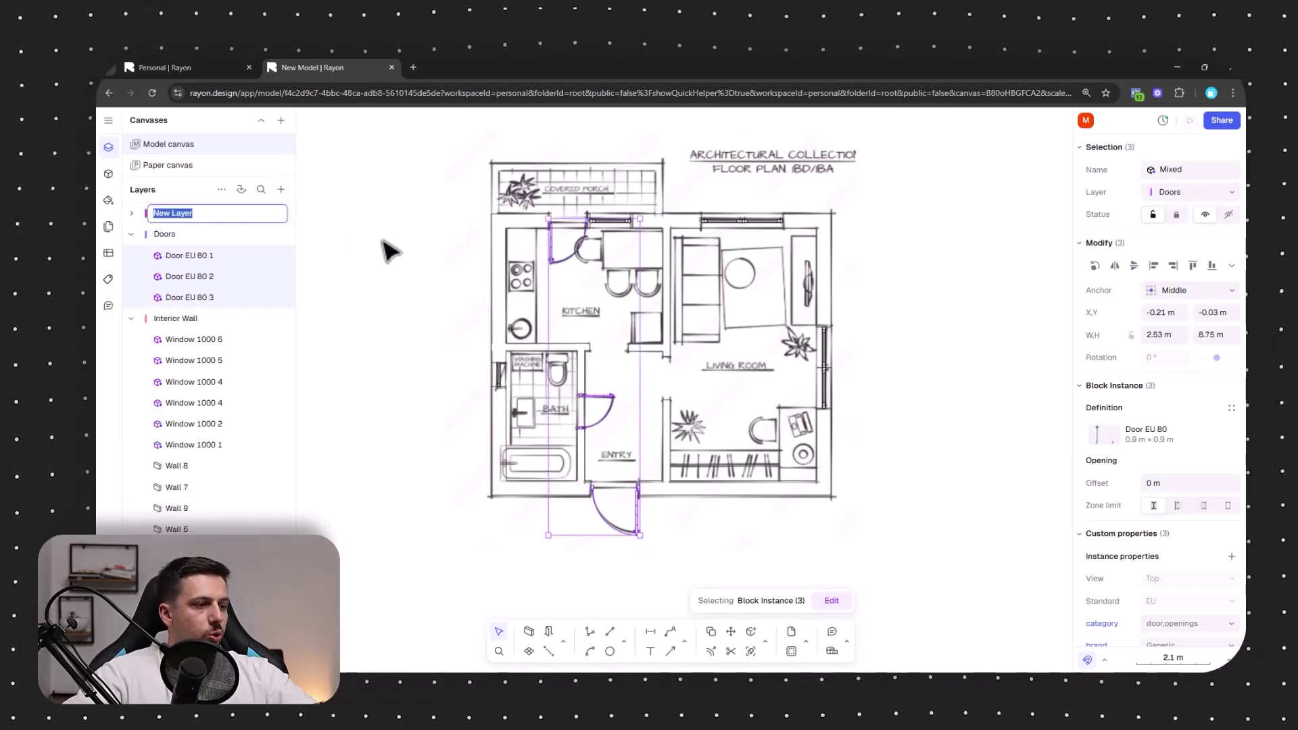
click(372, 349)
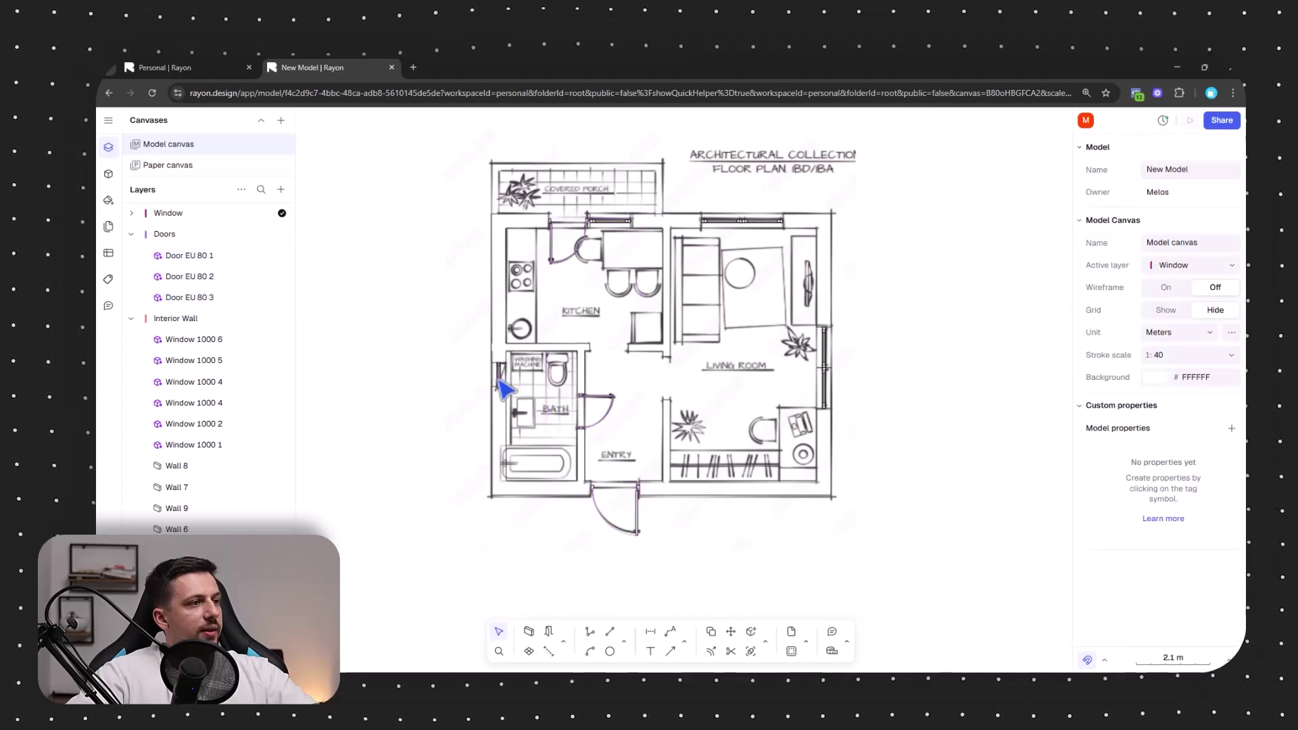
- Move all six window blocks from the Interior Wall layer into the Window layer
click(501, 372)
shift+click(612, 222)
shift+click(744, 223)
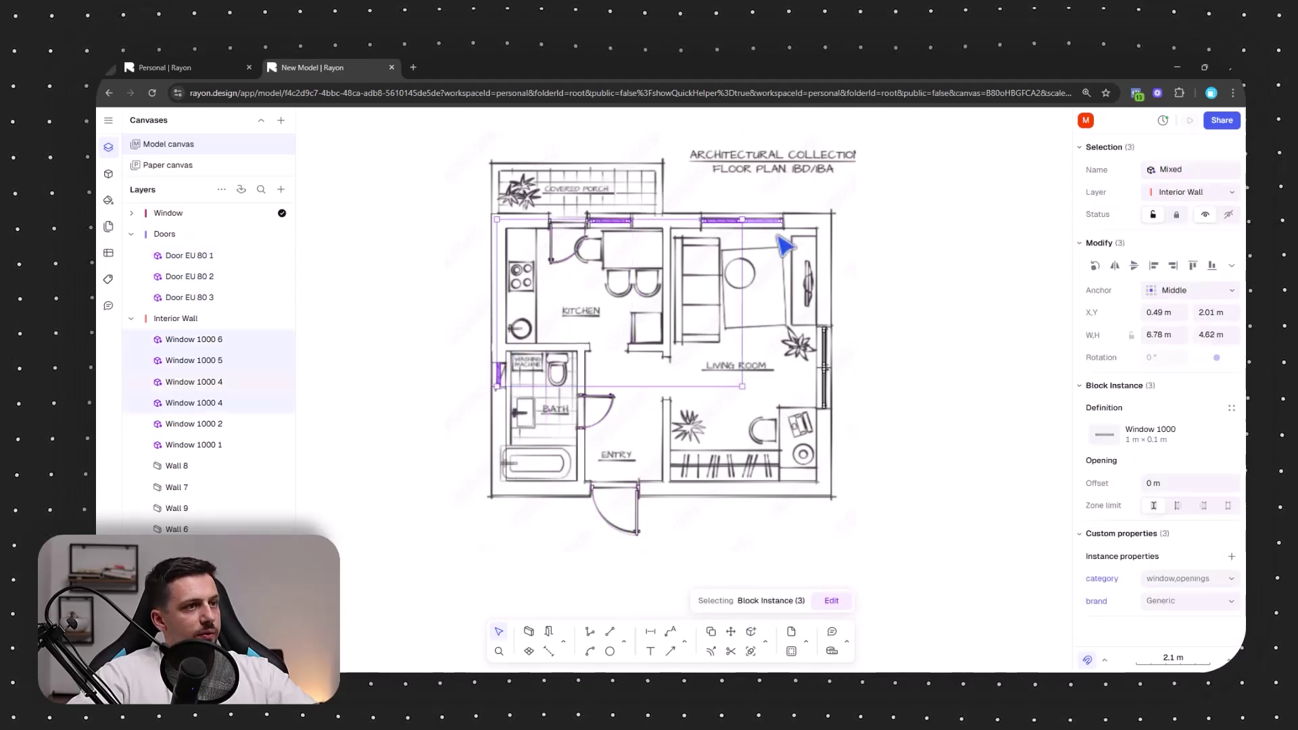
shift+click(825, 348)
shift+click(825, 391)
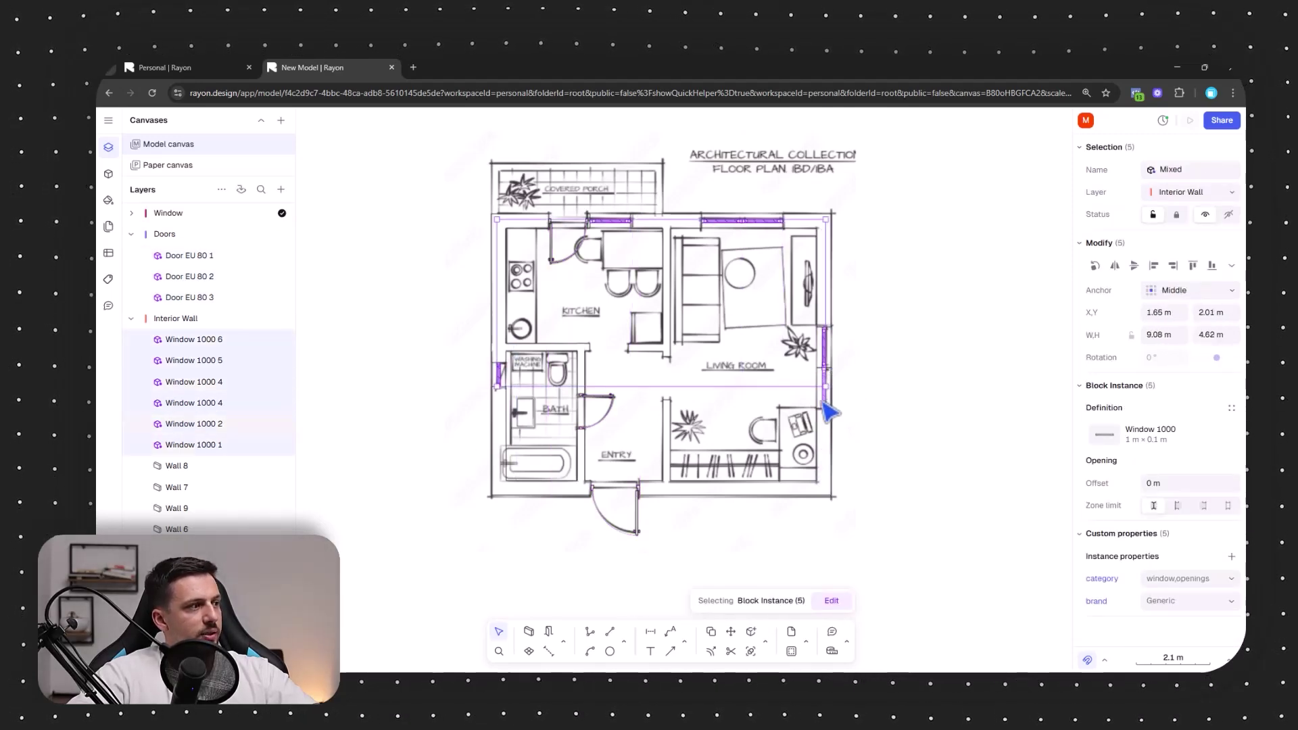
drag(189, 444, 217, 214)
click(697, 135)
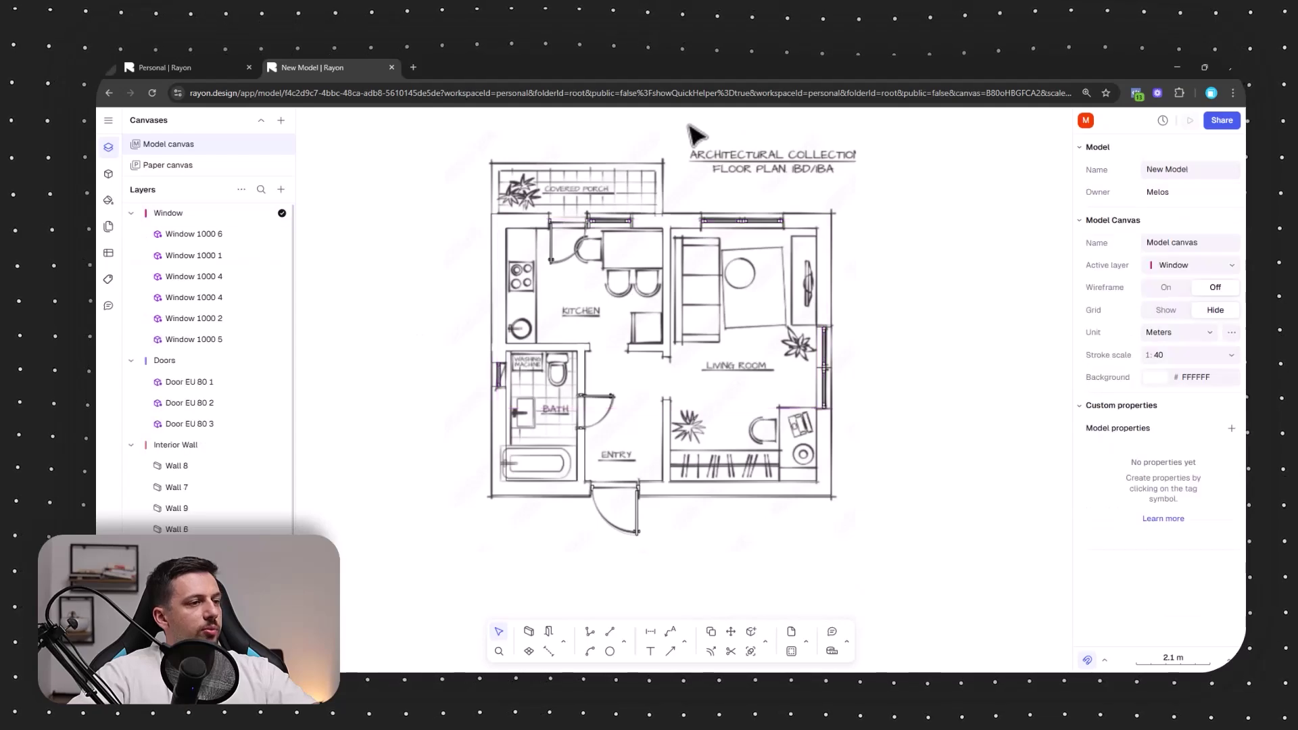
scroll(595, 249, up, 4)
middle_drag(807, 321, 731, 312)
scroll(816, 290, down, 4)
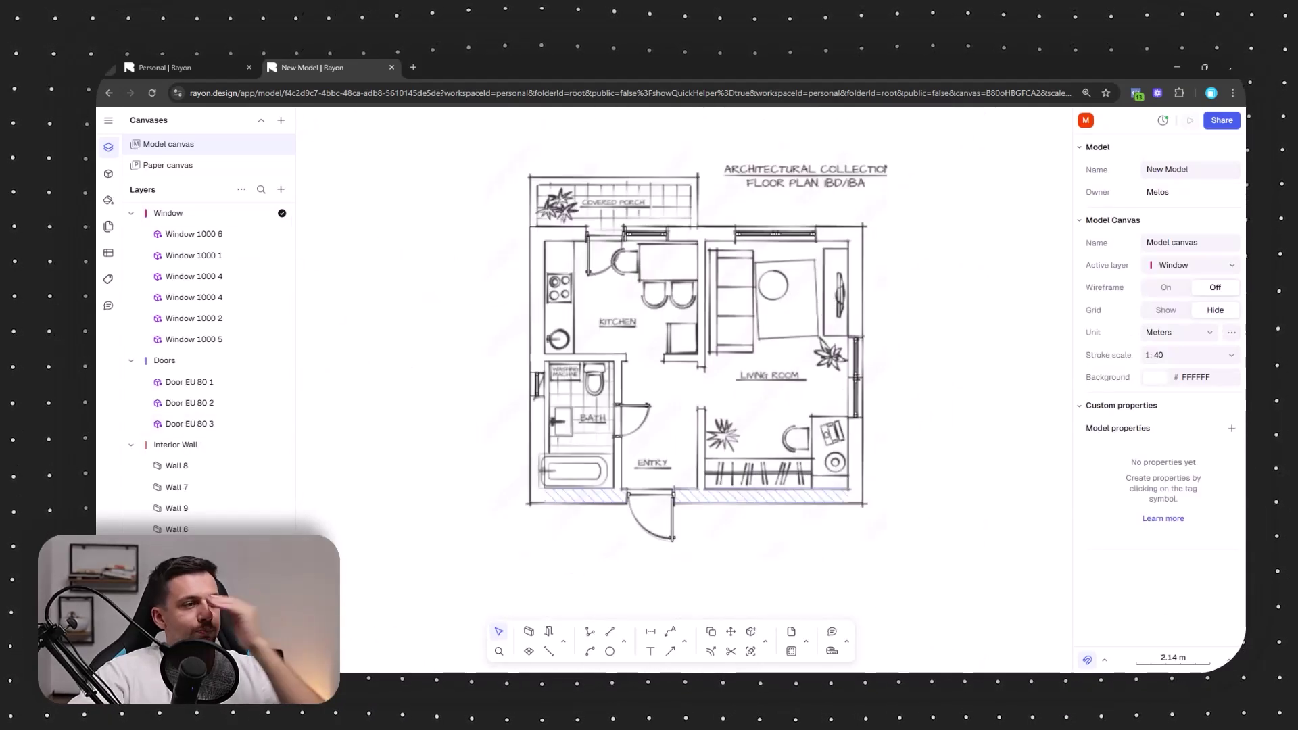
middle_drag(922, 339, 907, 385)
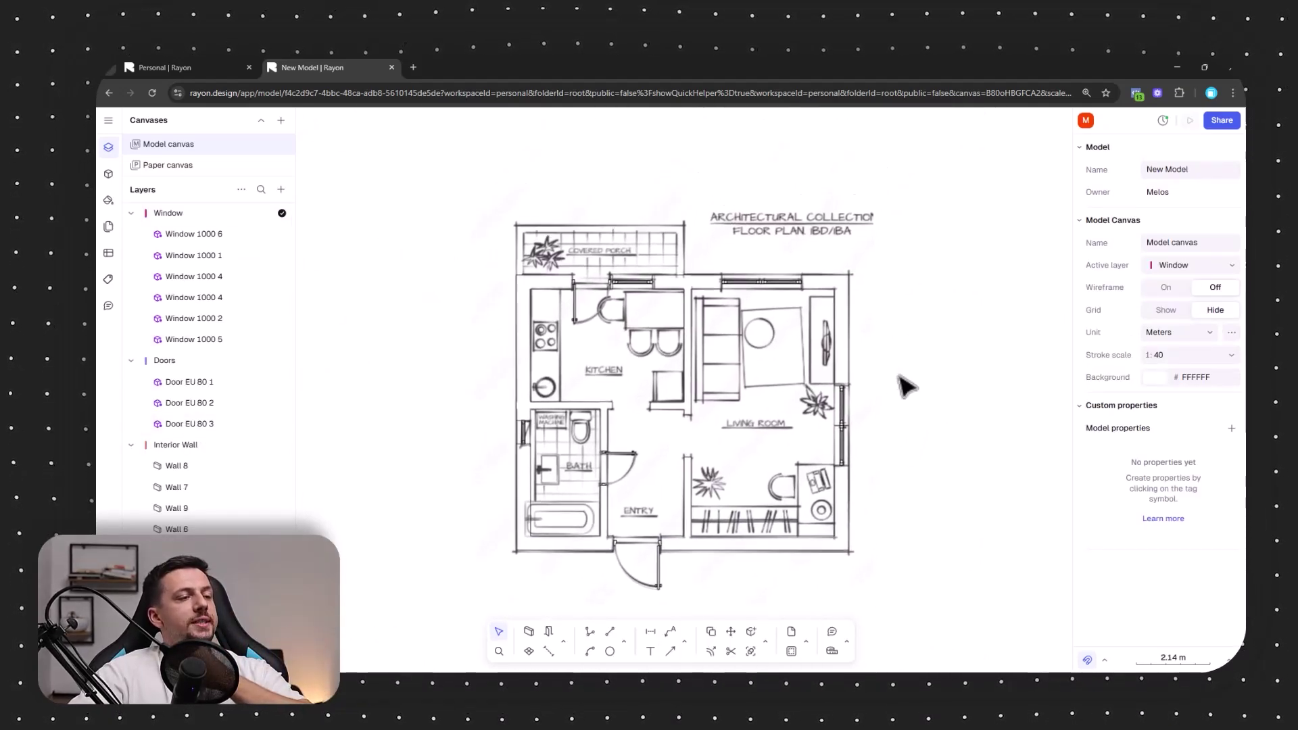
- Draw 0.2 m walls along the covered porch's three outer sides, about 1.37 m deep, starting and ending at the kitchen's exterior wall
scroll(585, 224, up, 5)
click(853, 455)
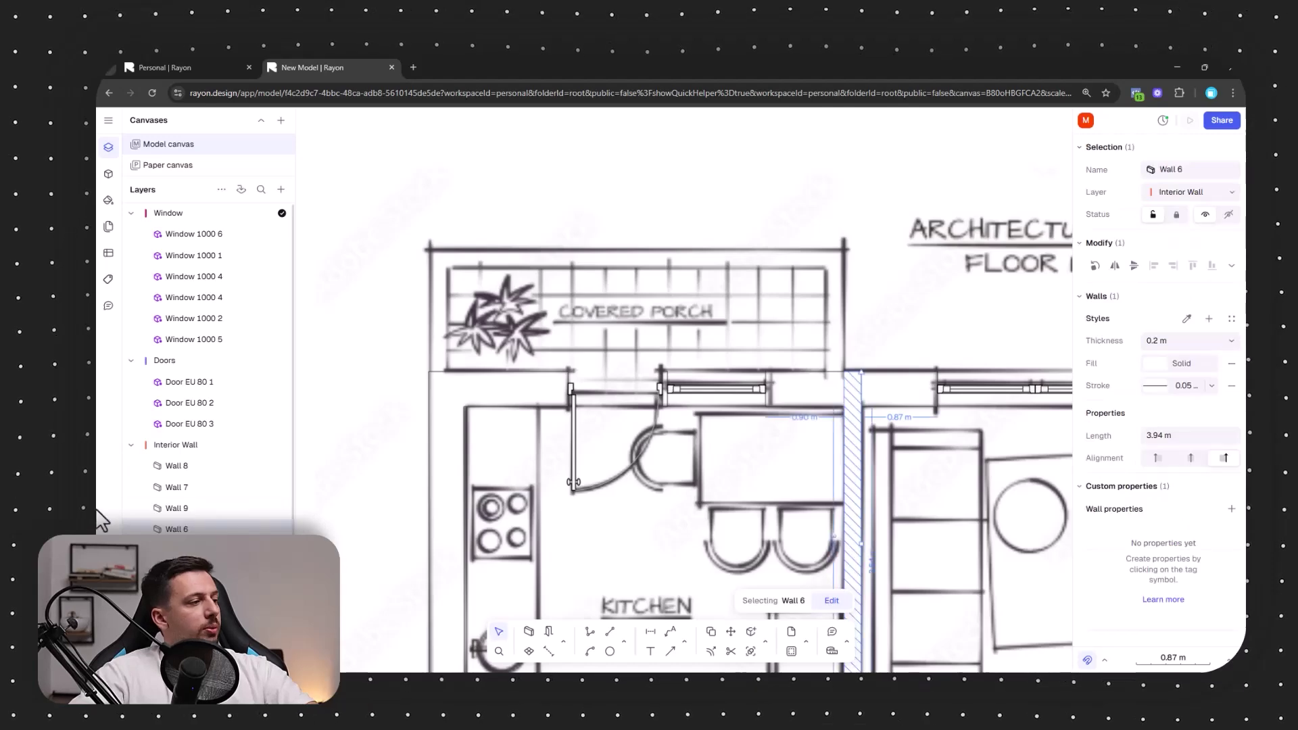
middle_drag(347, 523, 328, 506)
click(879, 288)
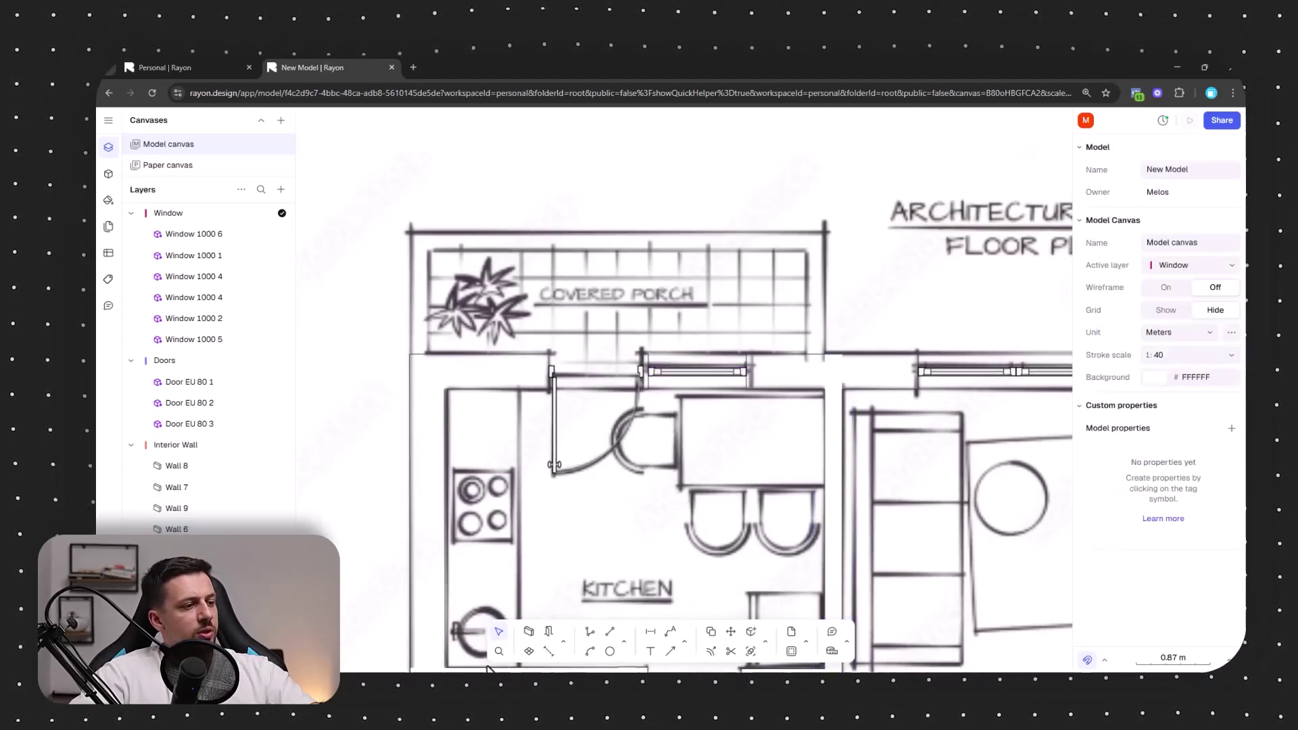
click(530, 633)
click(410, 354)
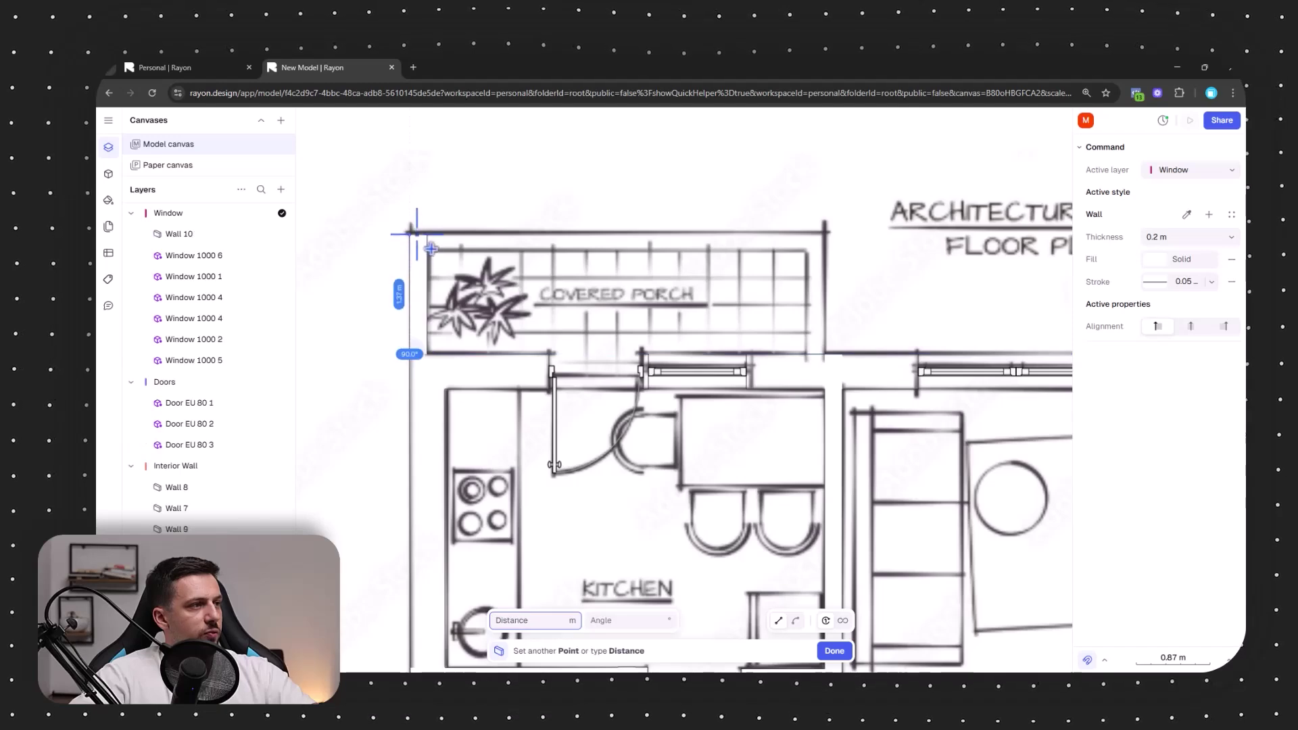
click(410, 232)
click(825, 232)
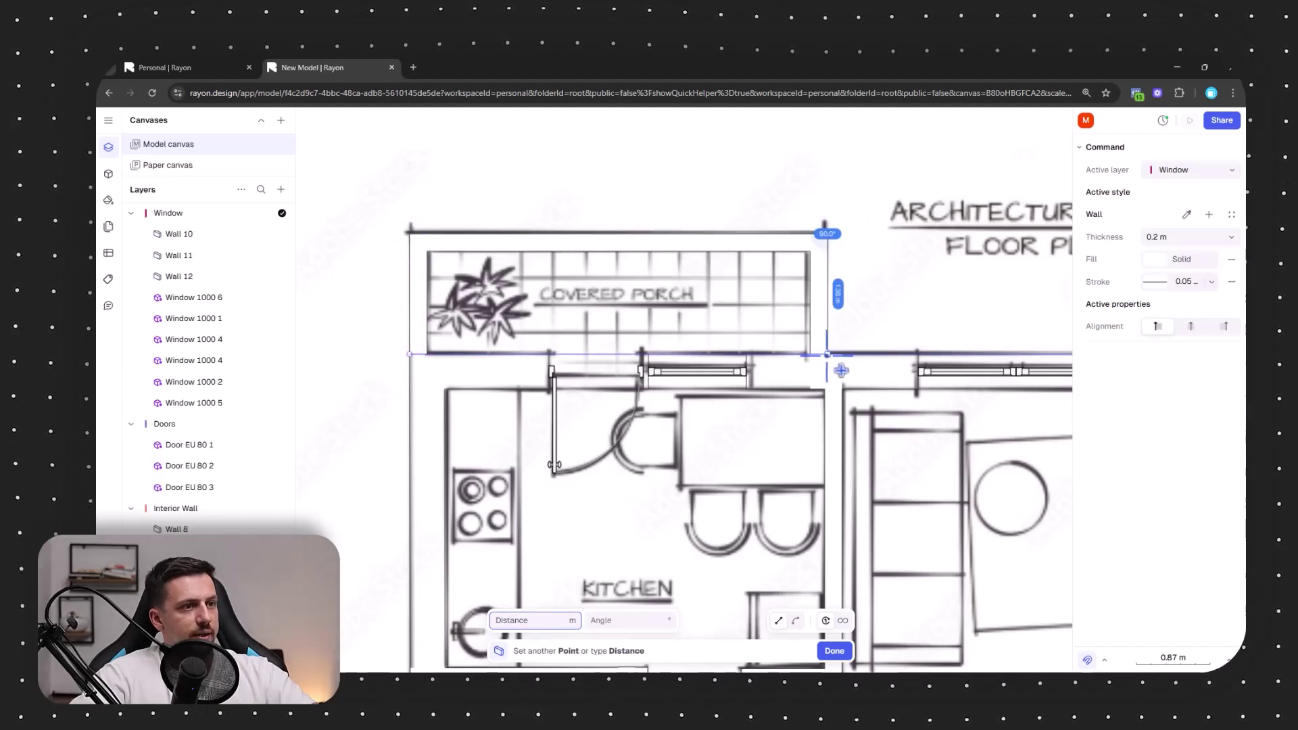
click(827, 354)
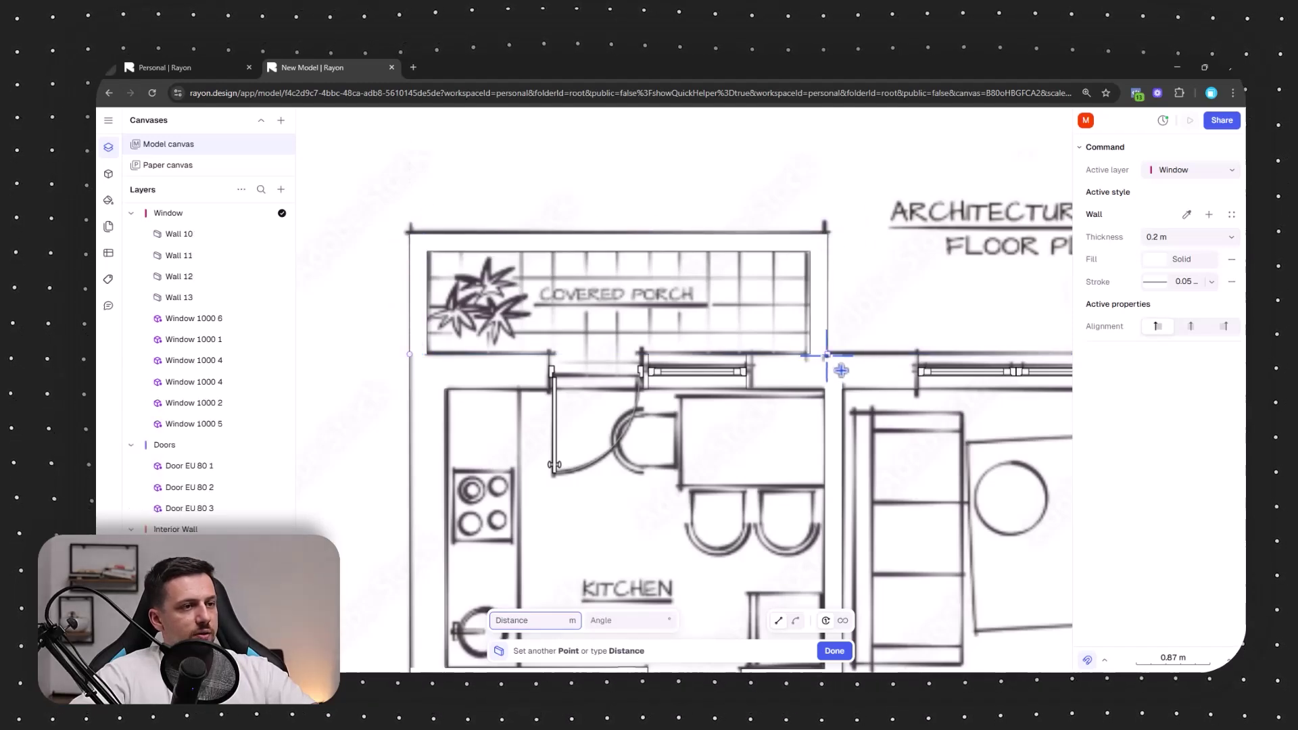
- Finish the wall run and move the three covered porch walls from the Window layer into the Exterior Wall layer
click(838, 655)
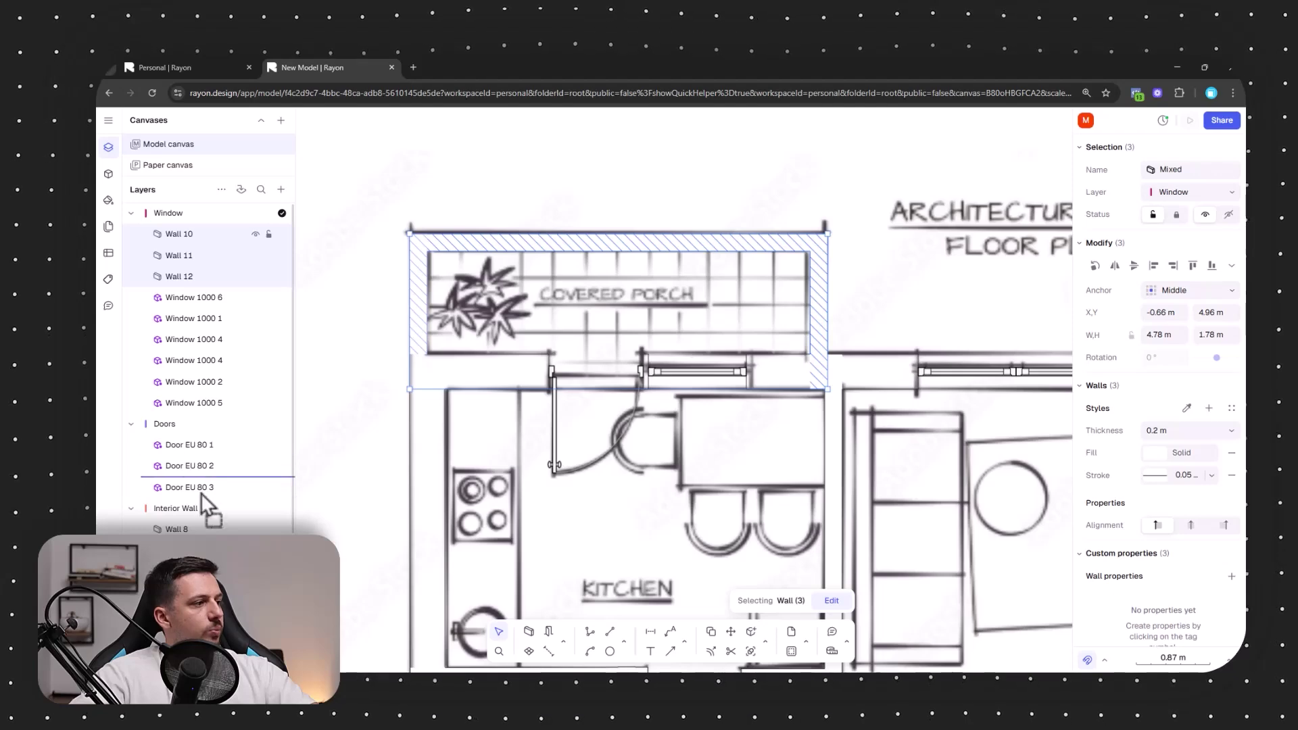
scroll(203, 243, down, 3)
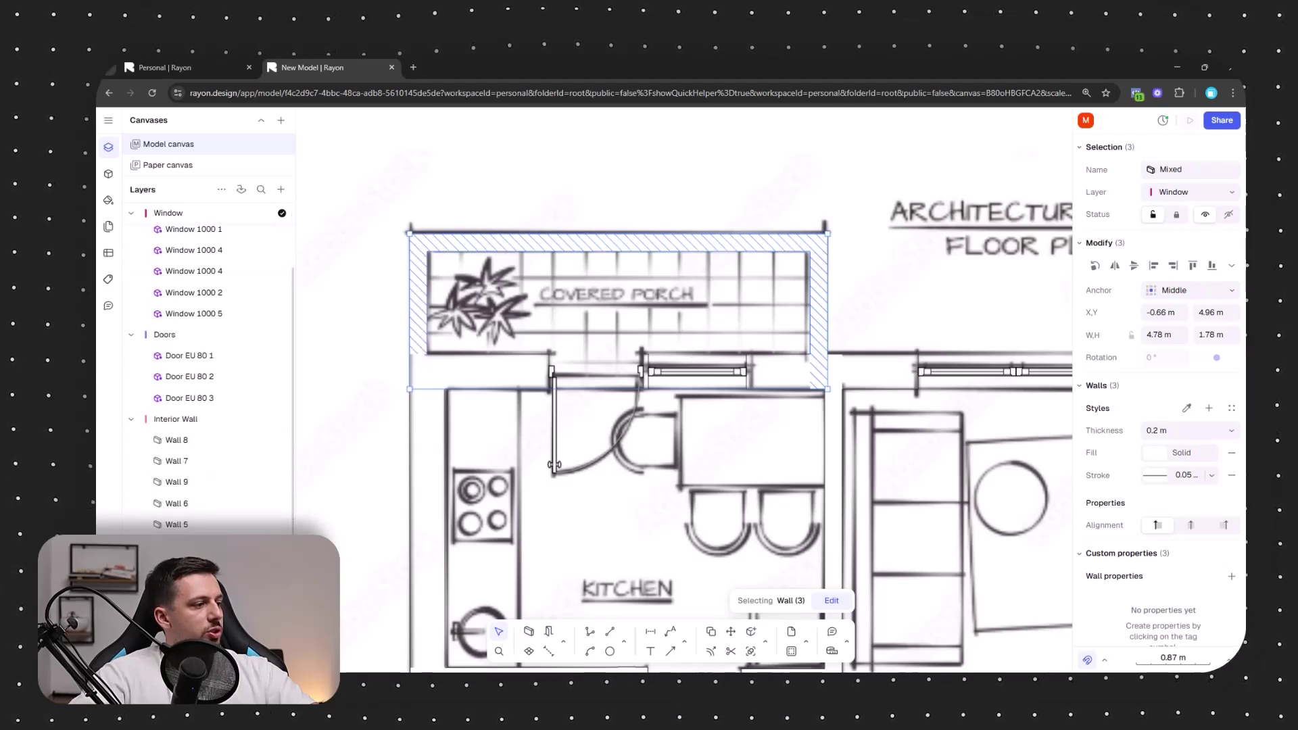
drag(203, 249, 177, 417)
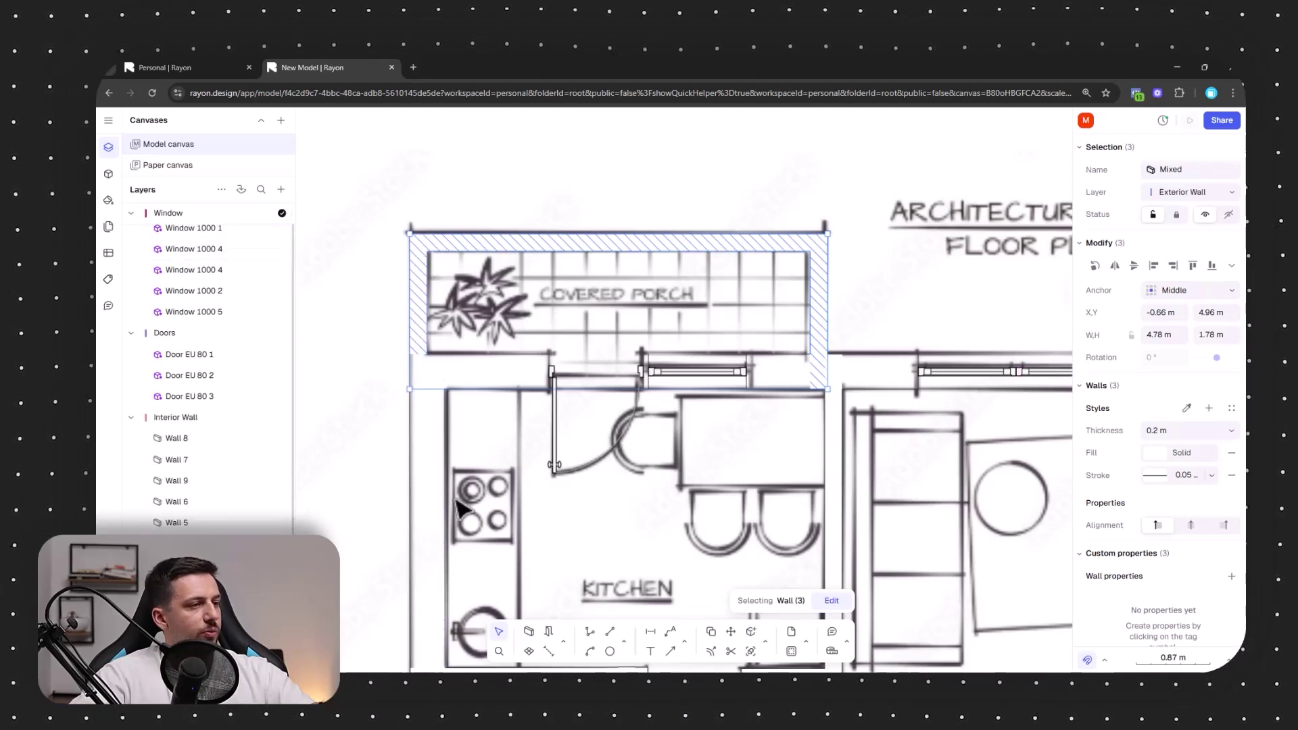
scroll(417, 425, down, 5)
click(575, 305)
- Search the block libraries for "triple couch" and place Sofa simple triple upright over the sketched living room sofa, scaled to match
middle_drag(523, 411, 549, 298)
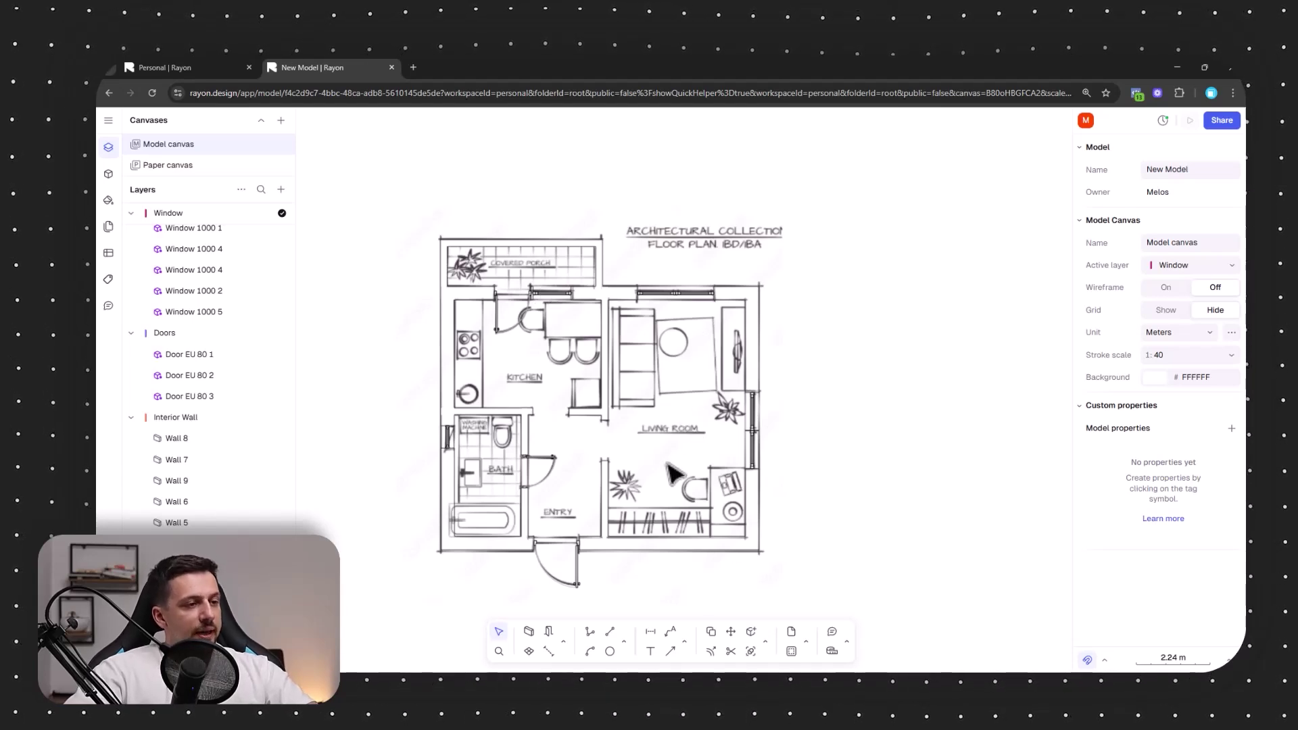
scroll(743, 532, up, 4)
middle_drag(625, 223, 652, 279)
middle_drag(576, 301, 617, 302)
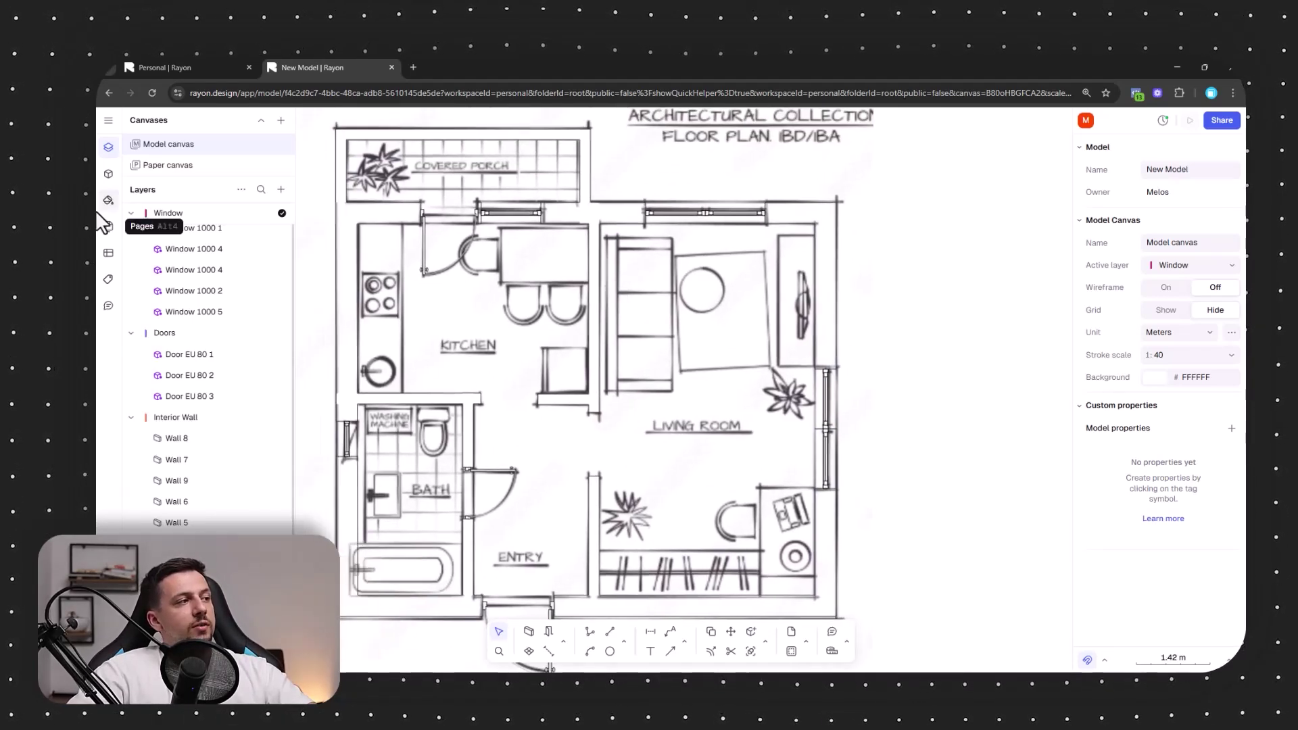
click(109, 174)
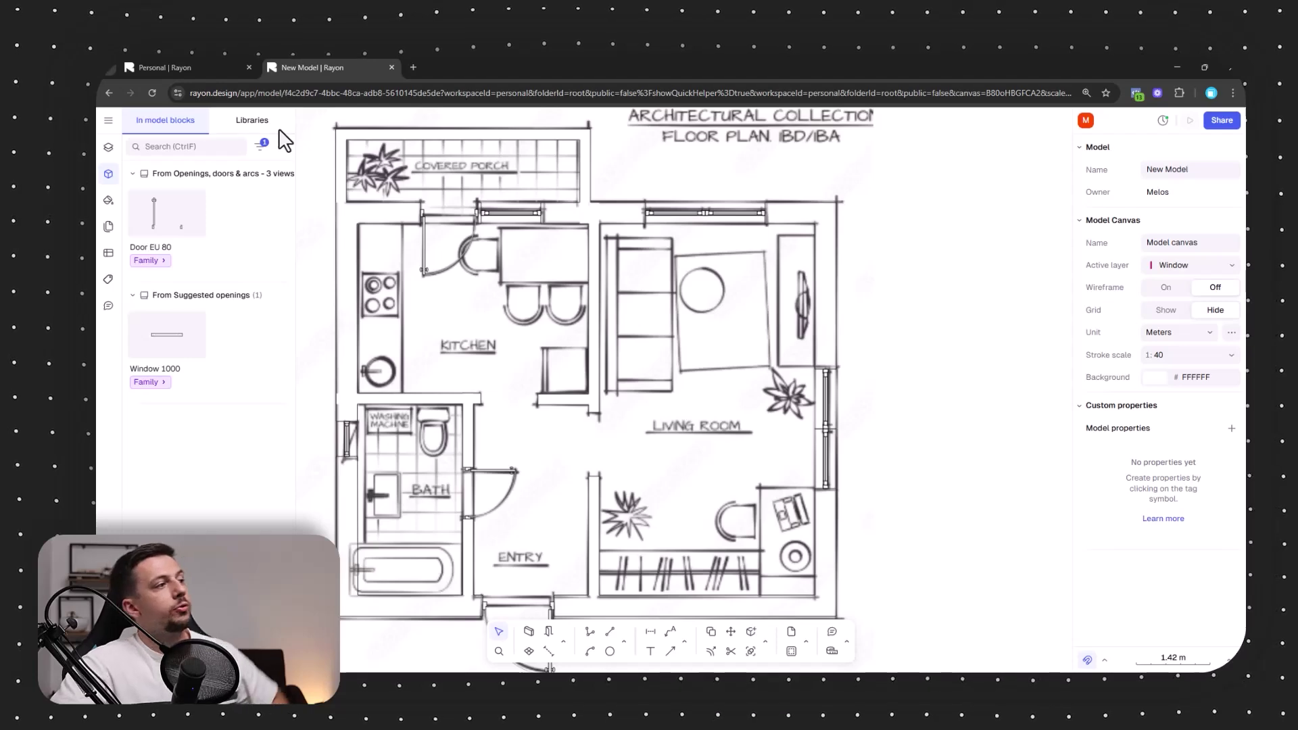
click(252, 121)
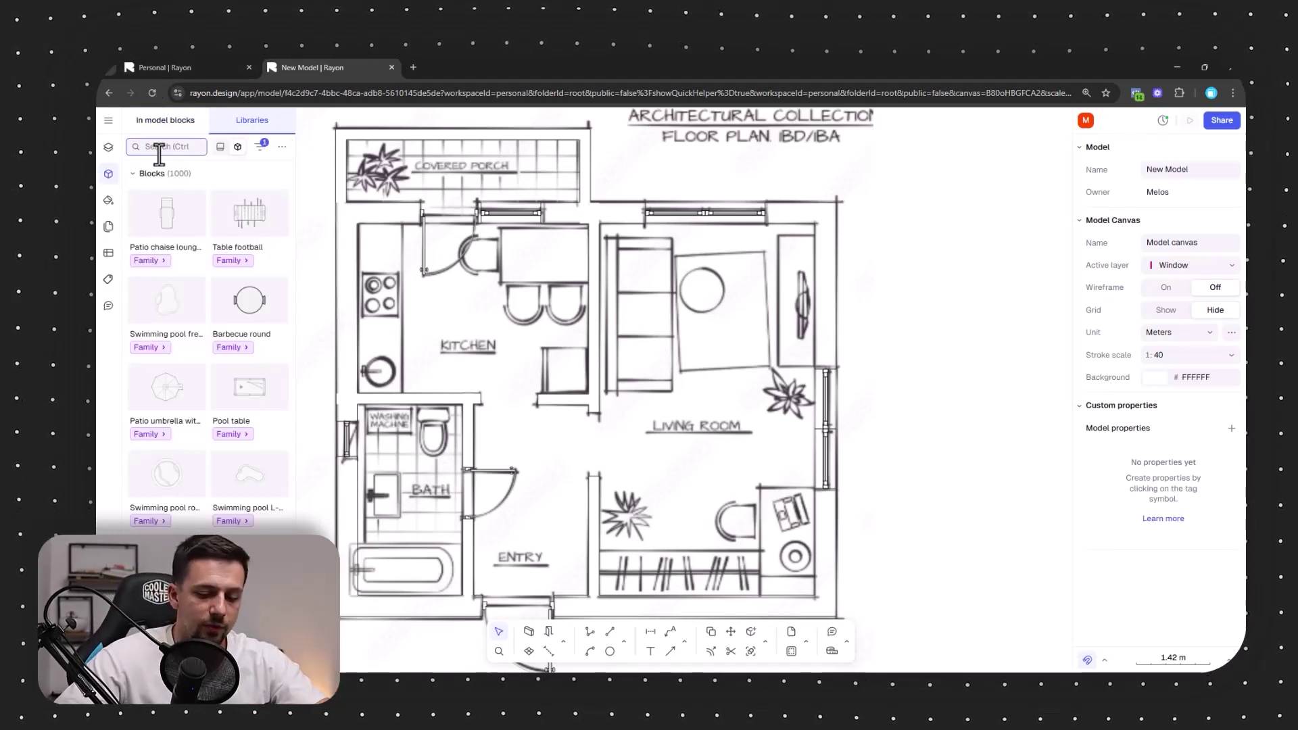
text(triple couch)
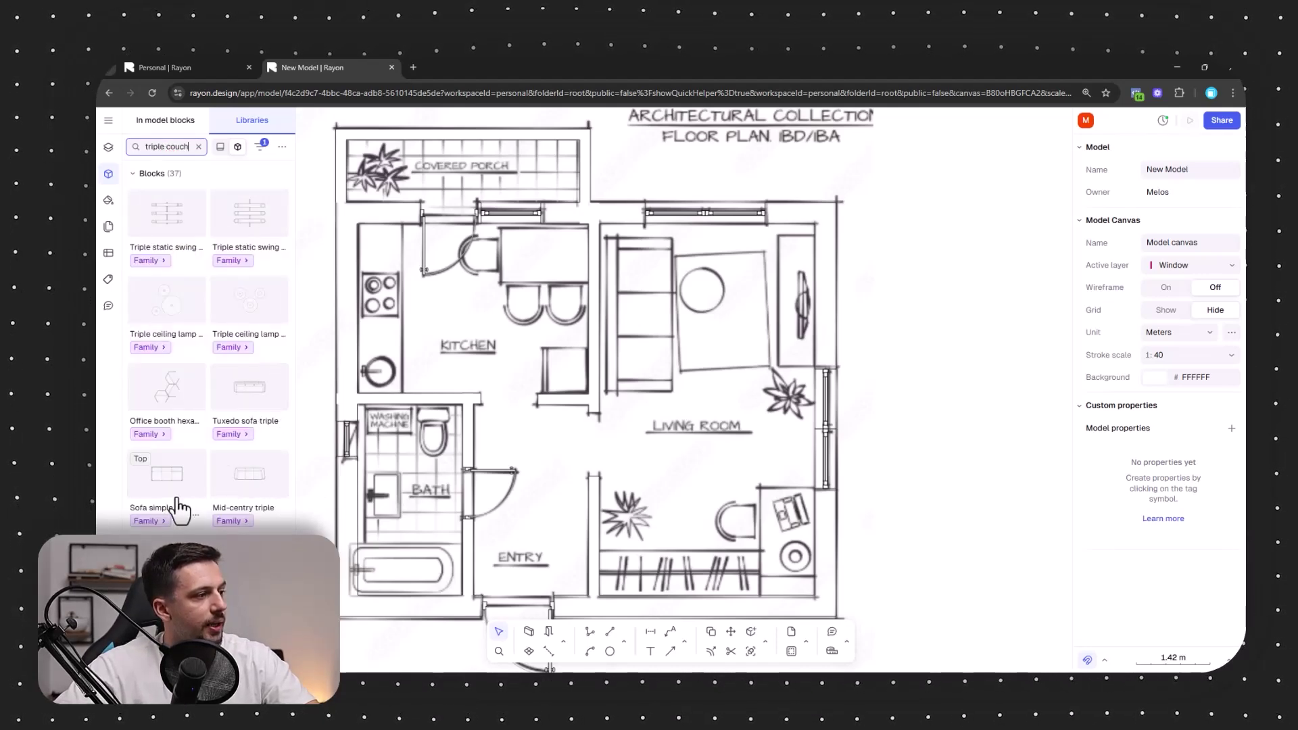
drag(611, 346, 649, 272)
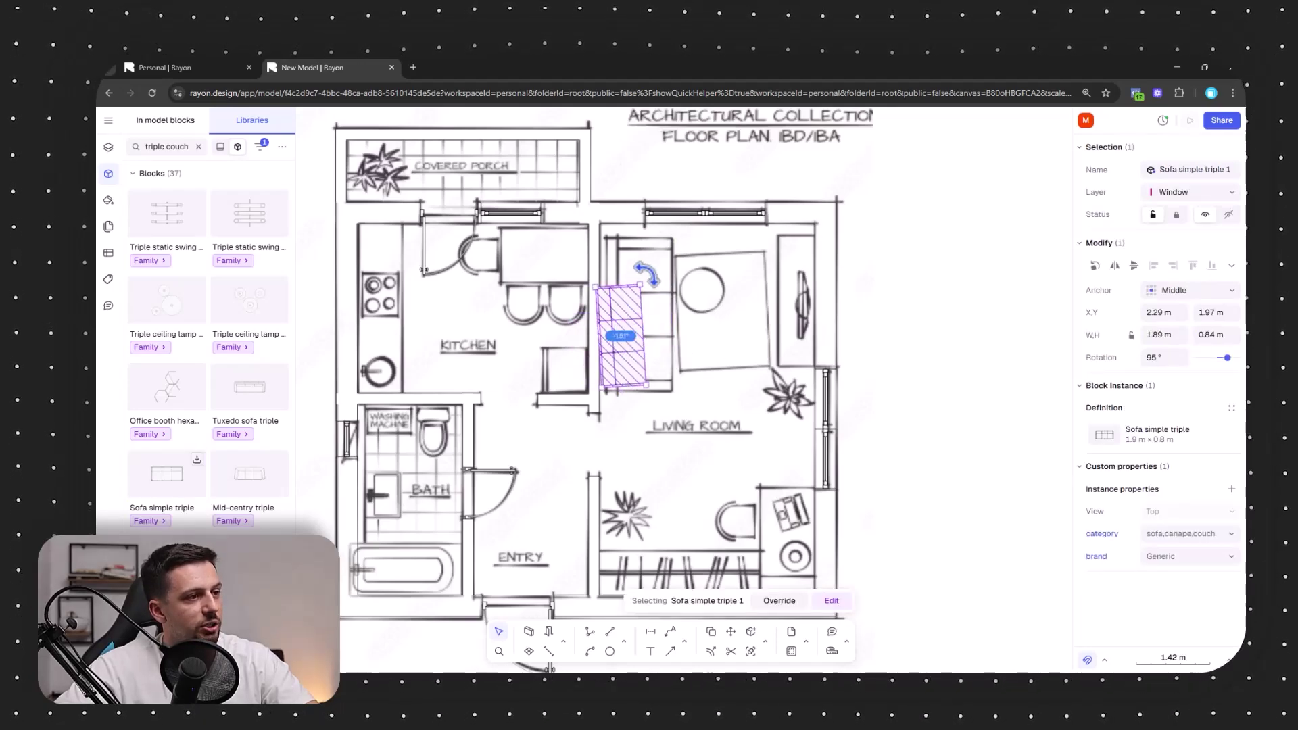
mouse_move(618, 362)
mouse_down()
mouse_move(631, 317)
mouse_move(681, 387)
mouse_up()
click(971, 338)
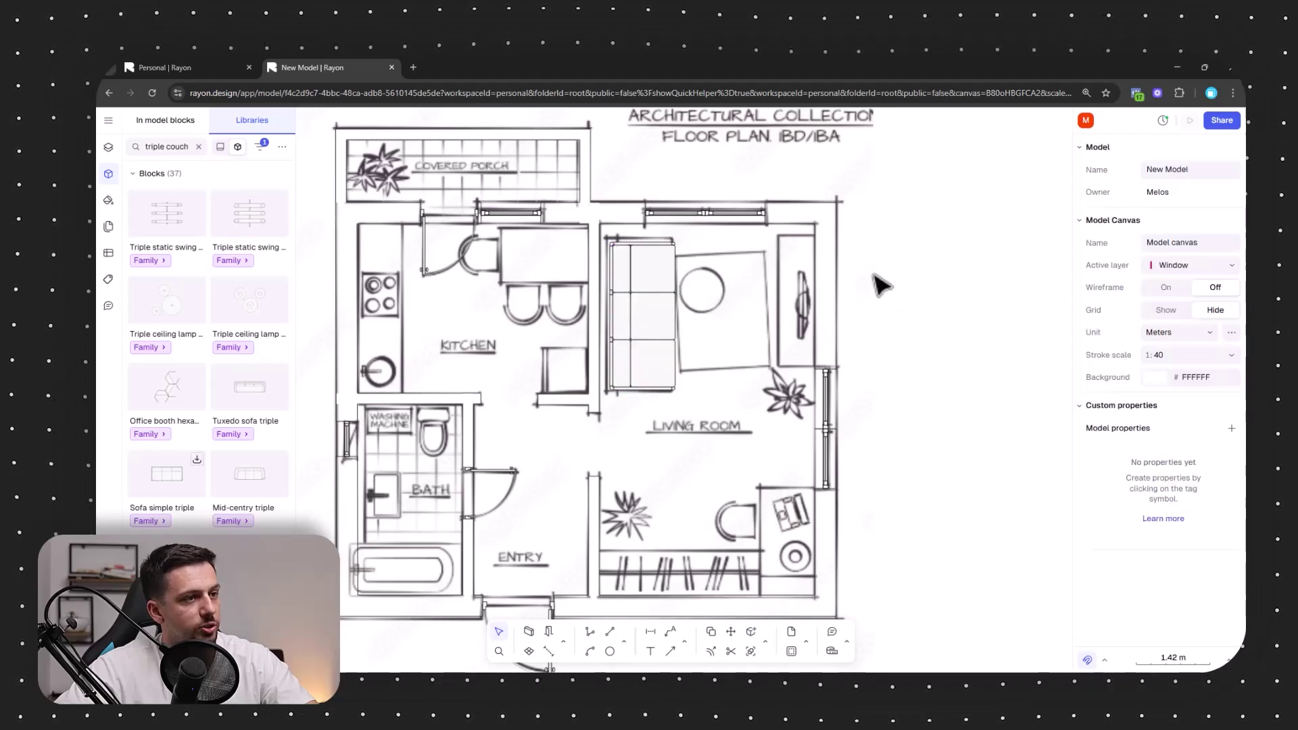
- Search the libraries for "tv" and place a TV entertainment center, rotated -90° and scaled, over the sketched TV unit
click(198, 146)
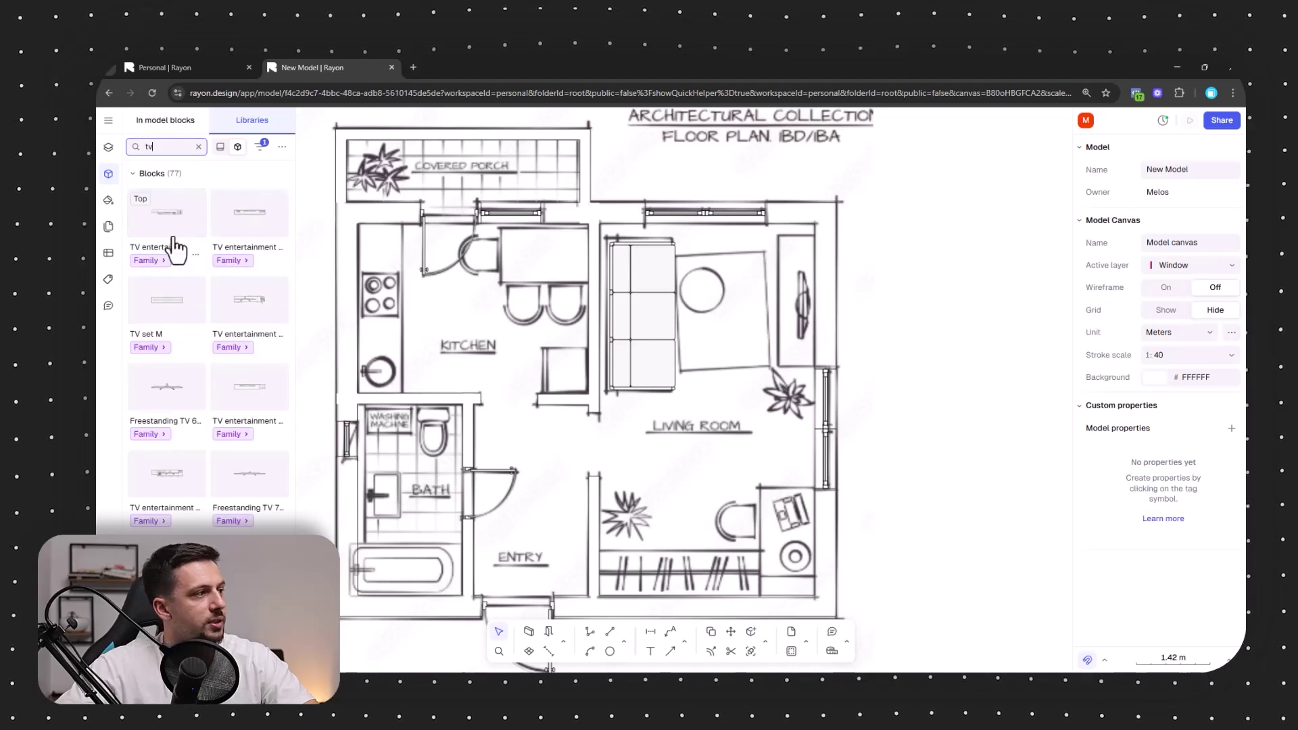
drag(246, 298, 800, 404)
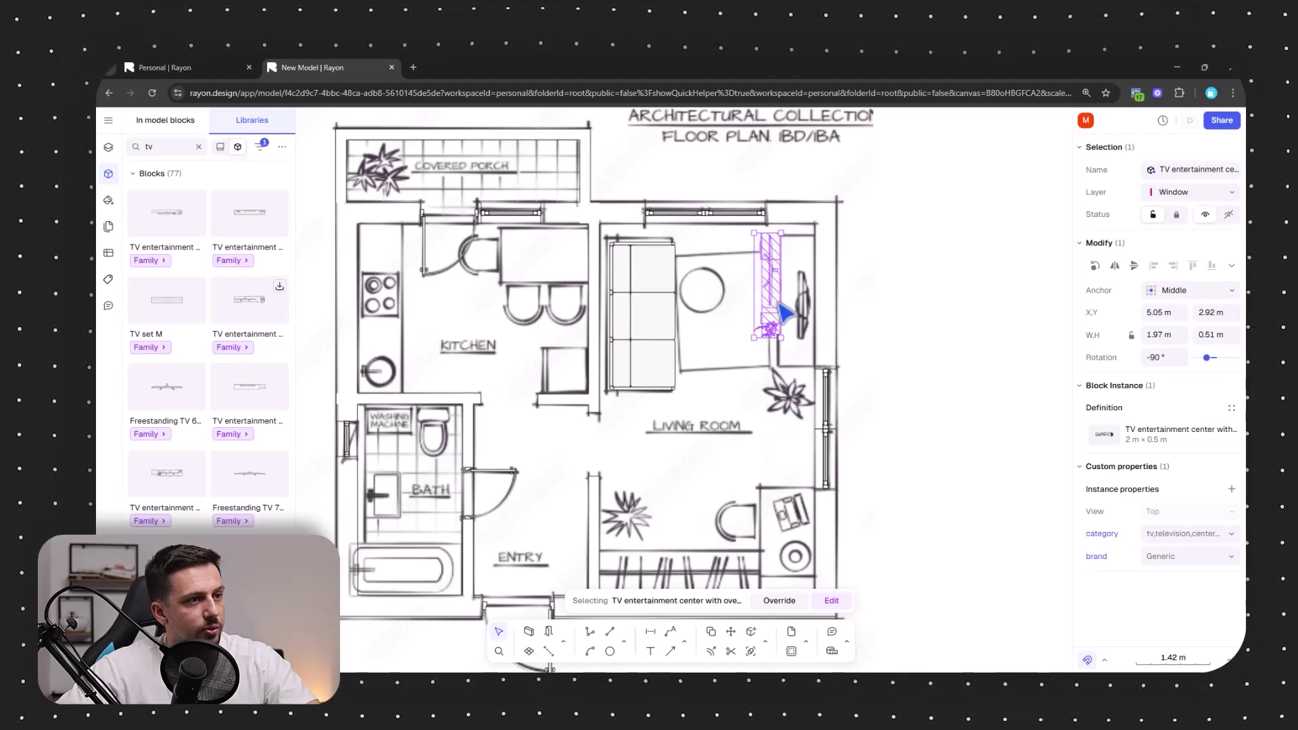
drag(775, 304, 769, 412)
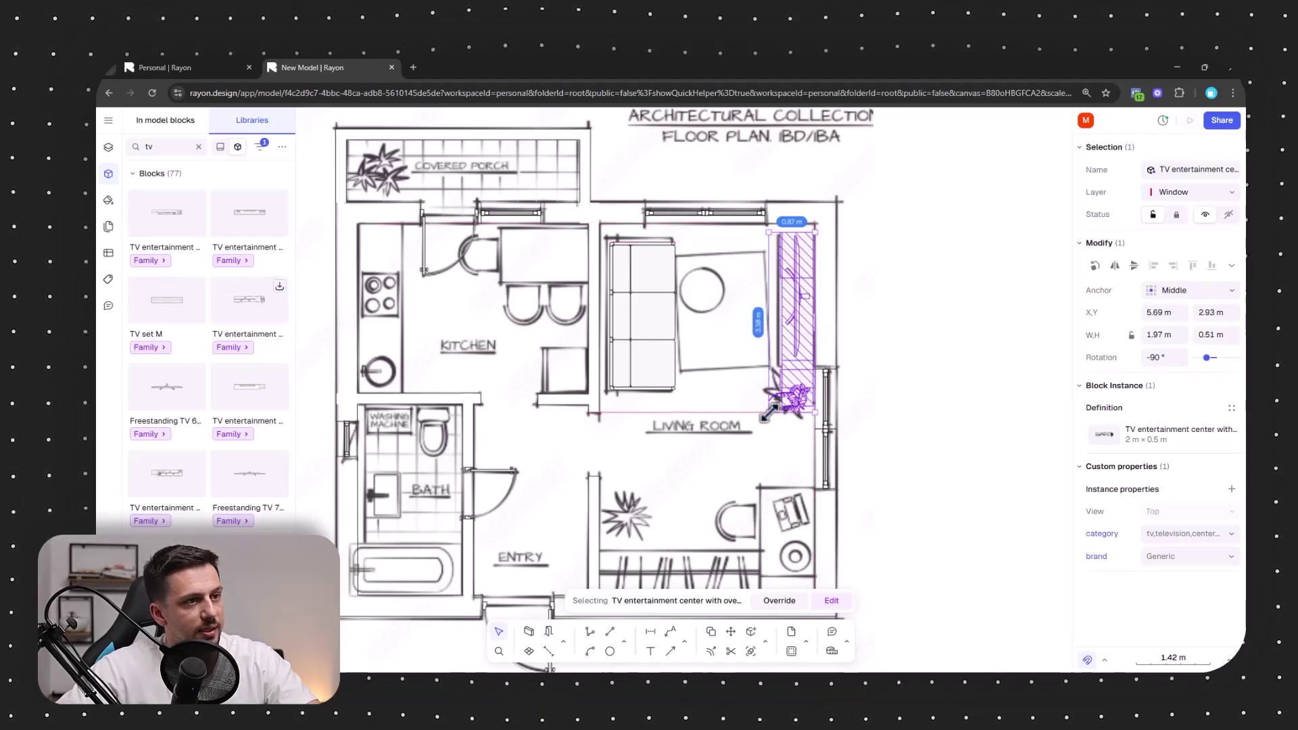
click(944, 351)
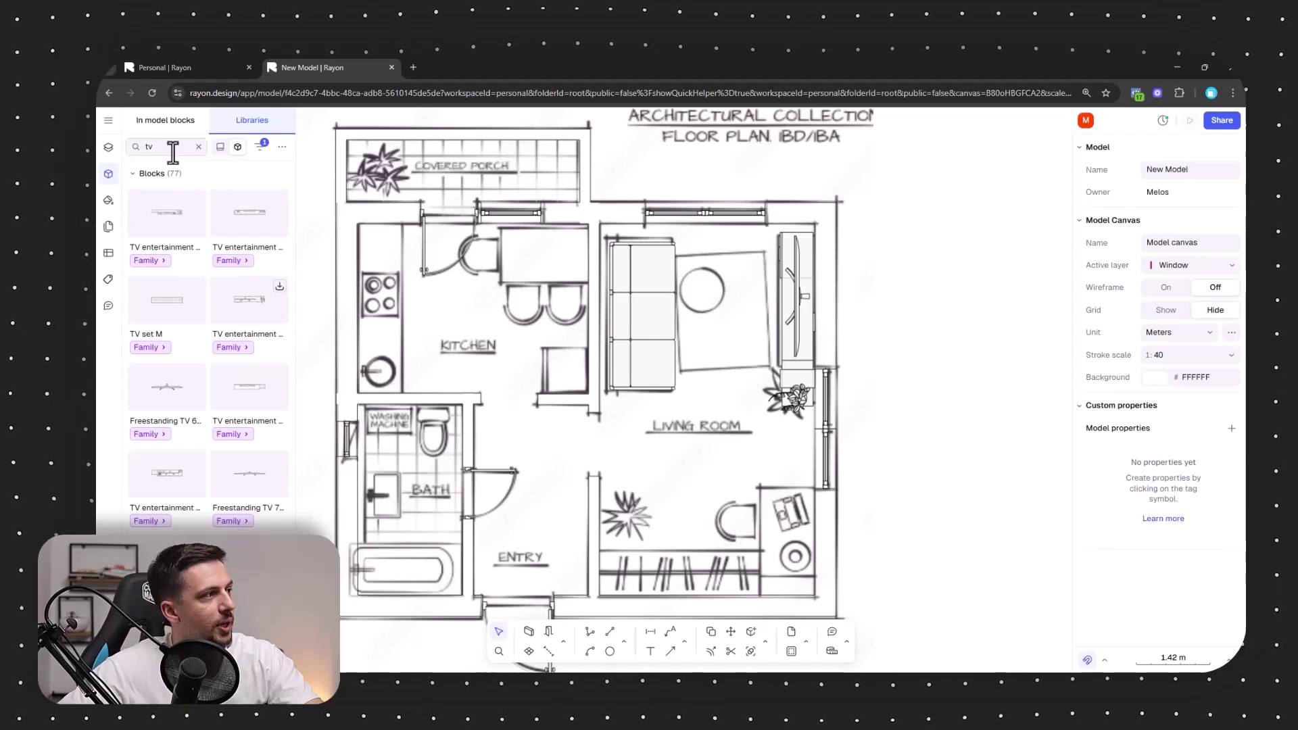
- Search the libraries for "closet" and look through the blocks for one matching the sketched living room wardrobe
text(d)
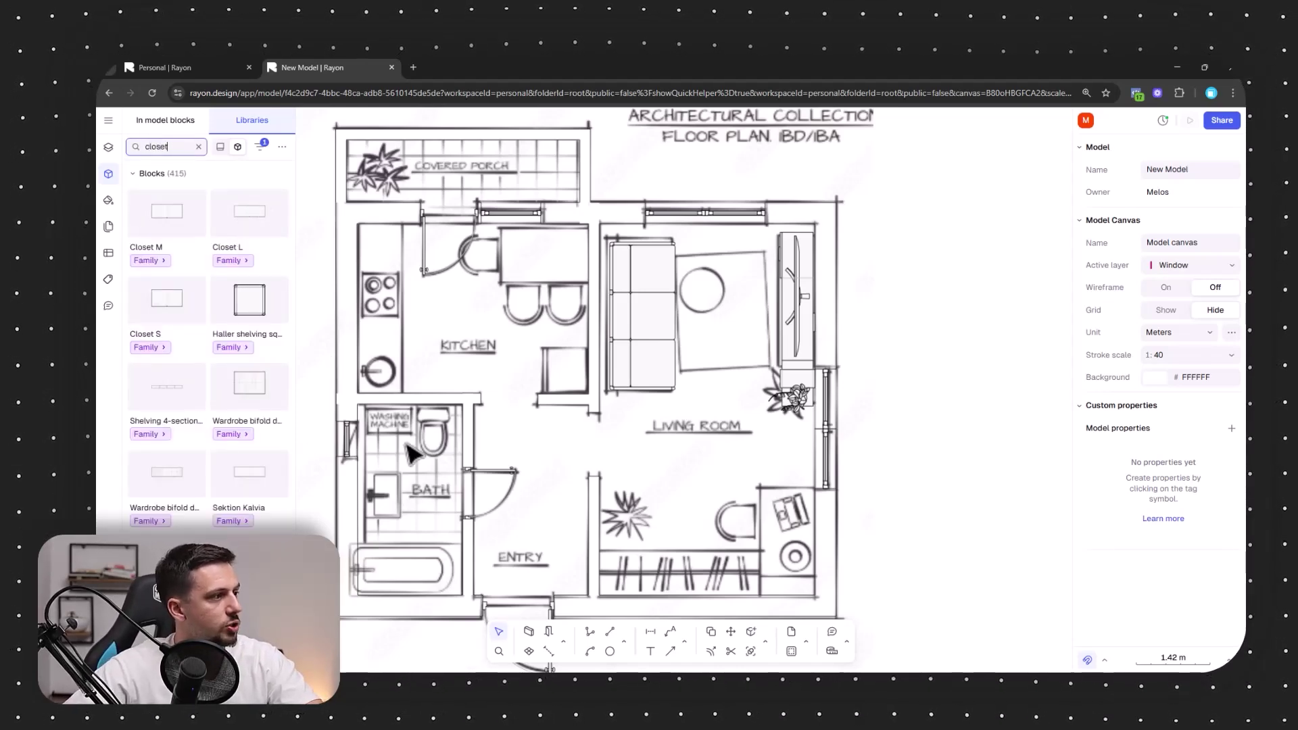
scroll(207, 484, down, 10)
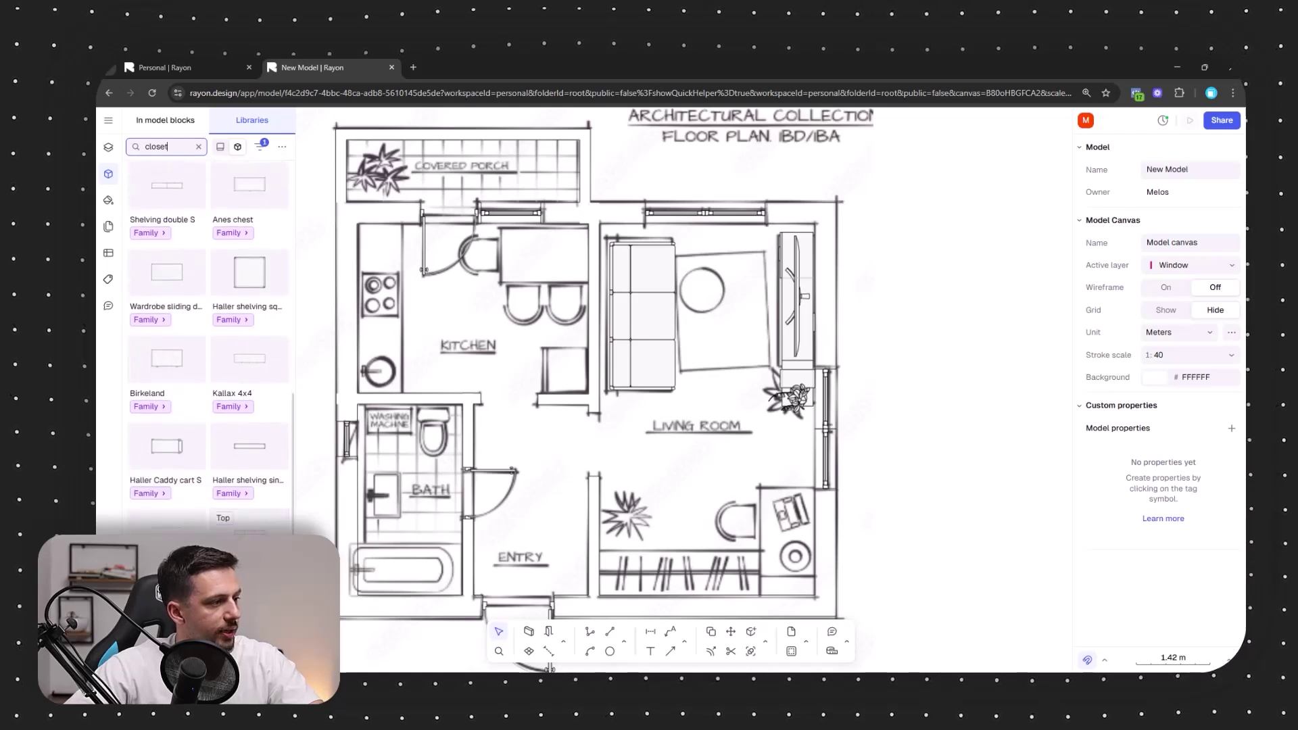
scroll(247, 535, down, 1)
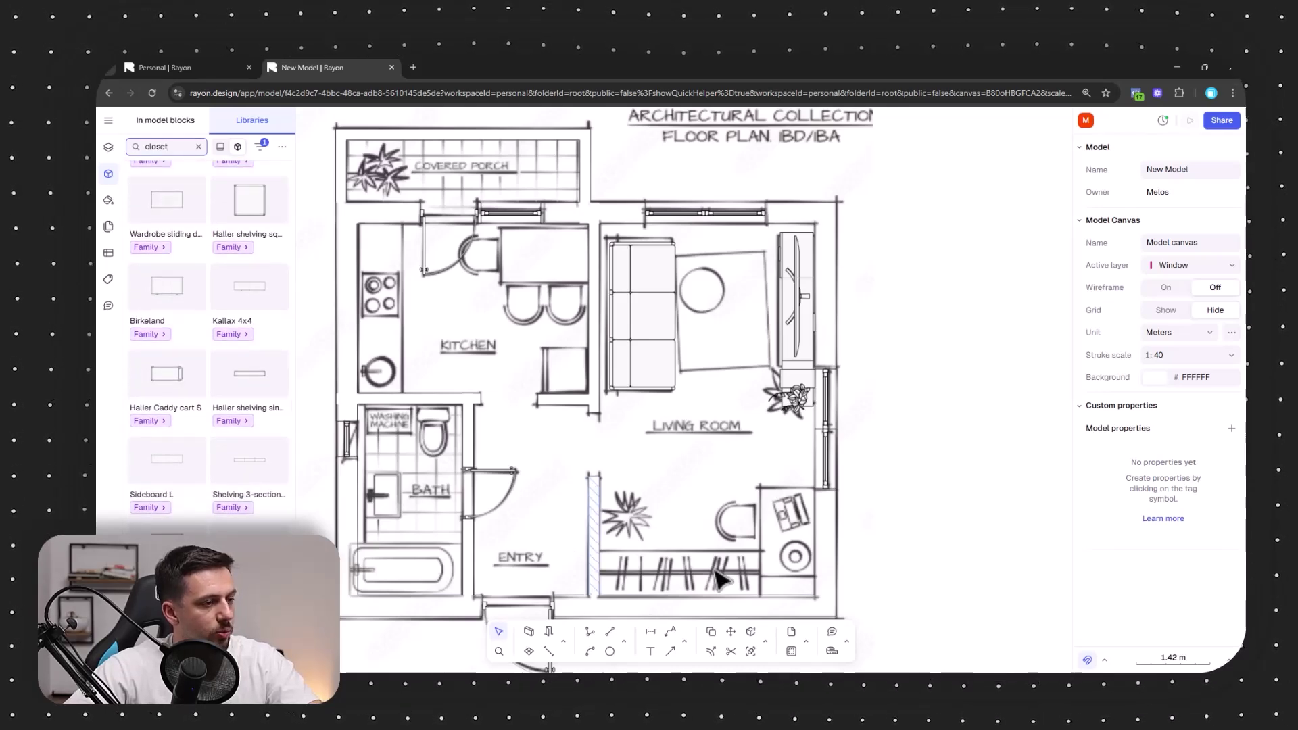
scroll(181, 466, down, 5)
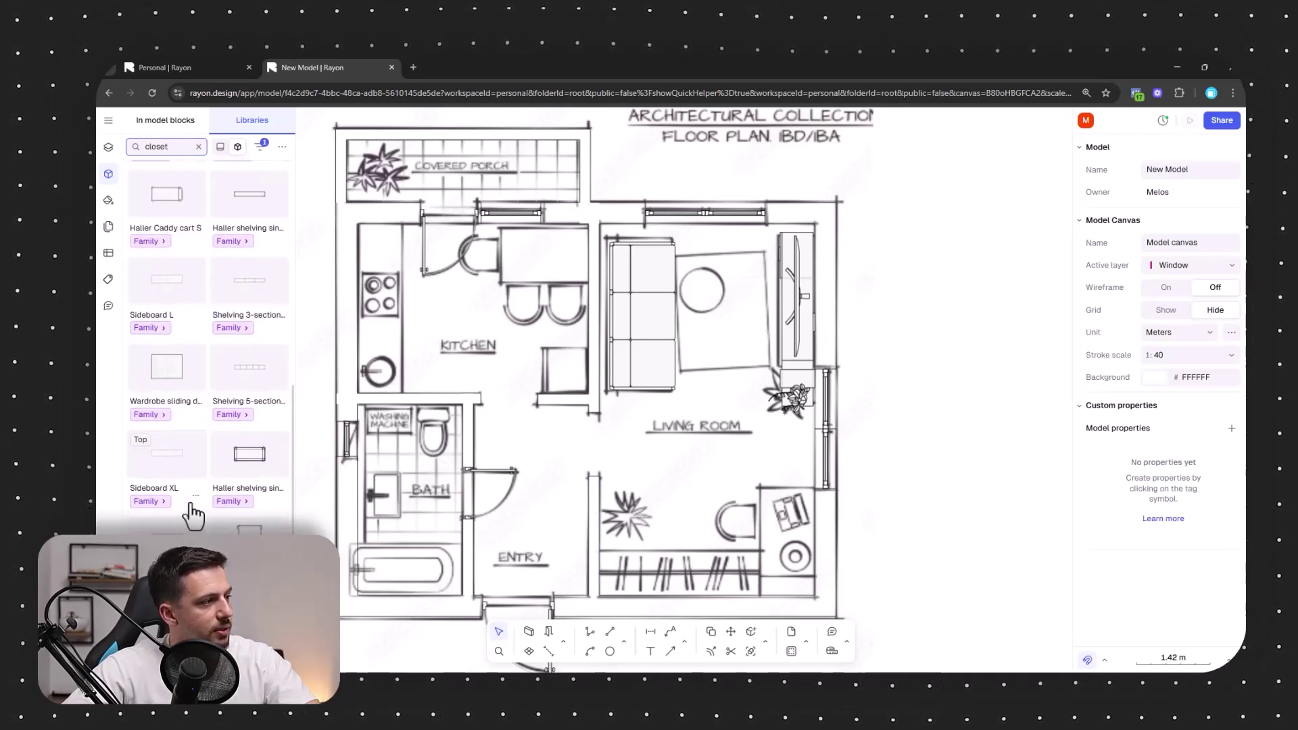
scroll(181, 452, down, 3)
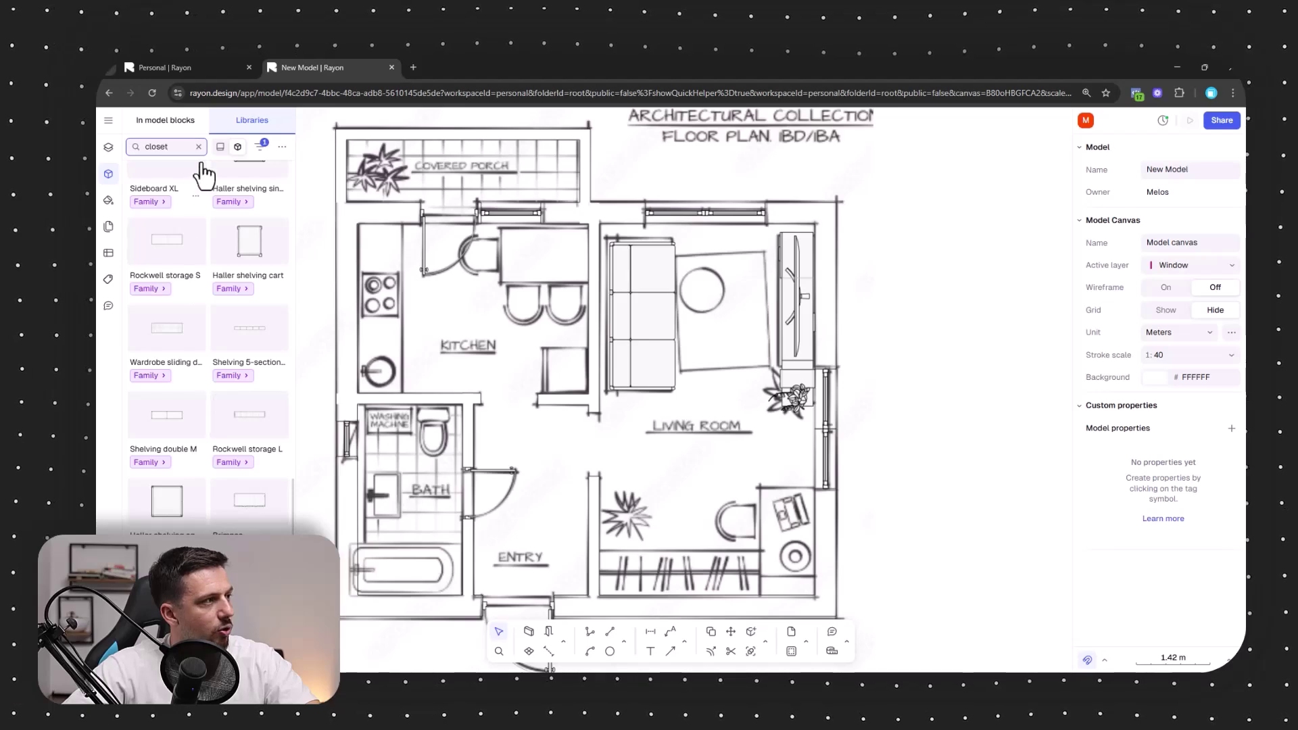
- Search for "wardrobe" and place Wardrobe L, rotated 180° and enlarged to about 3.11 m wide, over the sketched living room wardrobe
text(wardrobe)
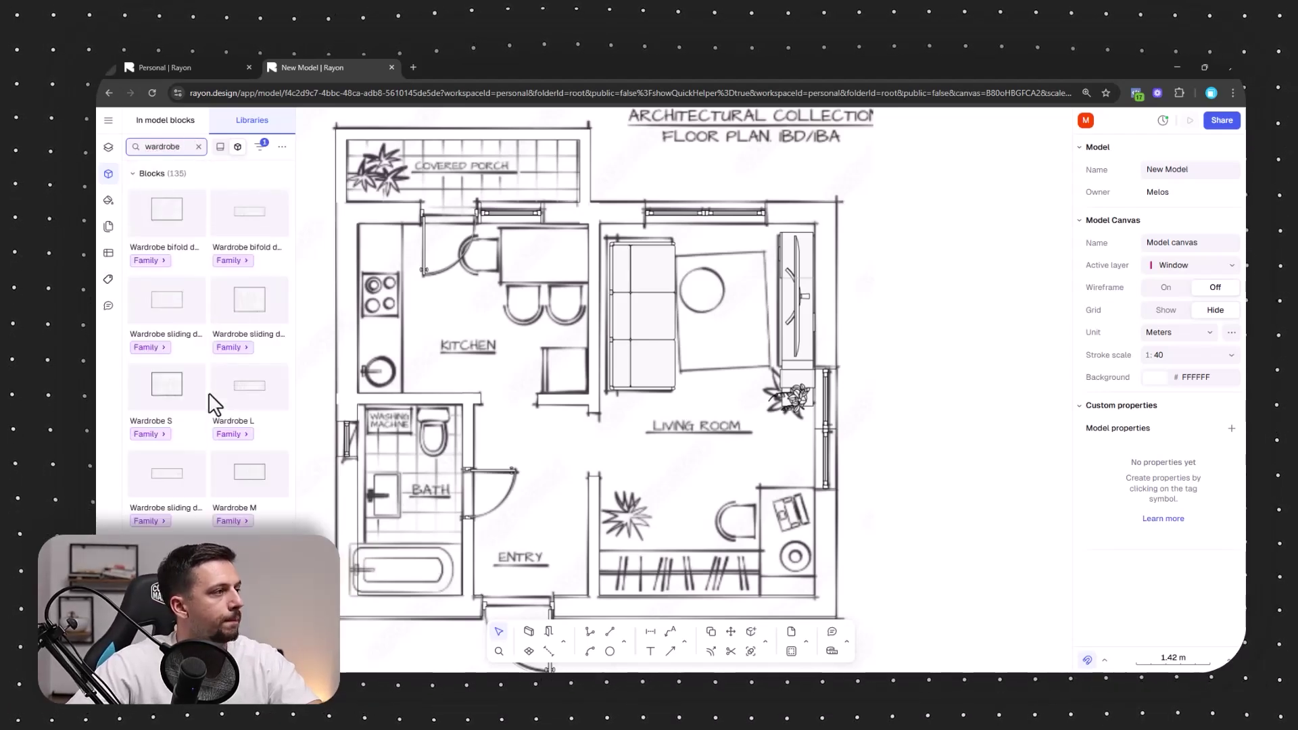
drag(230, 391, 667, 555)
drag(210, 456, 637, 590)
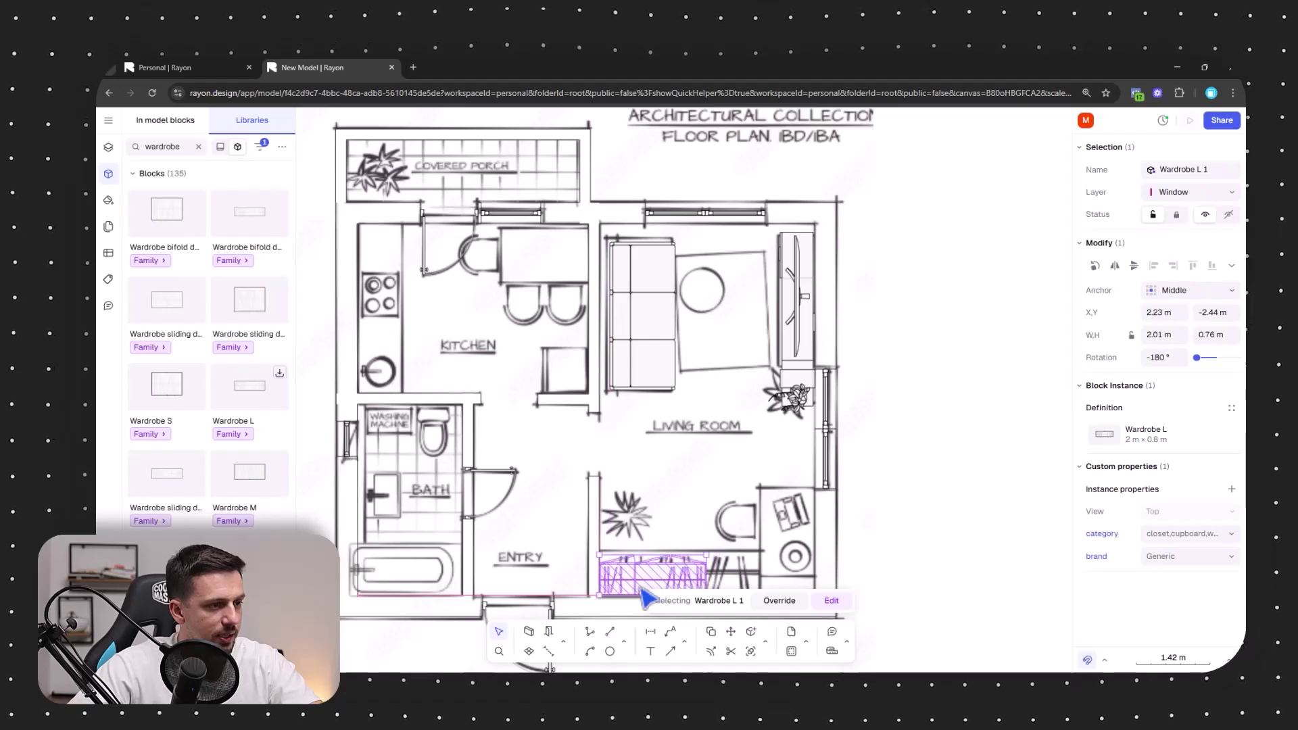
drag(707, 554, 765, 537)
click(853, 507)
middle_drag(842, 487, 832, 385)
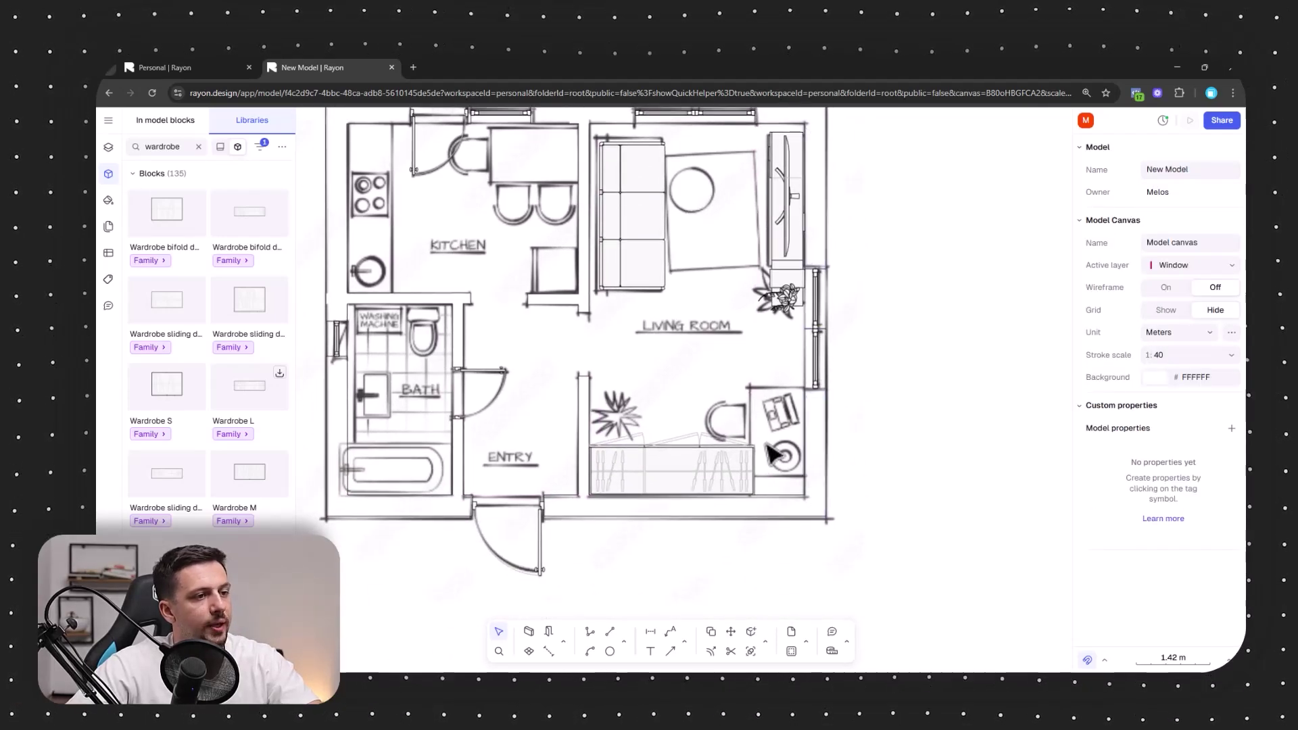
- Fine-tune the wardrobe's scale so its side meets the edge of the sketched desk
scroll(766, 444, up, 5)
click(737, 455)
drag(743, 415, 737, 425)
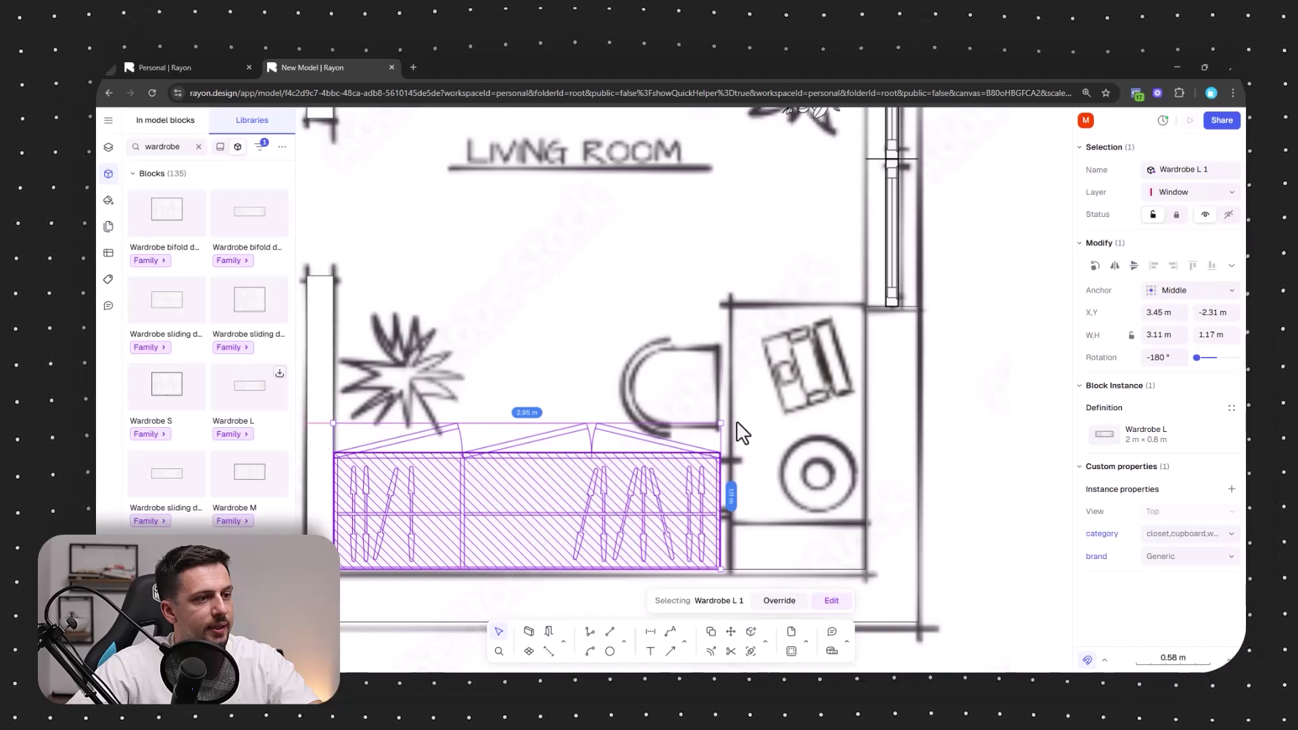
scroll(727, 433, up, 5)
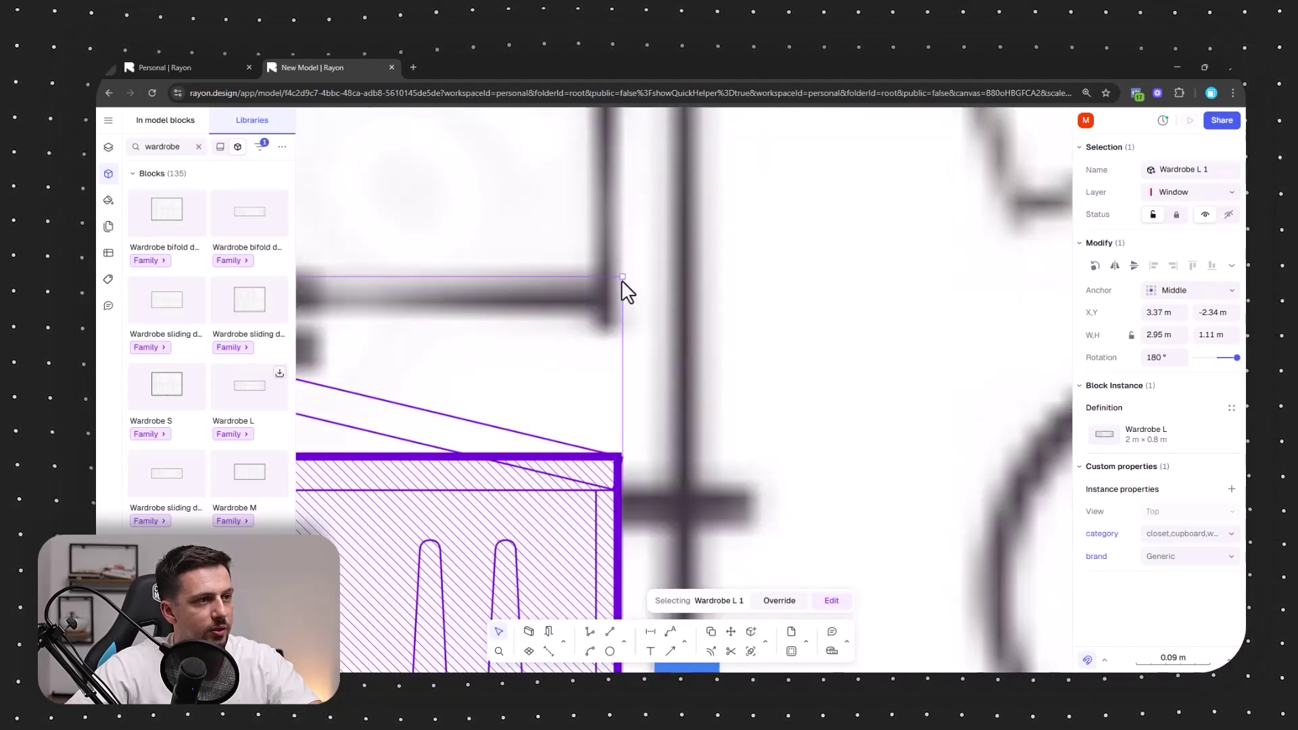
drag(622, 274, 684, 221)
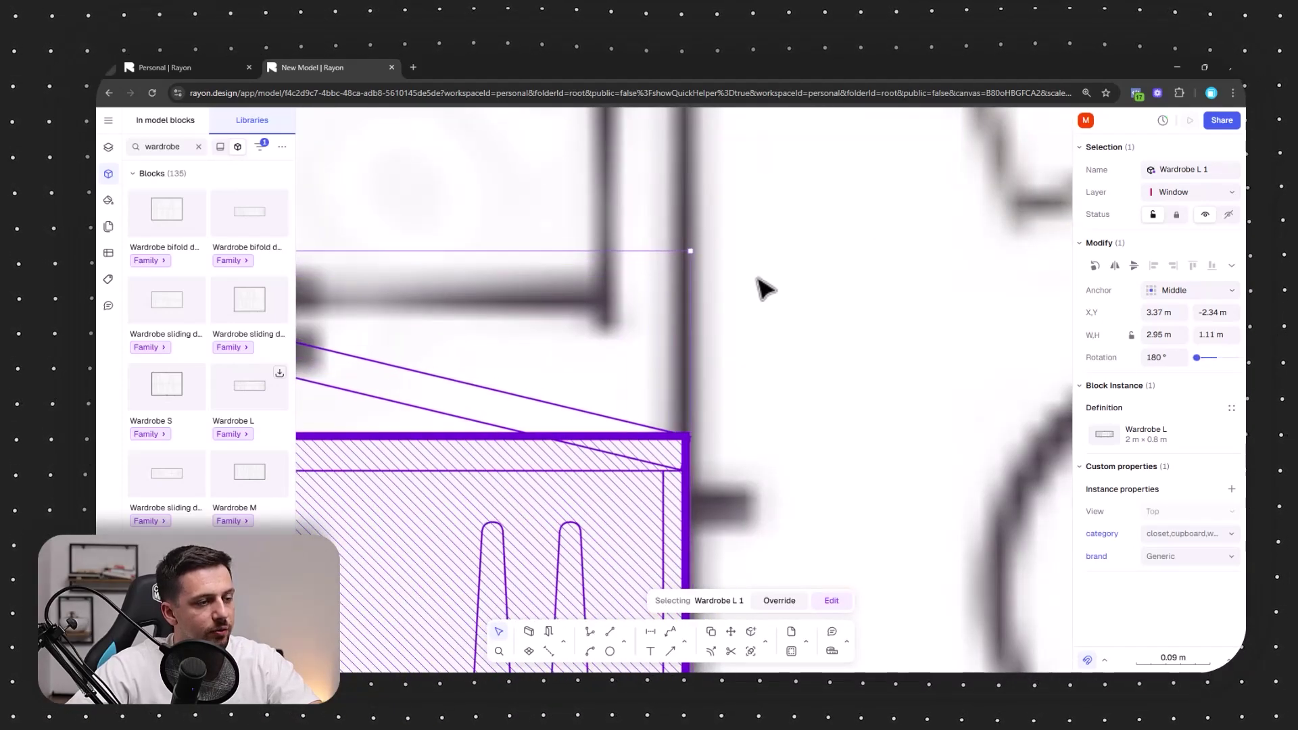
scroll(832, 350, down, 5)
click(1012, 368)
click(624, 429)
click(1009, 349)
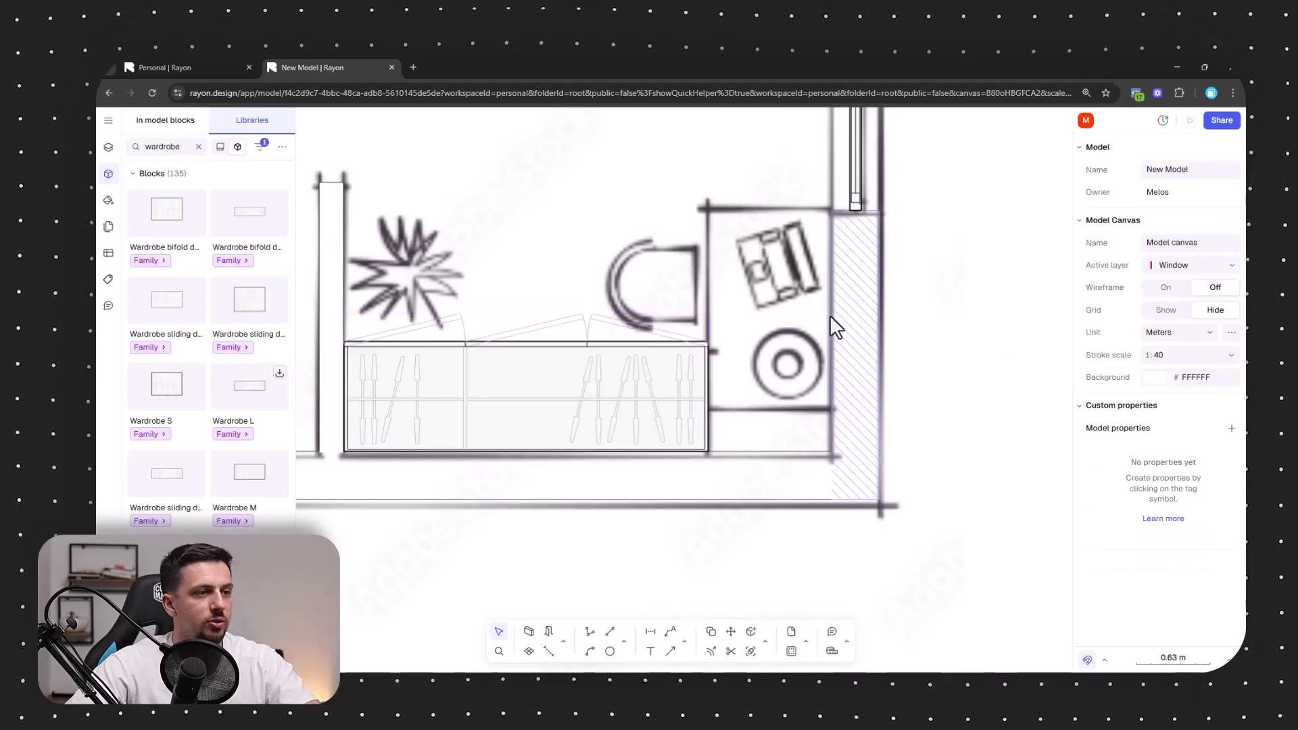
- Search for "desk" and place MedaMorph desk, rotated 90° and enlarged, over the sketched desk beside the wardrobe
middle_drag(835, 318, 845, 398)
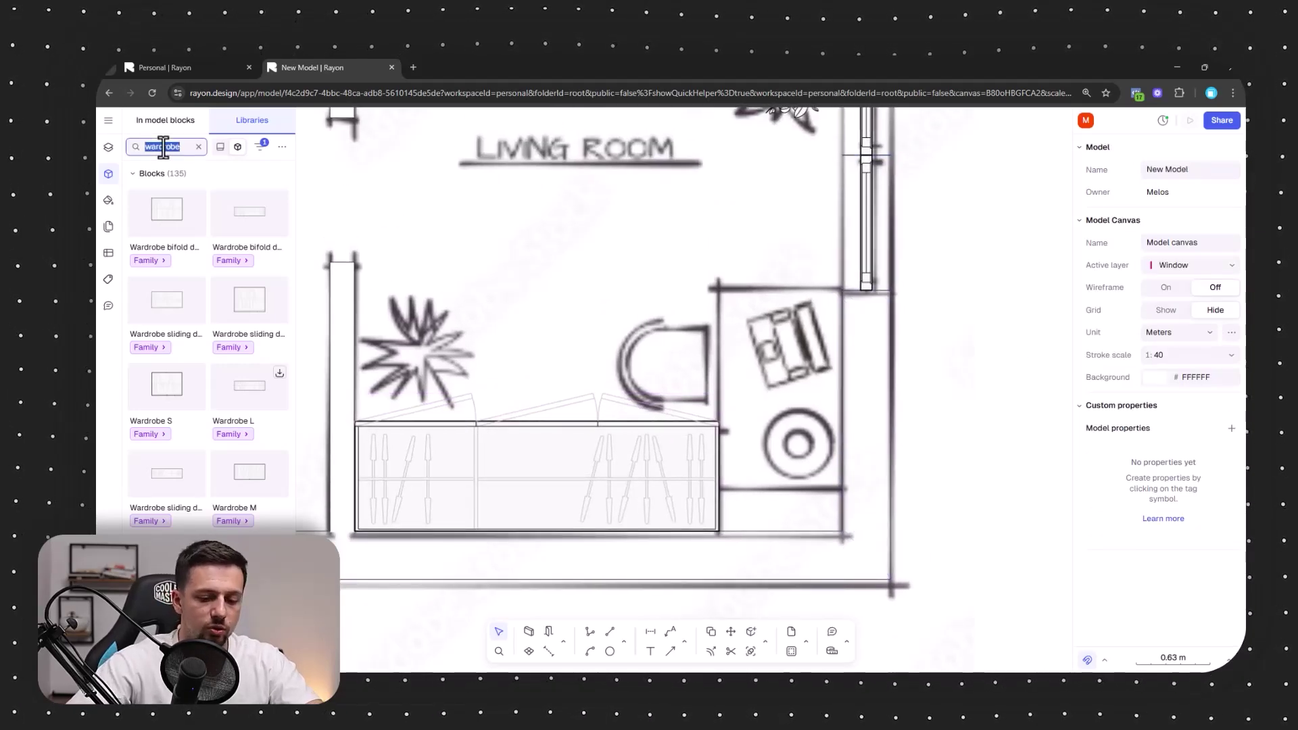
text(desk)
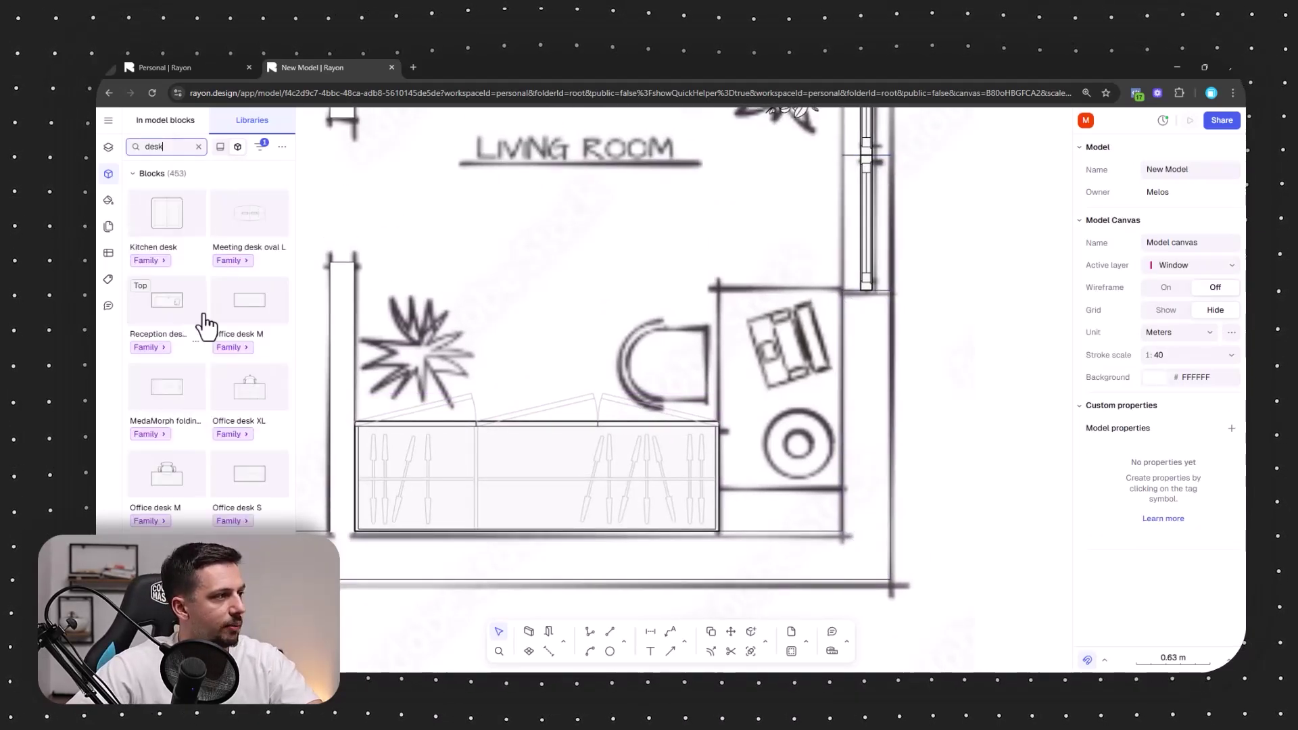
scroll(255, 365, down, 2)
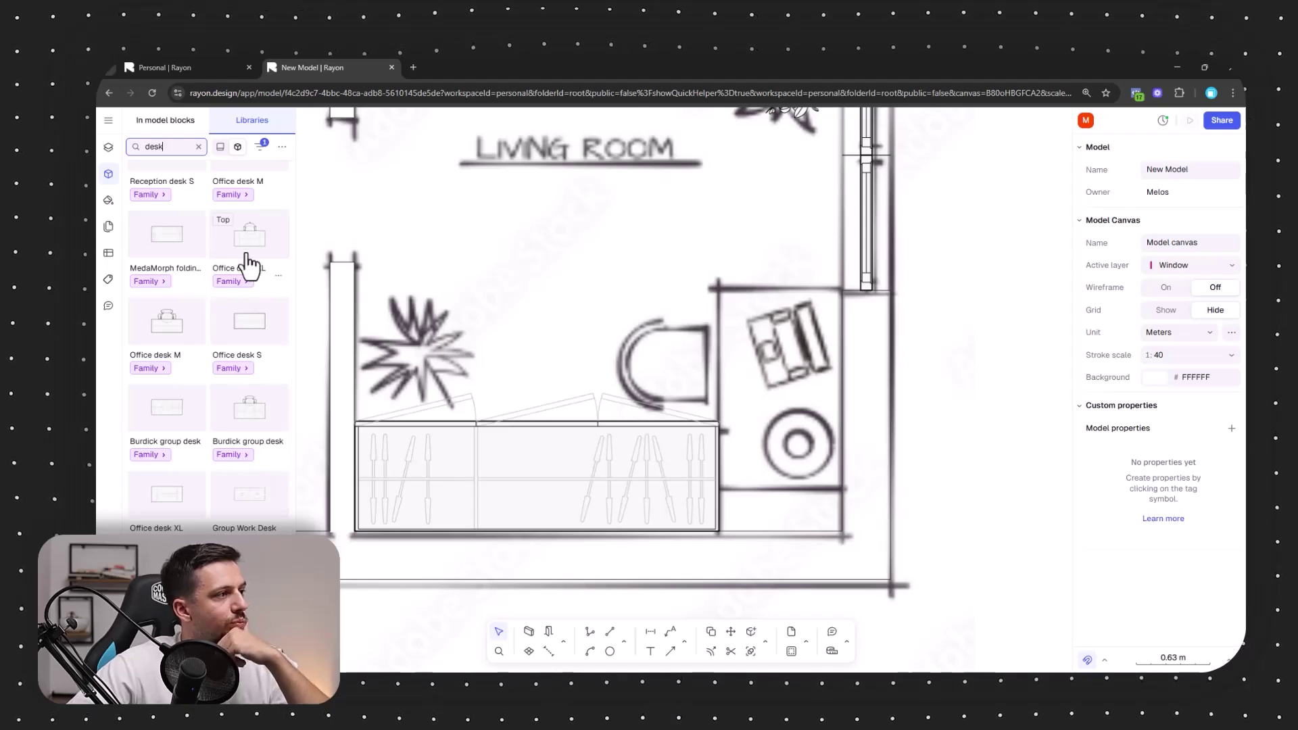
scroll(260, 439, down, 2)
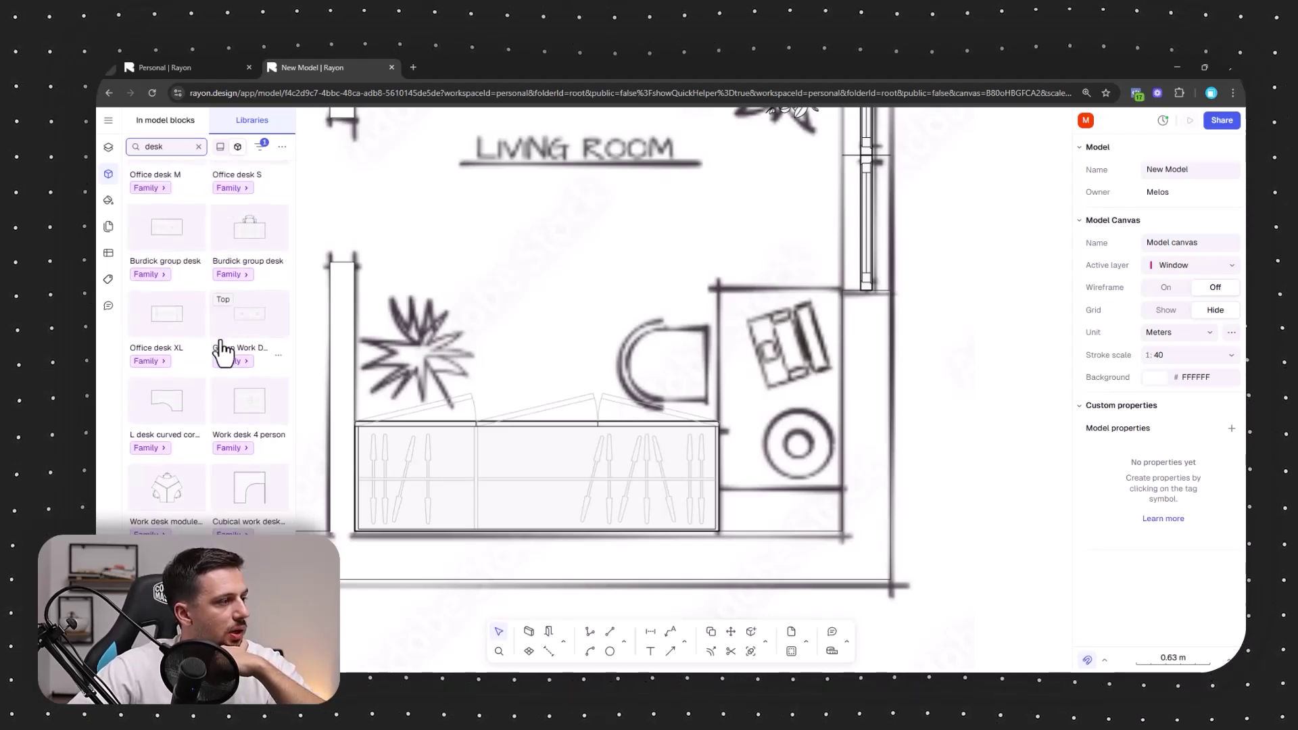
scroll(220, 348, down, 4)
scroll(210, 348, down, 3)
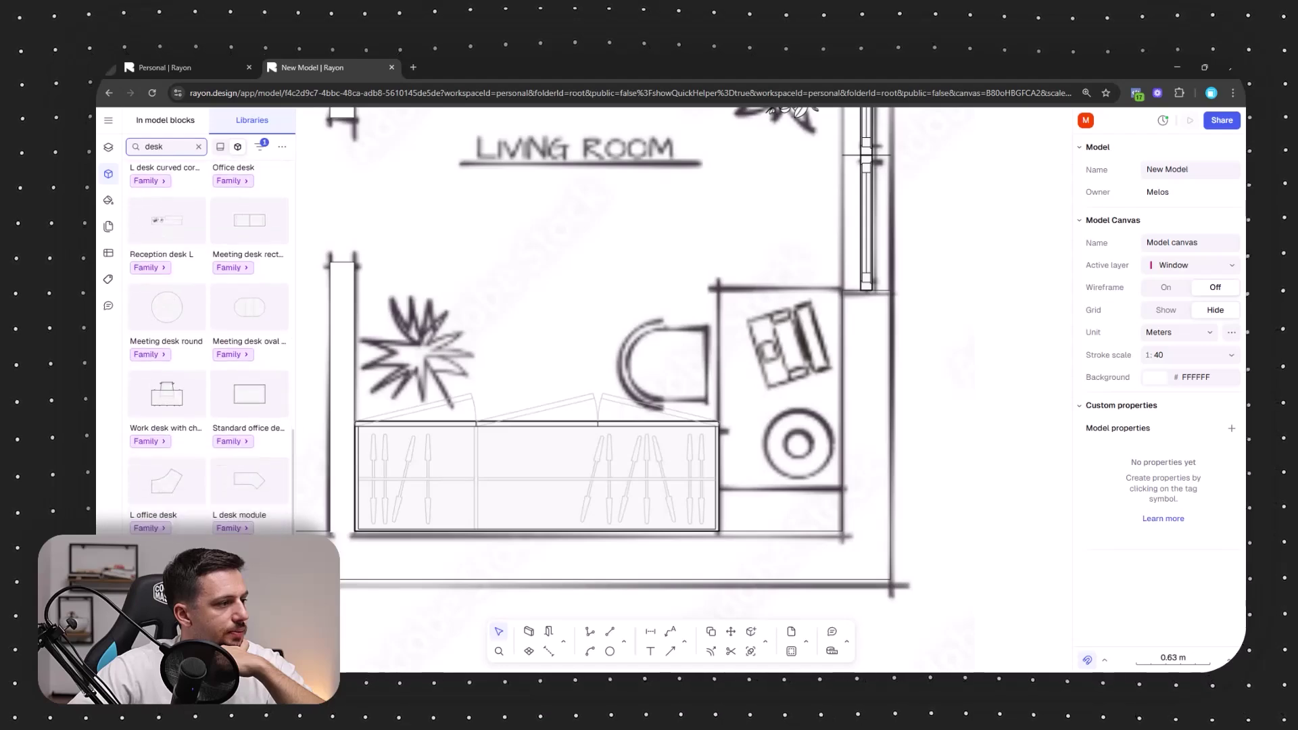
scroll(210, 339, down, 2)
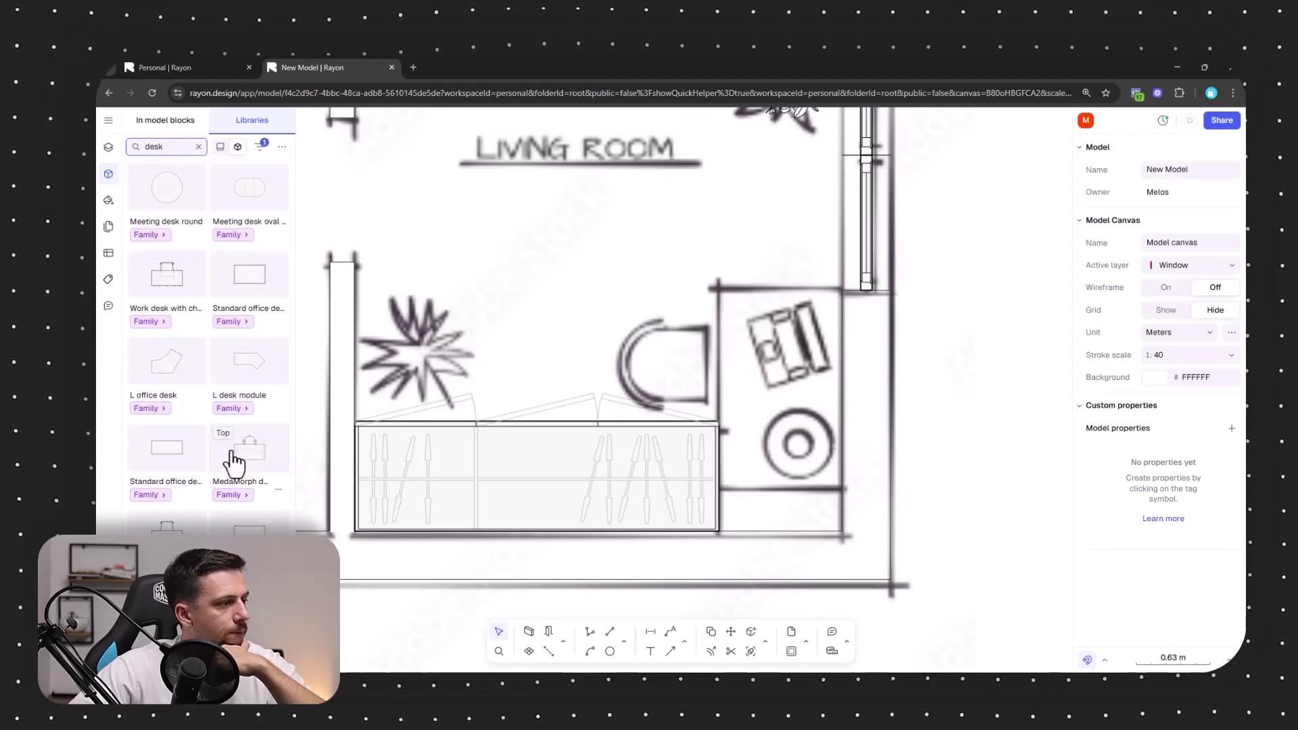
drag(247, 450, 593, 507)
drag(666, 368, 761, 274)
drag(762, 377, 778, 448)
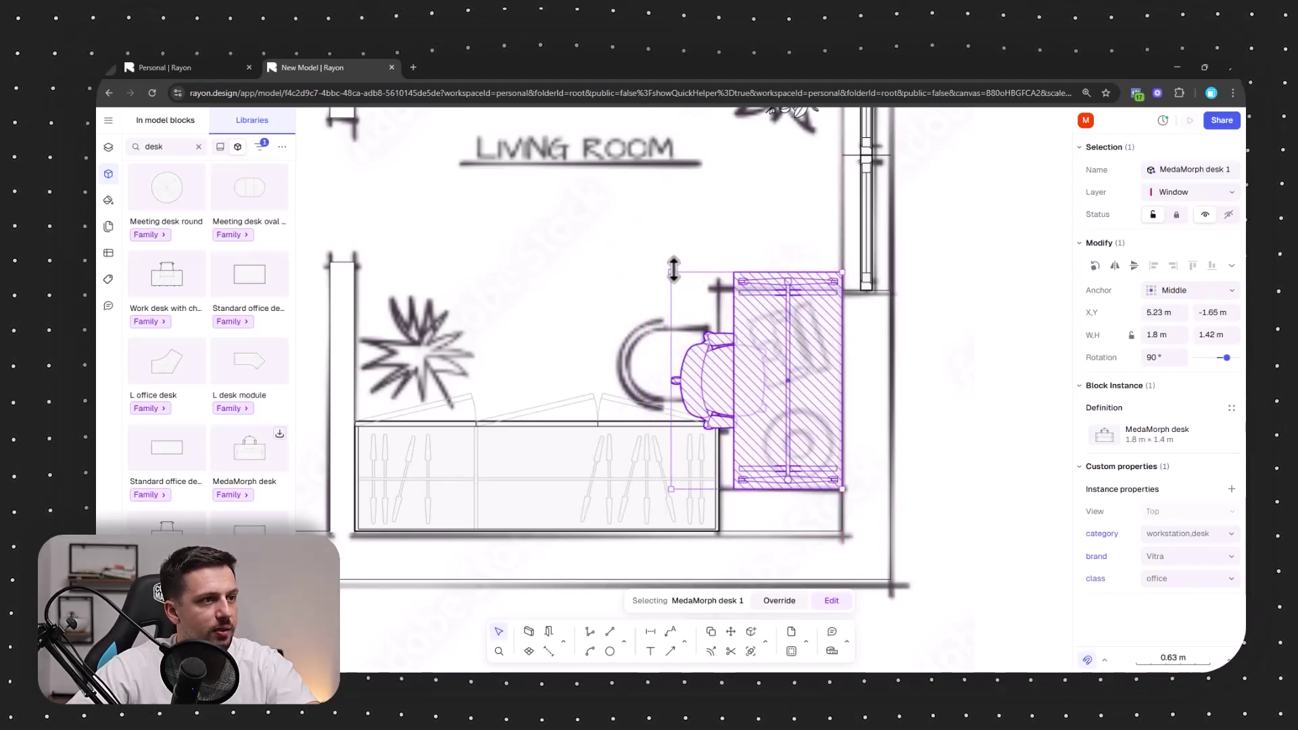
drag(670, 269, 645, 238)
key(Escape)
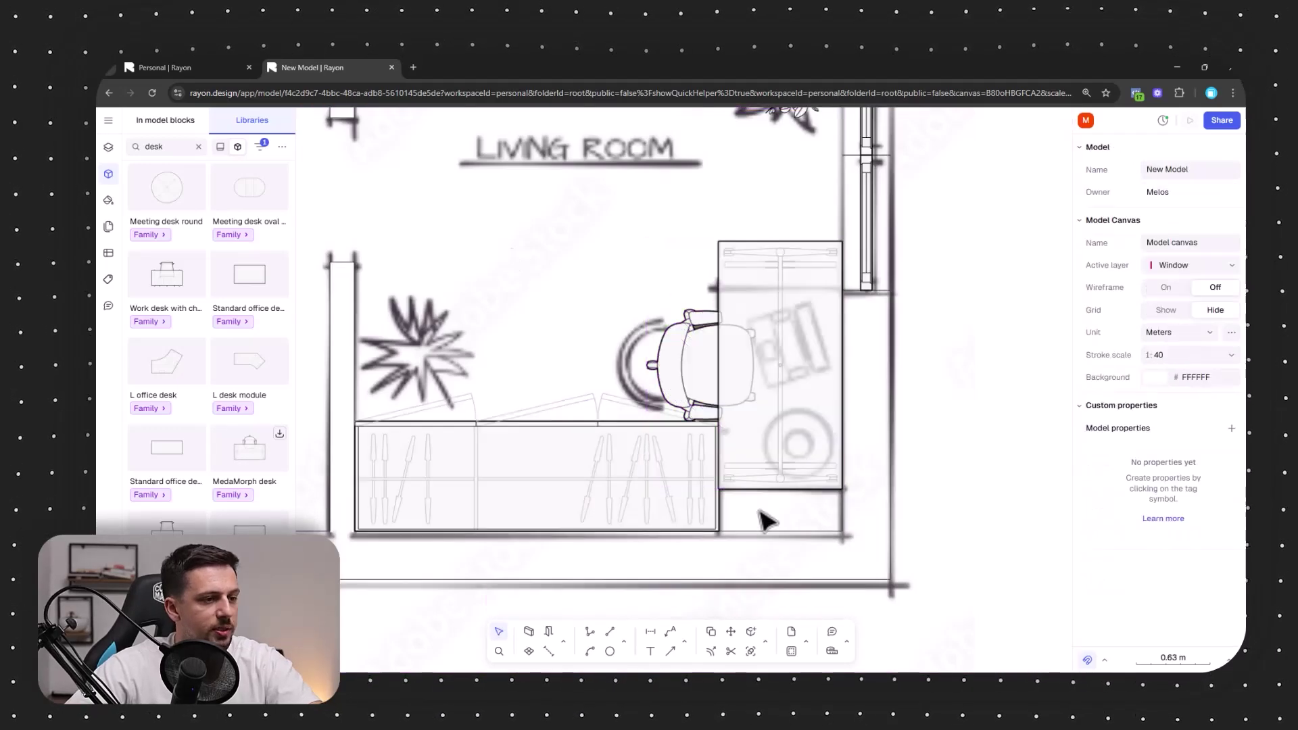
- Draw a rectangle about 1 m wide filling the gap between the desk's lower end and the room's bottom wall
click(625, 643)
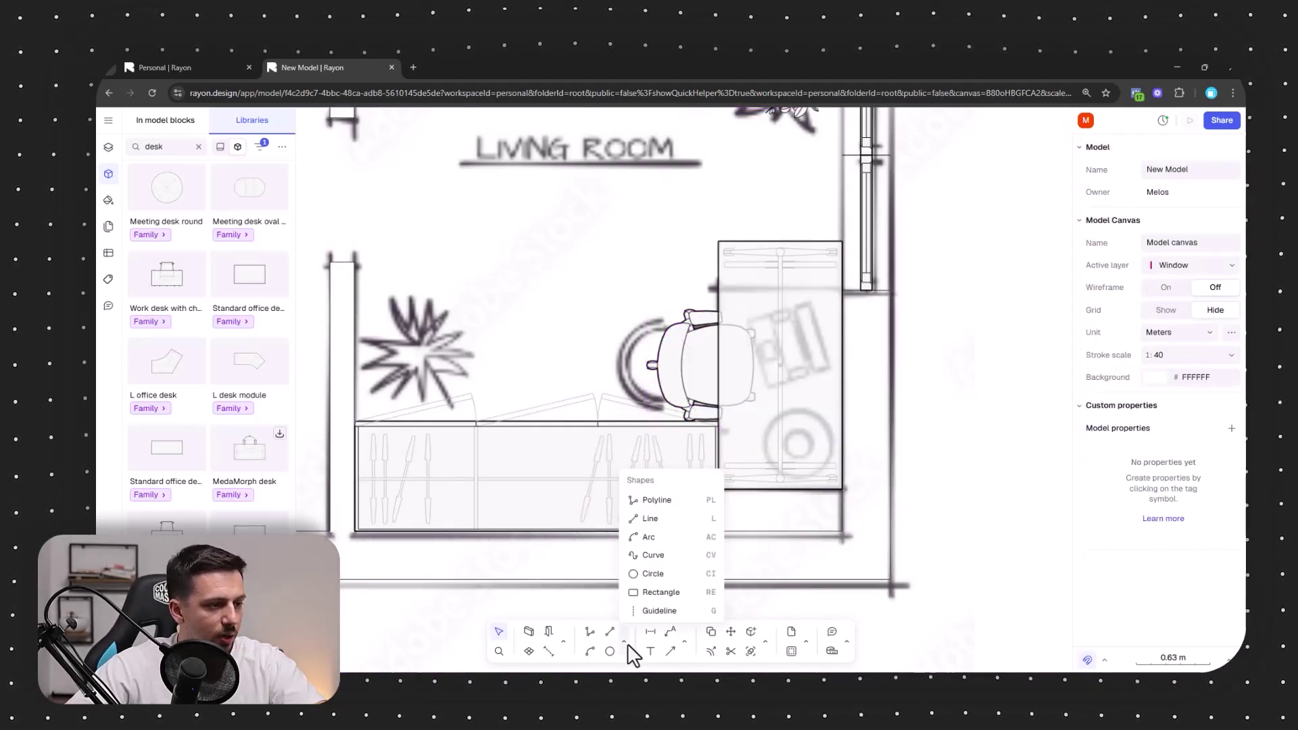
click(659, 592)
click(719, 488)
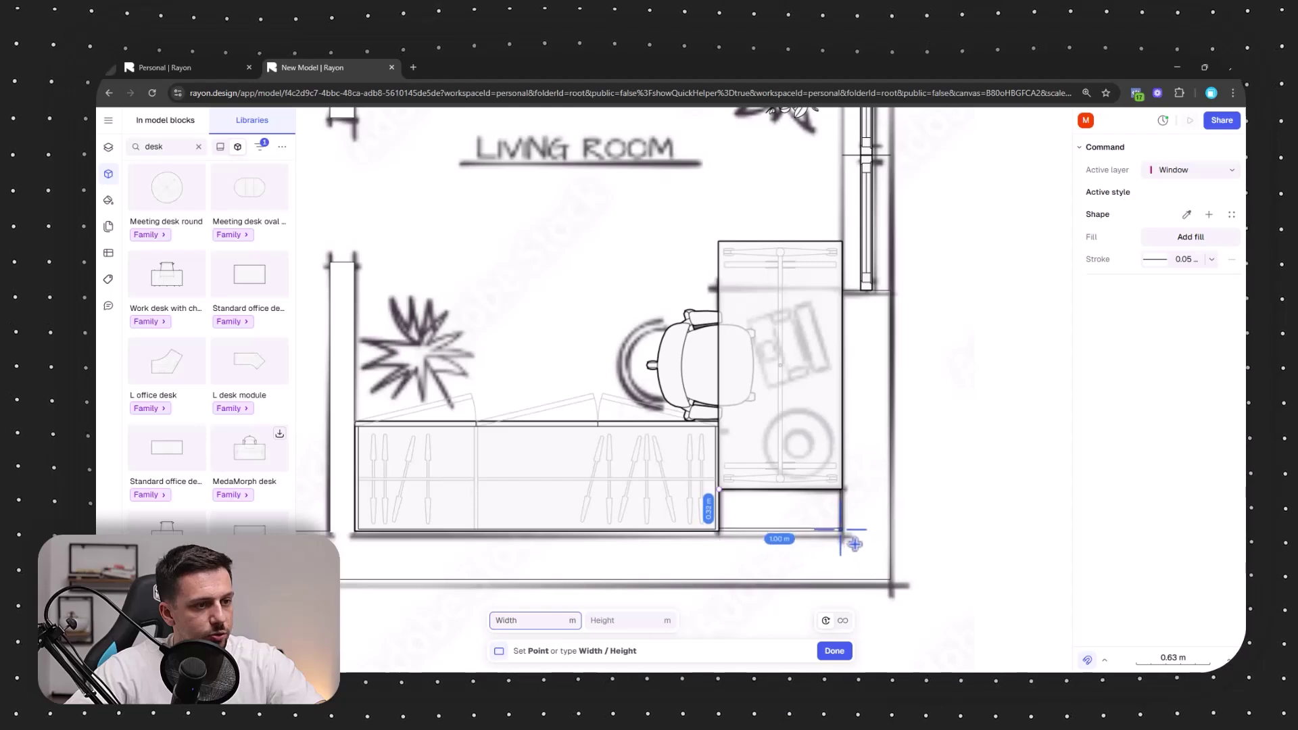
scroll(854, 543, up, 5)
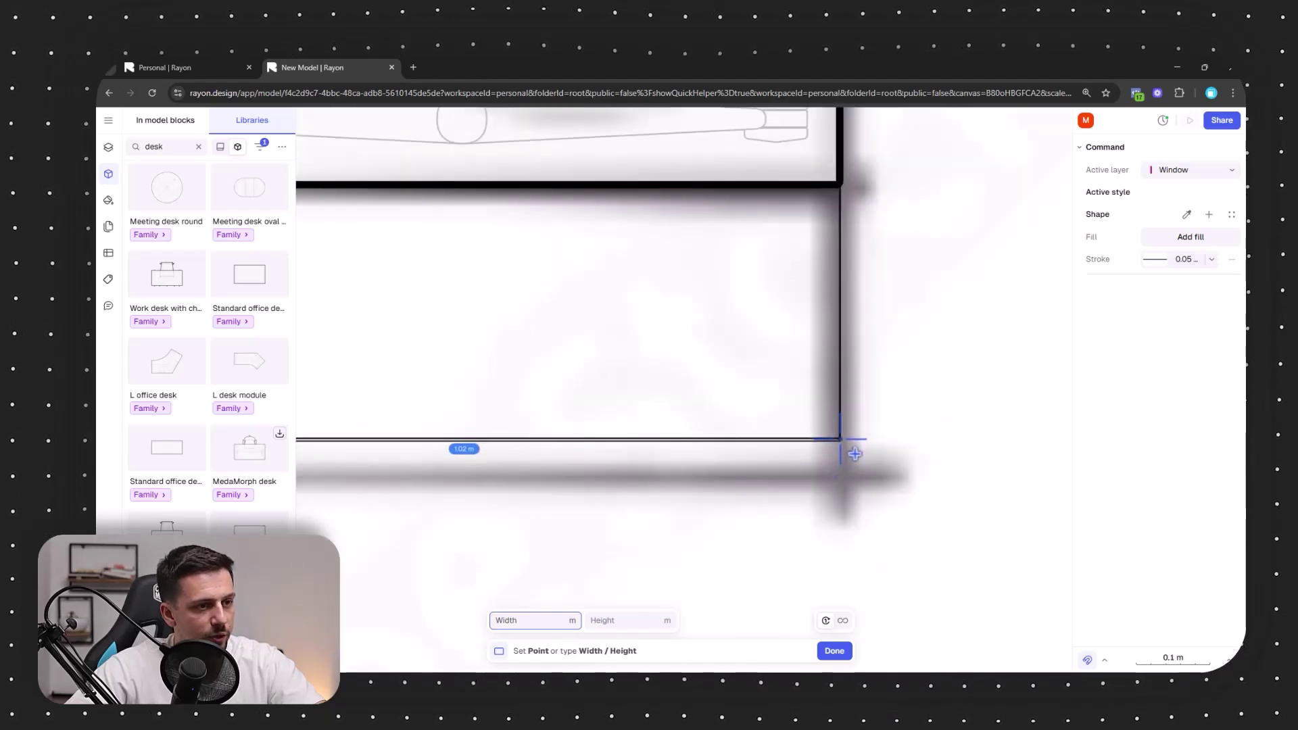
click(853, 452)
scroll(839, 451, down, 8)
click(836, 446)
middle_drag(475, 247, 751, 366)
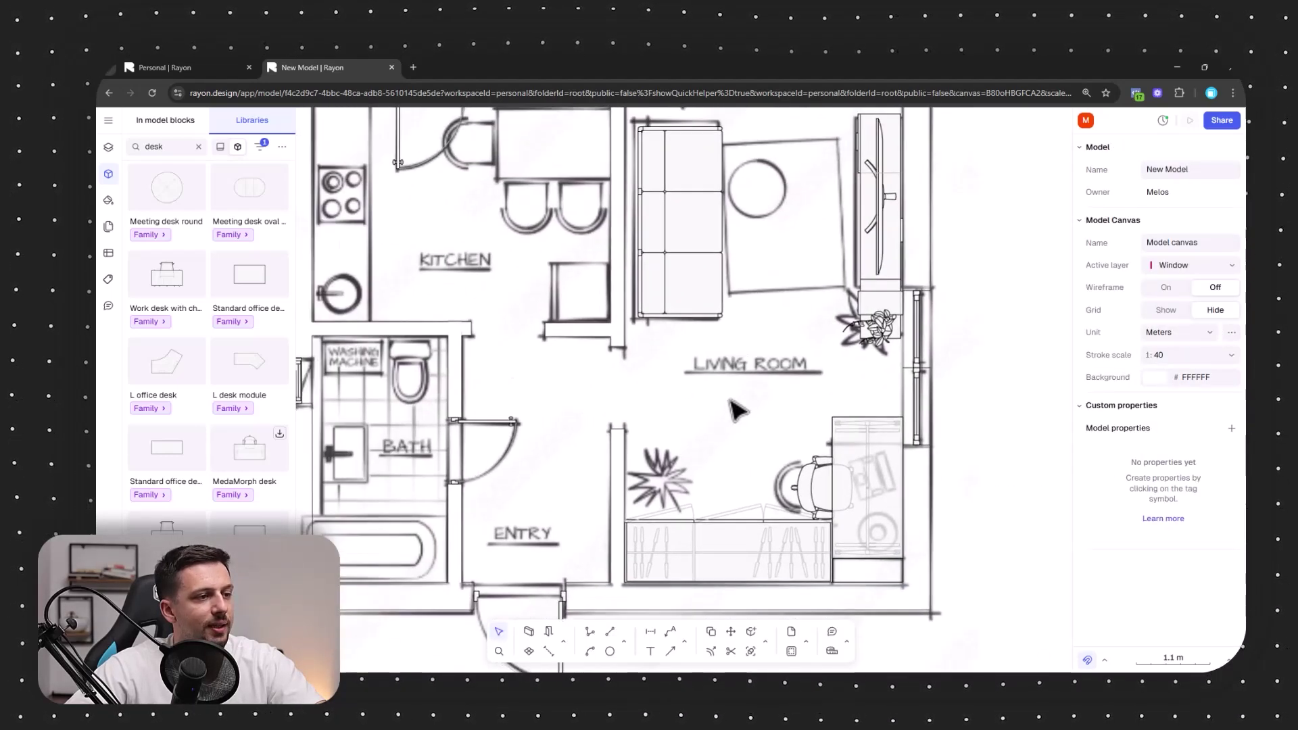
- Draw a rectangle about 1.65 × 1.01 m over the sketched dining table in the kitchen
middle_drag(602, 353, 642, 393)
scroll(732, 387, down, 3)
scroll(596, 250, up, 3)
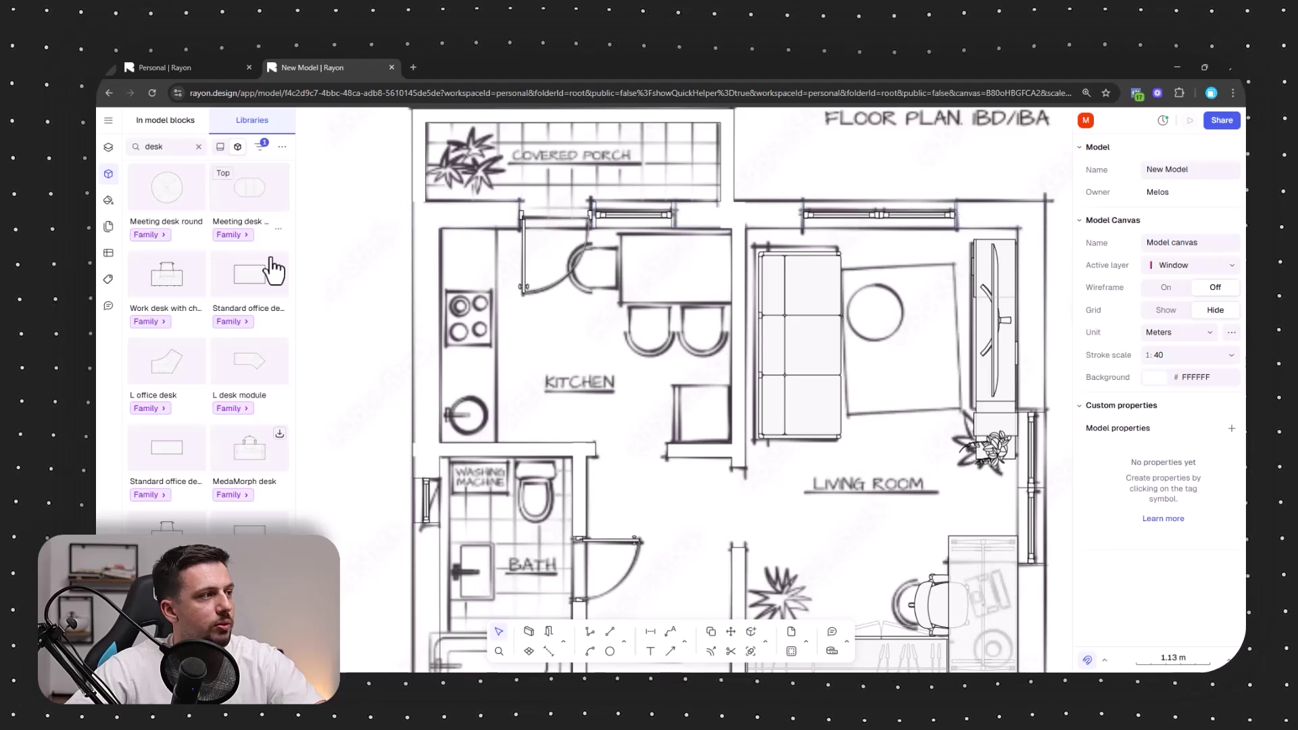
click(685, 643)
click(624, 642)
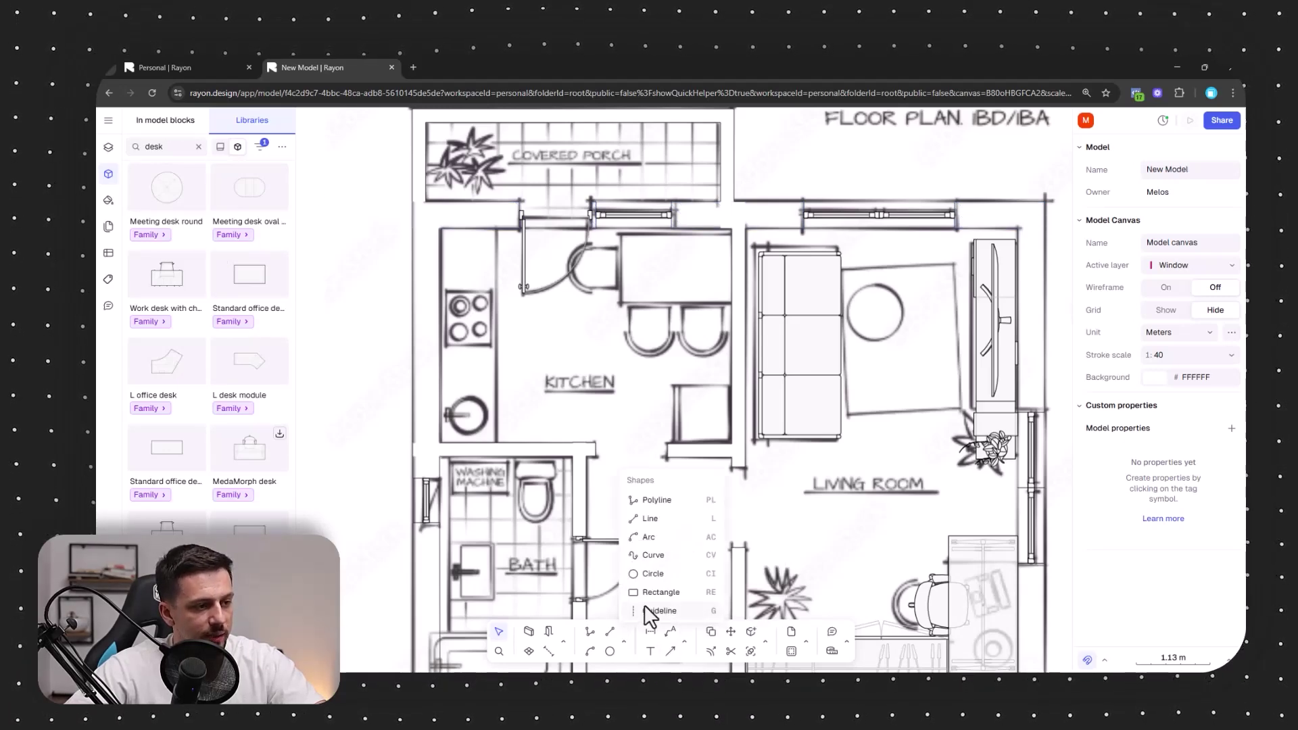
click(661, 592)
scroll(615, 210, up, 3)
click(629, 276)
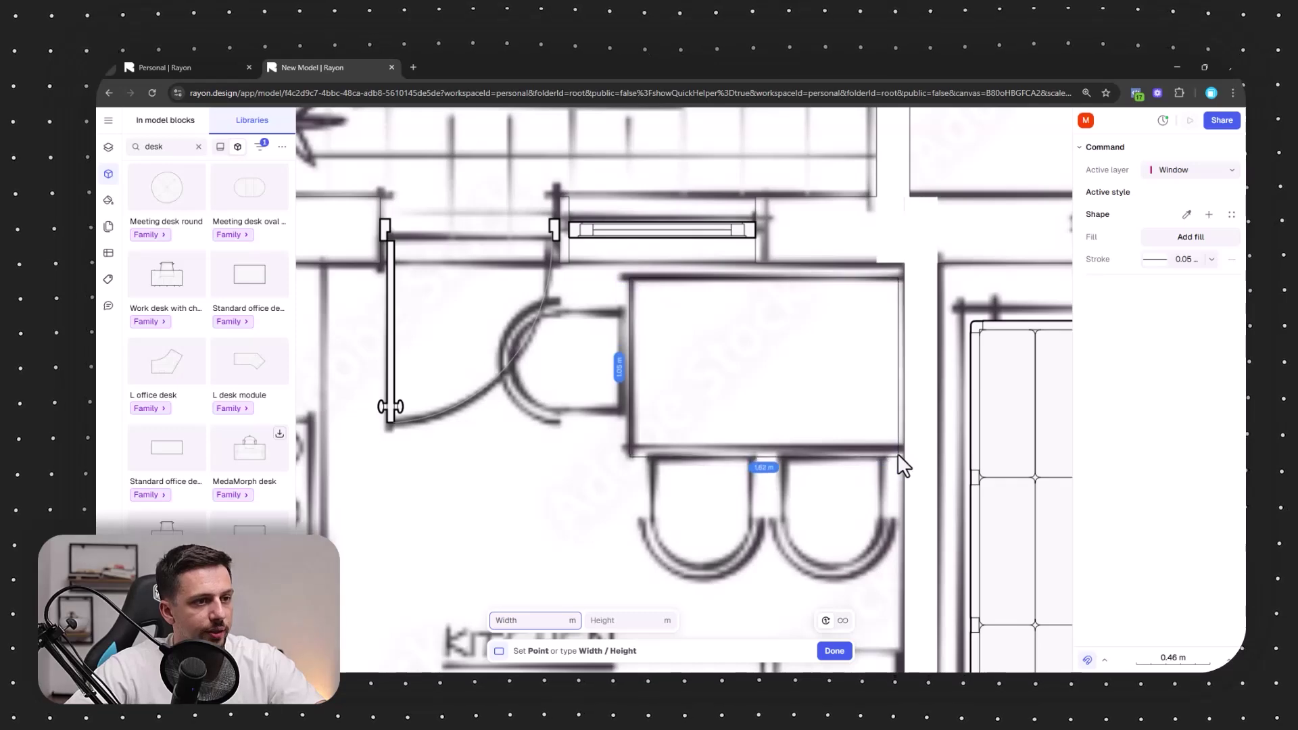
scroll(906, 448, up, 5)
click(916, 466)
scroll(915, 467, down, 5)
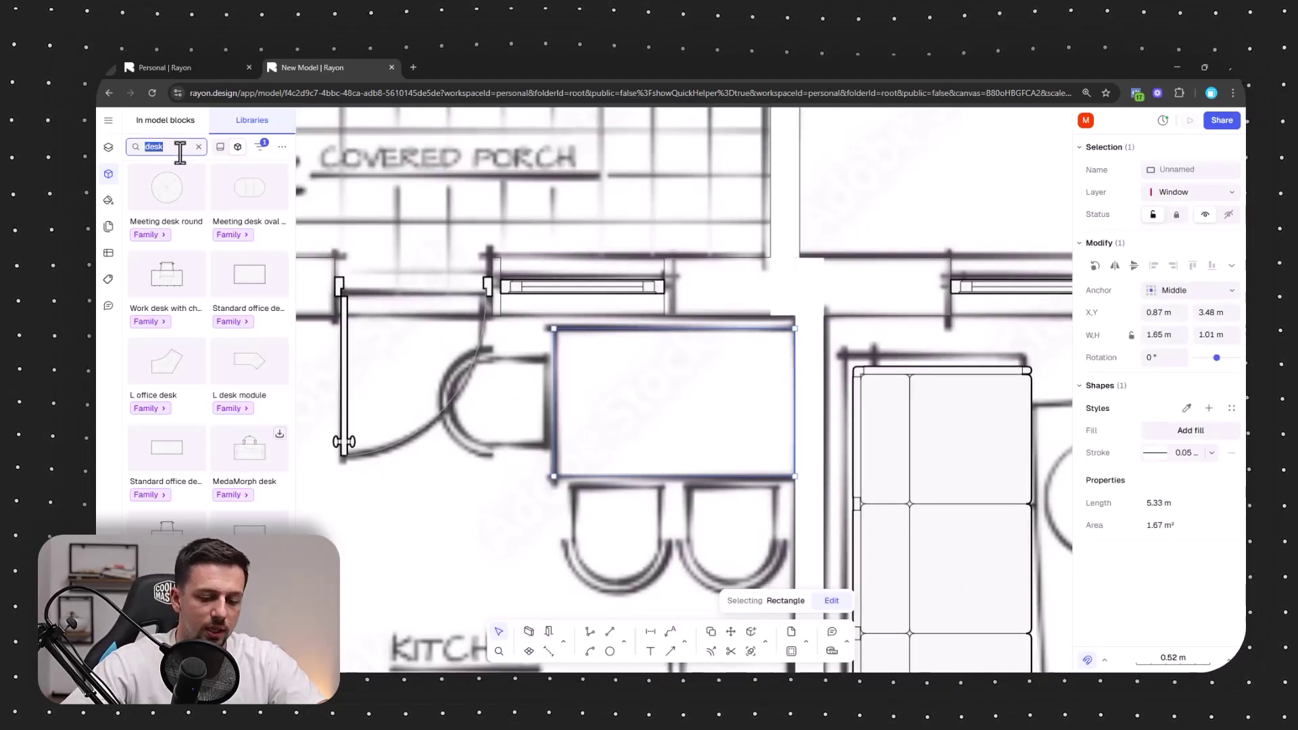
- Search for "dining chair" and place two Classic dining chair blocks, enlarged and rotated 180°, over the sketched chairs below the table
text(dining chair)
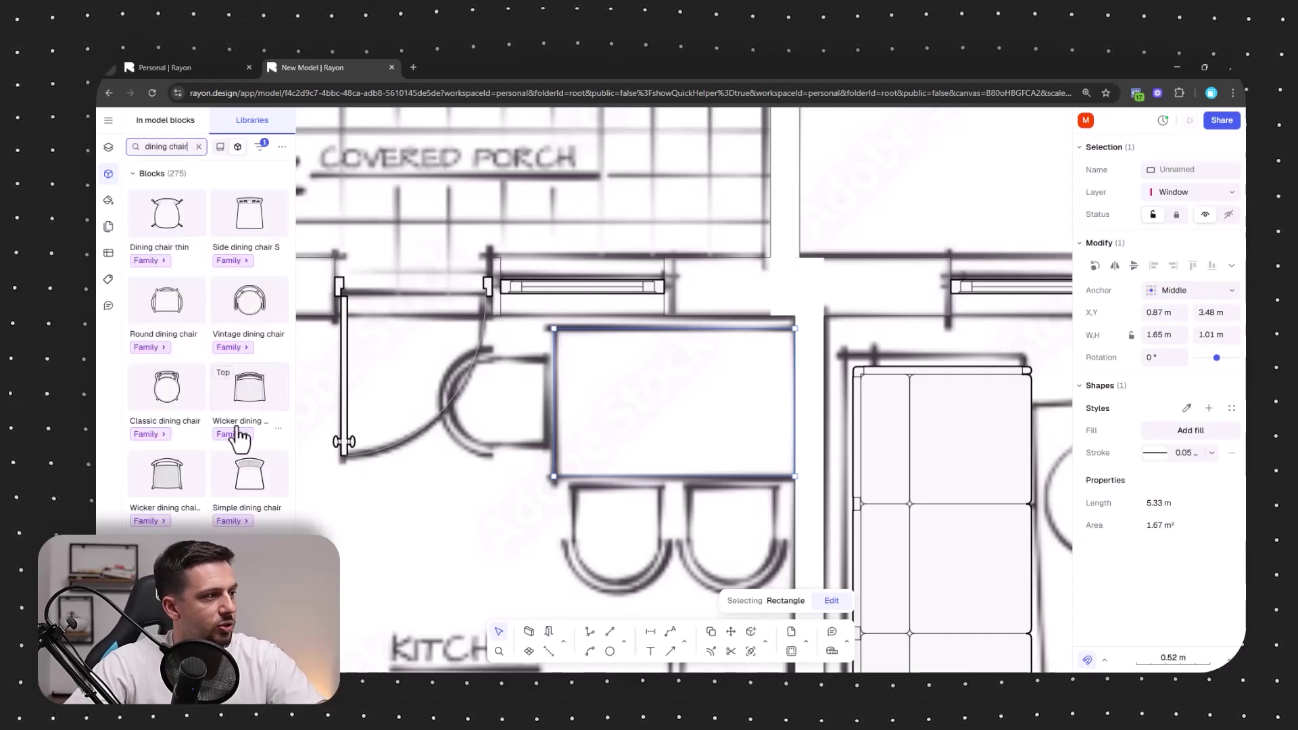
drag(177, 409, 740, 538)
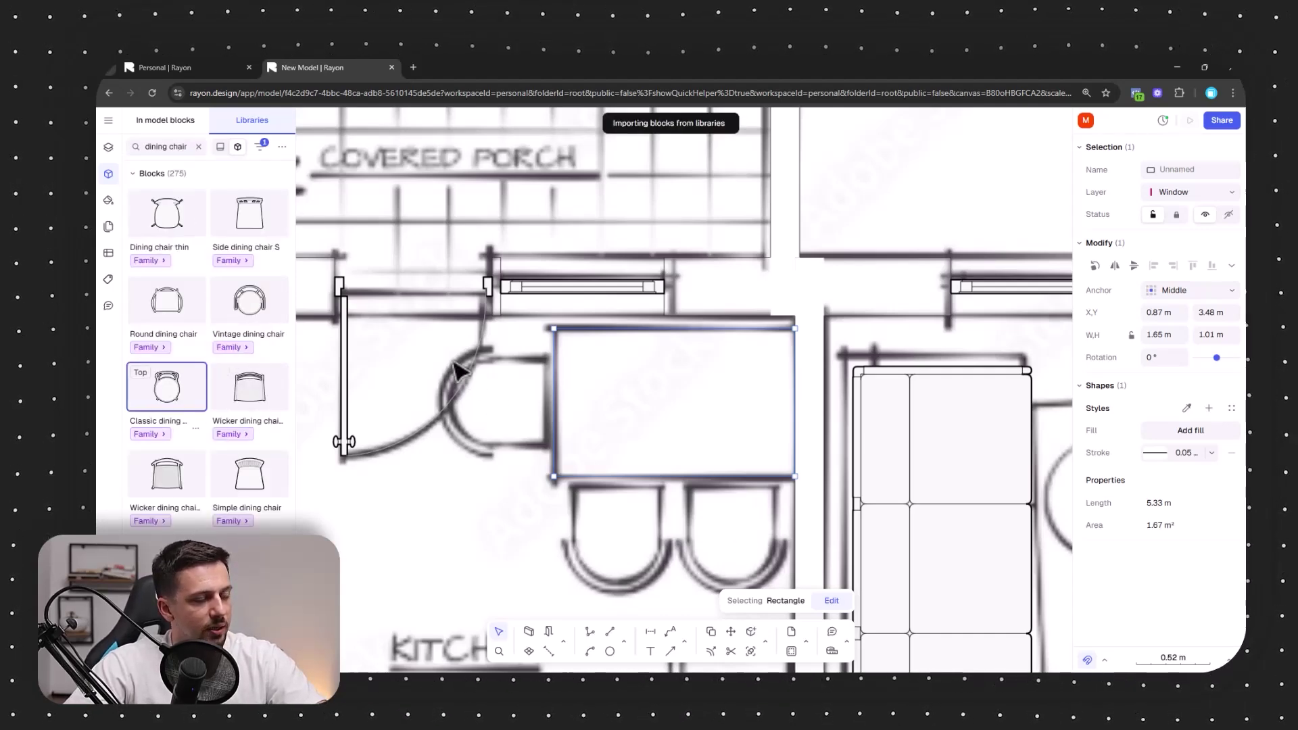
scroll(507, 429, down, 2)
drag(792, 419, 703, 528)
alt+drag(748, 473, 646, 473)
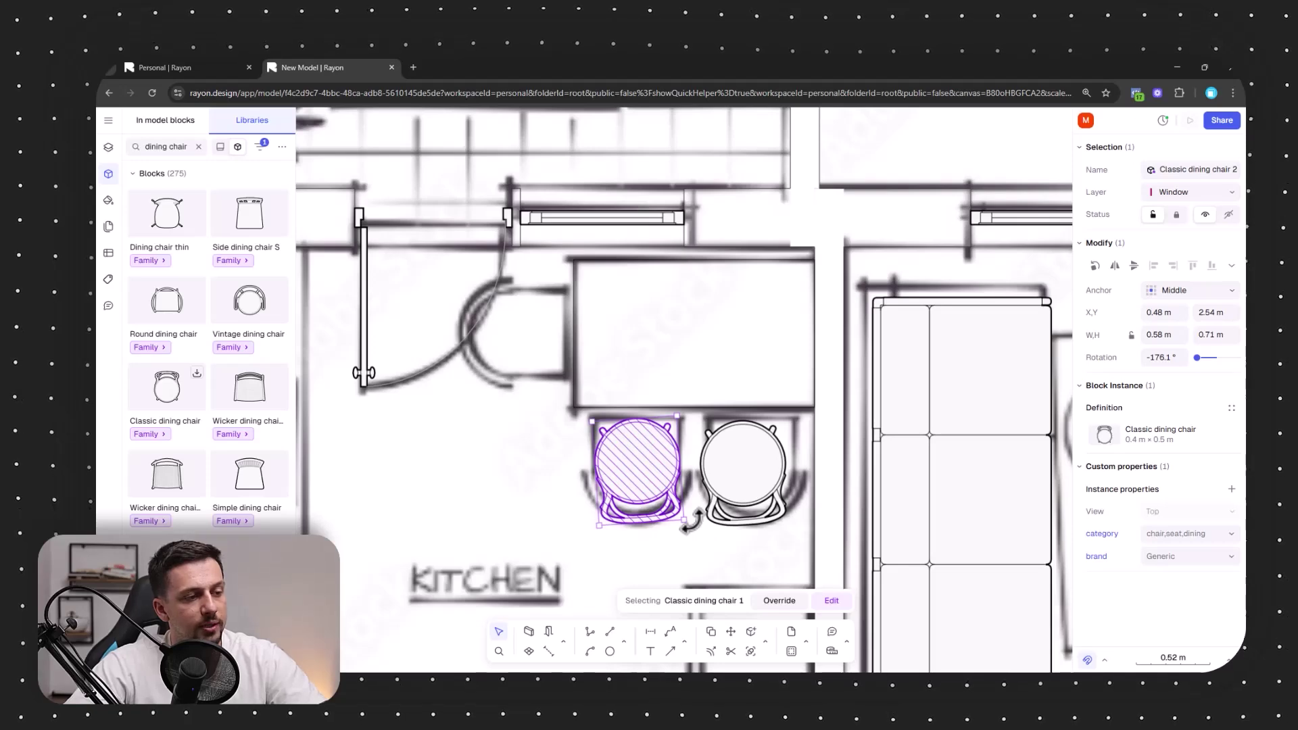
mouse_move(690, 524)
mouse_down()
mouse_move(680, 536)
mouse_move(698, 531)
mouse_move(683, 539)
mouse_move(699, 548)
mouse_up()
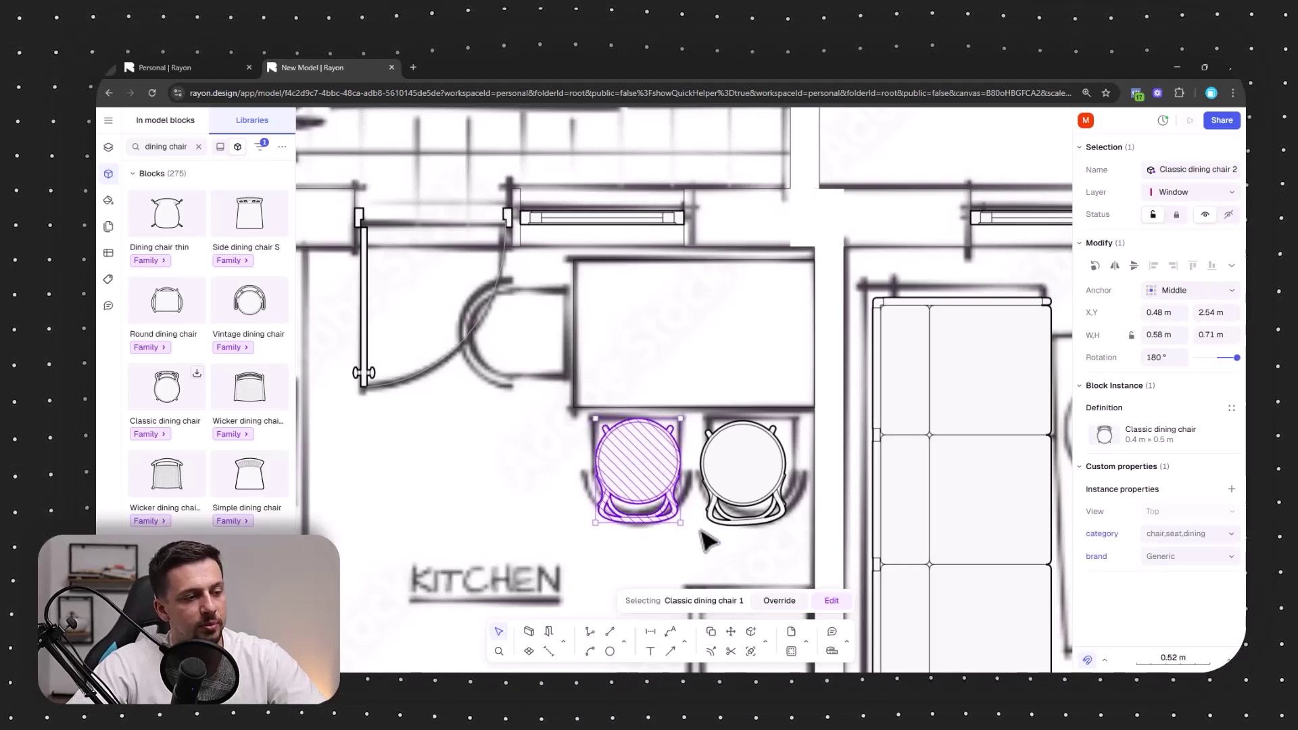
scroll(699, 408, down, 5)
click(460, 505)
middle_drag(498, 465, 516, 405)
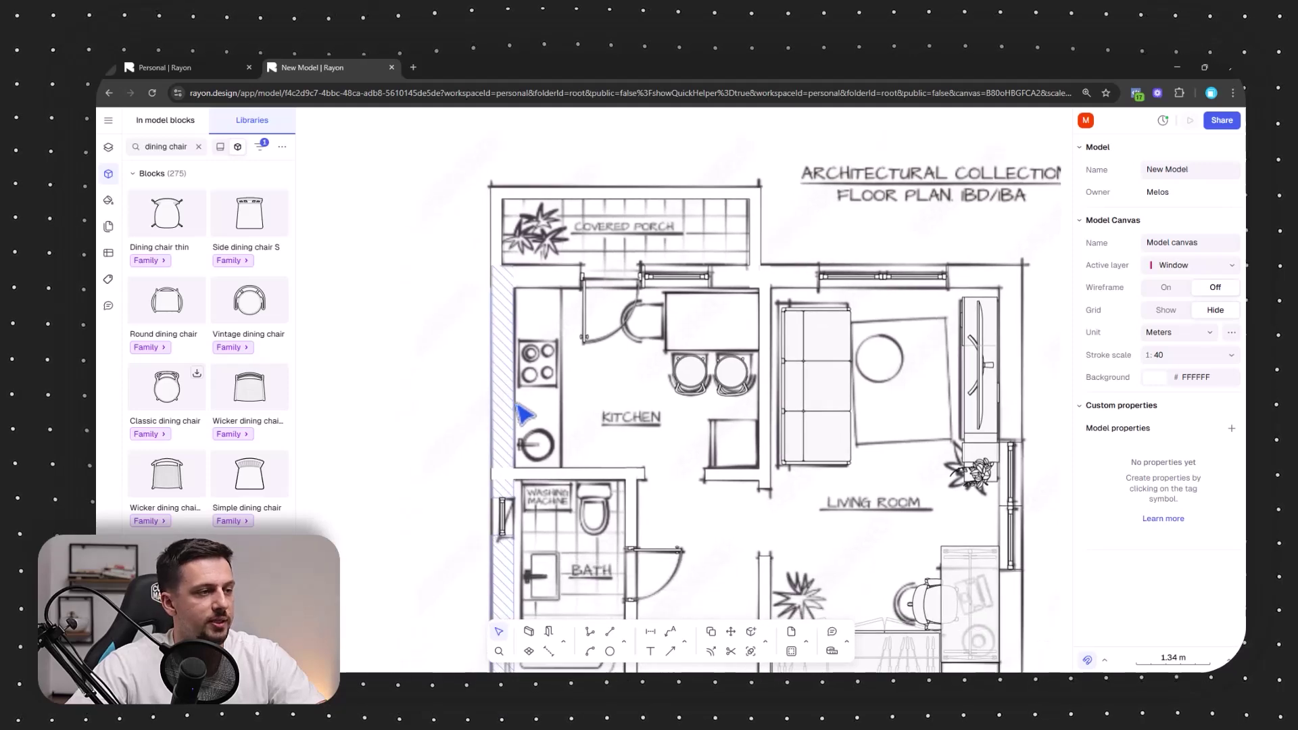
- Give the dining table rectangle and the rectangle below the desk a solid white FFFFFF fill
scroll(703, 454, up, 3)
middle_drag(709, 452, 629, 472)
scroll(626, 432, down, 3)
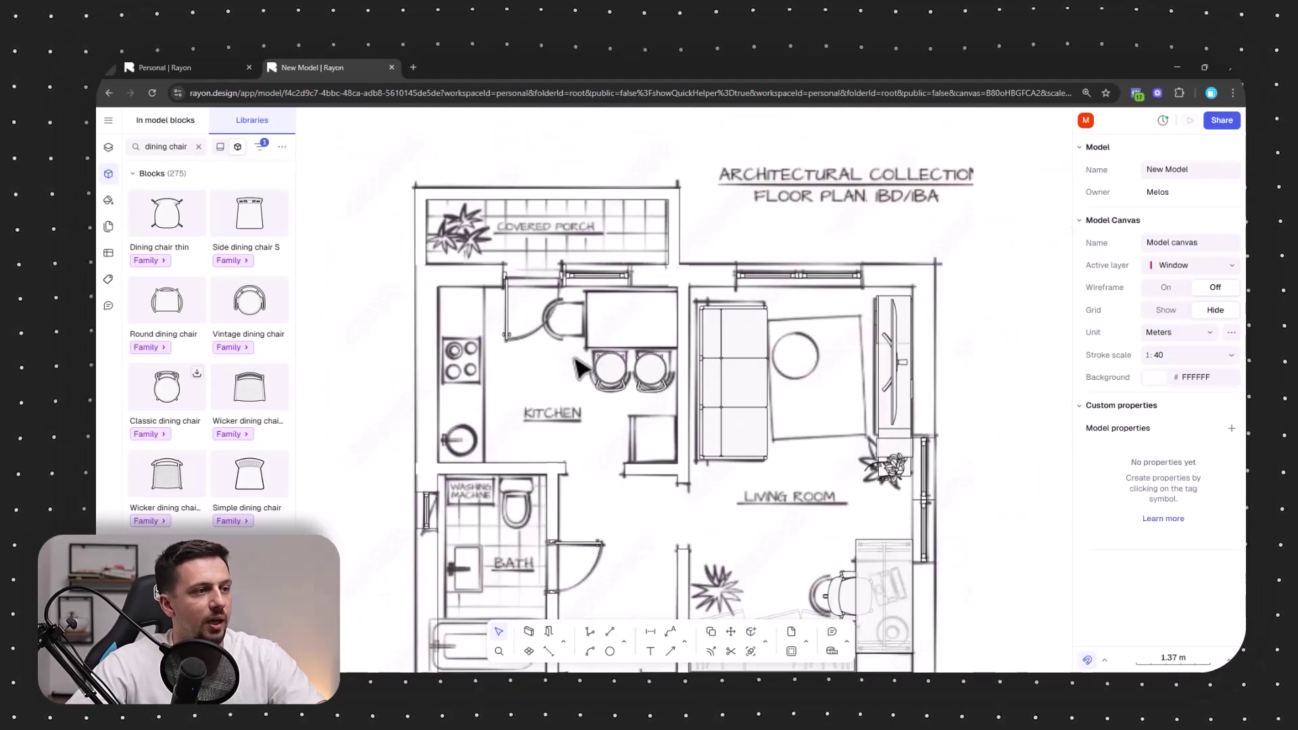
click(629, 359)
scroll(629, 359, down, 3)
scroll(771, 497, up, 3)
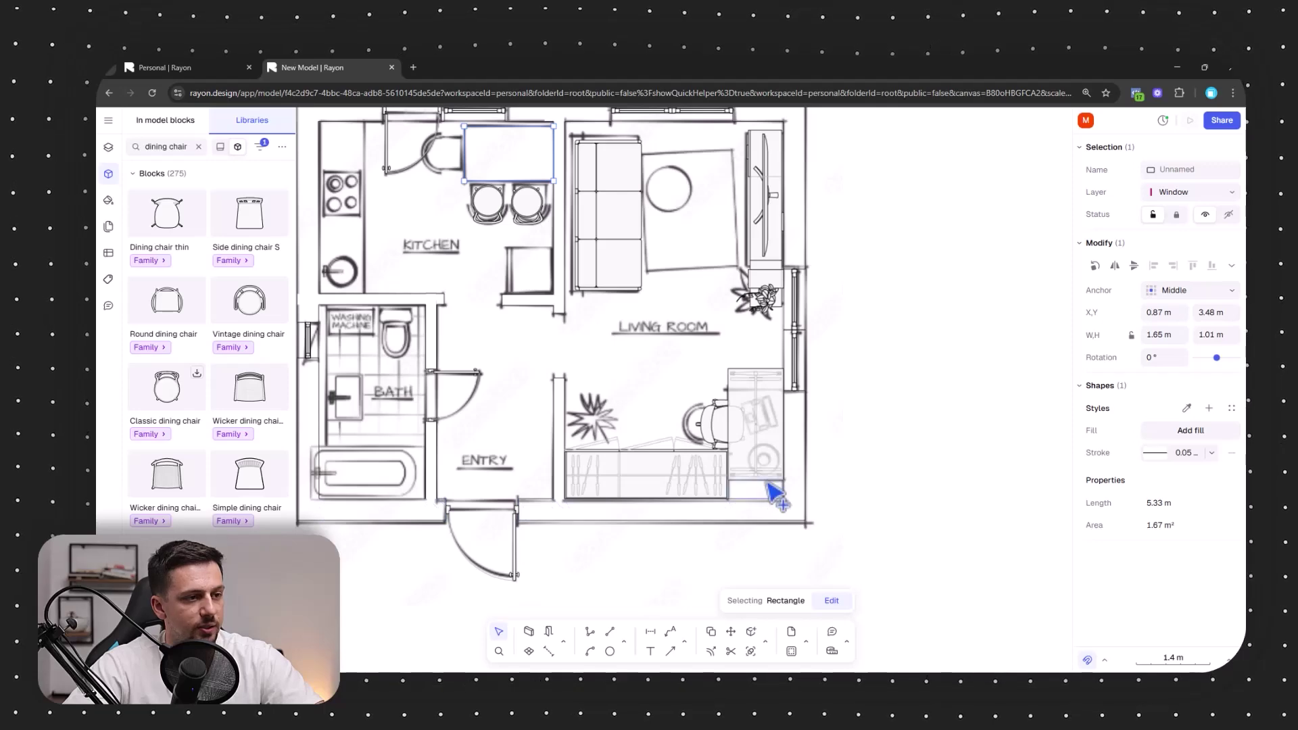
shift+click(776, 497)
click(1149, 432)
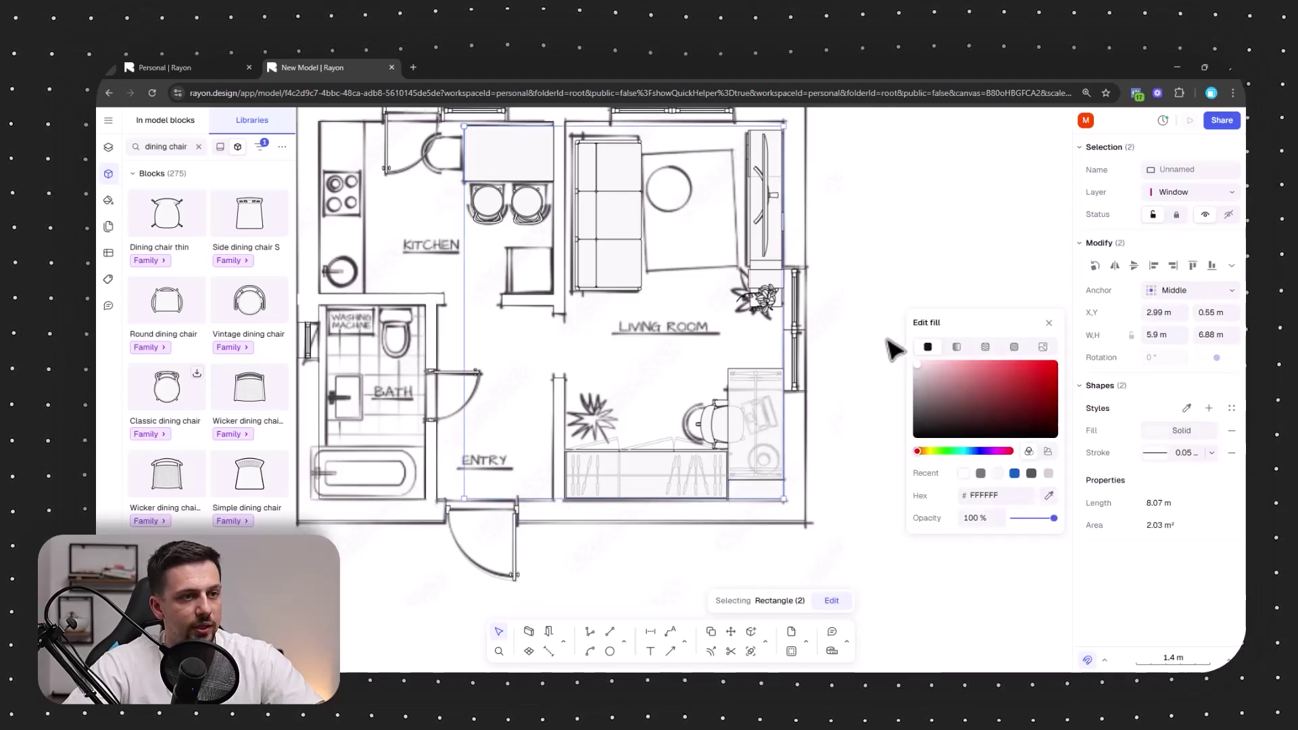
click(914, 248)
- Draw a rectangle about 0.86 m wide over the sketched kitchen counter, spanning the full length of the kitchen's left wall
middle_drag(692, 252, 780, 338)
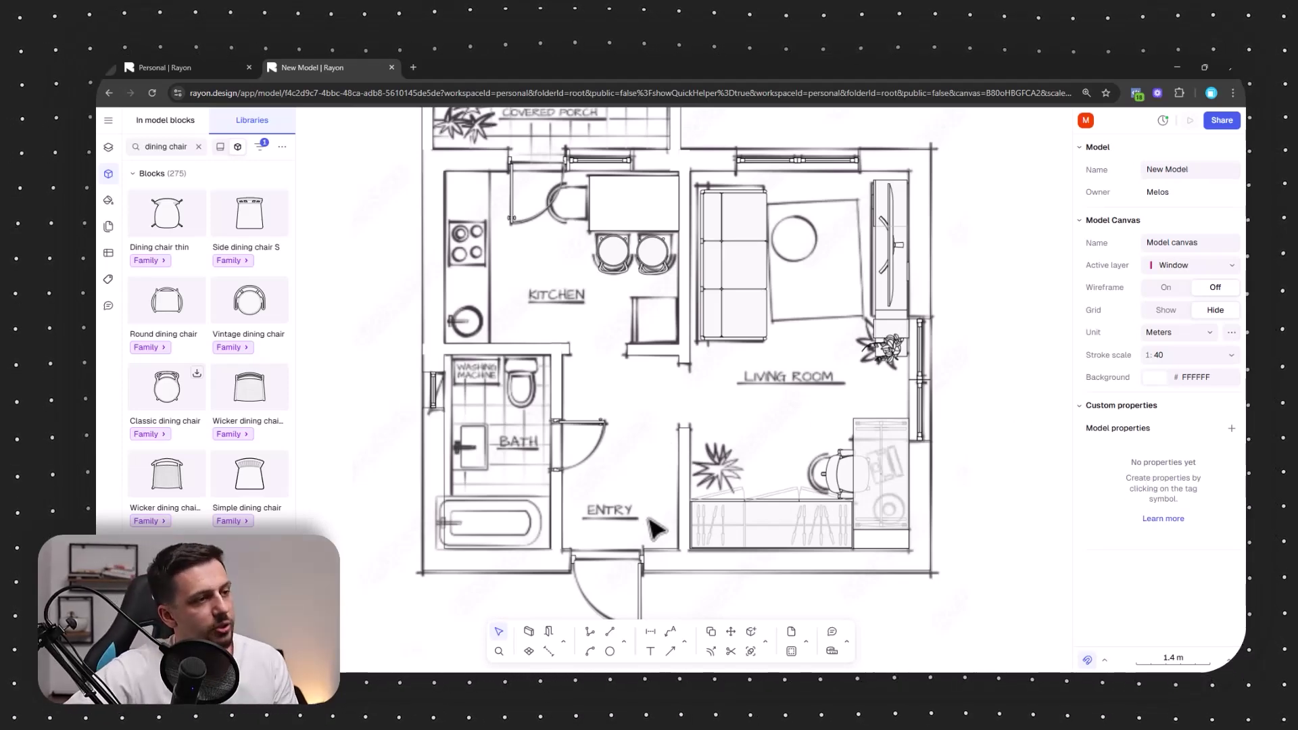
middle_drag(540, 364, 568, 394)
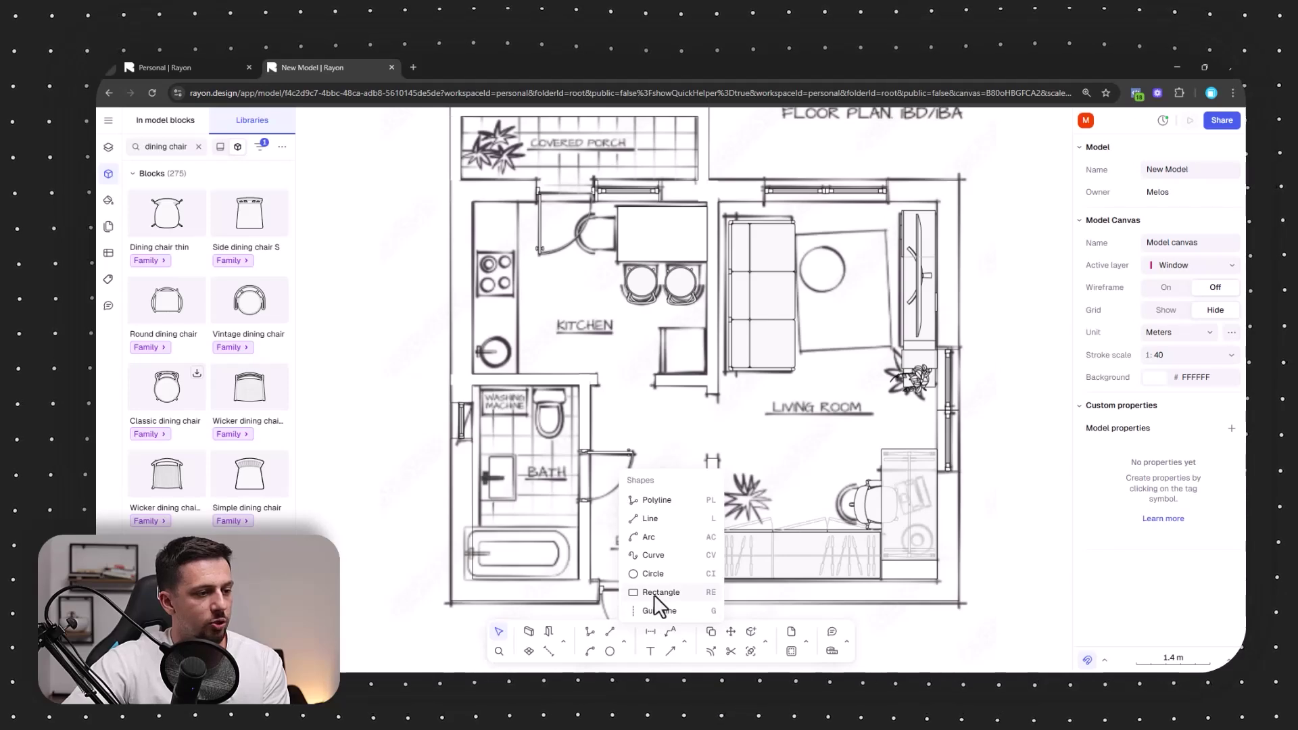
click(659, 593)
scroll(474, 196, up, 10)
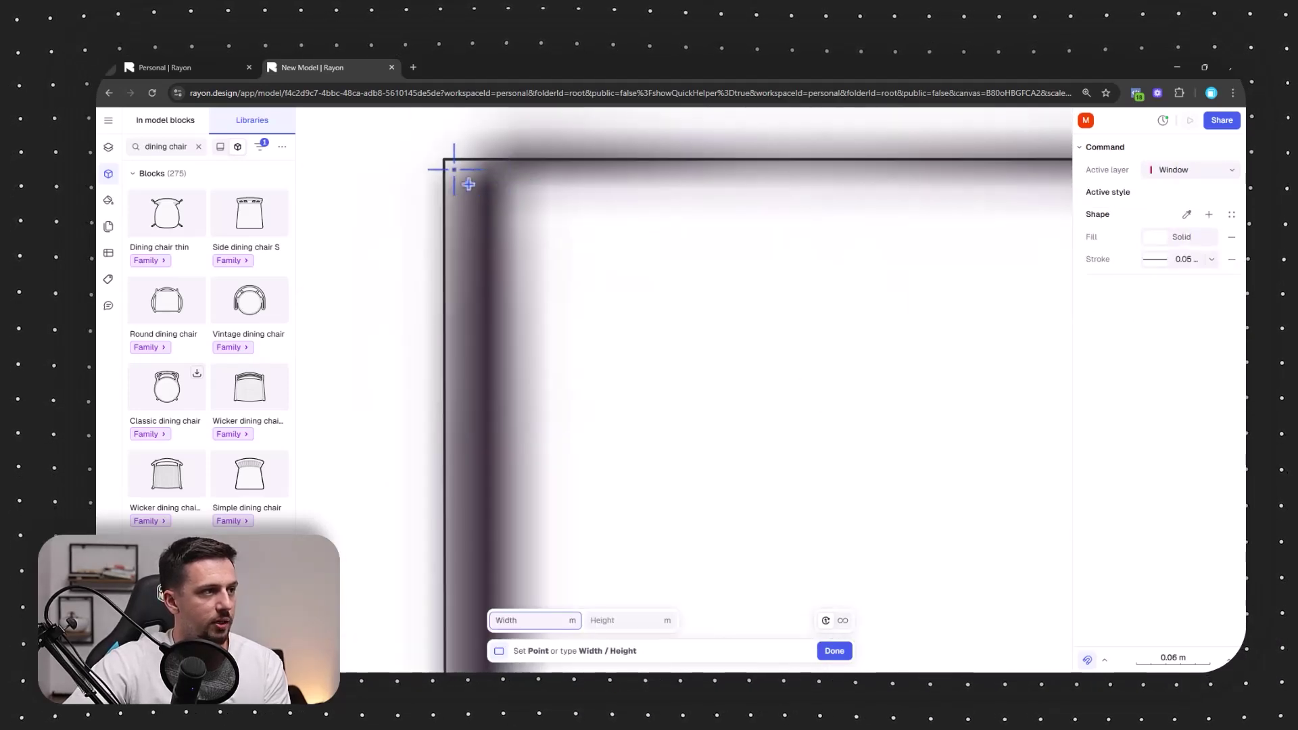
click(445, 161)
scroll(501, 145, down, 10)
scroll(575, 364, up, 5)
click(509, 416)
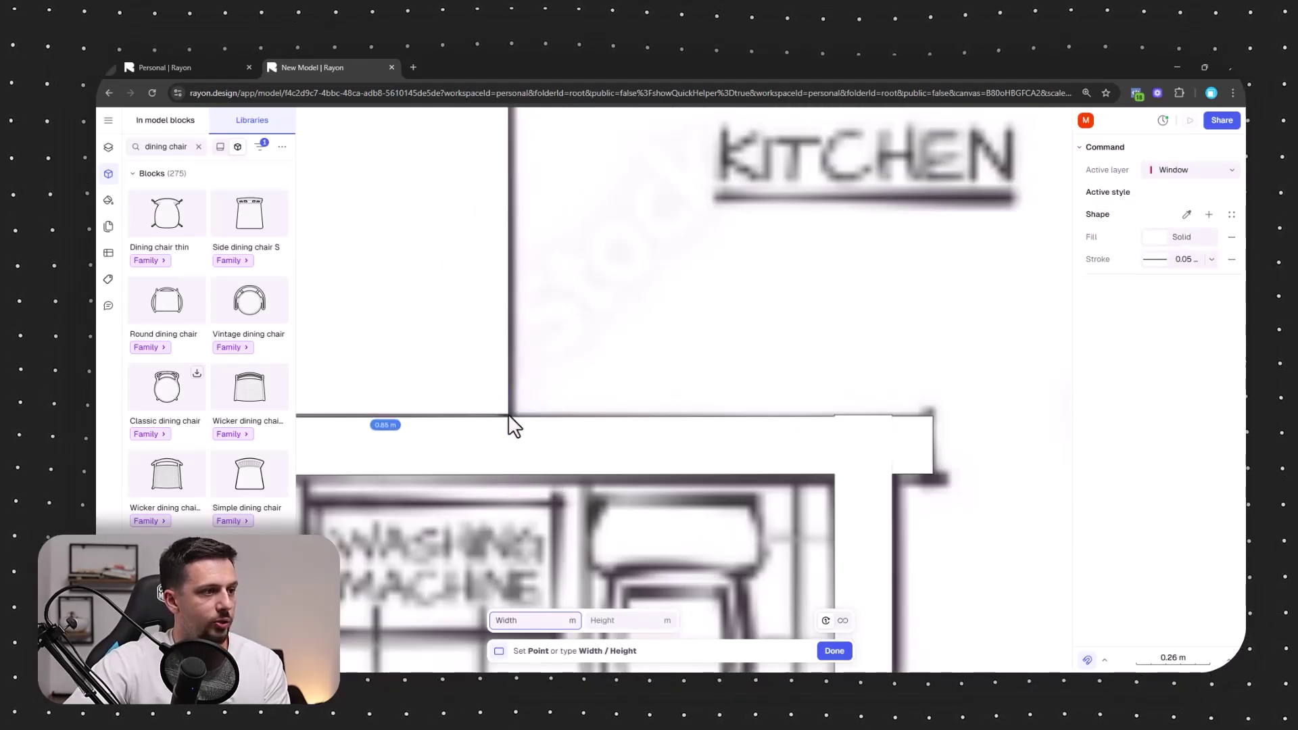
middle_drag(433, 239, 550, 296)
- Search the libraries for "cook top" and place Hybrid cooktop on the upper part of the kitchen counter
double_click(157, 148)
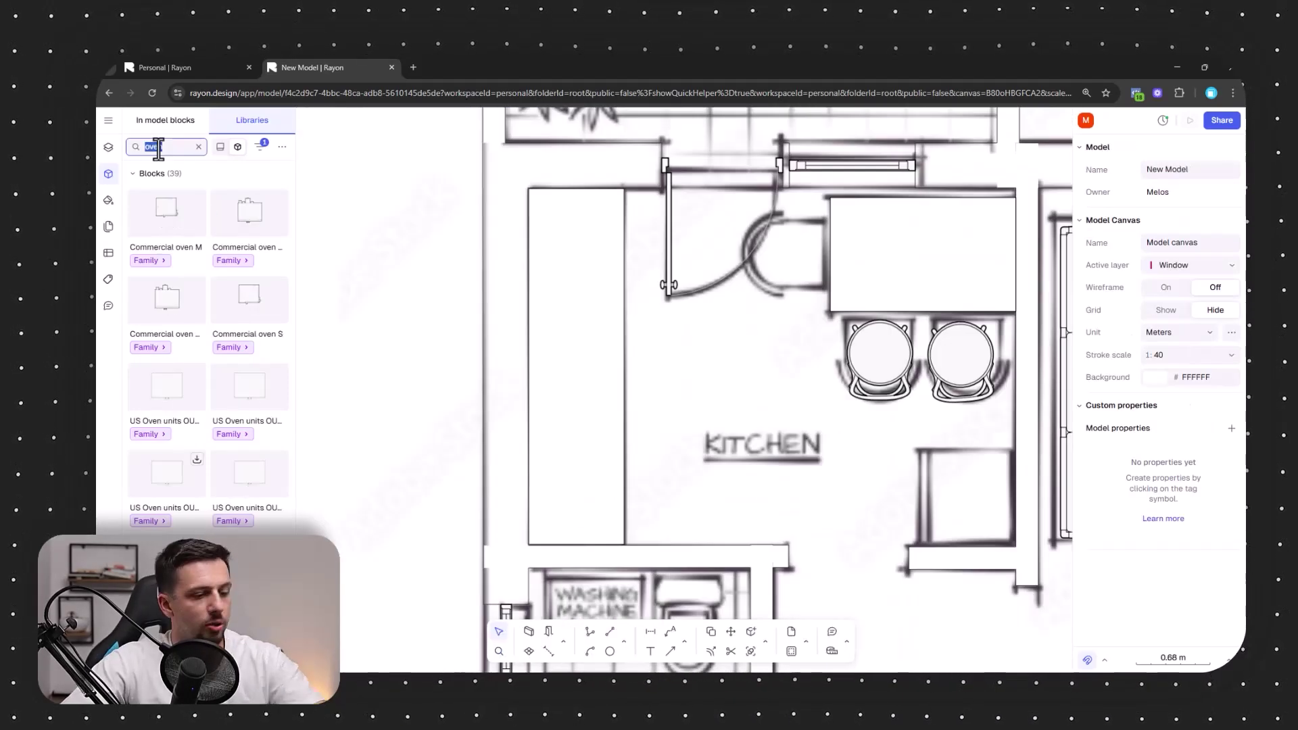
text(cook top)
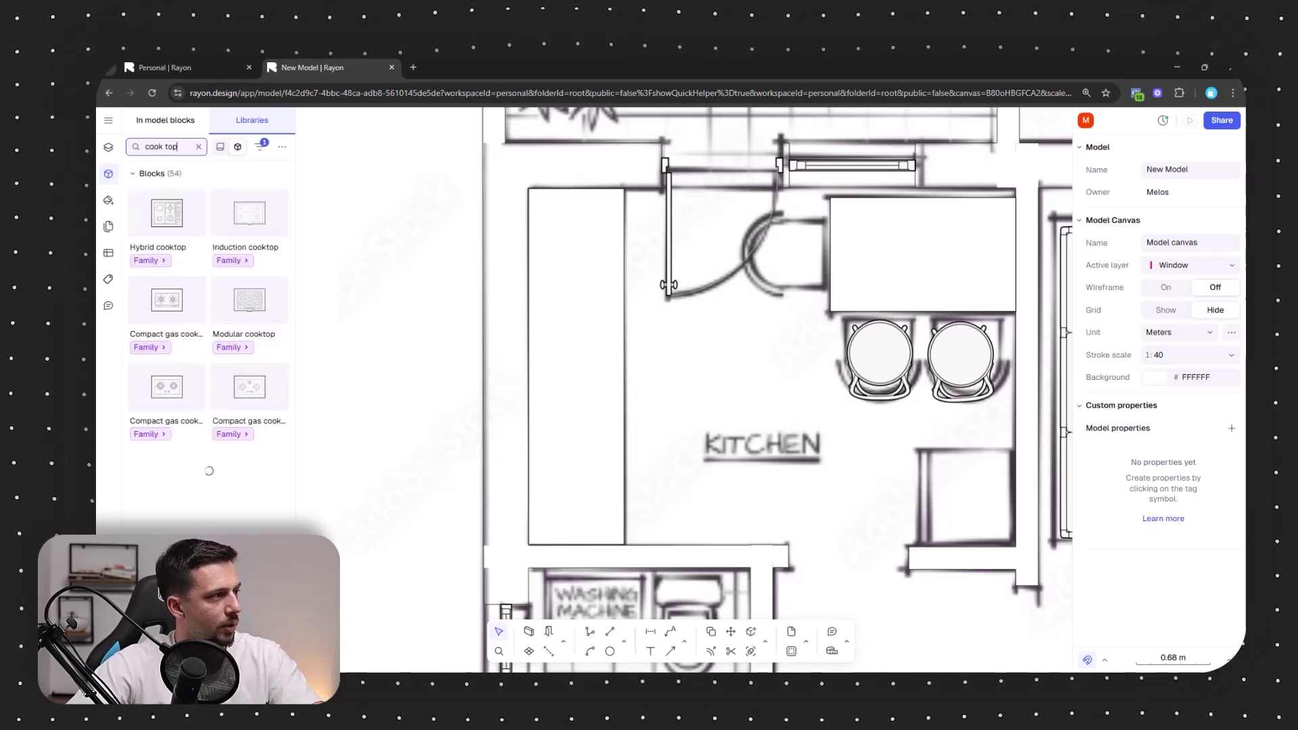
click(176, 219)
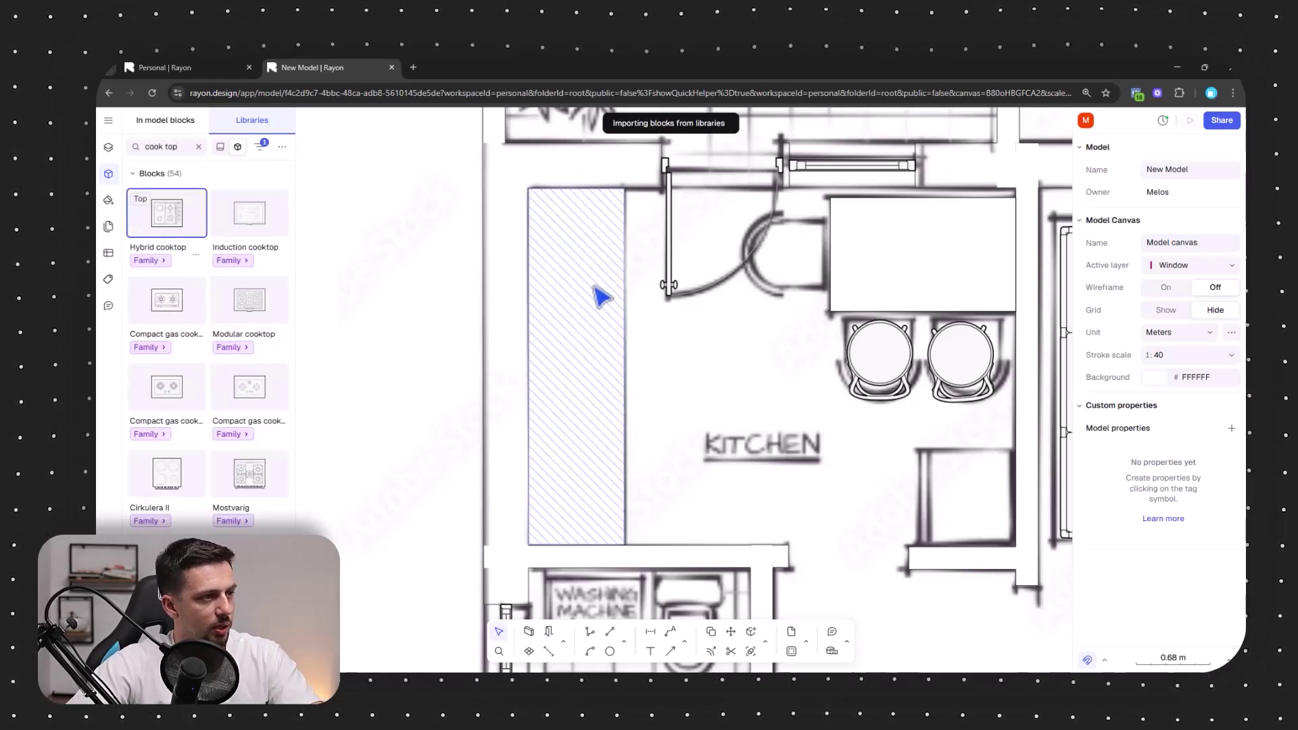
drag(574, 279, 593, 275)
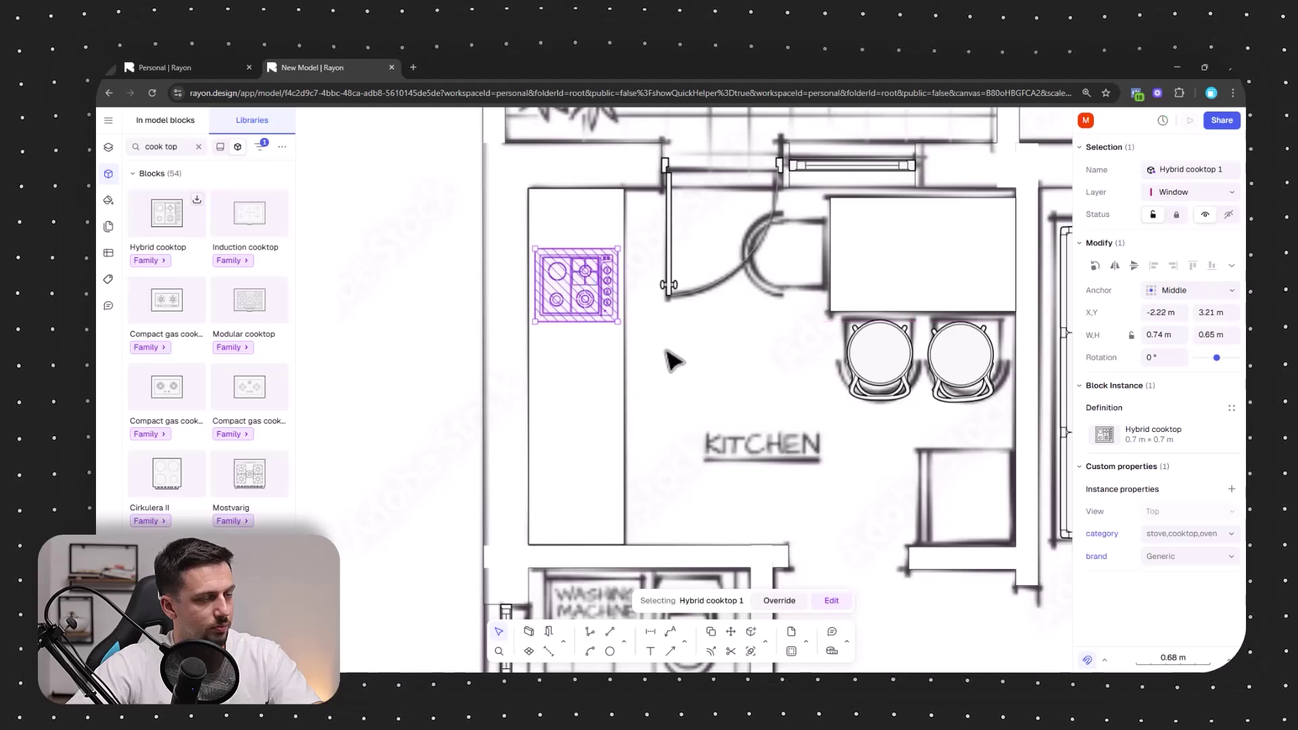
click(667, 352)
- Search for "sink" and place Double sink on the lower part of the kitchen counter, turned with its tap toward the wall
text(sink)
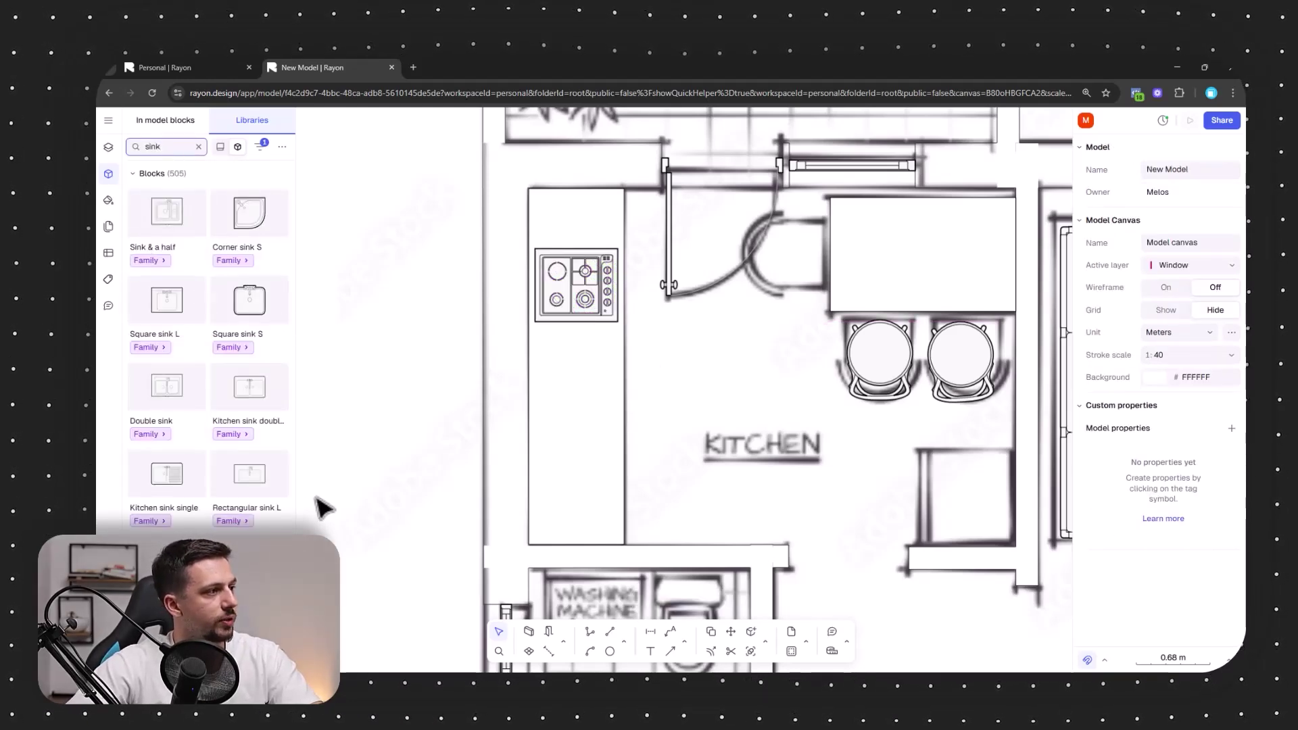
drag(181, 312, 513, 448)
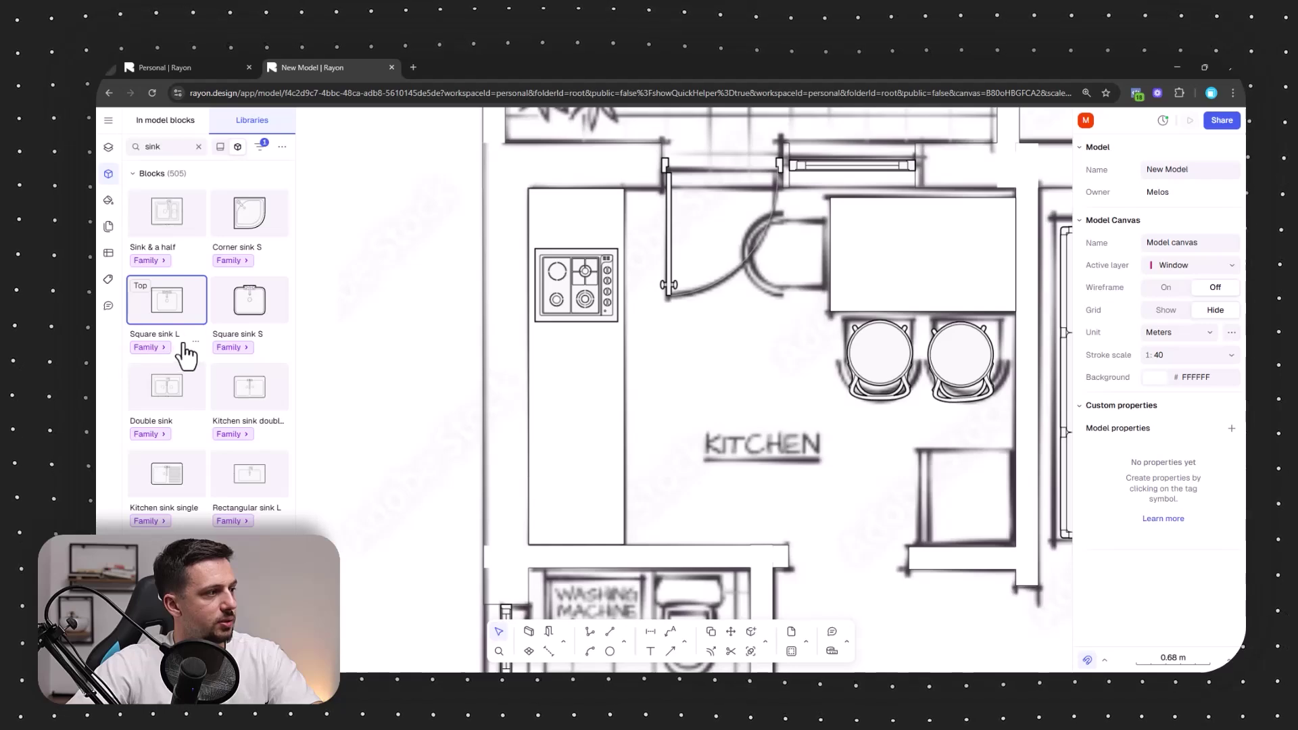
mouse_move(169, 387)
mouse_down()
mouse_move(570, 452)
mouse_move(600, 376)
mouse_up()
drag(583, 438, 623, 449)
drag(551, 399, 533, 380)
click(662, 455)
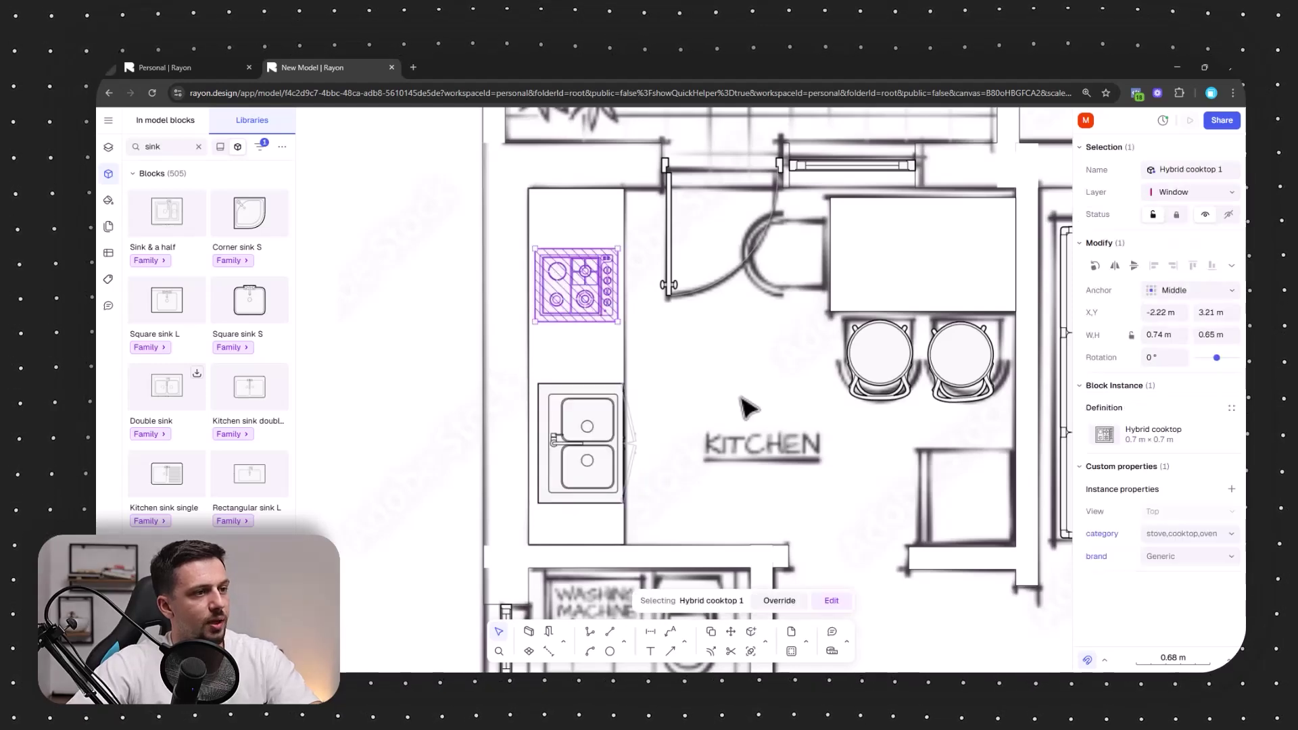
- Search for "fridge" and place Fridge basic, rotated -90° and resized, over the sketched fridge in the kitchen's lower right corner
scroll(724, 405, down, 5)
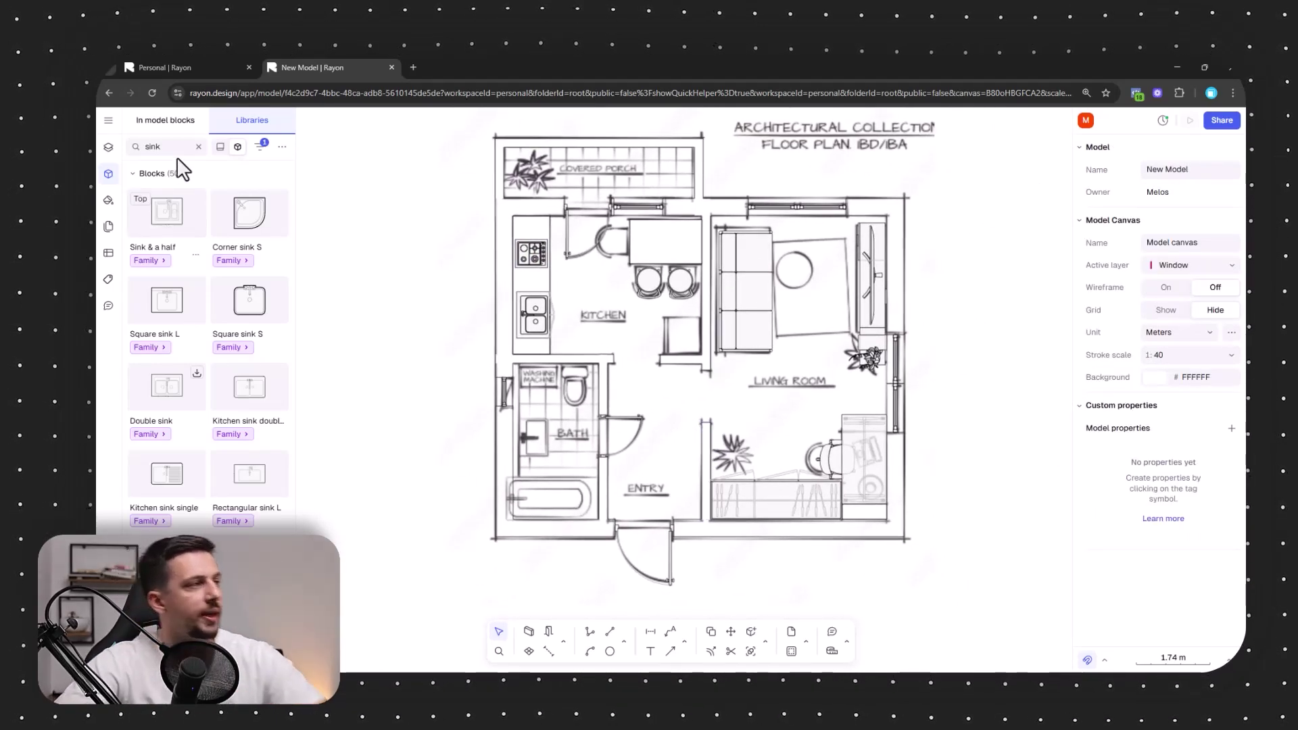
text(fridge)
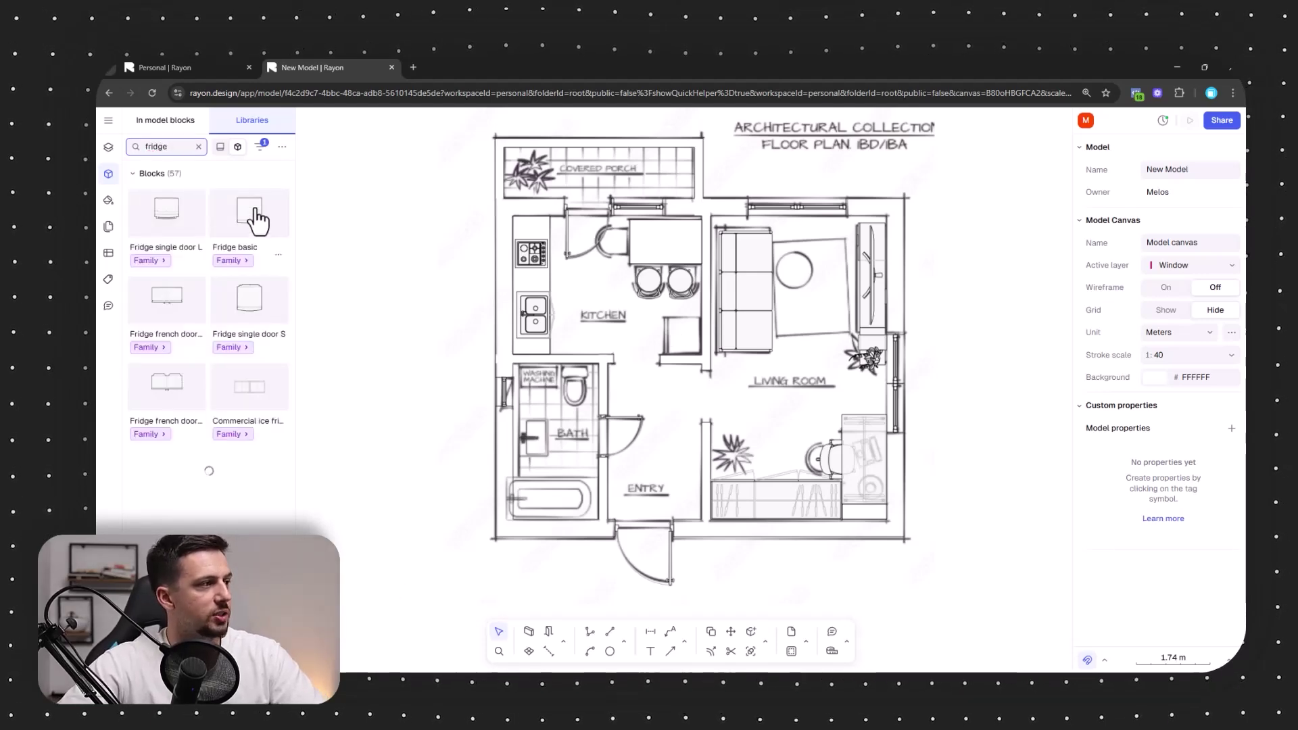
drag(246, 232, 693, 278)
scroll(690, 270, up, 5)
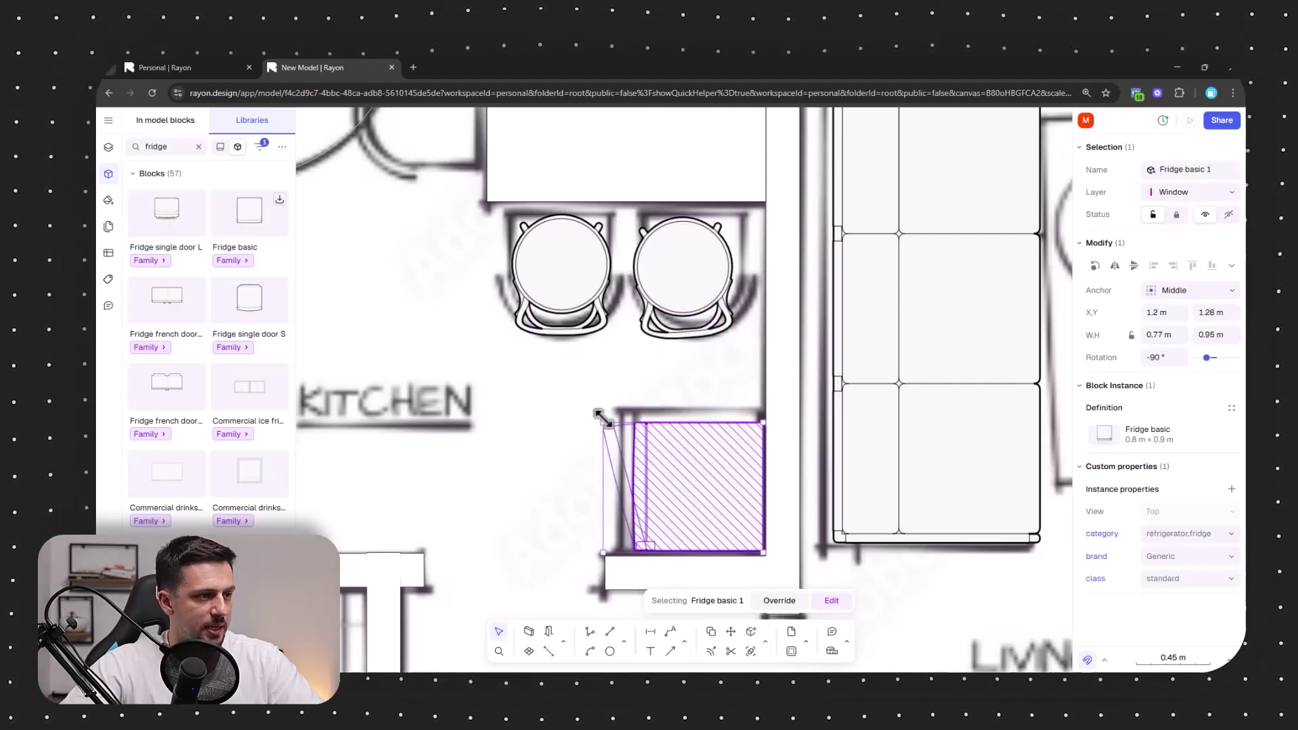
drag(601, 416, 638, 385)
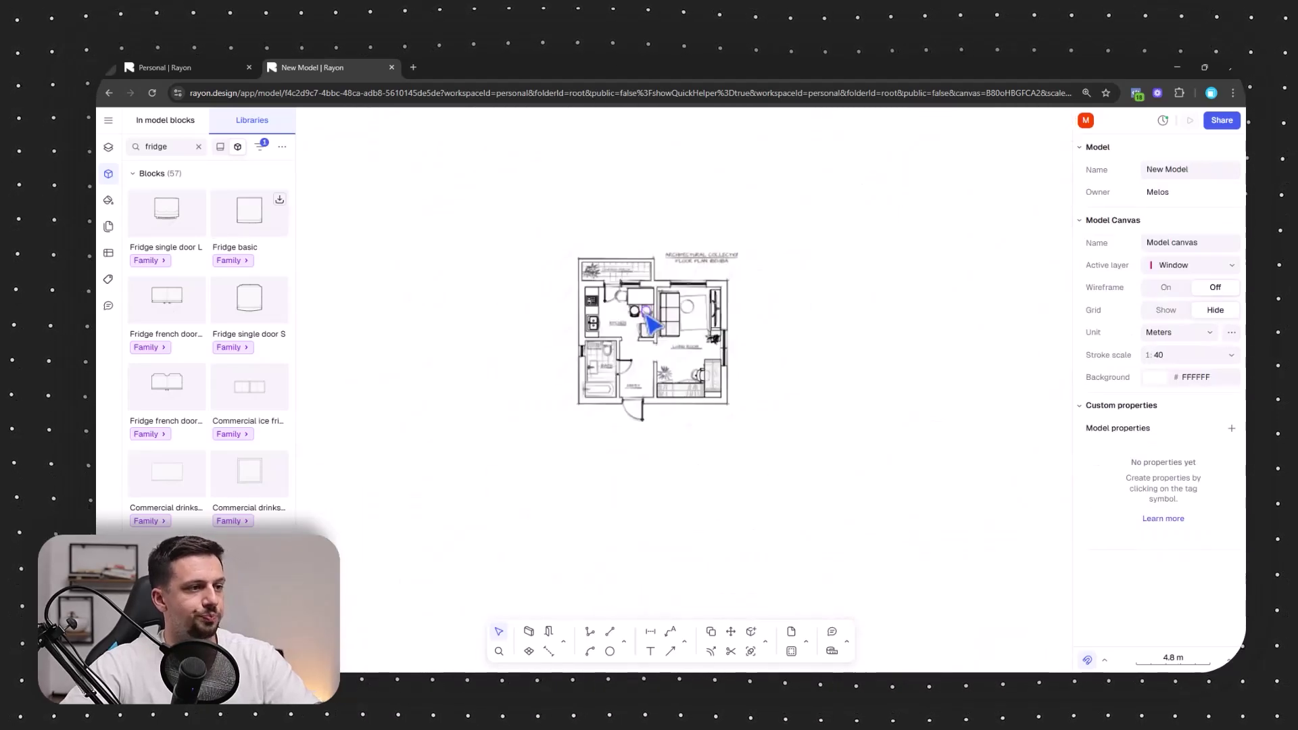
scroll(626, 375, up, 3)
scroll(621, 368, up, 3)
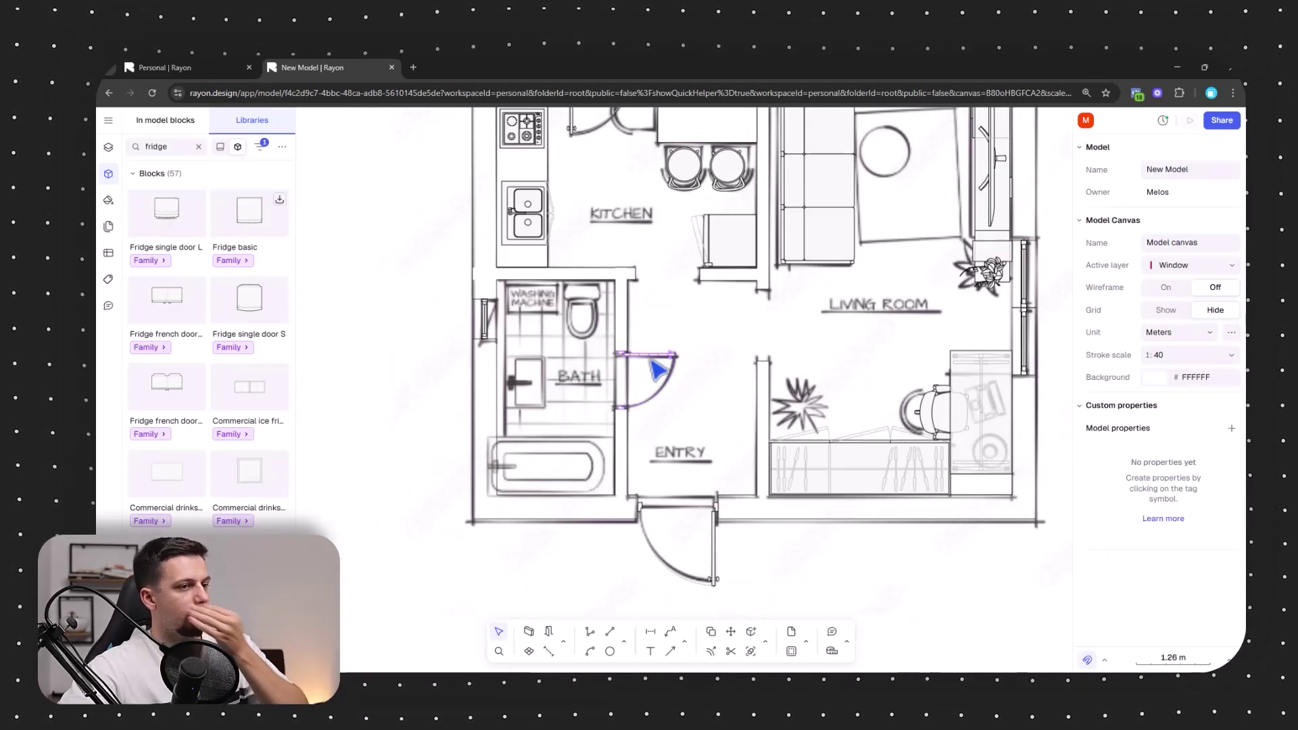
middle_drag(653, 359, 586, 429)
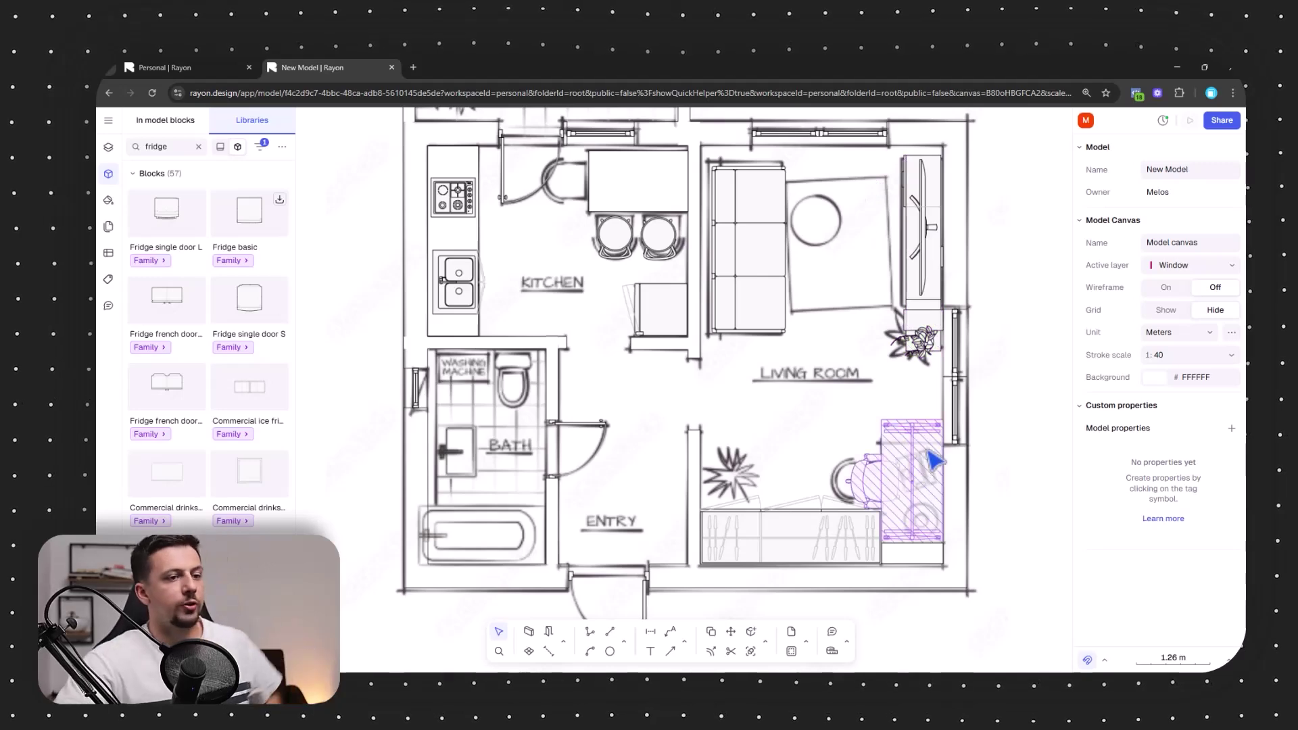
scroll(832, 203, up, 3)
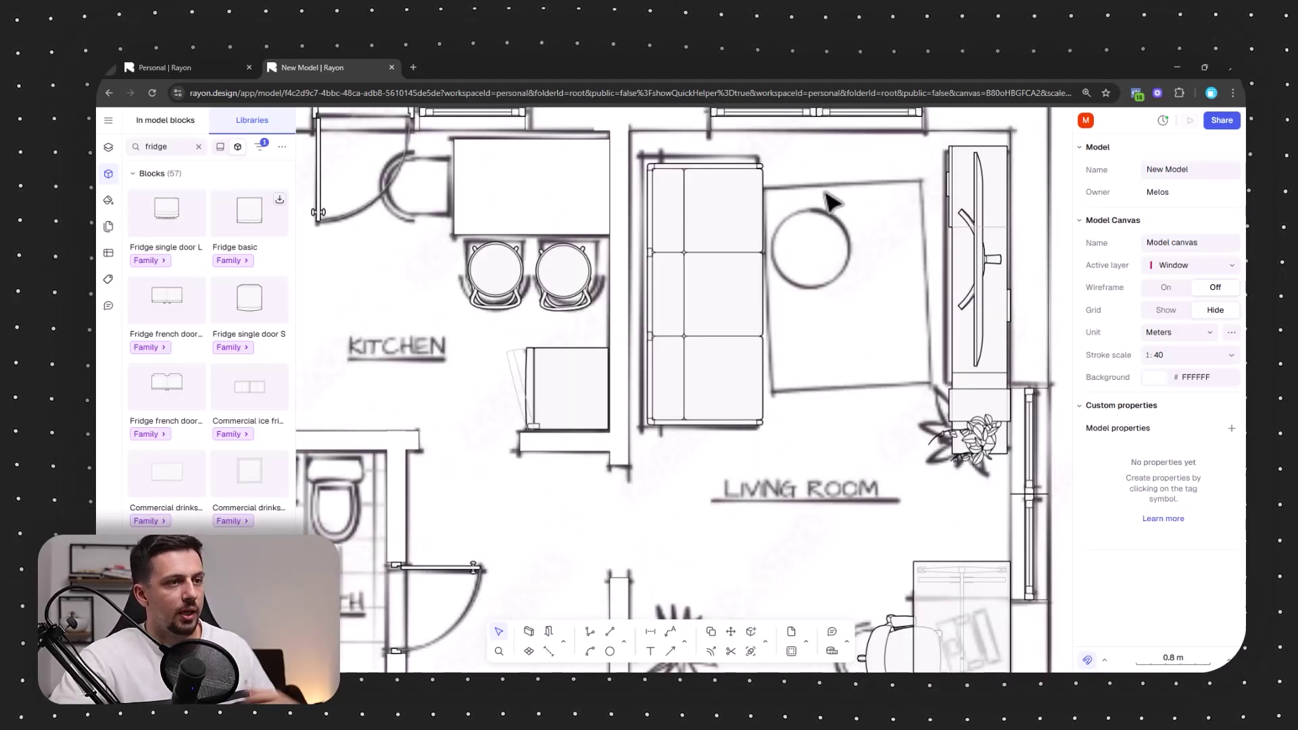
click(625, 642)
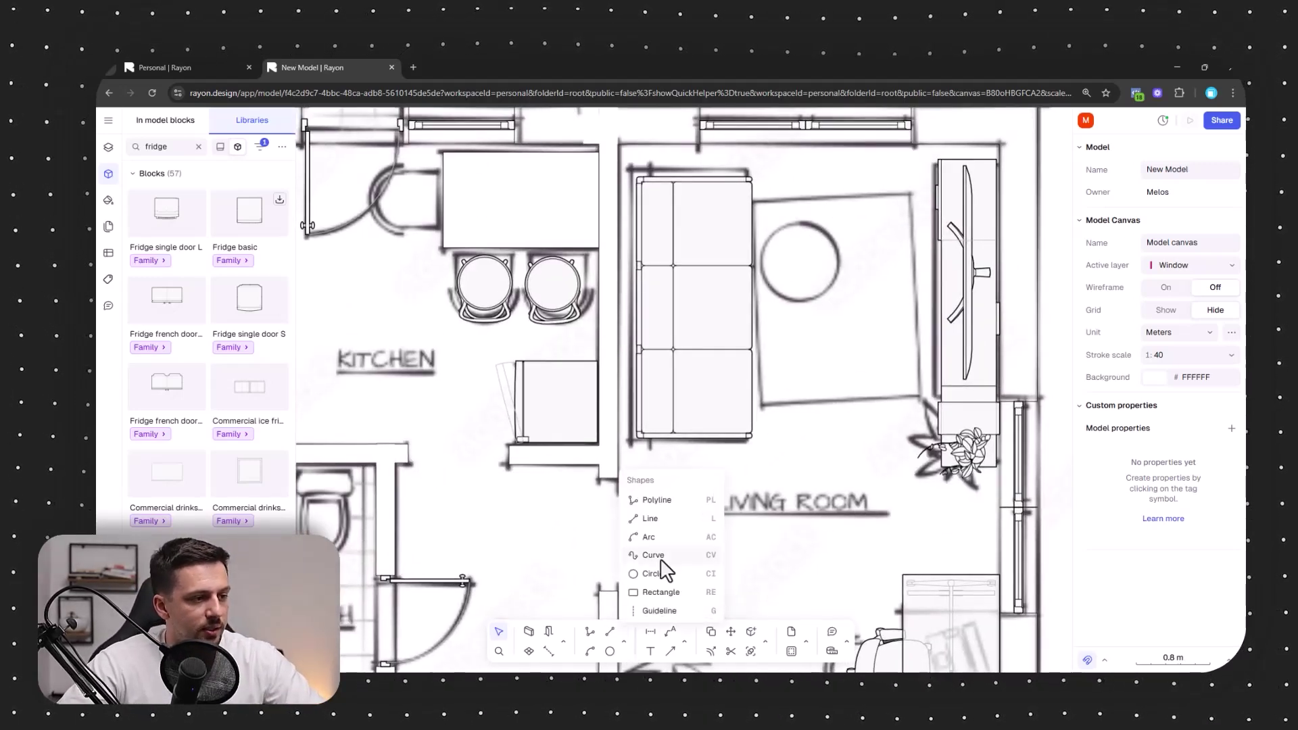
click(667, 507)
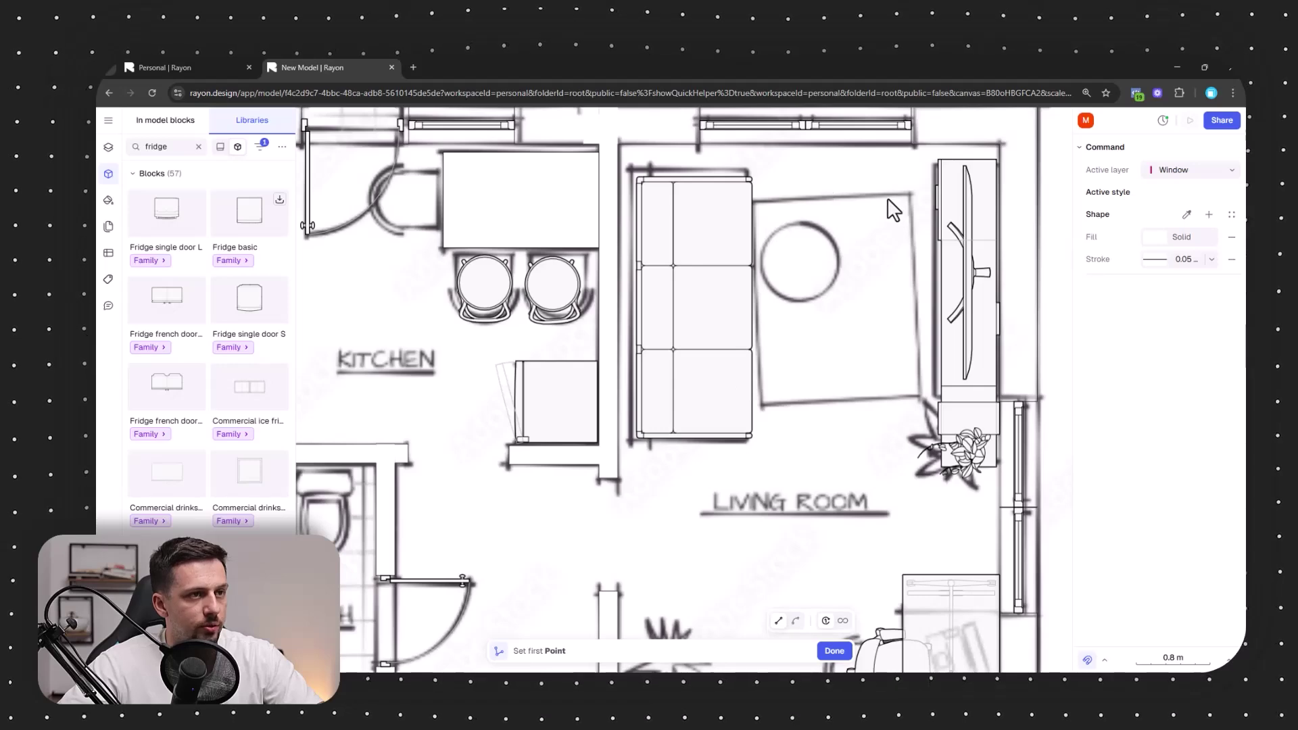
key(Escape)
- Search for "carpet" and place Carpet waves, rotated 6.3° and scaled to about 1.61 × 2.33 m, over the sketched living room rug
text(ru)
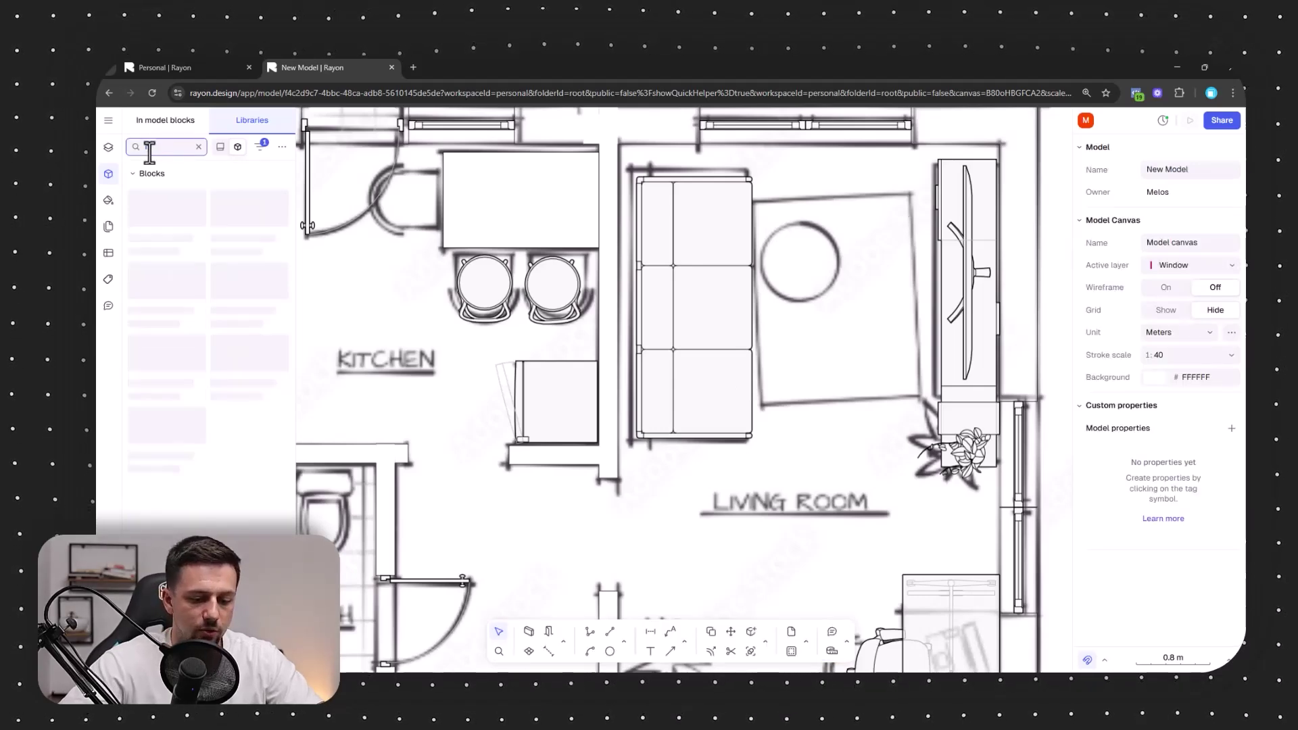
text(carpet)
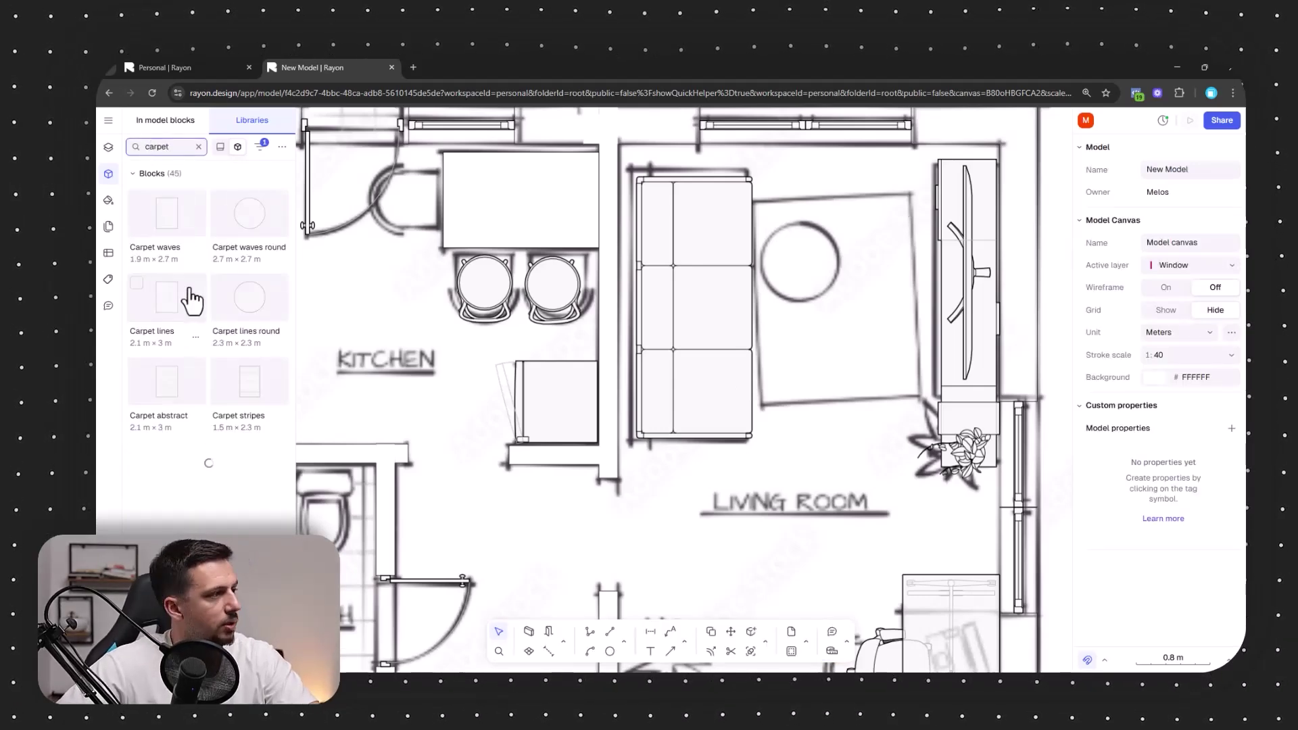
drag(177, 219, 257, 252)
drag(710, 348, 829, 380)
drag(942, 462, 918, 409)
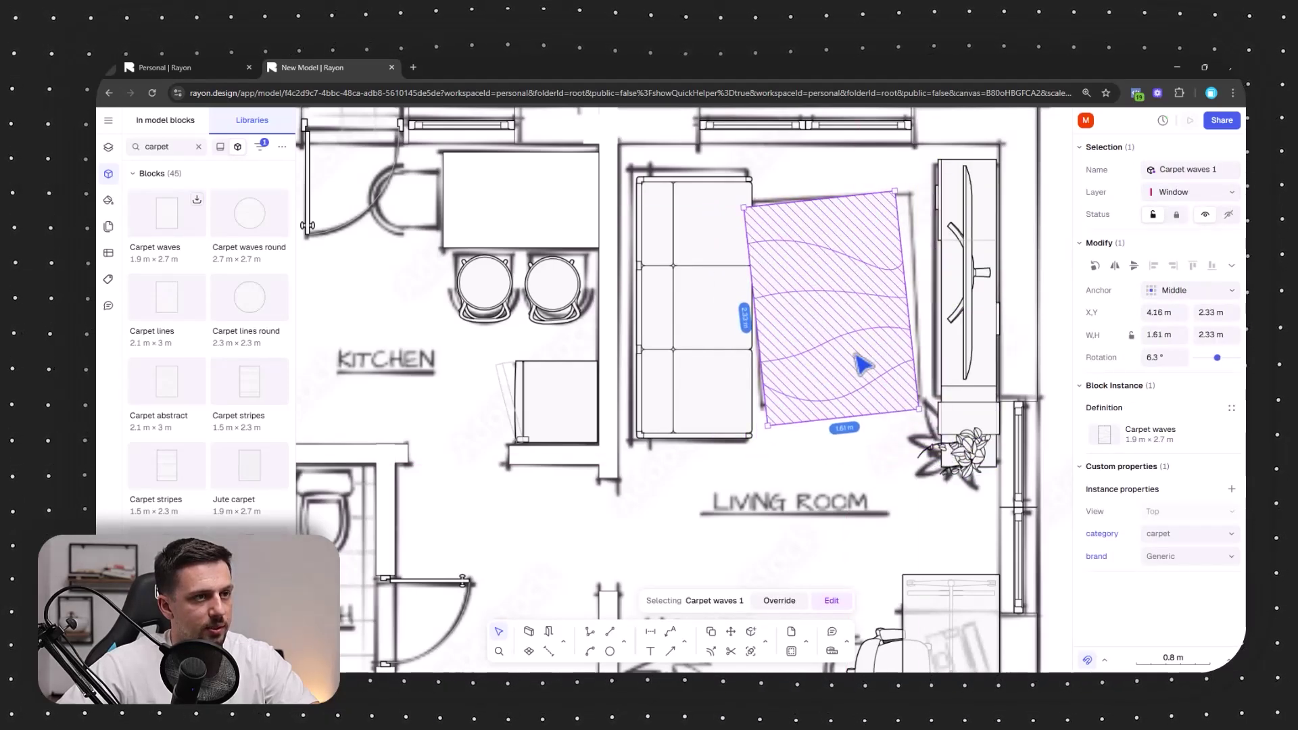
- Shift the living room carpet beside the sofa, and place a HAL table round from the block library on it at about 0.87 m
drag(855, 359, 864, 347)
click(759, 390)
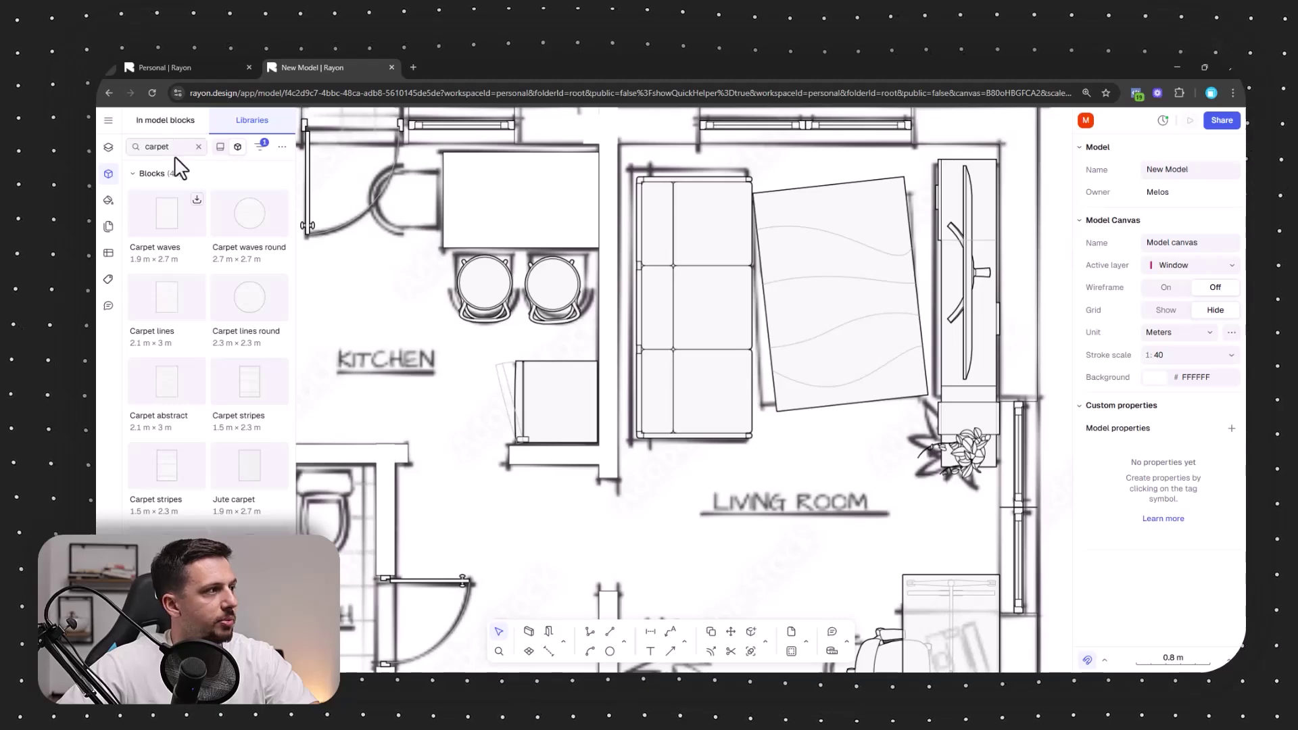
text(round table)
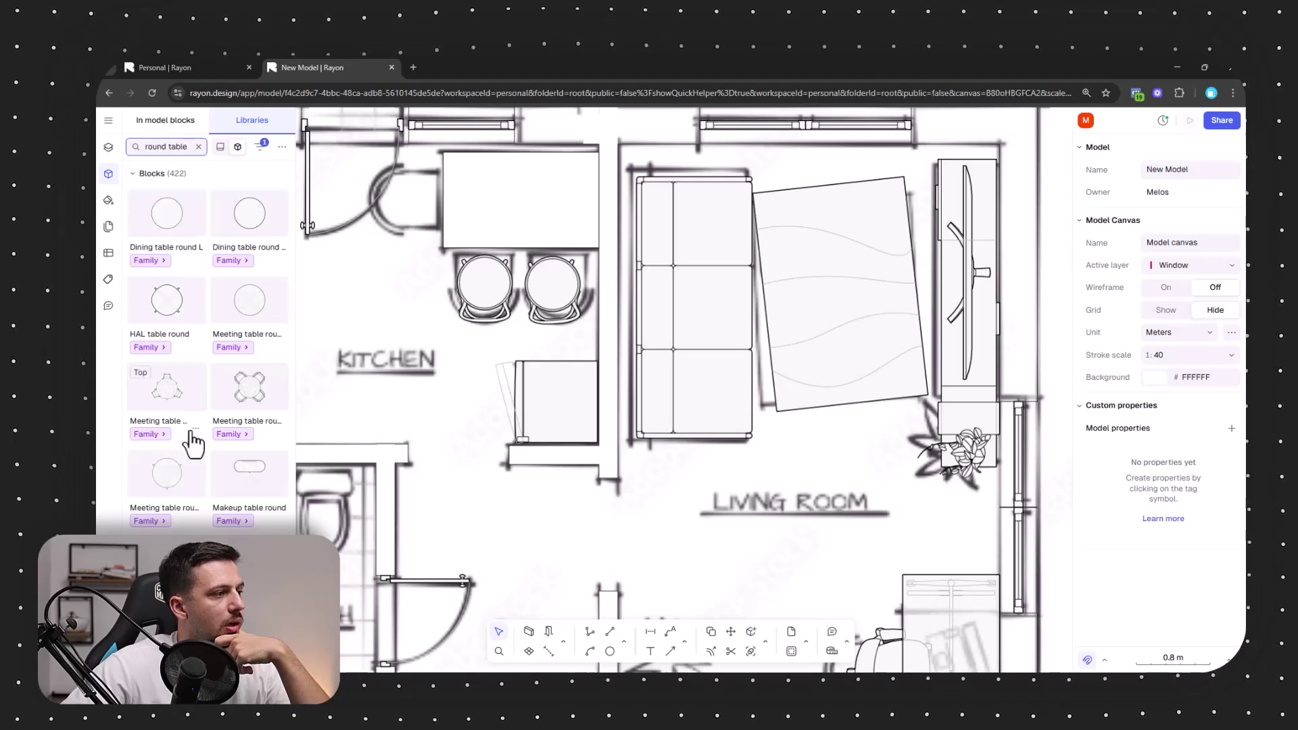
drag(166, 318, 822, 308)
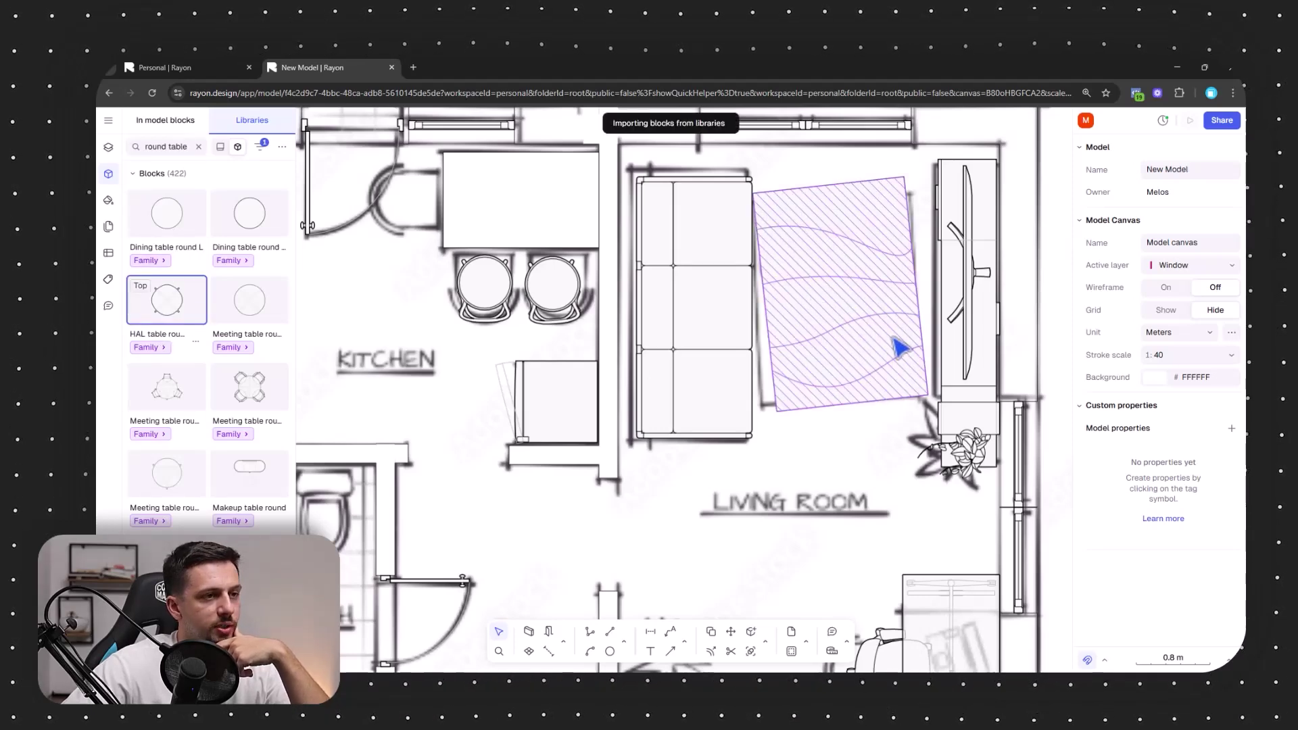
drag(856, 257, 864, 250)
scroll(675, 277, down, 5)
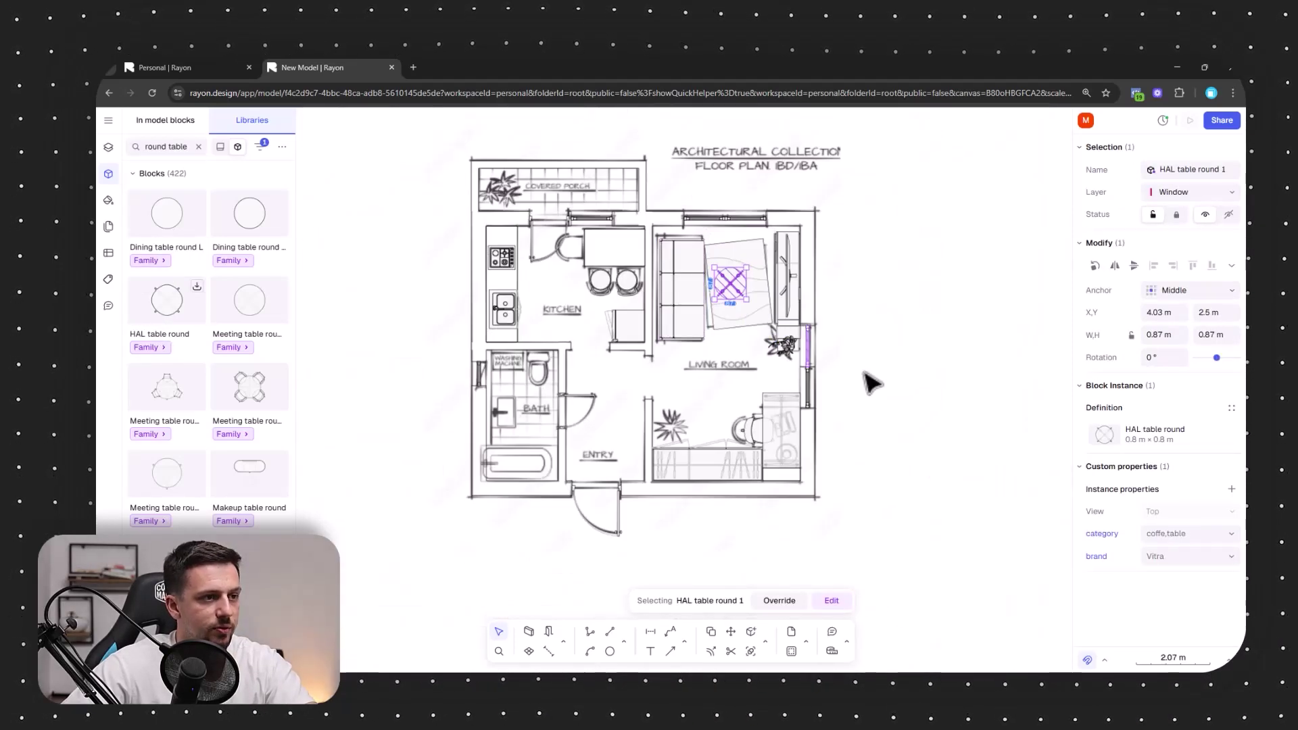
click(865, 372)
- Search the block library for "bath tub" and place a Bathtub round S in the bathroom over the sketched tub
scroll(666, 438, up, 4)
middle_drag(621, 368, 756, 345)
middle_drag(680, 320, 628, 453)
middle_drag(845, 518, 836, 500)
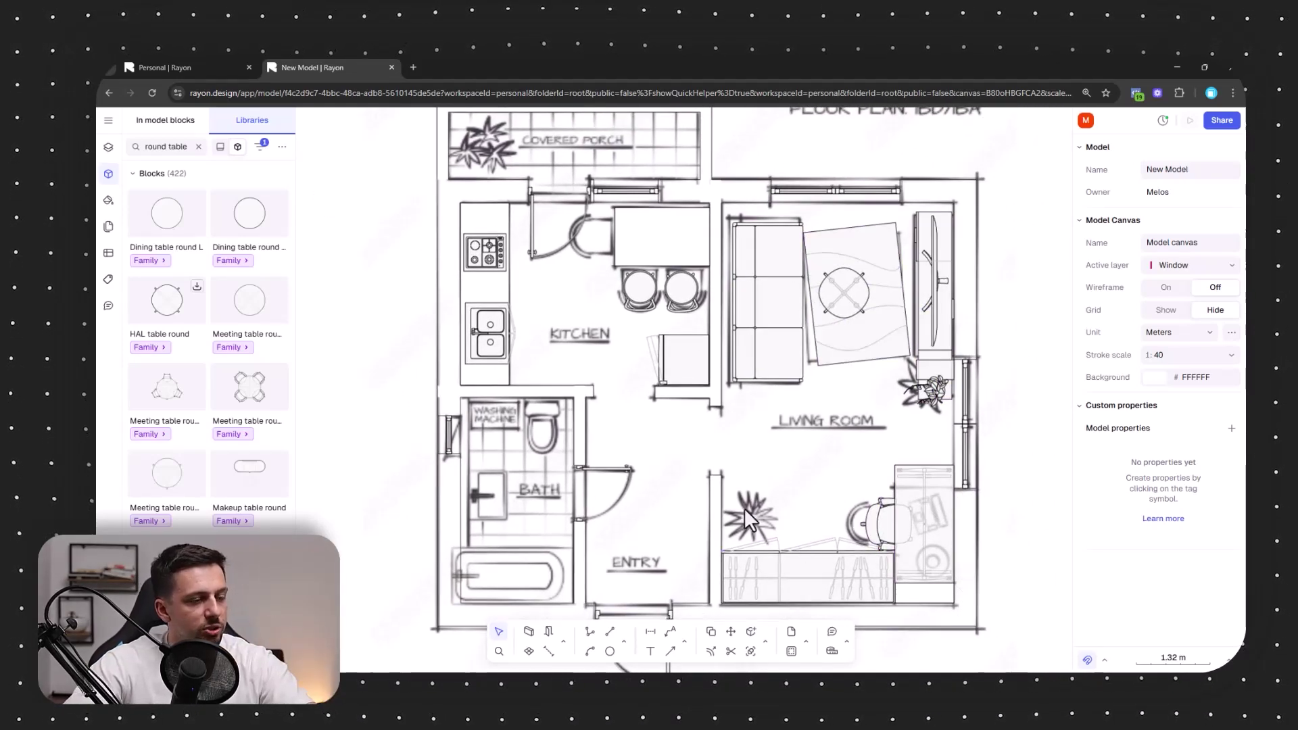
scroll(523, 590, up, 3)
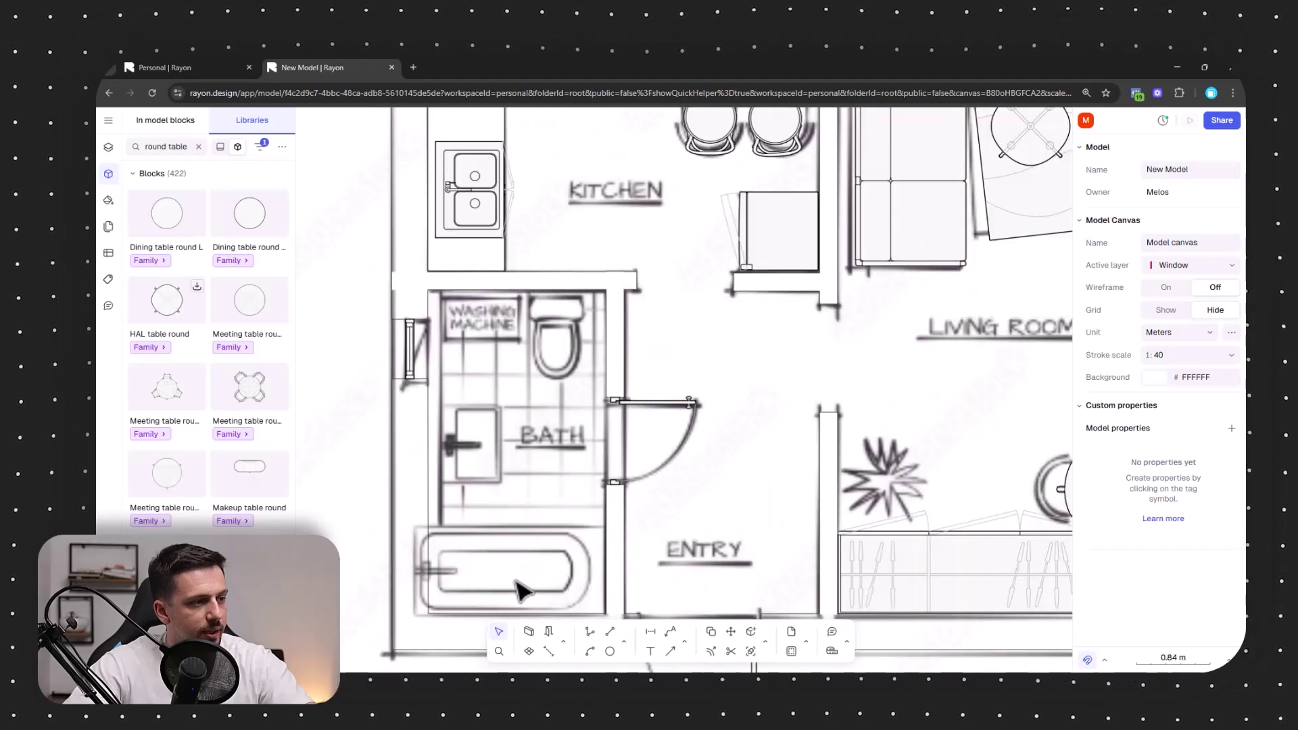
middle_drag(532, 514, 550, 497)
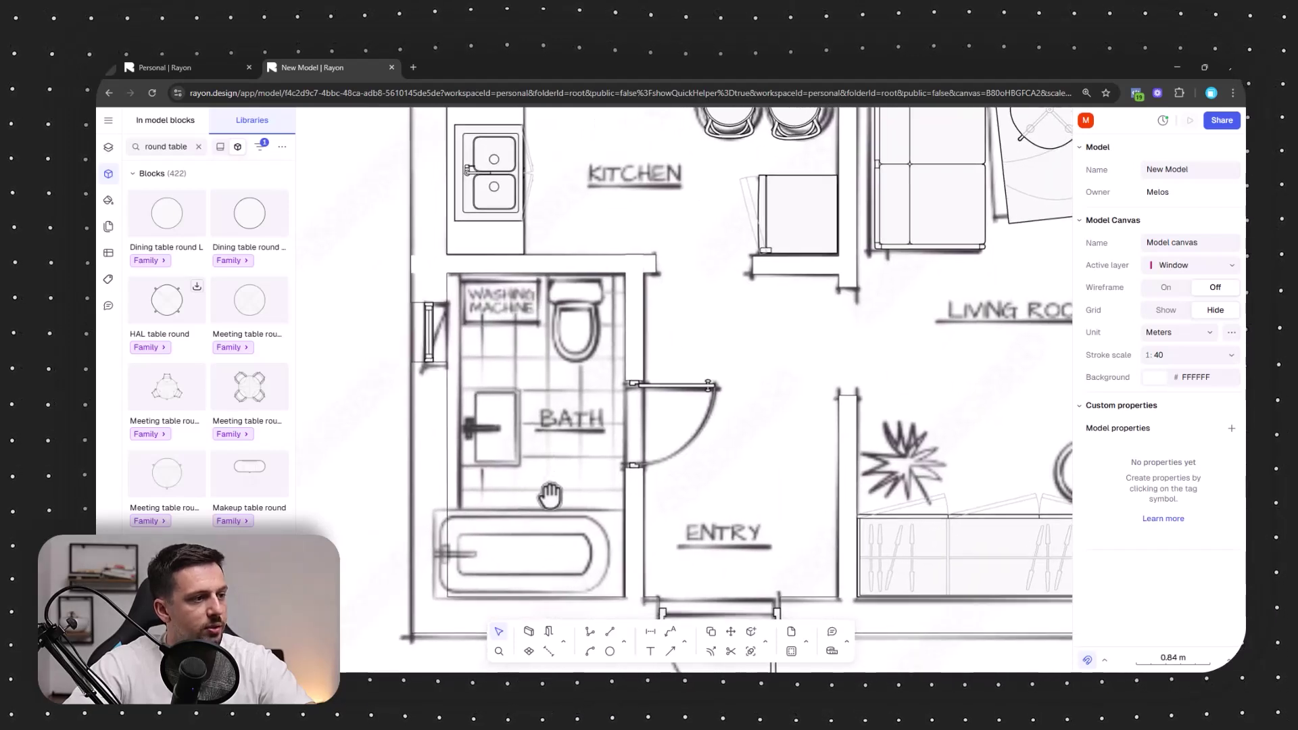
triple_click(161, 146)
text(bath tub)
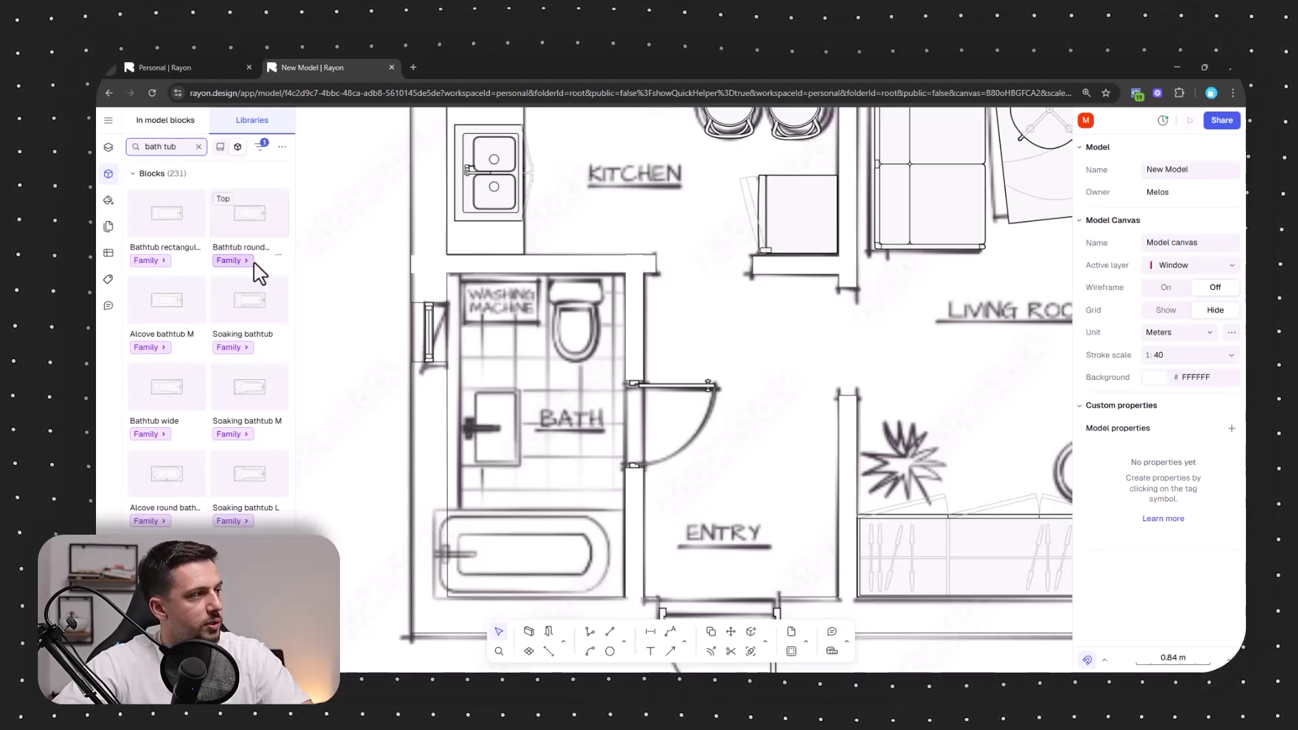
drag(230, 227, 542, 498)
click(542, 504)
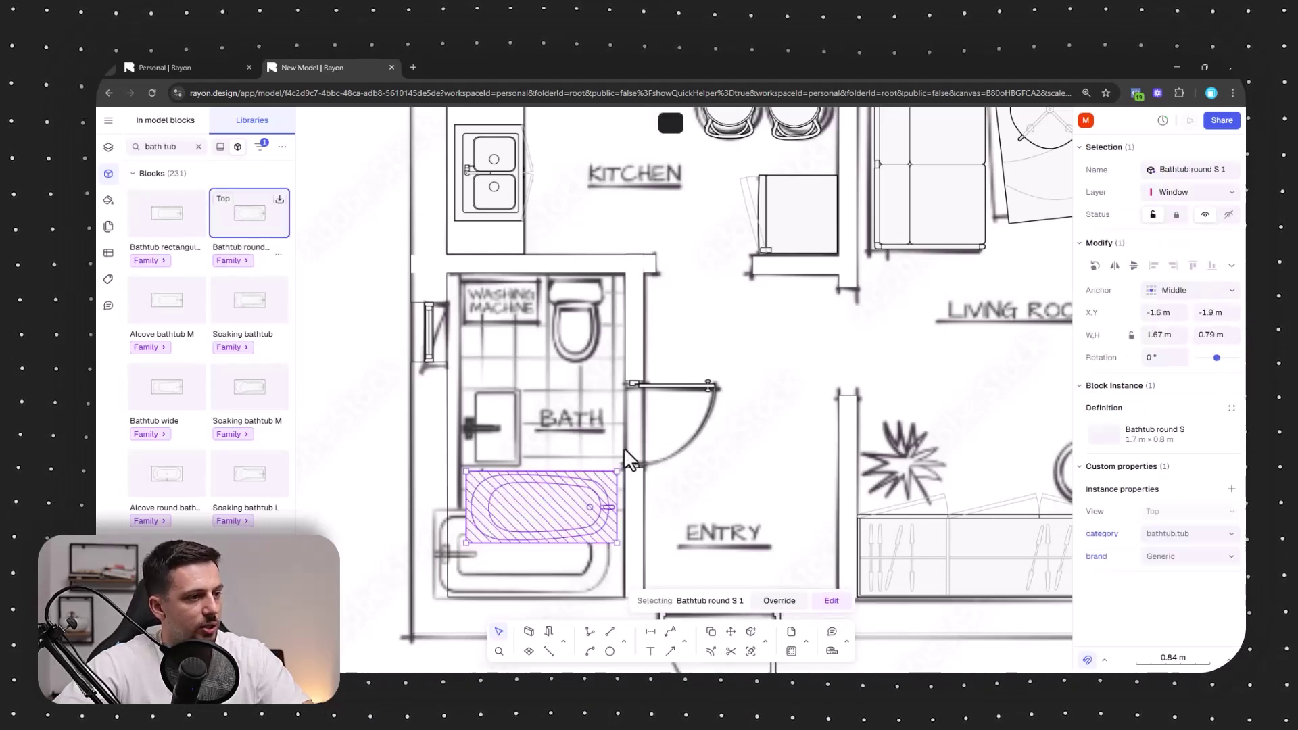
- Rotate the bathtub 180°, align it with the bathroom's lower-left corner and scale it to about 1.98 × 0.94 m
drag(626, 448, 436, 551)
drag(561, 556, 551, 599)
drag(598, 525, 626, 512)
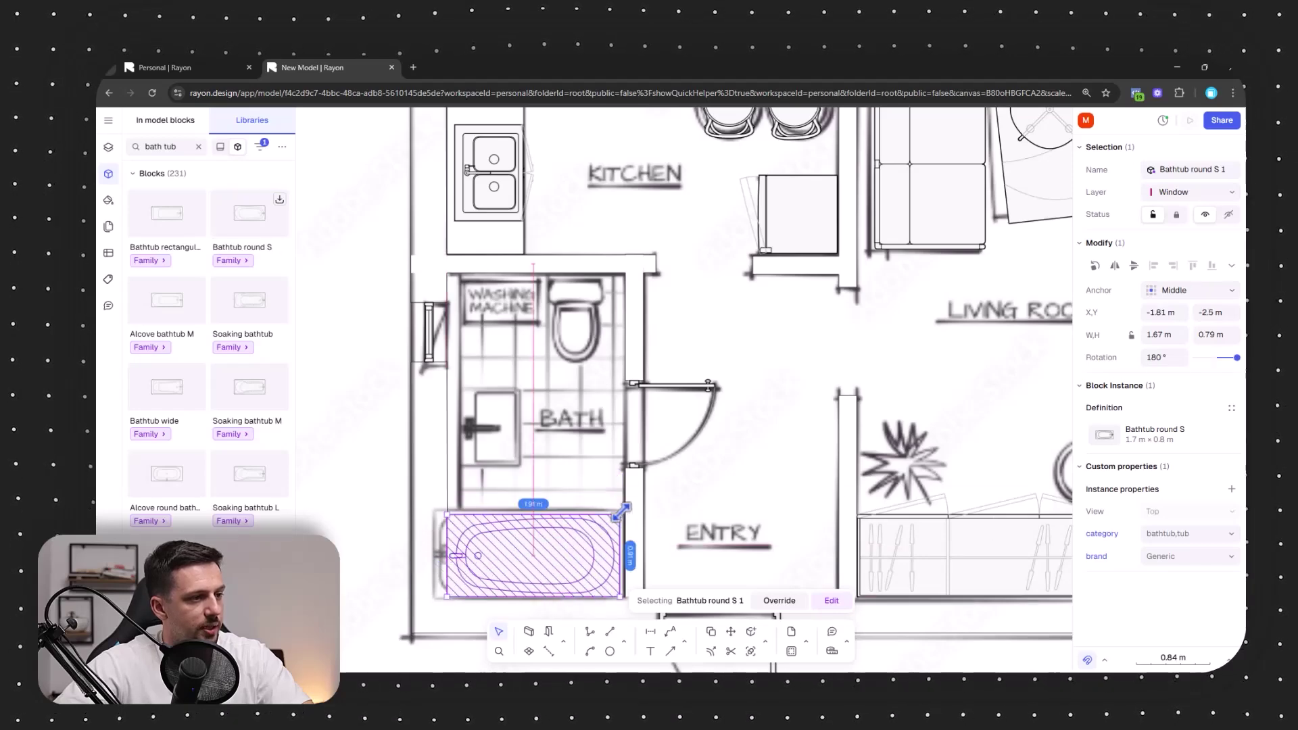
- Search the block library for "basin" and place a Round sink basic over the sketched washbasin in the bathroom
click(161, 122)
click(230, 123)
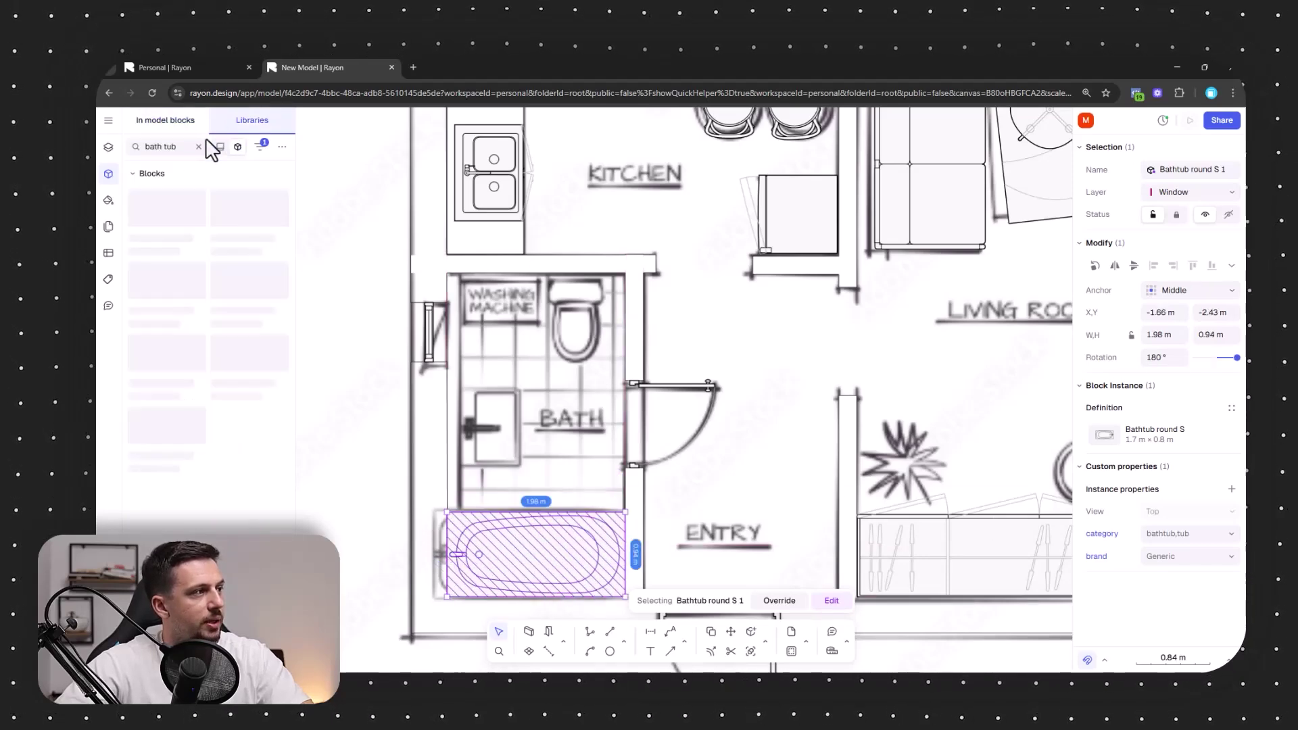
triple_click(185, 150)
text(basin)
drag(167, 547, 492, 430)
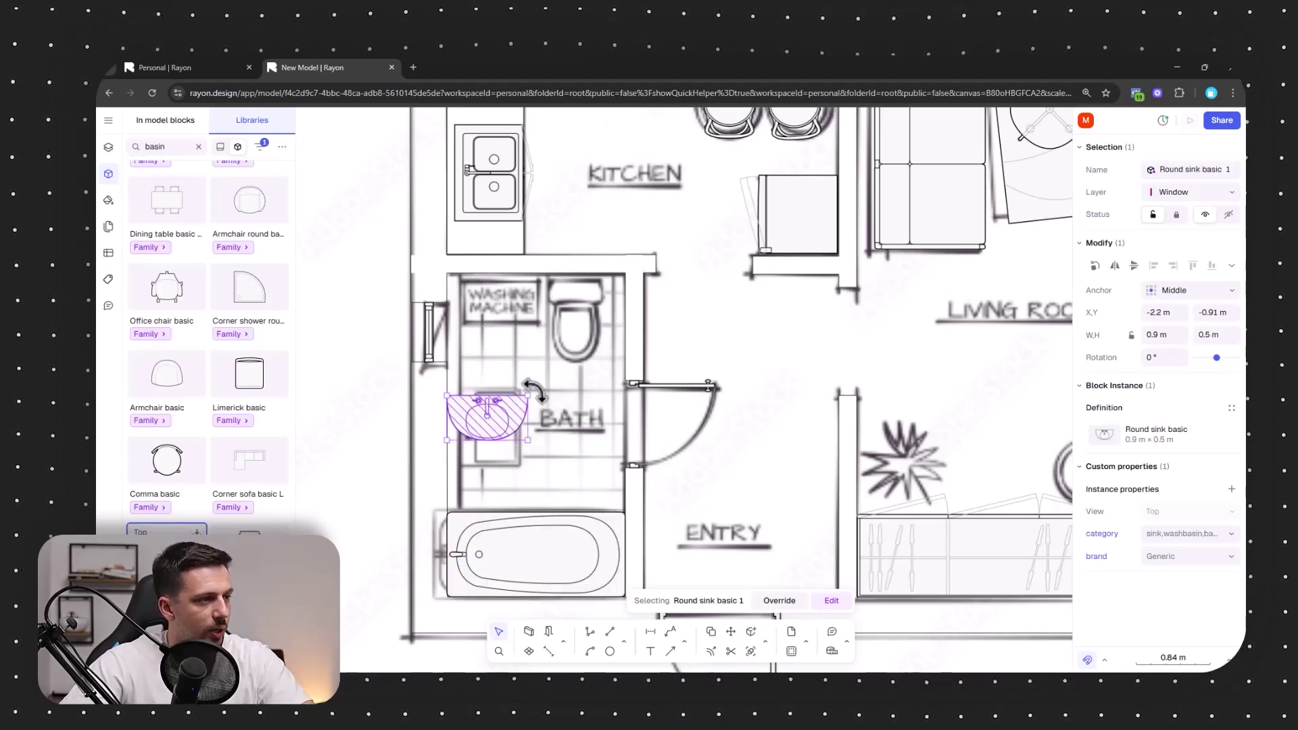
- Rotate the sink 90°, set it against the bathroom's left wall and scale it to about 1.02 × 0.56 m
drag(534, 390, 487, 443)
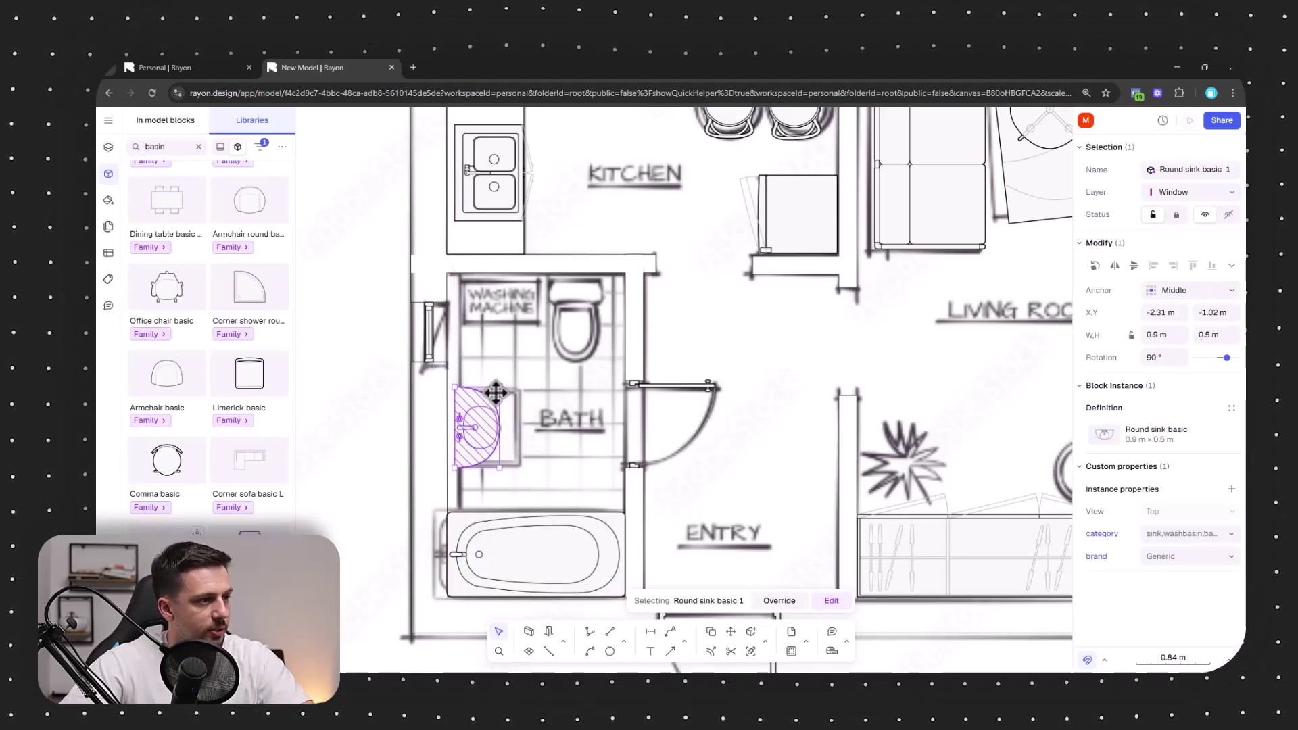
mouse_move(504, 385)
mouse_down()
mouse_move(525, 369)
mouse_move(512, 377)
mouse_up()
drag(485, 414, 477, 417)
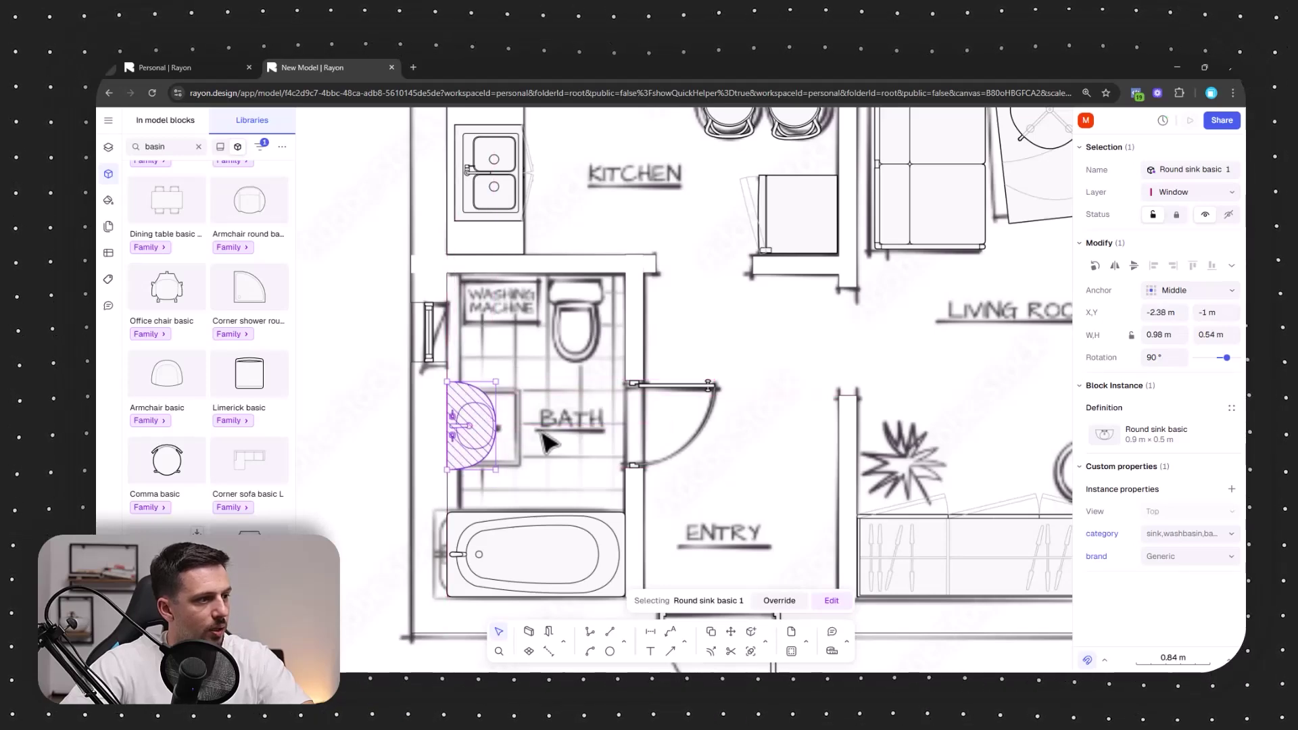
click(548, 443)
click(489, 383)
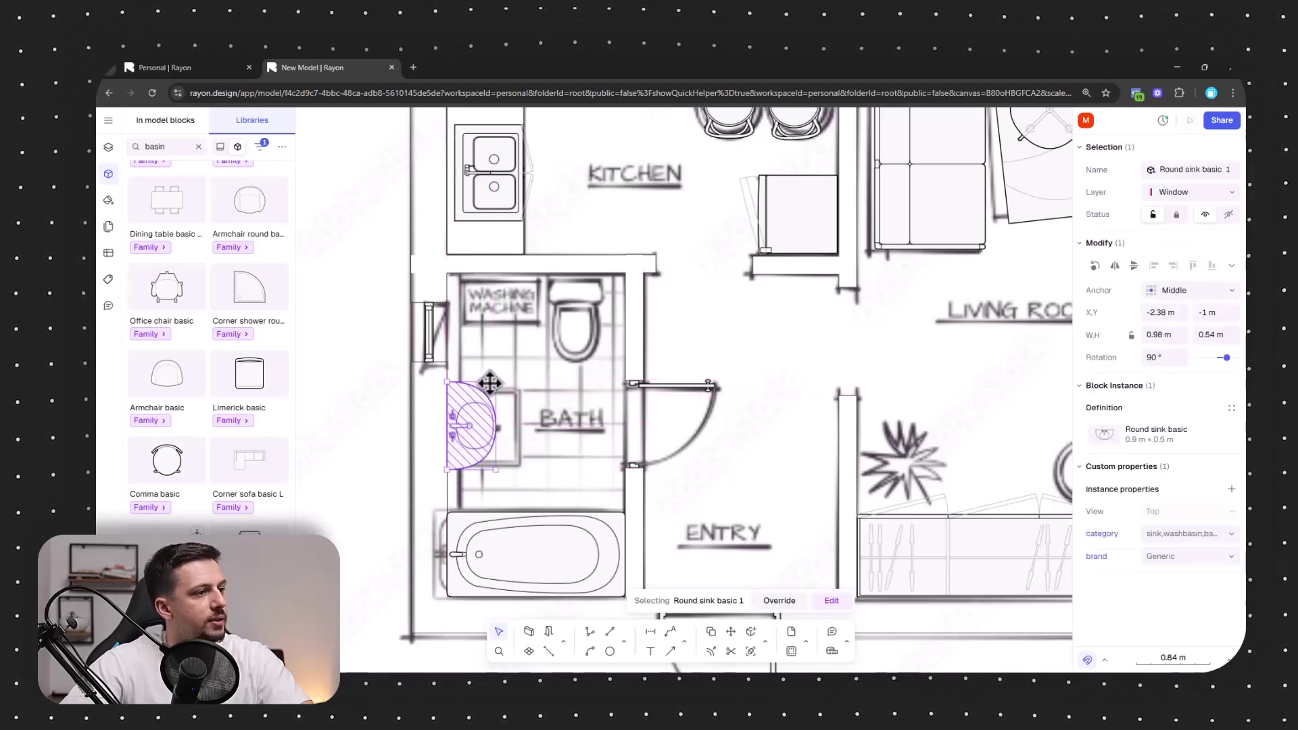
drag(501, 383, 502, 379)
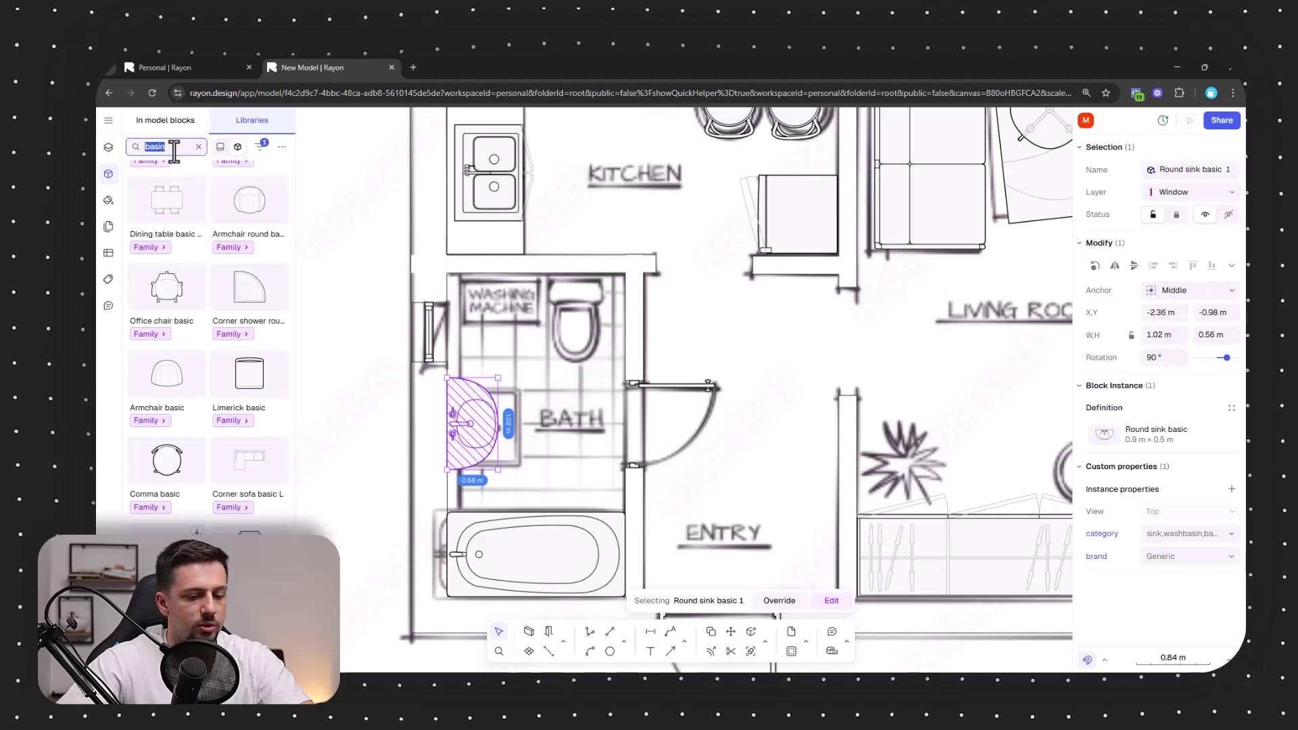
- Search the block library for "toilet" and place a Toilet basic over the sketched toilet in the bathroom
text(toilet)
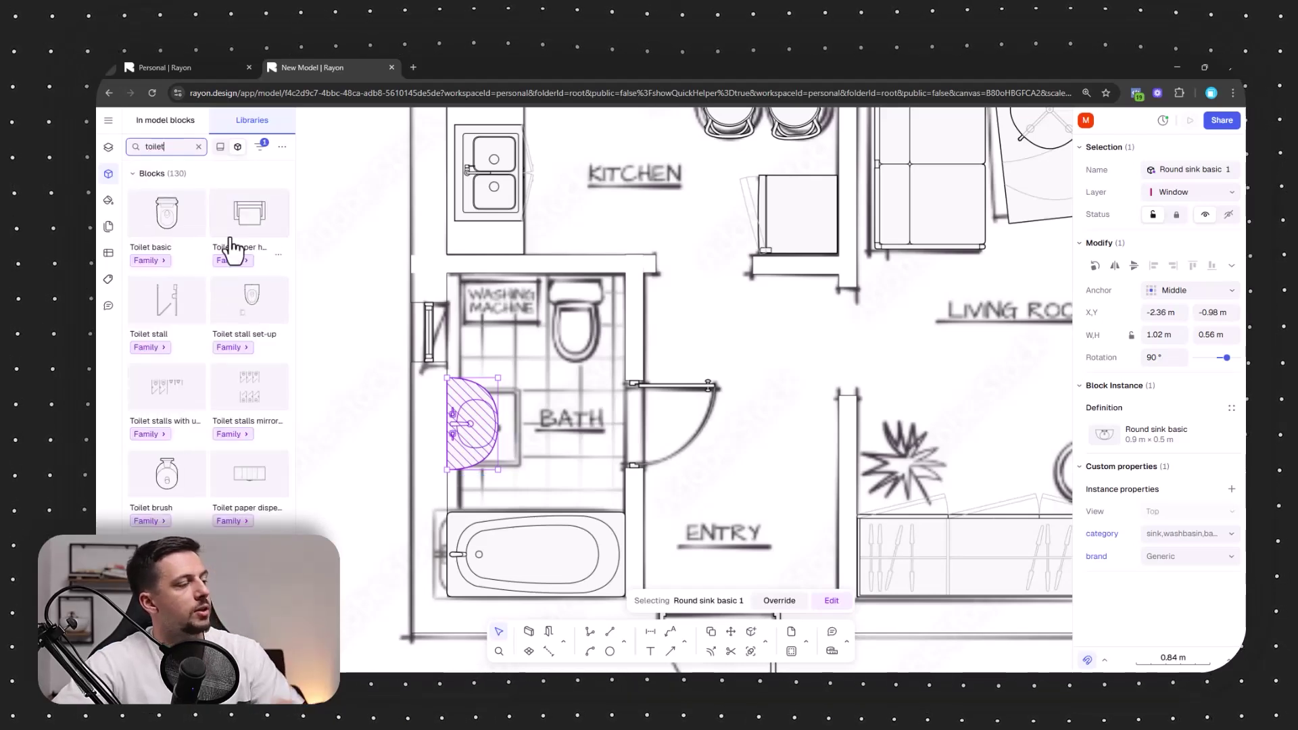
drag(194, 225, 546, 359)
click(891, 404)
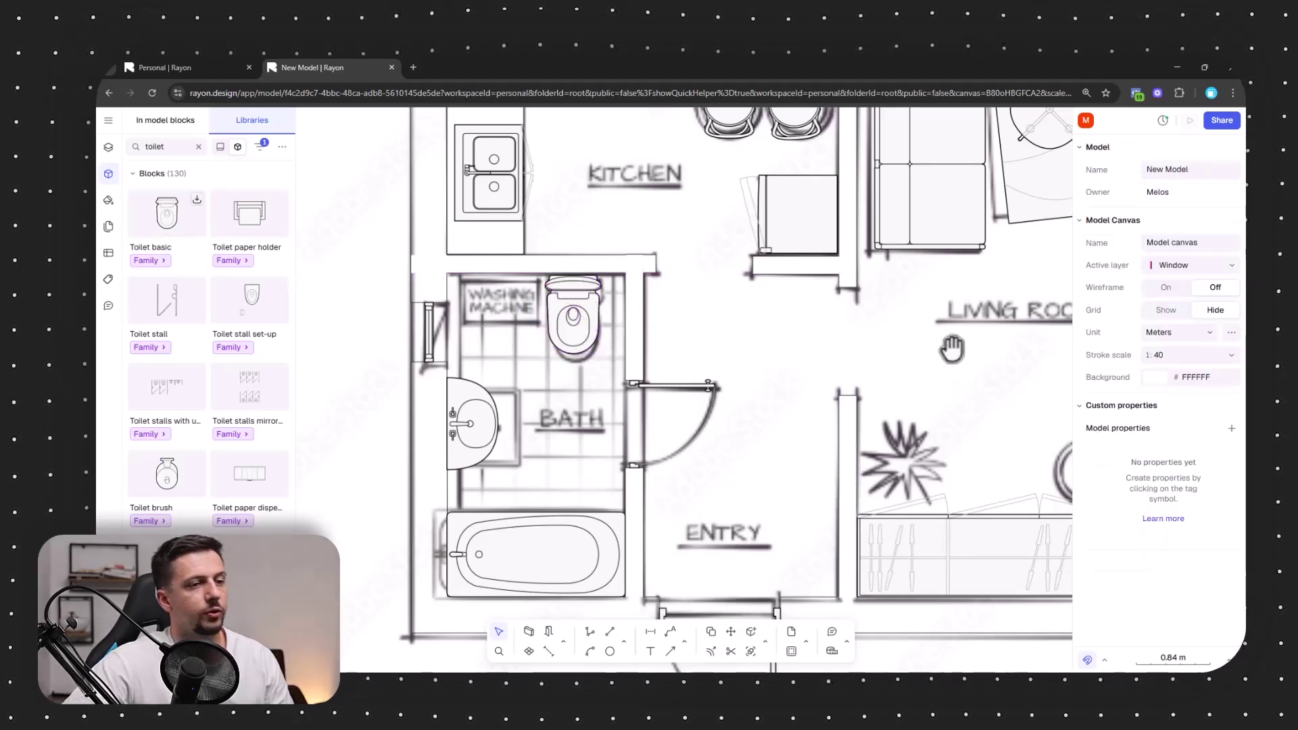
middle_drag(950, 348, 835, 384)
scroll(828, 378, down, 3)
scroll(831, 382, down, 3)
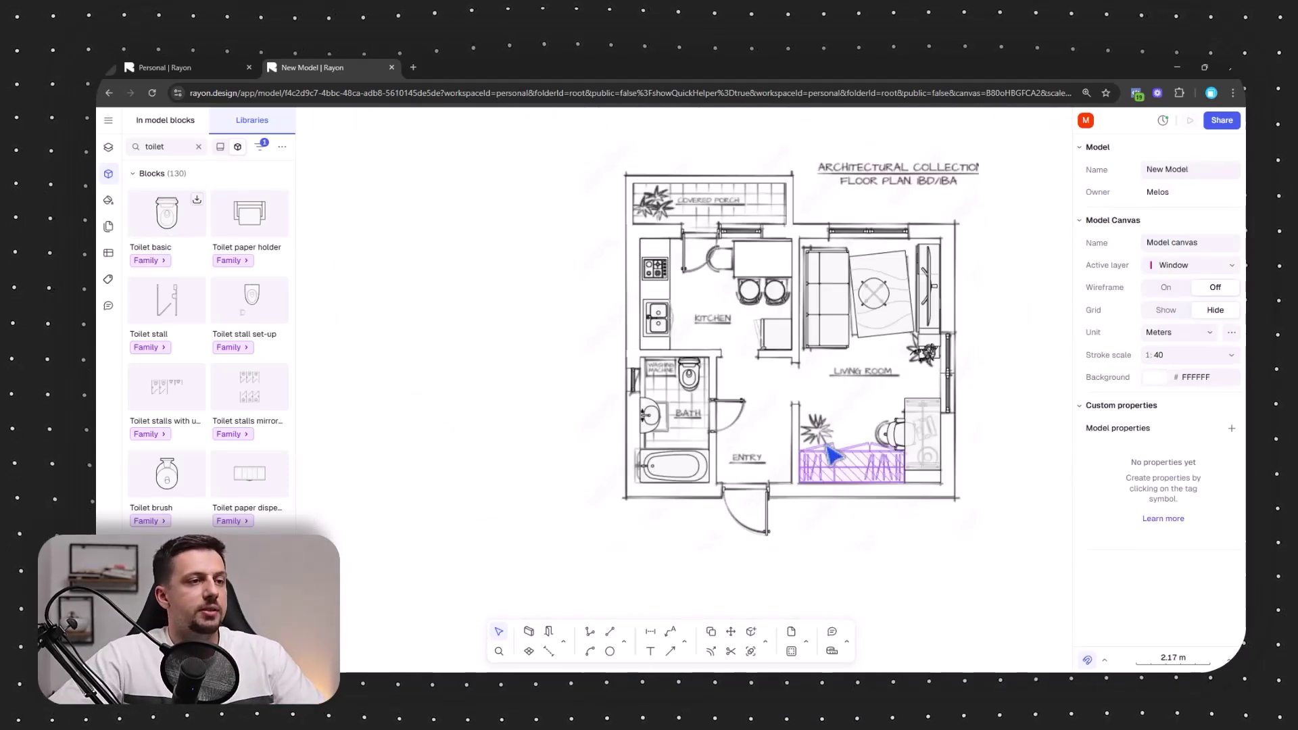
scroll(804, 318, up, 3)
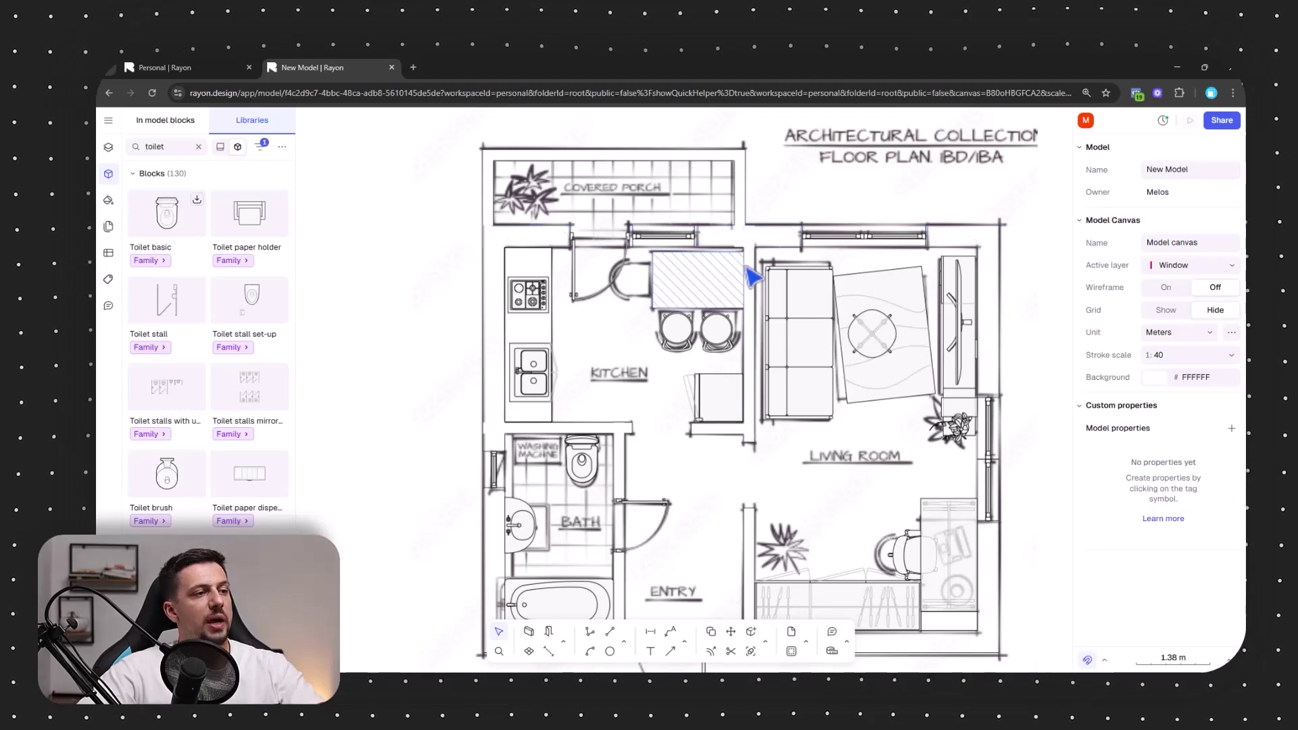
scroll(545, 358, down, 3)
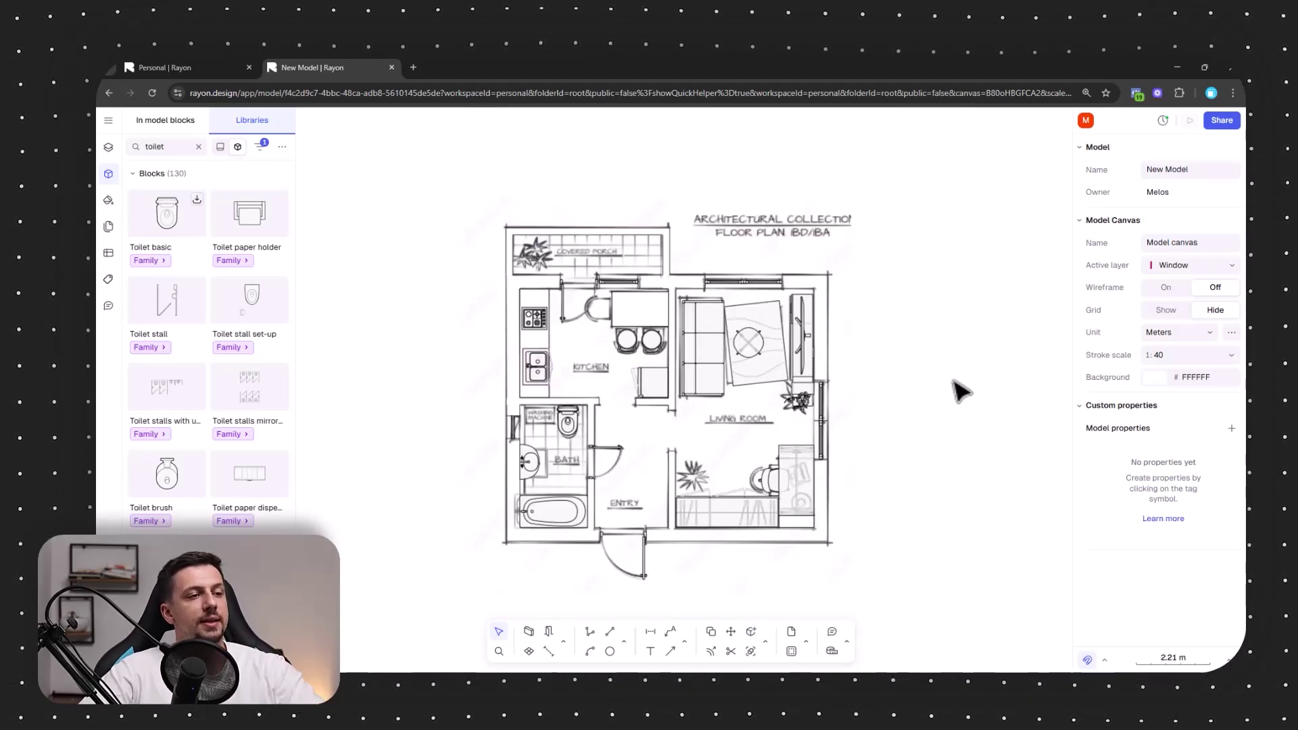
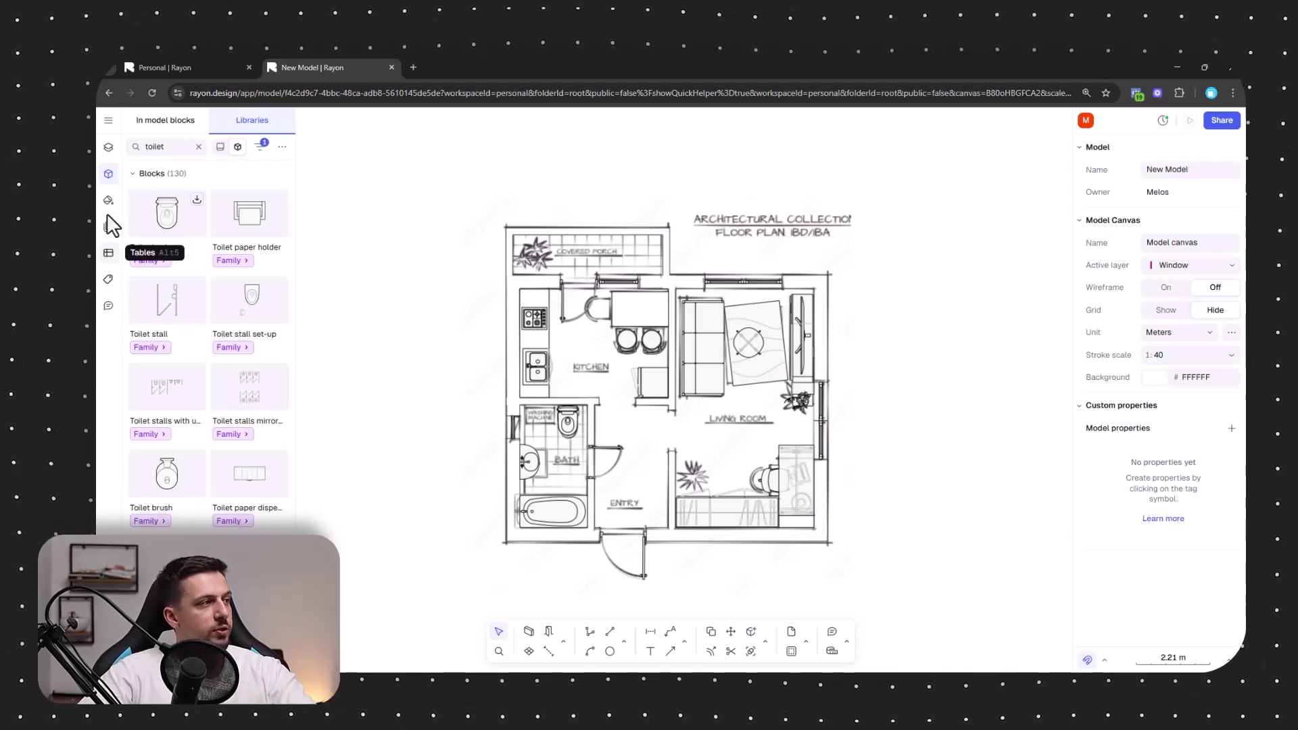
click(108, 147)
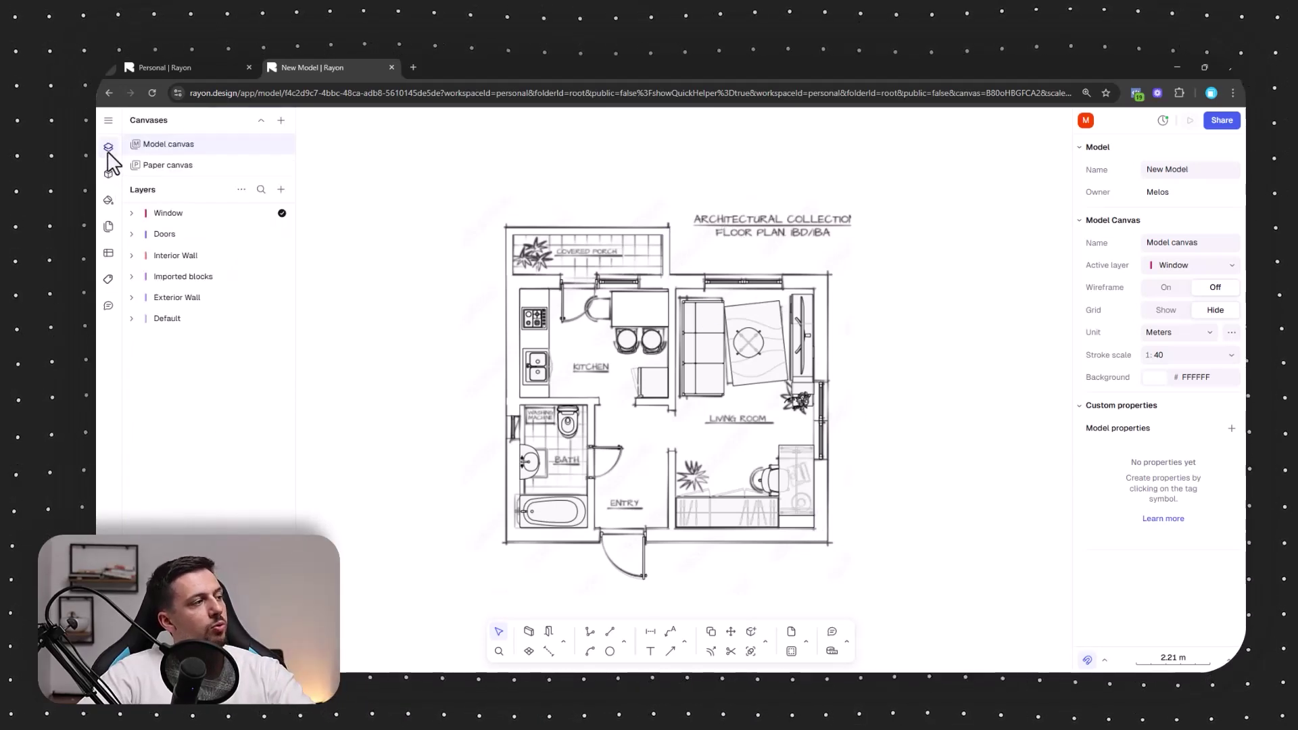
click(108, 149)
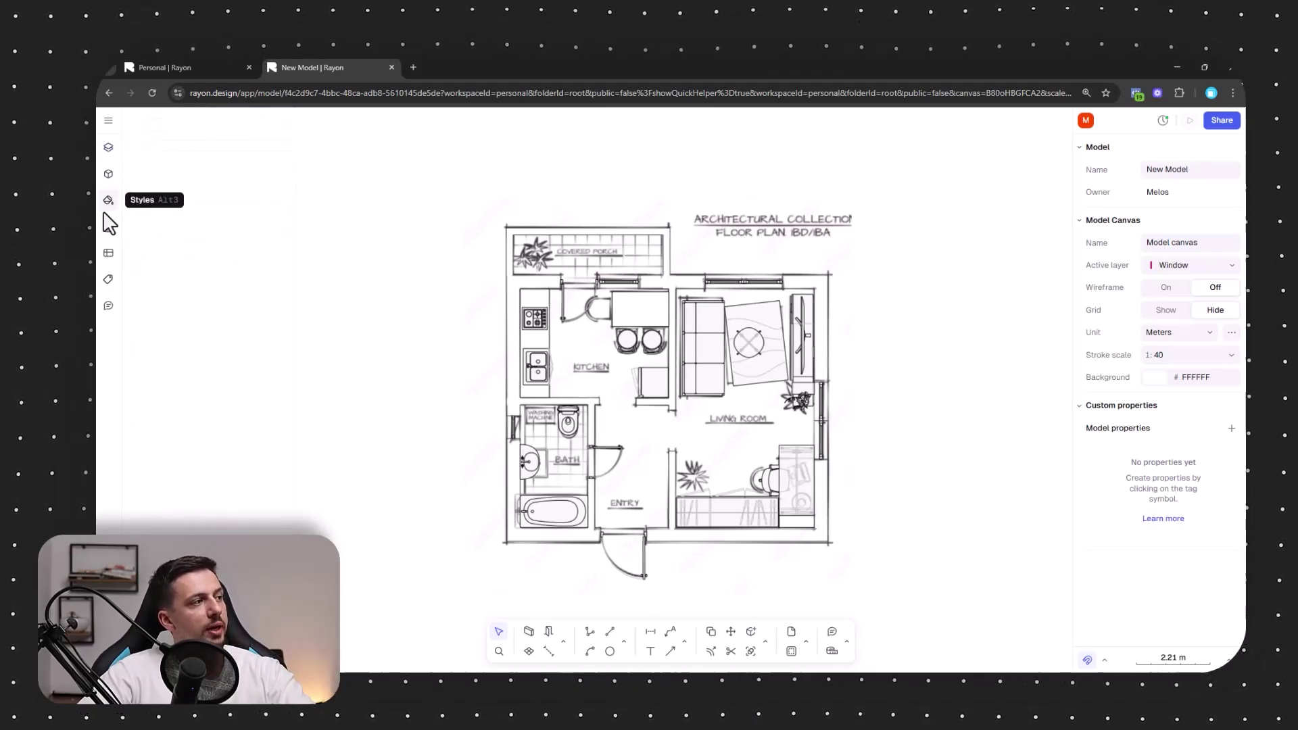
click(107, 176)
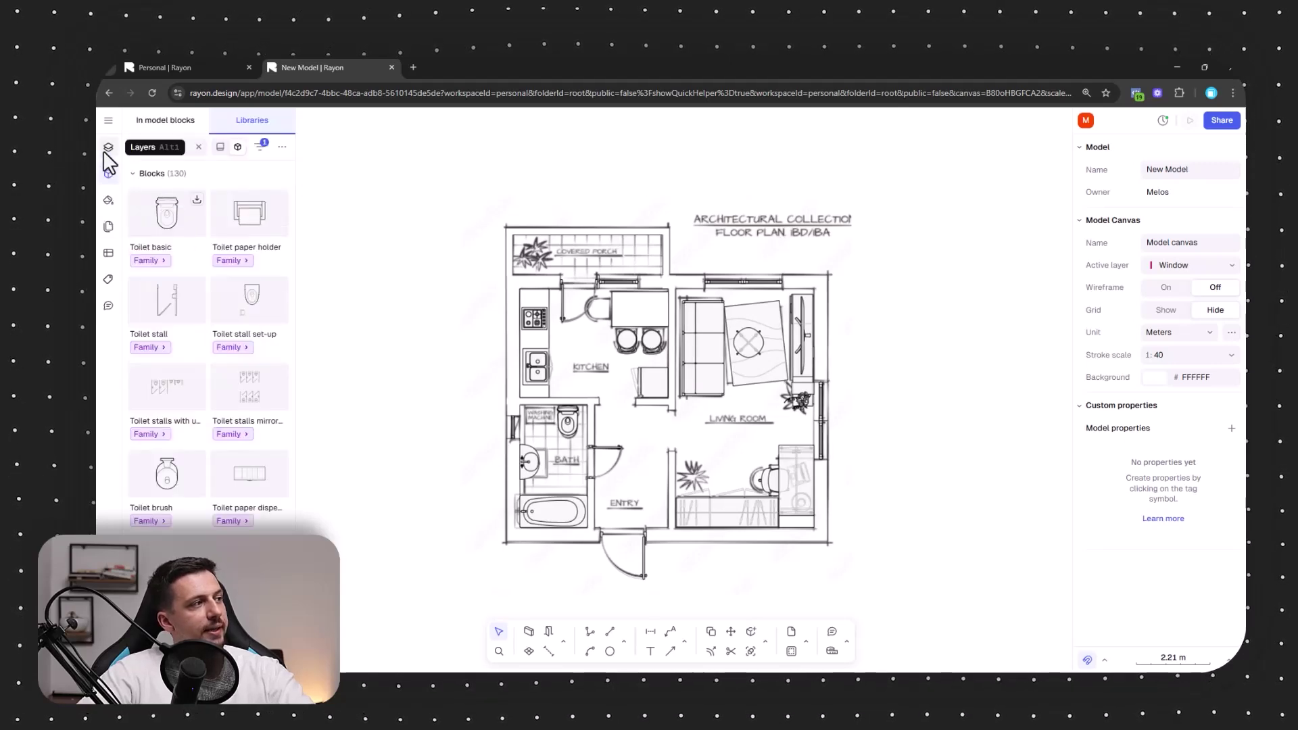
- Expand the Default layer and unlock the floor plan screenshot image in it
click(108, 148)
click(132, 319)
click(260, 342)
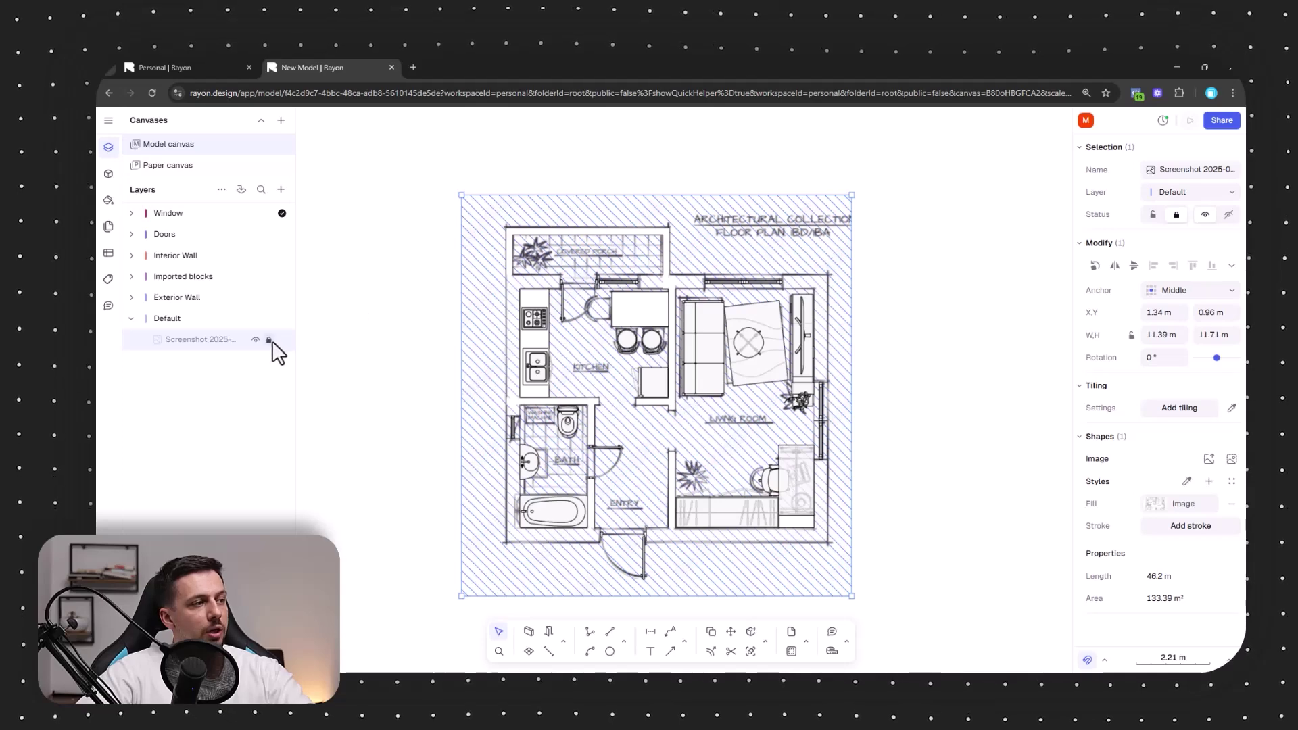
click(270, 340)
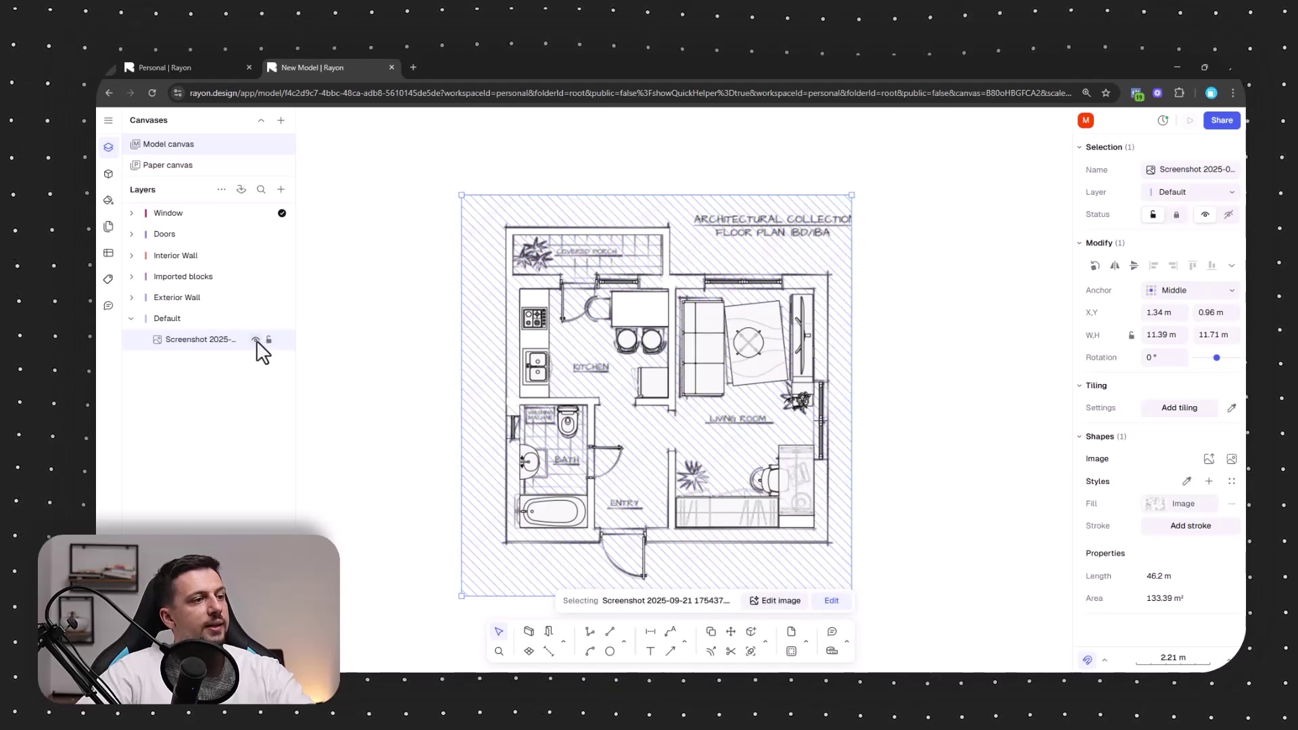
- Hide the floor plan screenshot to check the traced drawing on its own, and show the image again
click(255, 339)
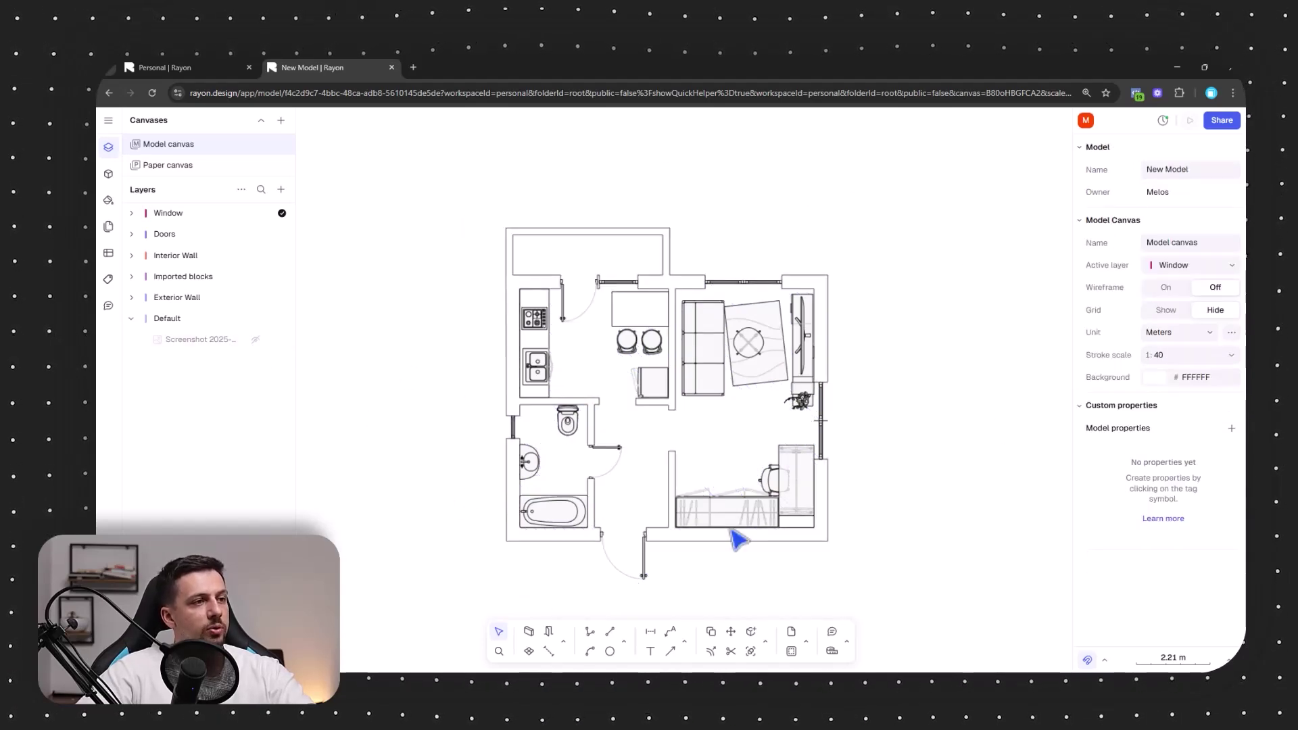
click(256, 339)
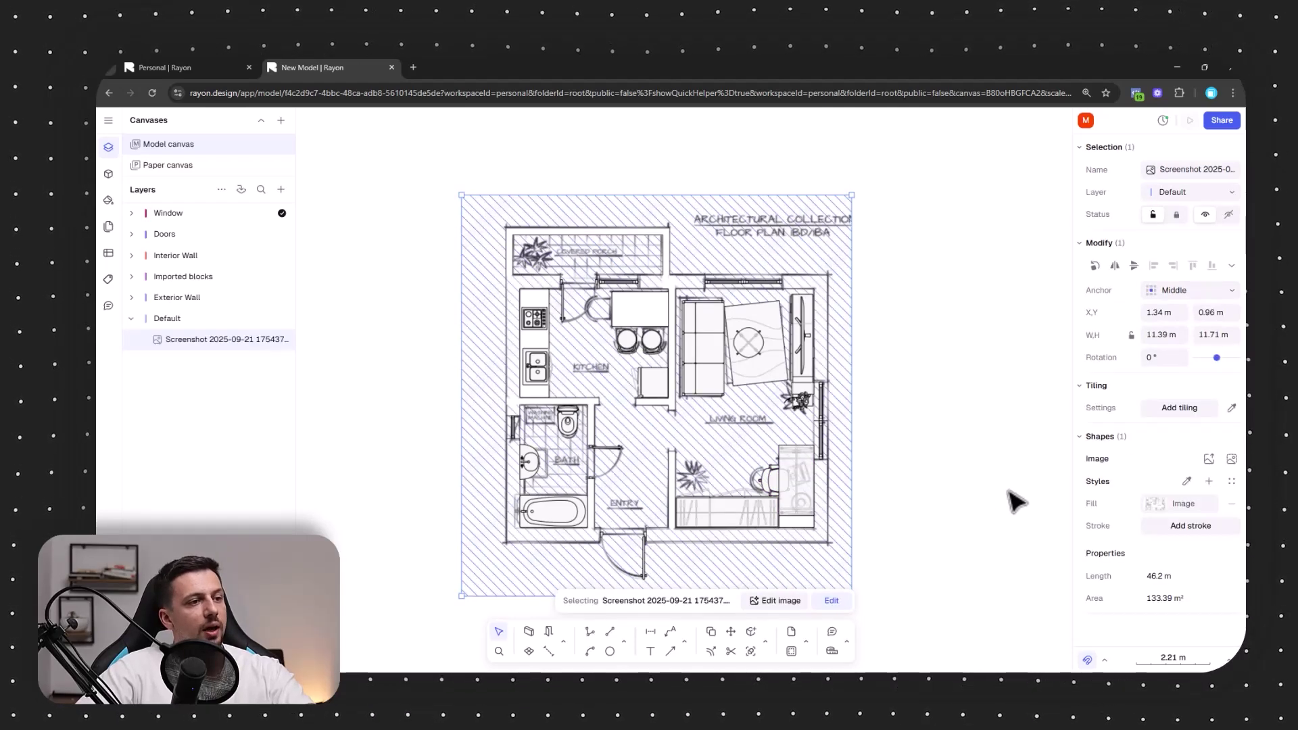
click(974, 455)
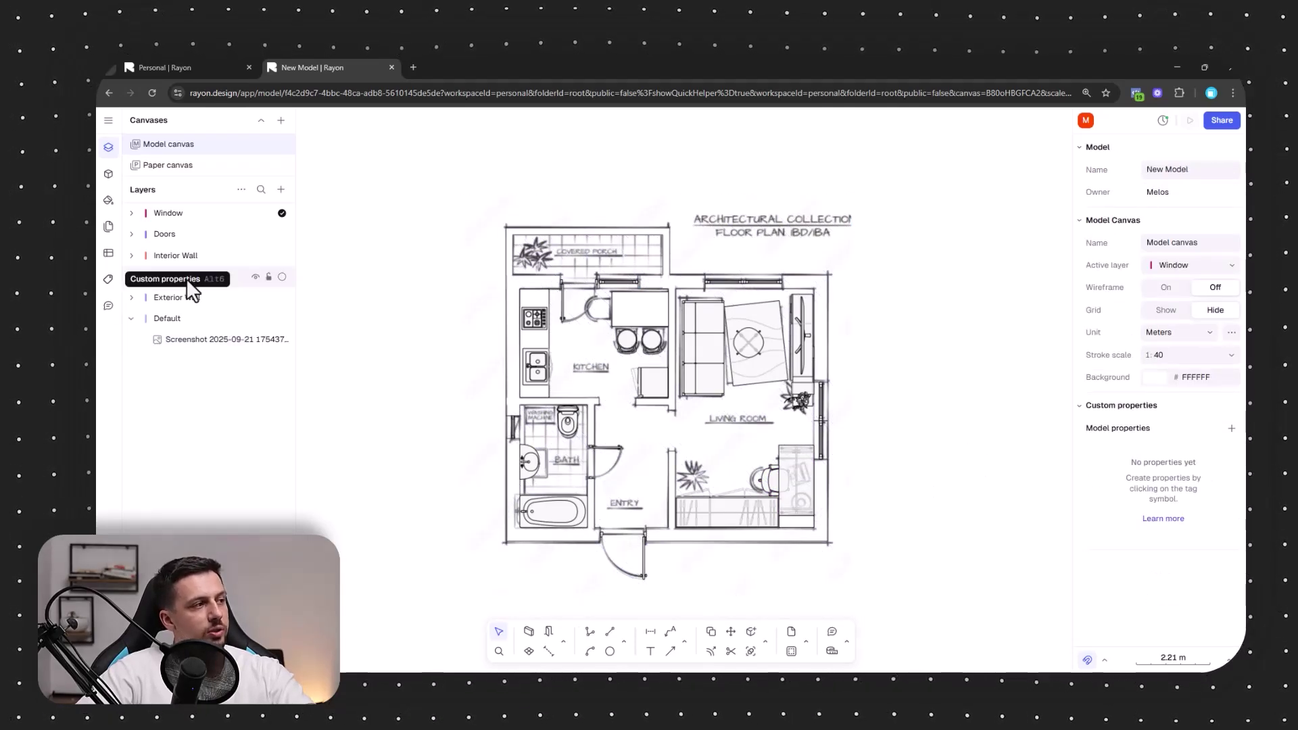
- Add a new layer named Zones and move it directly above the Default layer
click(304, 217)
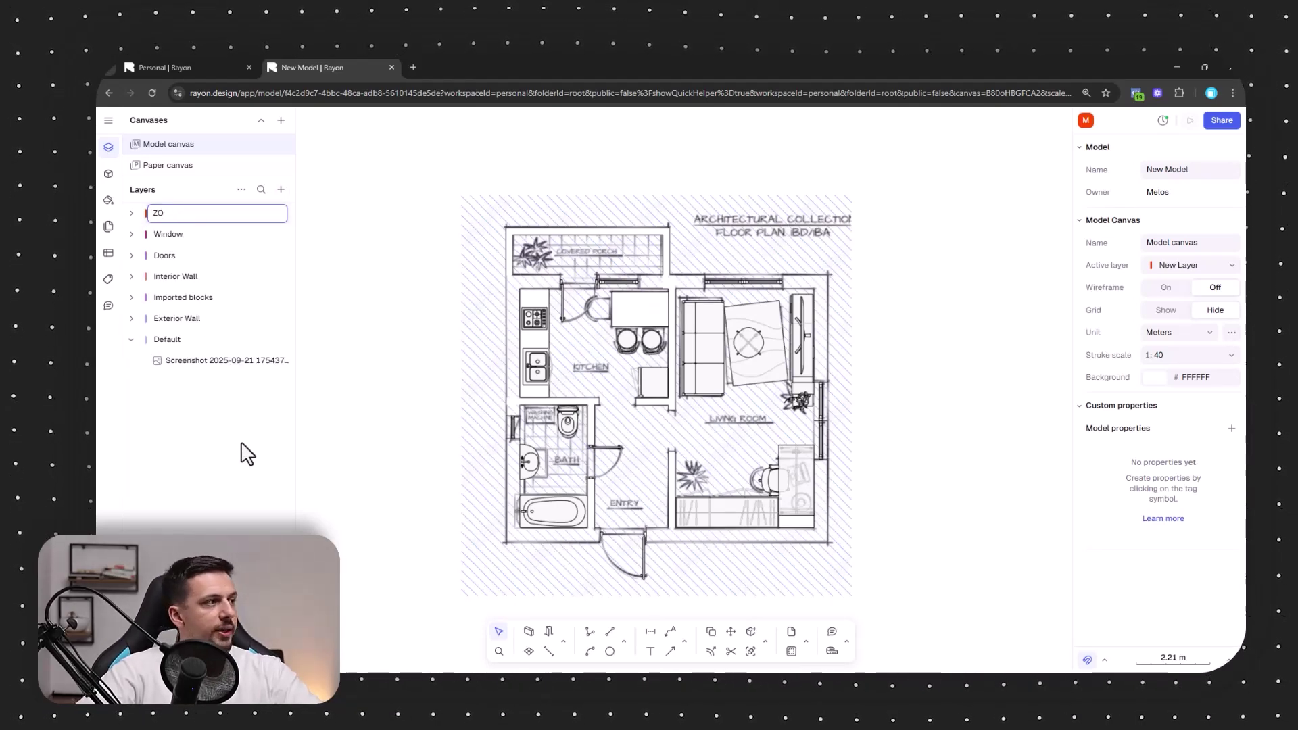
key(Return)
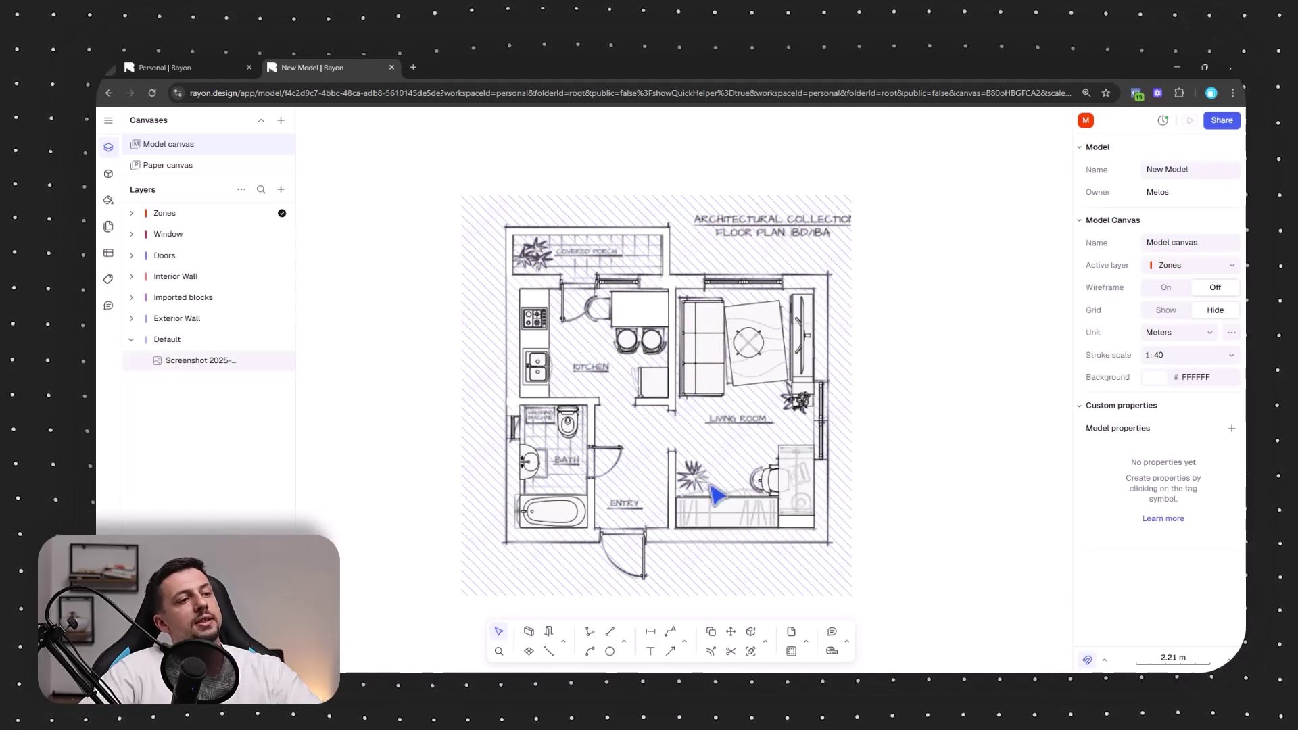
drag(197, 213, 193, 333)
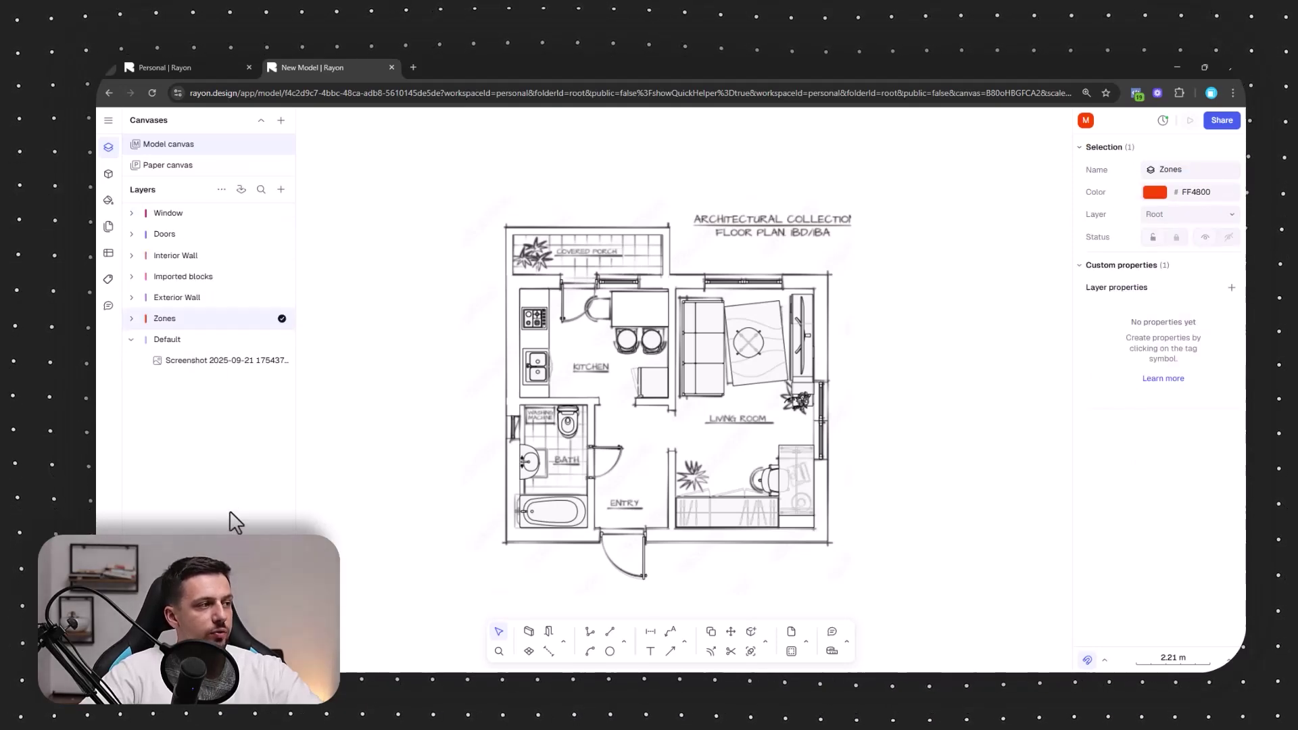
- Create a zone on the Zones layer by picking a point inside the living room
click(530, 653)
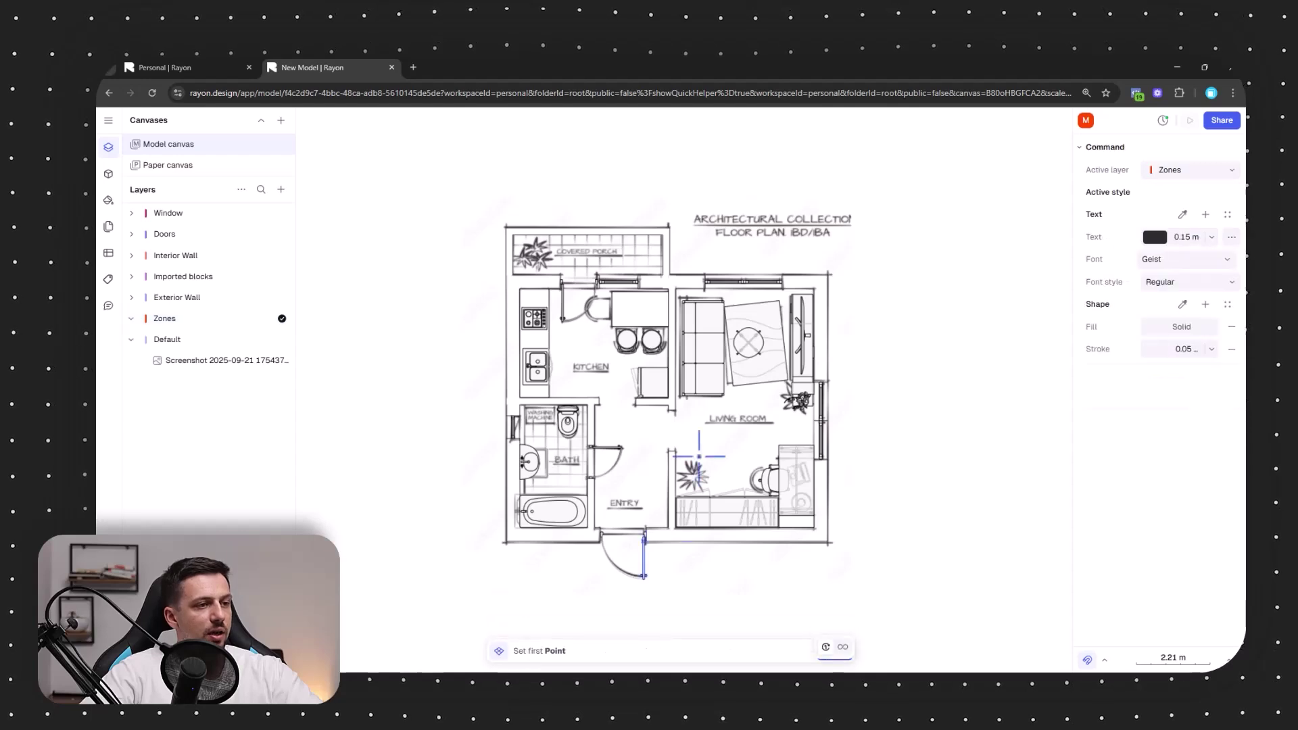
click(728, 434)
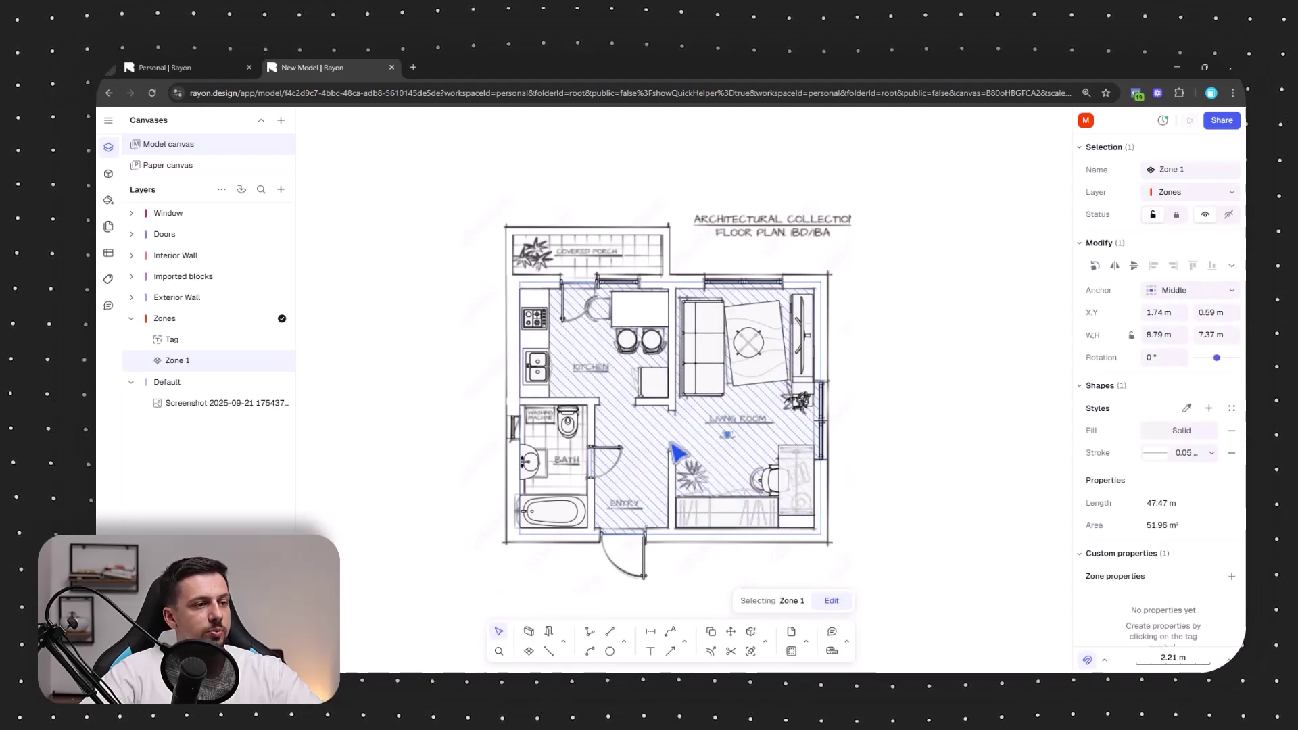
- Convert Zone 1 to free mode and open its outline for point editing
click(555, 346)
click(574, 340)
click(575, 341)
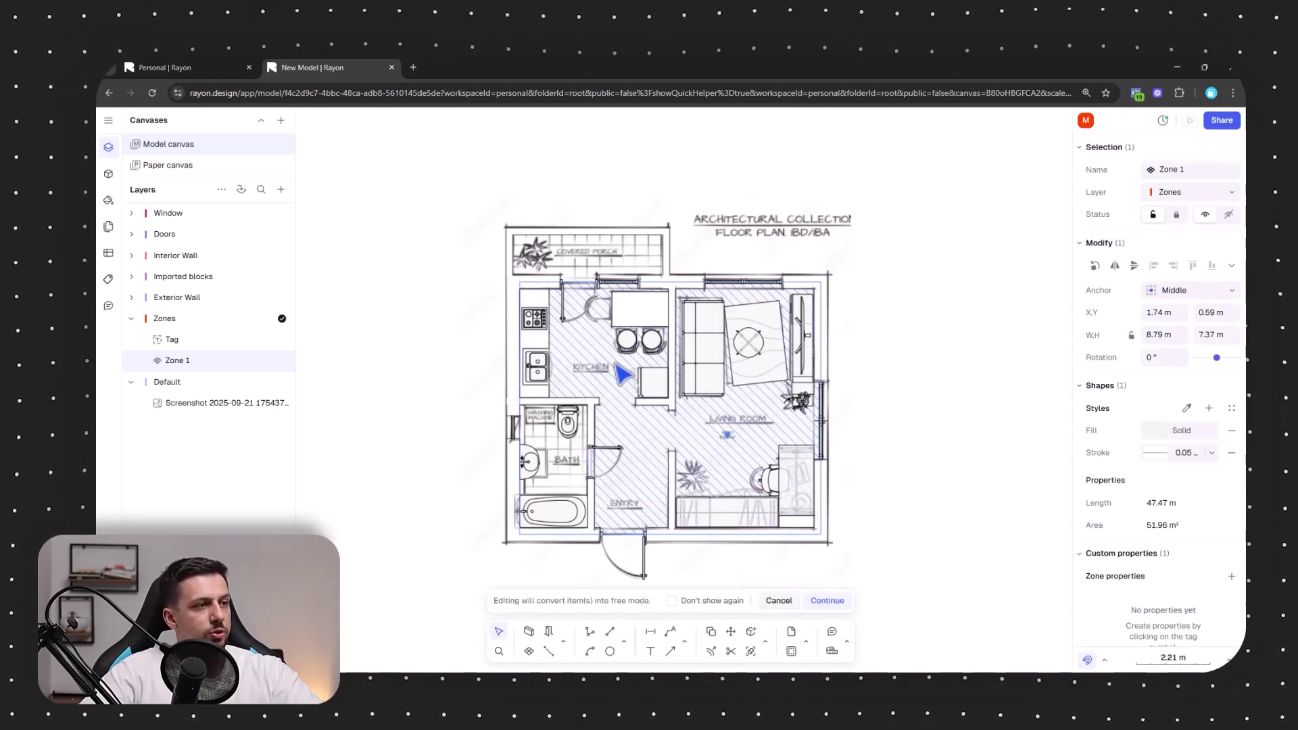
double_click(685, 465)
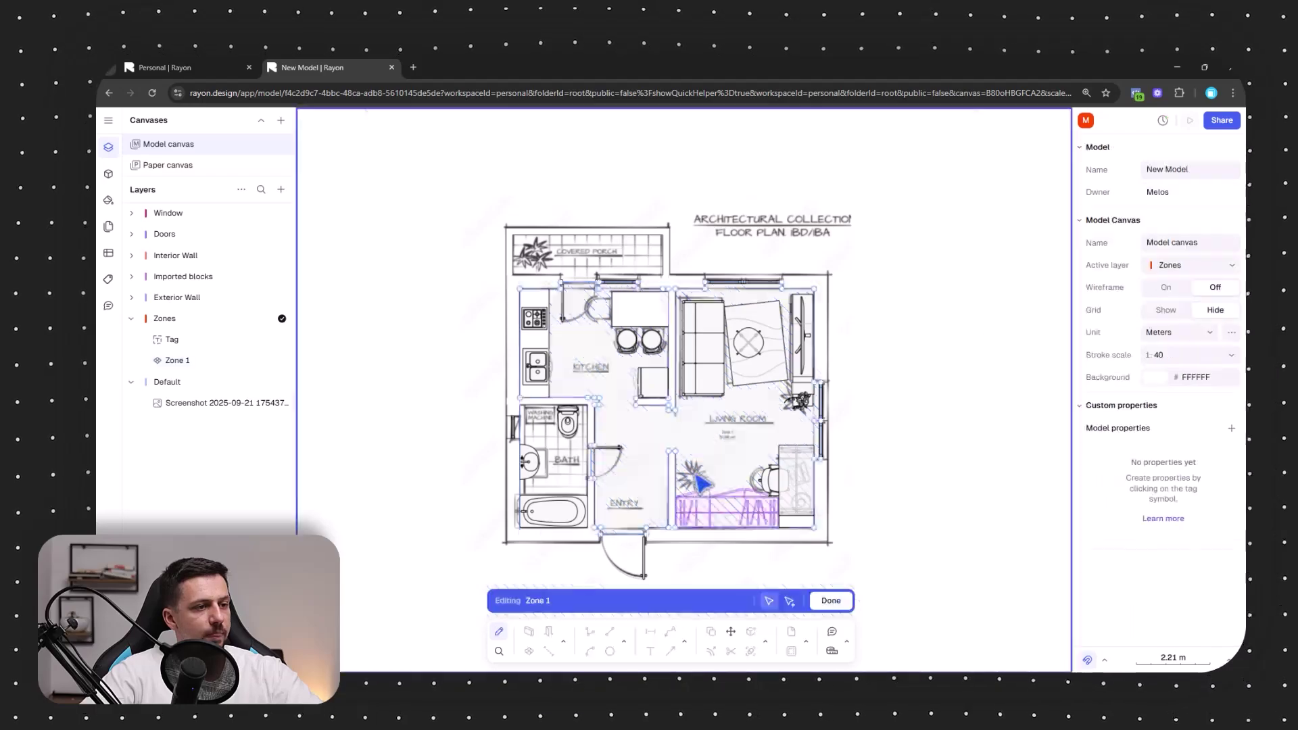
scroll(657, 443, up, 3)
scroll(683, 366, up, 3)
drag(681, 368, 595, 390)
scroll(585, 372, down, 3)
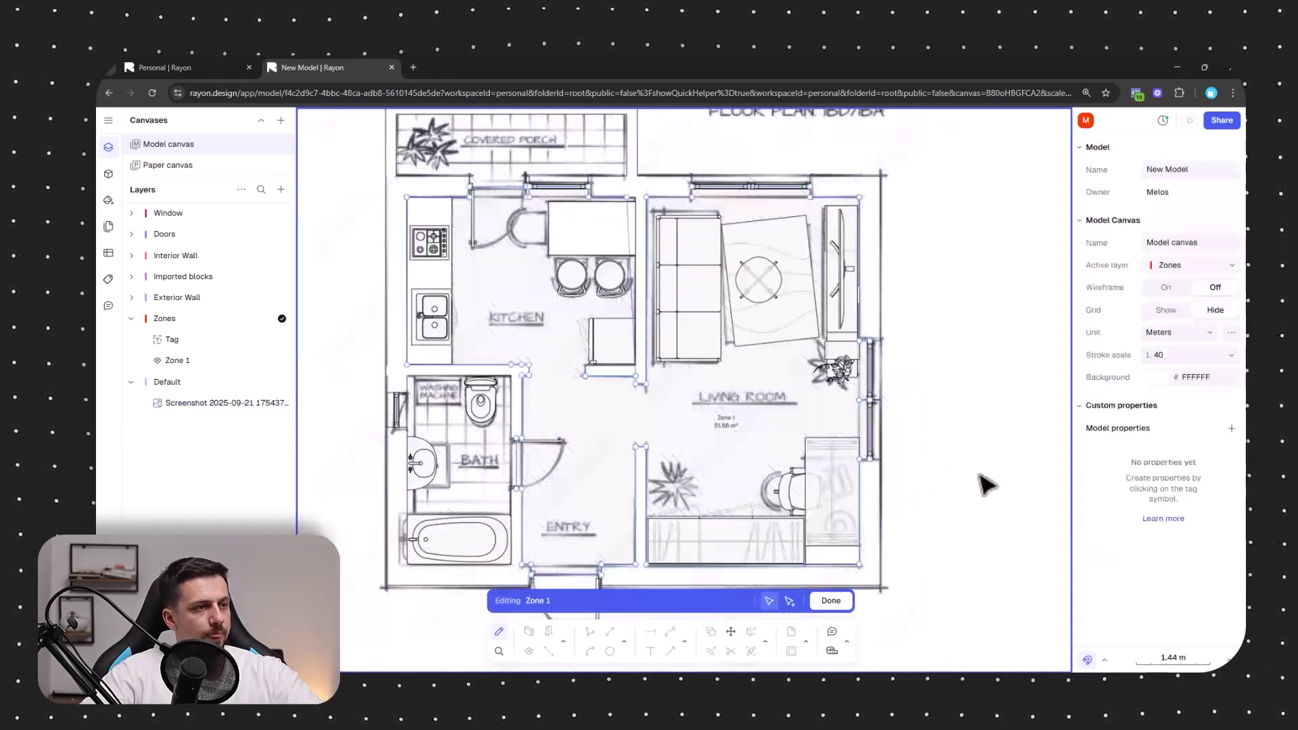
- Undo the last edits and collapse the zone's entry-side boundary points onto the lower wall corner of the living room opening
key(ctrl+z)
key(ctrl+z)
key(ctrl+z)
key(z)
click(638, 439)
double_click(638, 440)
click(832, 611)
drag(601, 574, 645, 448)
drag(531, 566, 645, 447)
drag(522, 439, 645, 447)
click(639, 436)
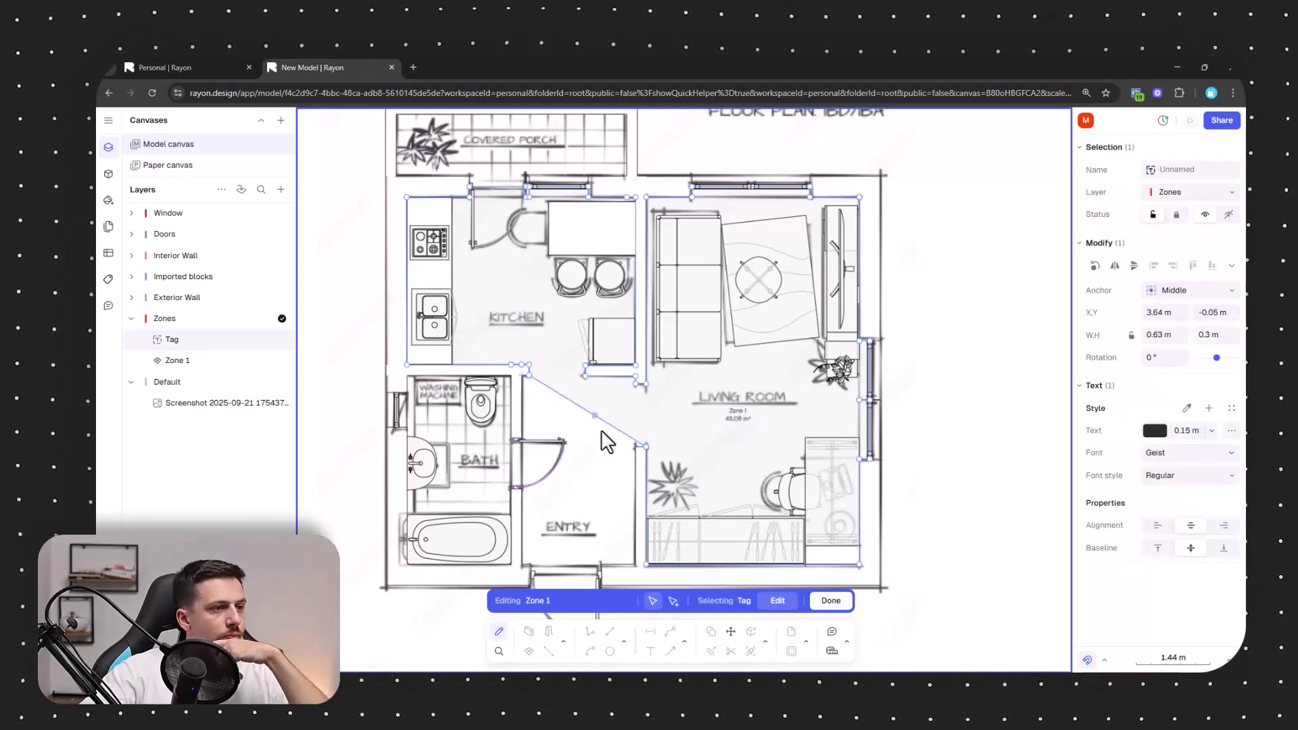
- Merge the zone's kitchen-side boundary points into the living room's boundary so the zone covers only the living room
drag(530, 366, 645, 448)
drag(638, 377, 647, 383)
drag(636, 365, 648, 383)
drag(636, 198, 647, 384)
drag(588, 197, 634, 308)
scroll(612, 192, down, 3)
drag(527, 193, 635, 309)
scroll(642, 318, up, 2)
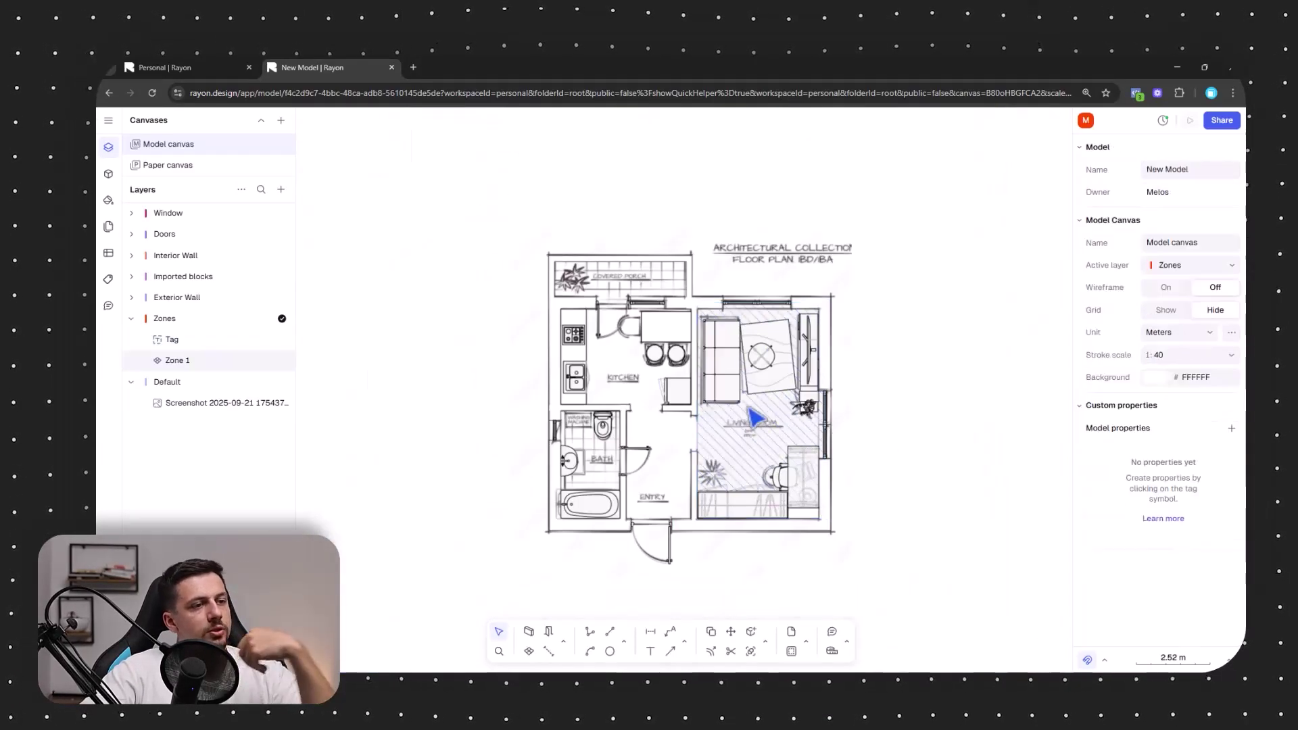
- Rename the living room zone as Living Room
scroll(748, 414, up, 3)
click(767, 438)
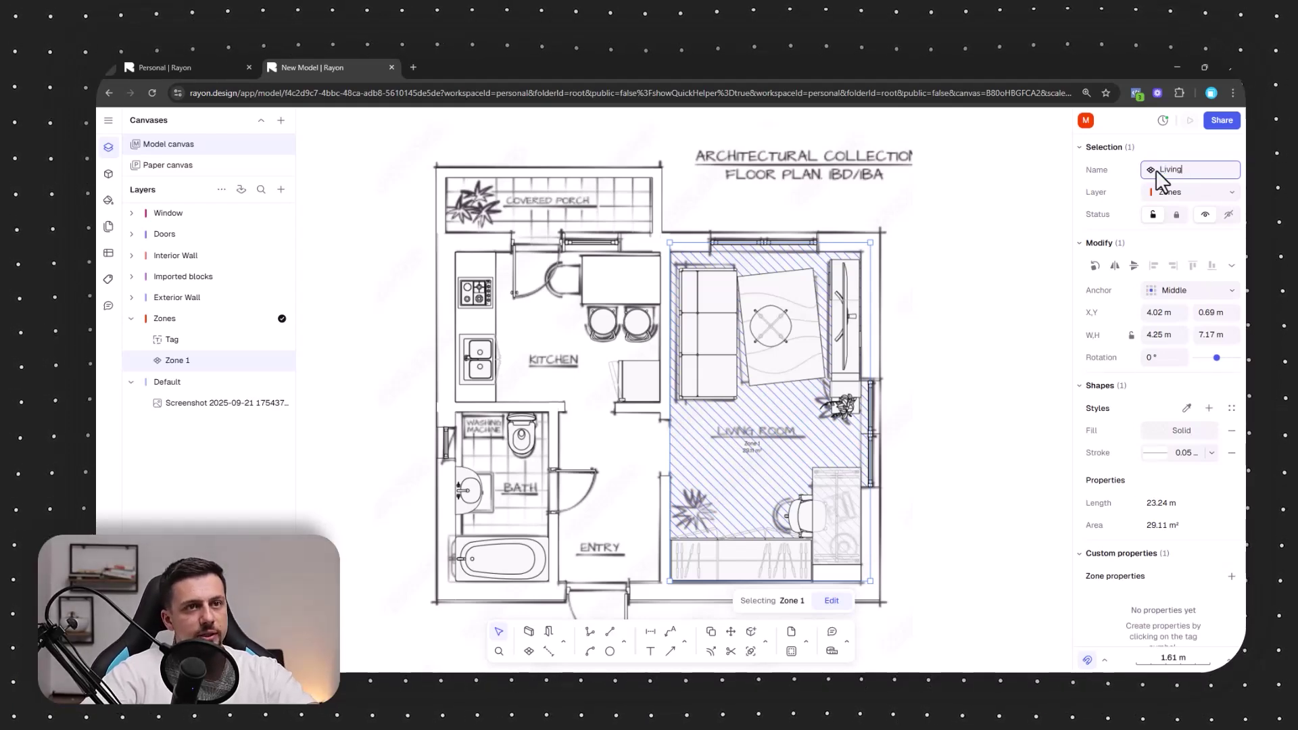
click(947, 405)
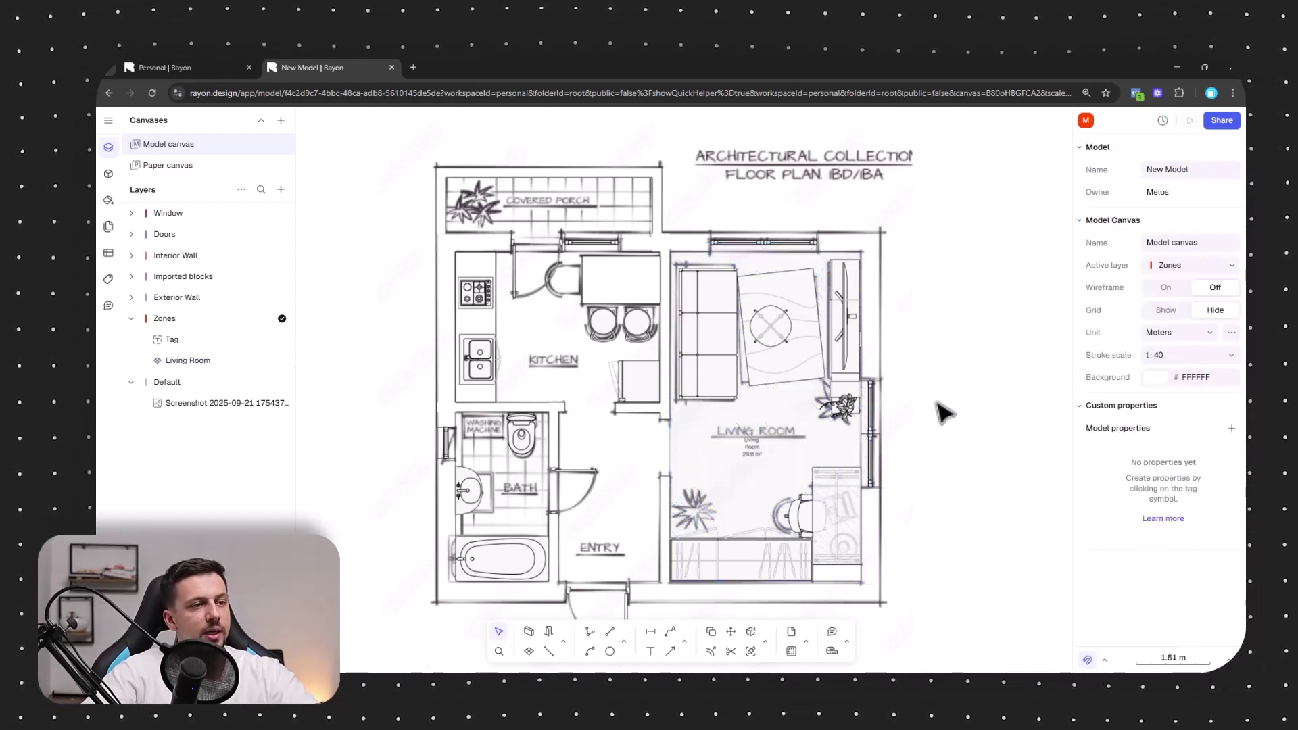
- Examine the name and area tag of the Living Room zone up close
scroll(751, 452, up, 3)
scroll(762, 448, down, 3)
scroll(770, 447, up, 5)
scroll(859, 473, up, 2)
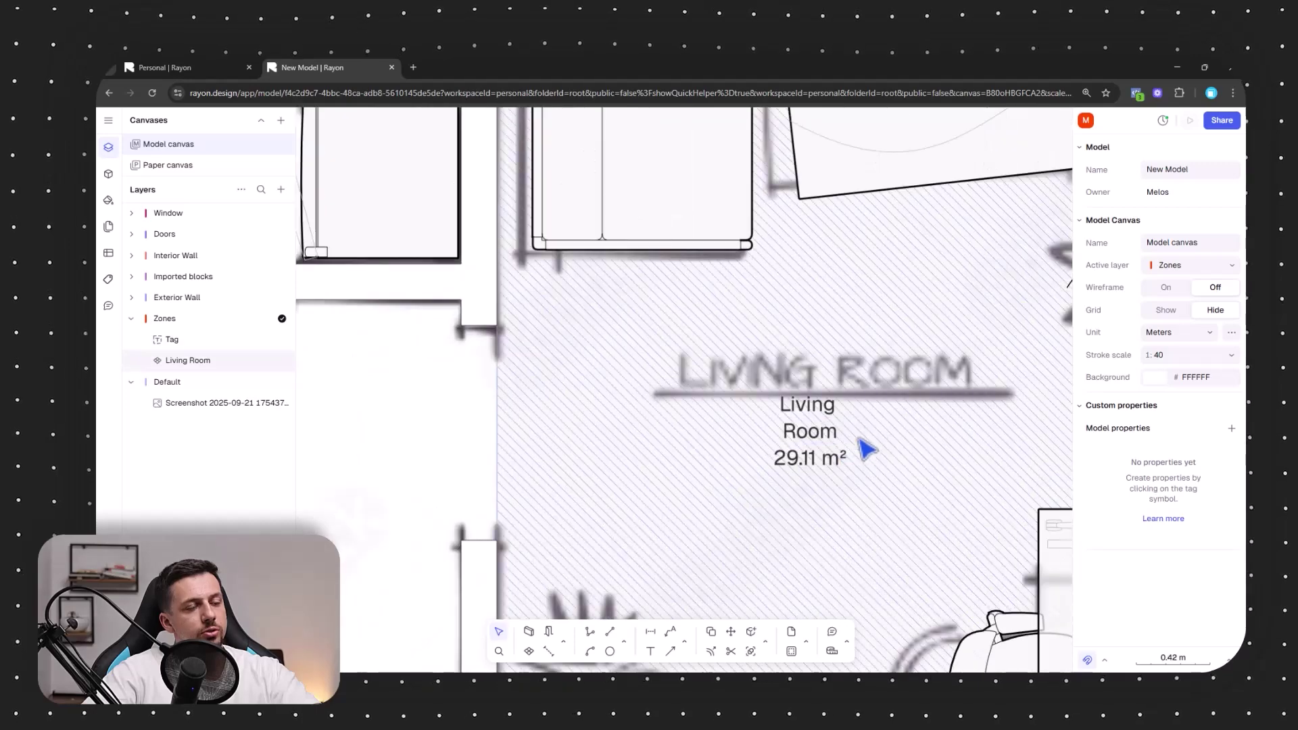
scroll(751, 433, up, 3)
scroll(677, 460, down, 4)
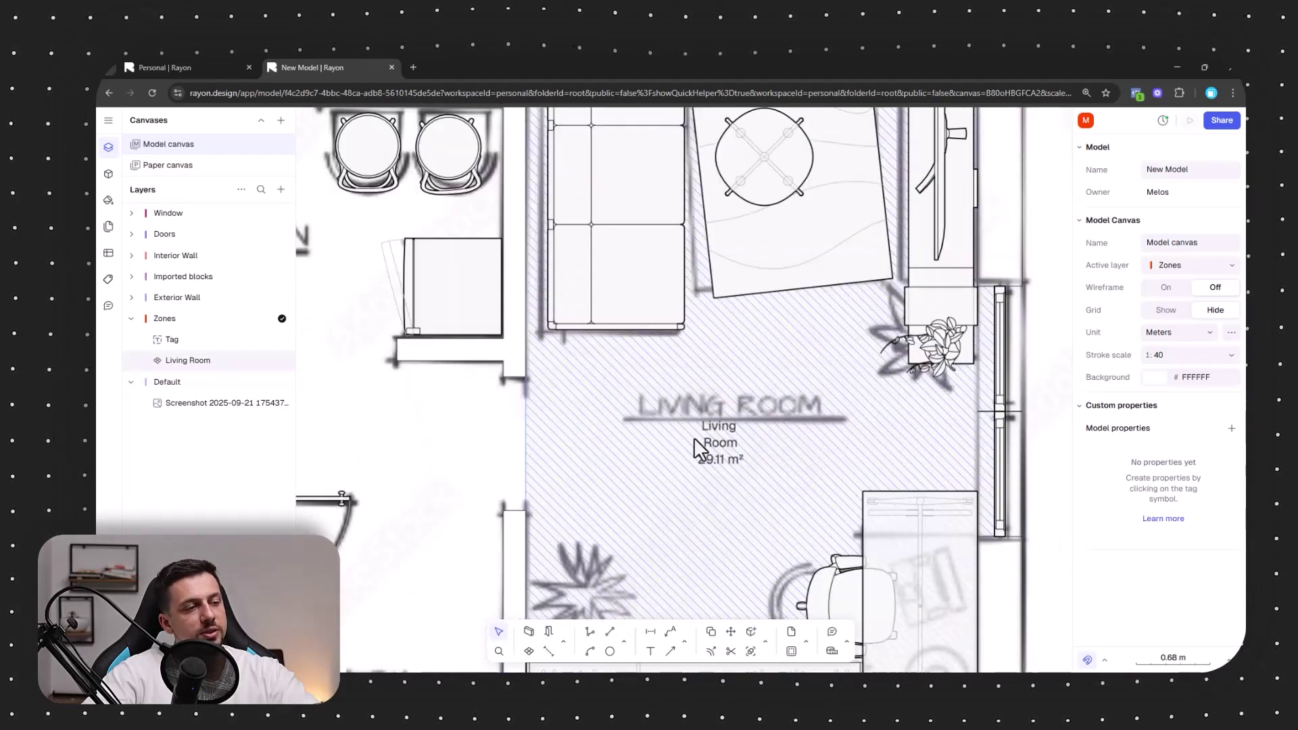
scroll(773, 470, down, 5)
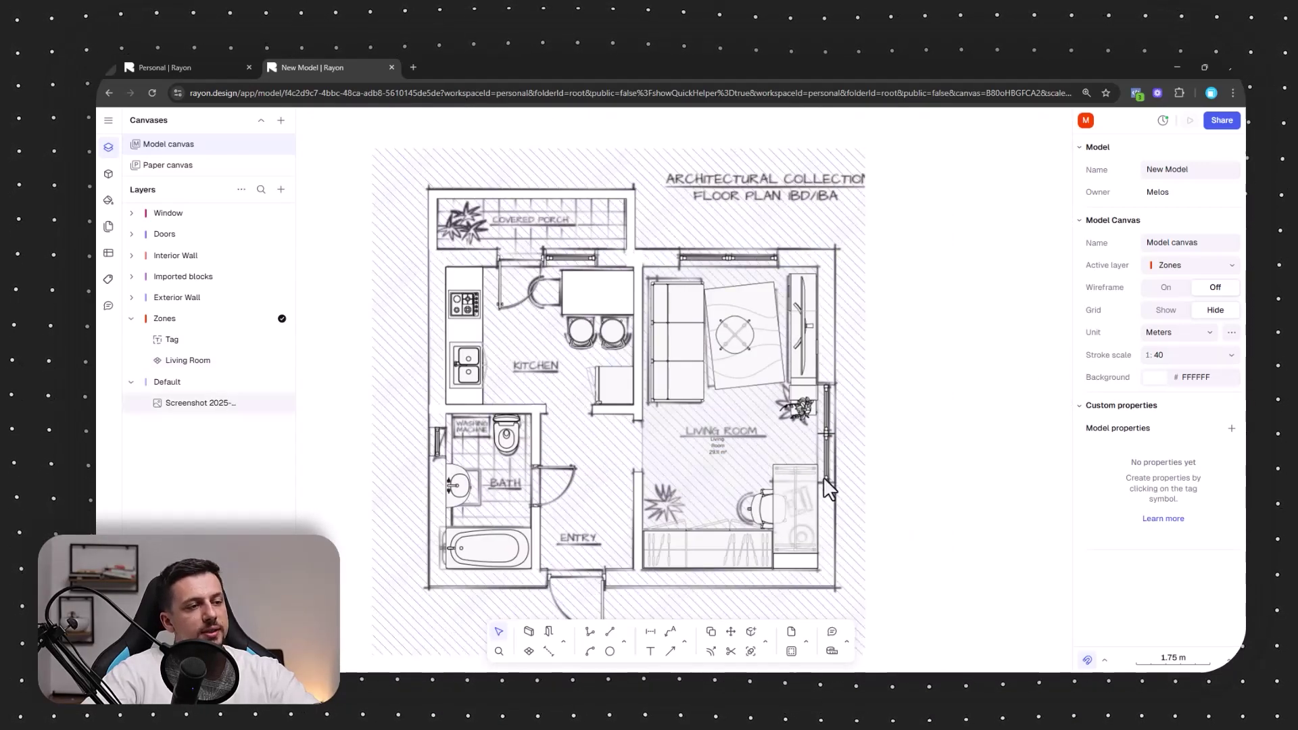
scroll(673, 449, up, 5)
scroll(673, 448, down, 6)
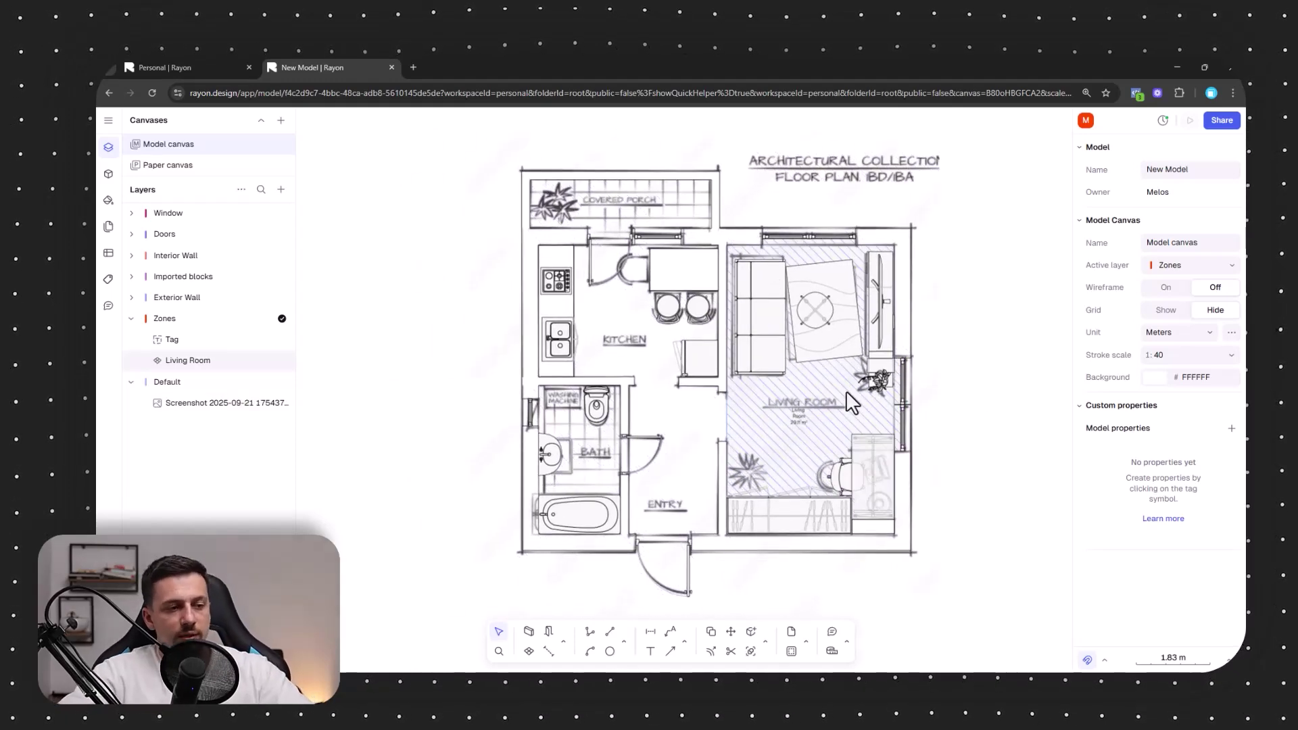
click(530, 653)
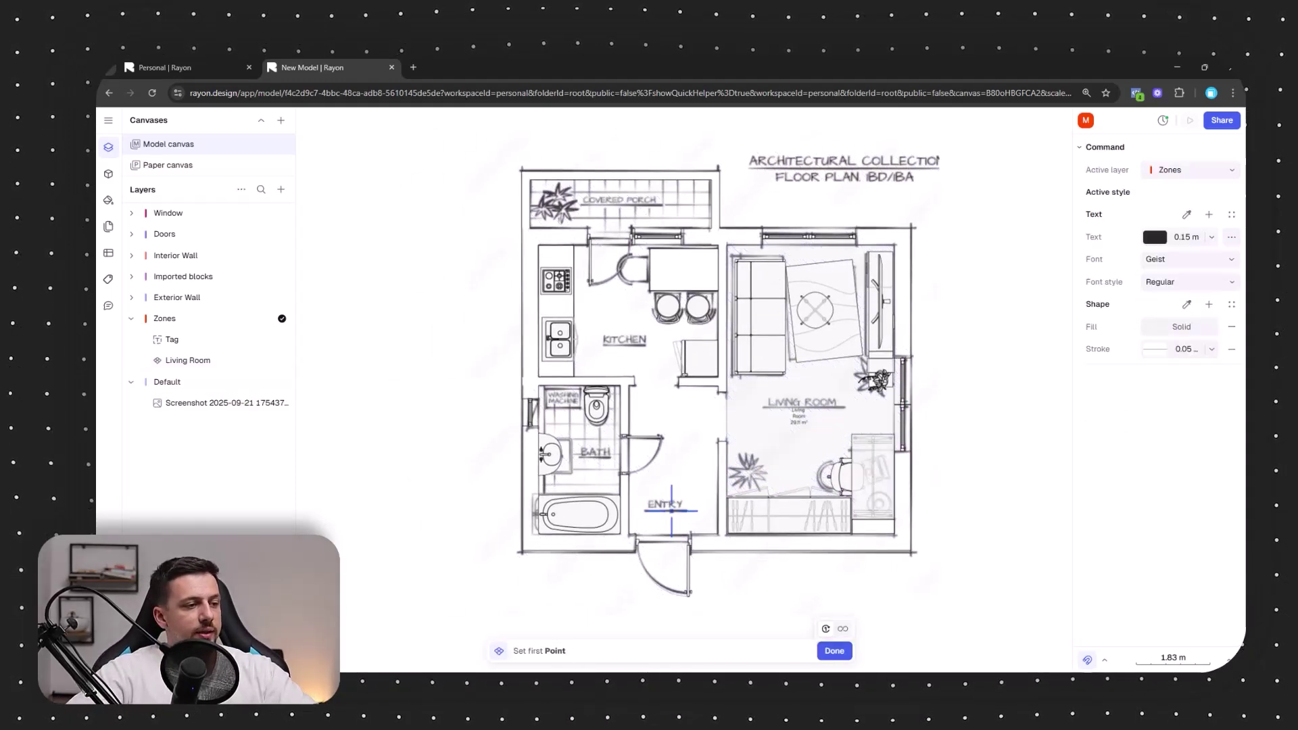
click(686, 417)
key(Delete)
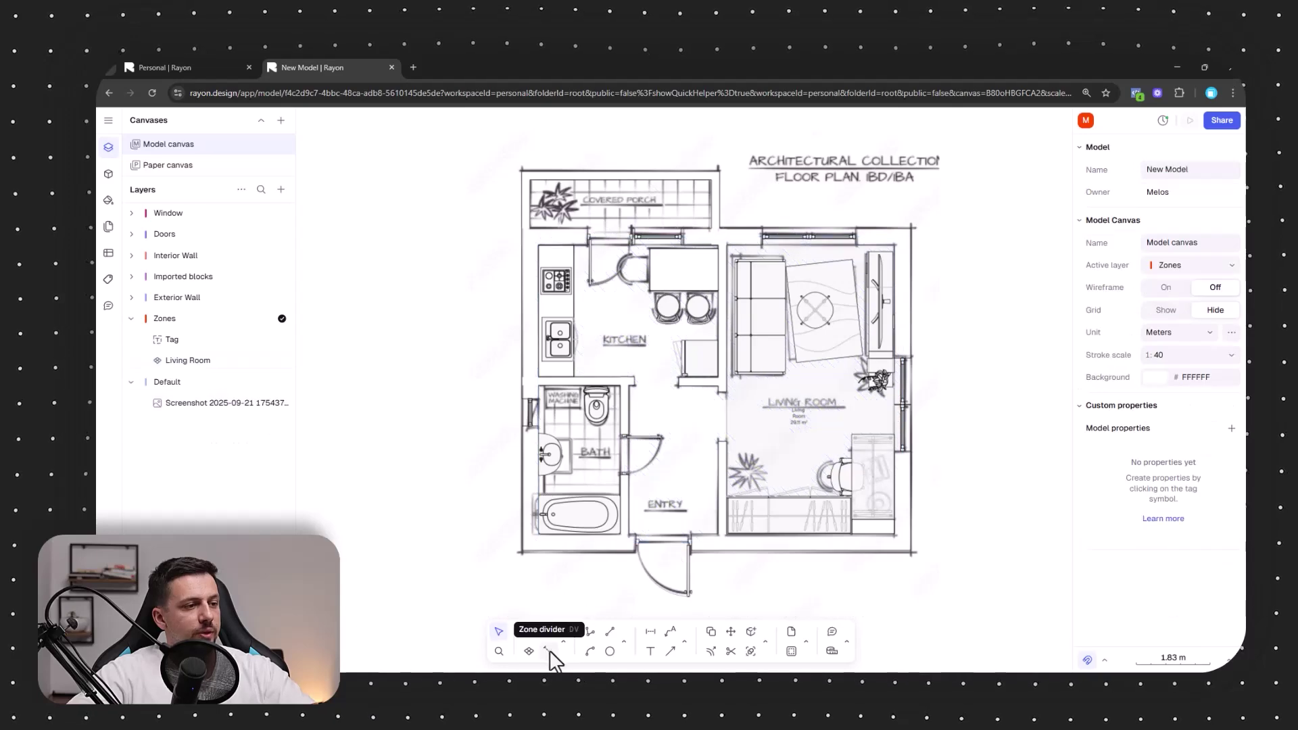
- Draw a zone around the entry by picking its wall corners, including the opening to the living room, and close the outline
click(530, 651)
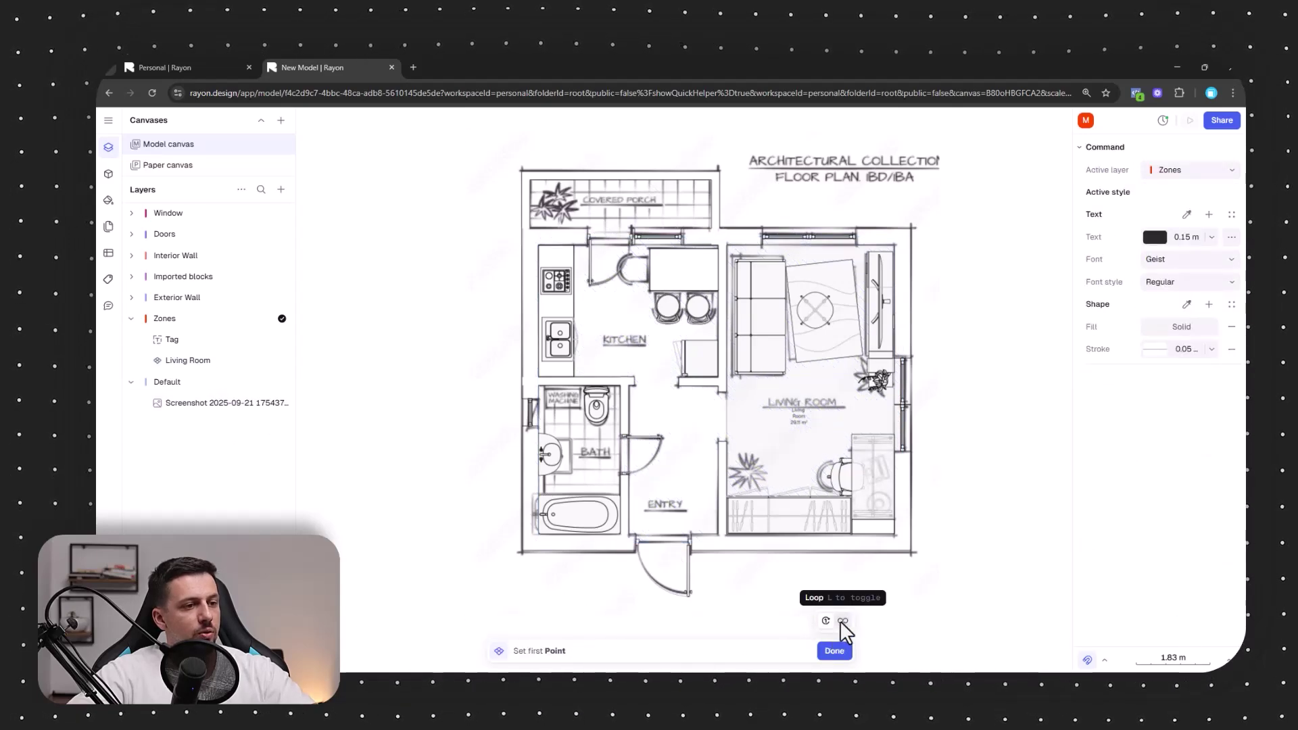
scroll(631, 552, up, 5)
click(580, 593)
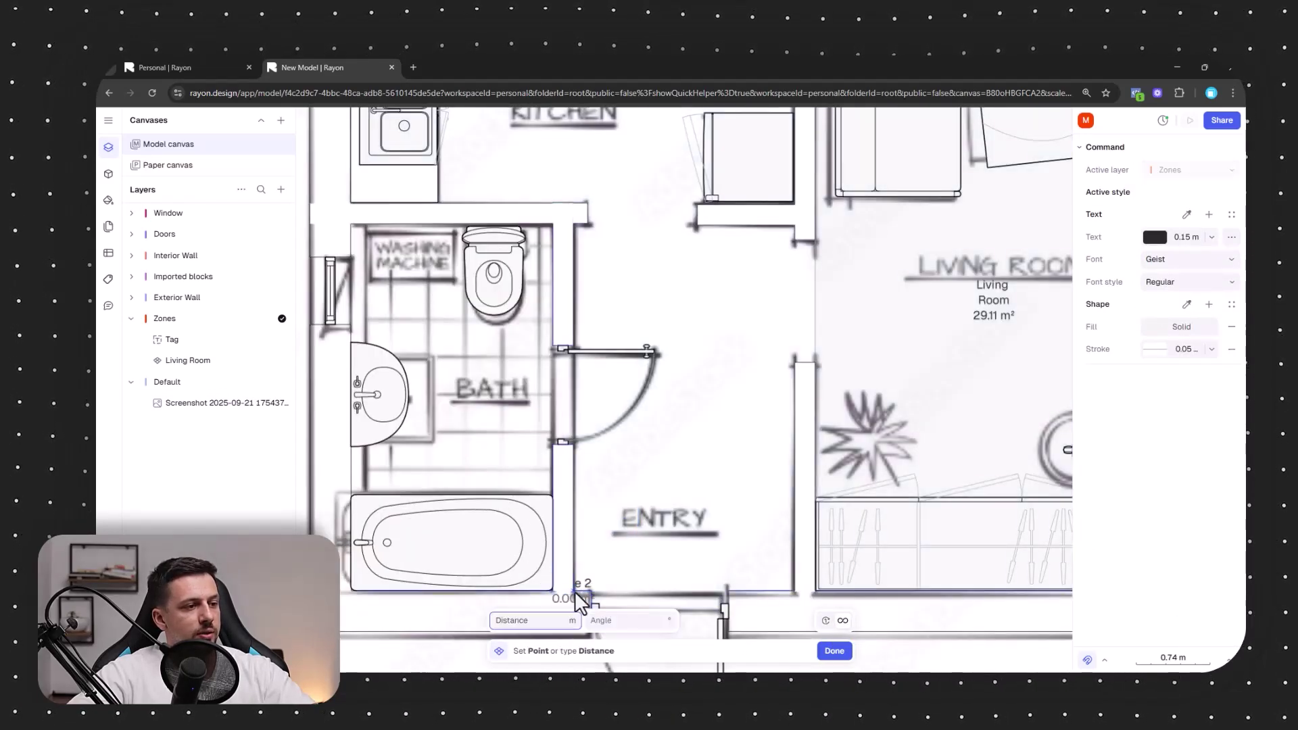
click(795, 593)
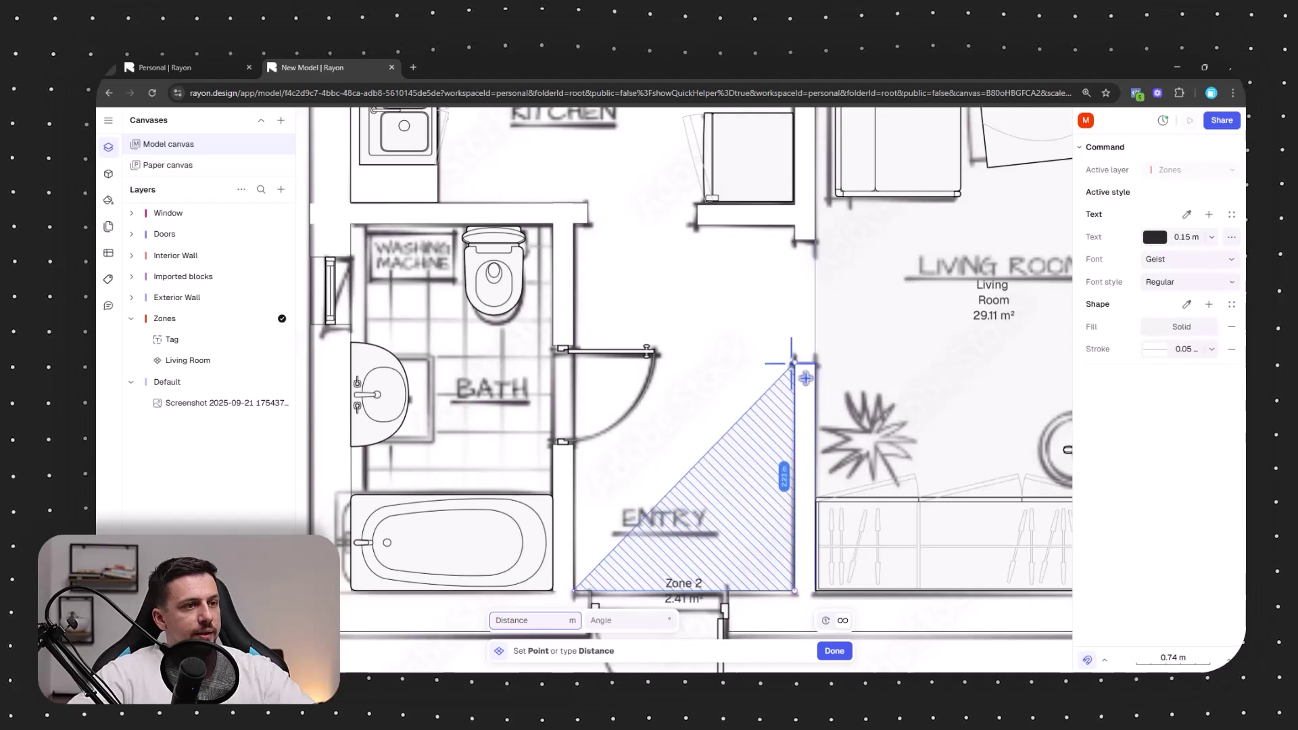
click(795, 361)
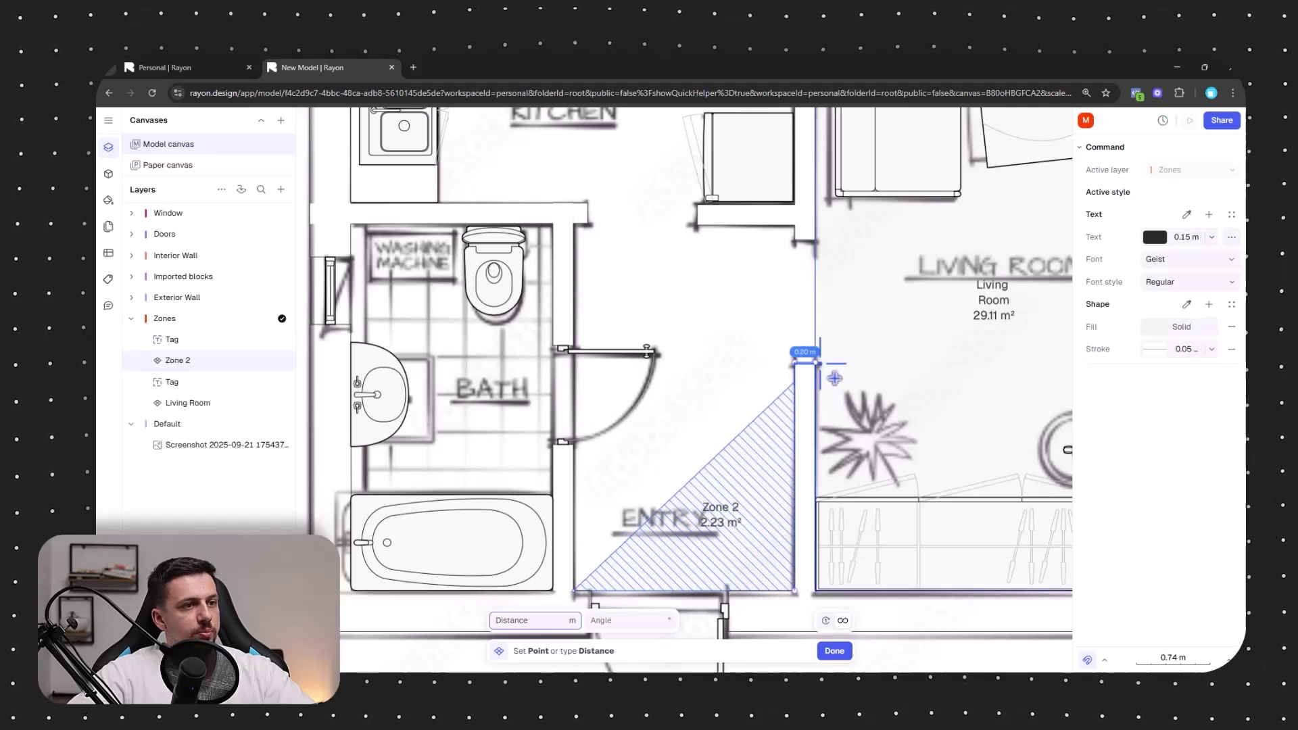
click(815, 240)
click(697, 226)
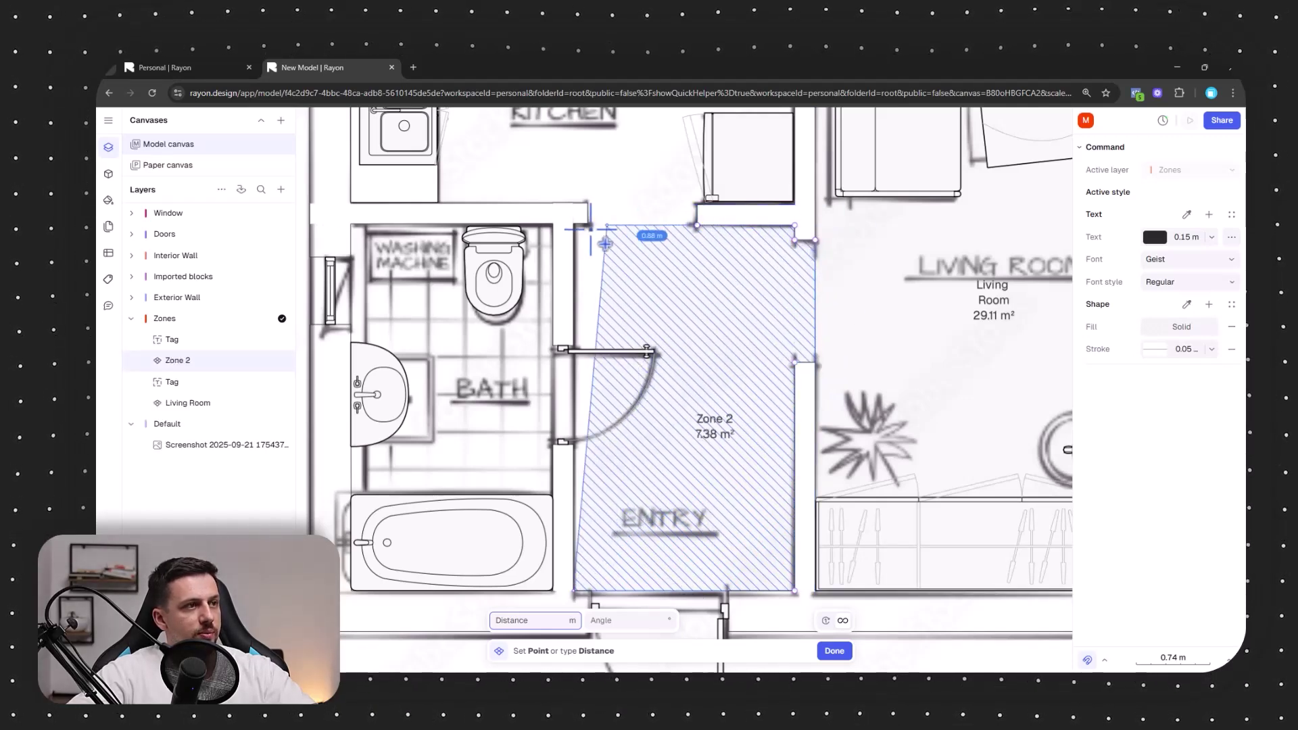
click(575, 227)
click(575, 593)
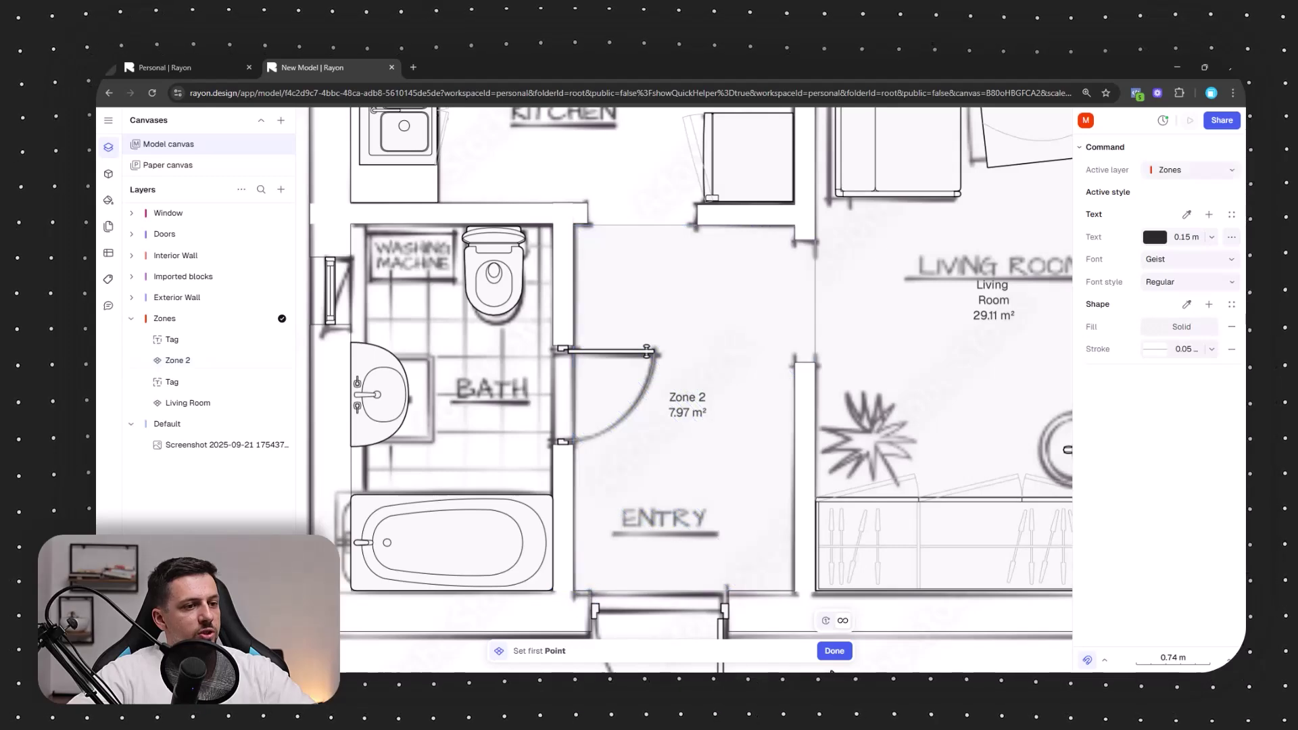
click(834, 652)
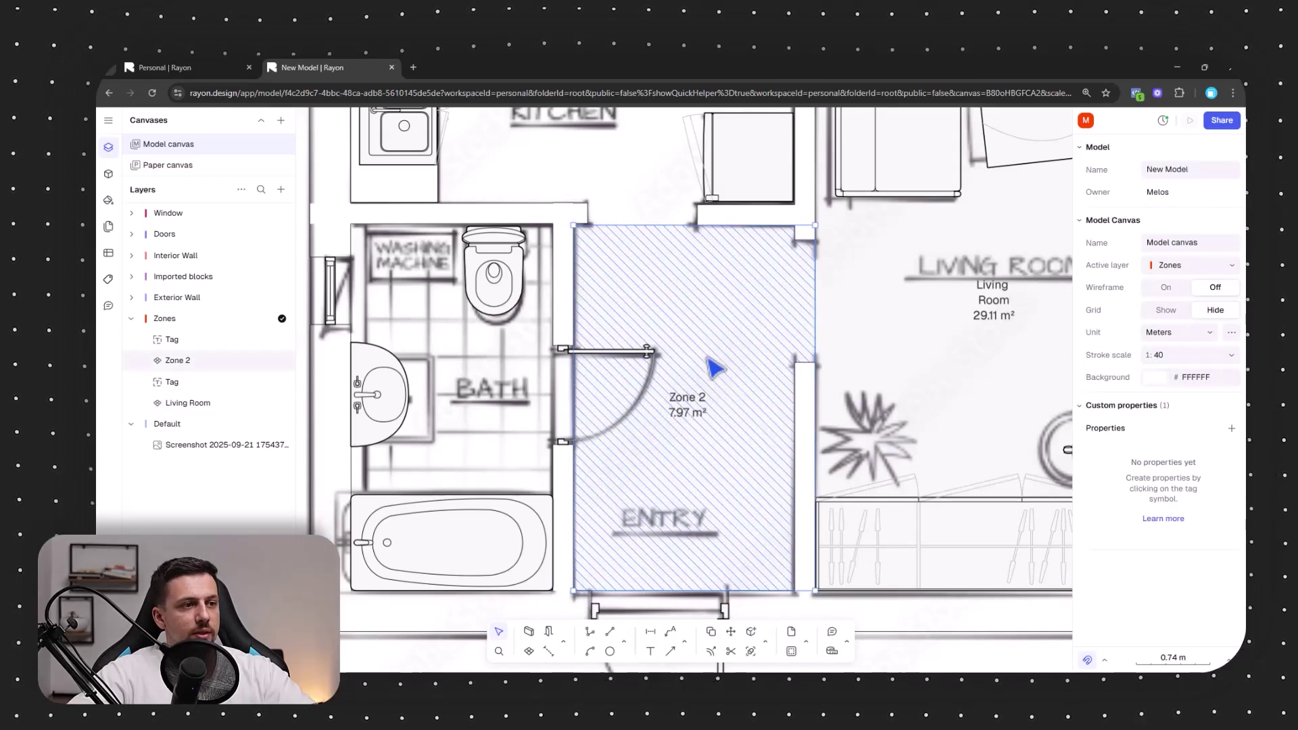
- Rename the zone in the entry area as Entry
click(923, 267)
click(770, 315)
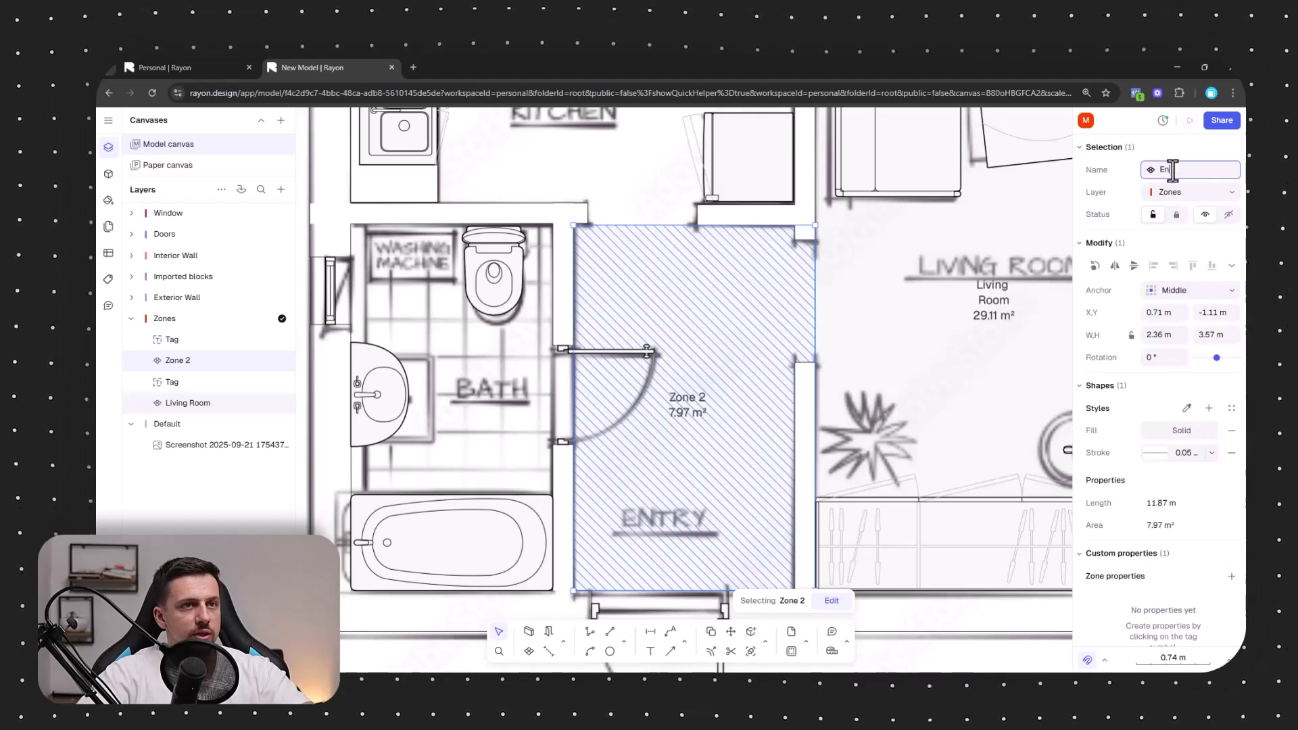
key(Return)
- Create a zone by picking a point inside the bathroom and rename it Bathroom
middle_drag(735, 333, 874, 318)
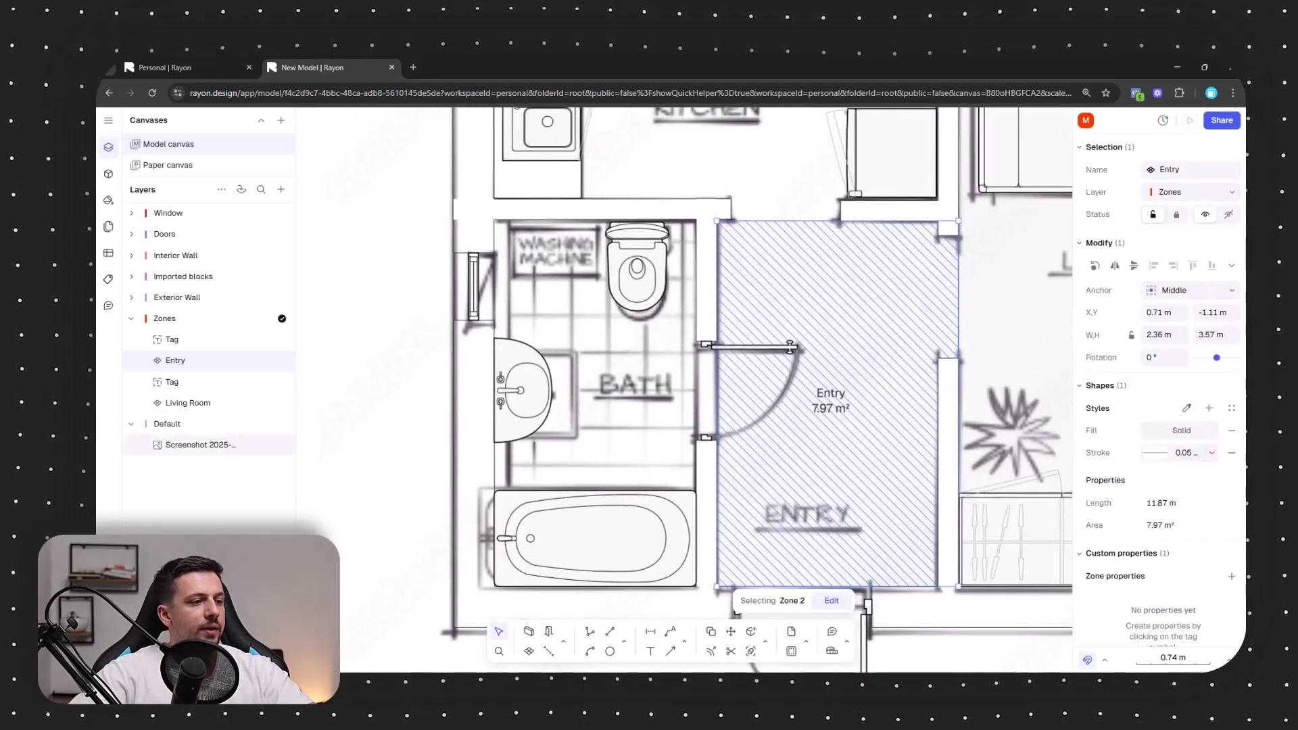
click(528, 651)
click(659, 456)
key(Escape)
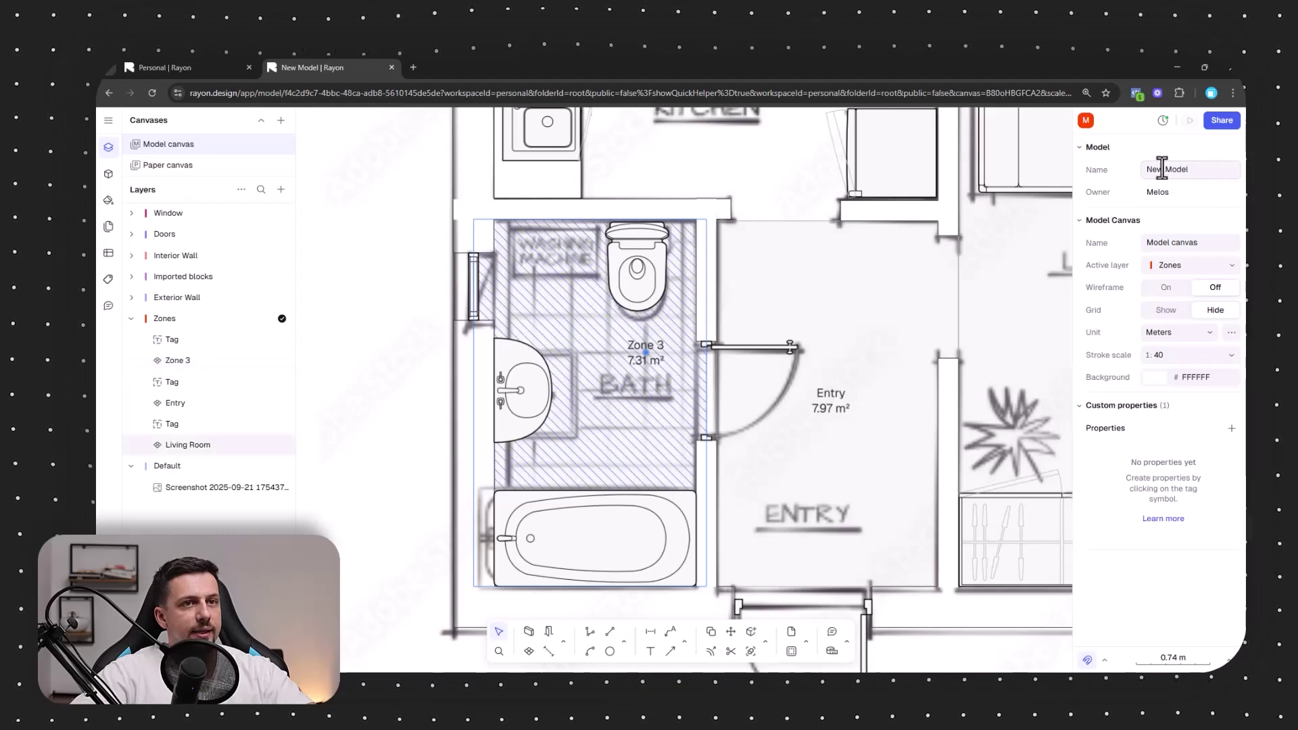
click(648, 419)
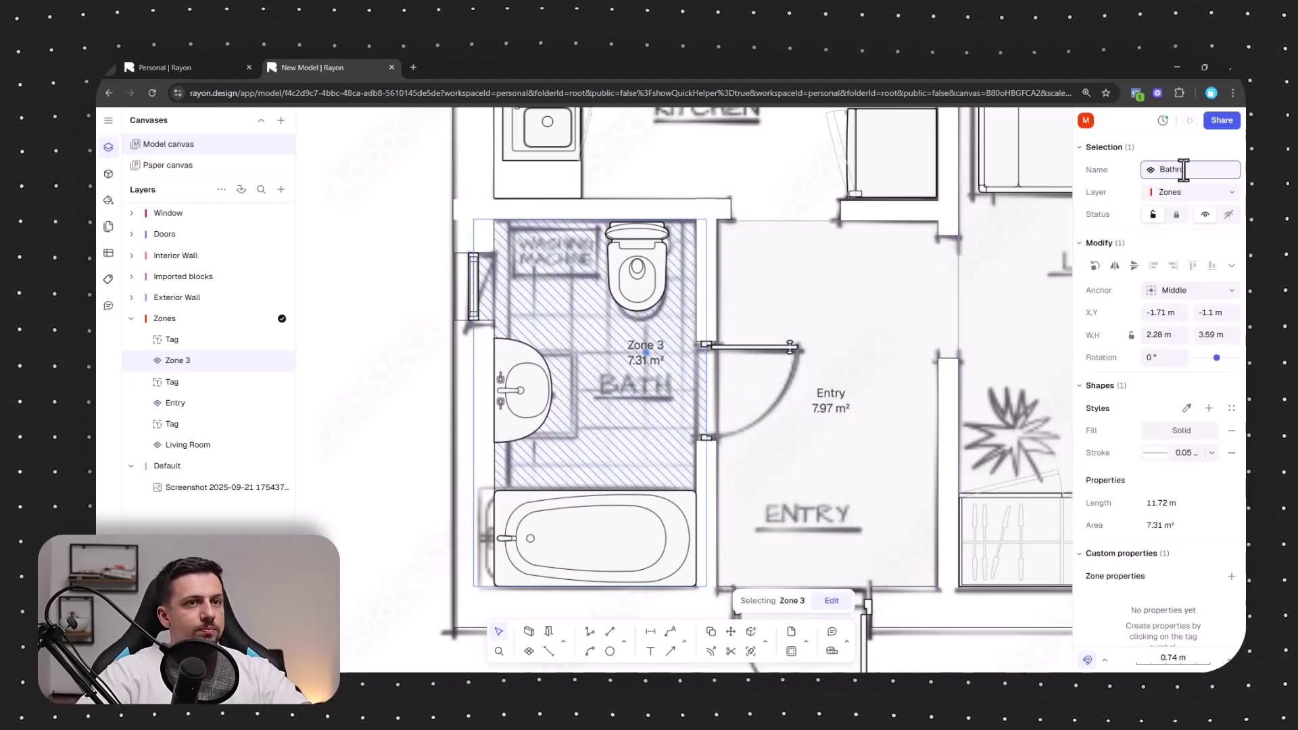
click(387, 282)
- Draw a zone around the kitchen by picking its inner wall corners and close the outline
middle_drag(731, 168, 688, 407)
scroll(701, 369, down, 3)
click(529, 651)
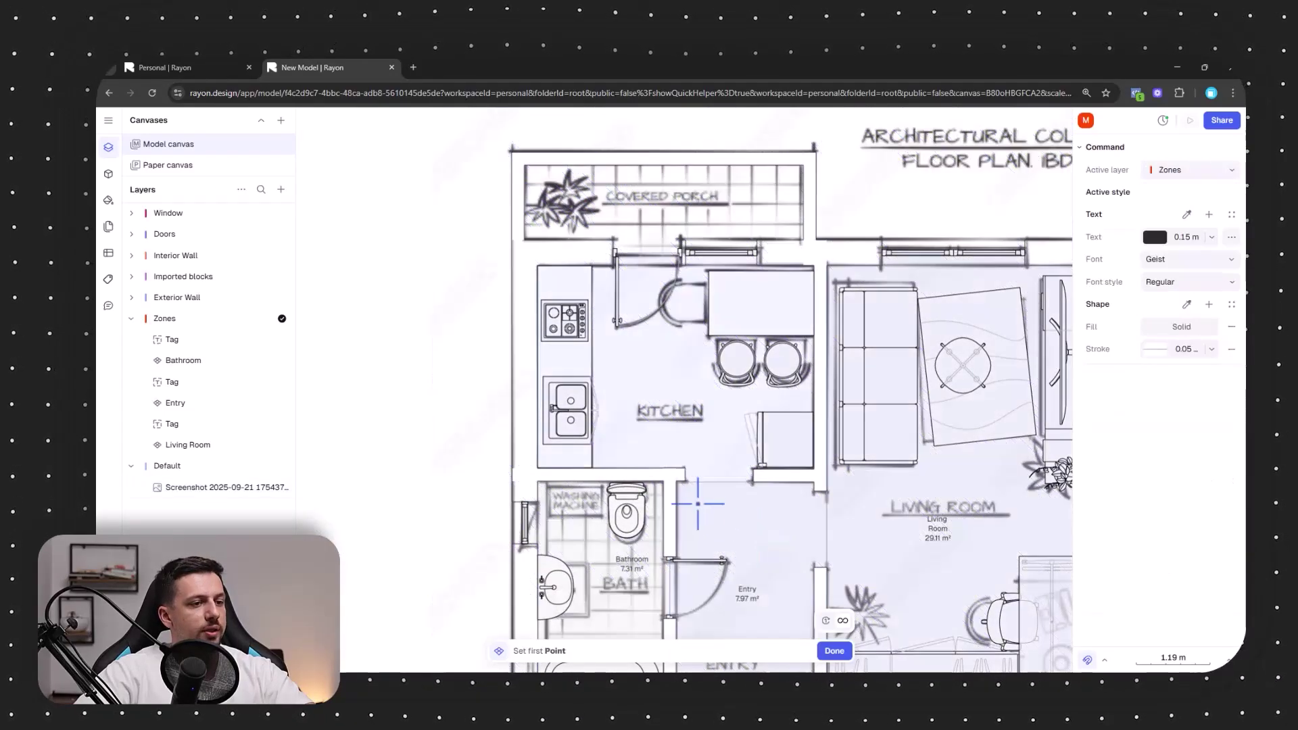
scroll(485, 473, up, 5)
click(452, 461)
middle_drag(840, 428, 585, 440)
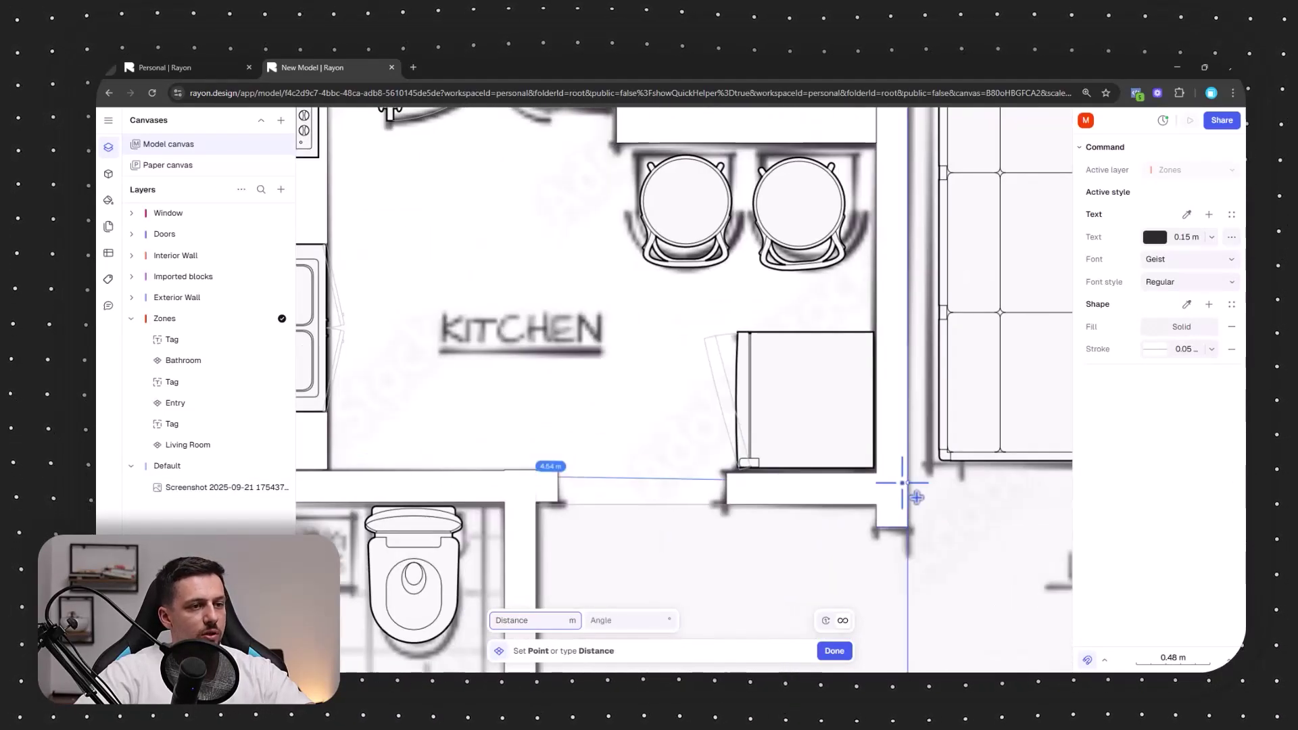
click(876, 474)
middle_drag(805, 319, 853, 587)
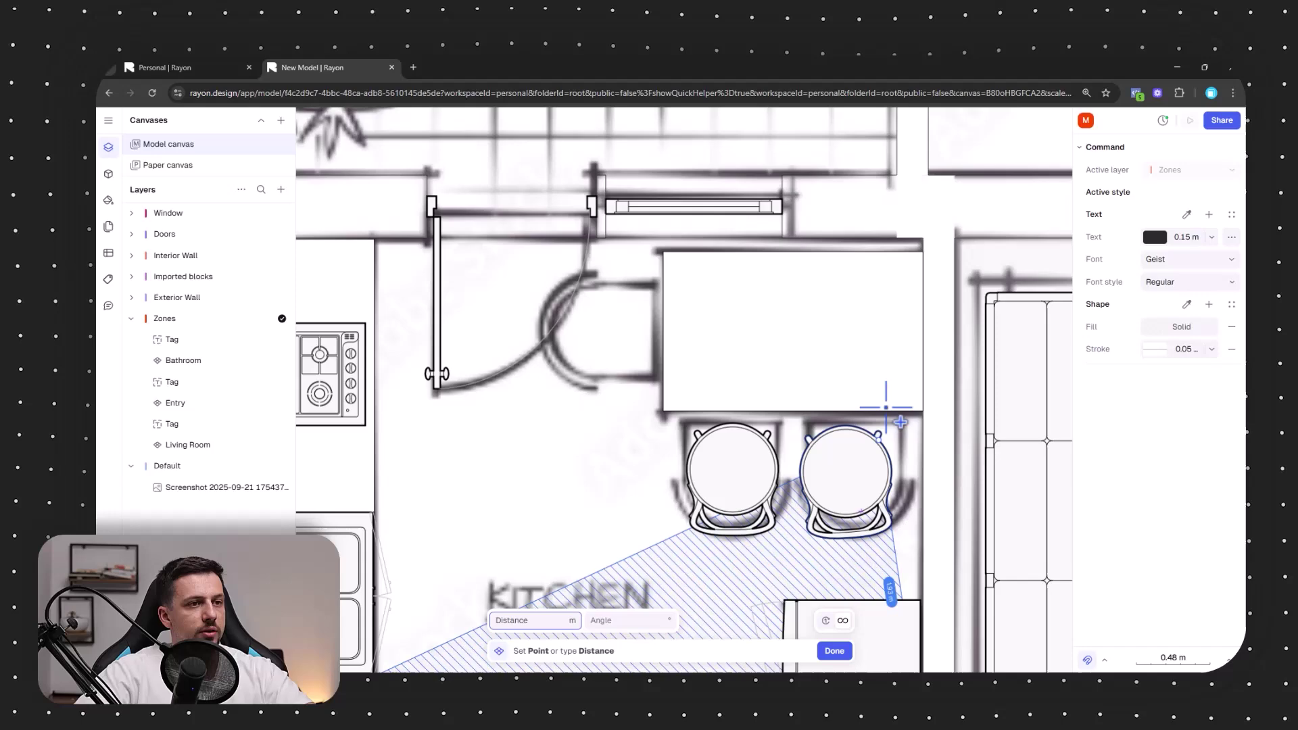
click(925, 247)
middle_drag(480, 257, 922, 224)
click(680, 207)
middle_drag(901, 476, 621, 231)
click(404, 467)
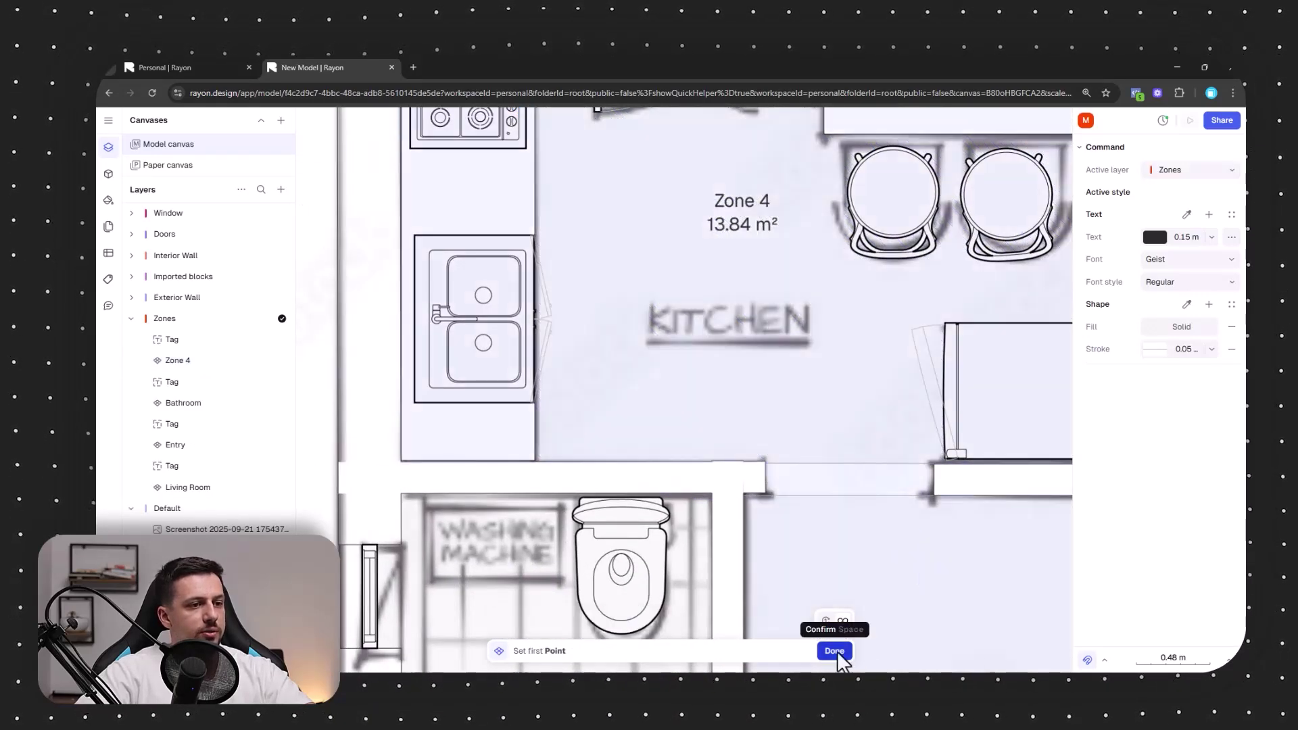
scroll(808, 440, up, 5)
click(834, 651)
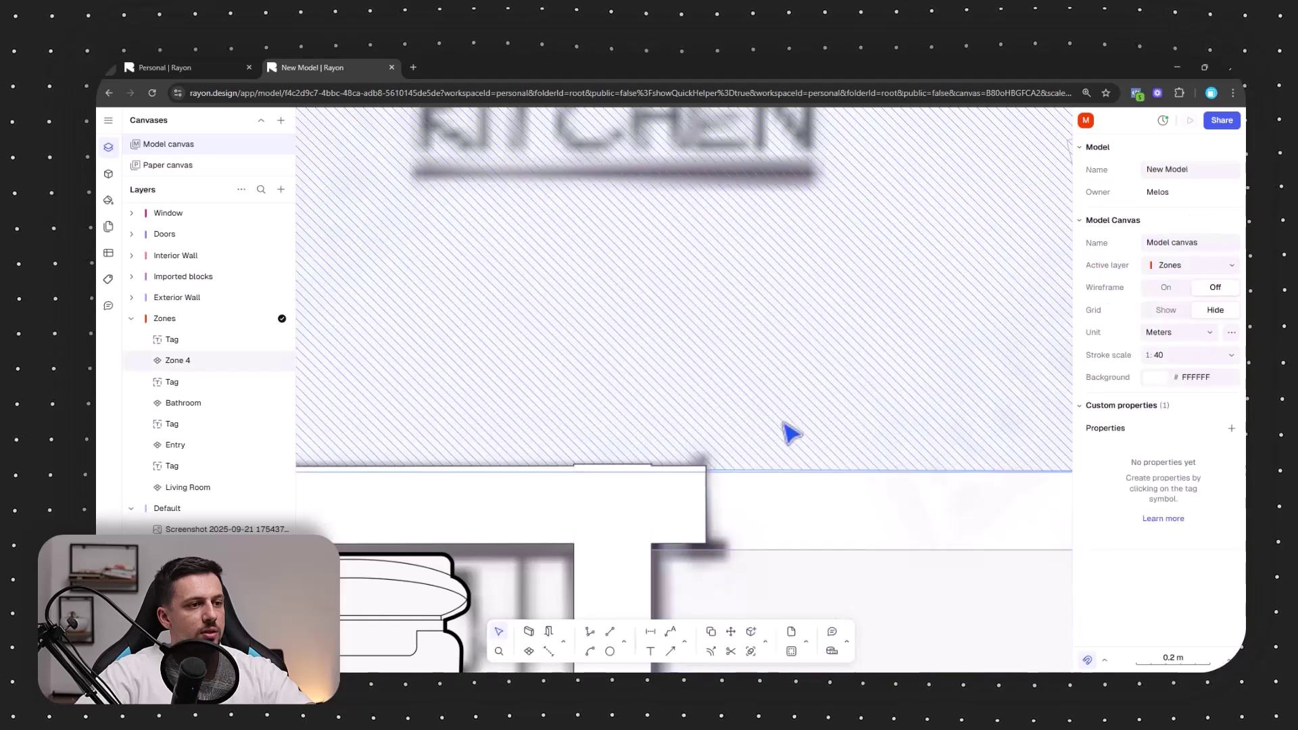
- Extend the kitchen zone's outline through the opening to meet the Entry zone, and rename it Kitchen
double_click(789, 447)
click(789, 601)
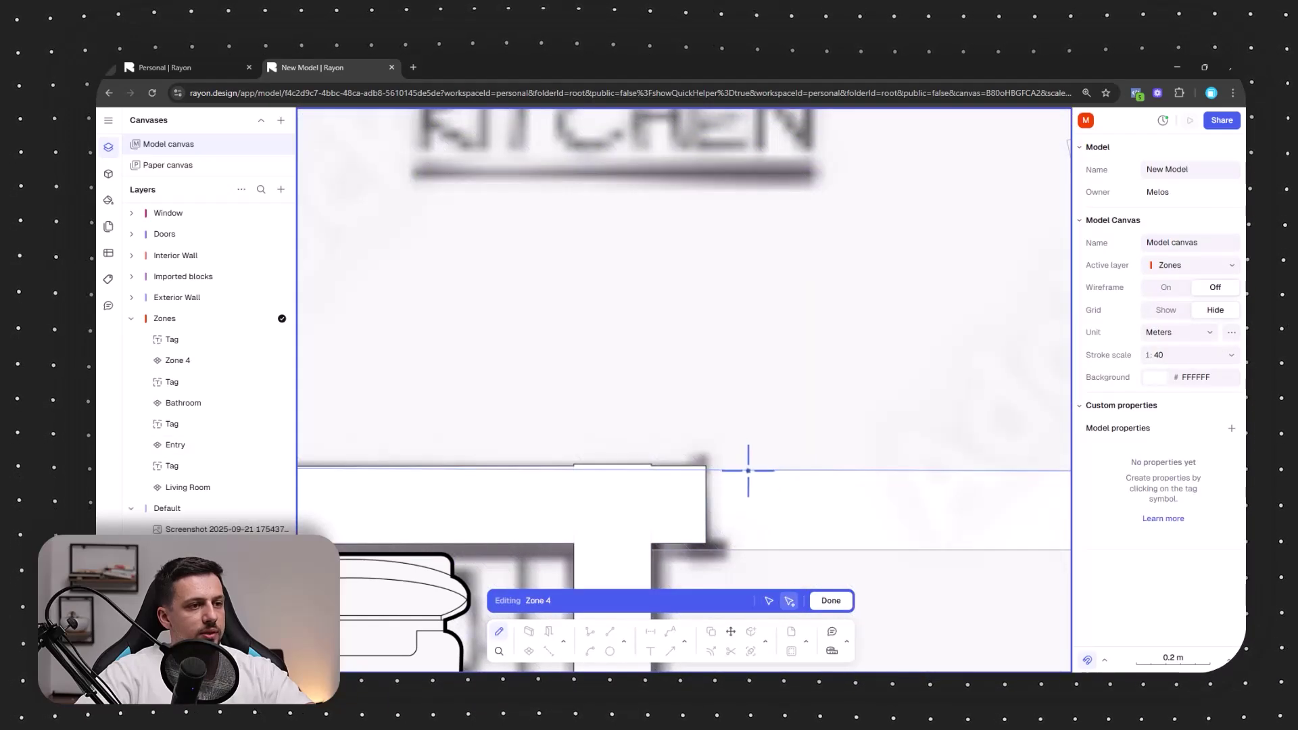
click(708, 471)
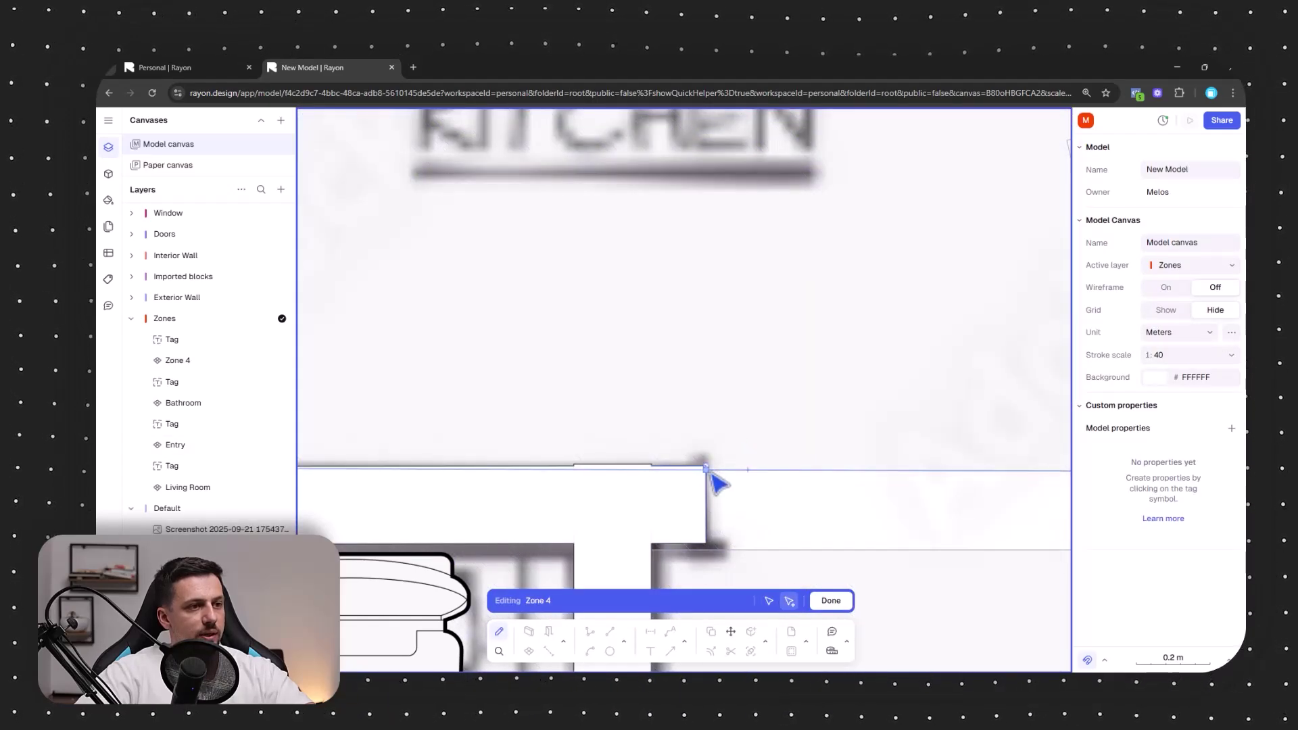
drag(803, 471, 707, 544)
middle_drag(964, 480, 623, 436)
drag(748, 464, 782, 506)
click(734, 439)
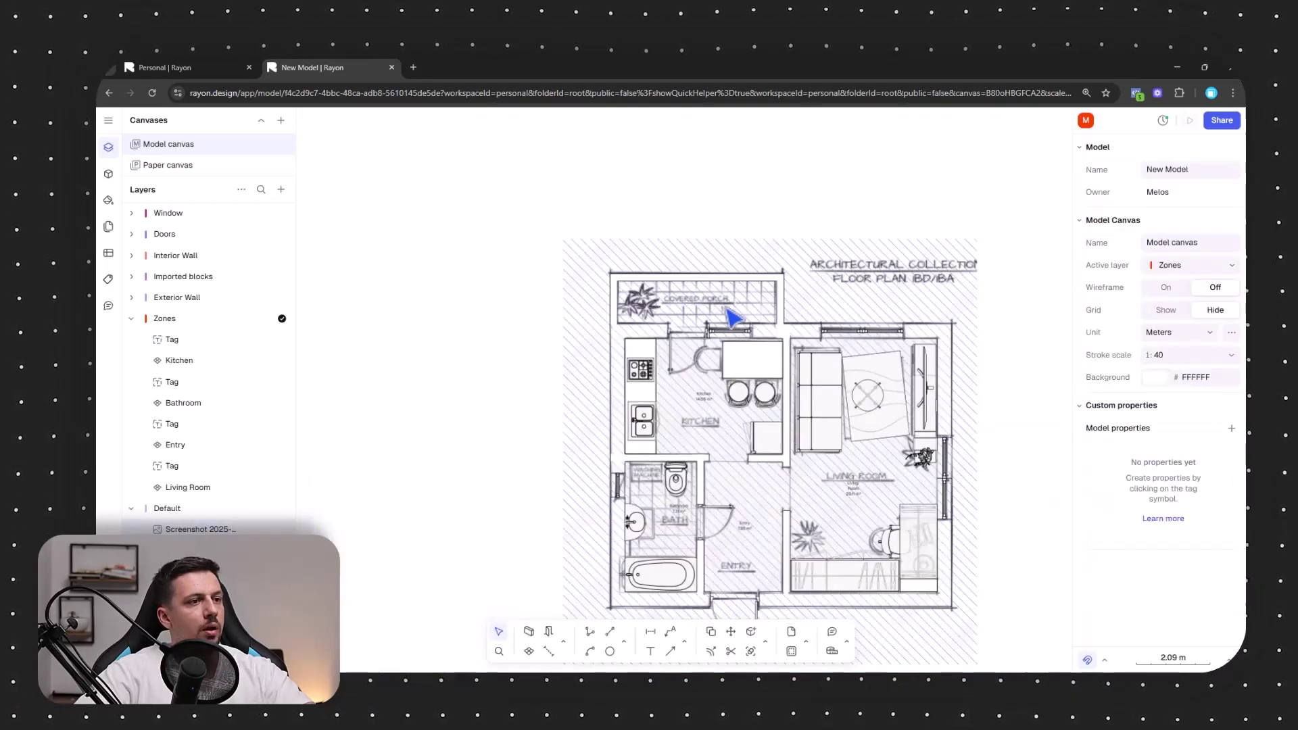
- Create a zone by picking a point inside the covered porch and rename it Covered Porch
scroll(730, 318, up, 5)
click(510, 651)
click(659, 364)
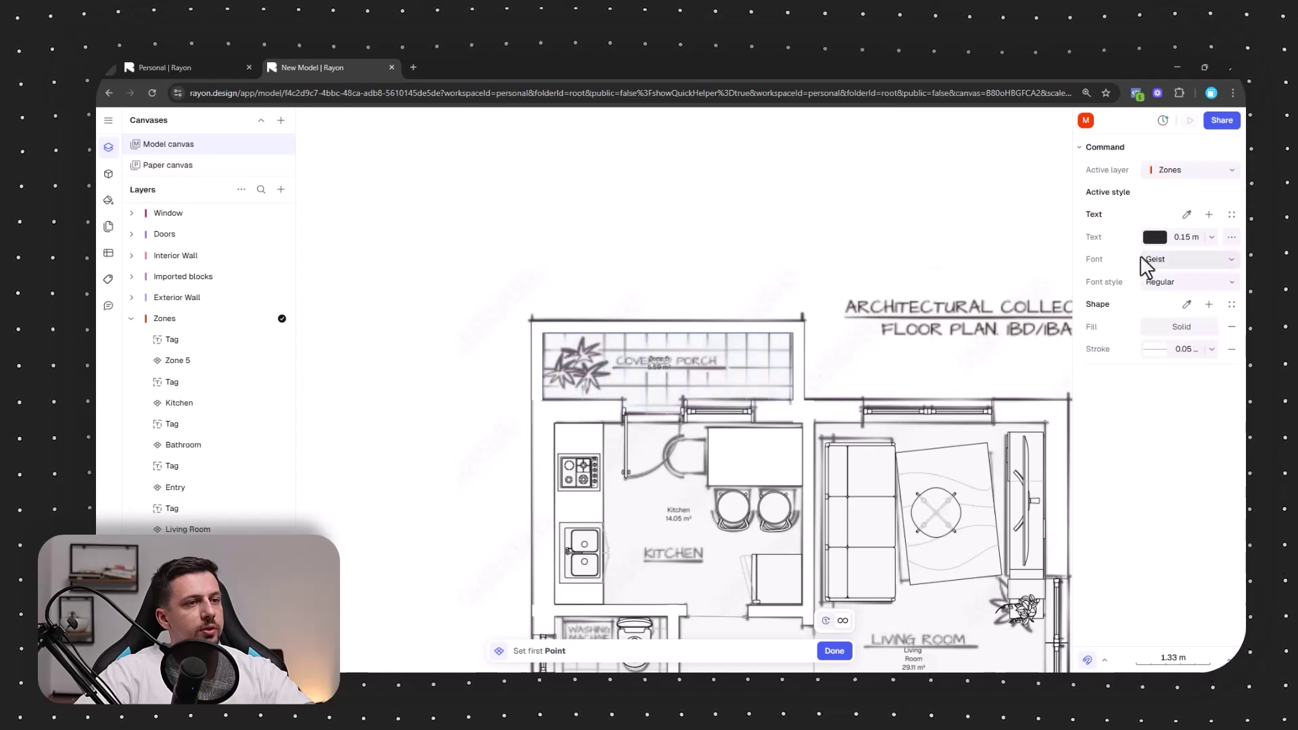
click(723, 380)
key(Escape)
click(766, 362)
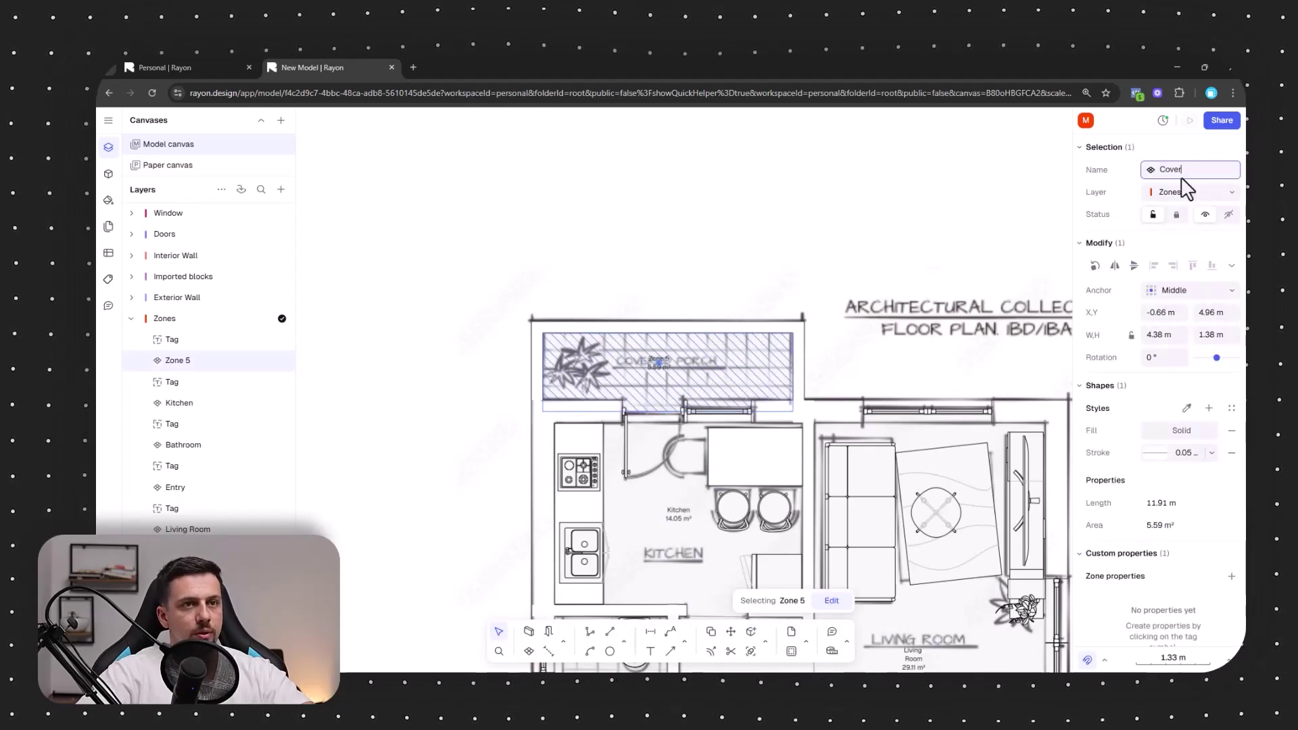
click(587, 234)
- Select the Living Room zone and switch its fill from solid to a hatch
scroll(599, 233, down, 3)
middle_drag(871, 410, 840, 285)
click(786, 390)
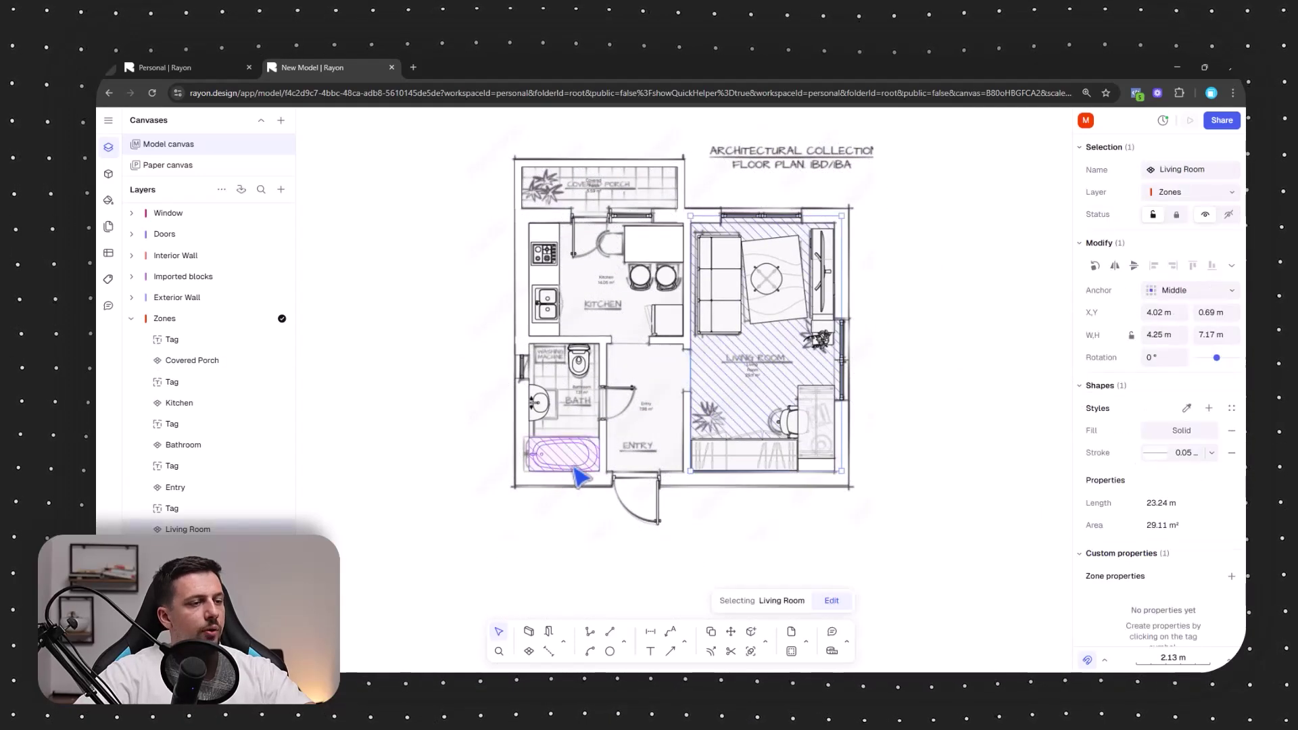
scroll(580, 477, up, 3)
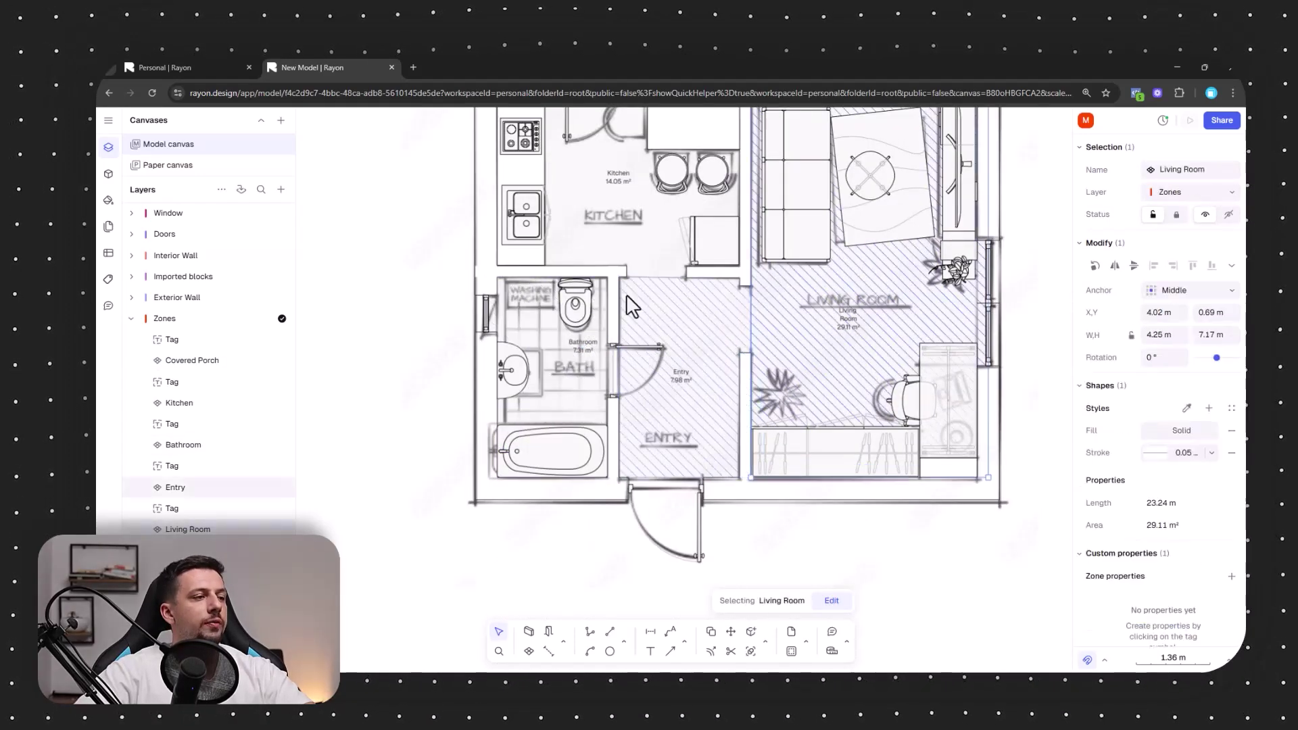
middle_drag(626, 294, 623, 339)
middle_drag(740, 466, 713, 499)
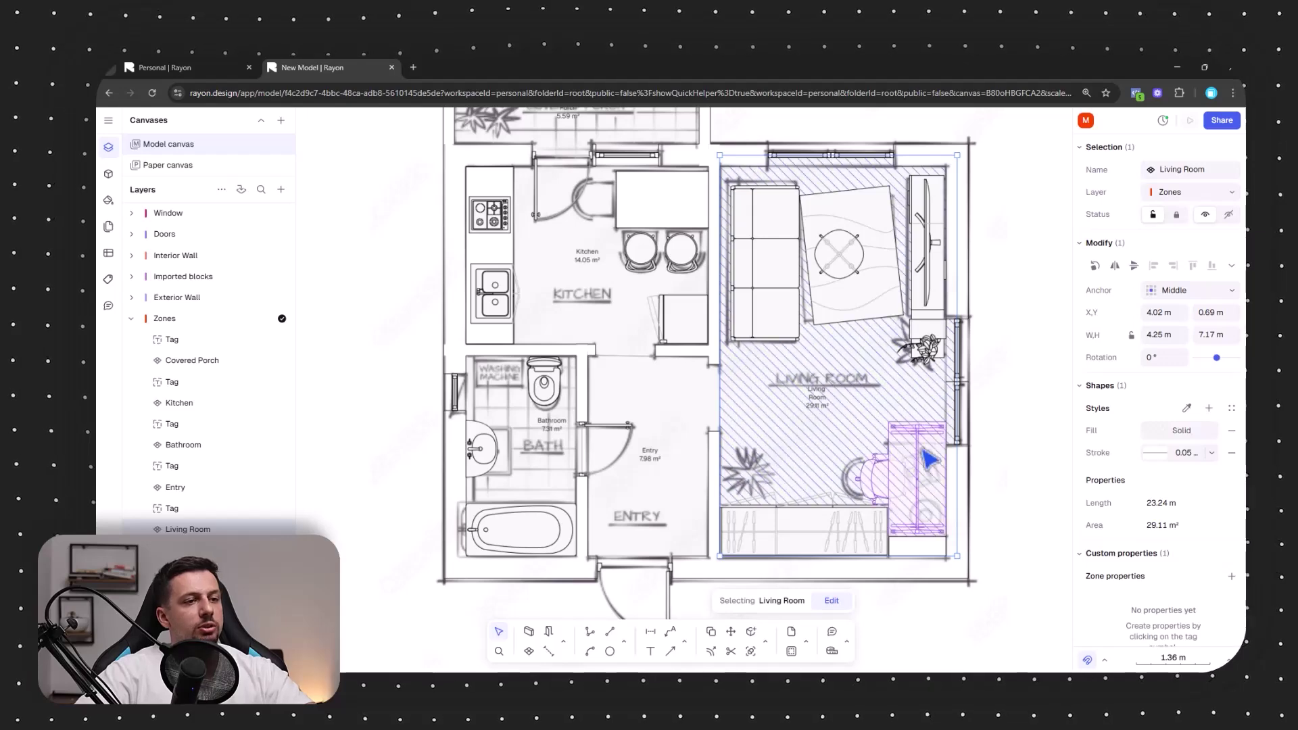
click(1177, 434)
click(1013, 387)
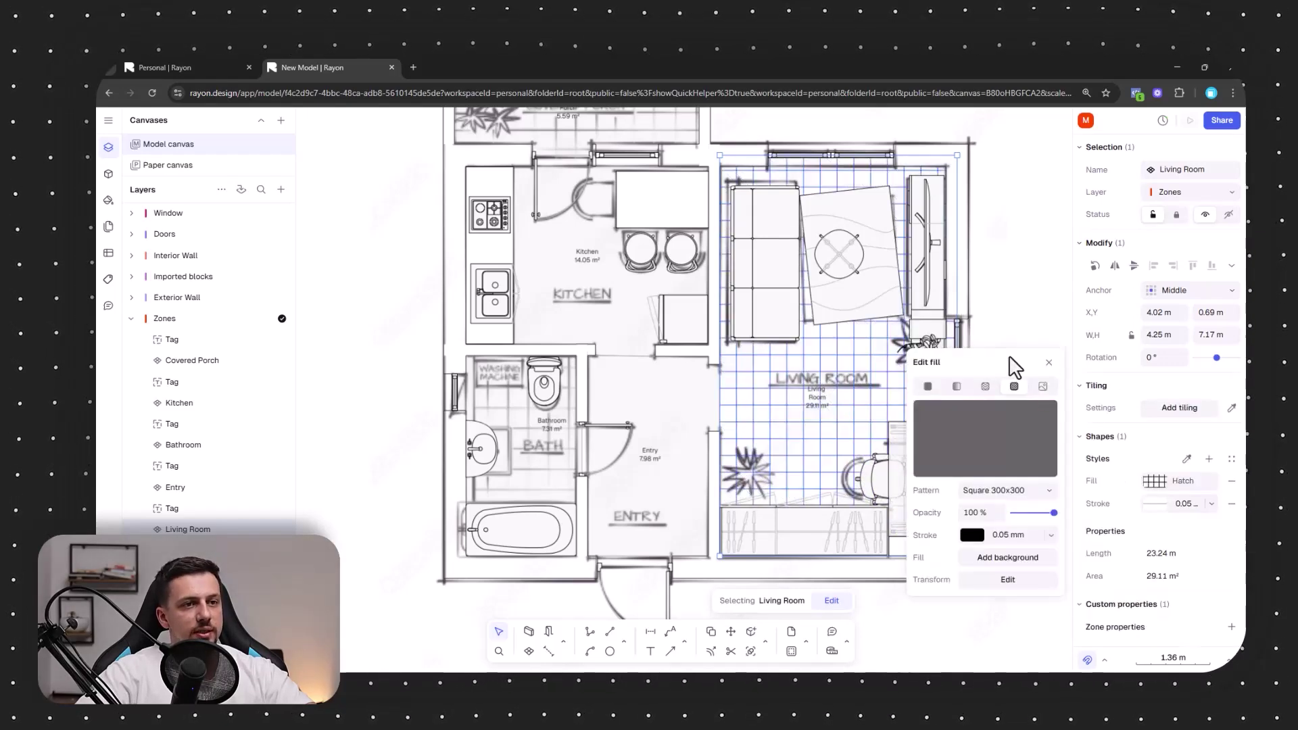
- Set the Living Room zone's hatch pattern to Parquet Strip
click(1047, 491)
scroll(980, 389, down, 10)
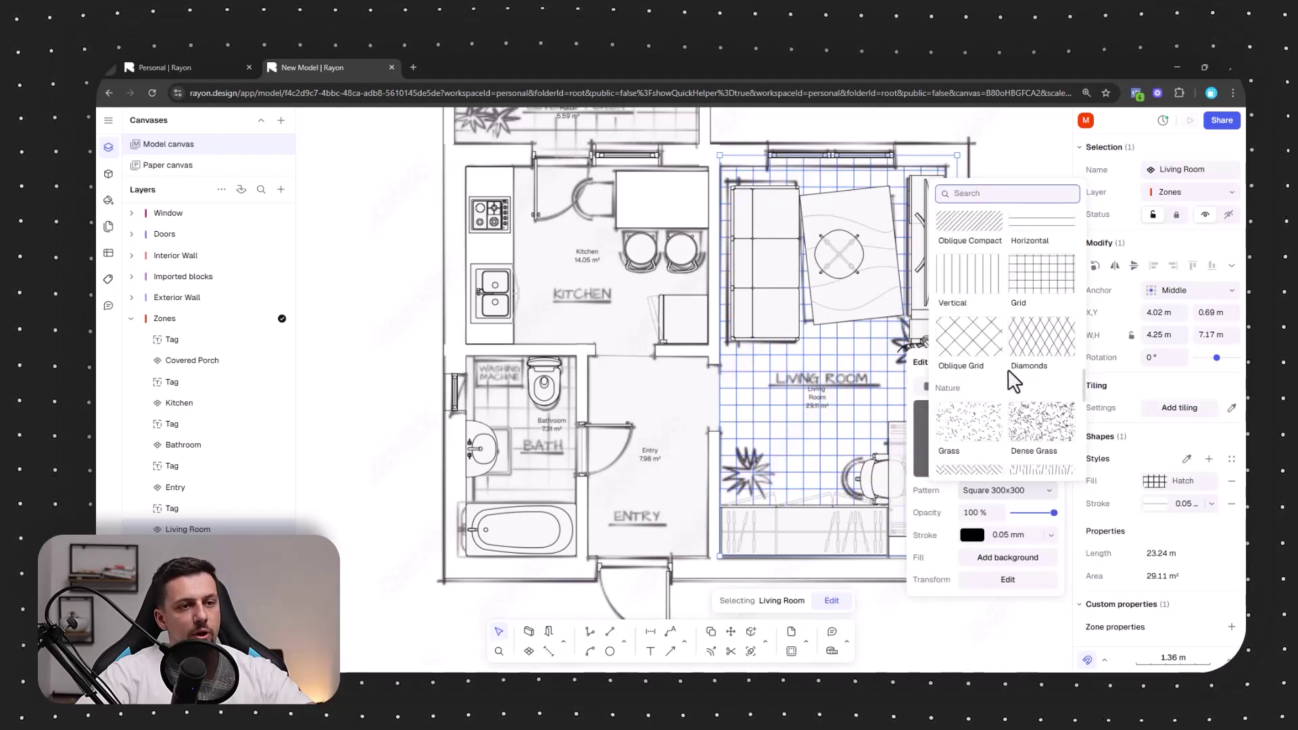
scroll(1021, 433, down, 2)
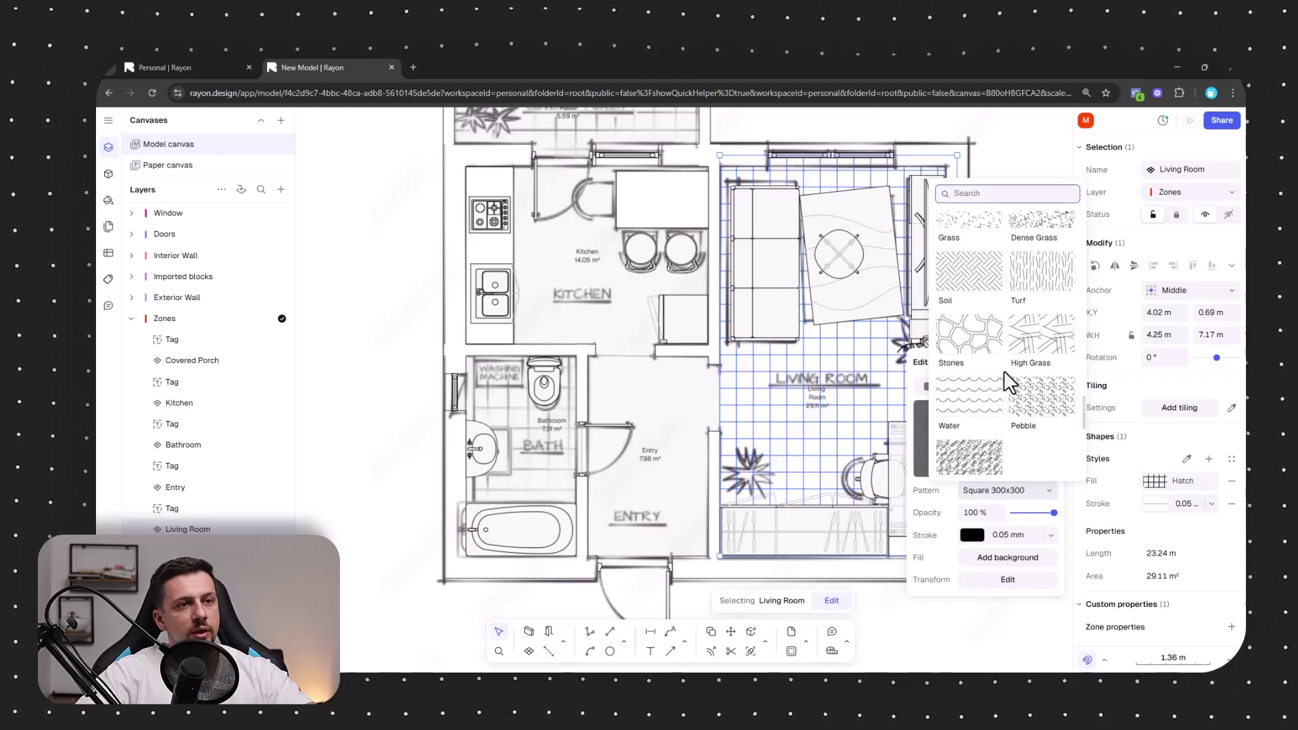
scroll(1009, 392, down, 2)
click(1007, 442)
middle_drag(840, 386, 759, 406)
click(974, 439)
click(773, 458)
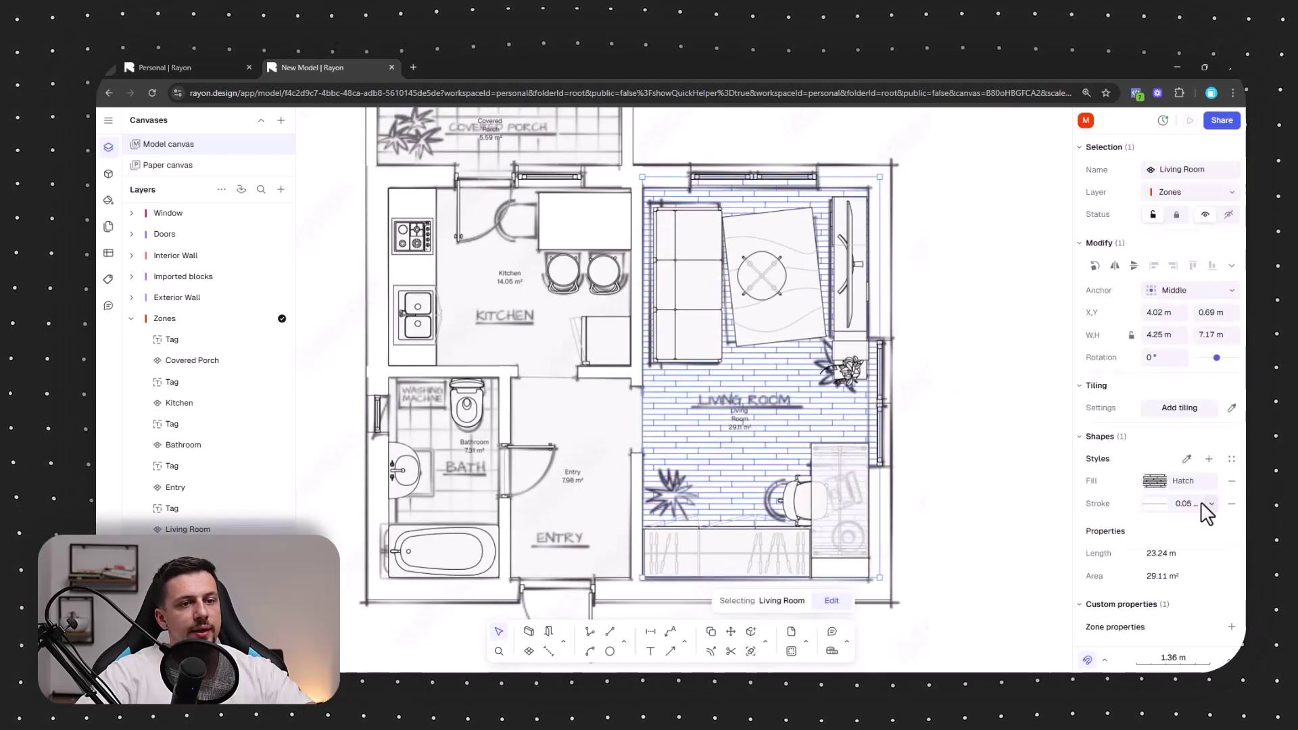
- Save the Living Room zone's parquet fill and stroke as a reusable style and add a background to its hatch
click(1163, 490)
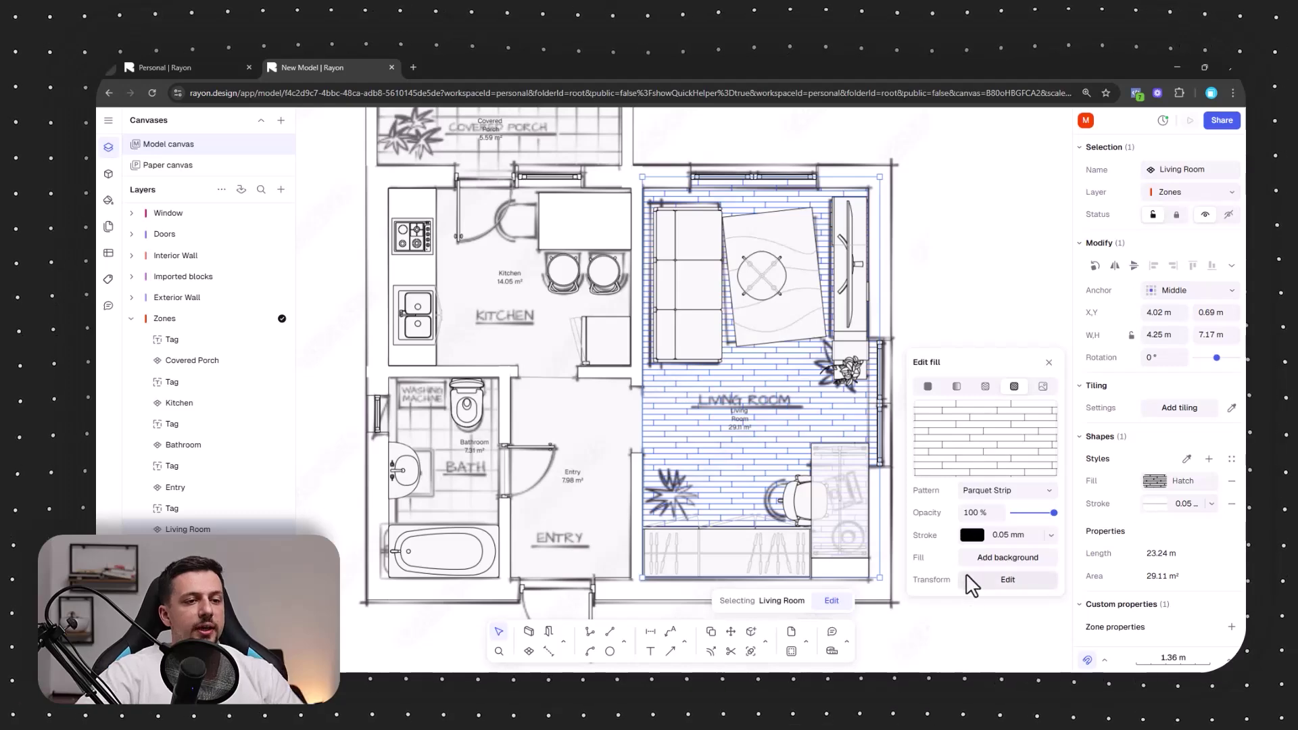
click(1209, 459)
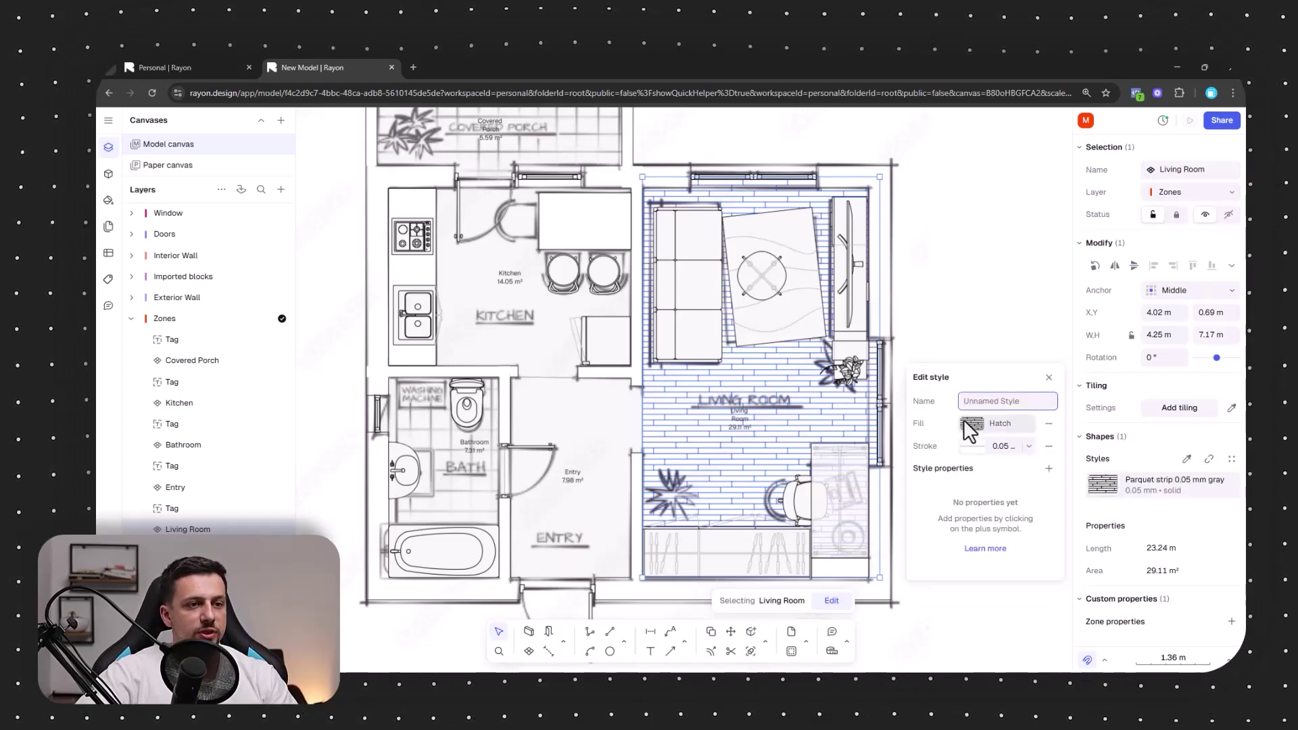
click(971, 426)
click(990, 575)
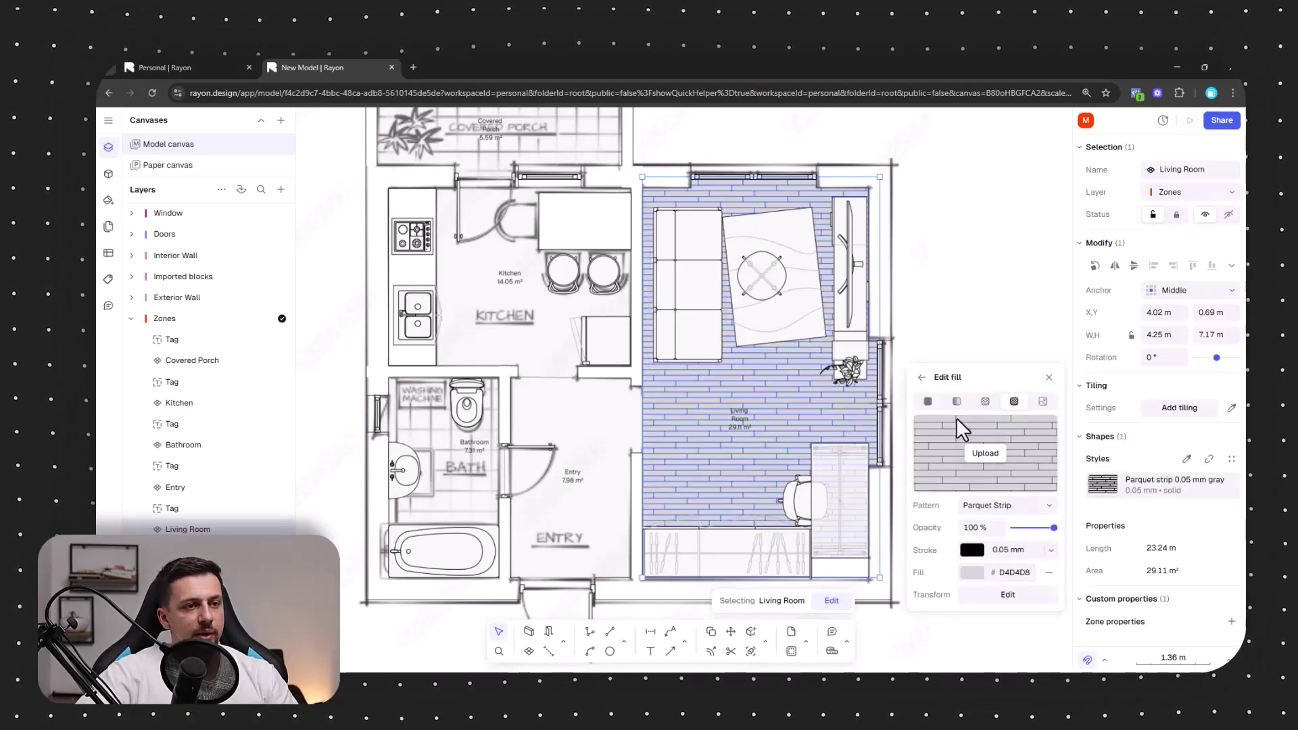
click(982, 458)
click(657, 65)
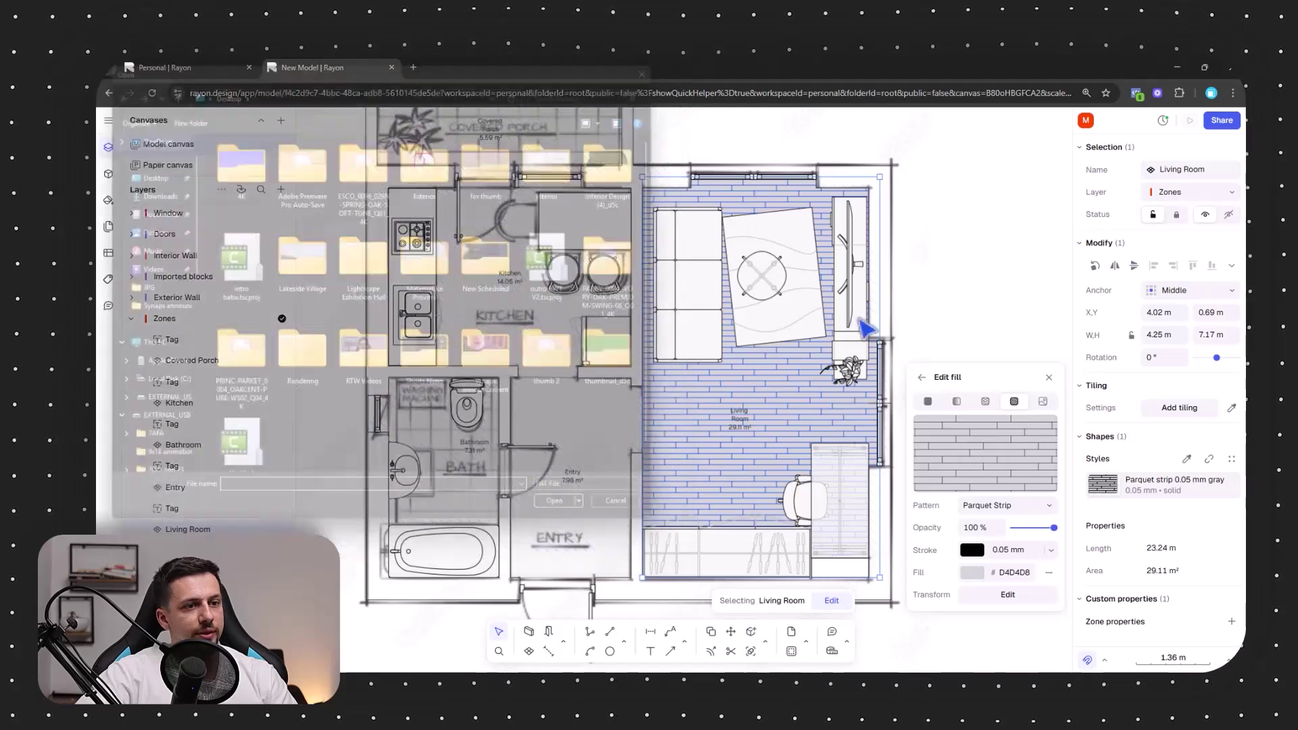
- Change the parquet style's hatch background to the light beige EEE8E0
click(973, 574)
click(926, 520)
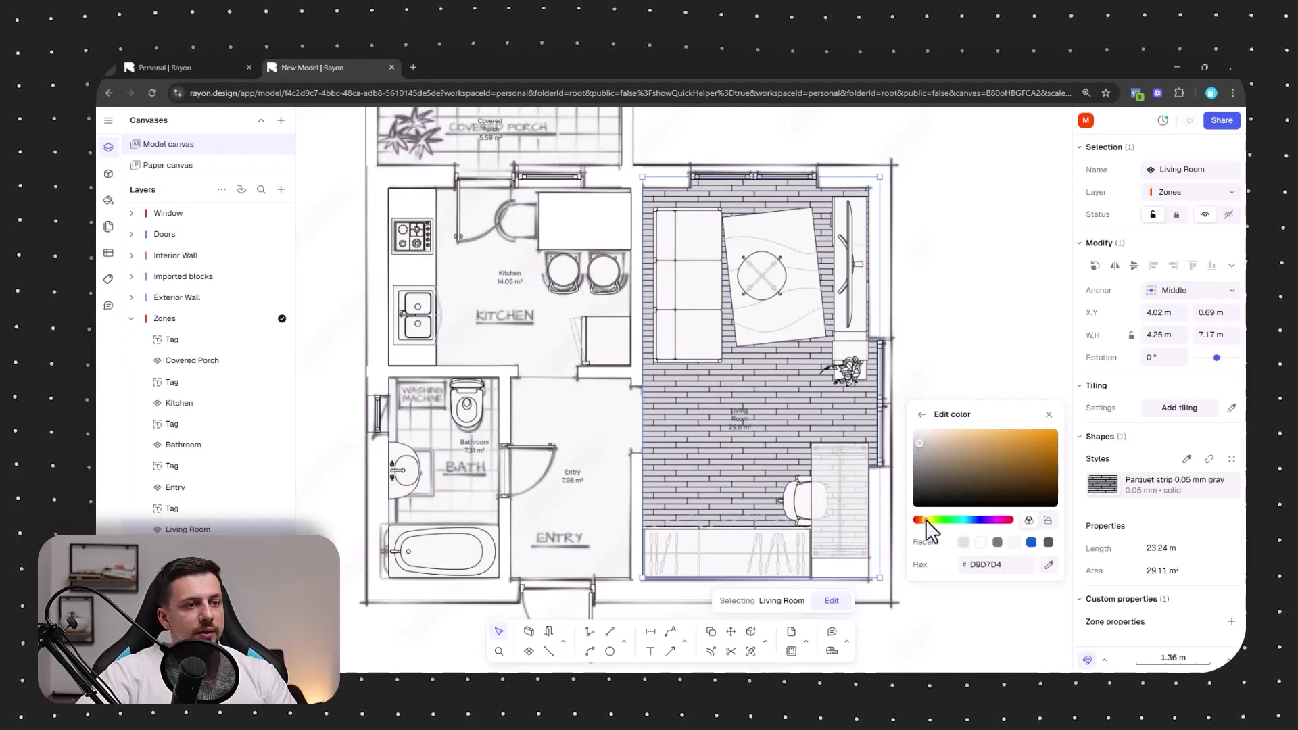
click(924, 439)
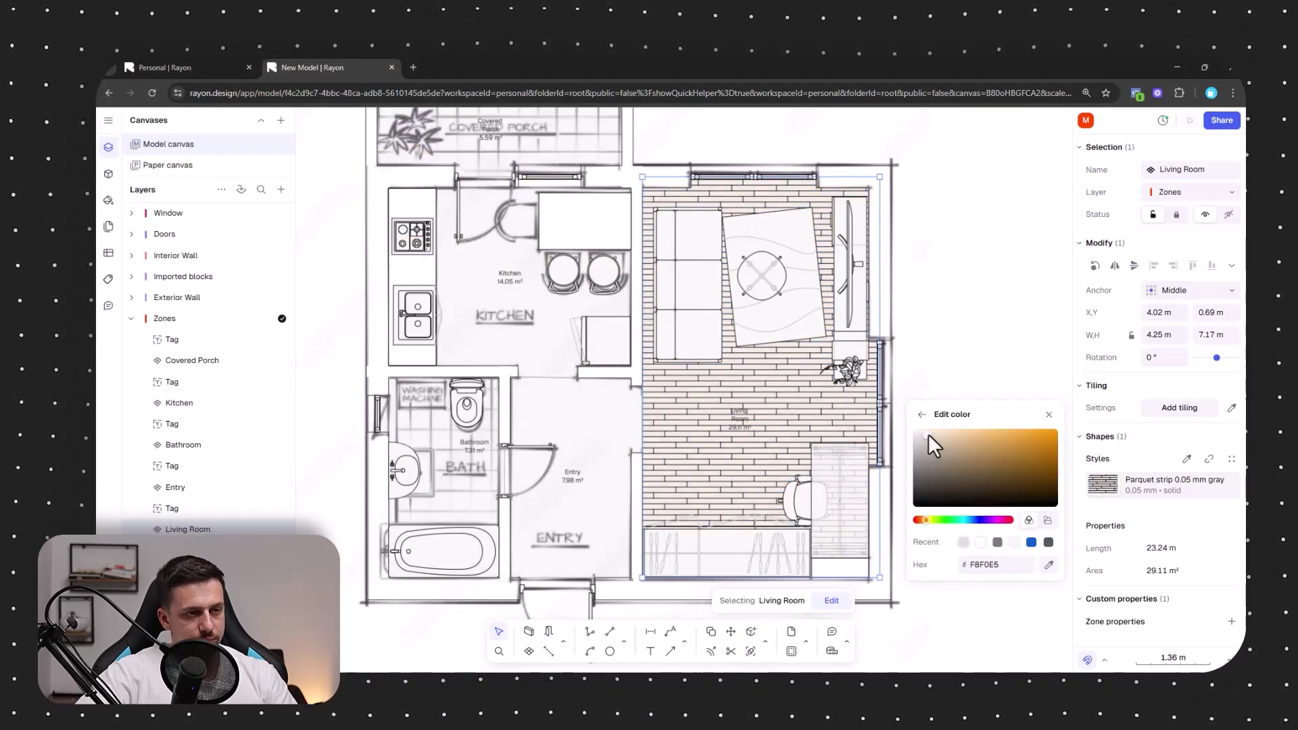
click(927, 449)
drag(924, 452, 925, 437)
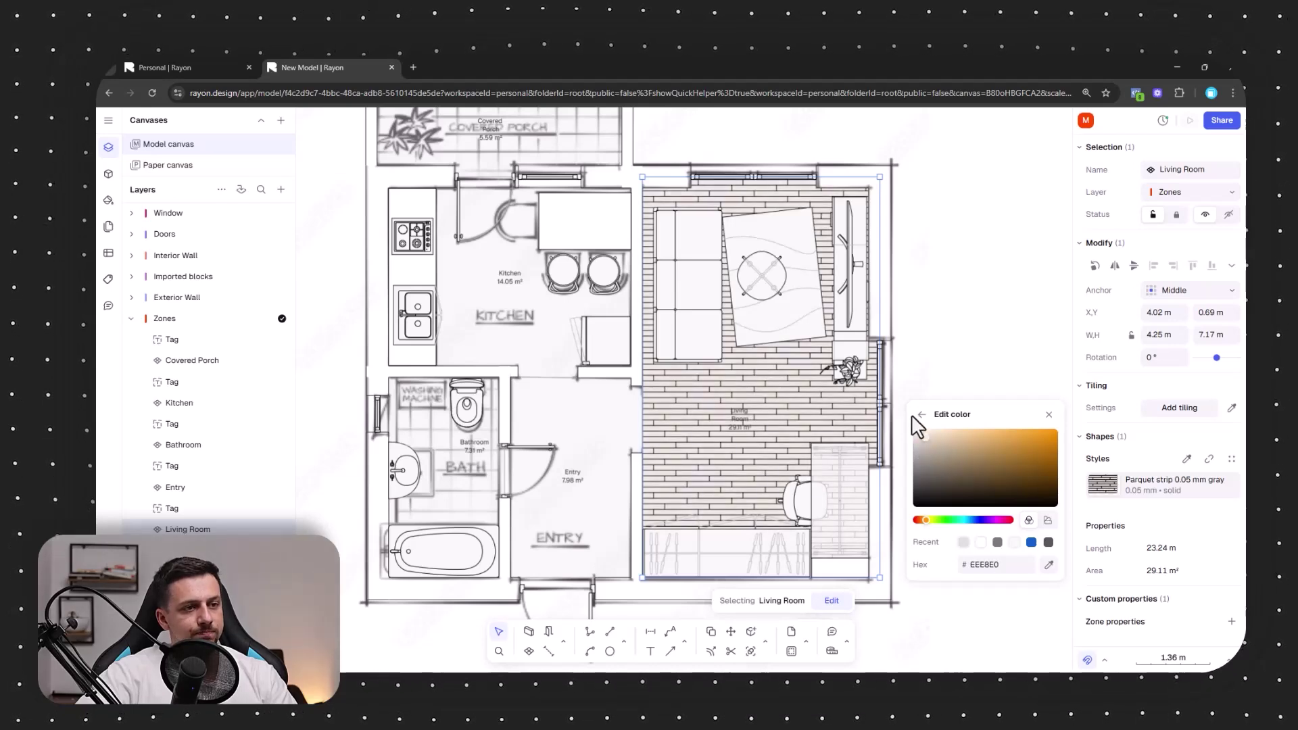
- Change the parquet style's hatch line colour from black to a softer dark gray and deselect the zone
click(921, 414)
click(971, 552)
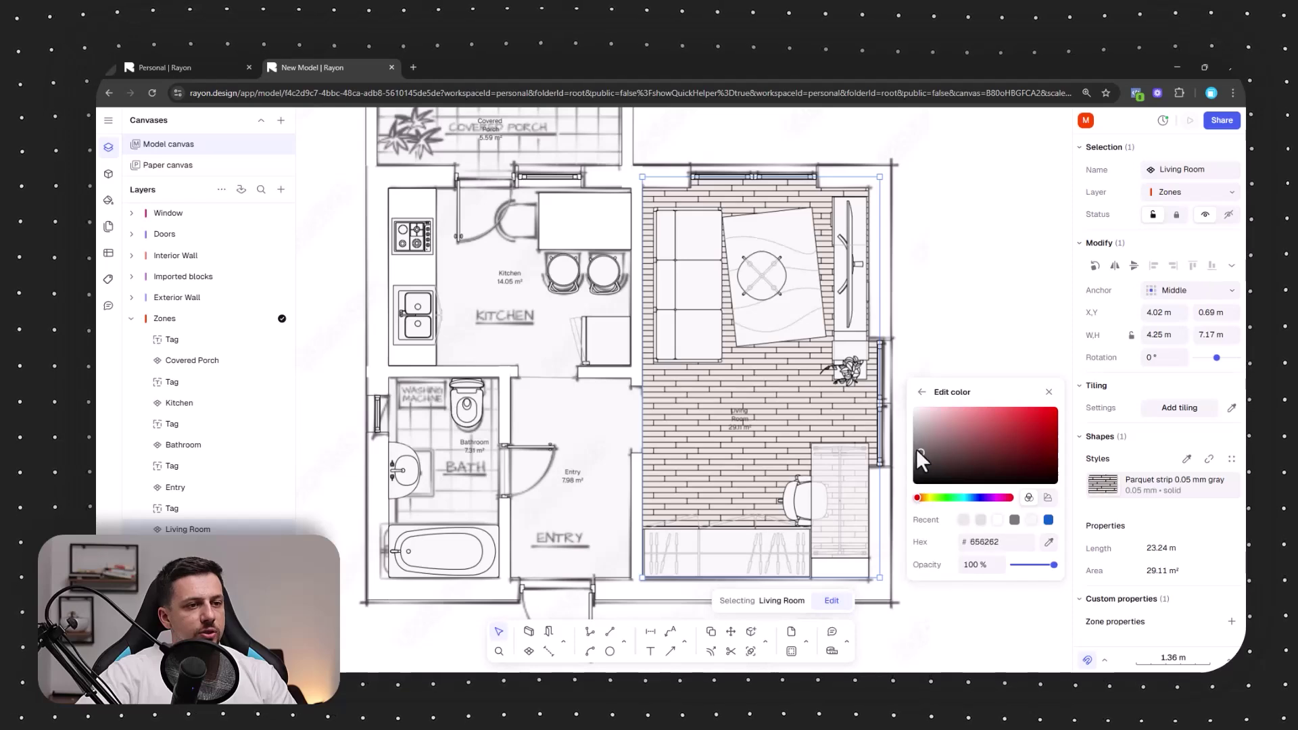
drag(917, 449, 916, 457)
click(952, 325)
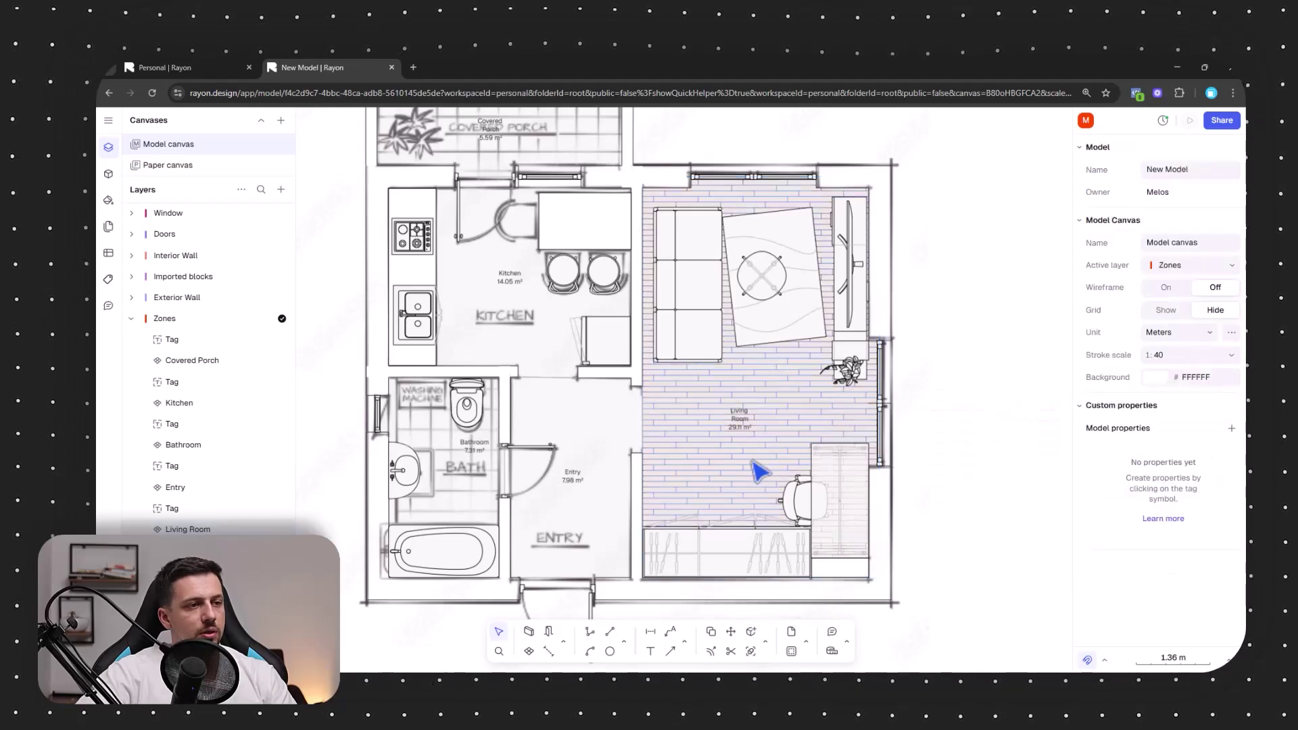
- Widen the Living Room tag to about 1.41 m so its name fits on one line, and set its text size to 0.25 m
click(750, 421)
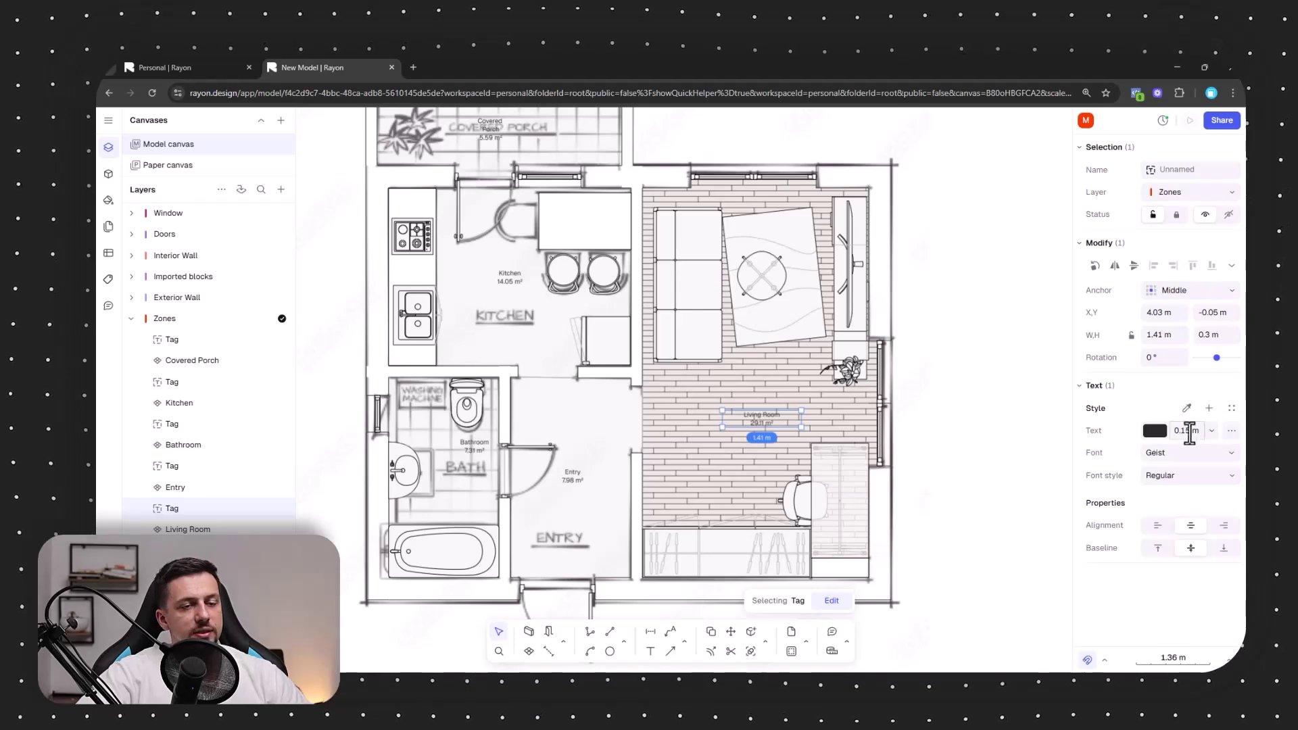
click(1212, 431)
click(1180, 519)
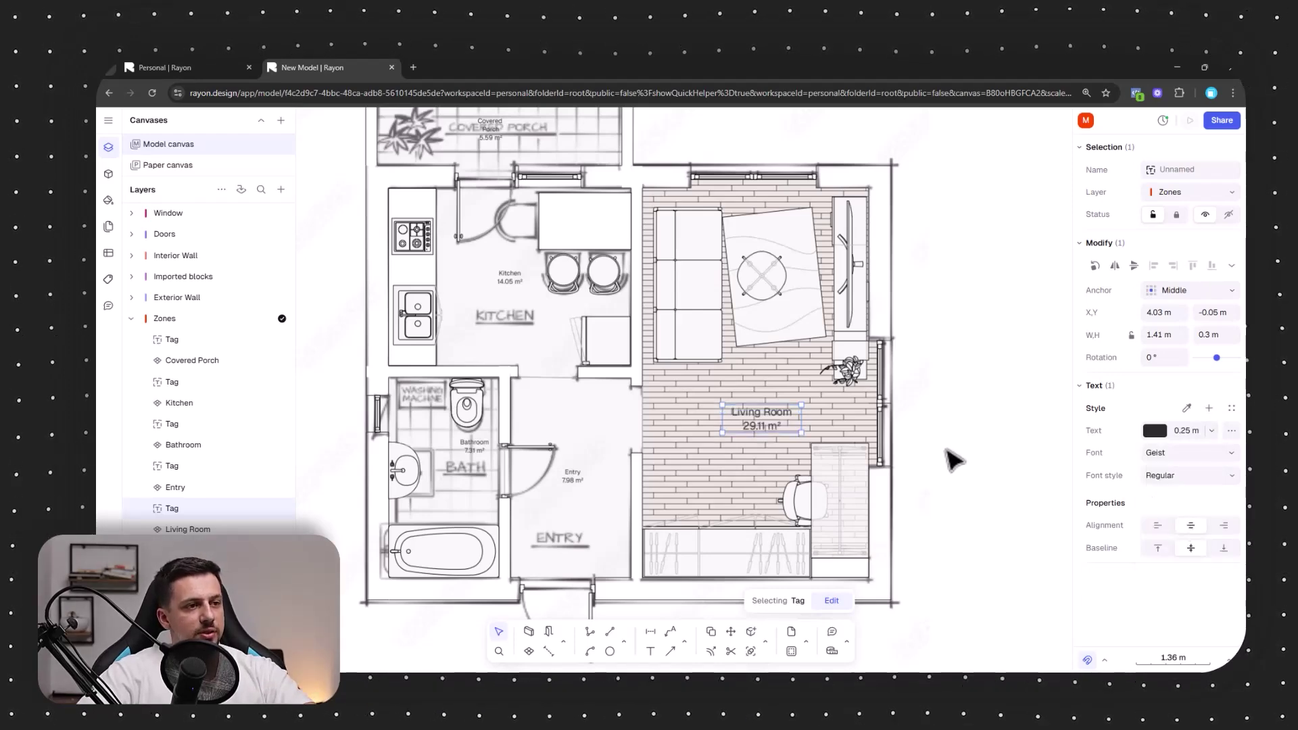
click(947, 450)
middle_drag(658, 417, 733, 382)
- Set the Living Room tag's text colour to the dark gray 373737
click(852, 384)
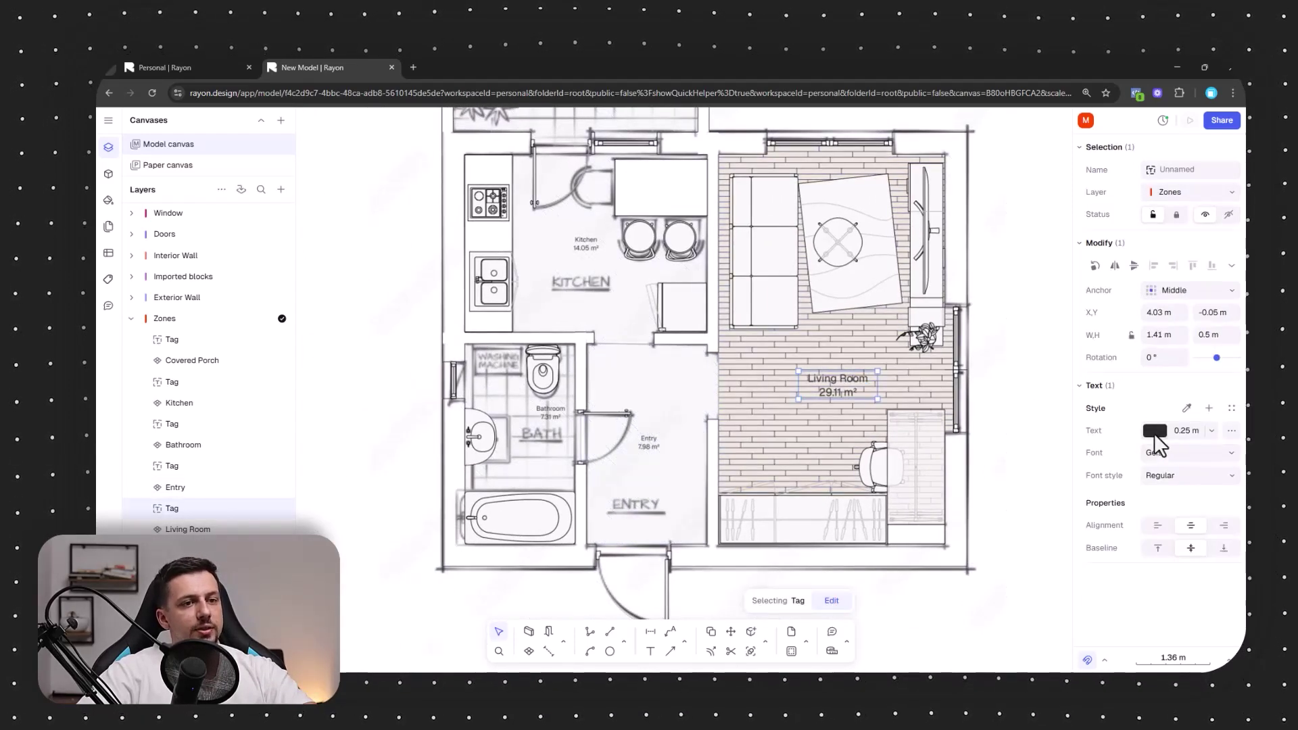
click(1155, 431)
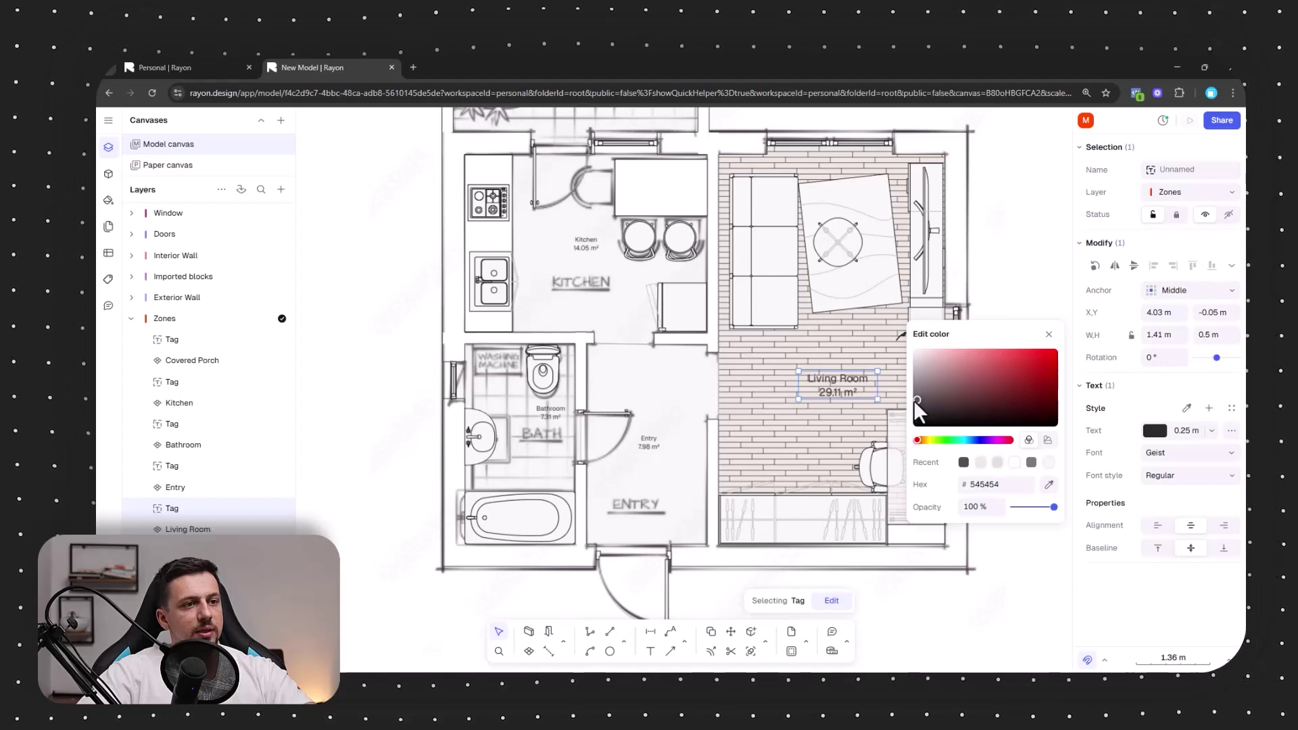
click(917, 403)
click(916, 407)
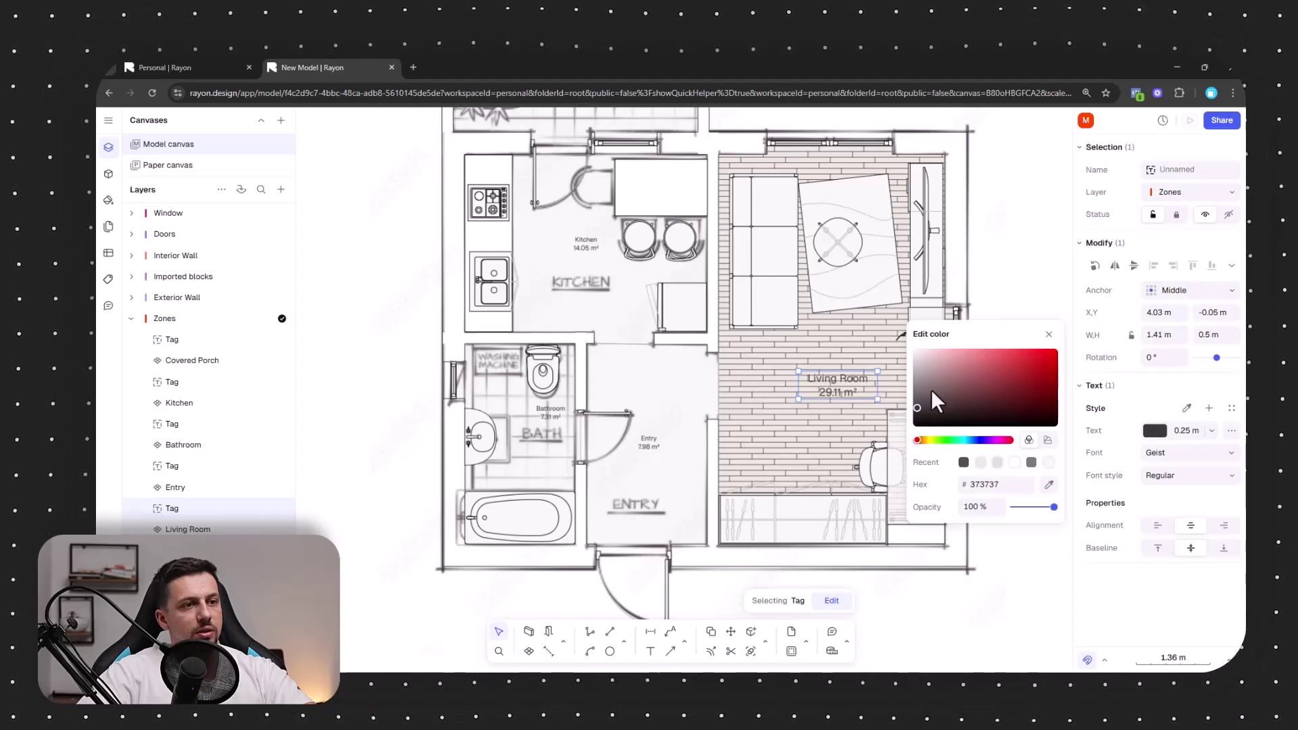
key(Escape)
- Apply the saved Parquet strip style to both the Entry and Kitchen zones
click(668, 396)
shift+click(618, 299)
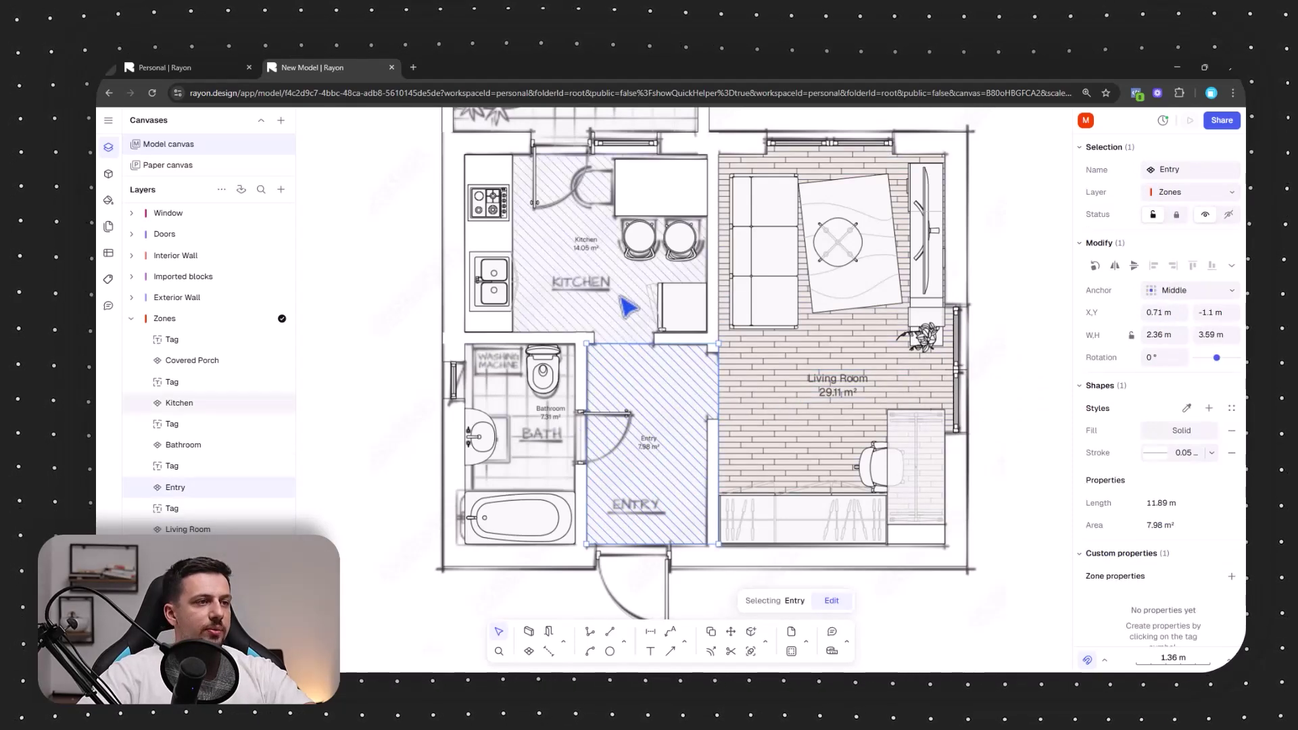
click(949, 393)
click(672, 426)
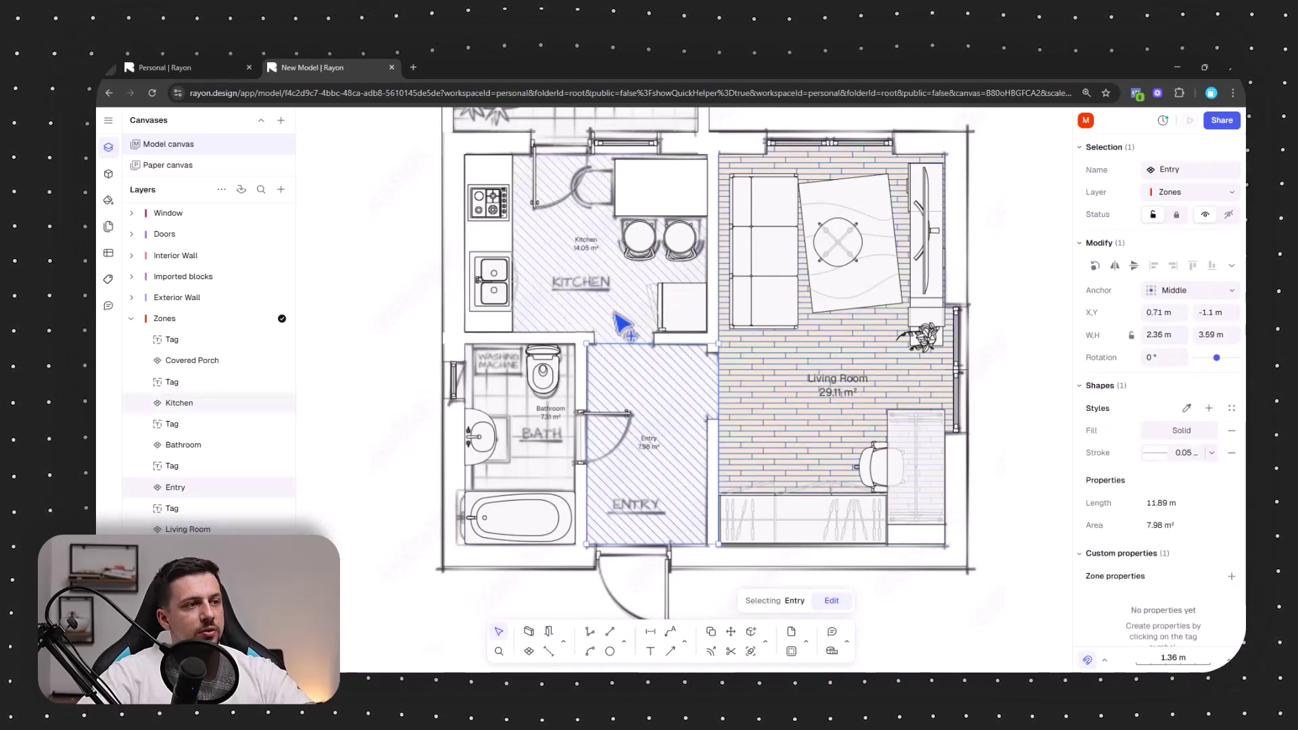
shift+click(661, 283)
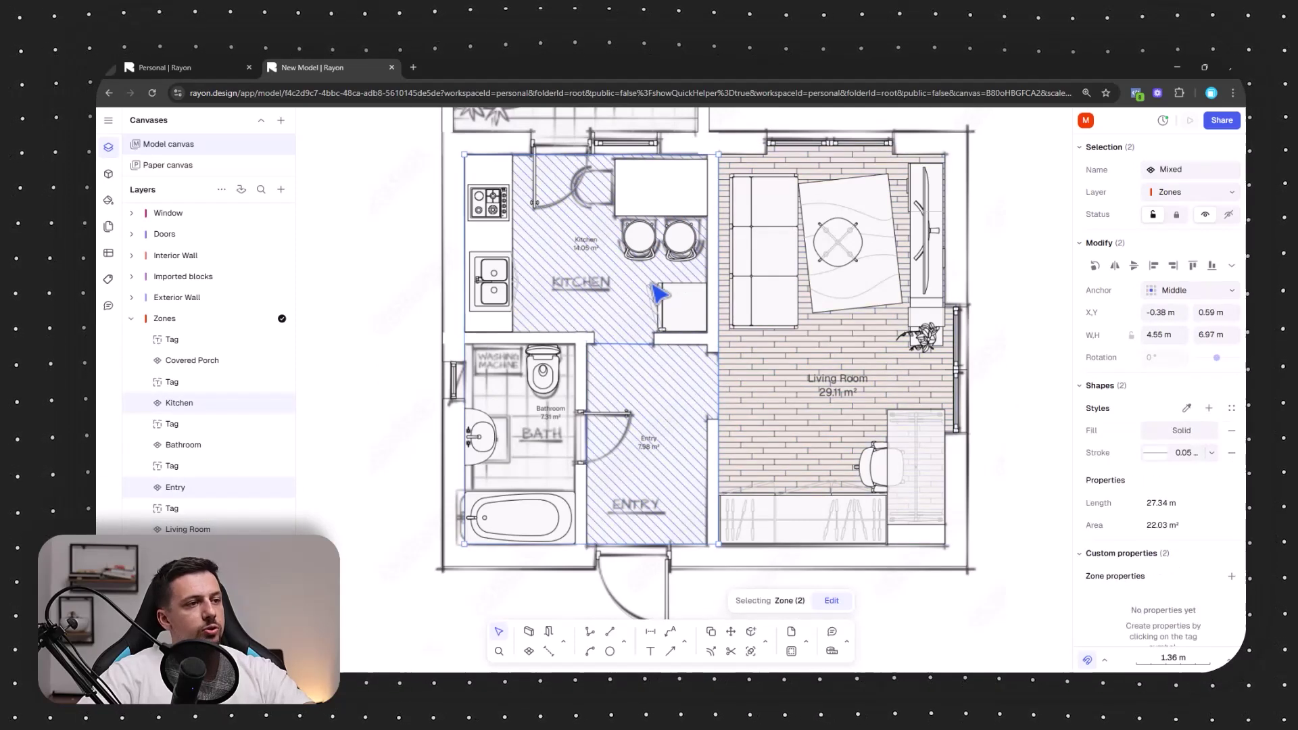
click(1230, 411)
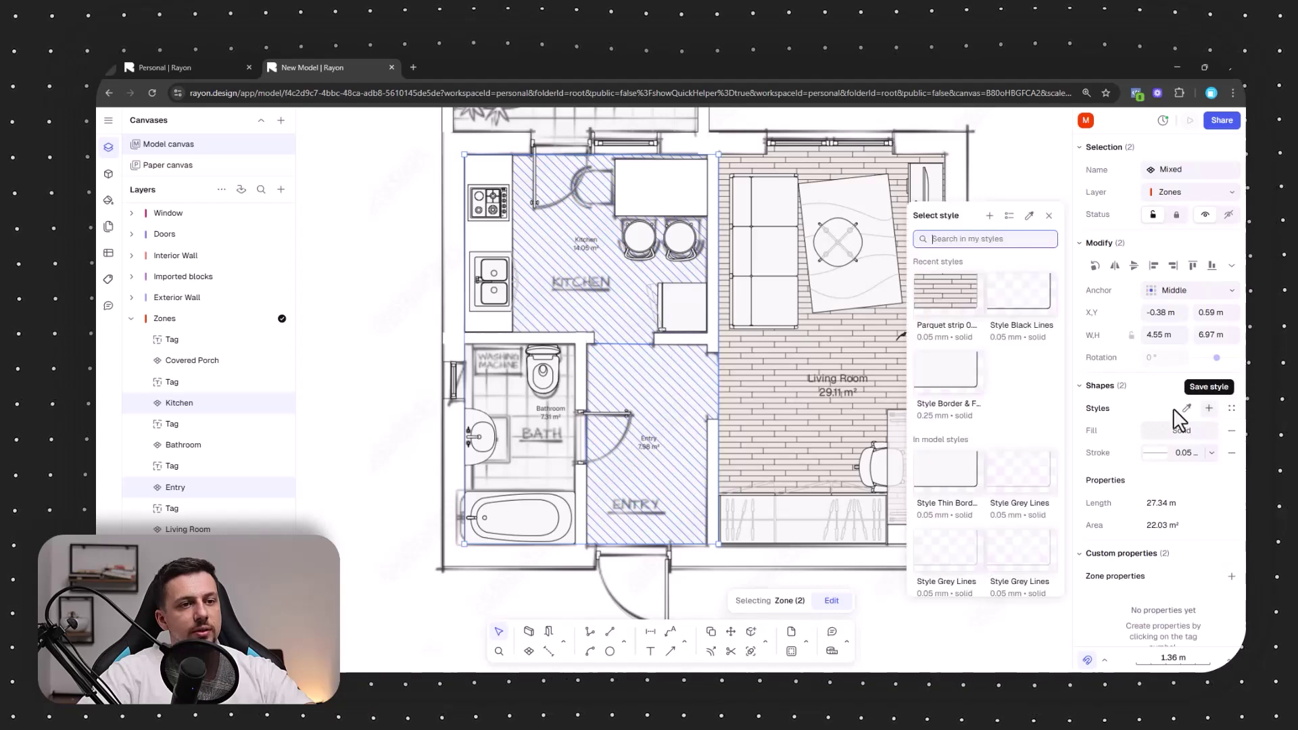
click(946, 294)
click(713, 276)
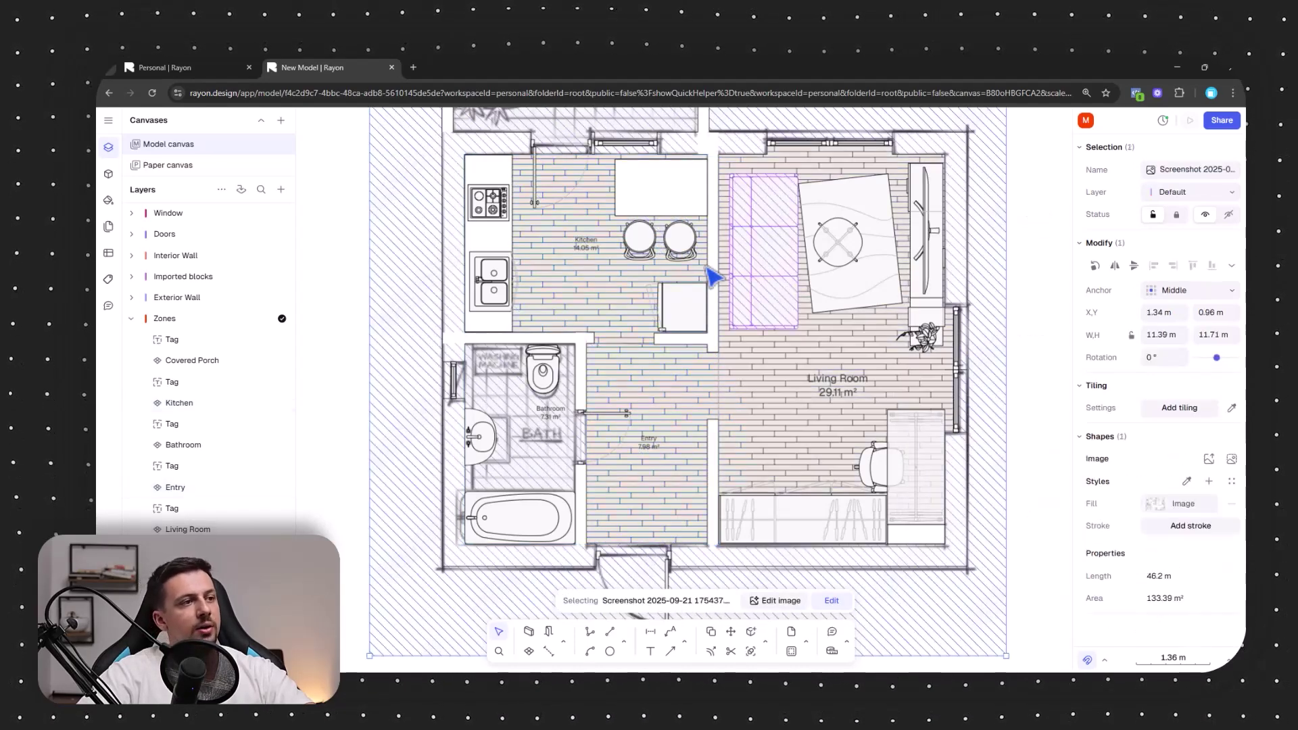
- Set the text size of the Entry and Kitchen tags to 0.25 m
click(656, 445)
shift+click(593, 244)
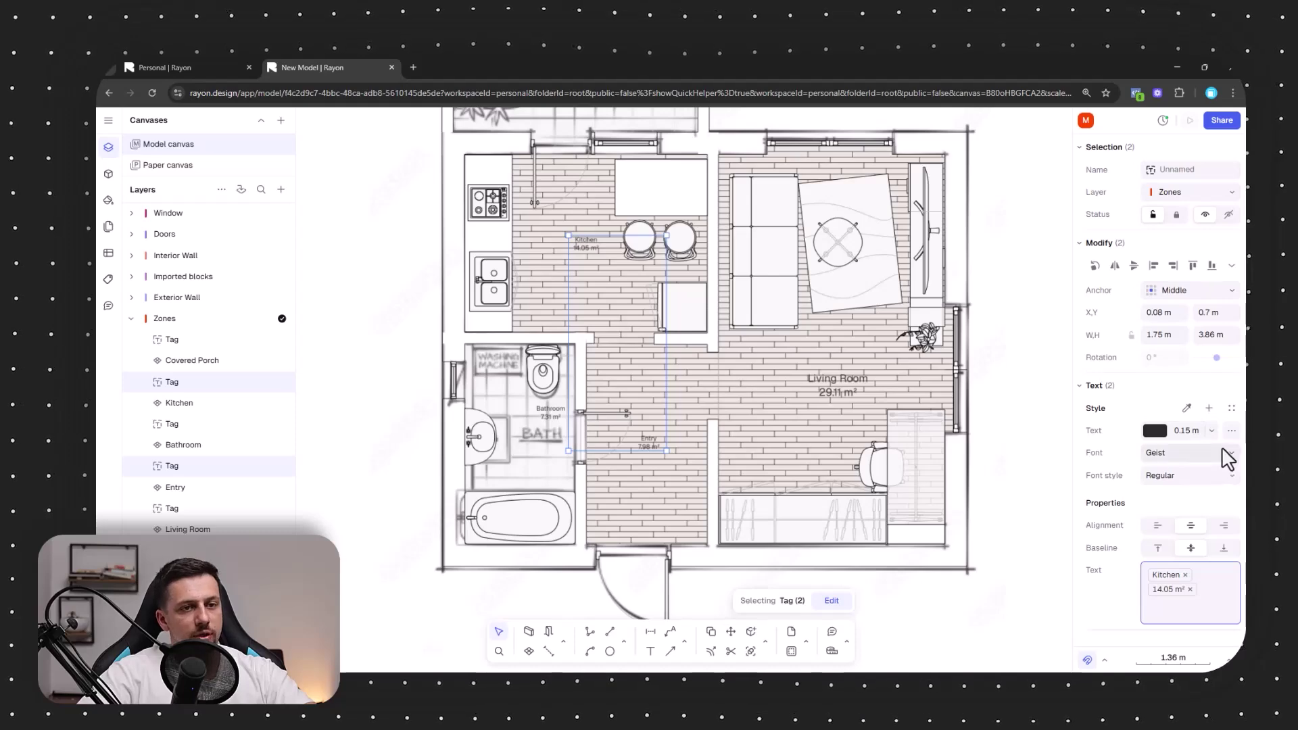
click(1212, 430)
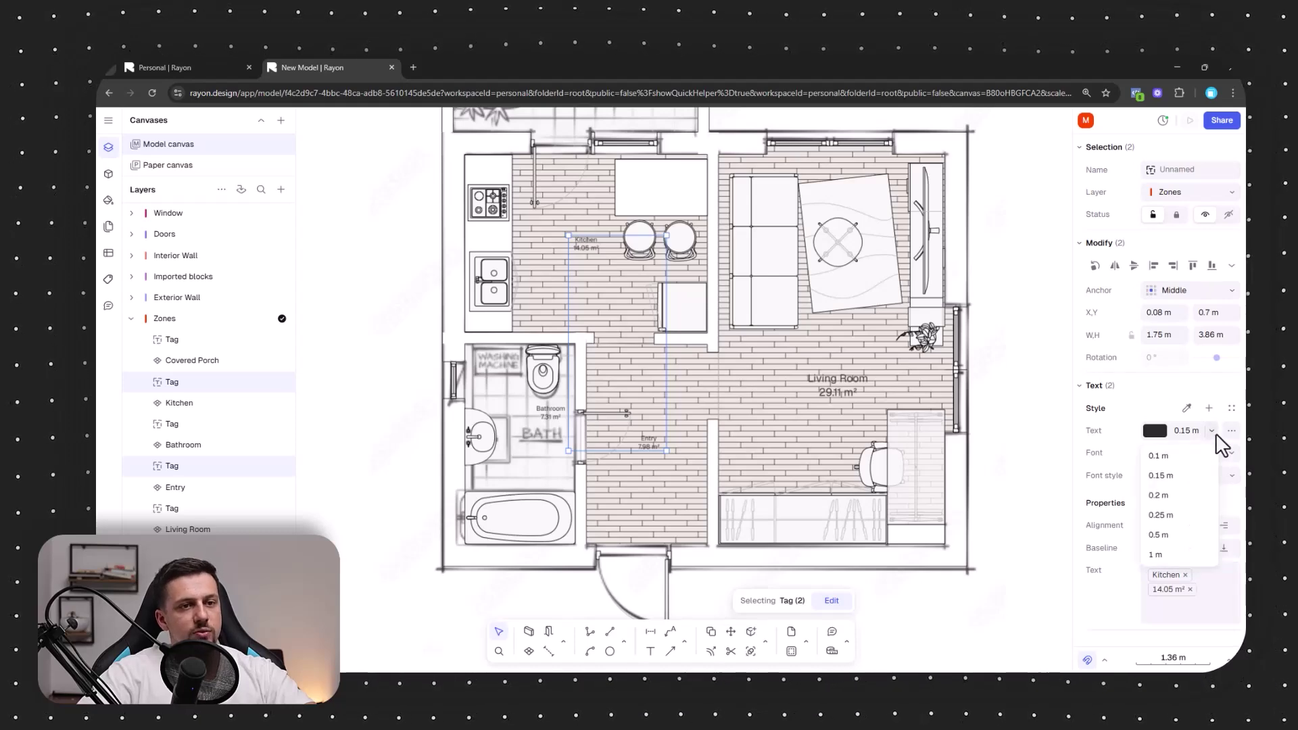
click(1180, 515)
click(1008, 376)
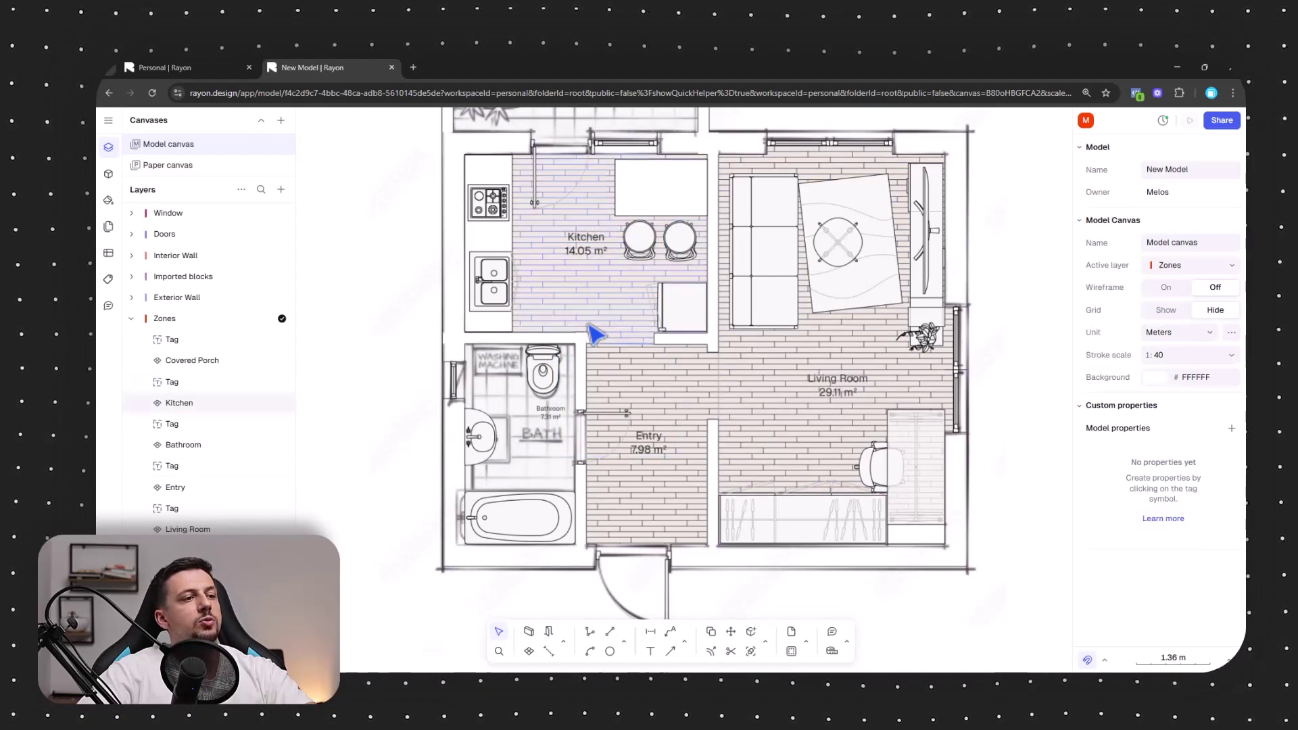
- Give the Bathroom and Covered Porch zones a hatch fill with the Square 300x300 pattern
click(568, 433)
scroll(568, 473, up, 3)
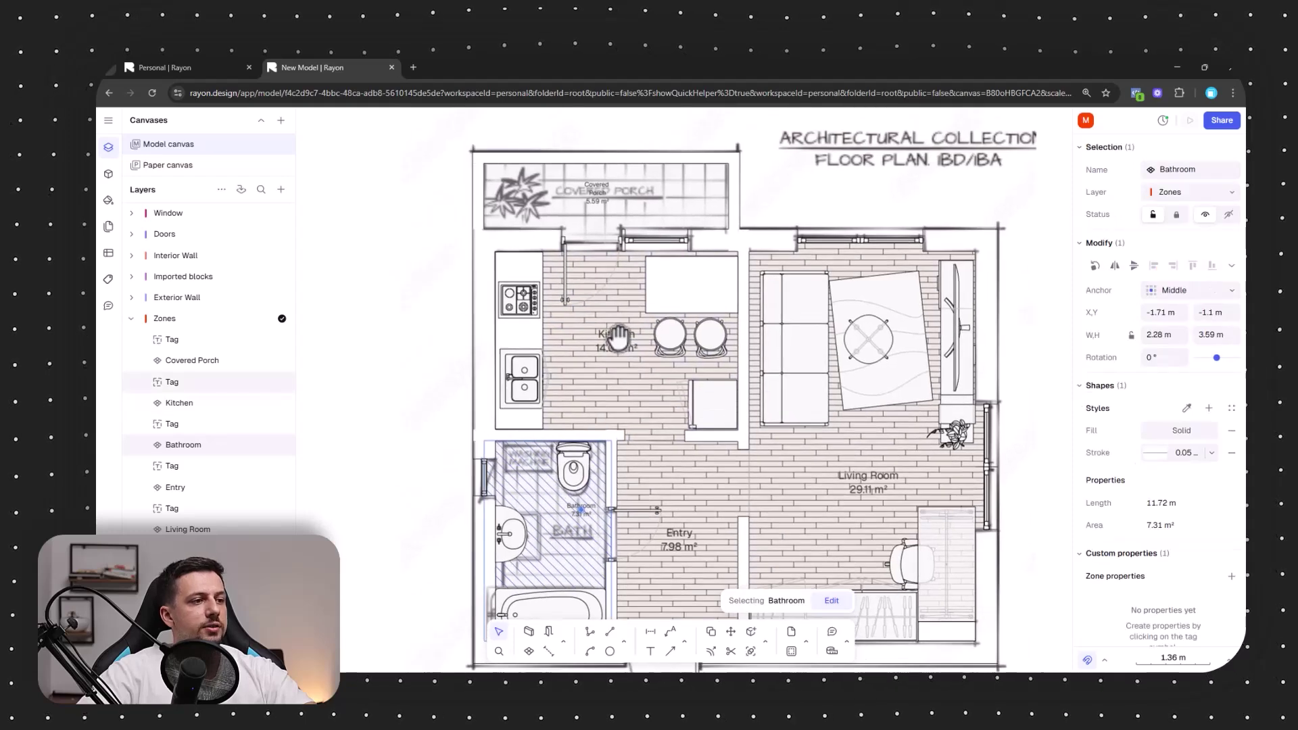
scroll(618, 338, up, 1)
shift+click(696, 268)
click(1143, 435)
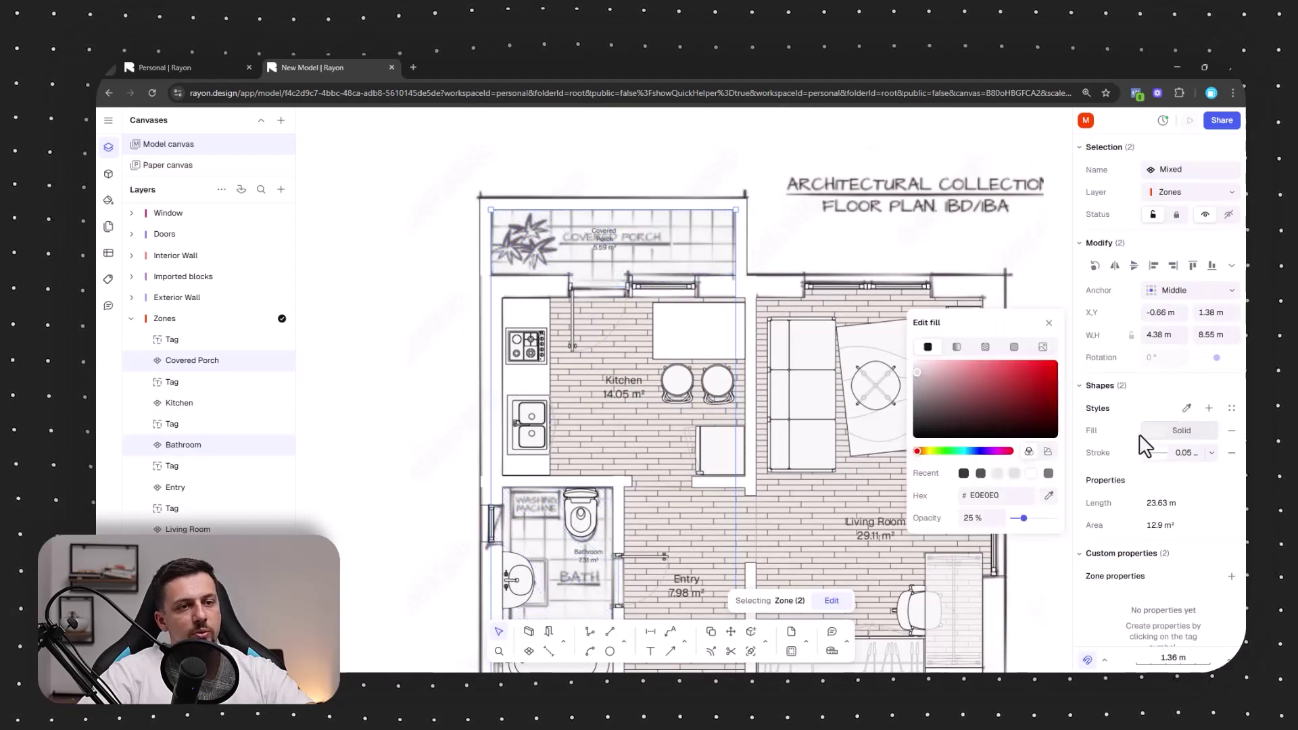
click(1013, 347)
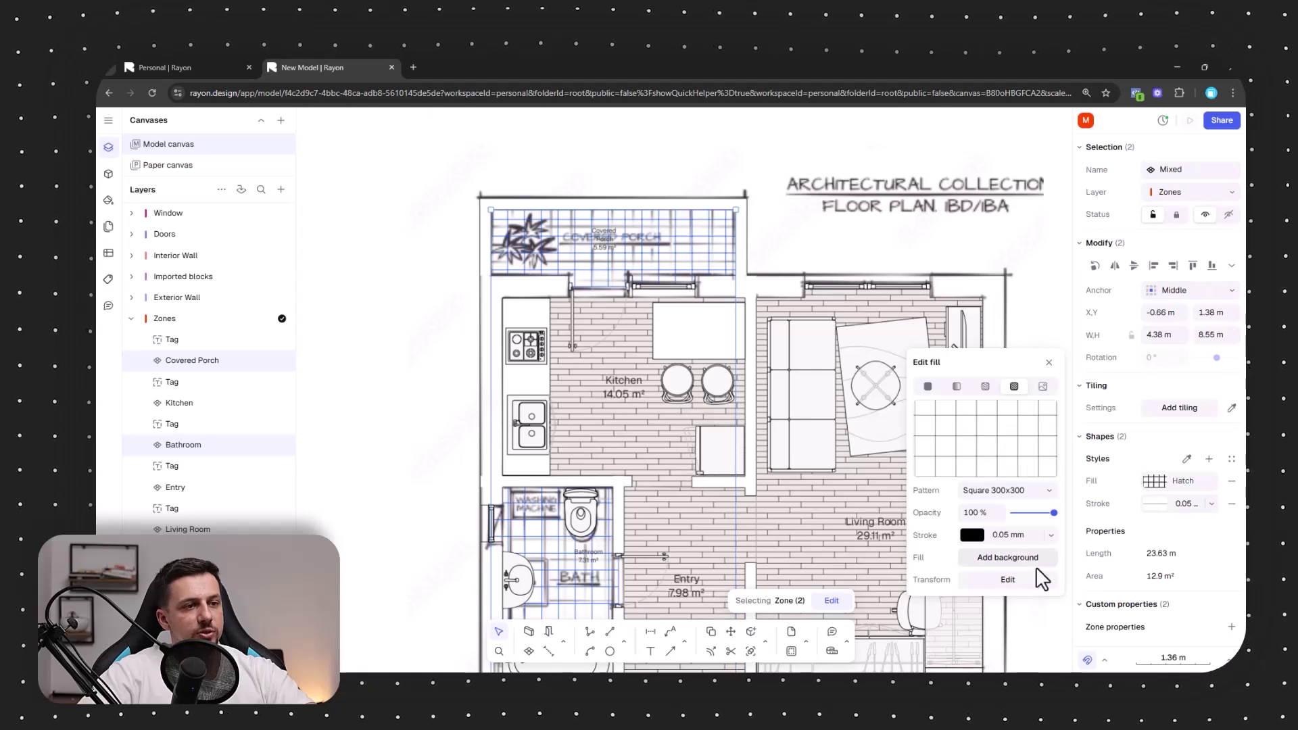
- Add a background to the Bathroom and Covered Porch hatch and set its colour to the light gray E6E6E6
click(997, 558)
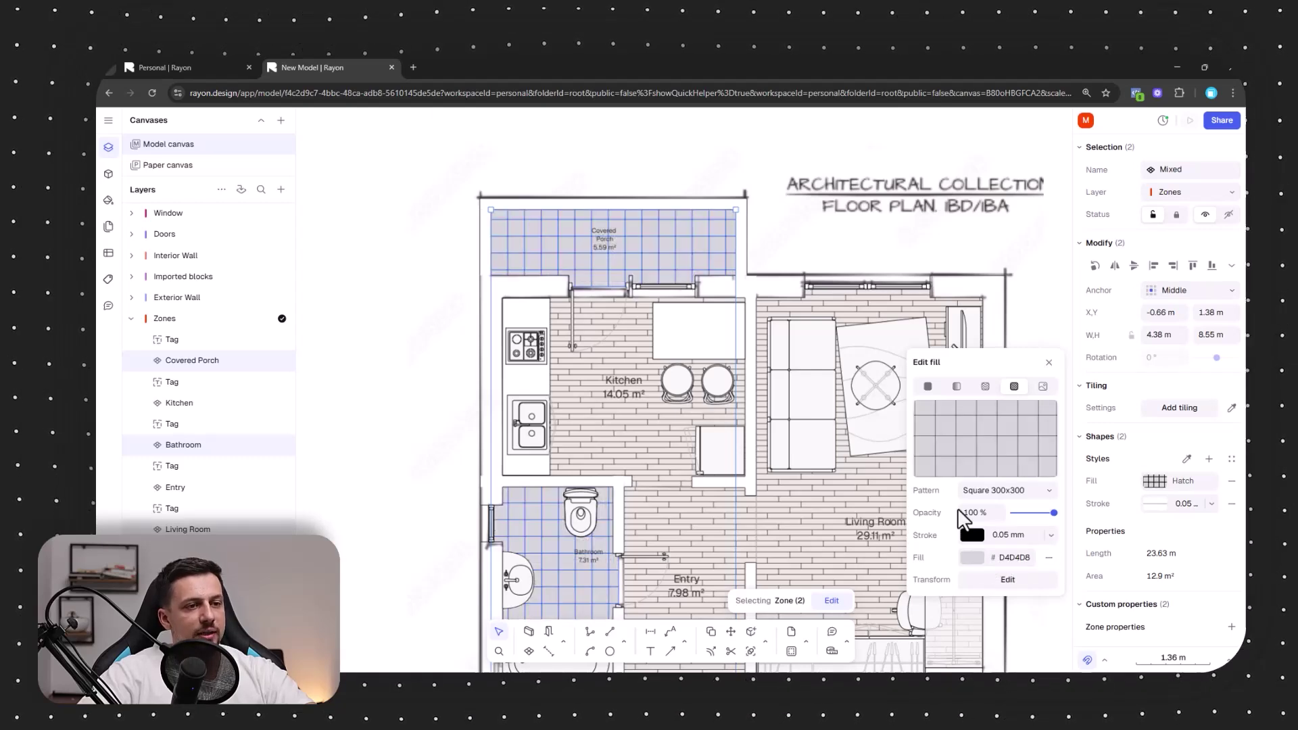
click(976, 554)
drag(920, 462, 913, 456)
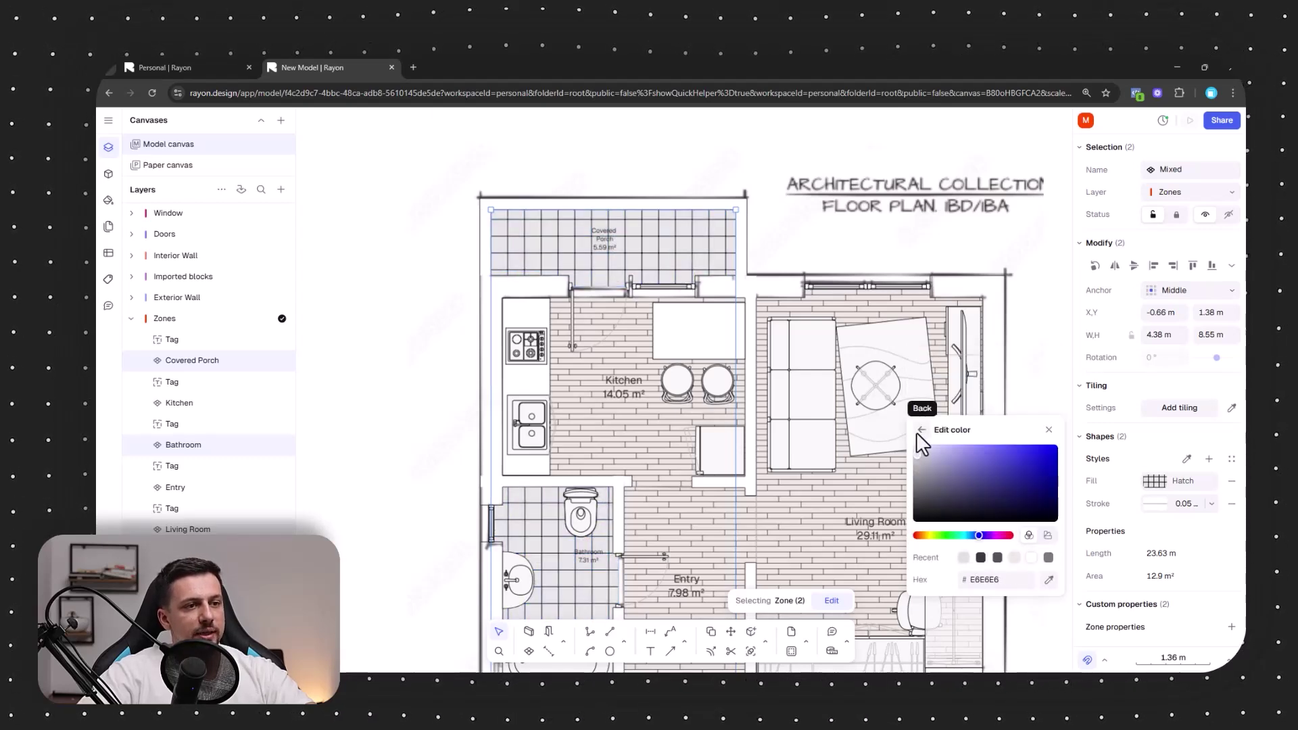
- Set the hatch line colour of the Bathroom and Covered Porch zones to the gray 8A8989
click(920, 430)
click(973, 538)
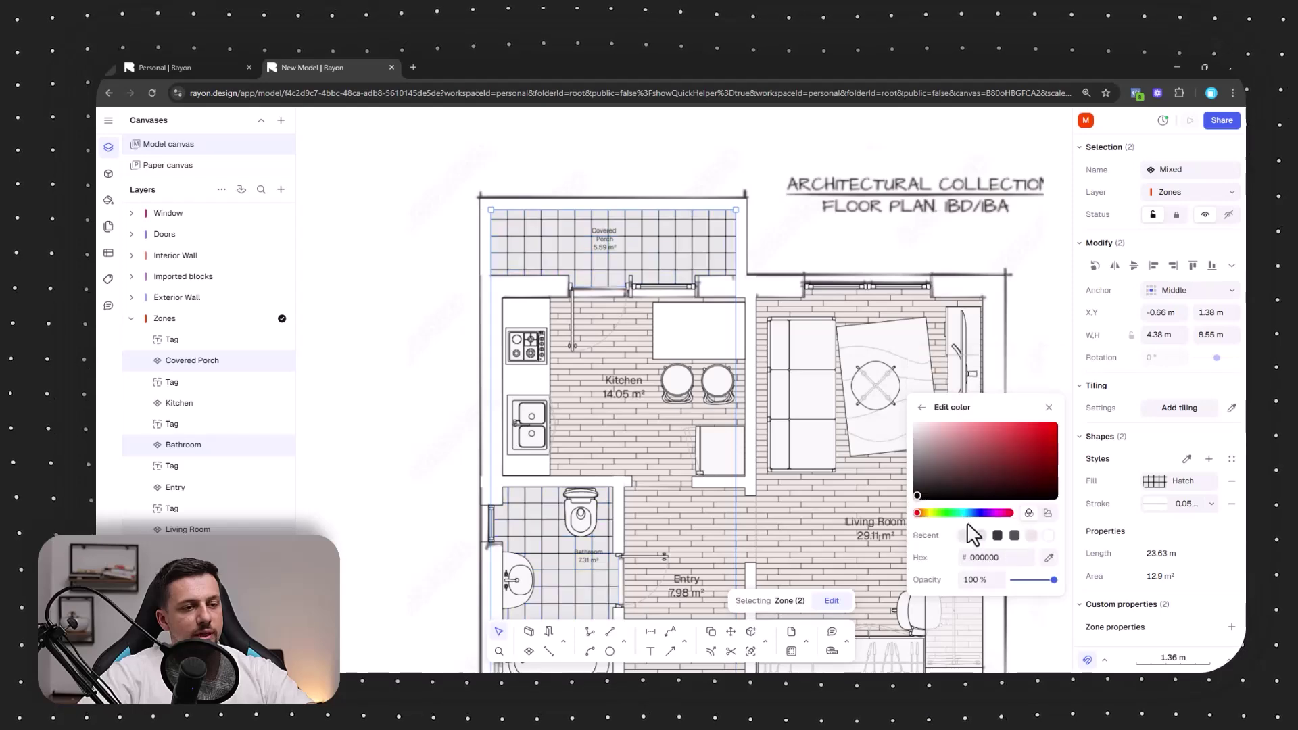
drag(911, 453, 918, 458)
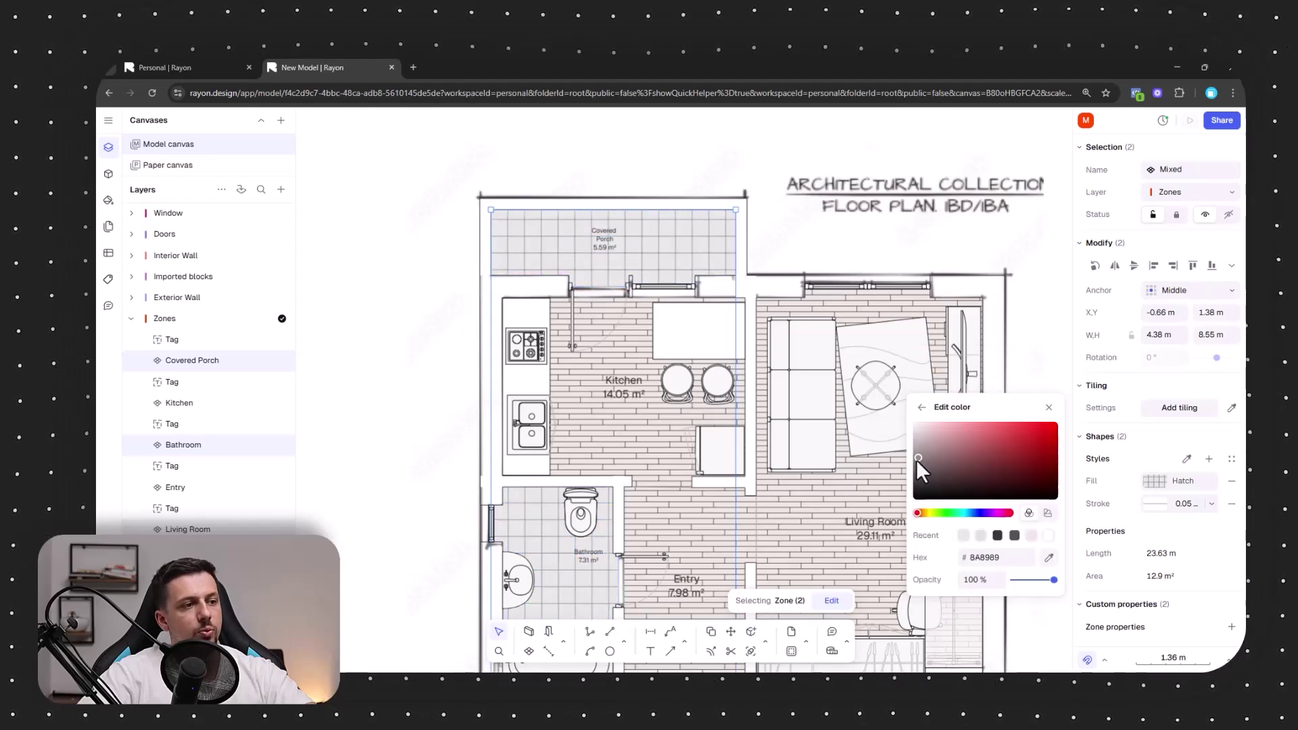
click(1057, 328)
- Move the sketch reference image out from under the traced plan to the empty area on its left
scroll(734, 281, down, 3)
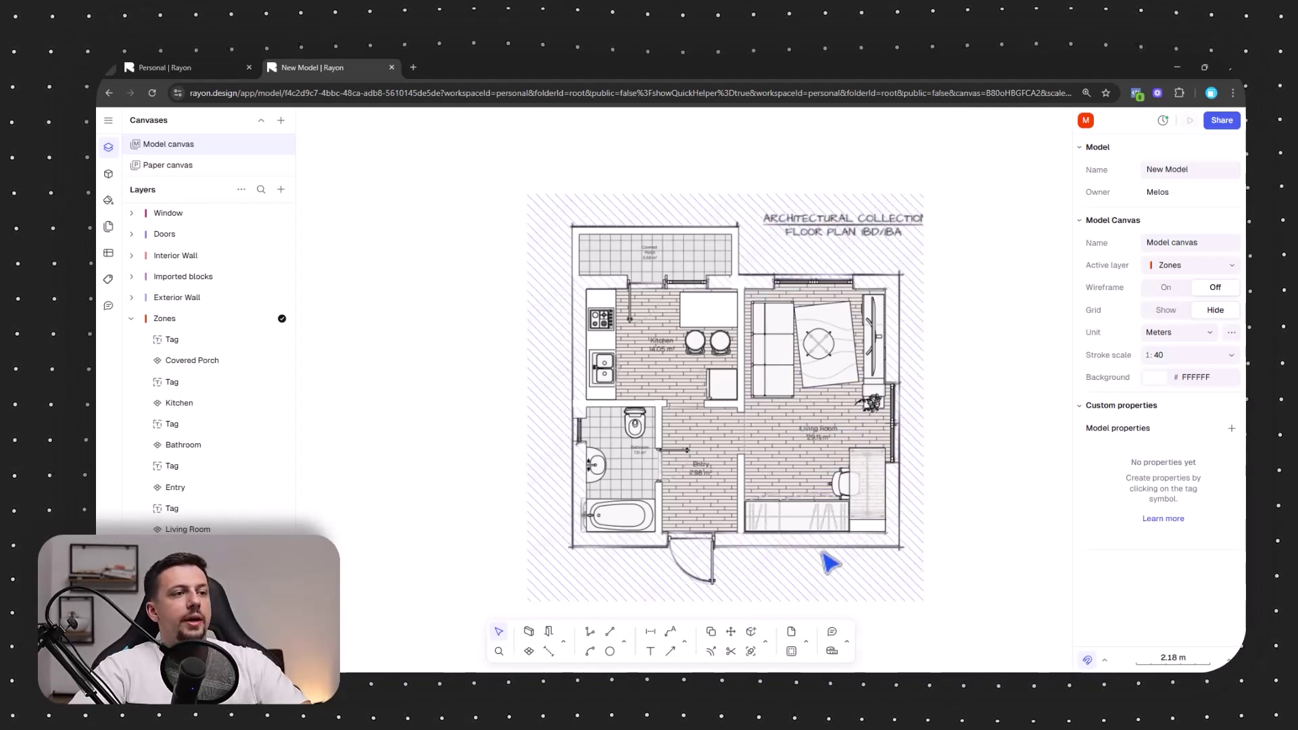
scroll(831, 563, up, 3)
scroll(826, 556, down, 4)
click(527, 521)
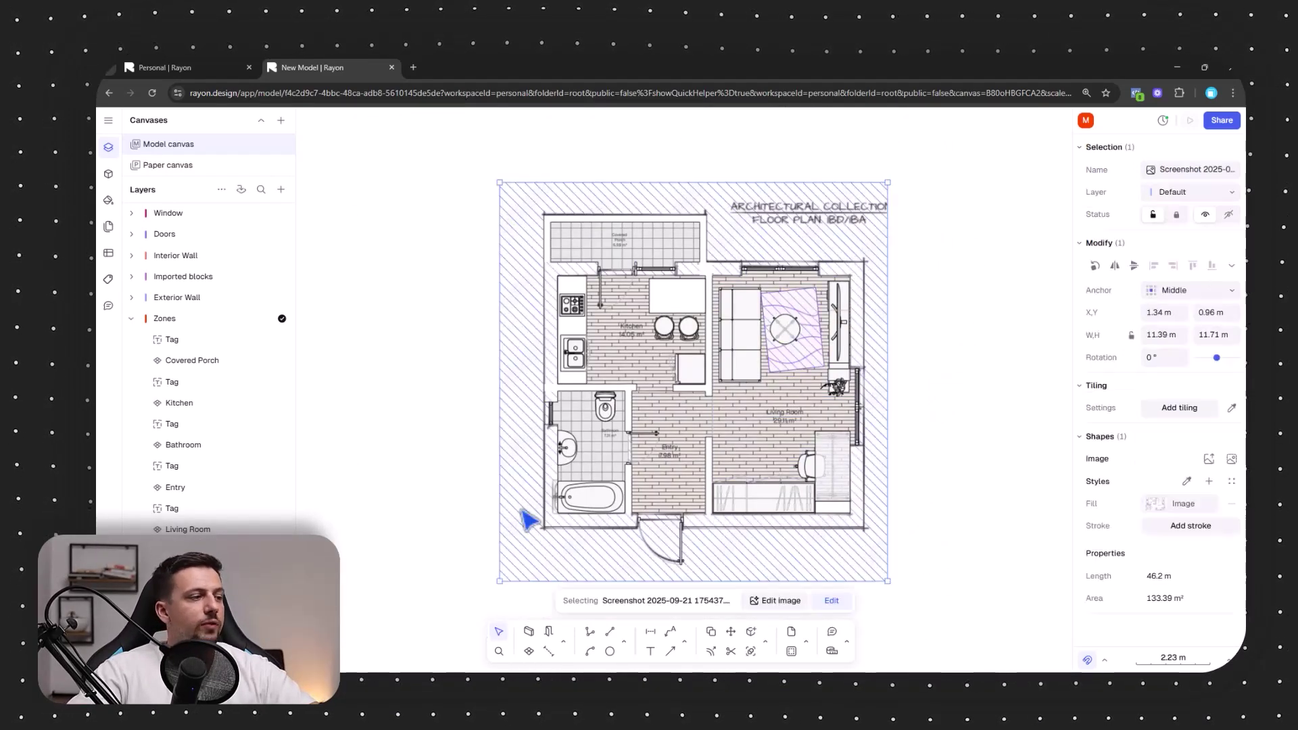
scroll(710, 290, down, 3)
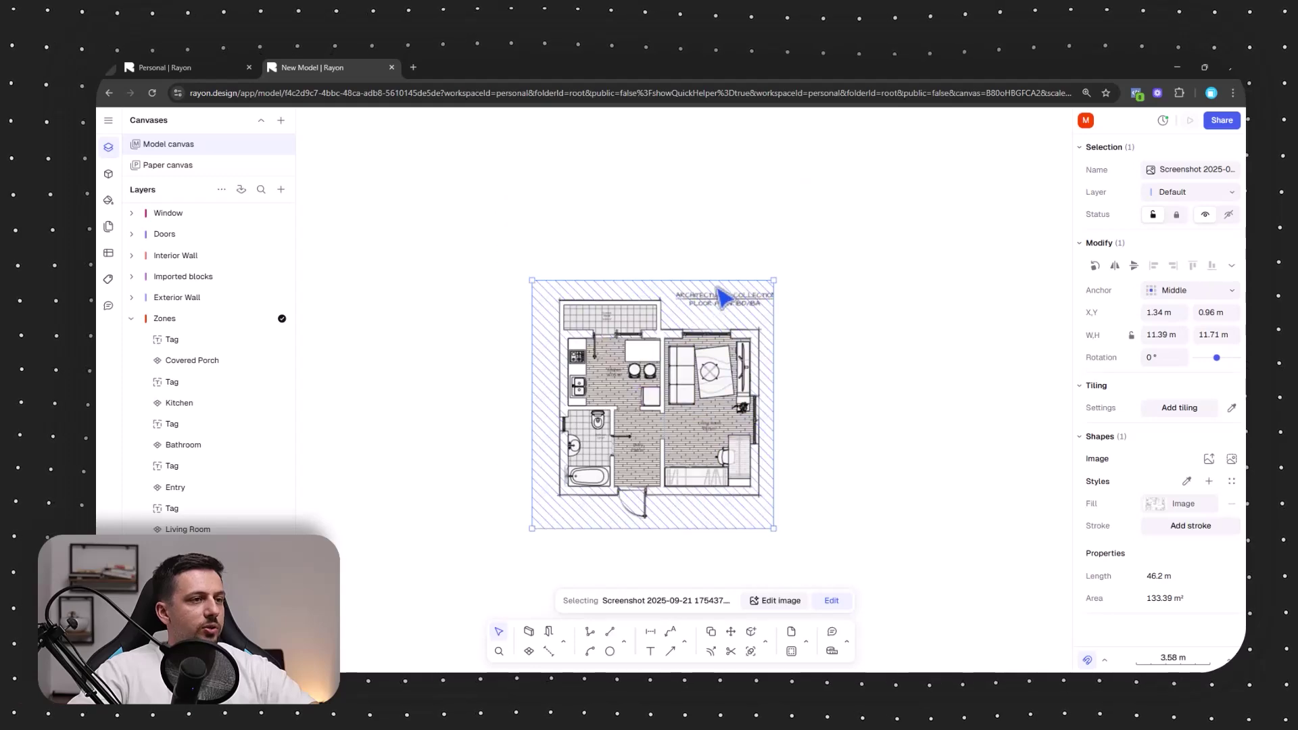
drag(710, 290, 443, 283)
scroll(684, 363, up, 5)
middle_drag(734, 425, 752, 332)
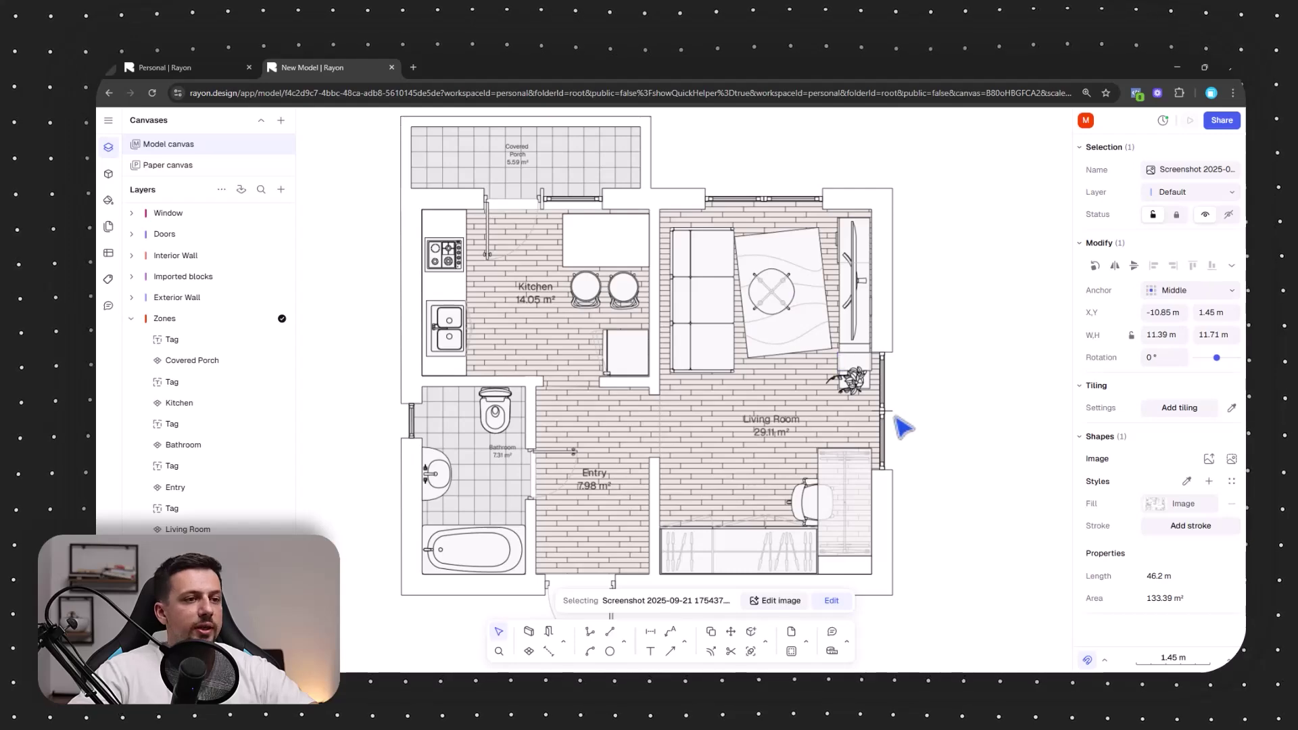
click(944, 392)
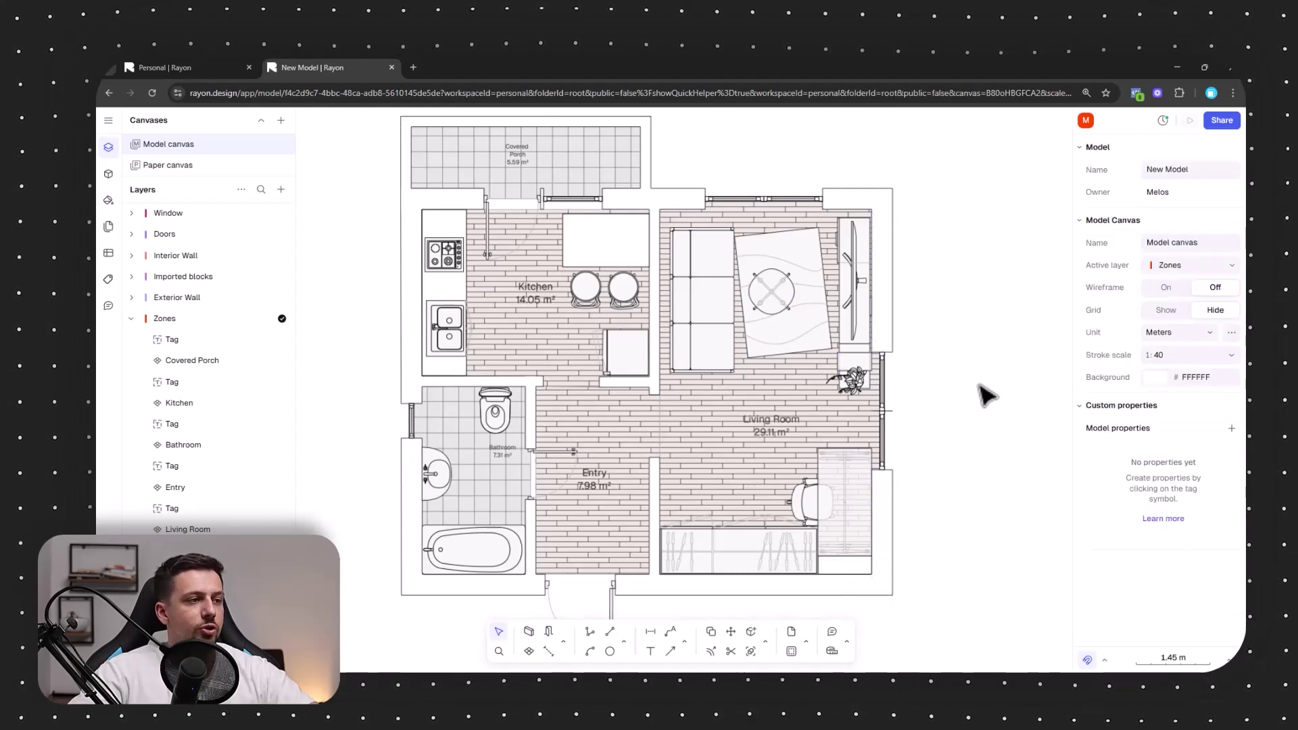
- Edit the Door EU 80 block and set the stroke weight of the swing arc's Style Grey Lines style to 0.5 mm
middle_drag(885, 317, 882, 327)
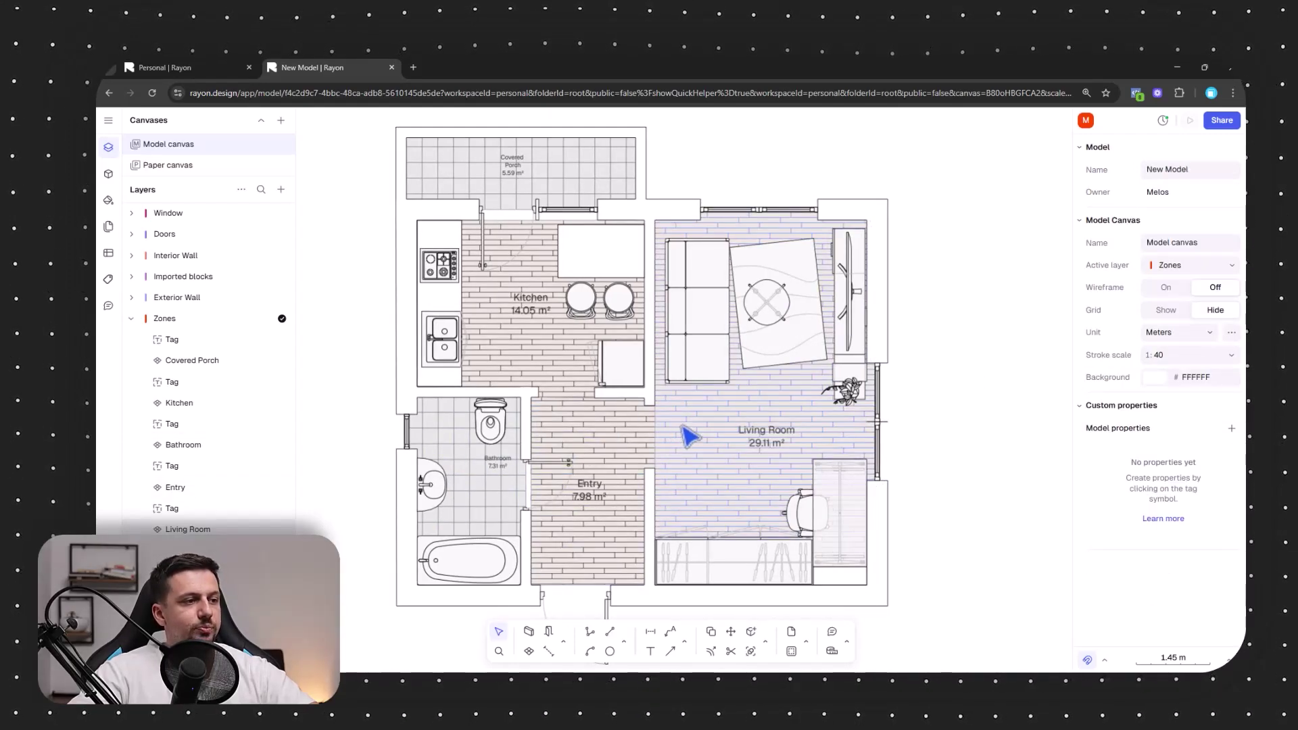
scroll(564, 480, up, 5)
click(638, 419)
double_click(635, 440)
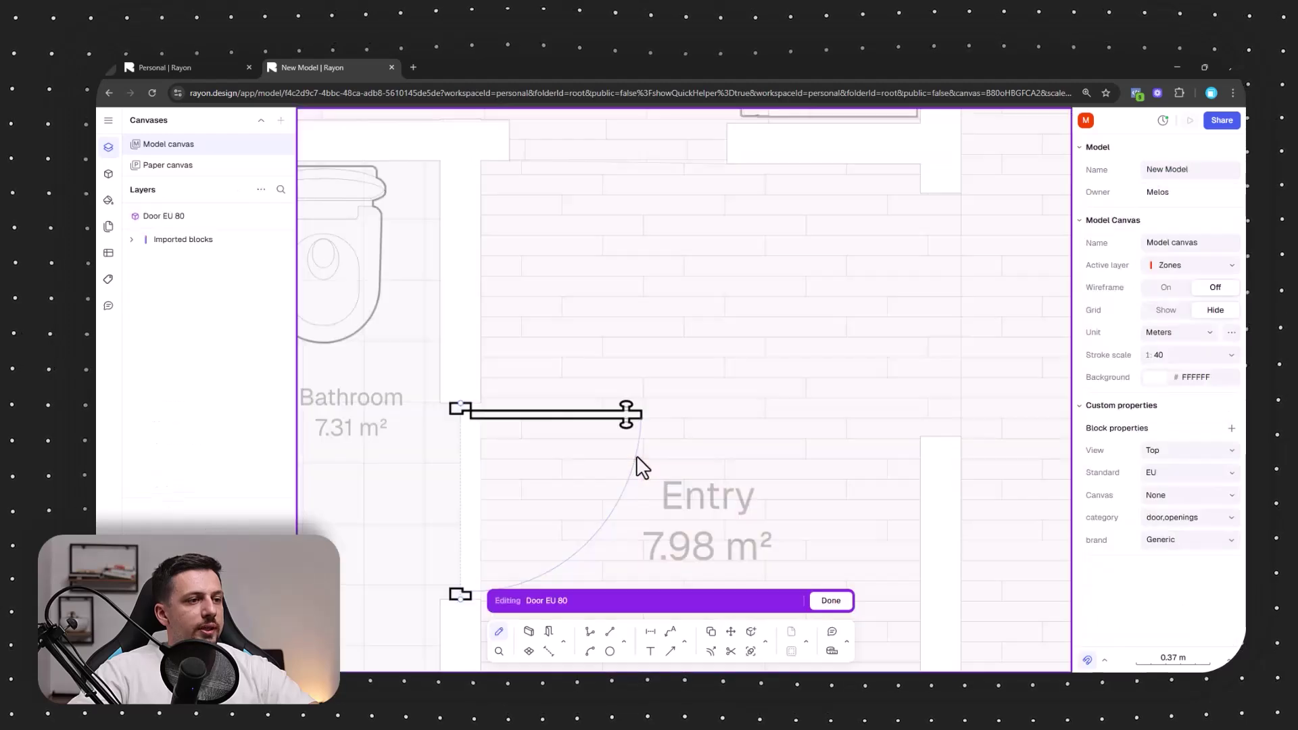
click(636, 460)
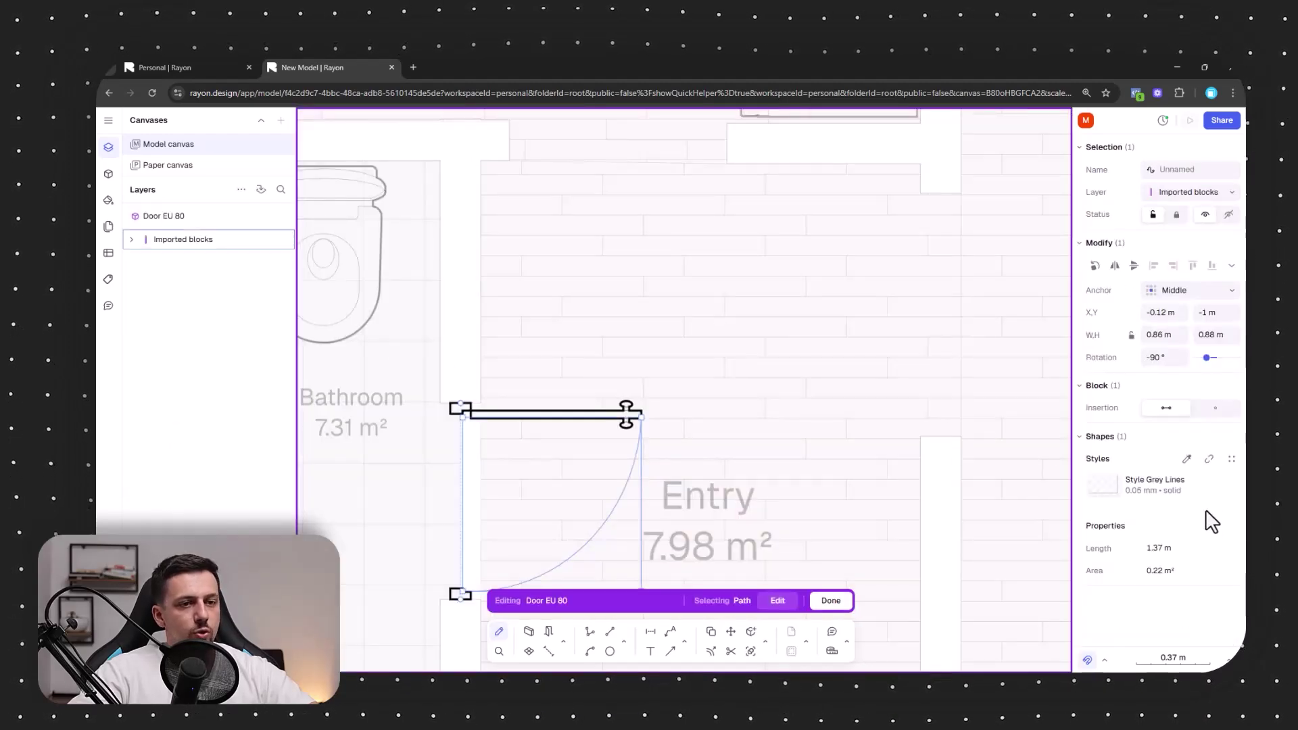
click(1232, 486)
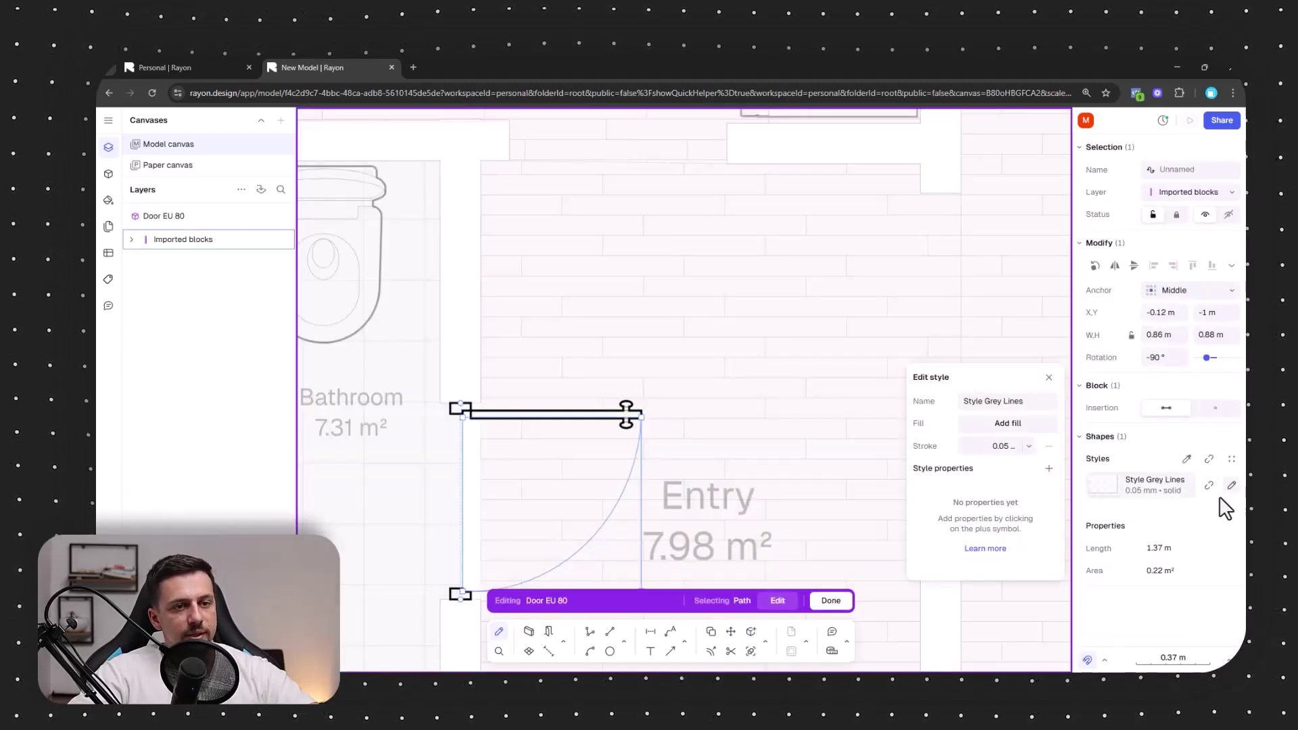
click(1028, 447)
click(970, 293)
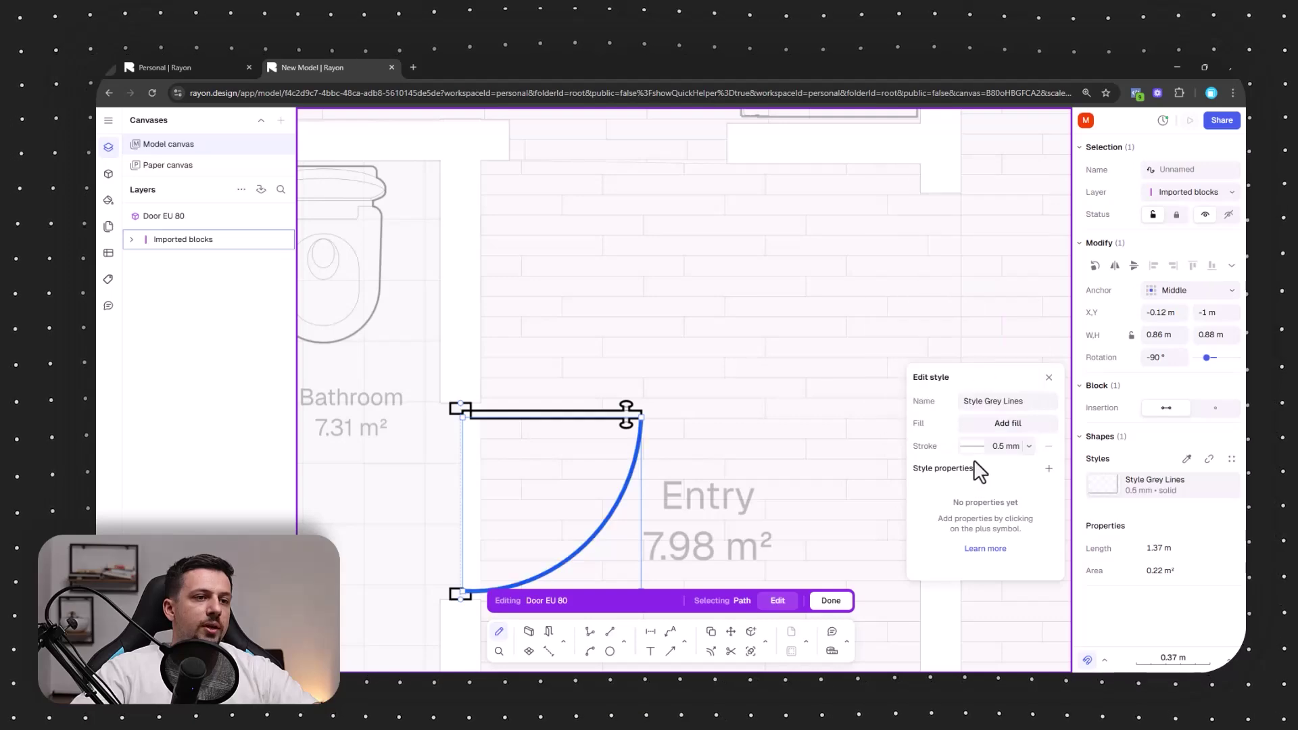
- Change the stroke colour of Style Grey Lines to a neutral gray and finish editing the door block
click(973, 446)
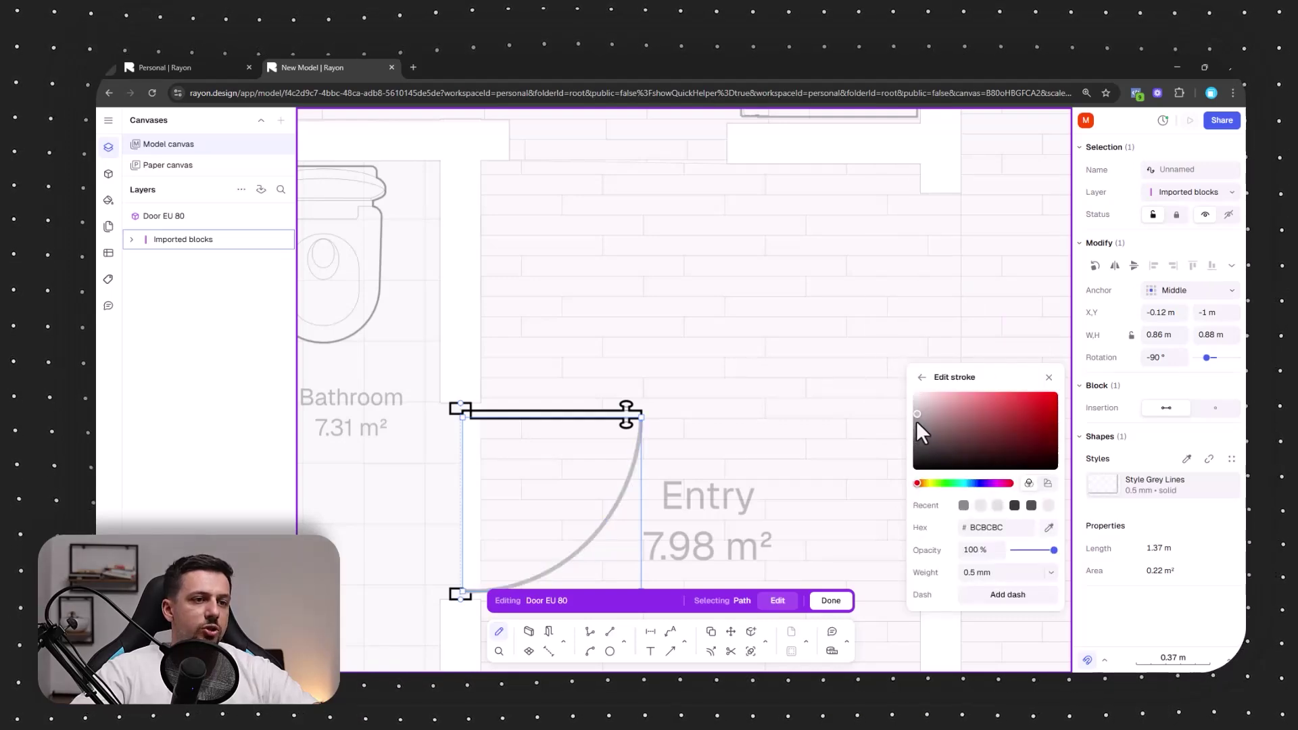
click(917, 426)
click(1053, 379)
scroll(768, 385, down, 10)
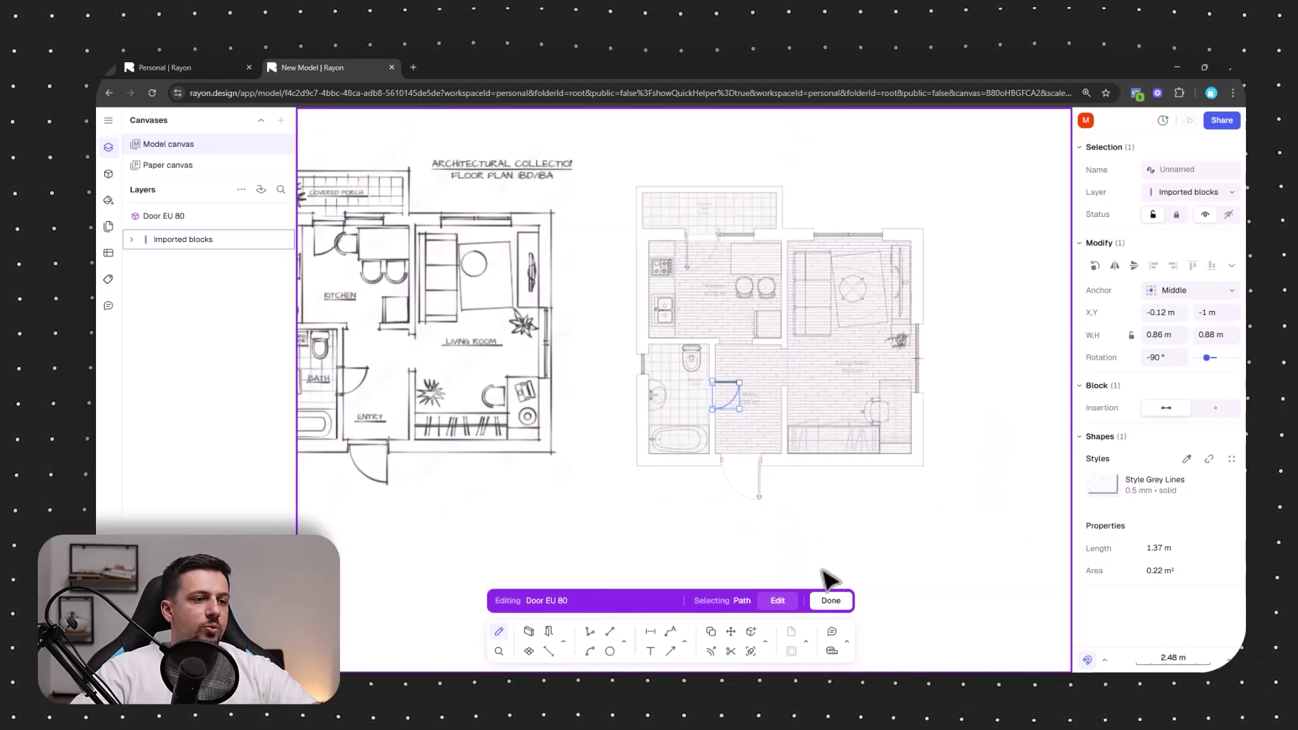
click(832, 601)
scroll(898, 377, up, 3)
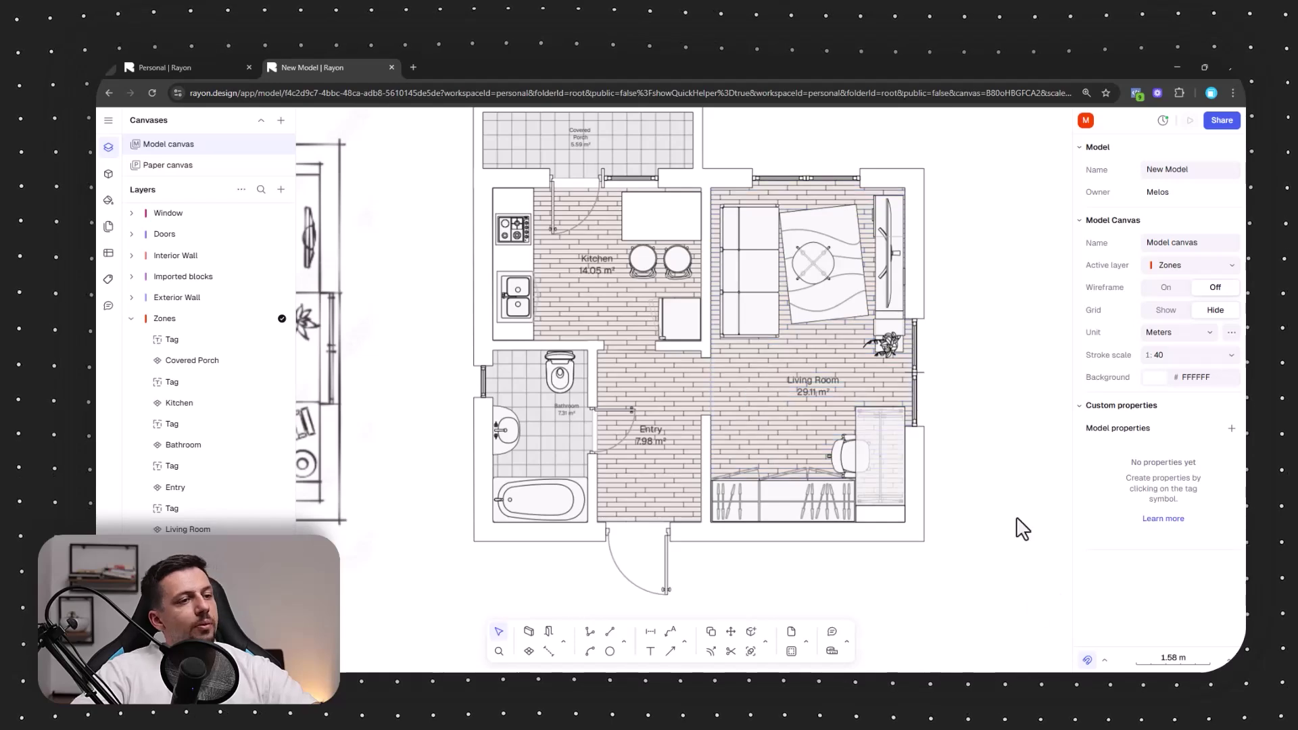
middle_drag(1020, 528, 1014, 558)
scroll(782, 456, down, 3)
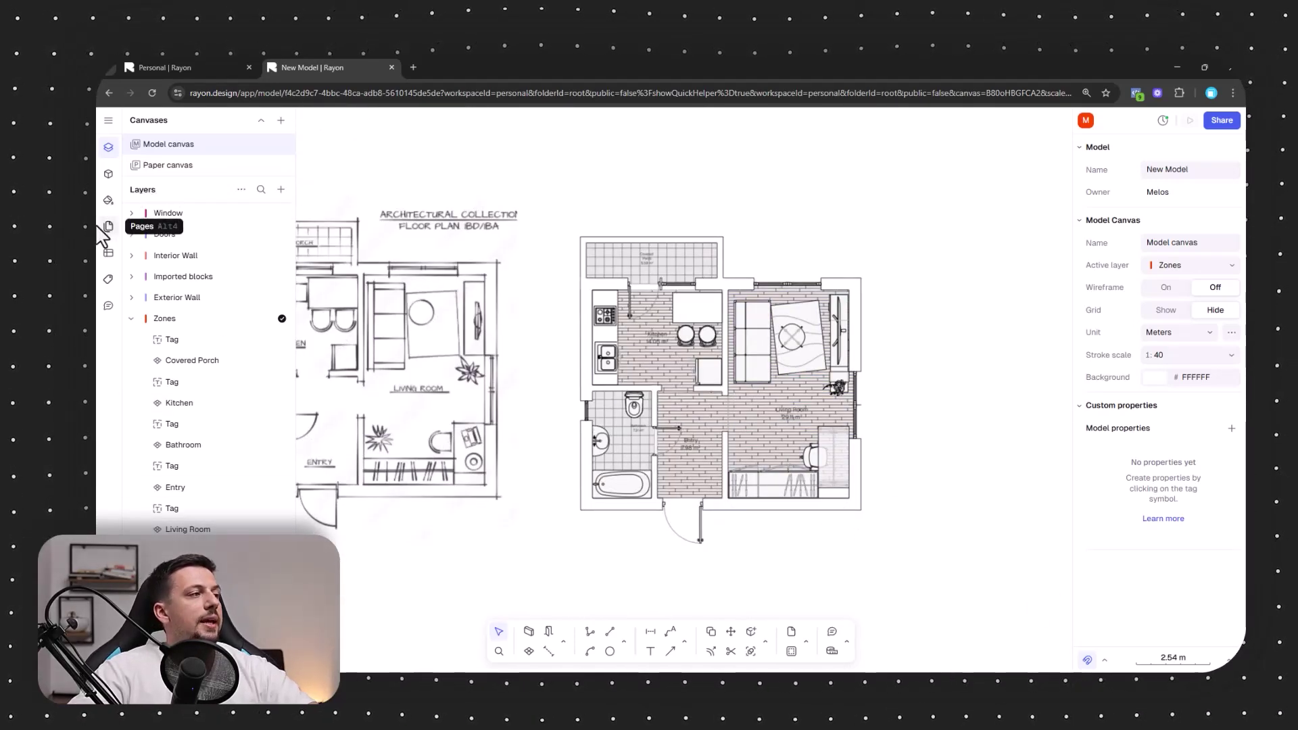
- Set the solid fill of the interior and exterior walls, except the porch's right-hand wall, to the gray 8A8989
scroll(732, 349, up, 3)
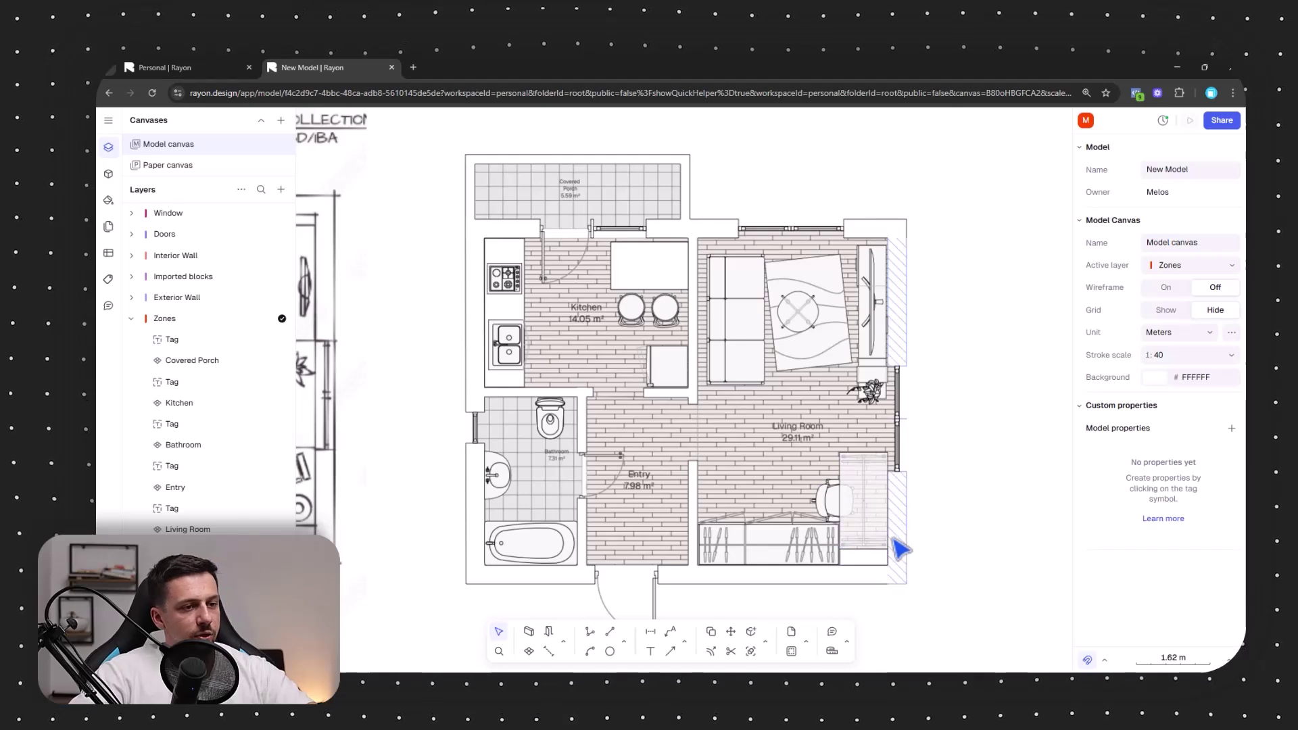
click(901, 545)
shift+click(471, 542)
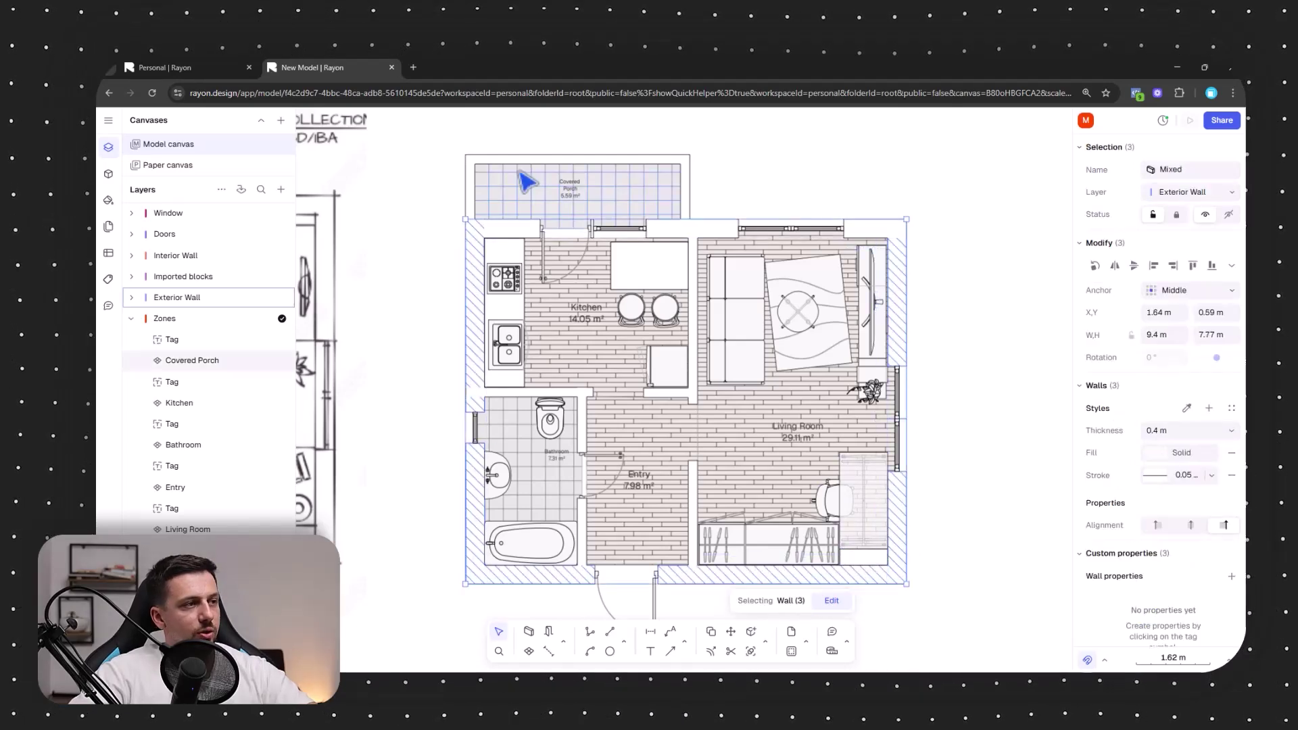
shift+click(468, 184)
shift+click(479, 158)
shift+click(533, 237)
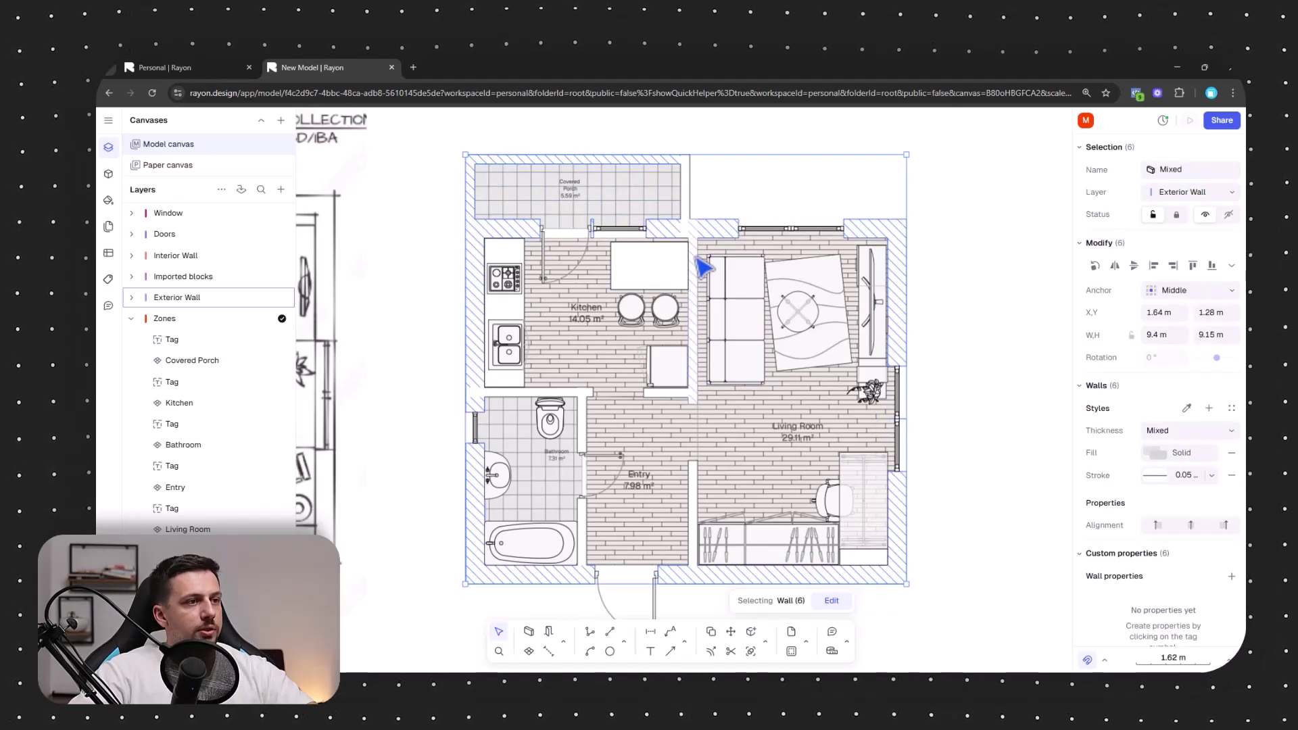
shift+click(694, 254)
shift+click(672, 393)
shift+click(694, 492)
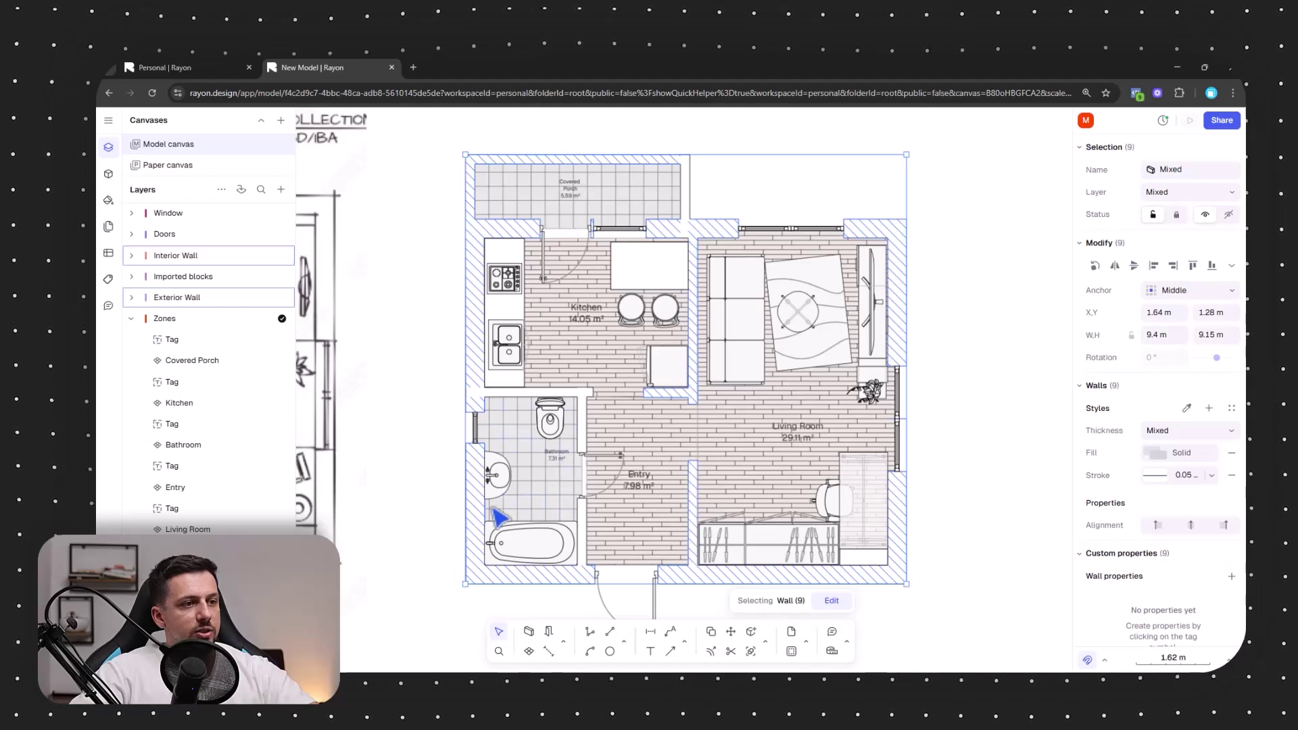
shift+click(589, 533)
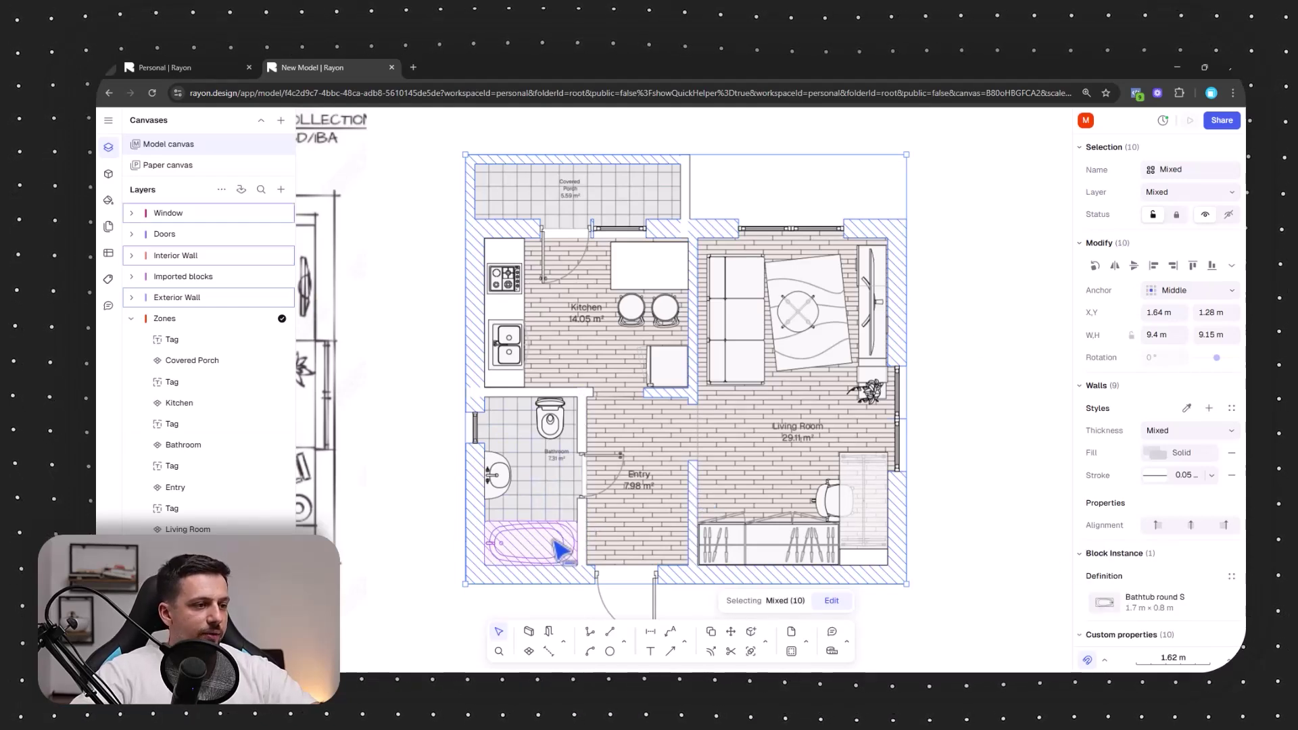
shift+click(555, 540)
shift+click(581, 512)
shift+click(568, 392)
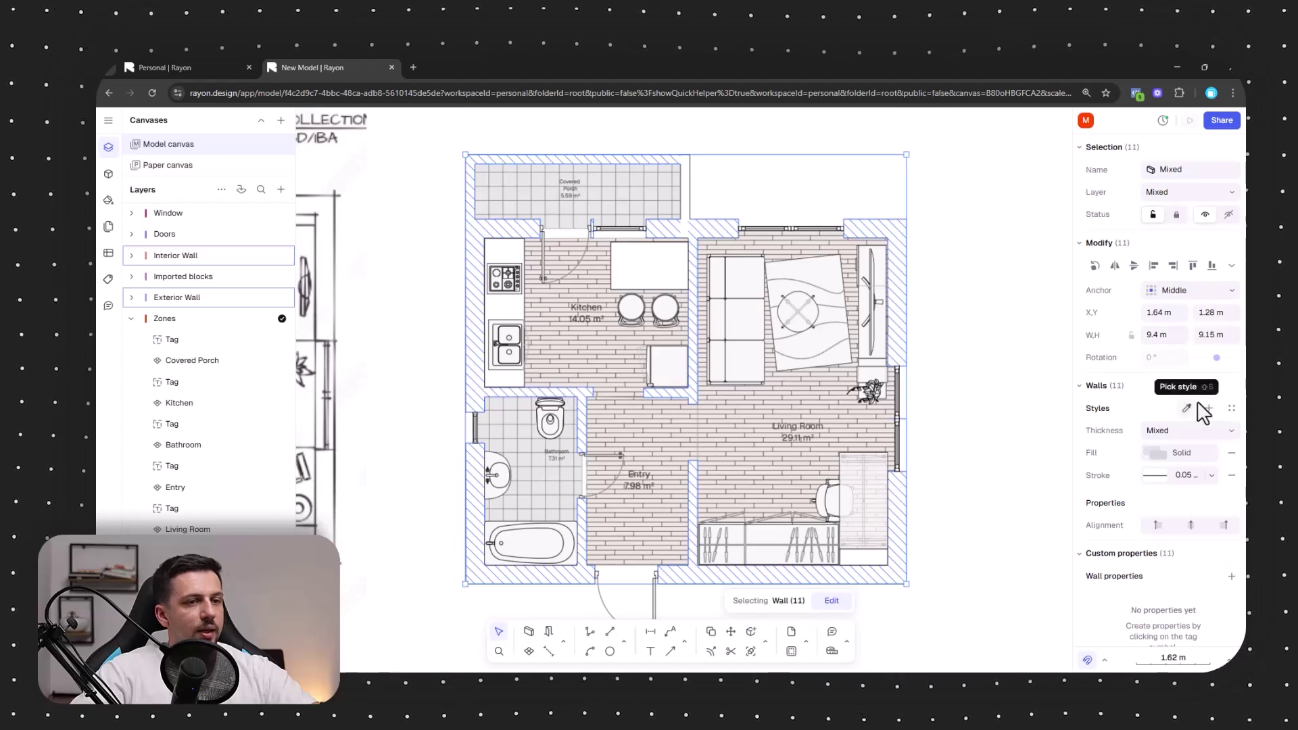
click(1155, 453)
drag(920, 424, 914, 413)
click(984, 497)
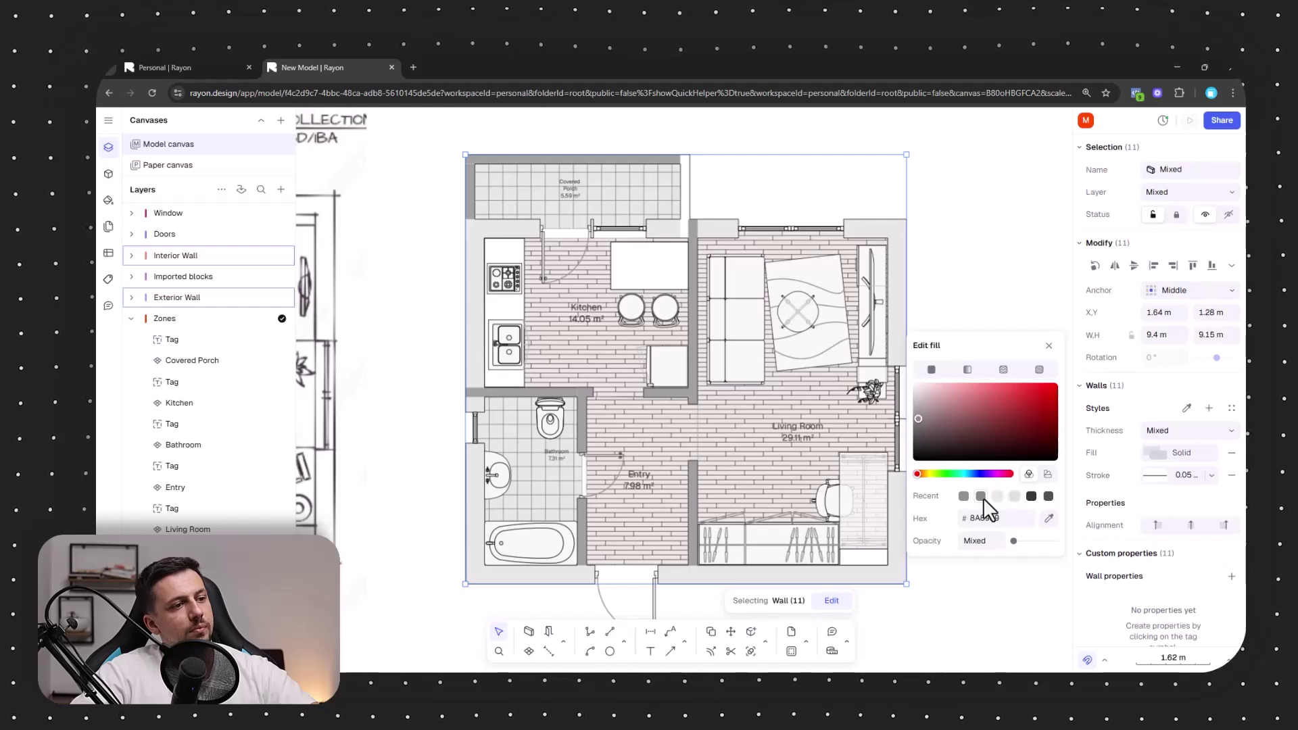
click(1049, 346)
click(1033, 263)
- Make the gray fill of the four 0.4 m exterior walls fully opaque
click(901, 568)
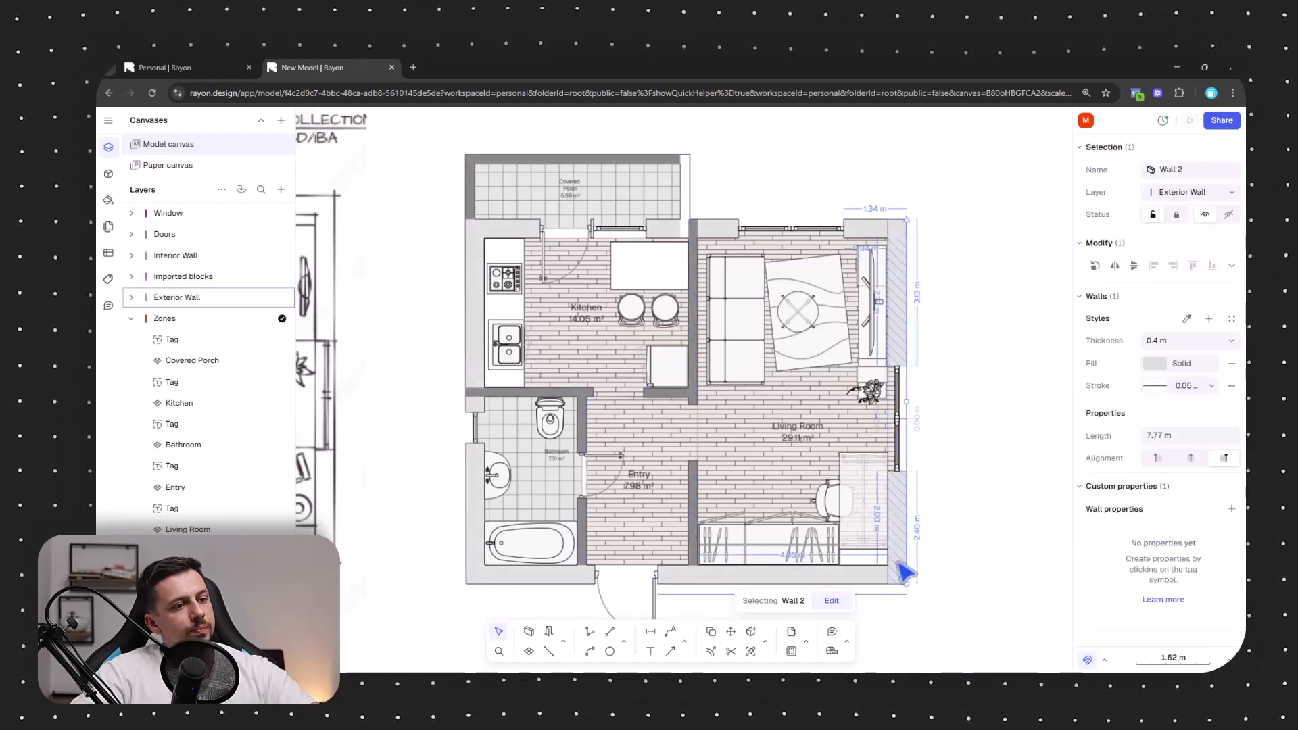
shift+click(793, 576)
shift+click(473, 521)
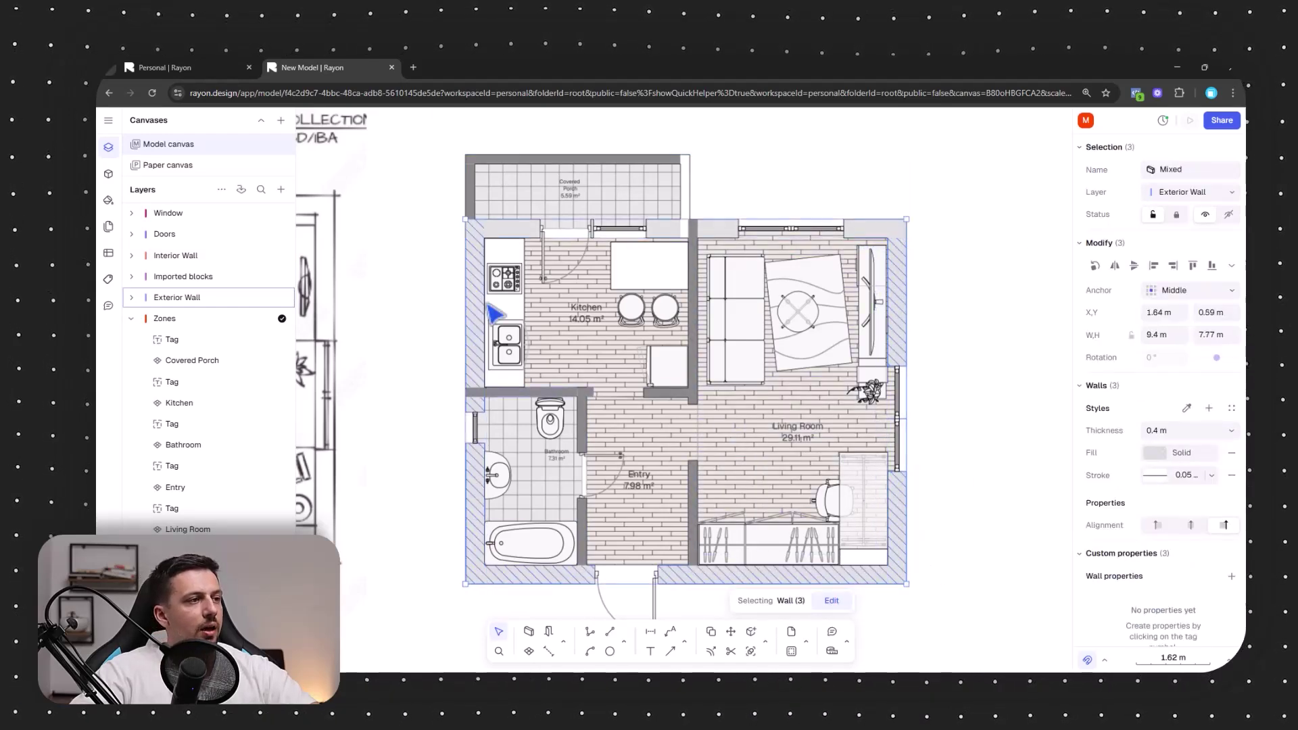
shift+click(516, 237)
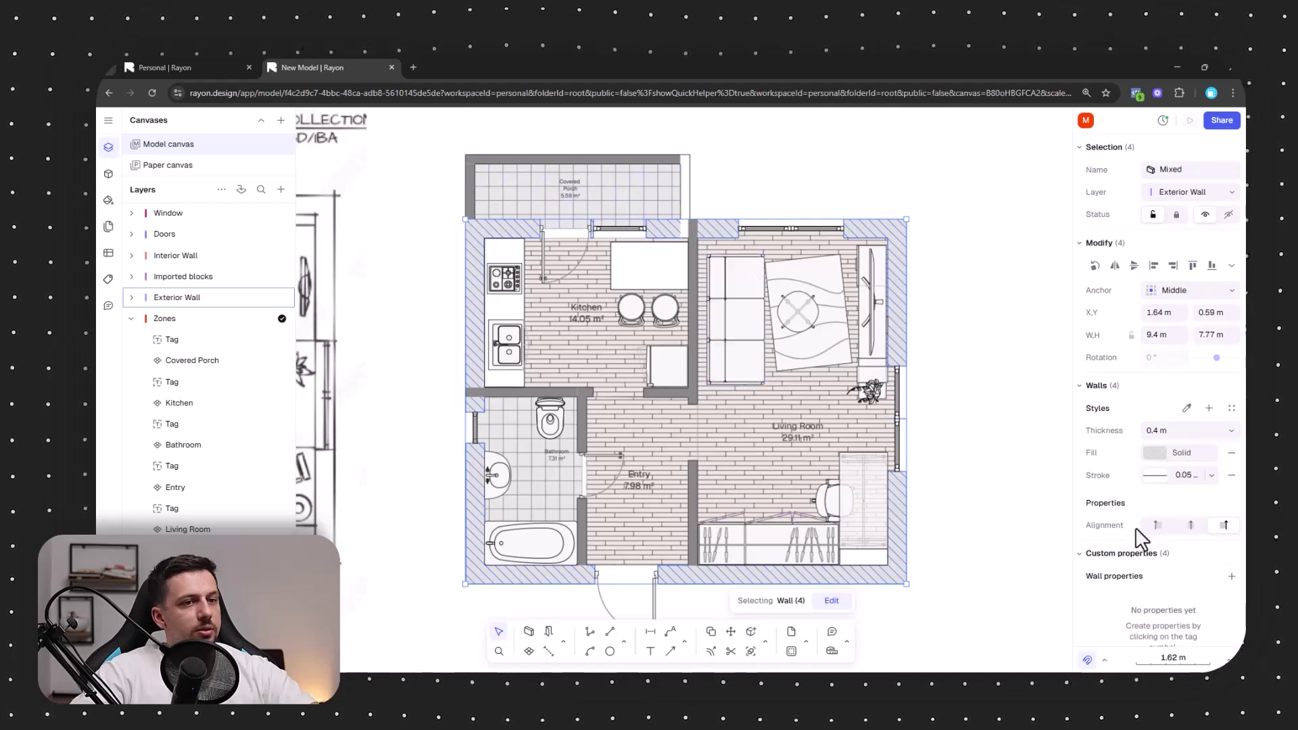
click(1155, 453)
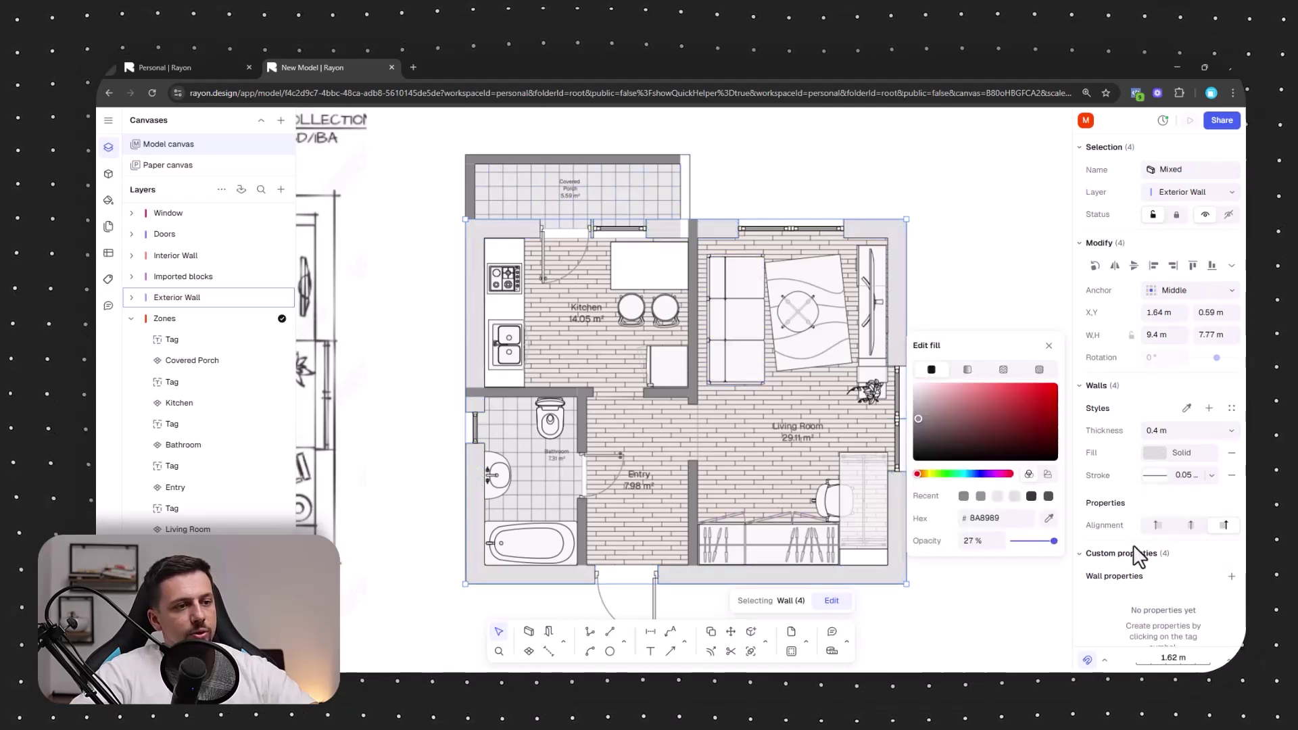
click(985, 226)
- Fill the right-hand wall of the covered porch with the same recent gray as the other walls
click(688, 186)
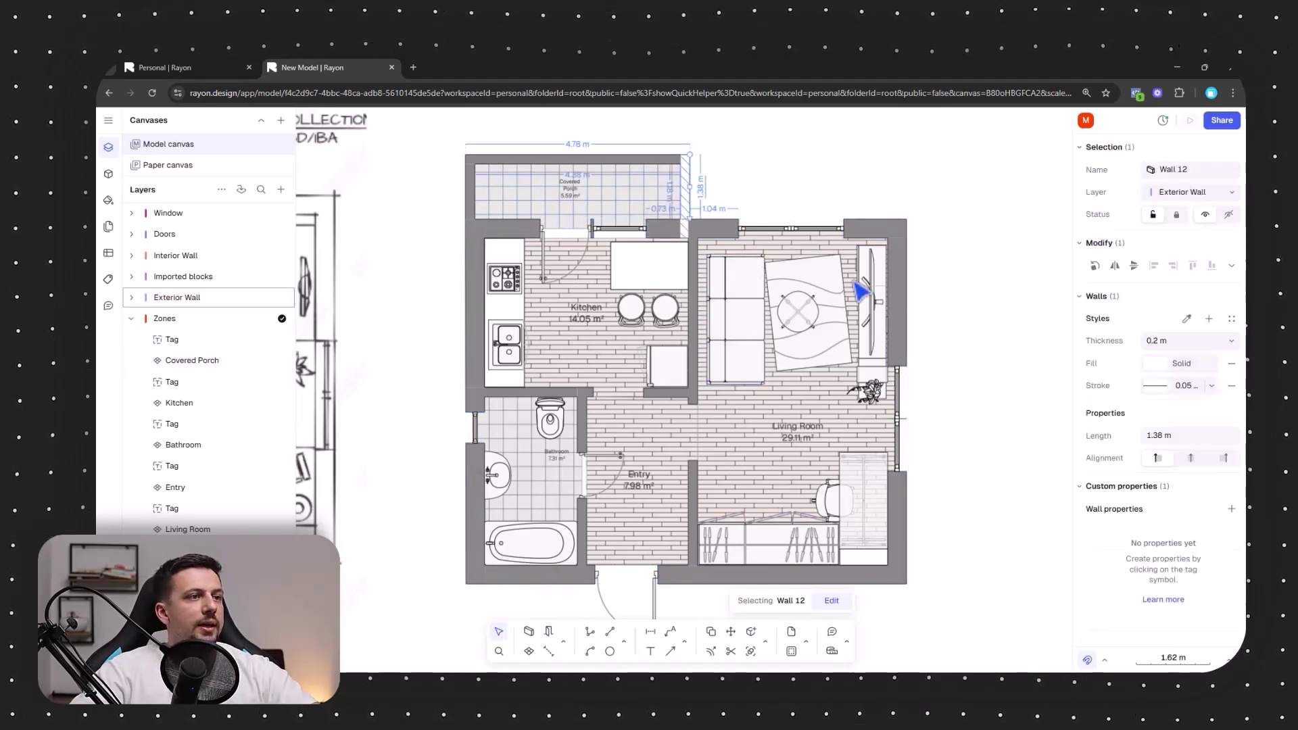
click(1155, 363)
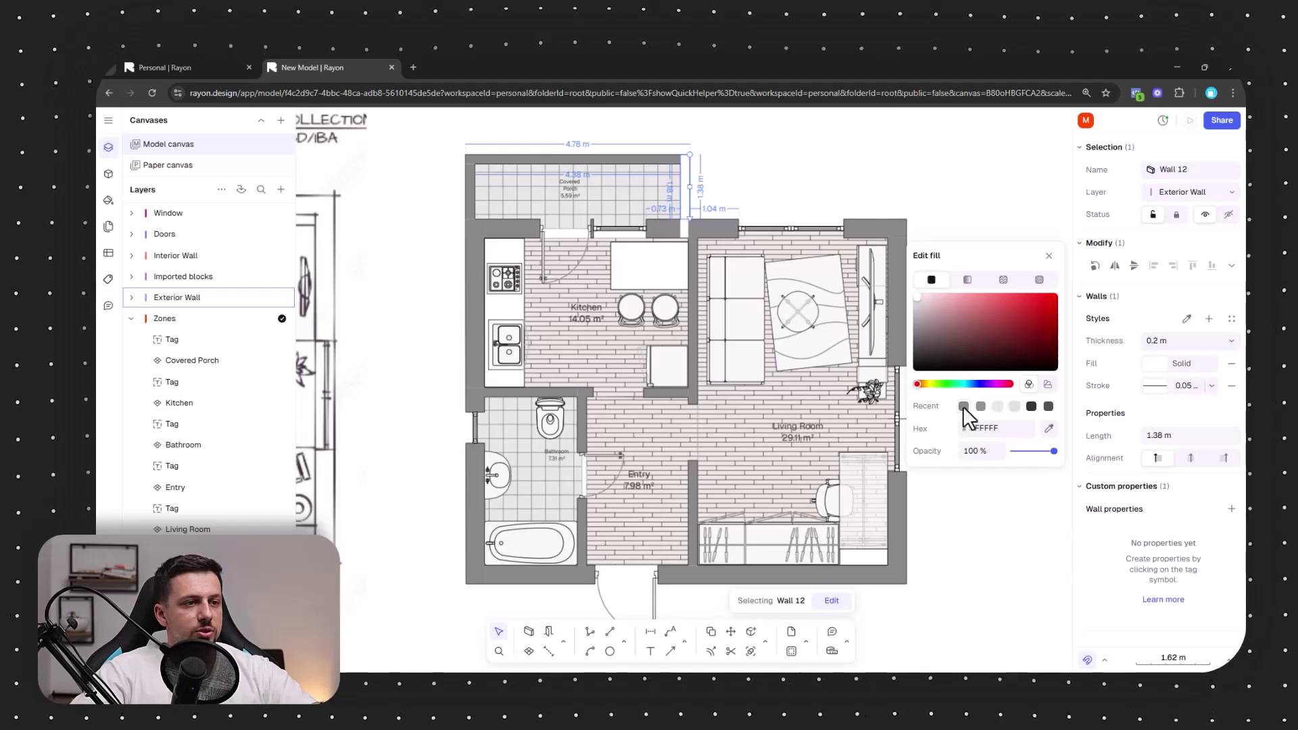
click(999, 237)
scroll(980, 362, down, 5)
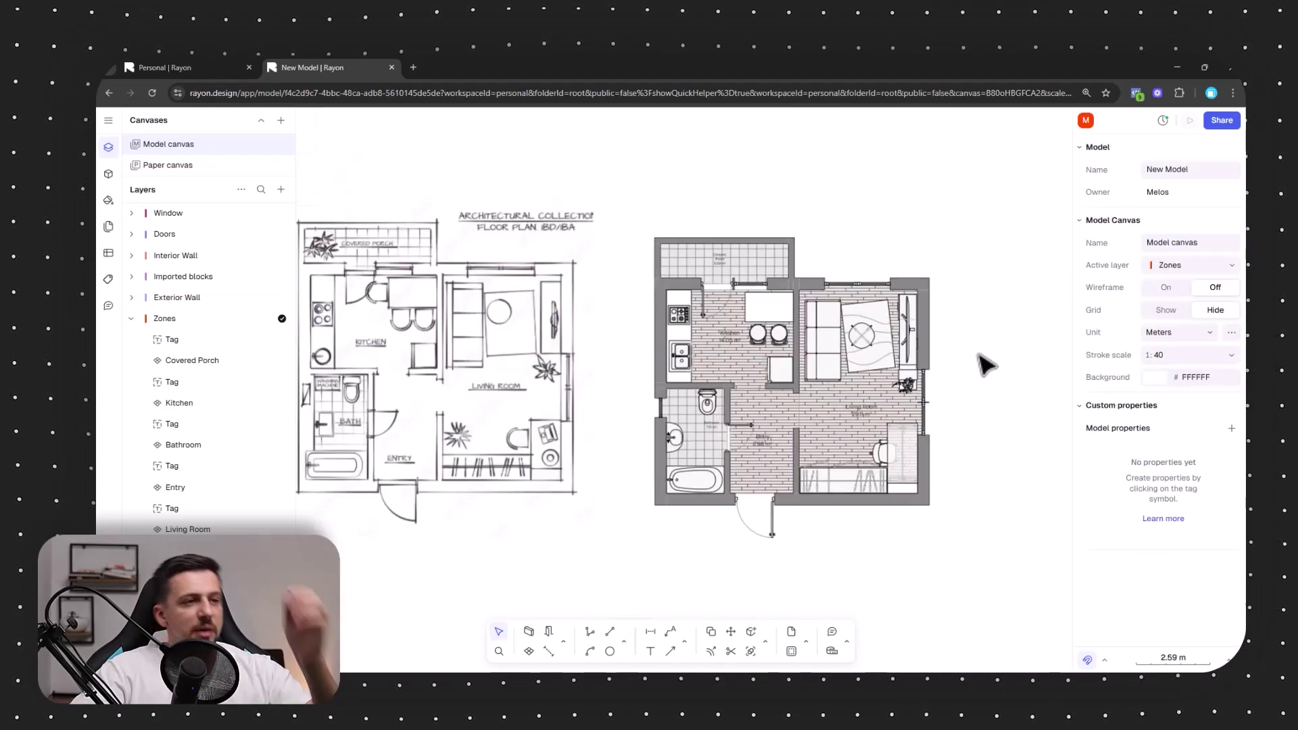
- Lighten the fill of all five walls on the Interior Wall layer to the gray C5C5C5
click(177, 260)
click(108, 174)
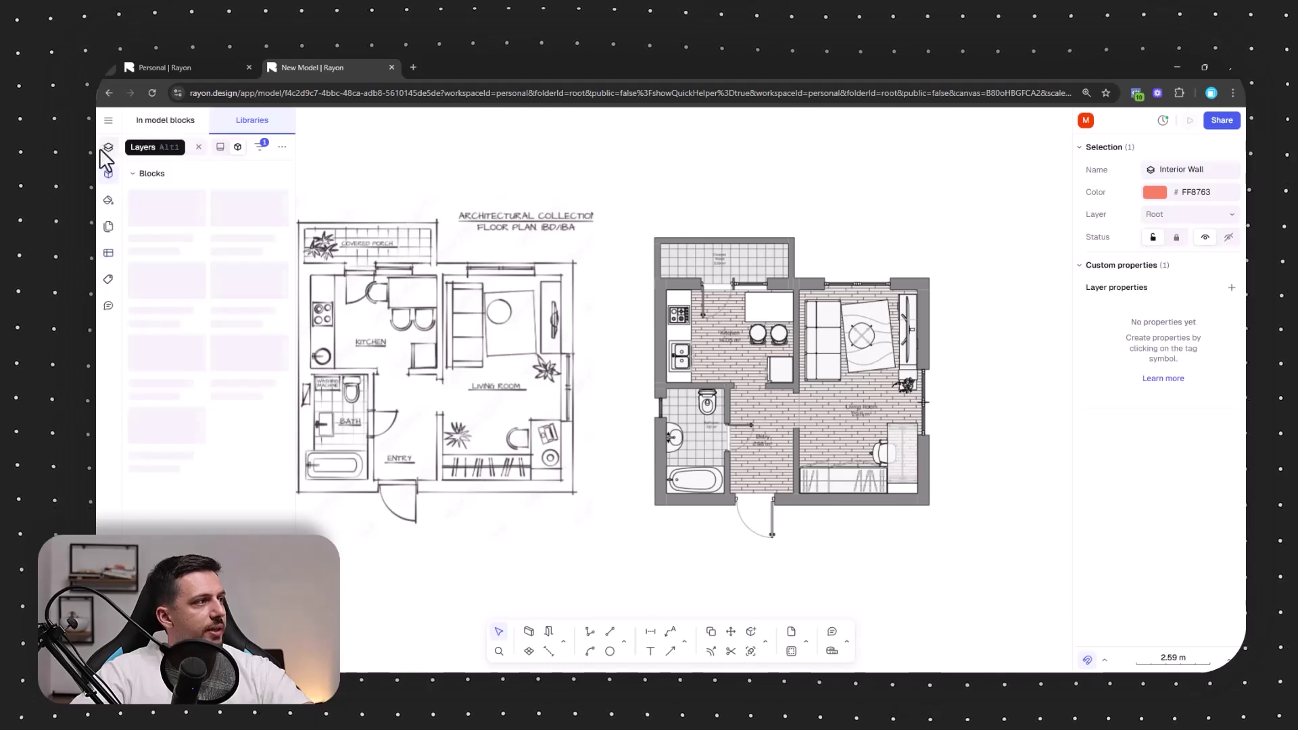
click(109, 147)
click(132, 255)
click(178, 277)
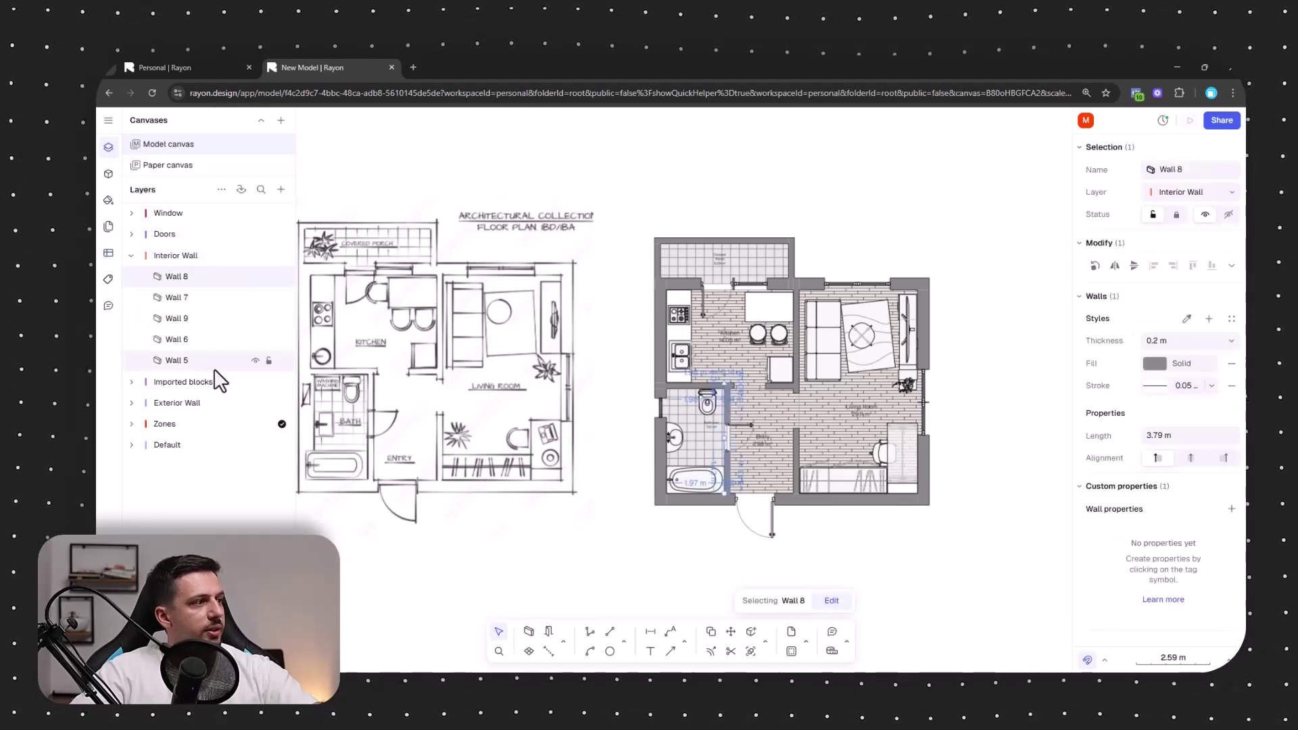
shift+click(214, 365)
click(1155, 454)
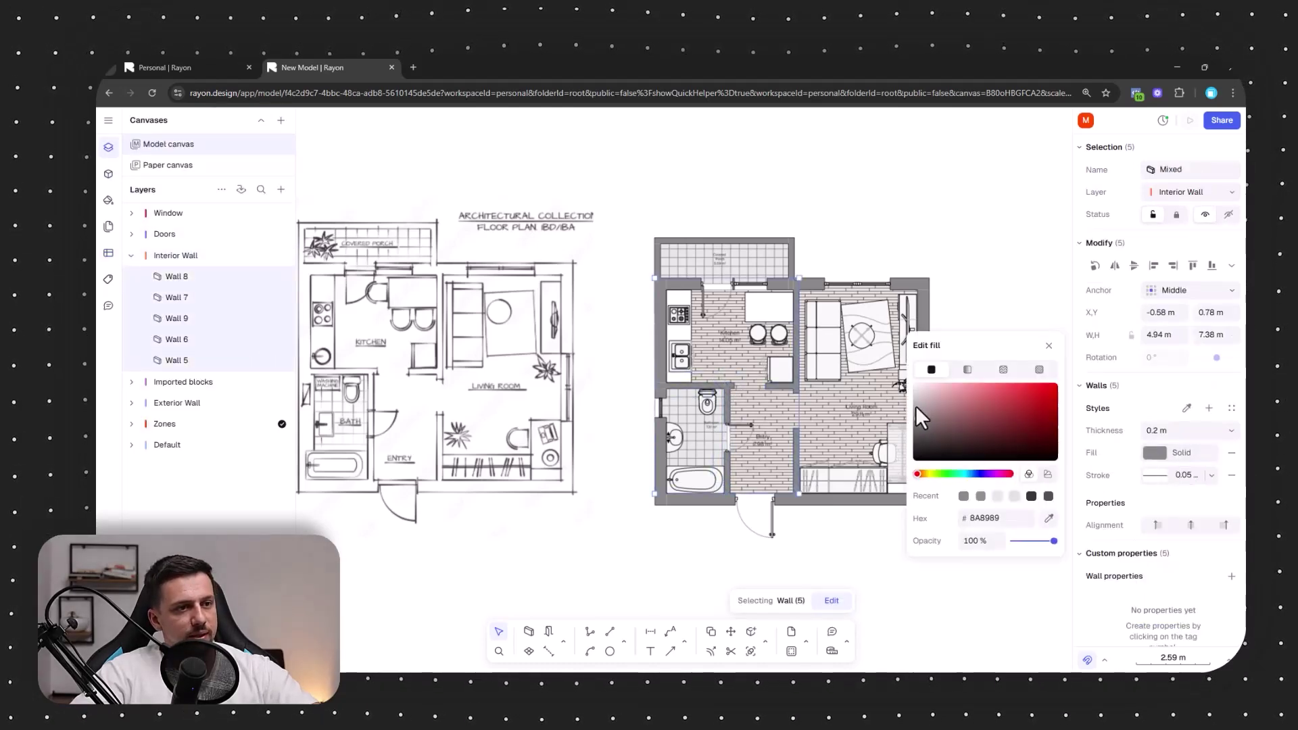
drag(916, 405, 915, 403)
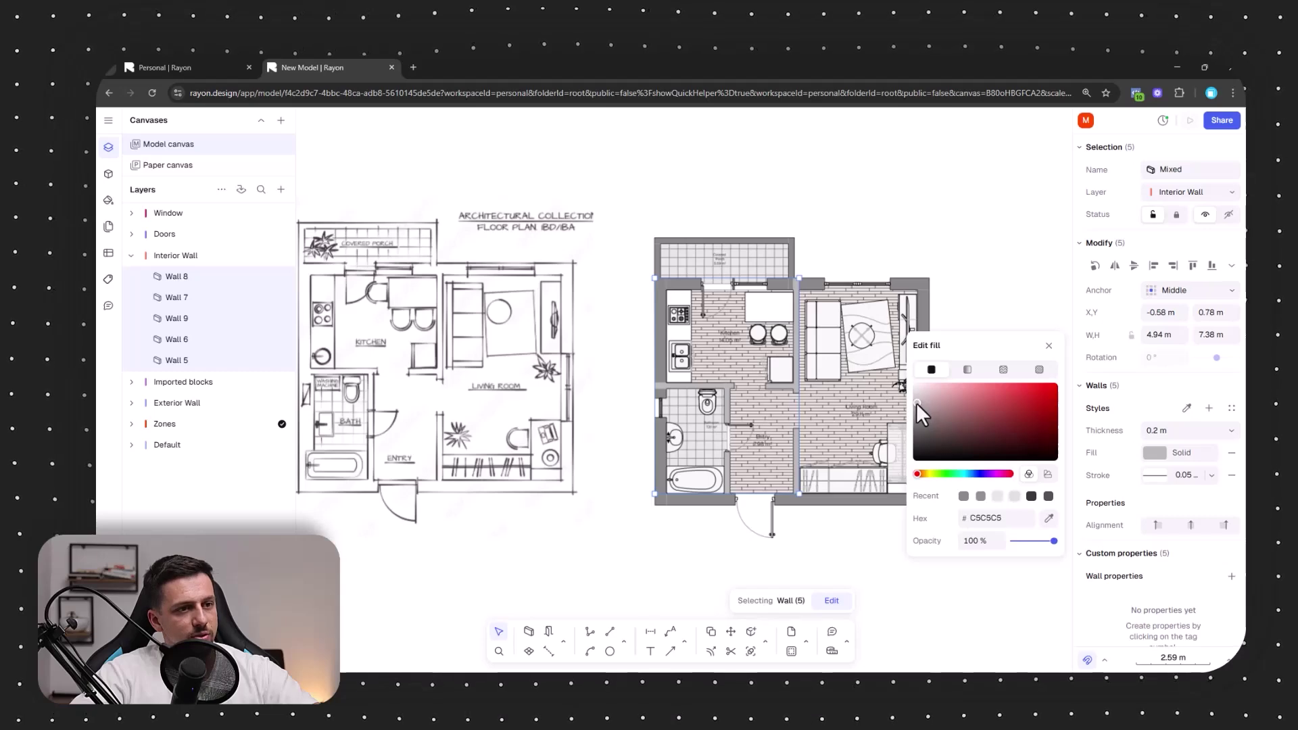
click(991, 518)
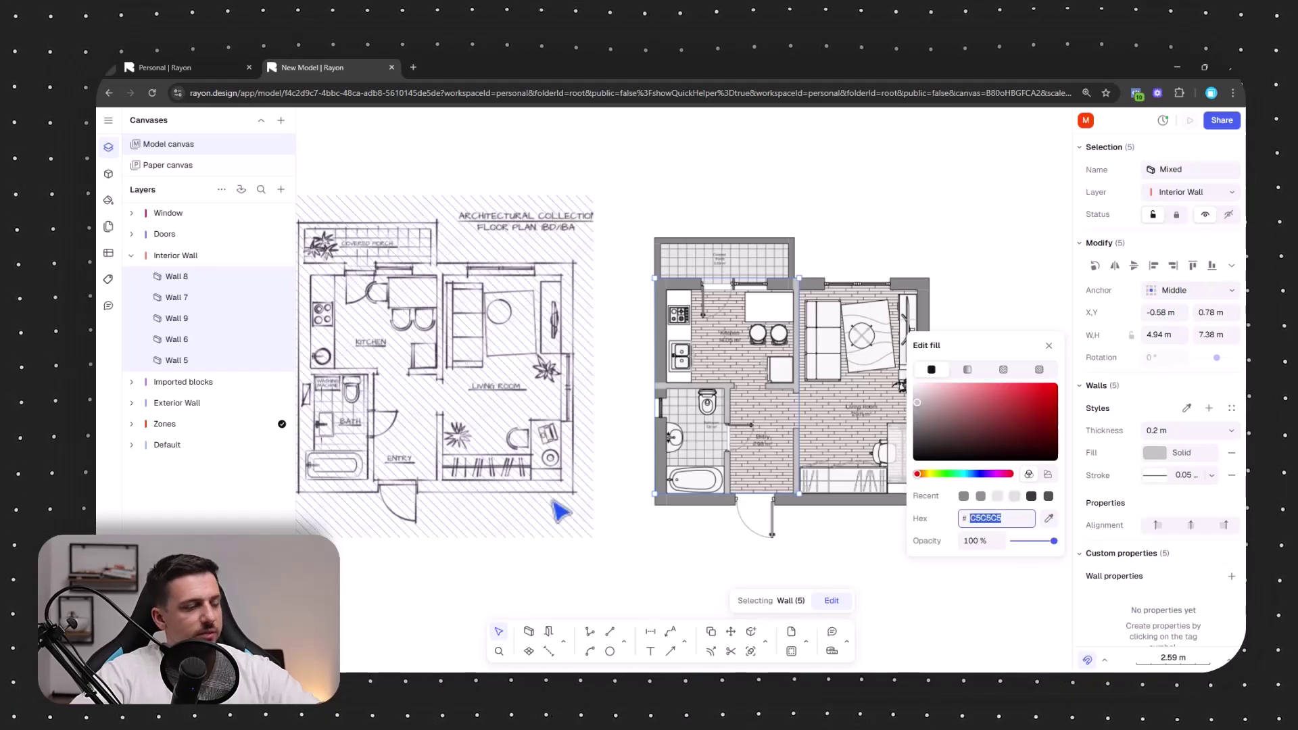
- Set the fill of all seven walls on the Exterior Wall layer to the interior walls' gray C5C5C5
click(227, 255)
click(213, 404)
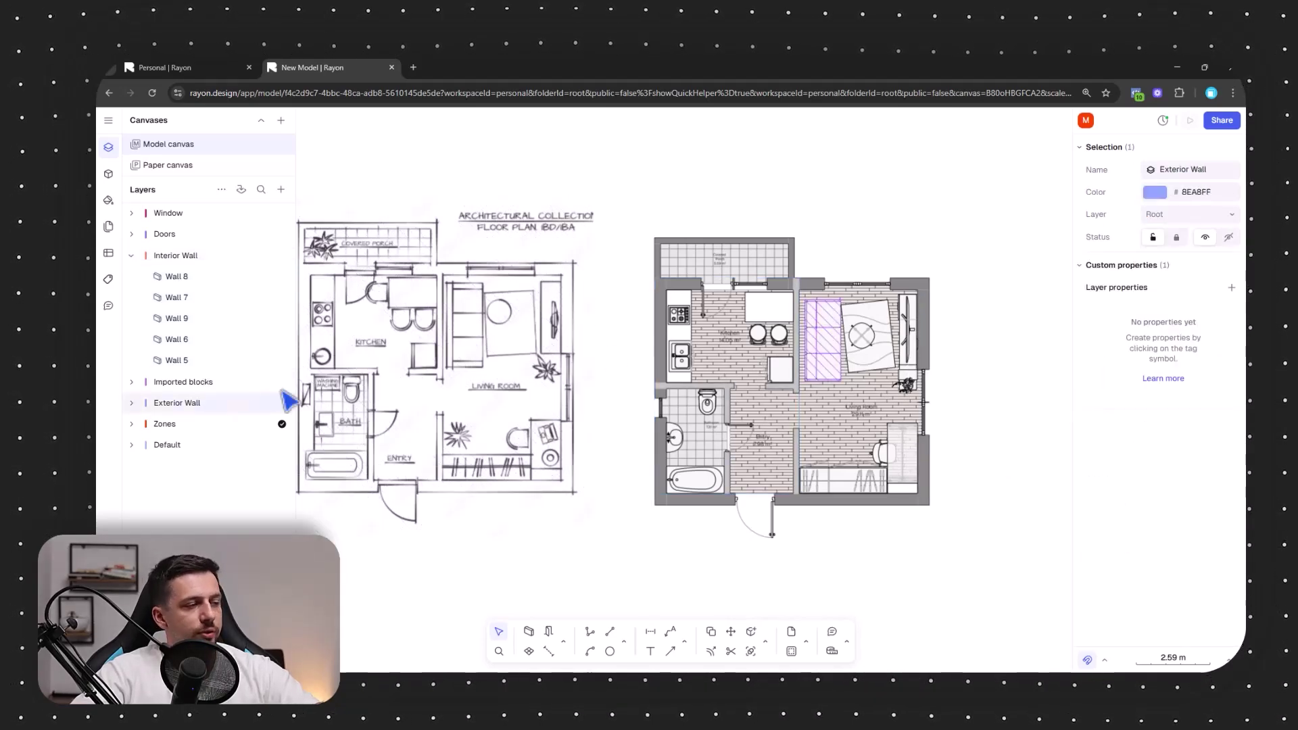
click(132, 403)
click(179, 424)
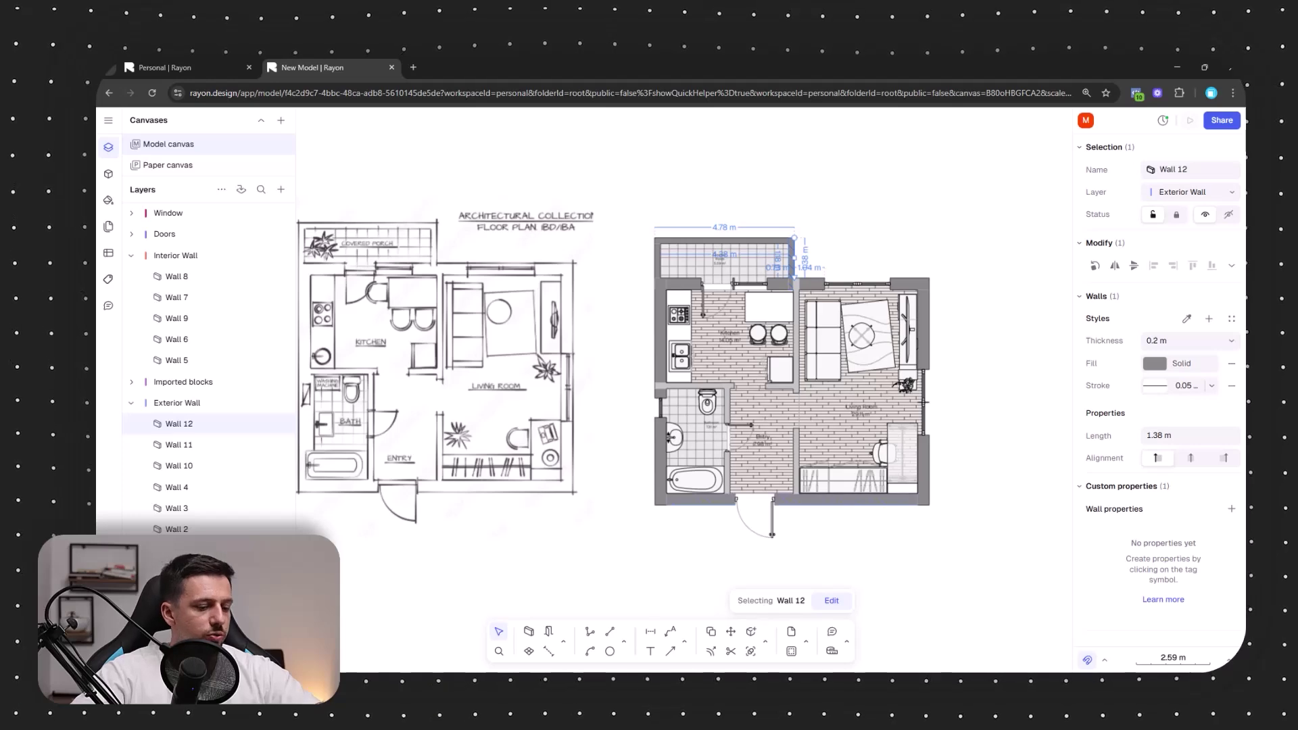
shift+click(177, 550)
click(1155, 454)
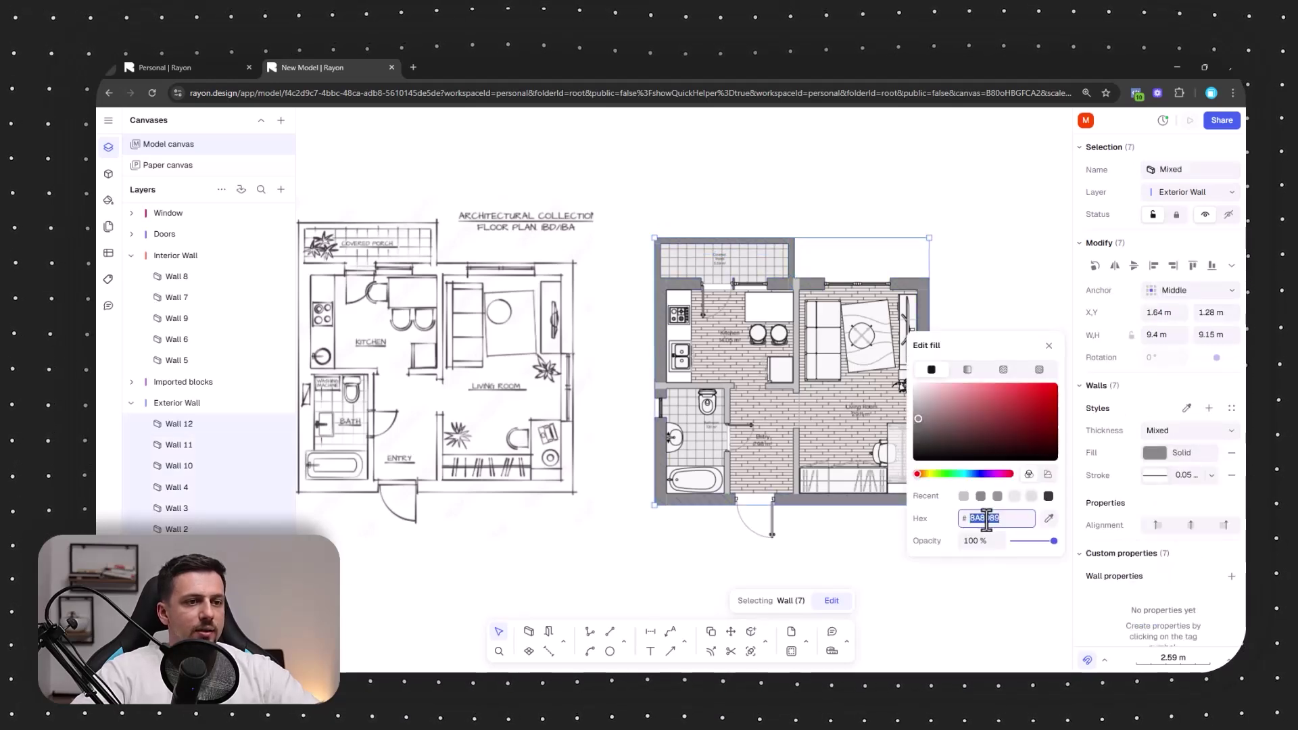
click(1029, 270)
- Add a single dimension above the covered porch, spanning the full outer length of its upper wall
scroll(936, 493, up, 5)
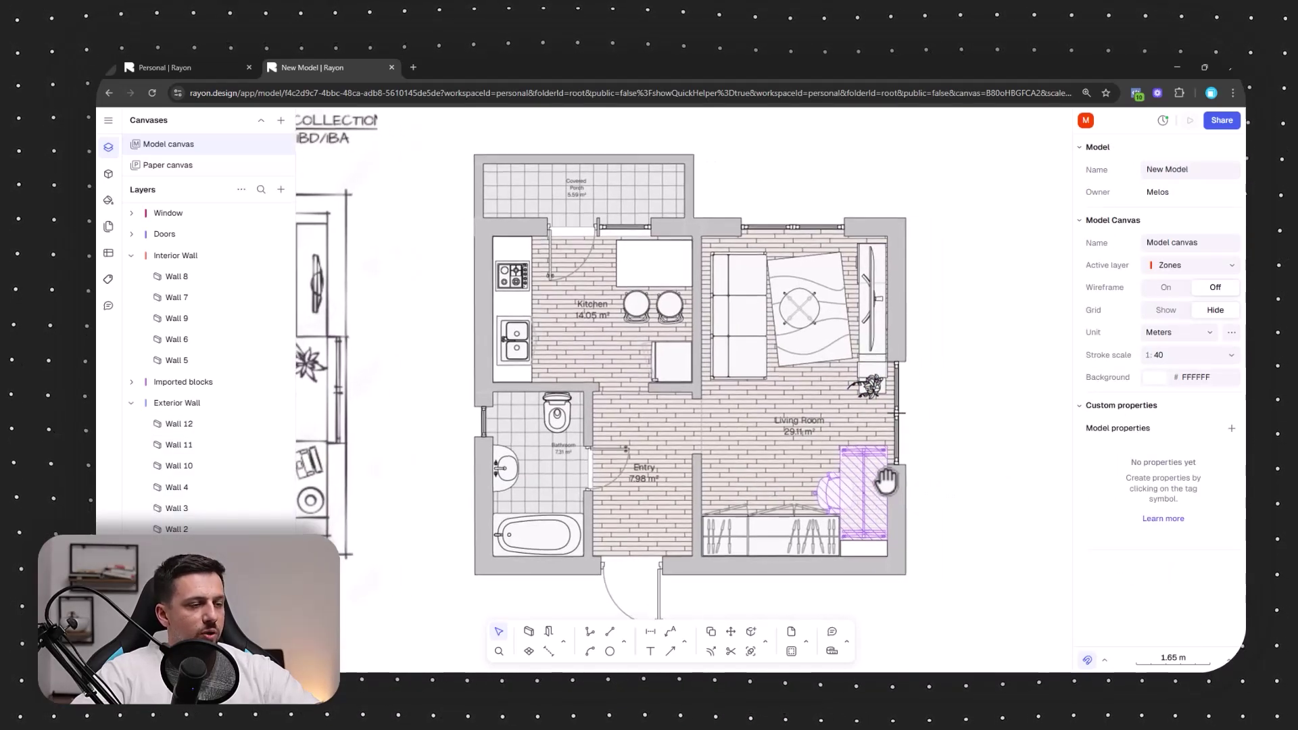
scroll(886, 481, down, 3)
scroll(826, 420, up, 1)
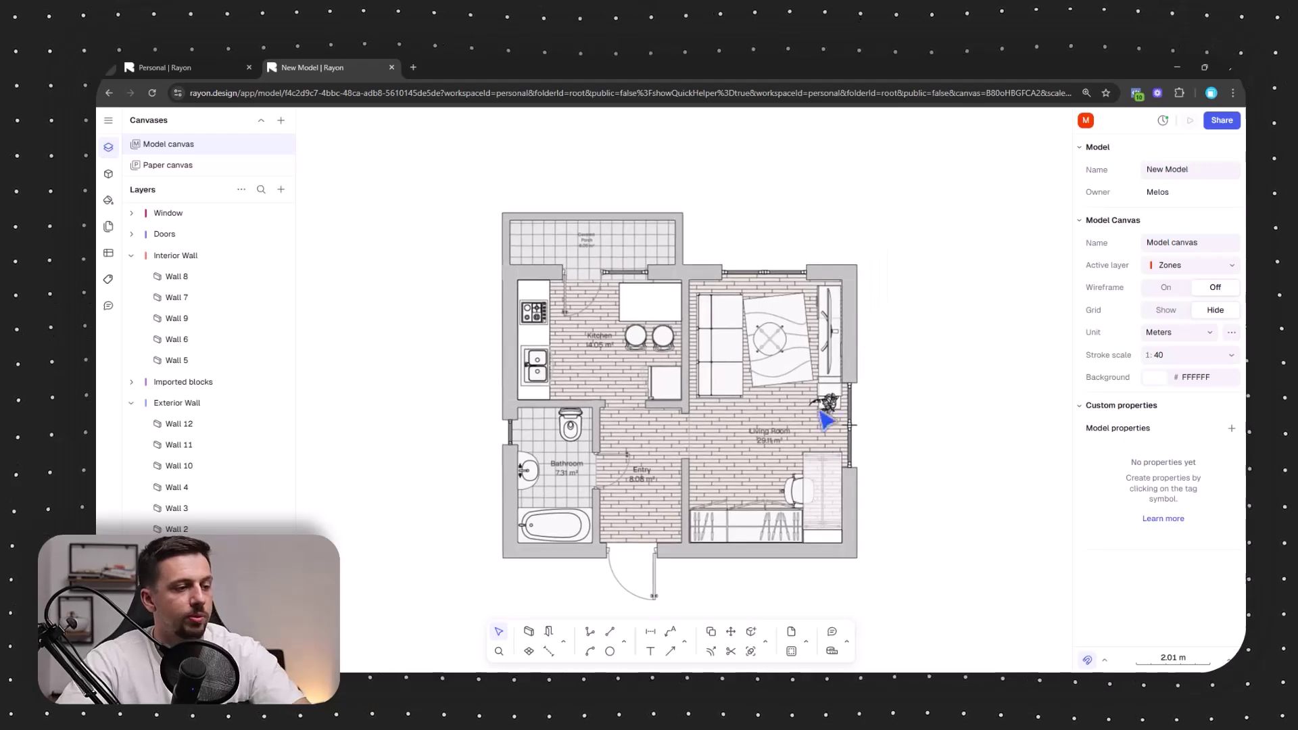
click(654, 634)
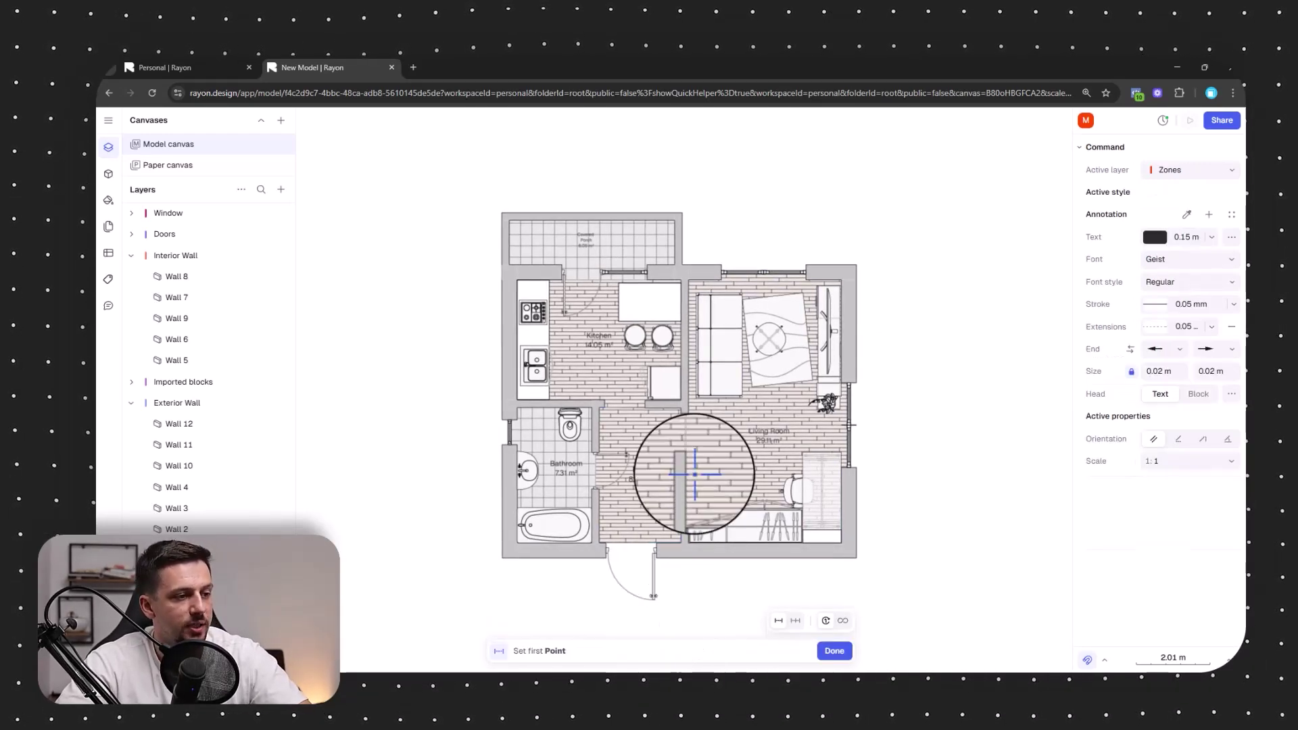
scroll(588, 161, up, 3)
click(428, 308)
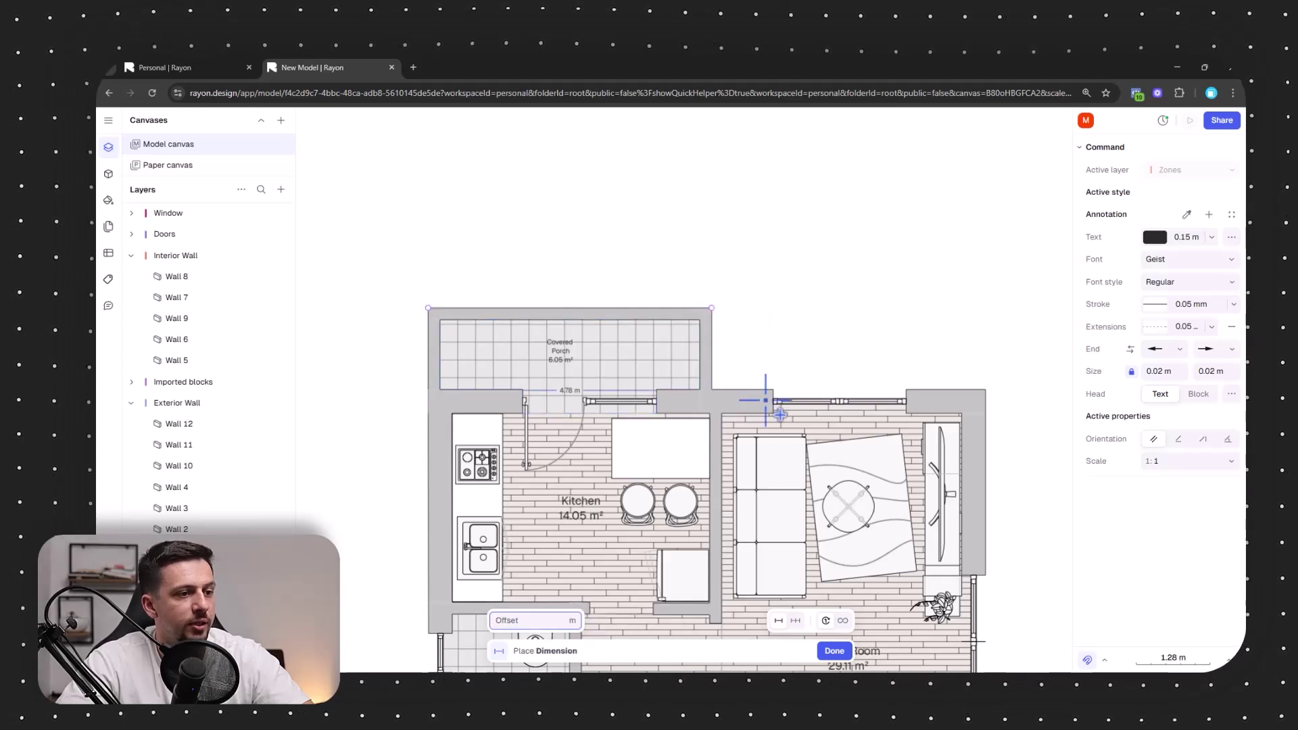
click(690, 279)
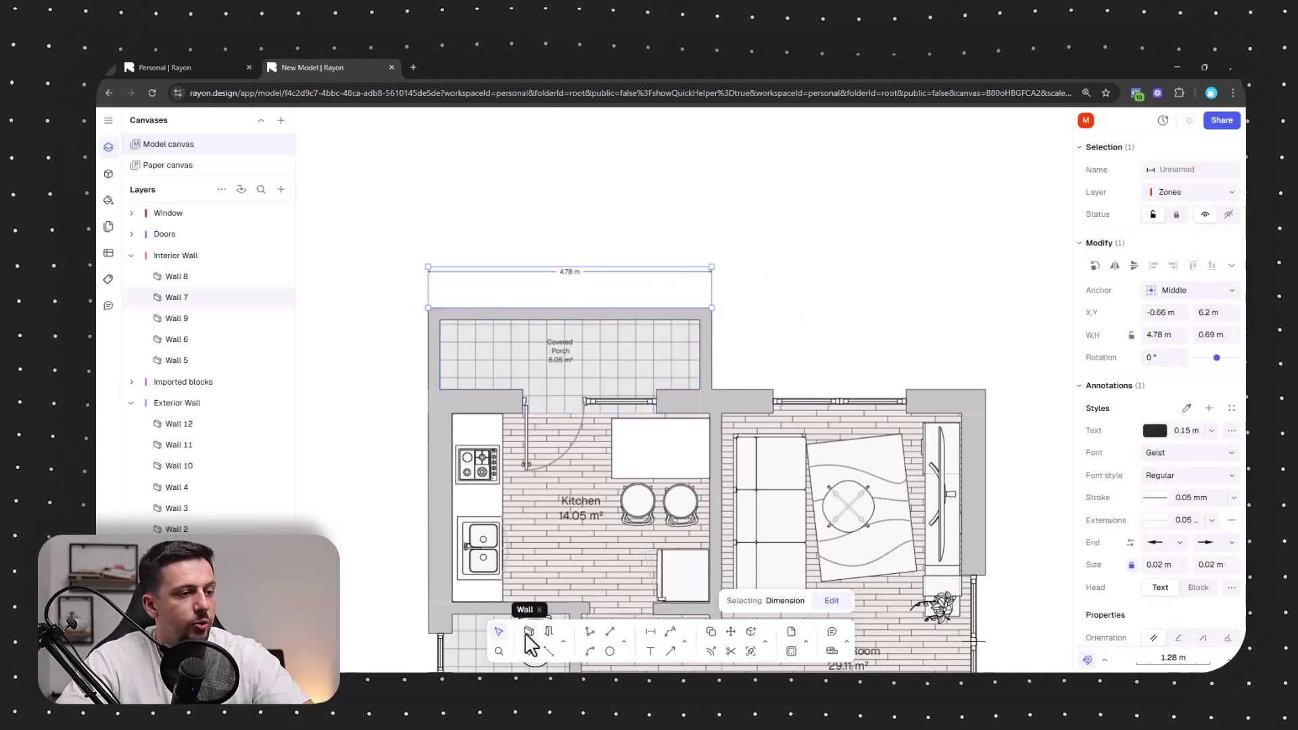
- Add chained dimensions along the outside of the living room's right-hand exterior wall, splitting it at both edges of the window
click(651, 631)
scroll(778, 595, down, 3)
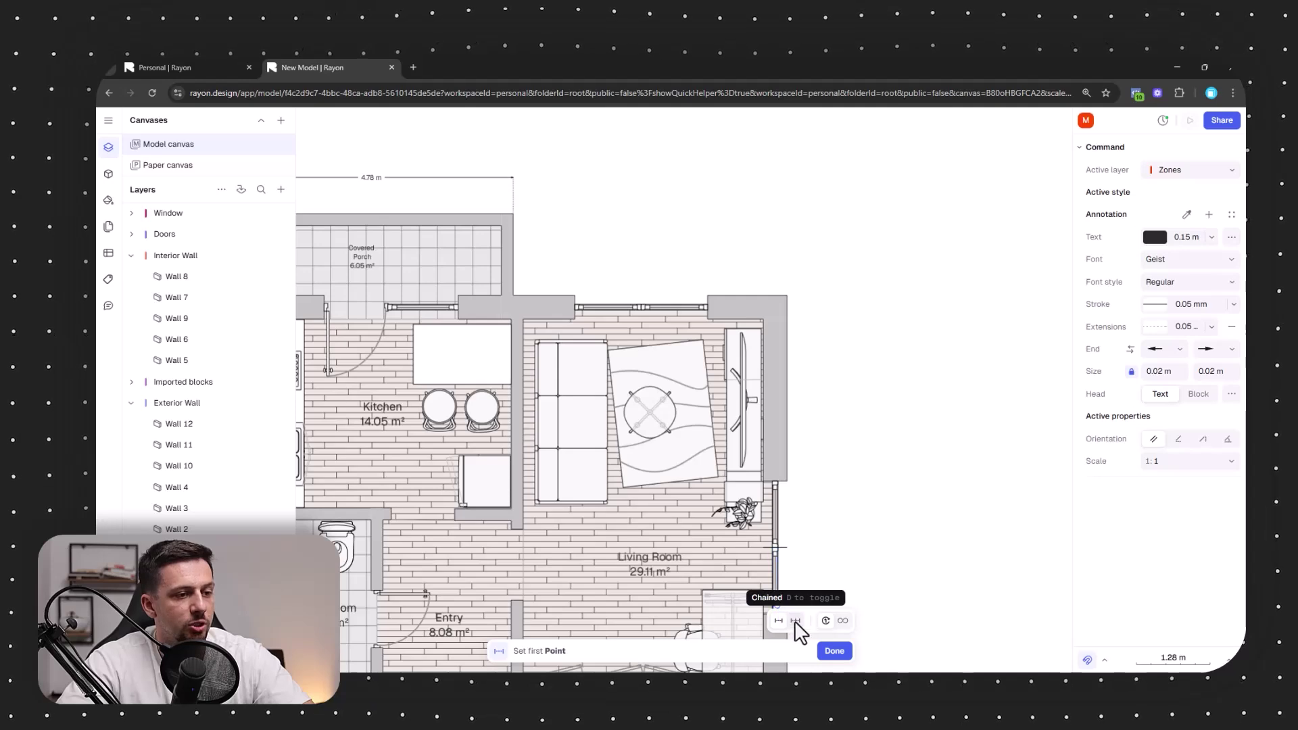
click(796, 621)
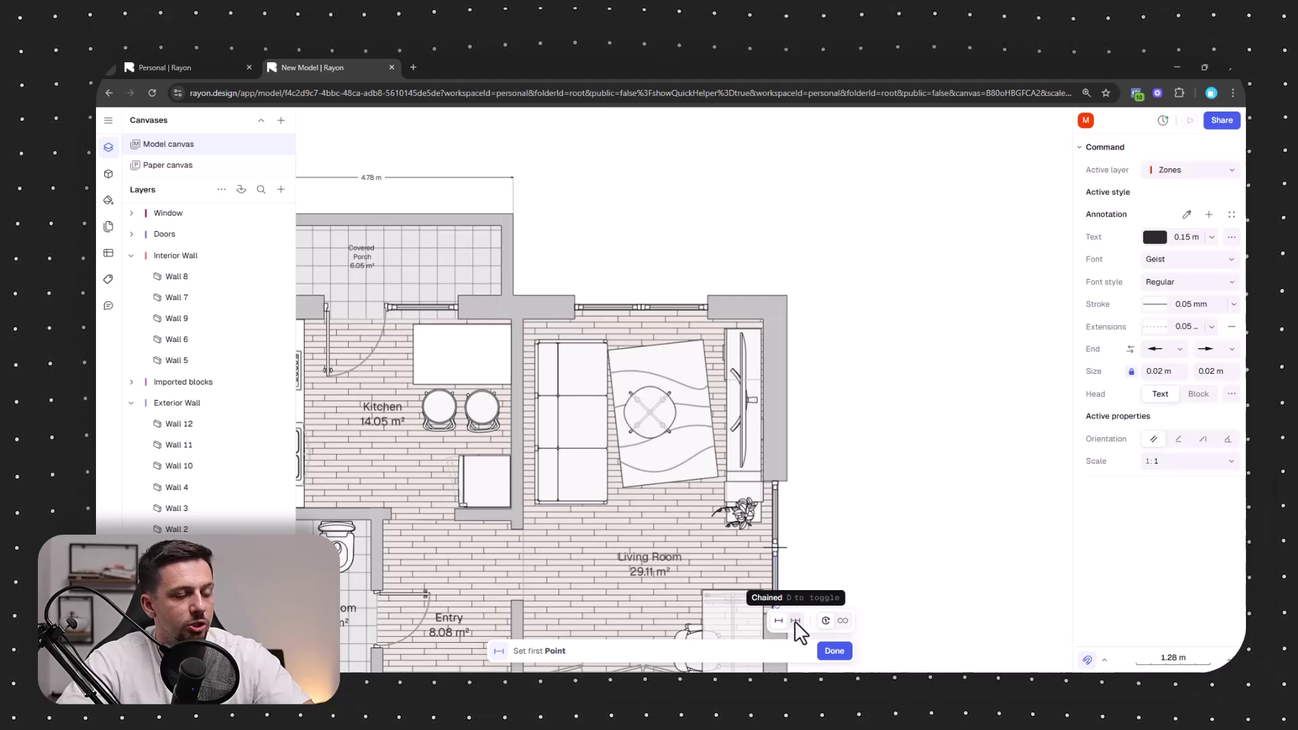
click(789, 294)
click(788, 481)
click(806, 479)
middle_drag(799, 533, 787, 397)
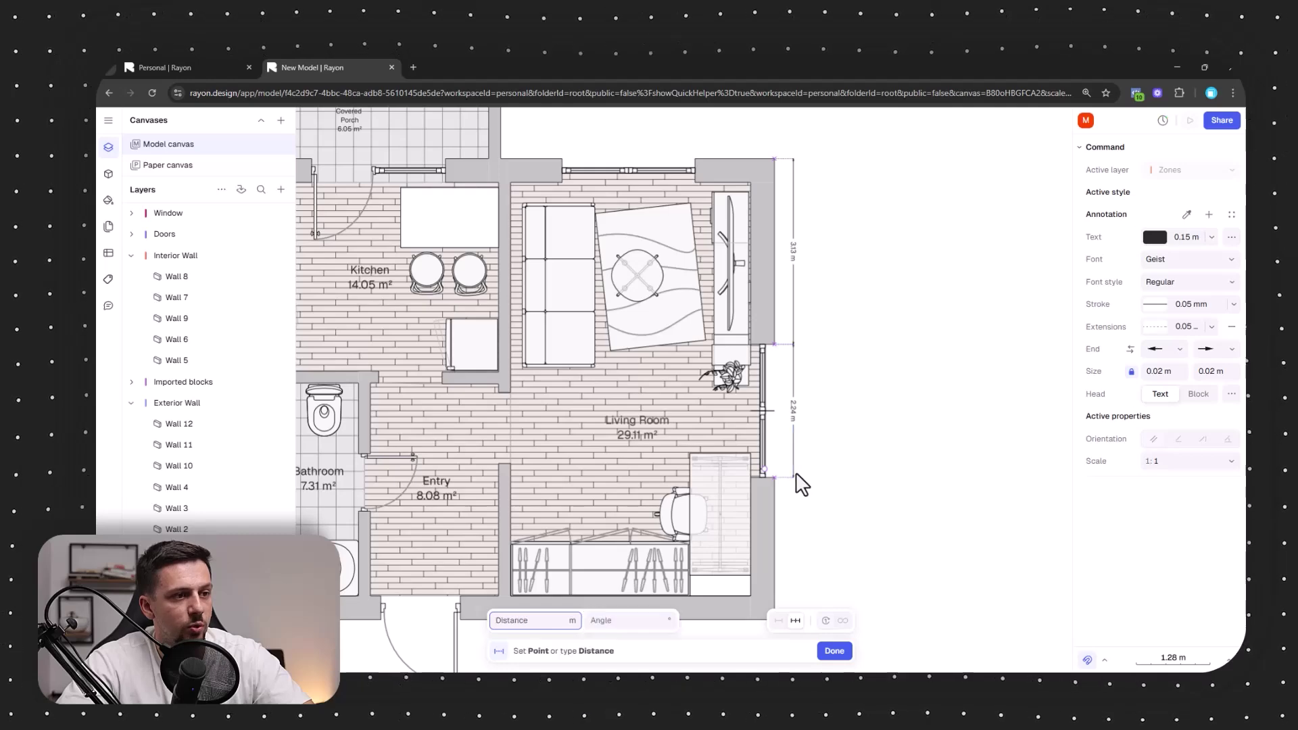
middle_drag(780, 530, 750, 461)
click(746, 550)
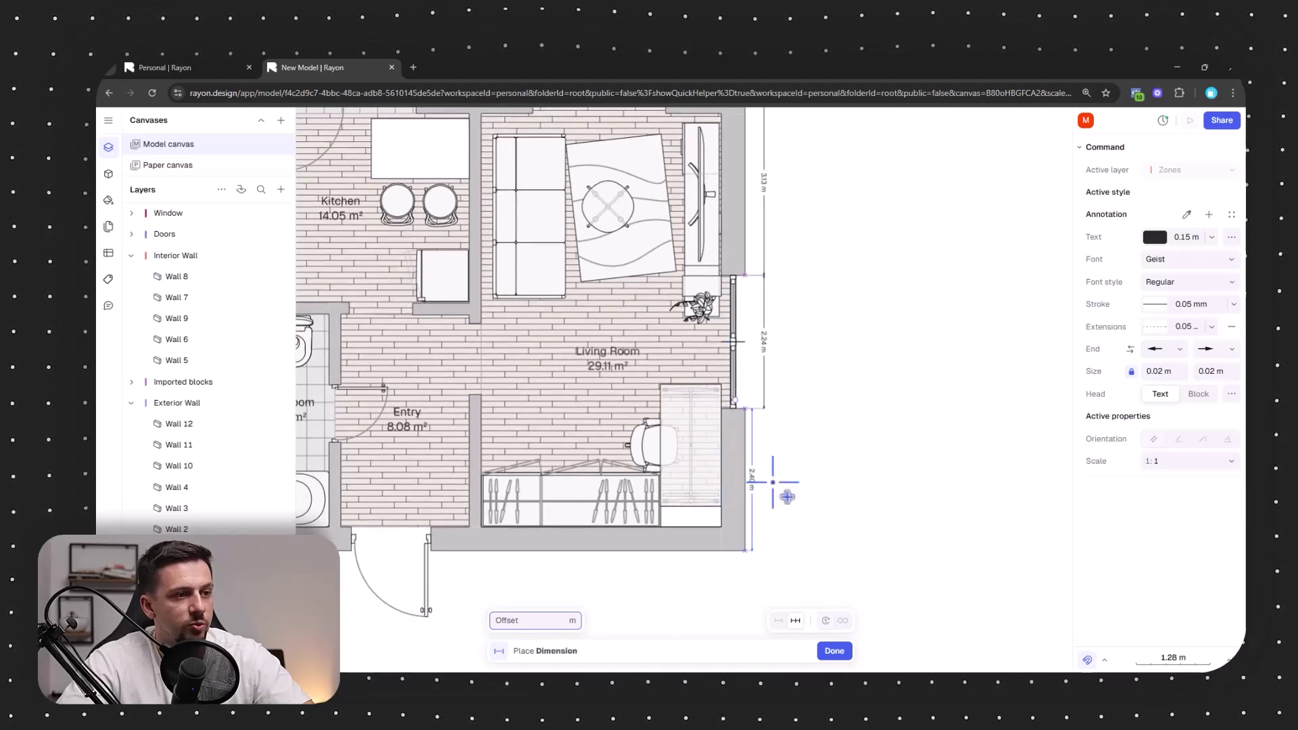
click(765, 408)
click(836, 652)
middle_drag(755, 373, 757, 391)
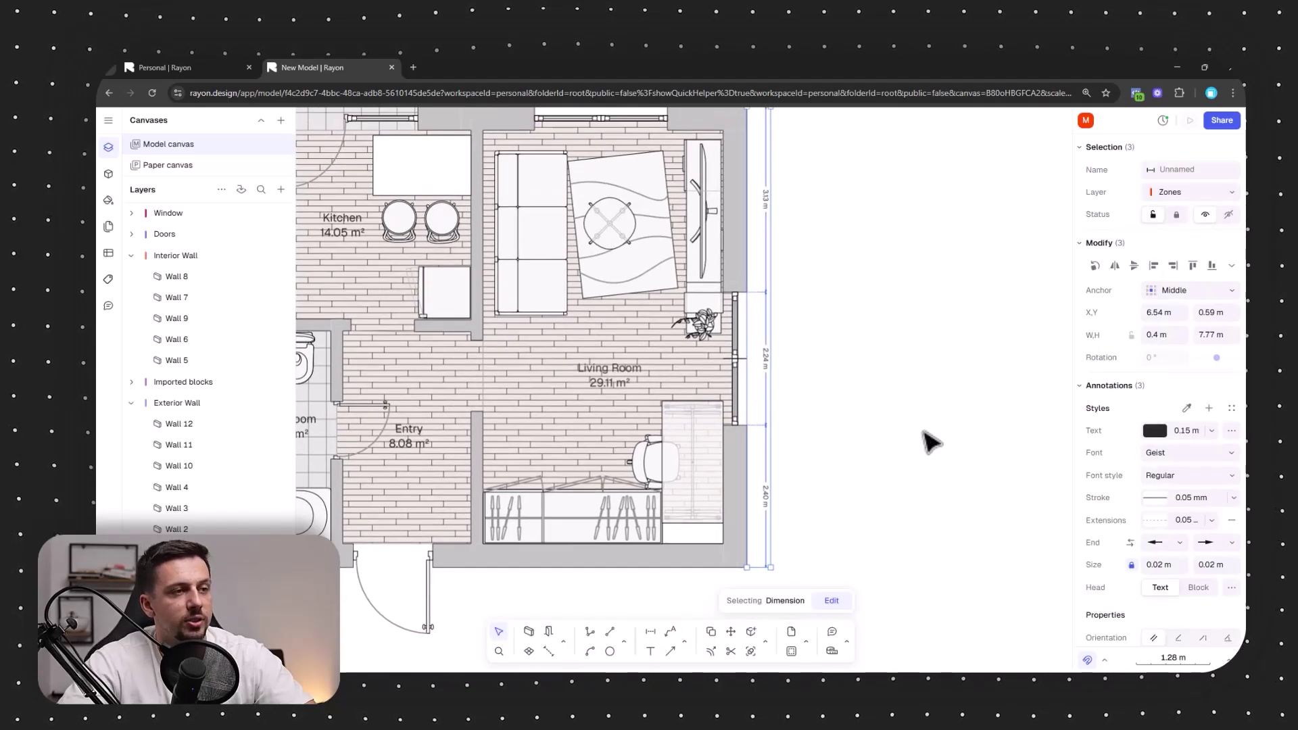
click(924, 434)
- Try a 0.5 m text size on the three chained dimensions beside the living room and settle on 0.25 m
middle_drag(795, 345, 838, 417)
middle_drag(727, 211, 748, 261)
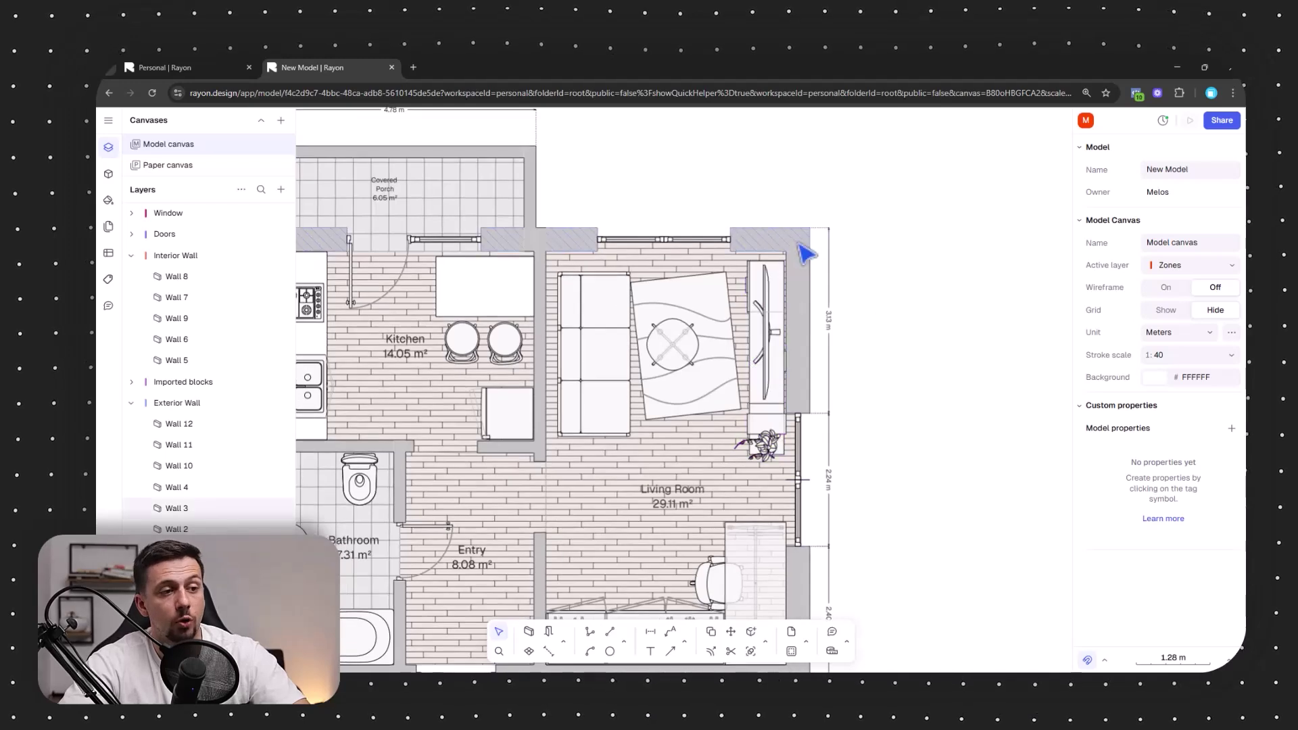
middle_drag(875, 477, 858, 440)
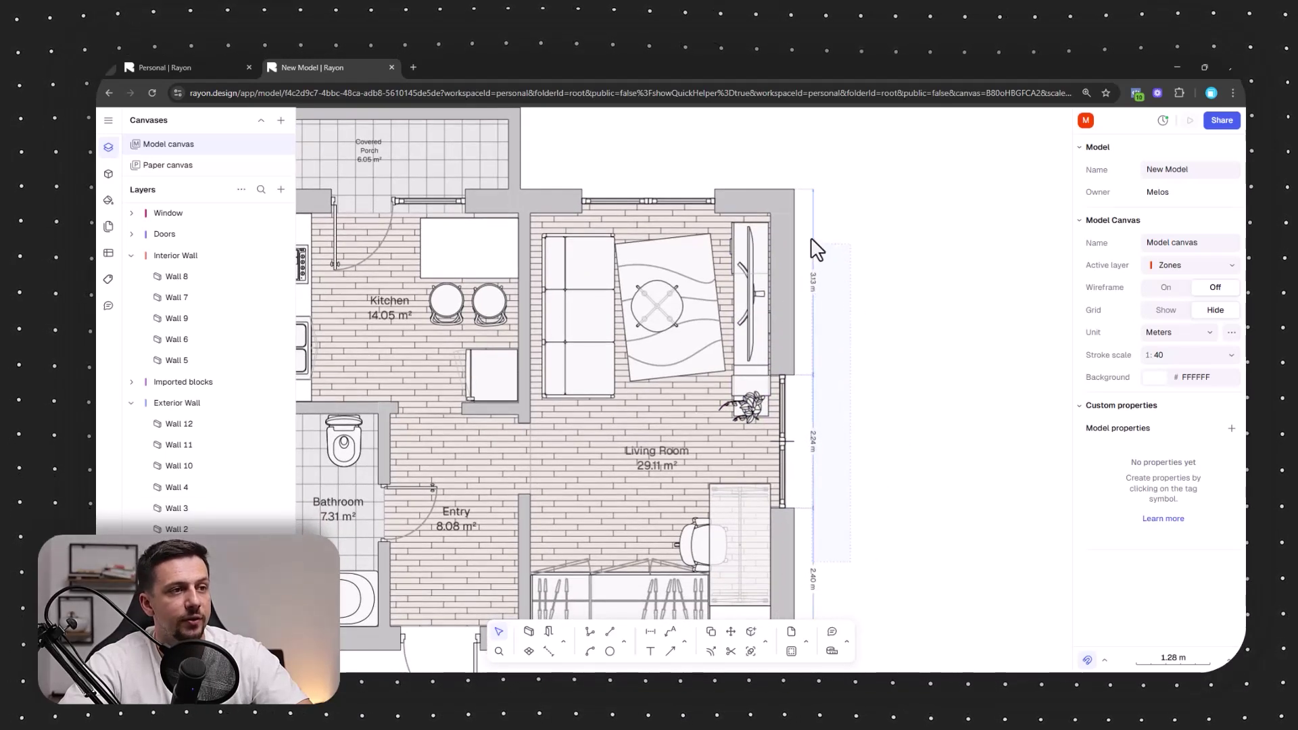
click(811, 238)
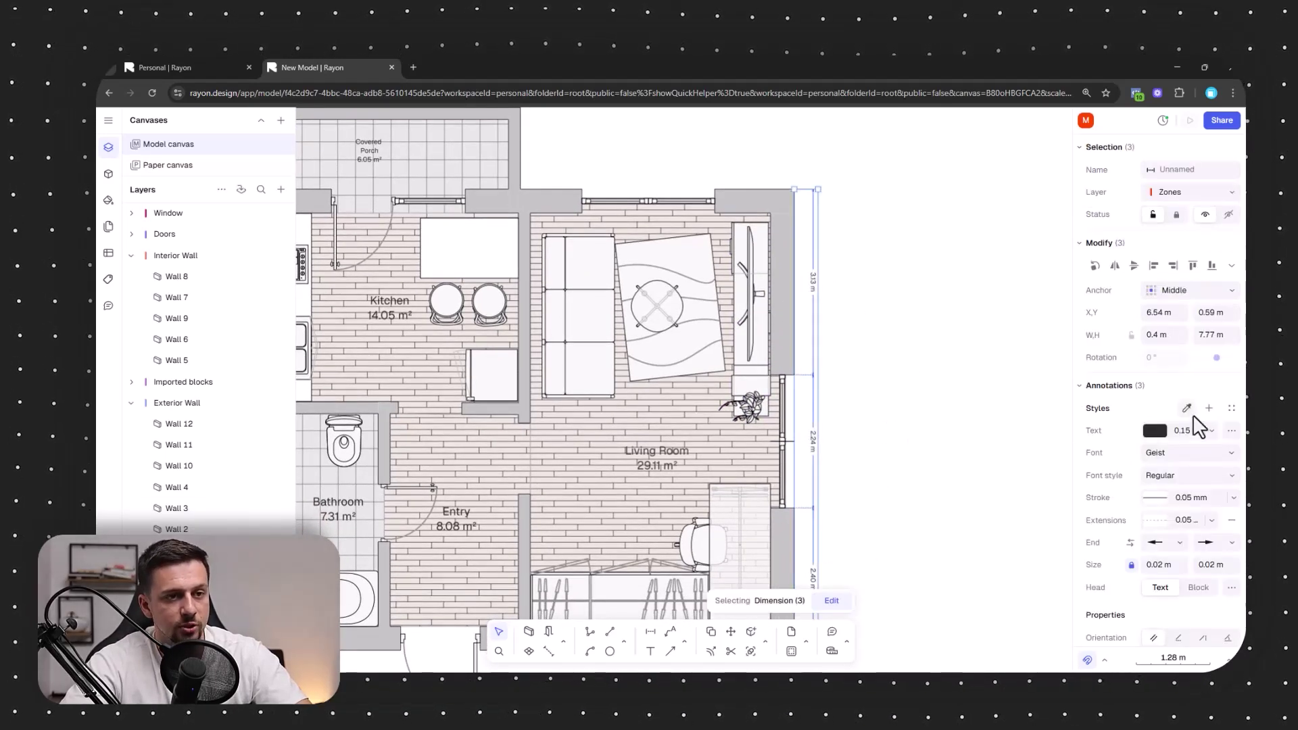
click(1212, 431)
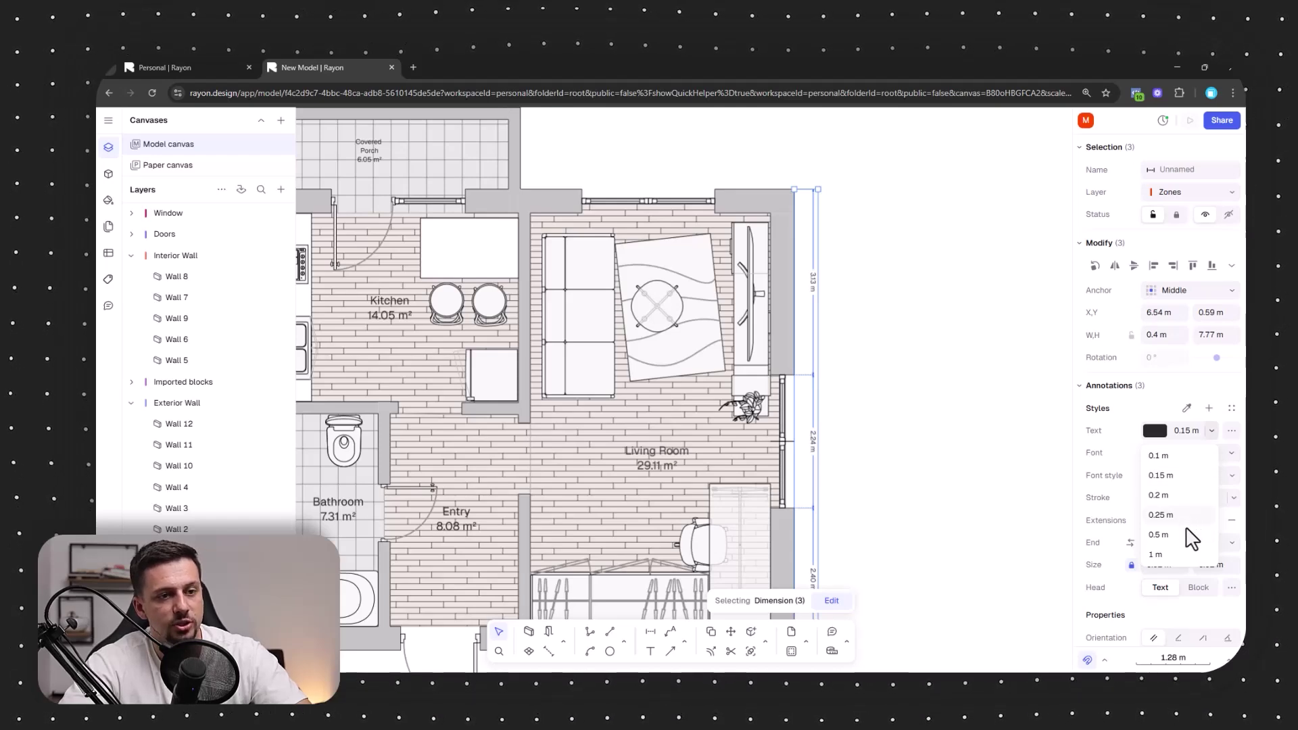
click(1159, 535)
click(1233, 499)
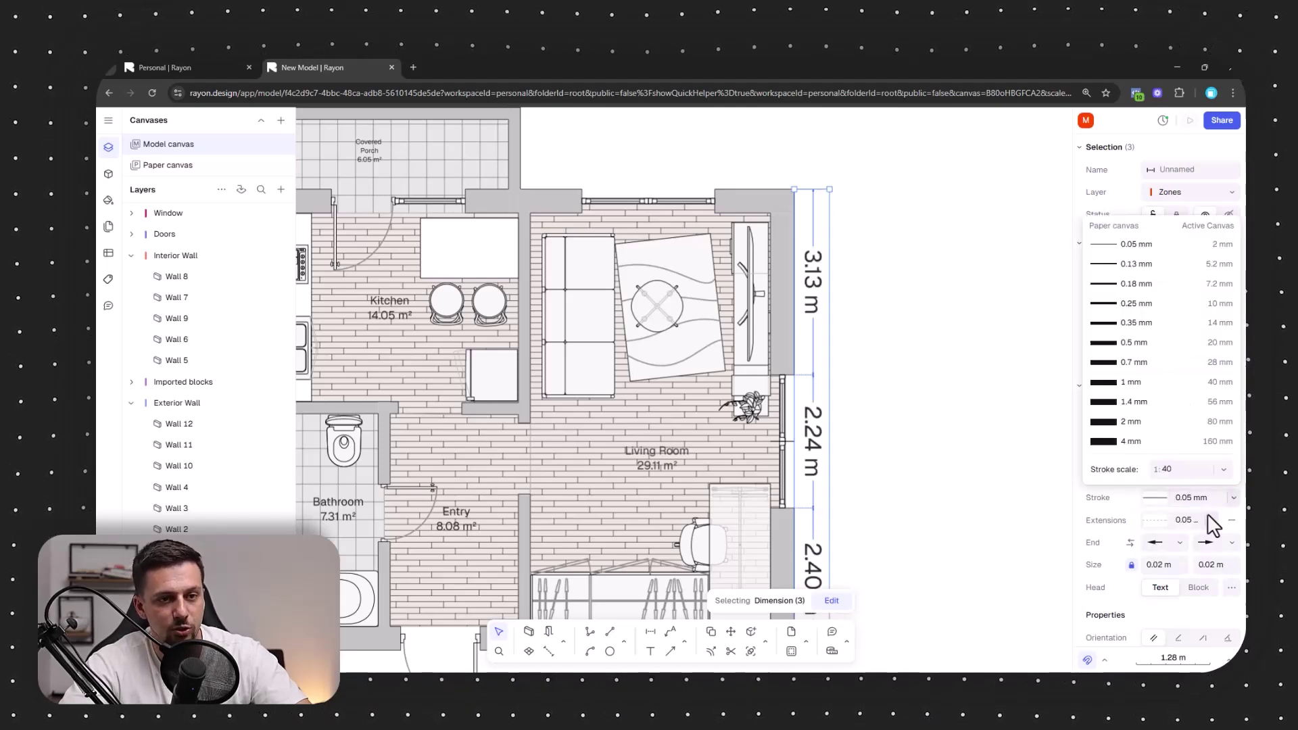
click(1150, 298)
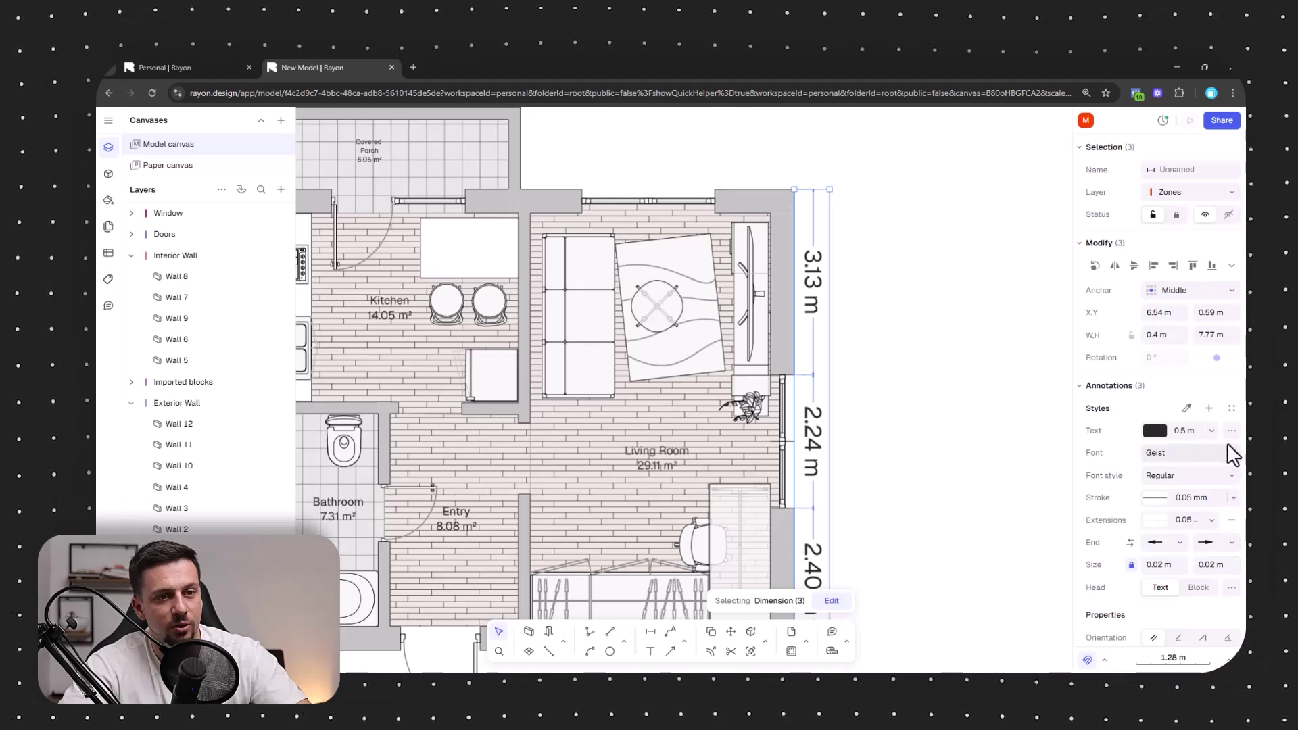
click(1212, 432)
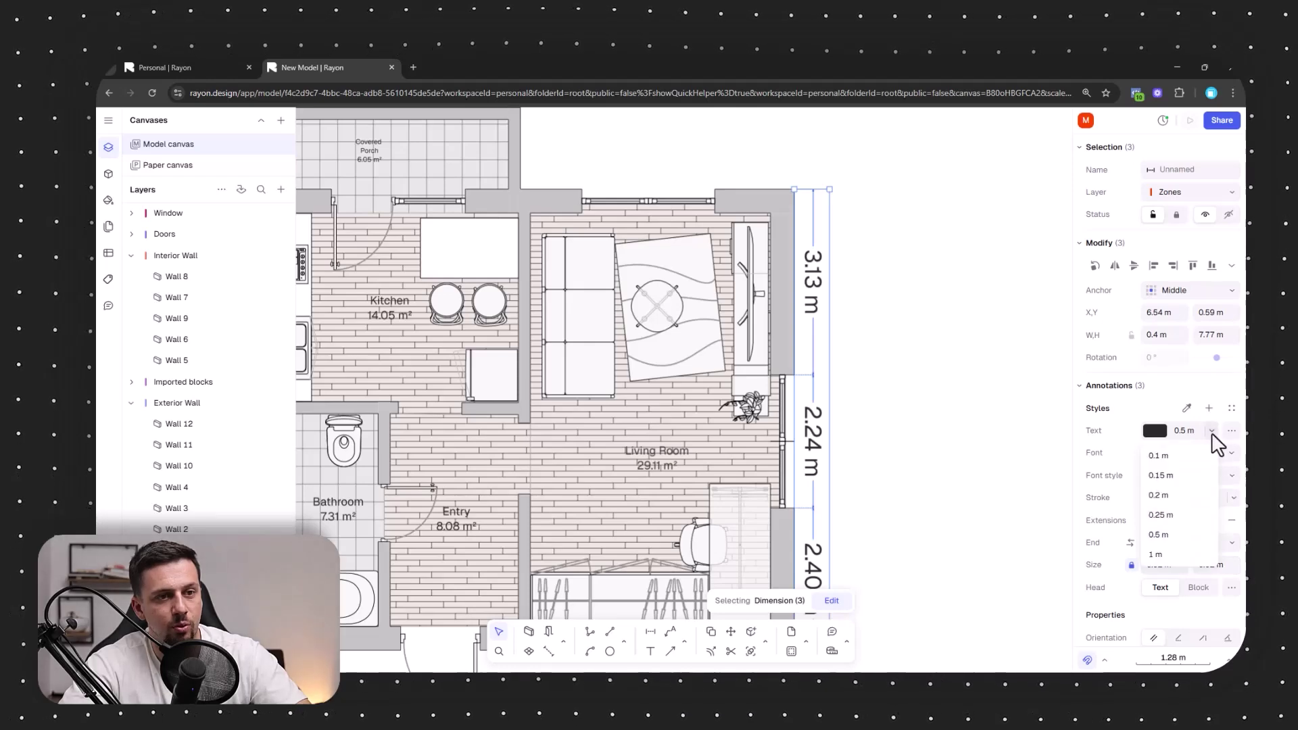
click(1161, 516)
click(907, 472)
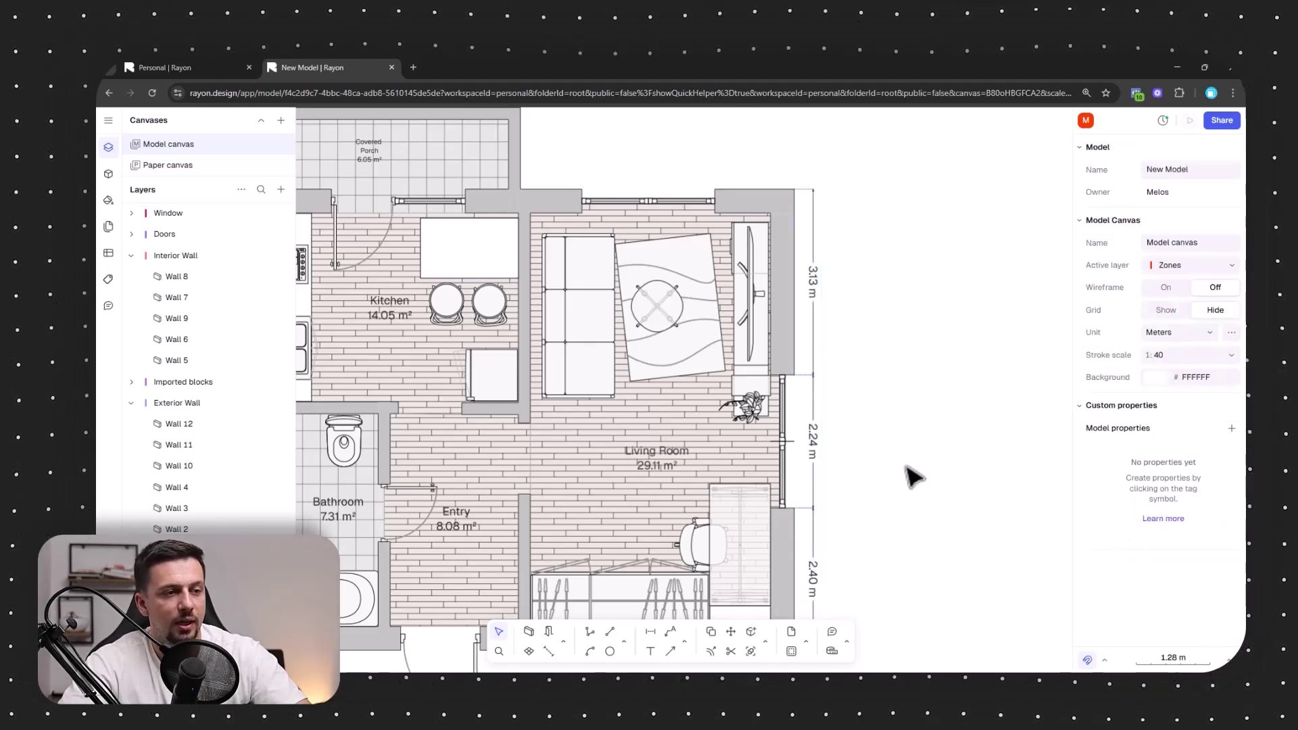
- Give the three chained dimensions diagonal tick marks at both ends, with an end size of 0.08 m
click(815, 250)
scroll(825, 201, up, 5)
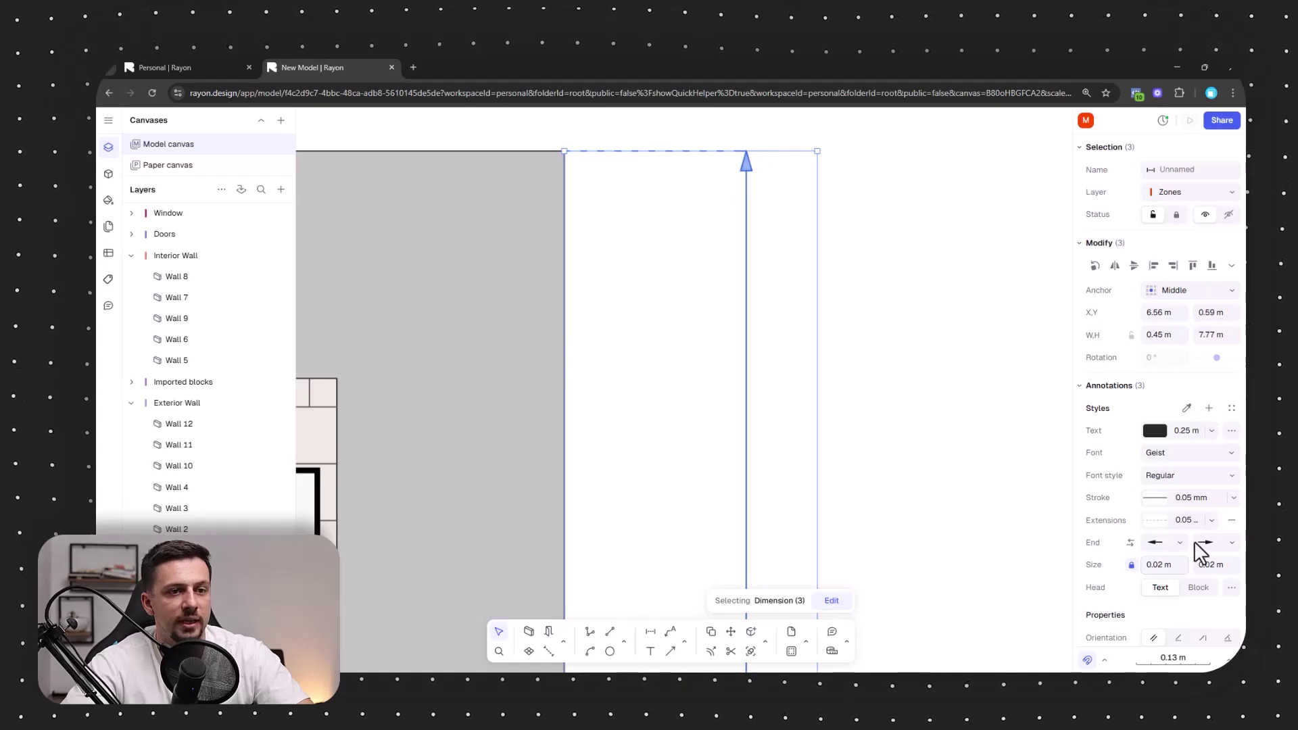
click(1168, 542)
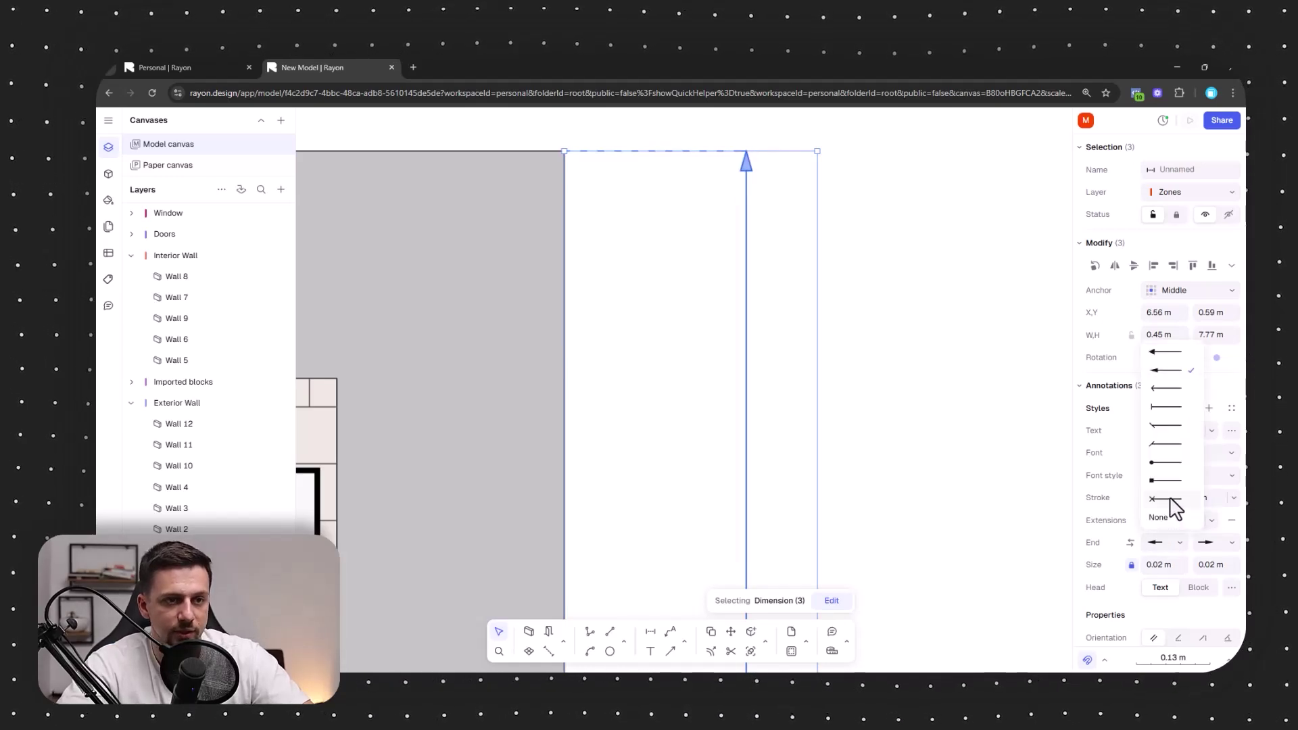
click(1159, 444)
click(1221, 544)
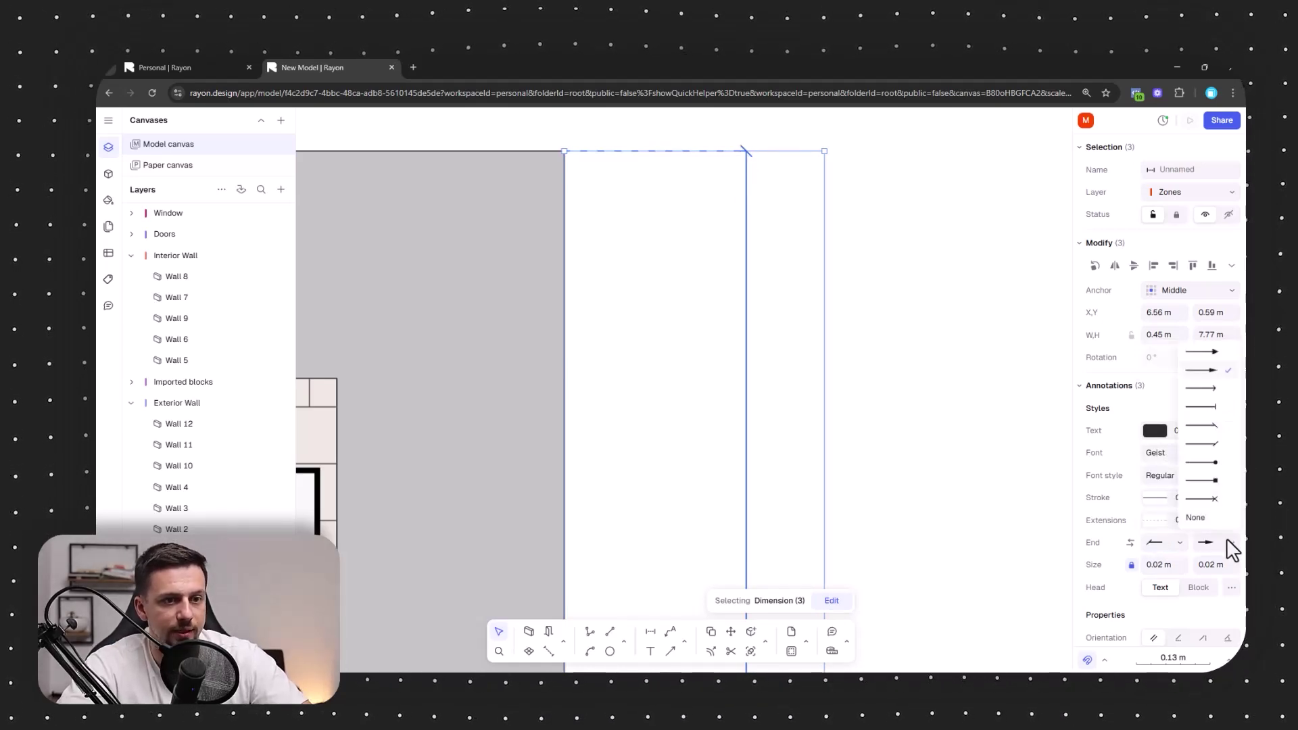
click(1216, 444)
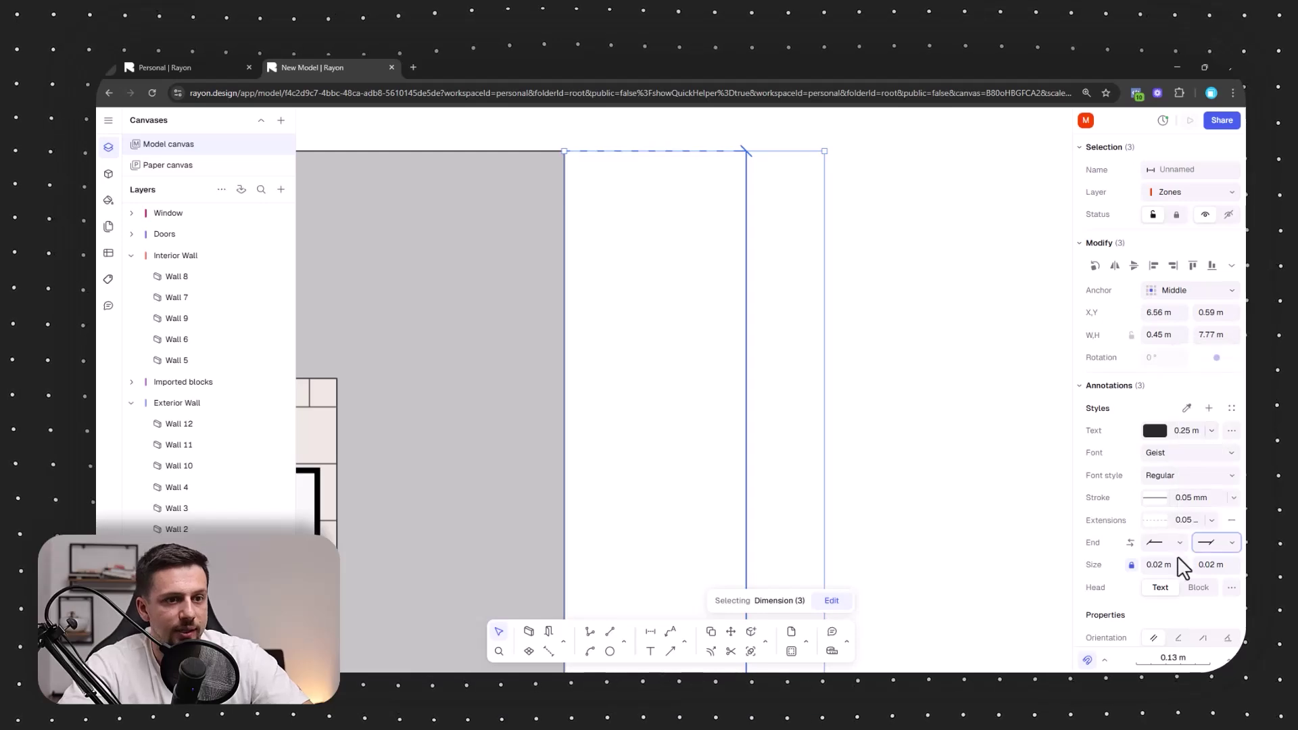
text(0.02)
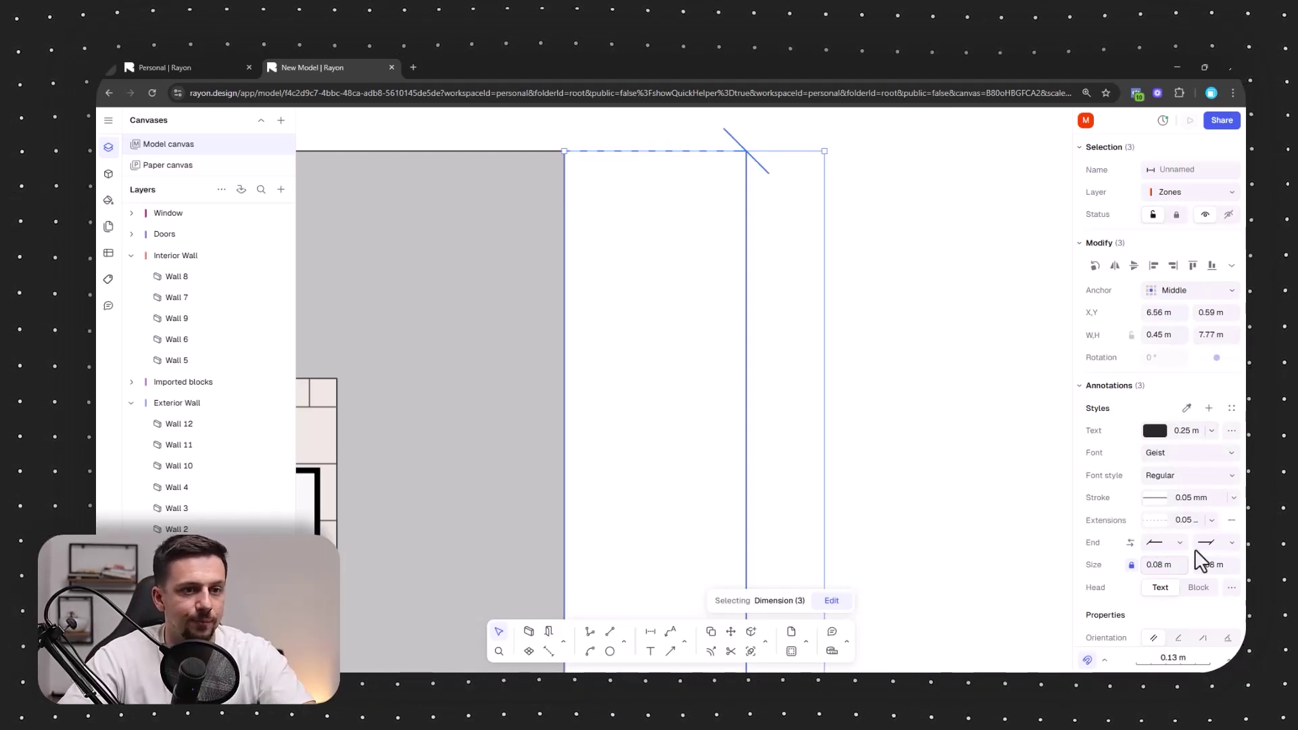
click(866, 369)
- Change the text color of the three chained dimensions beside the living room to a pinkish red, keeping their gray stroke
scroll(835, 317, down, 15)
scroll(849, 413, up, 5)
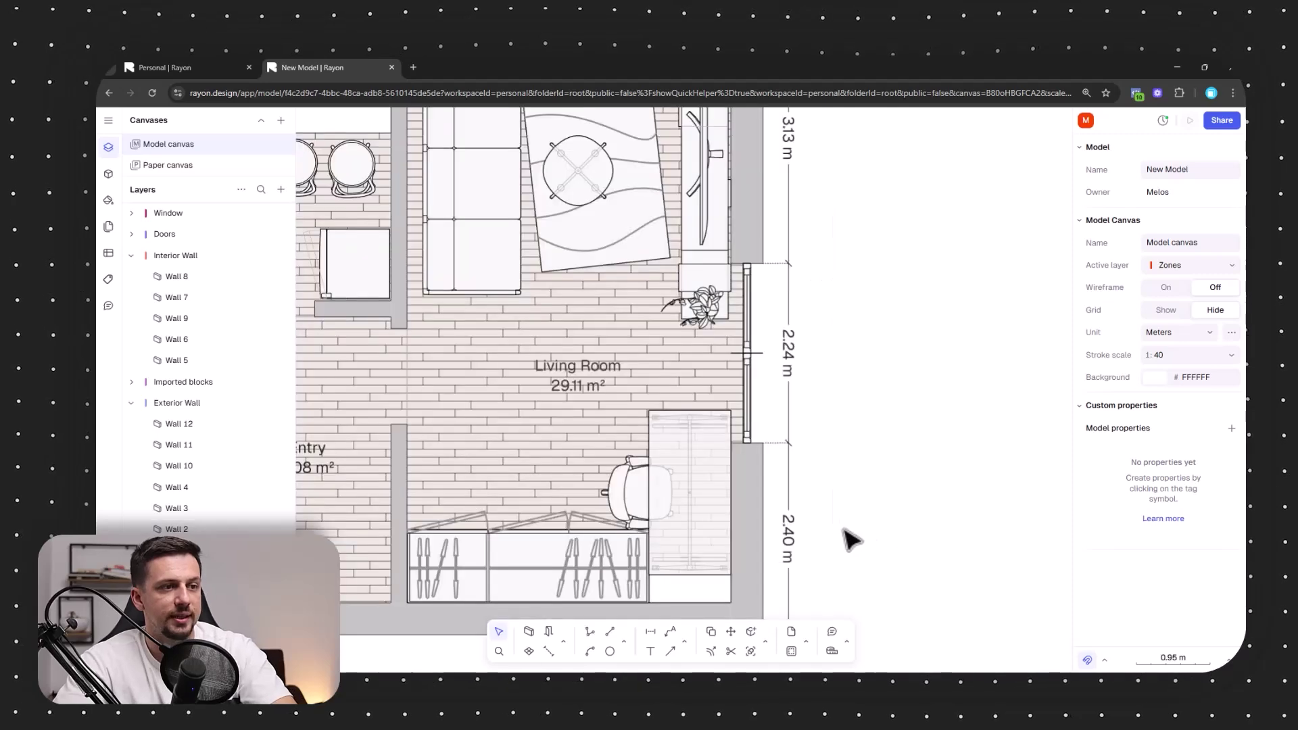
scroll(710, 399, down, 3)
drag(786, 461, 758, 196)
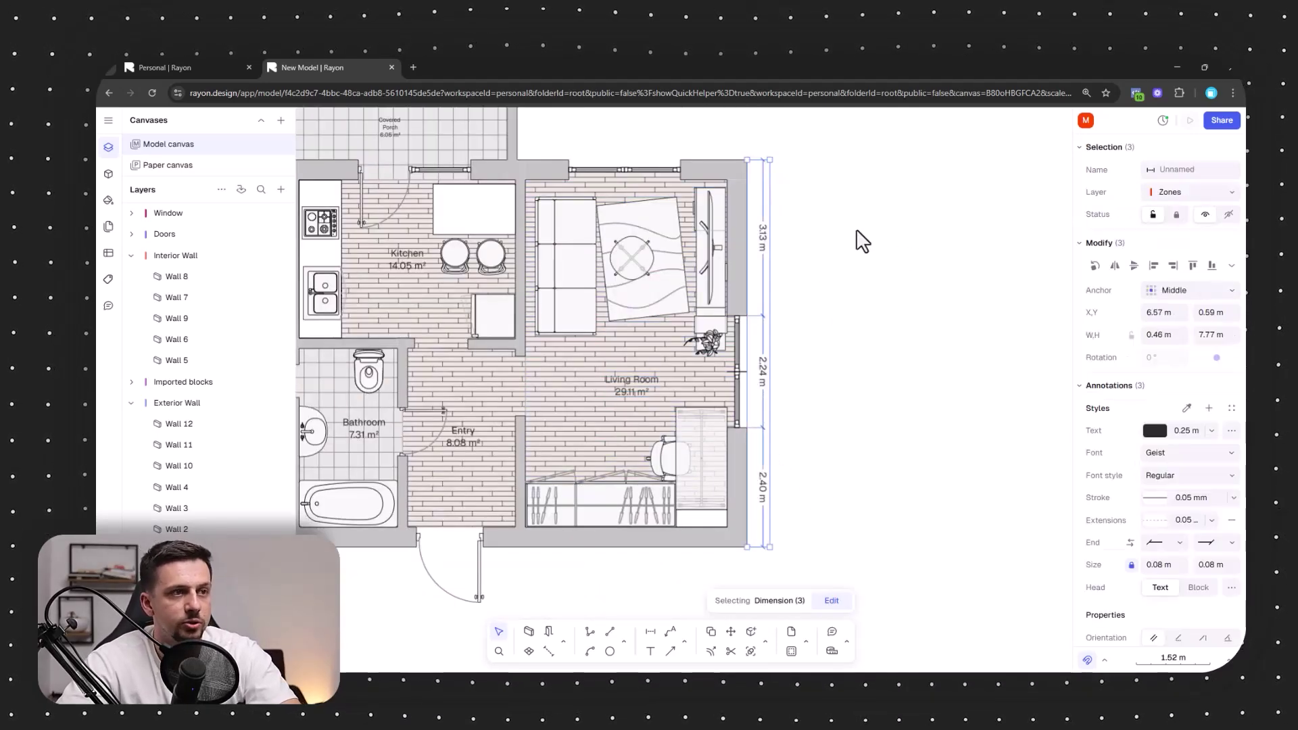
click(1155, 431)
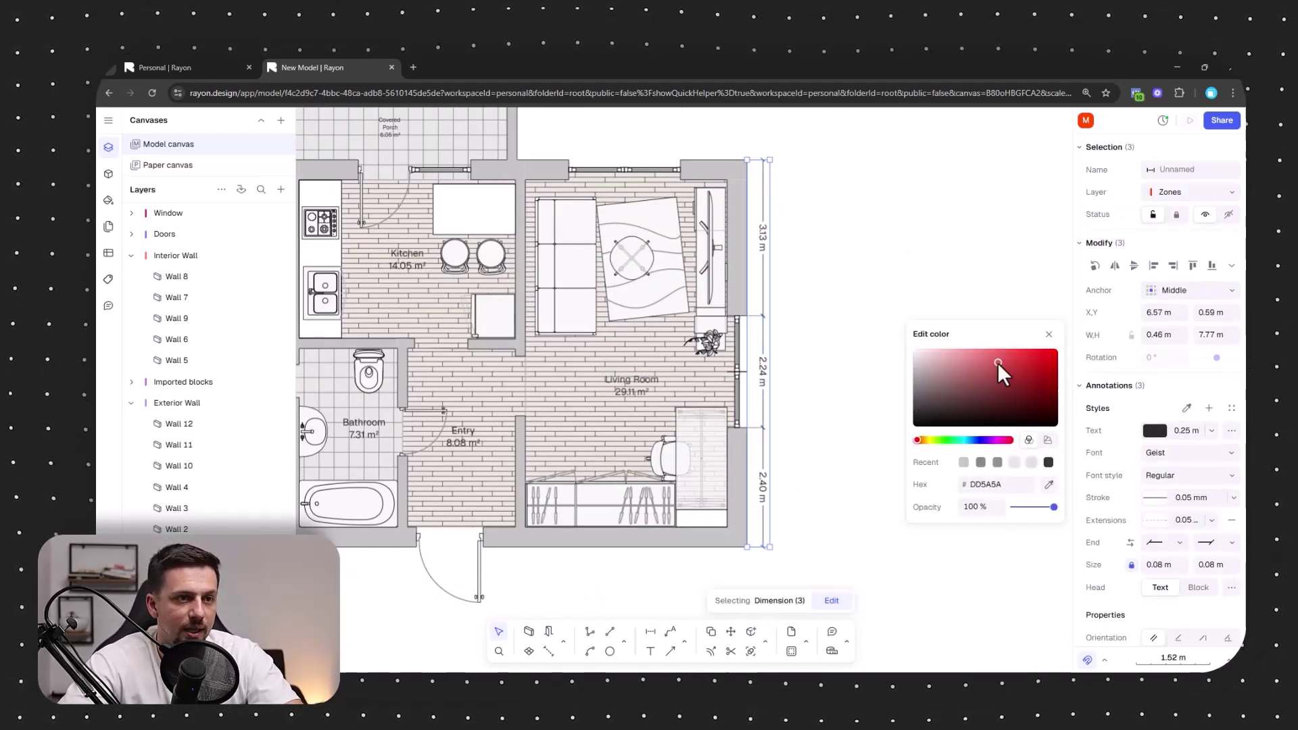
drag(999, 364, 1000, 355)
click(1155, 497)
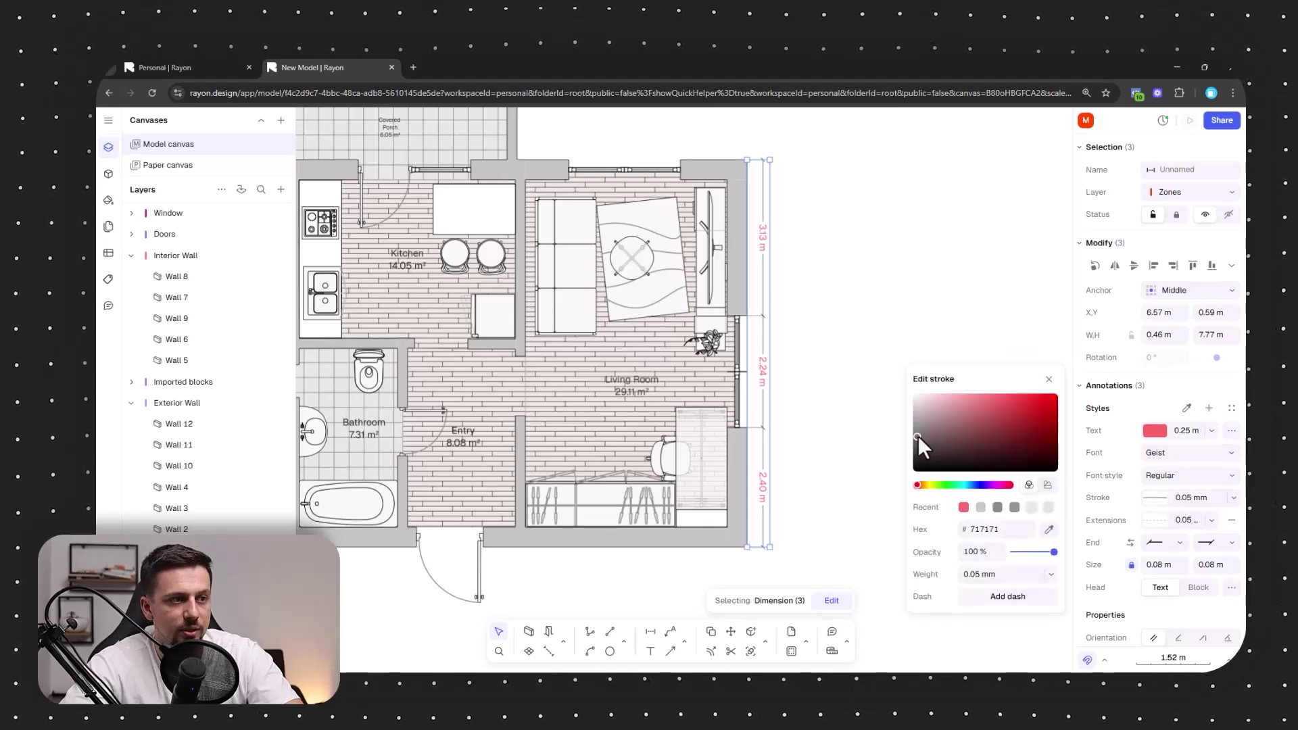
click(904, 256)
- Start a polyline at the porch's upper-left exterior corner, tracing a diagonally offset shadow edge above the porch and down past its right side
scroll(893, 284, down, 5)
scroll(887, 298, up, 8)
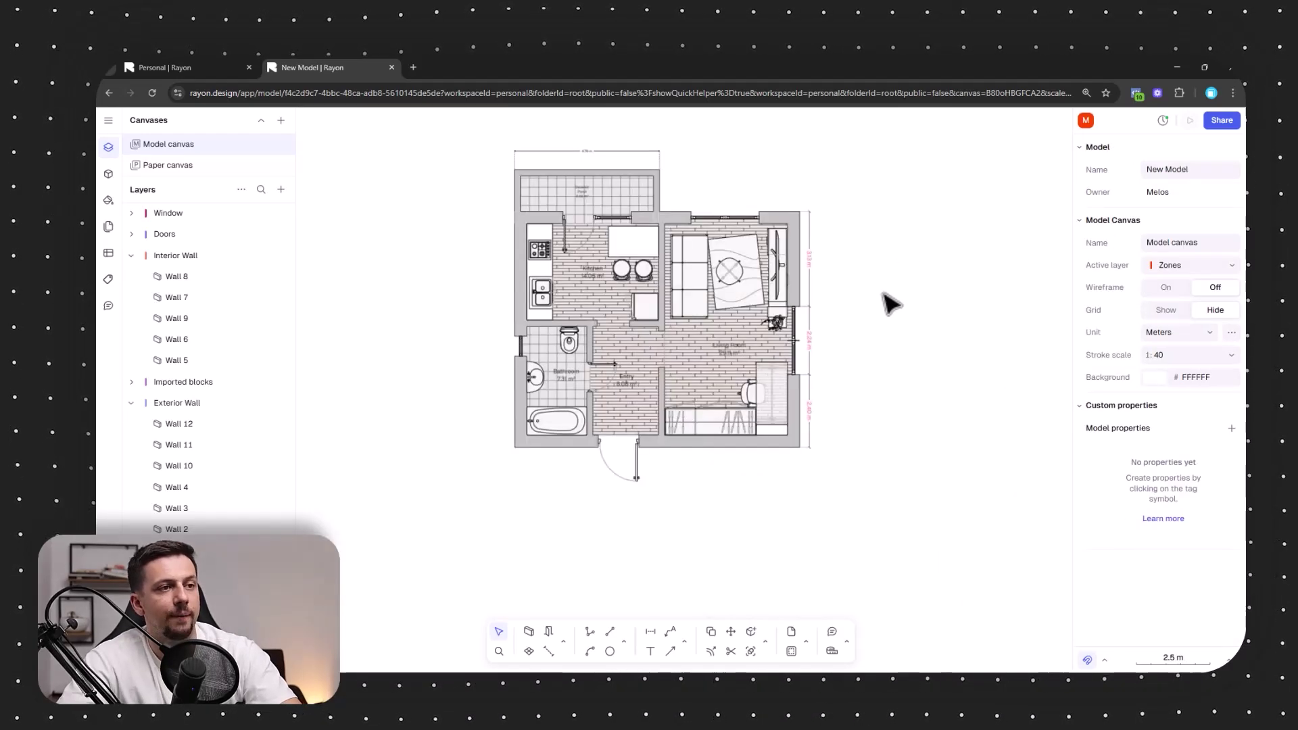
scroll(800, 278, down, 5)
middle_drag(853, 245, 843, 265)
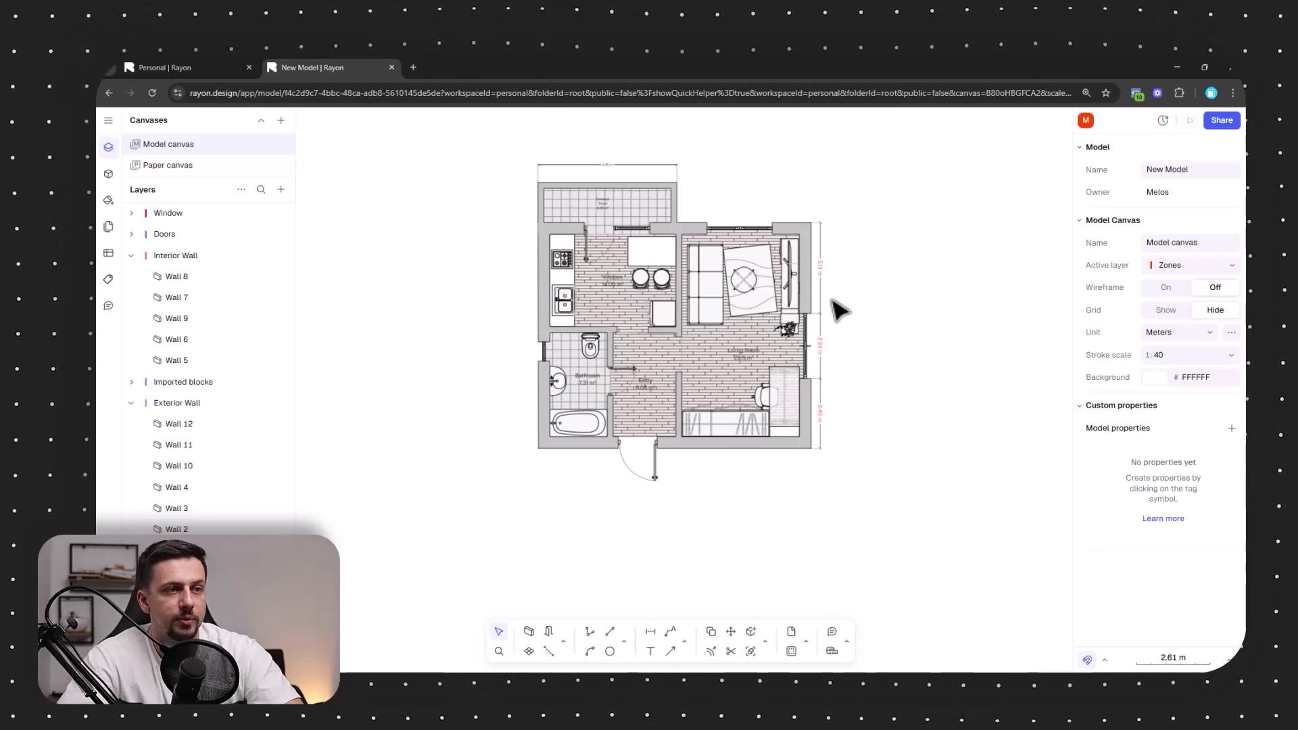
click(623, 642)
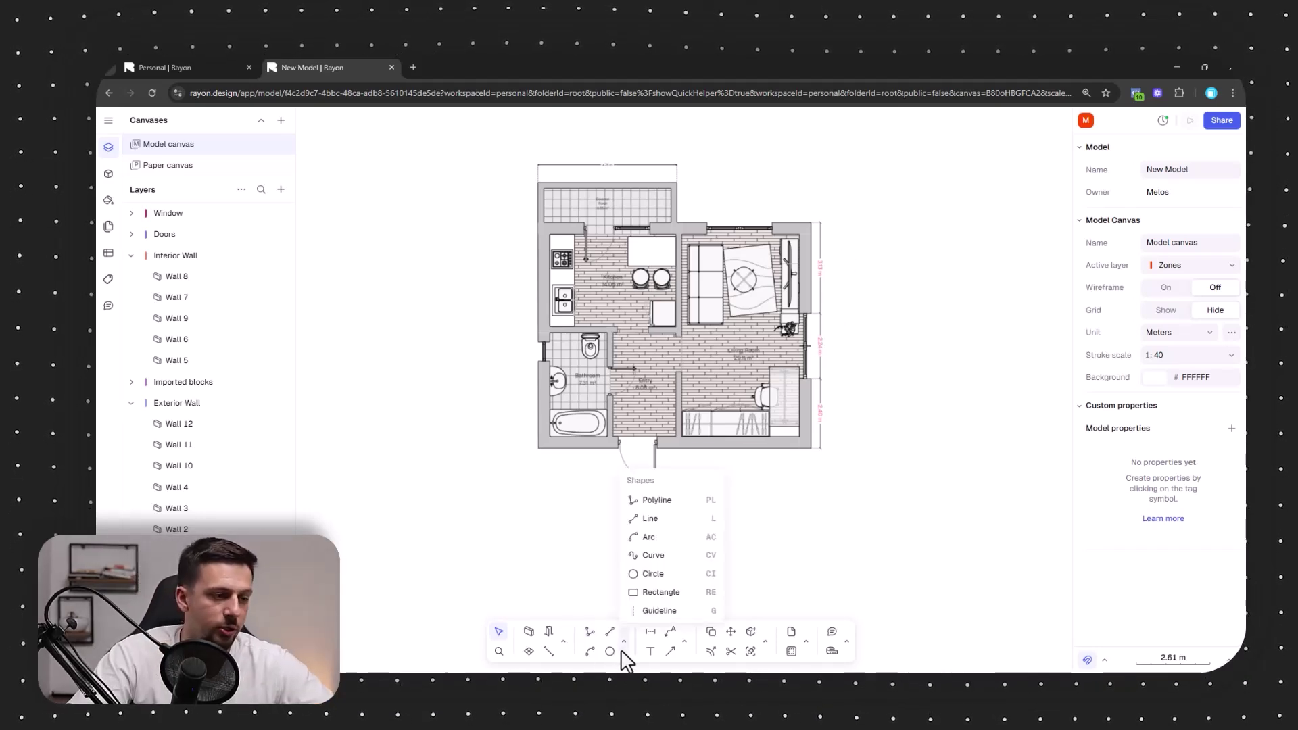
click(669, 518)
scroll(562, 173, up, 5)
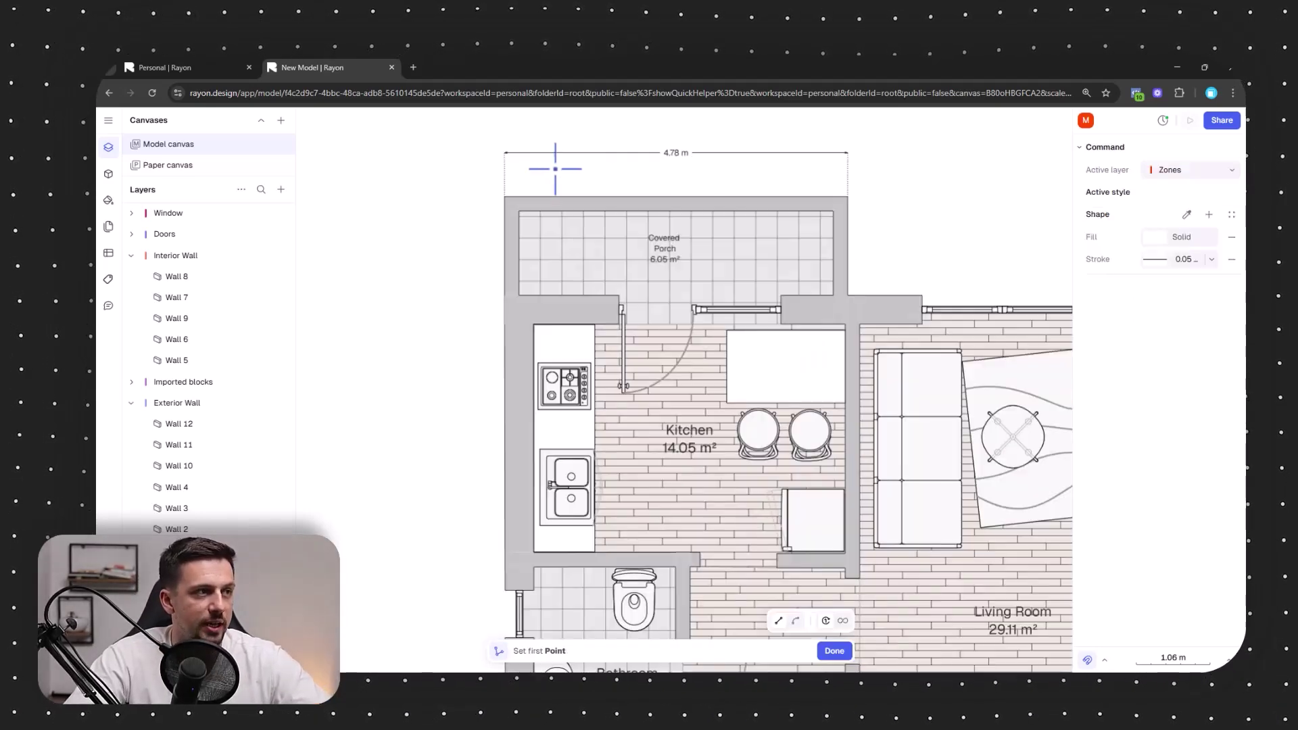
click(504, 196)
middle_drag(580, 159, 512, 226)
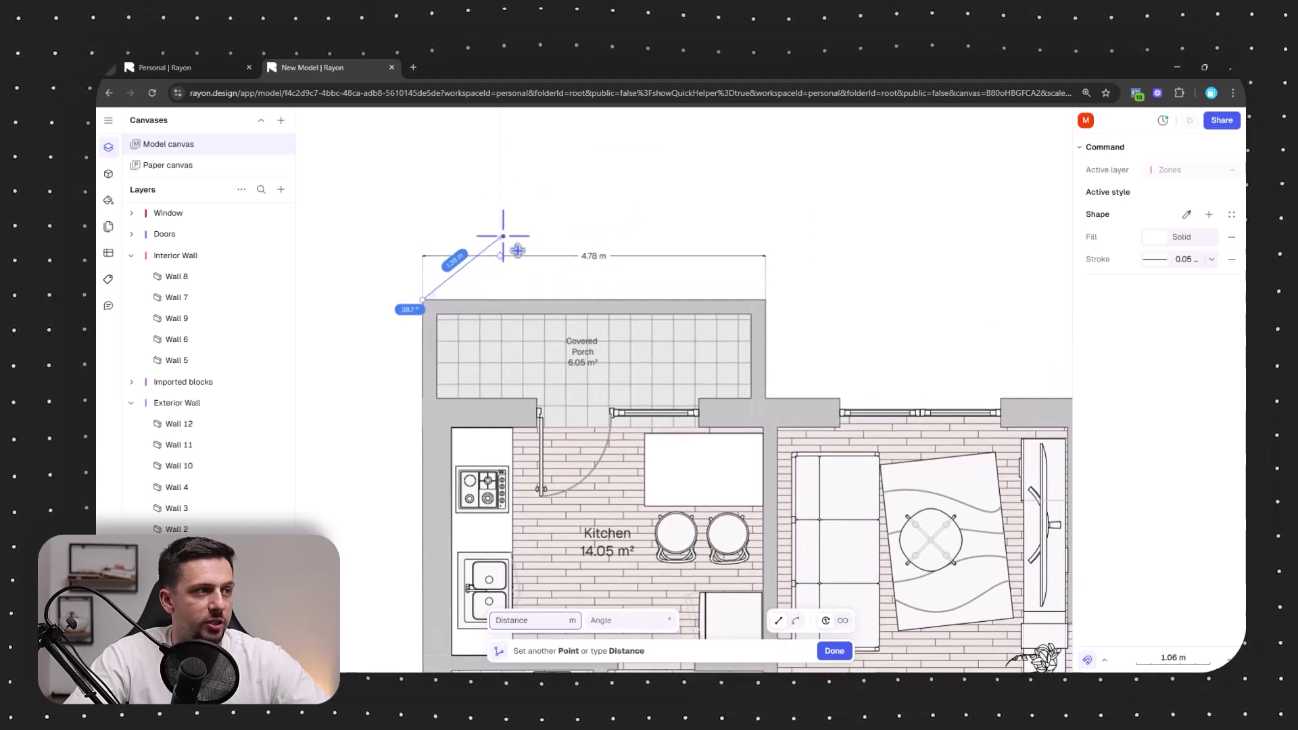
click(500, 235)
click(839, 238)
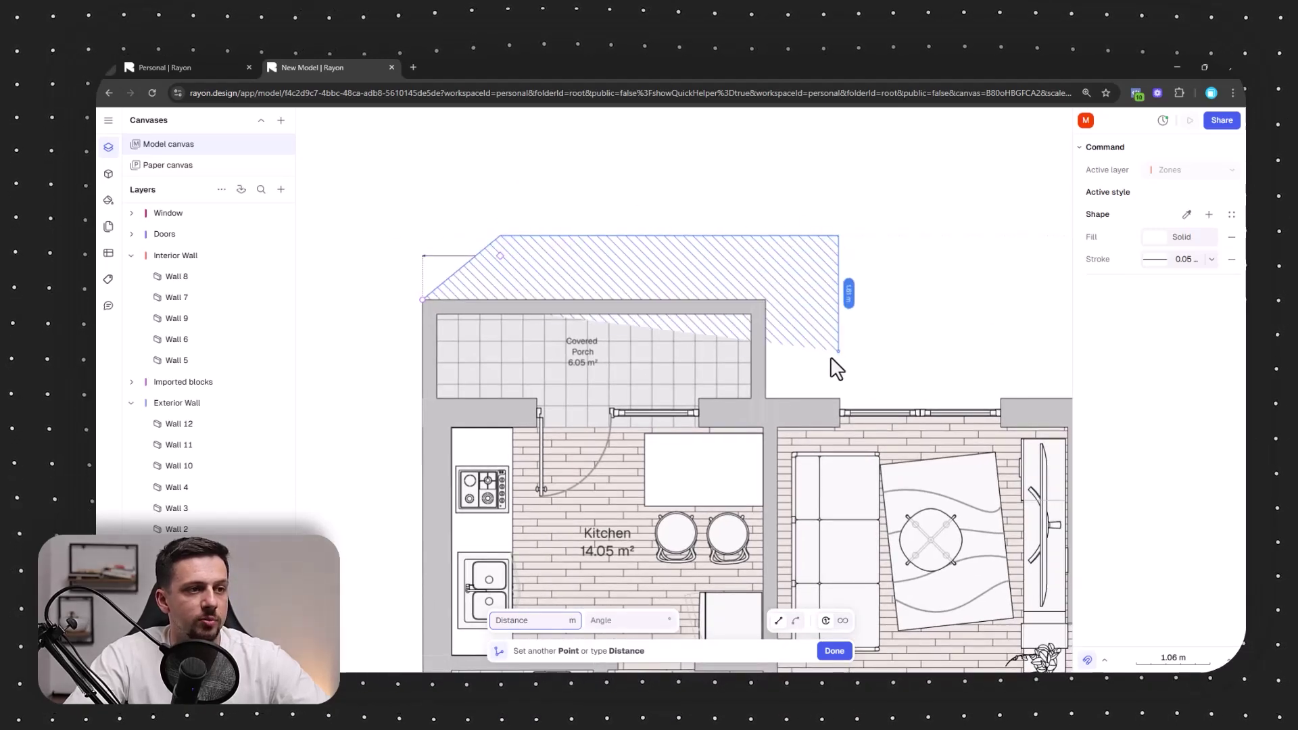
click(840, 325)
- Continue the shadow polyline offset above and beside the living room, then angle it back to the plan's lower-right exterior corner
middle_drag(940, 328, 631, 241)
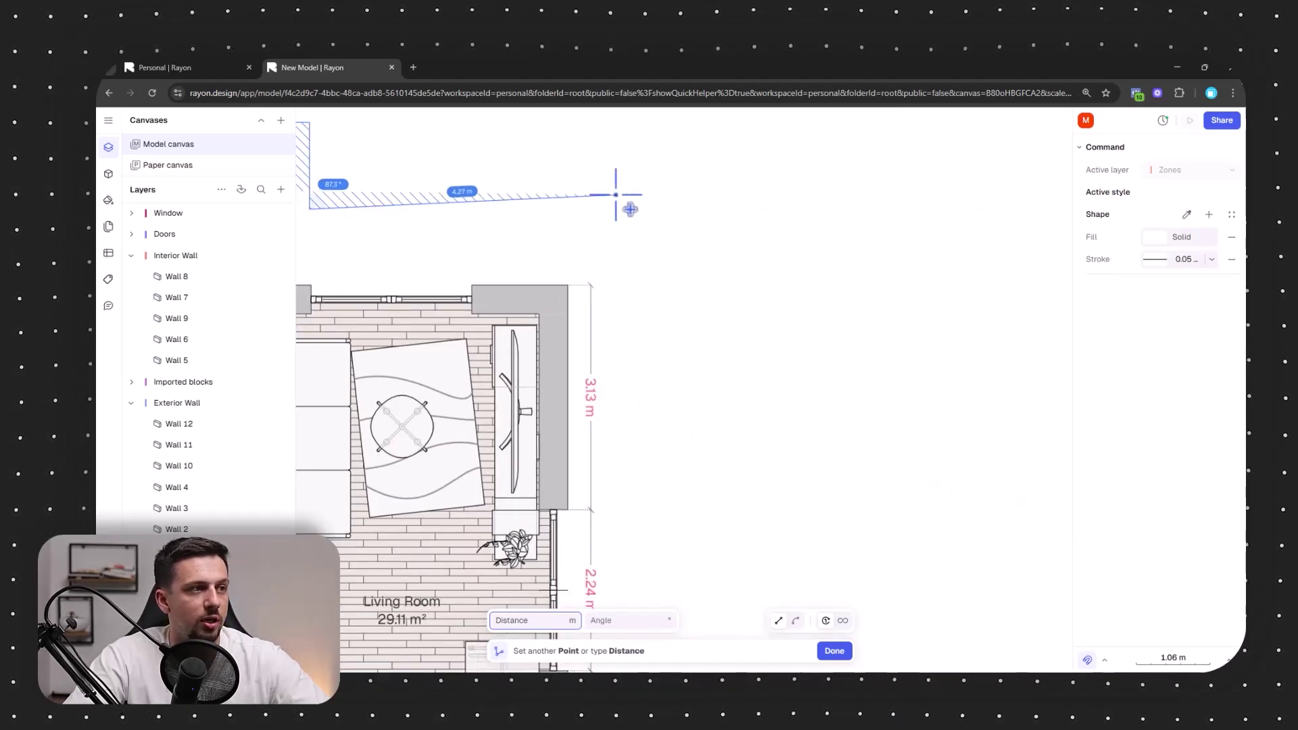
click(650, 215)
scroll(650, 215, down, 3)
middle_drag(651, 561, 707, 374)
click(707, 363)
click(658, 423)
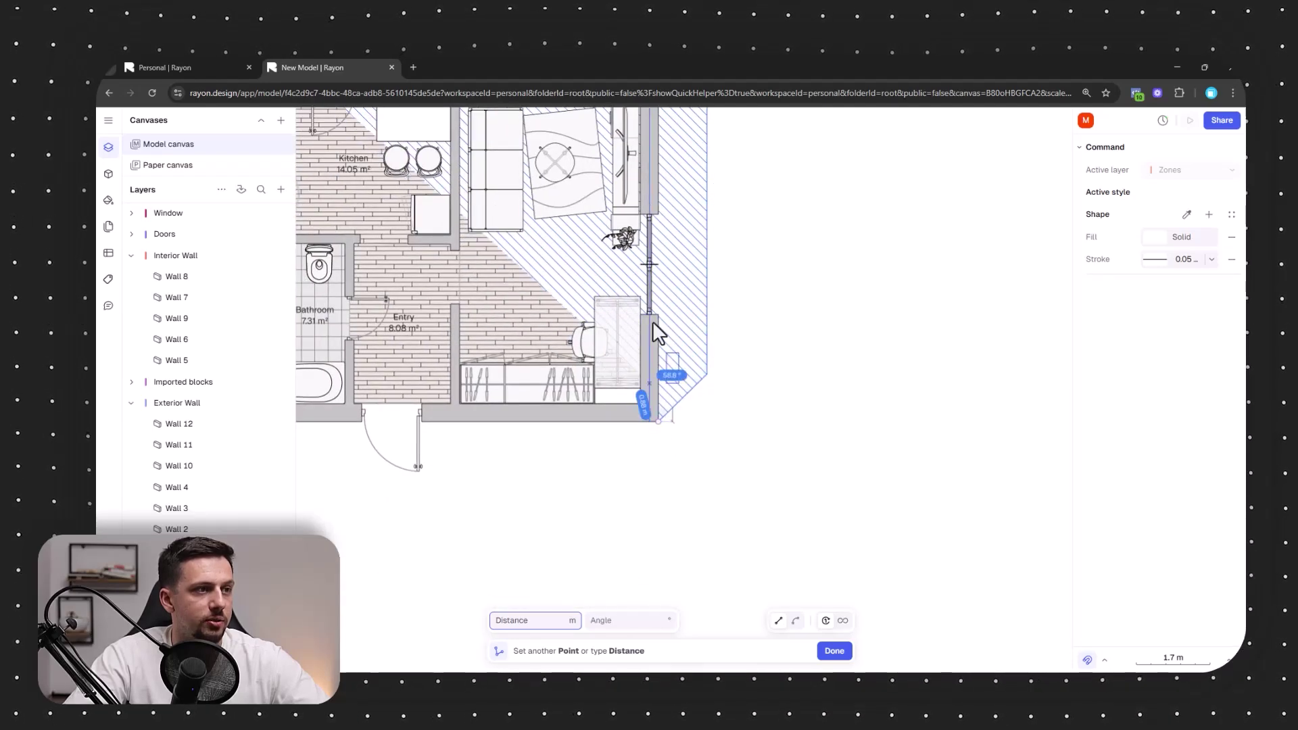
- Close the shadow outline by following the exterior wall corners of the living room and porch back to its starting point
middle_drag(670, 136, 719, 545)
click(709, 488)
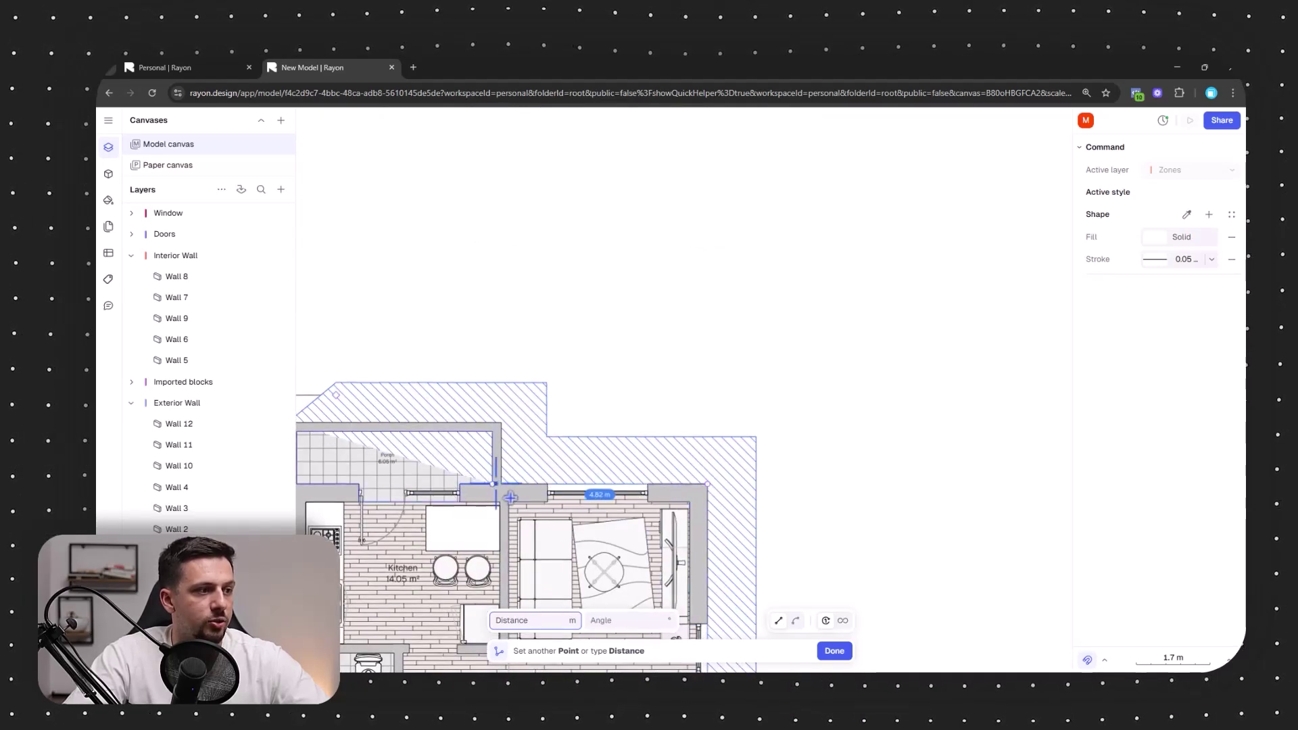
click(504, 487)
click(506, 427)
middle_drag(572, 455, 867, 362)
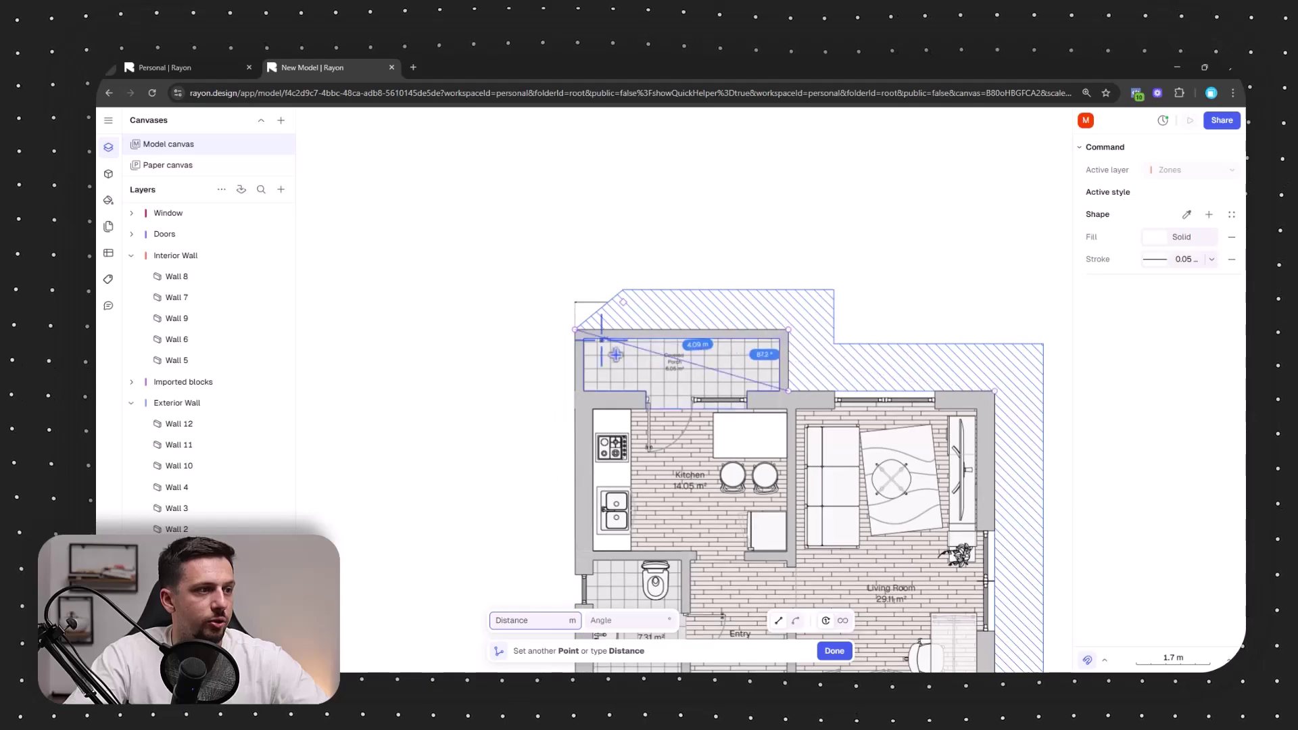
click(575, 331)
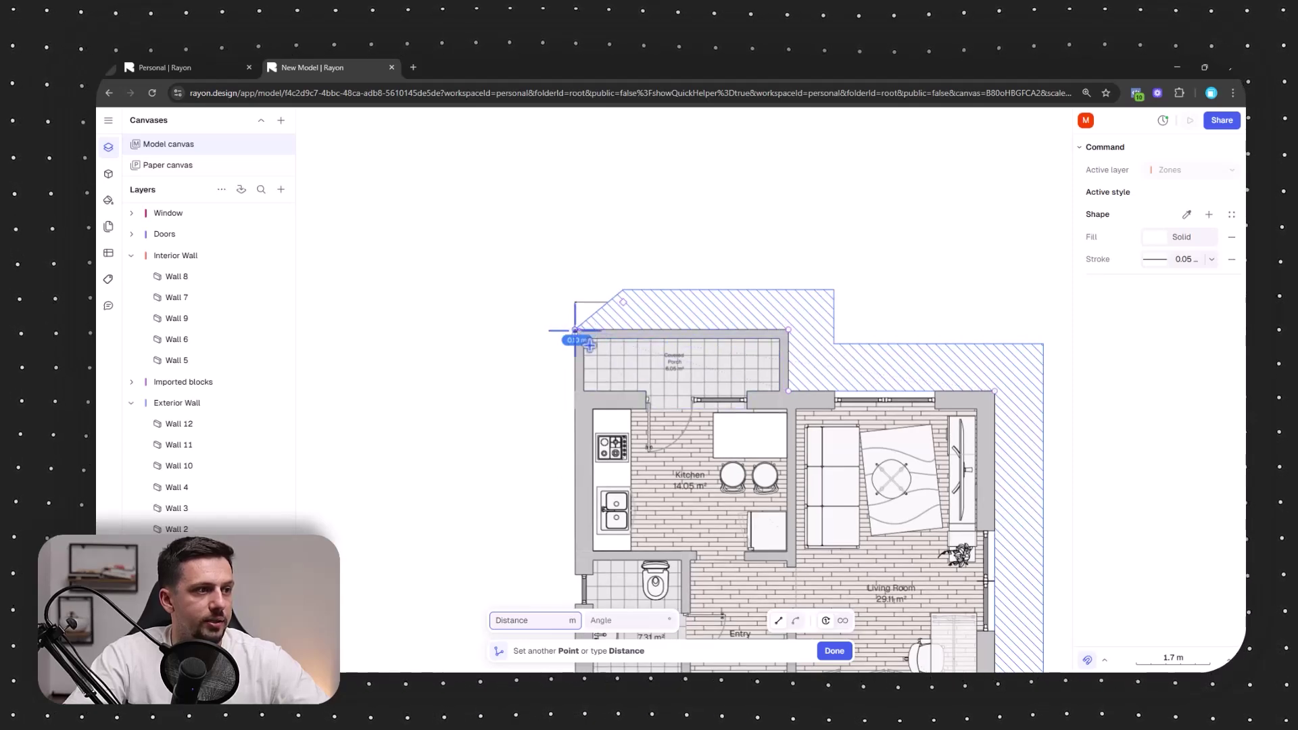
key(Return)
- Fill the shadow shape with solid gray 808080 at about 23% opacity and remove its stroke
middle_drag(883, 475, 730, 418)
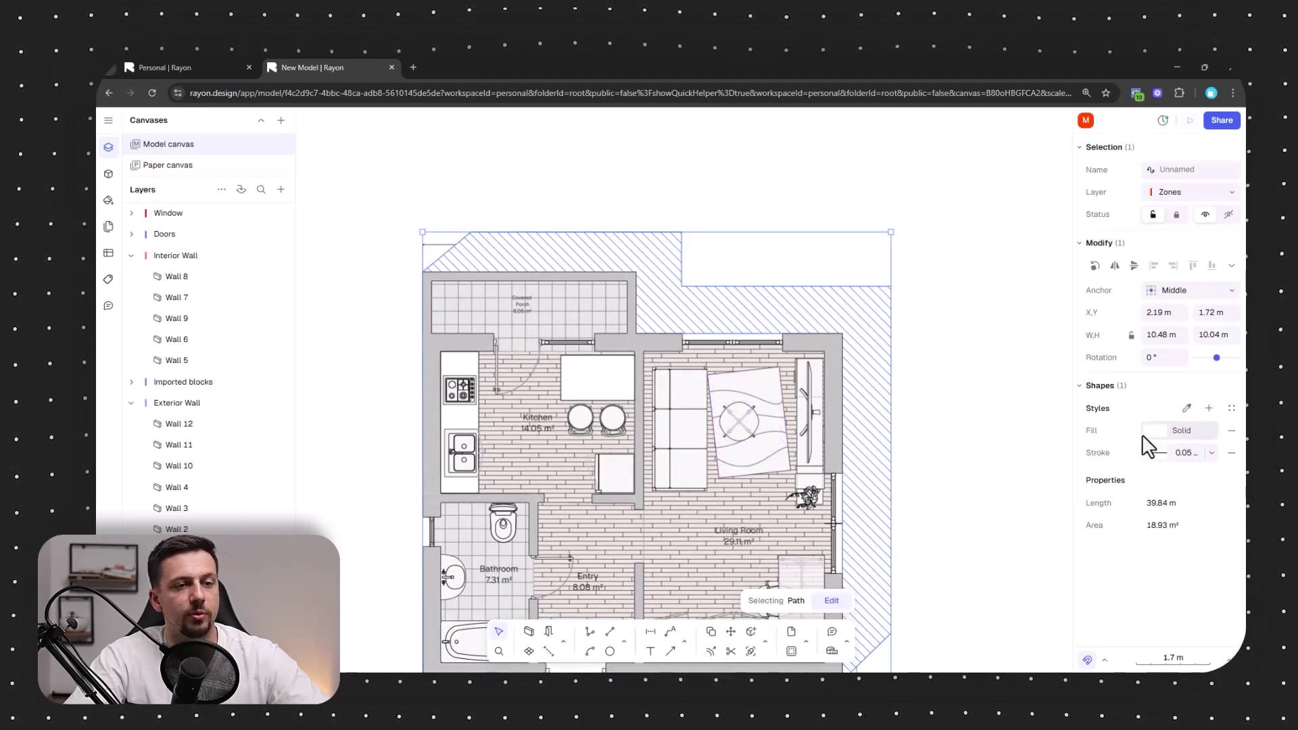
click(1154, 431)
mouse_move(935, 408)
mouse_down()
mouse_move(912, 375)
mouse_move(917, 398)
mouse_up()
click(1030, 518)
drag(1031, 518, 1025, 518)
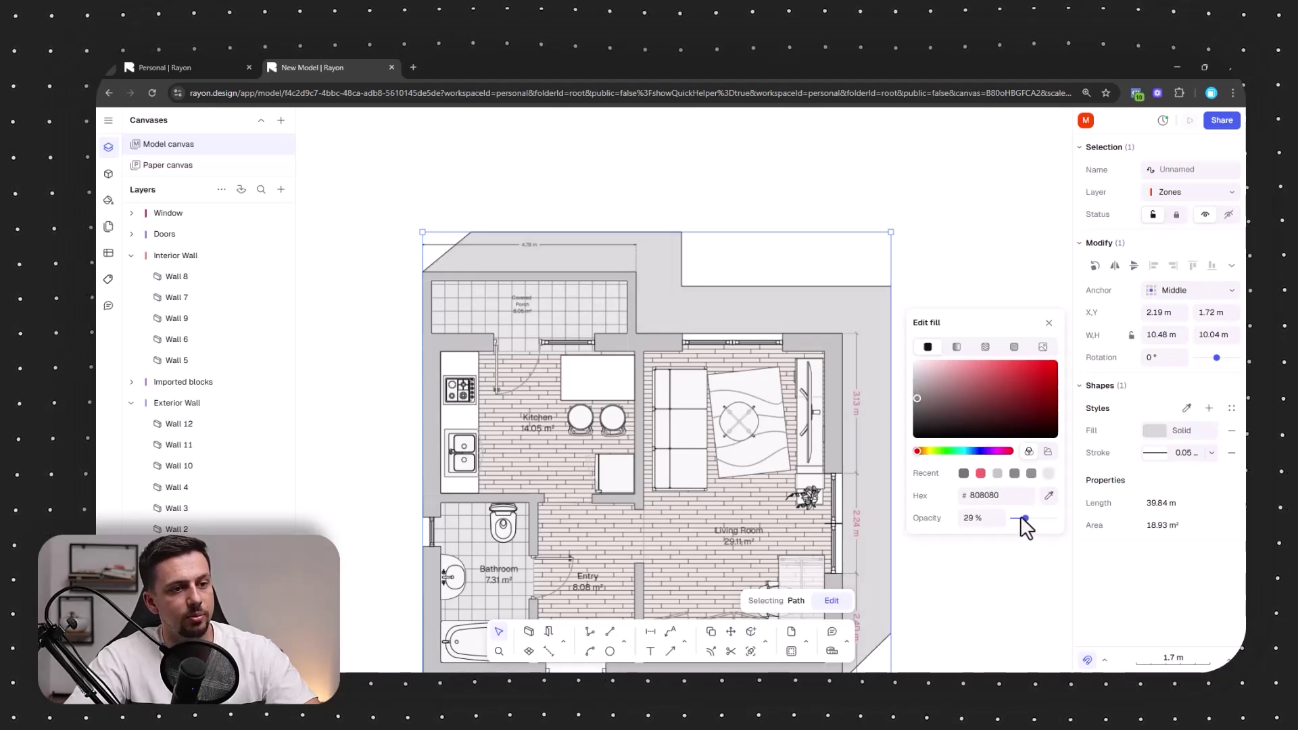
click(1155, 453)
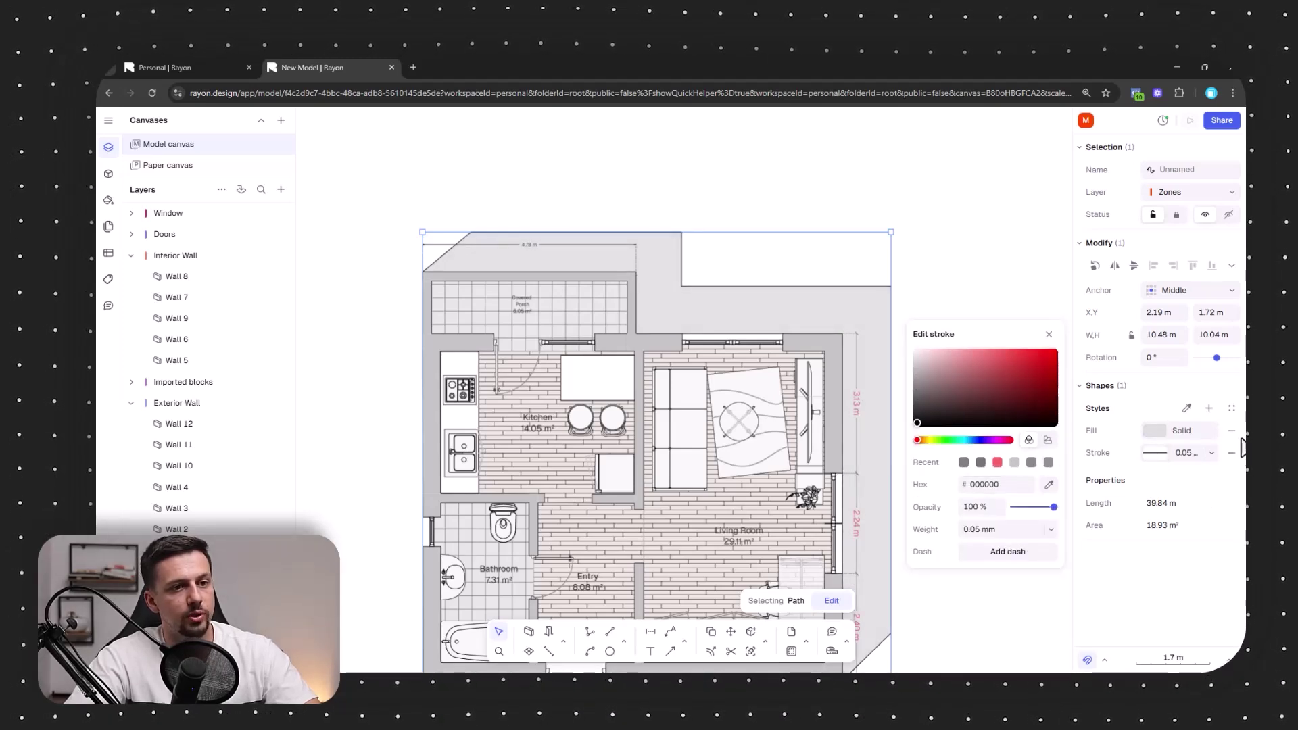
click(1232, 453)
- Move the shadow path beneath the dimensions, tags and room zones within the Zones layer
scroll(196, 474, down, 3)
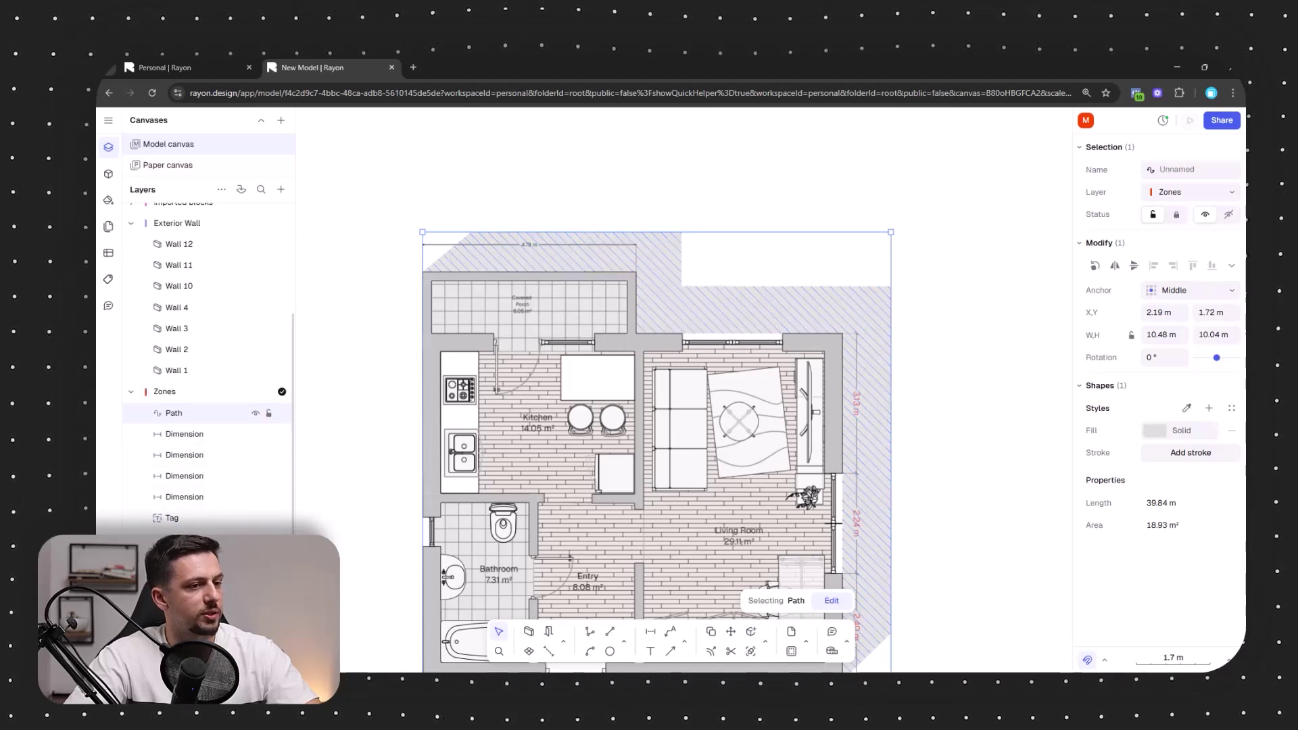
scroll(223, 464, down, 2)
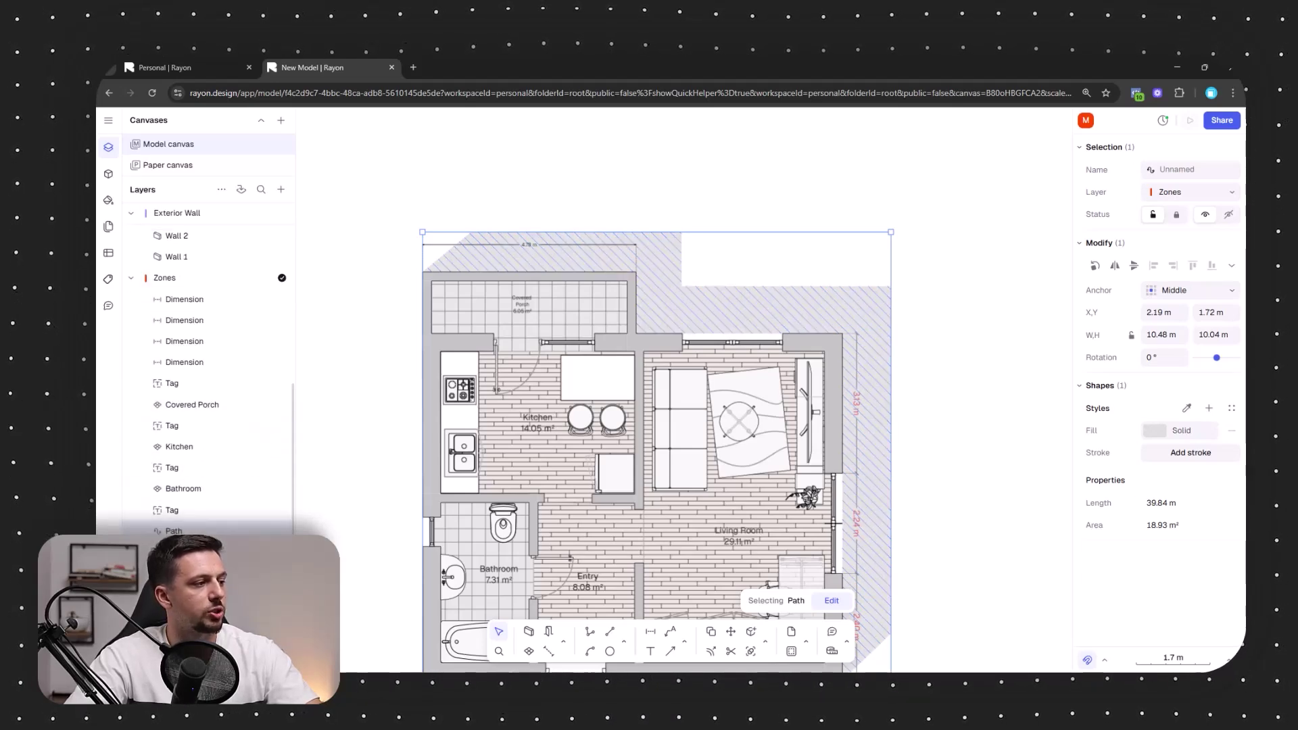
click(971, 442)
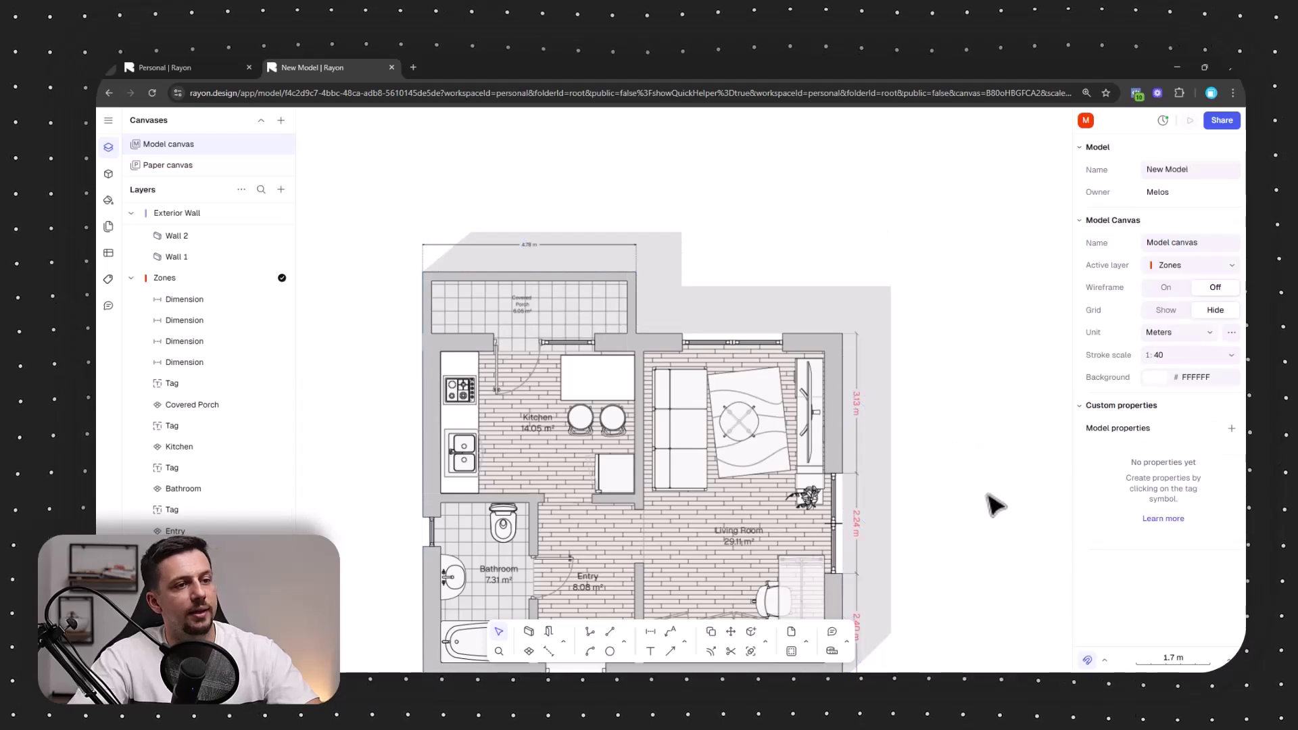
- Lower the shadow shape's fill opacity to 12%
middle_drag(979, 527, 924, 404)
click(838, 485)
click(1158, 431)
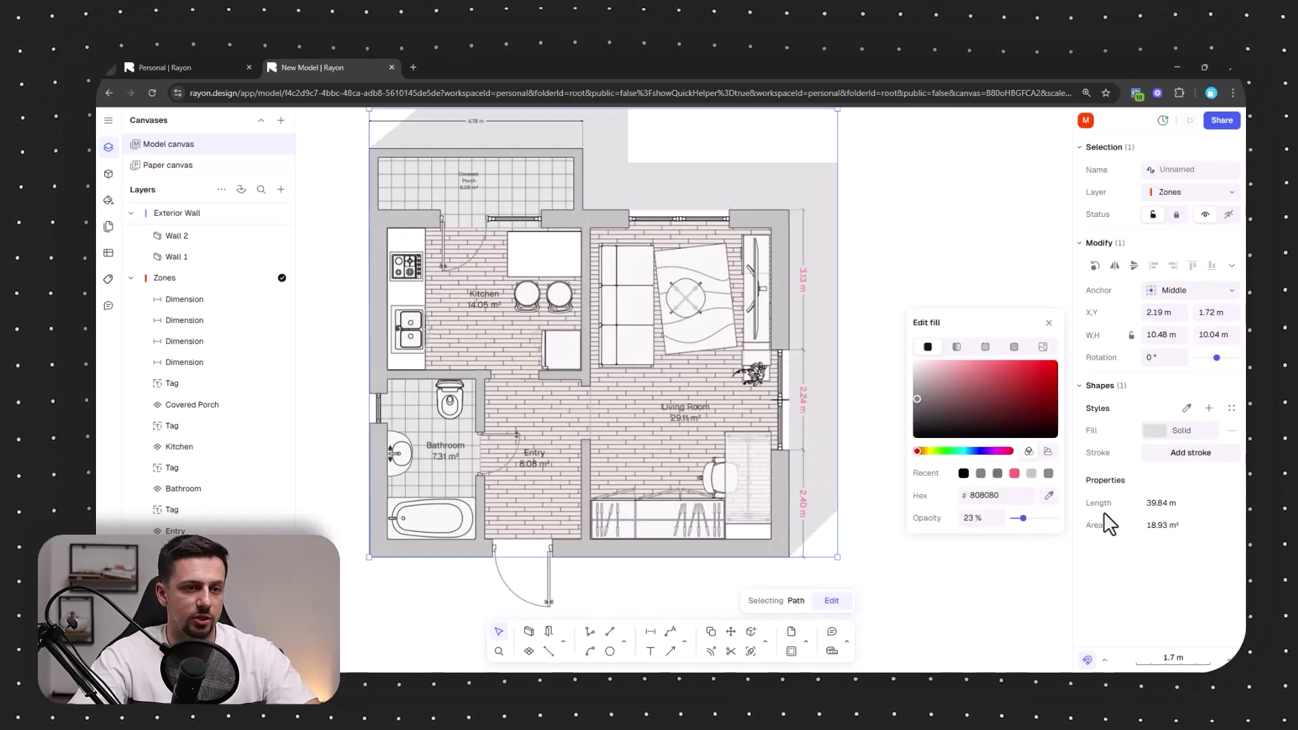
drag(1018, 520, 1014, 519)
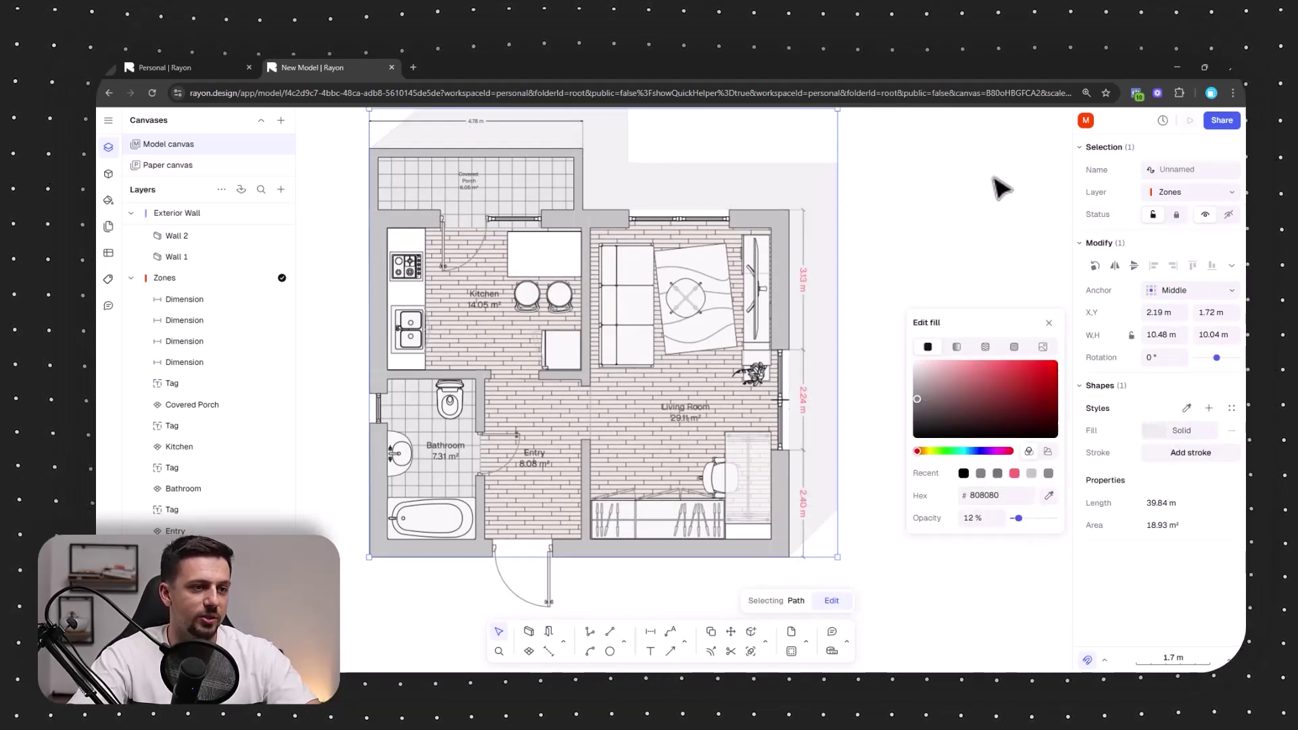
click(994, 178)
scroll(883, 275, down, 3)
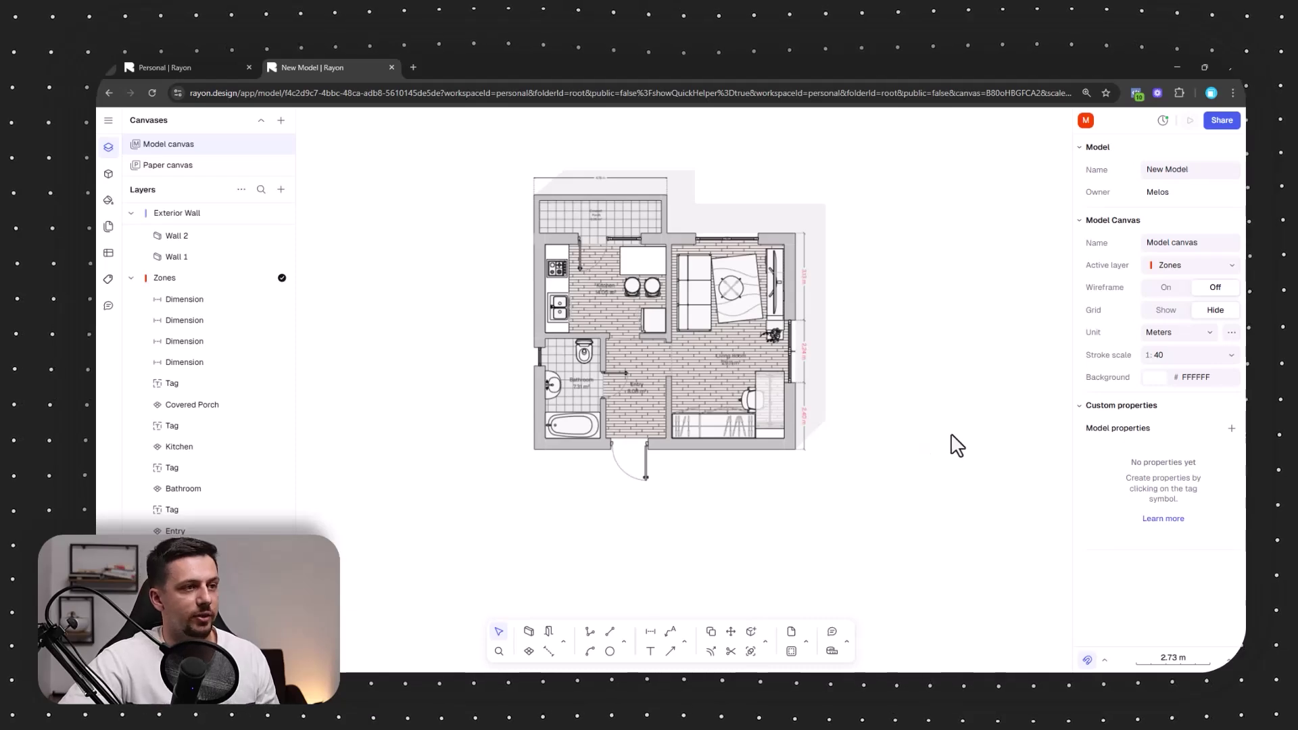
- Add vertices to the shadow path at the living room's upper window and pull them to the frame's corners, extending the shadow into the recess
scroll(759, 223, up, 5)
click(675, 400)
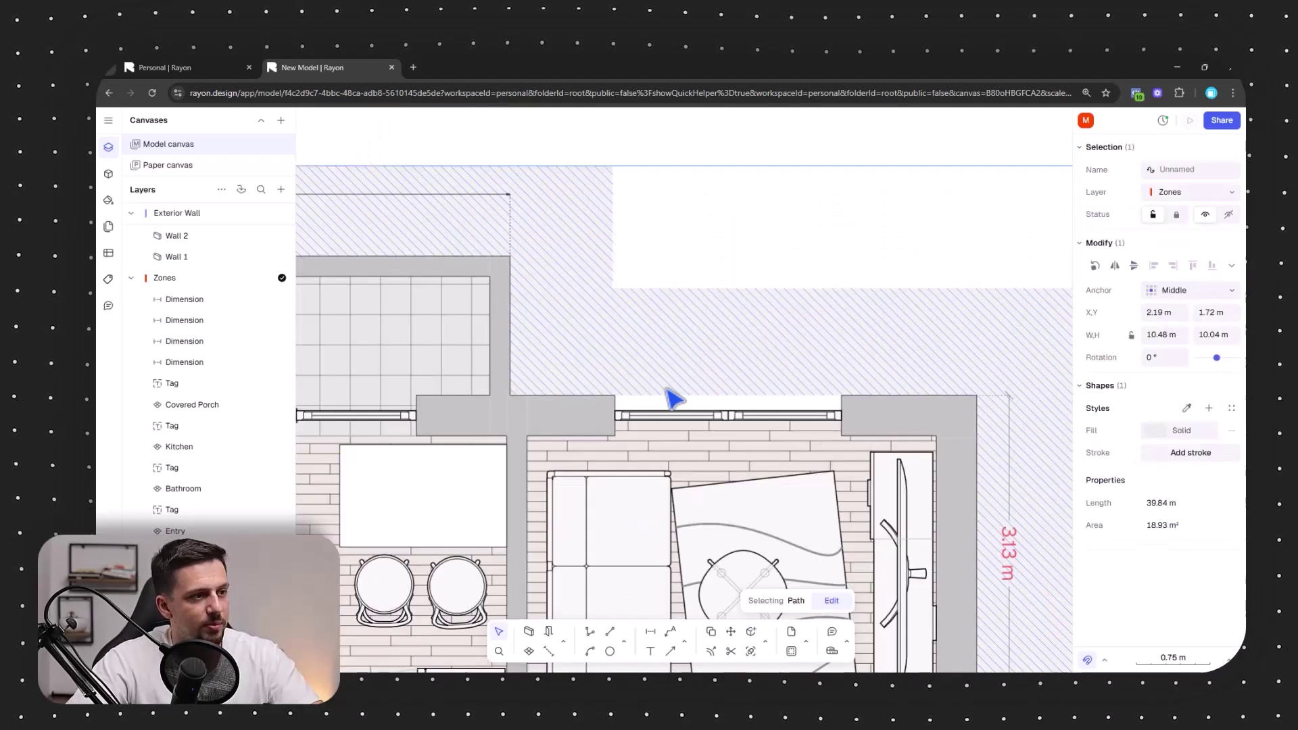
double_click(675, 400)
scroll(649, 405, up, 3)
scroll(869, 399, right, 2)
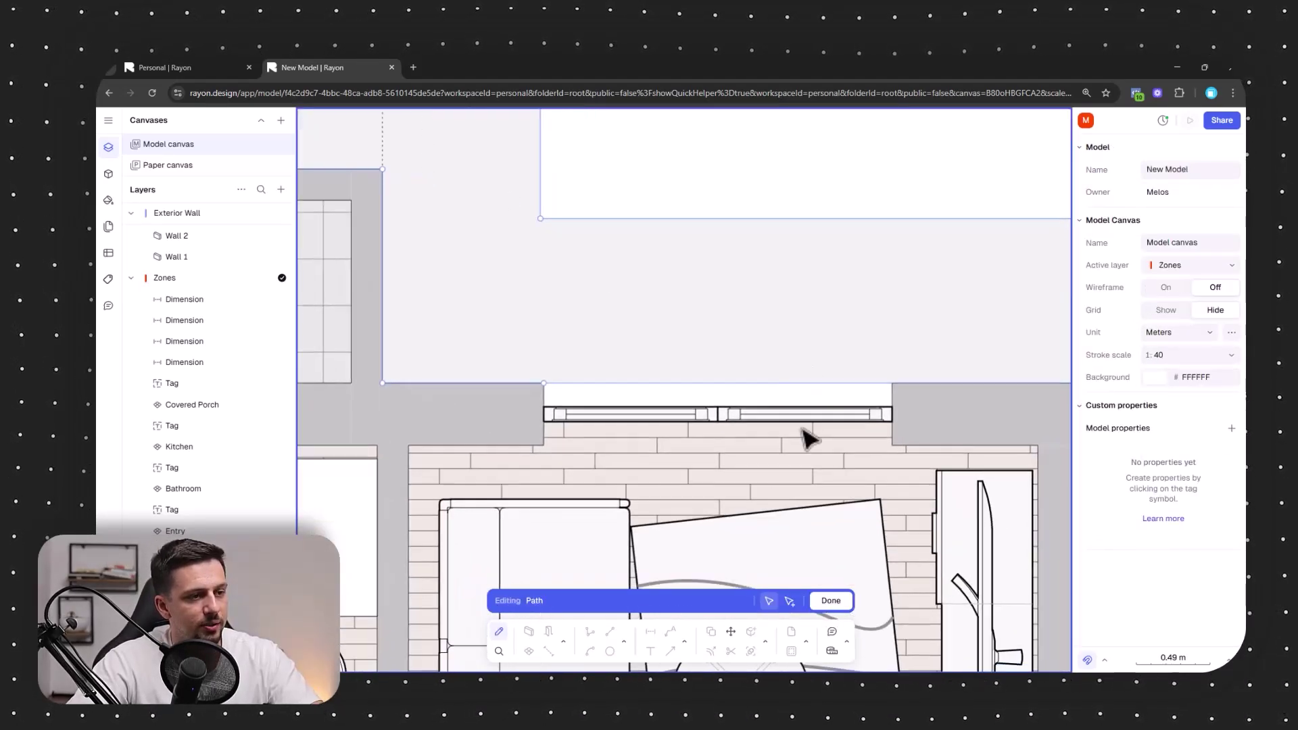
click(789, 601)
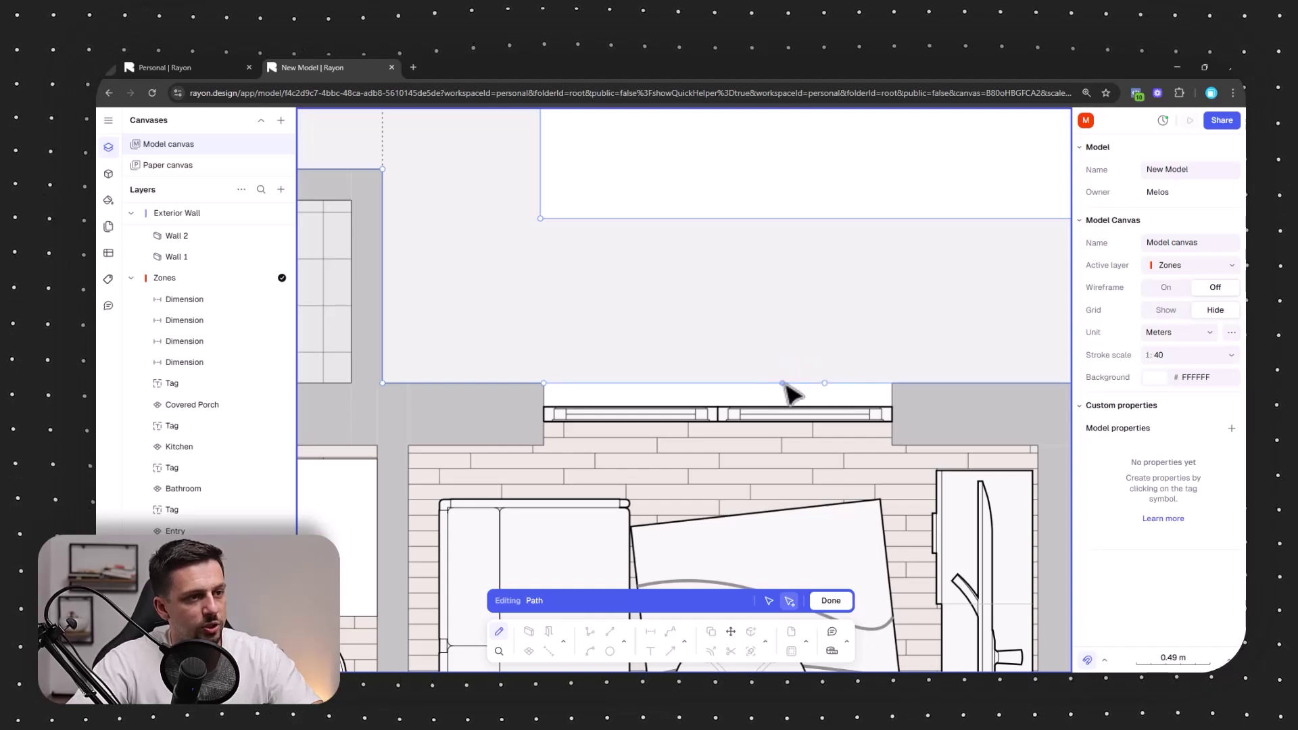
drag(783, 384, 544, 407)
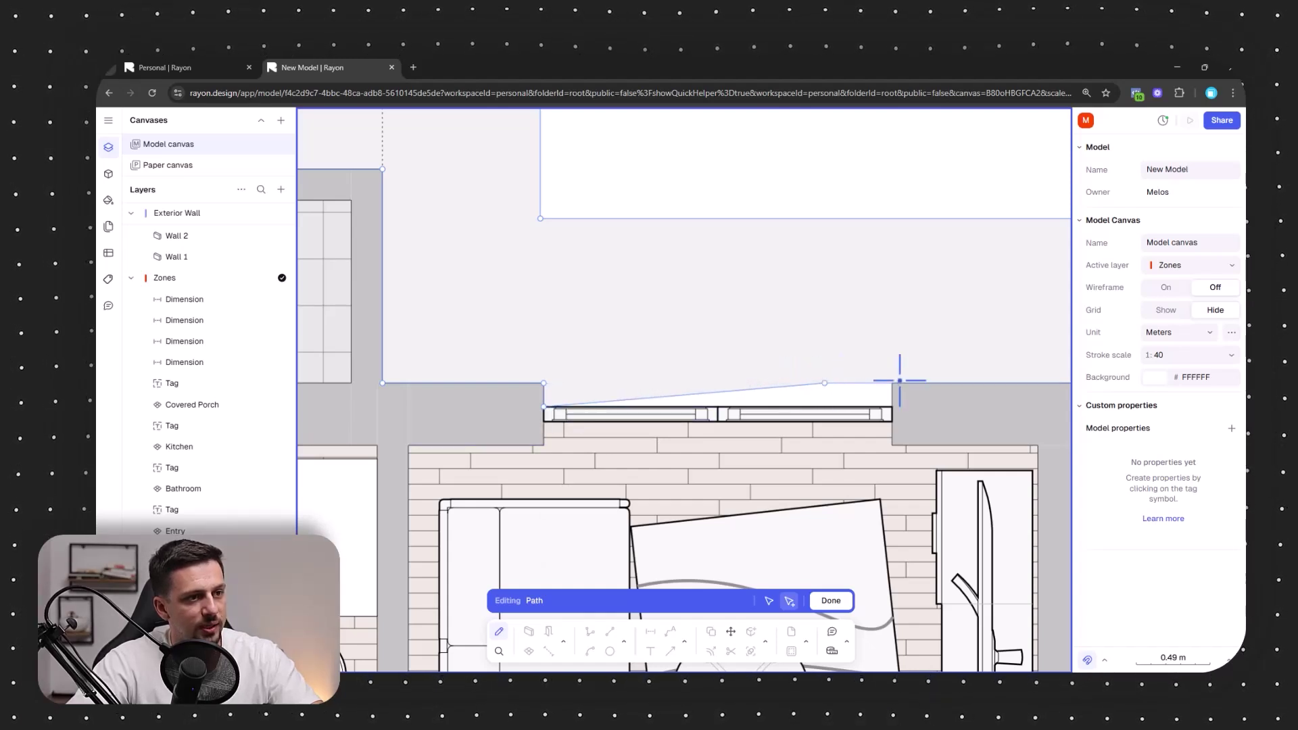
drag(825, 383, 892, 407)
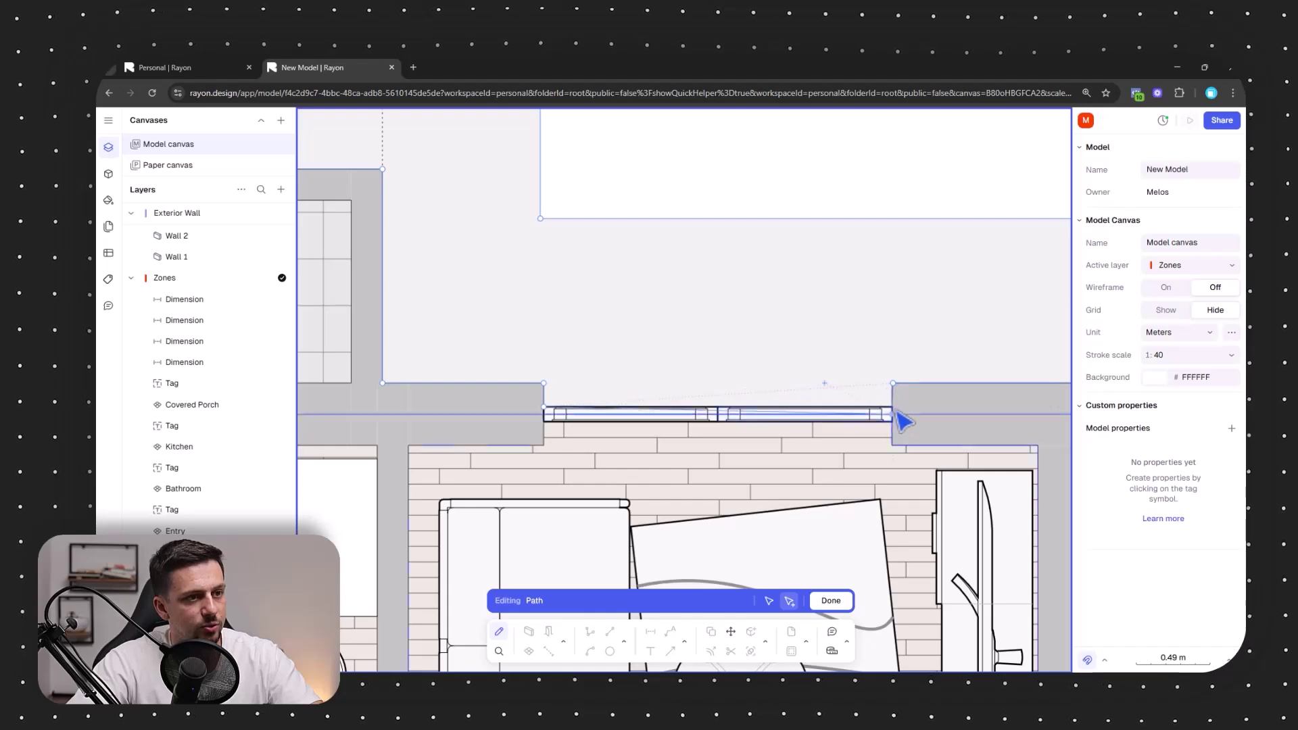
key(Escape)
key(shift+1)
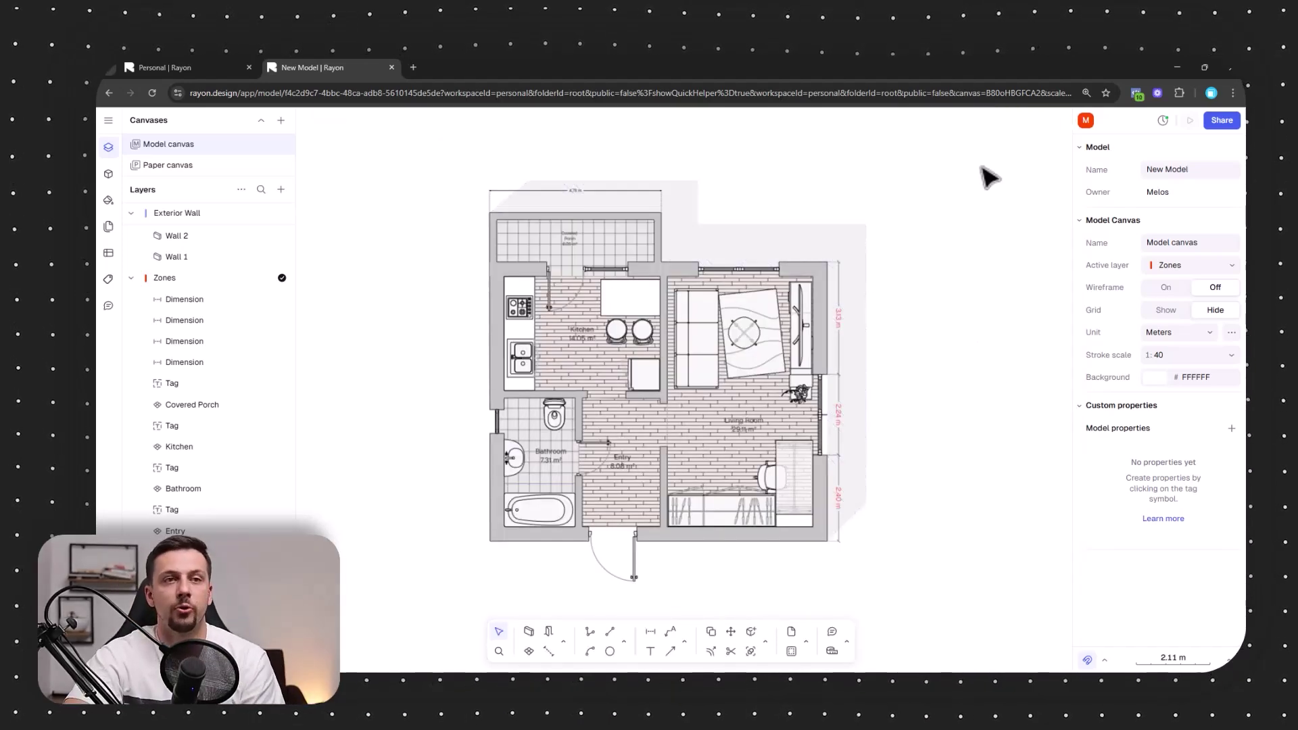
- Review the model's sharing access options, including the e-mail invitation field, and close them
click(1222, 121)
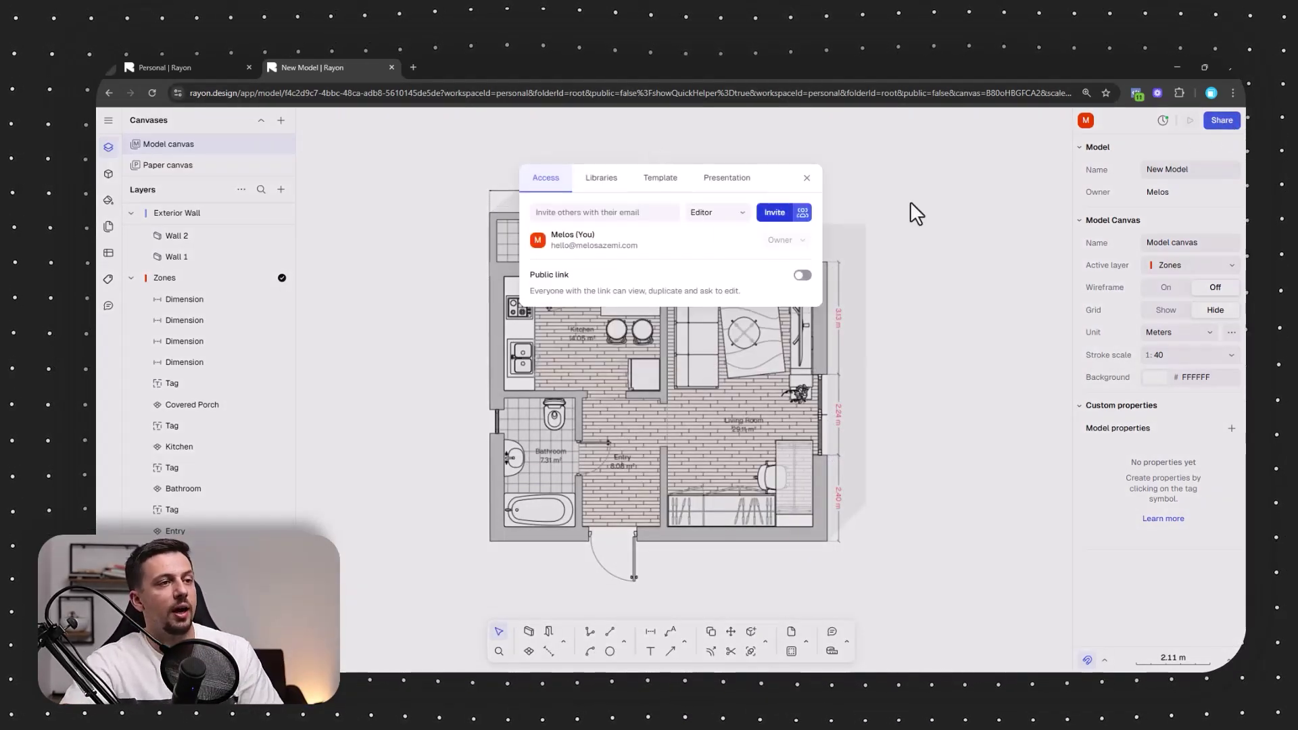
click(600, 218)
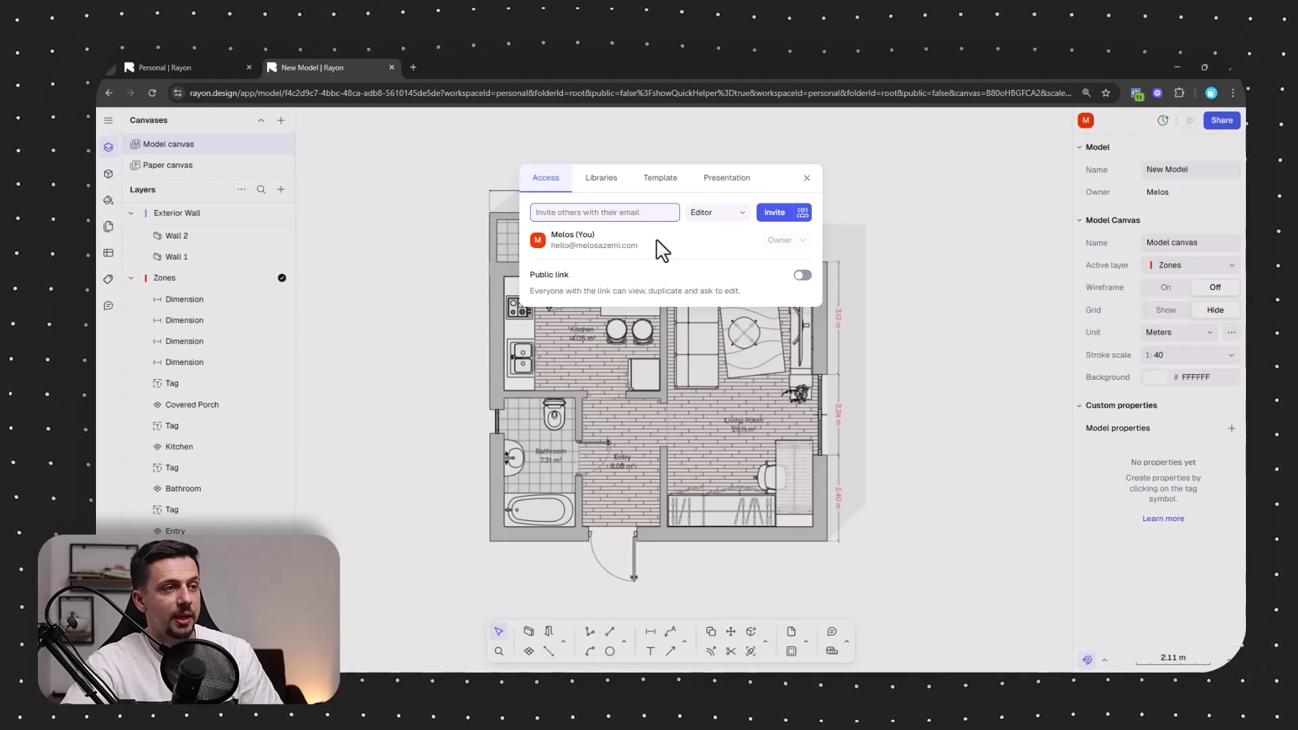
click(807, 178)
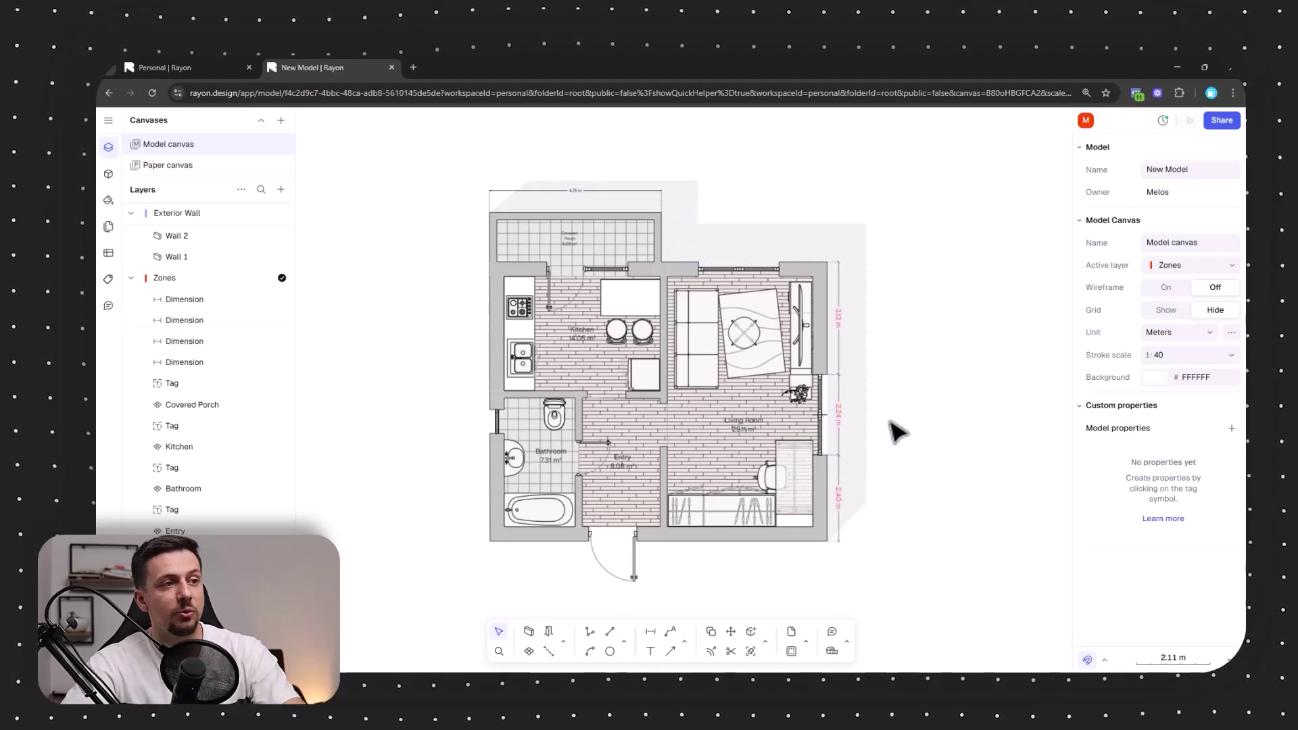
- Place a comment in the living room and post the text "please change the flooring"
middle_drag(873, 418, 848, 435)
text(c)
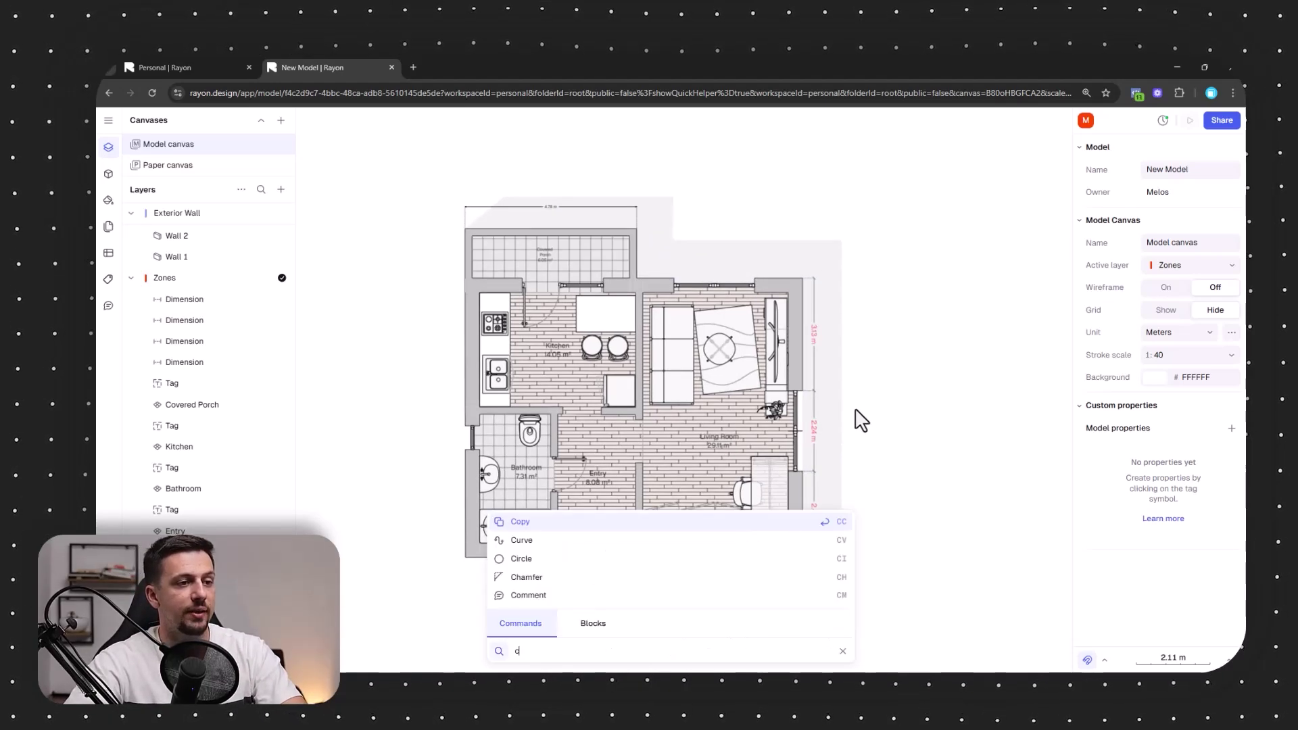
key(Escape)
click(837, 639)
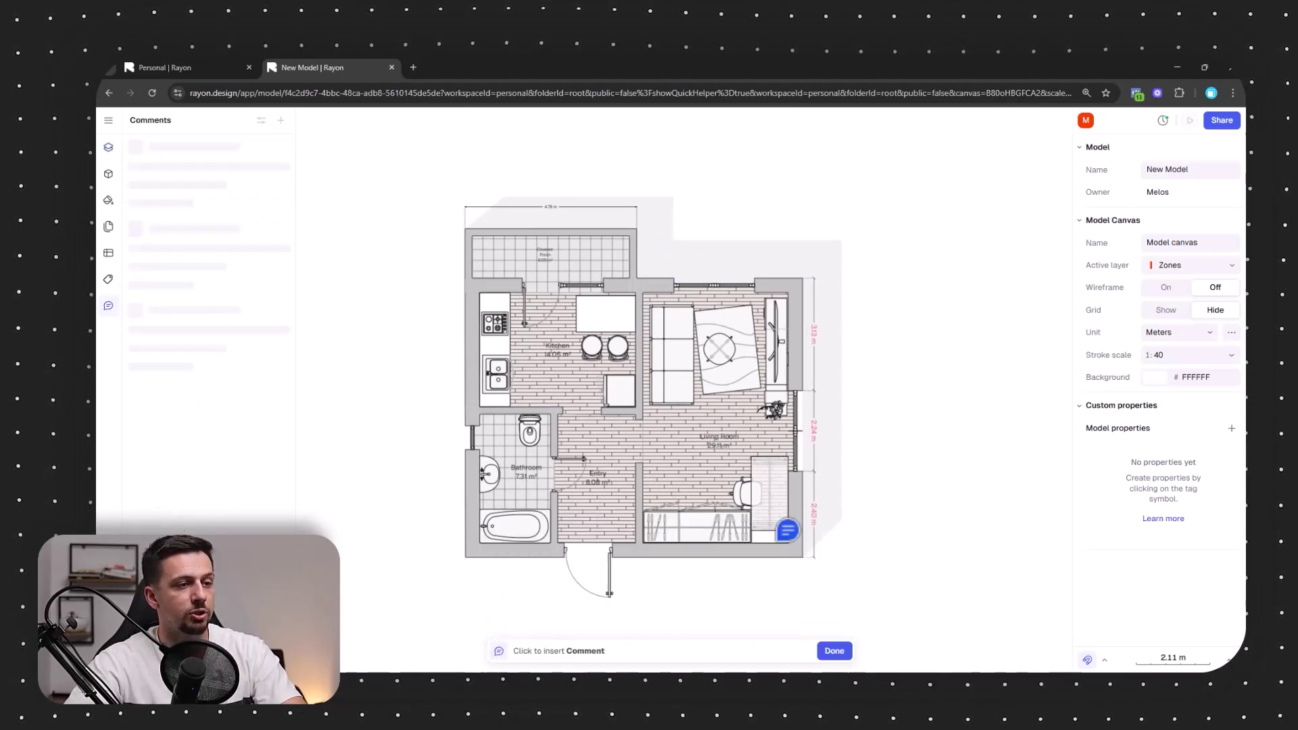
click(657, 463)
scroll(679, 465, up, 3)
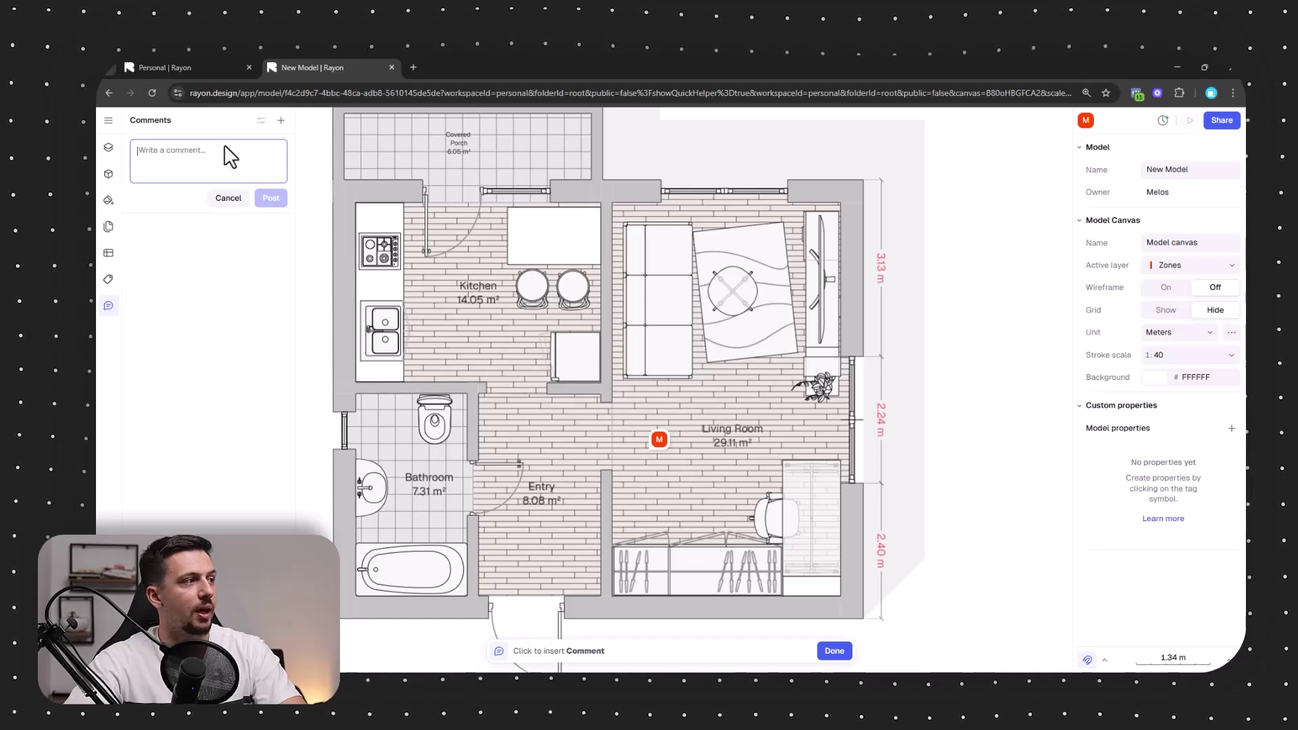
text(please change the flooring)
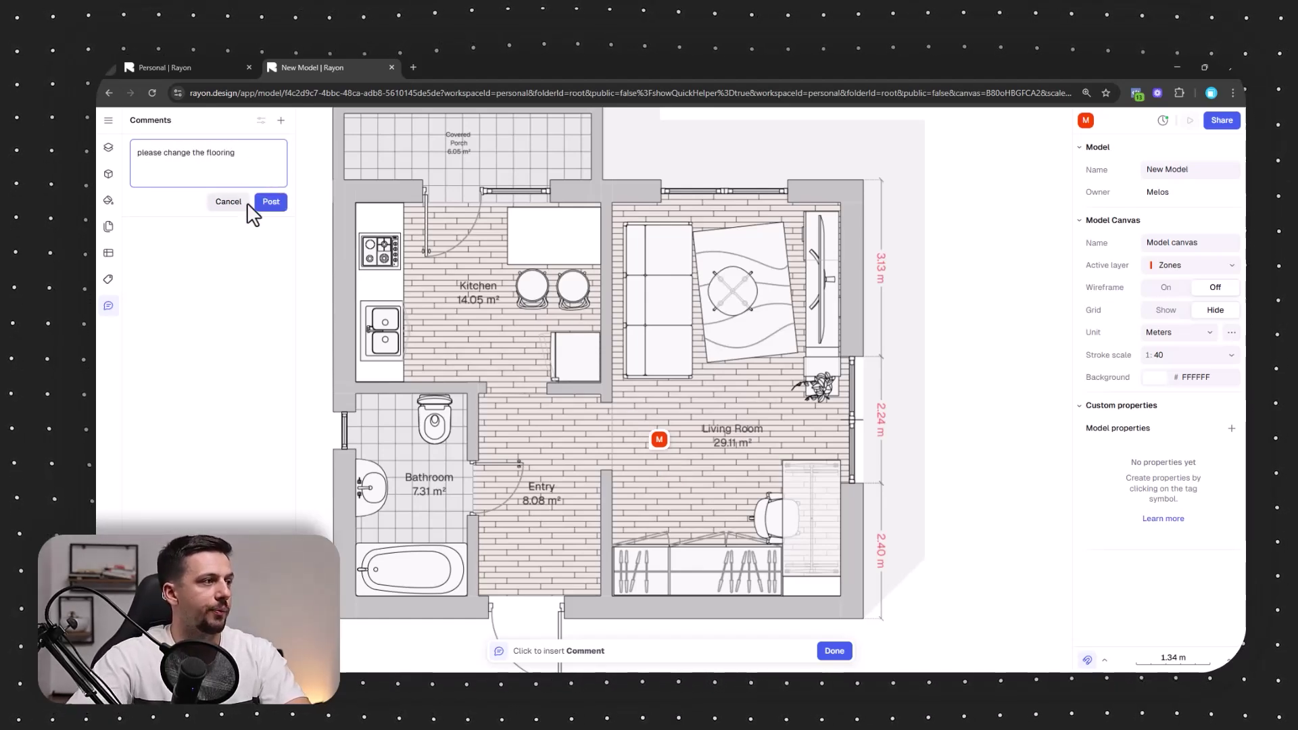
click(269, 202)
- Open the flooring comment on the plan, mark it as resolved and close it
scroll(789, 408, down, 3)
click(715, 467)
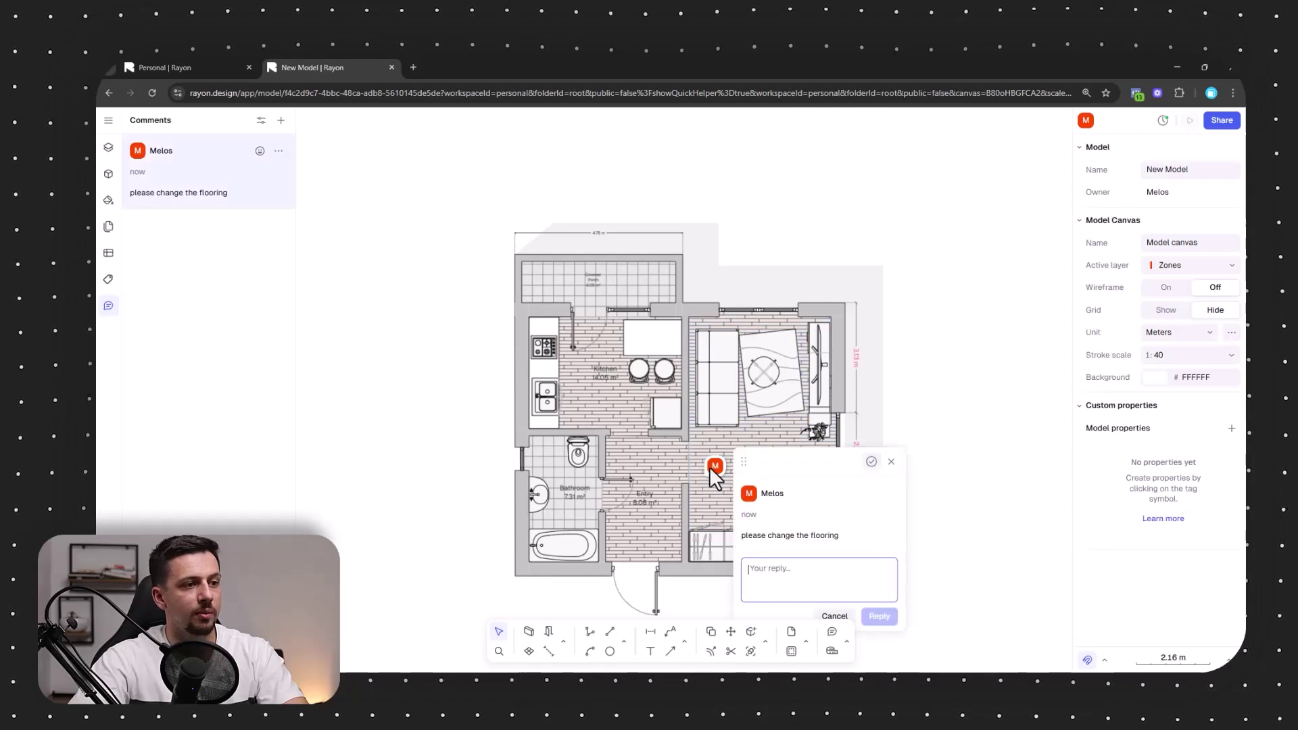
click(872, 462)
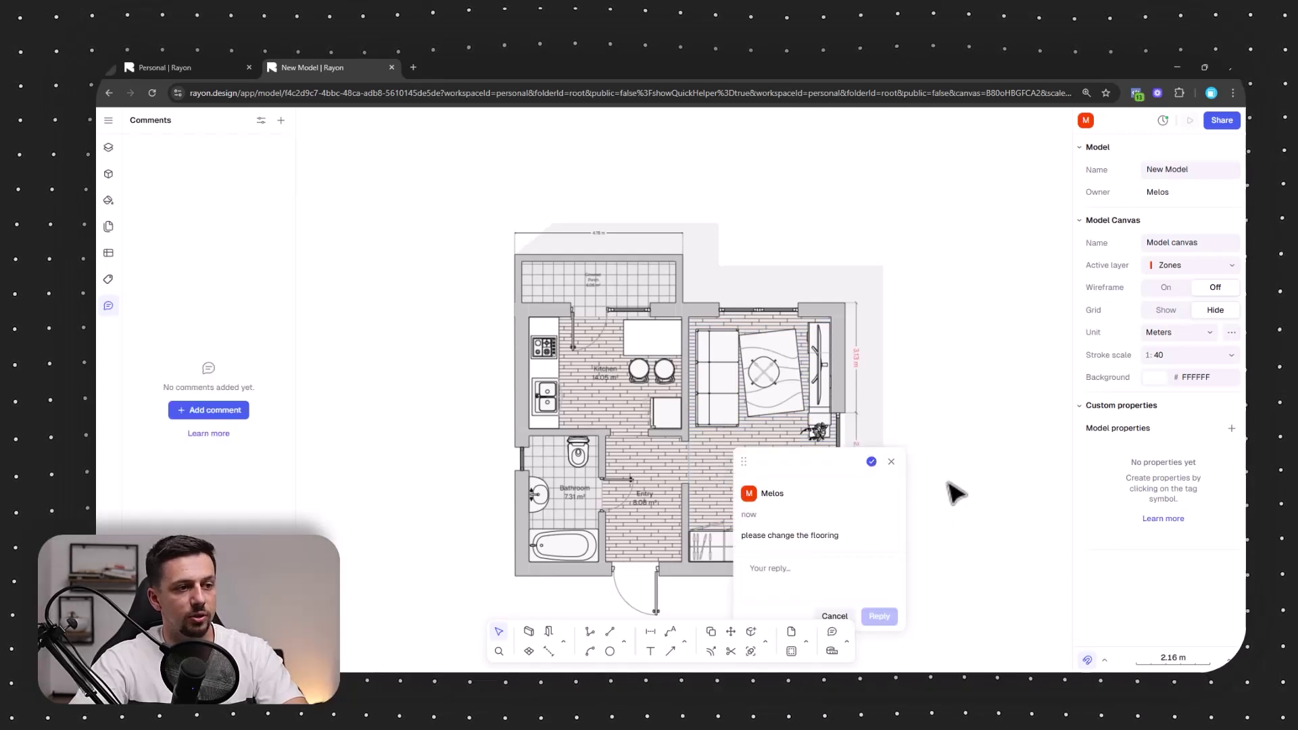
click(892, 462)
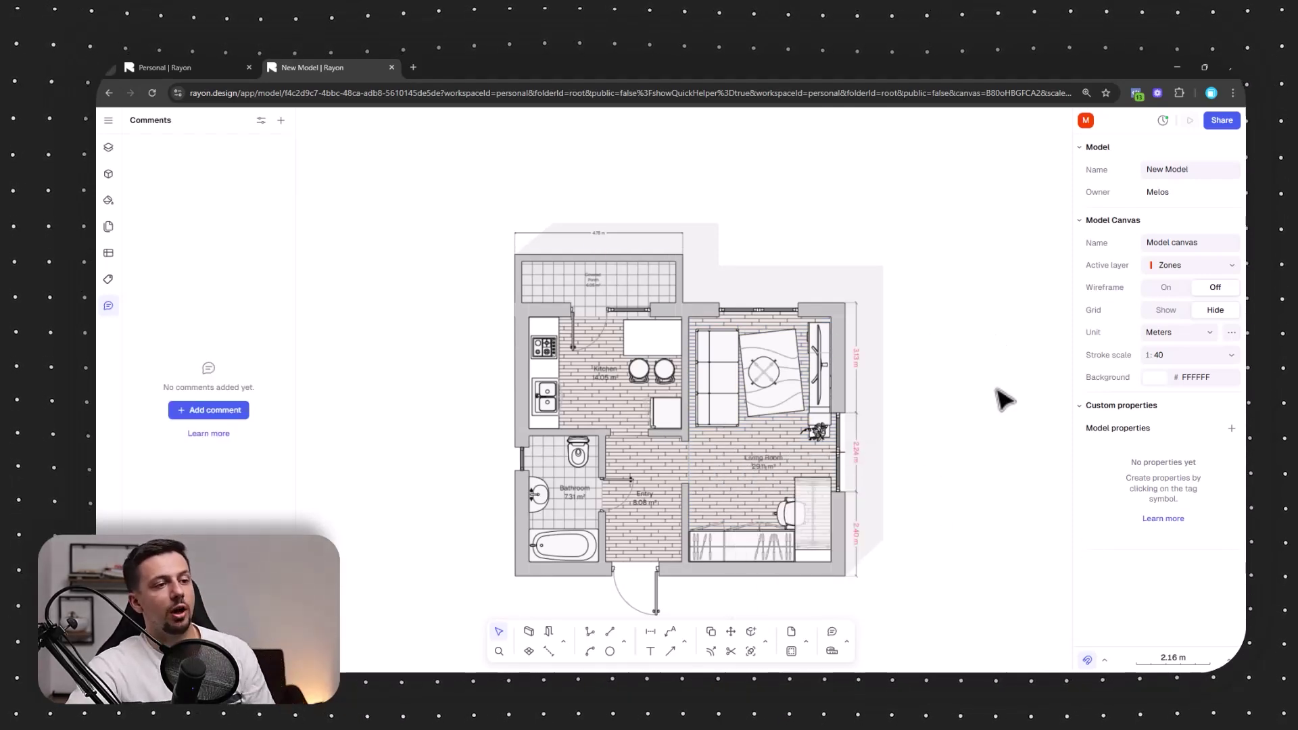
- Publish the model as a presentation from the sharing options and open the published presentation
middle_drag(995, 389, 947, 362)
click(1225, 121)
click(887, 313)
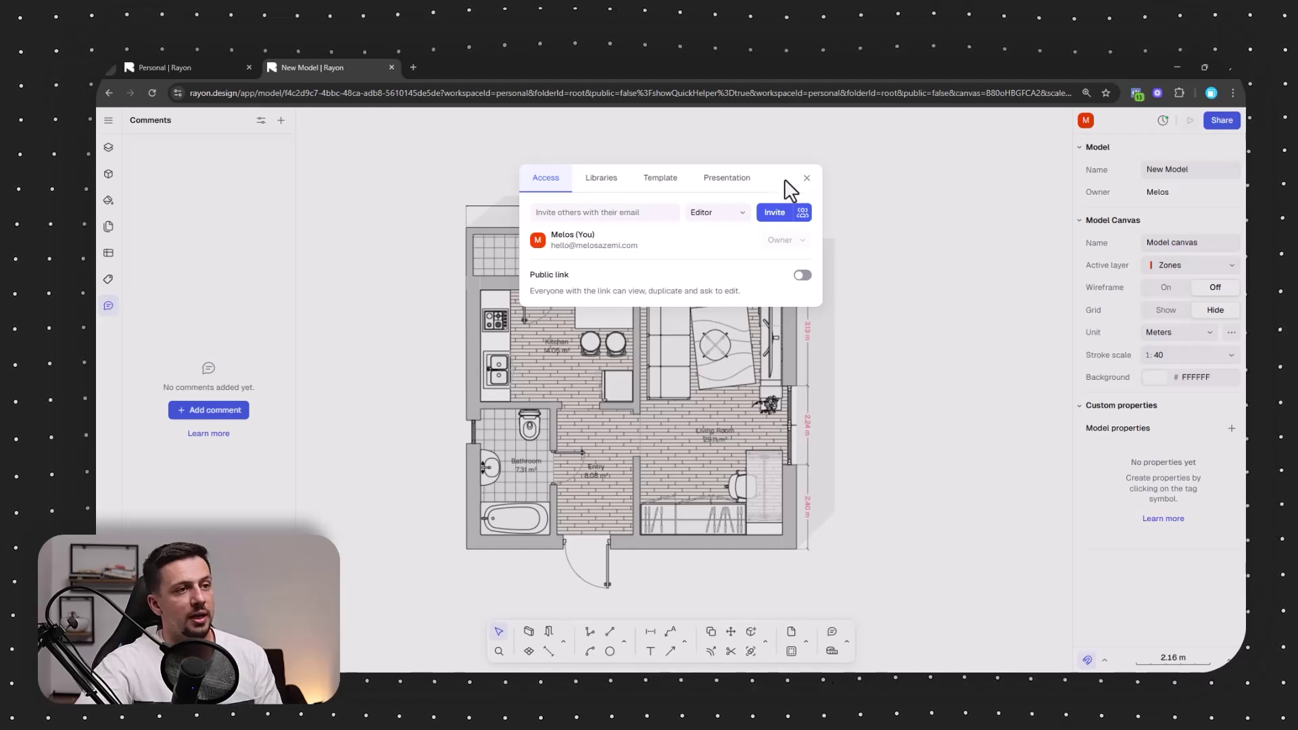
click(733, 188)
click(803, 220)
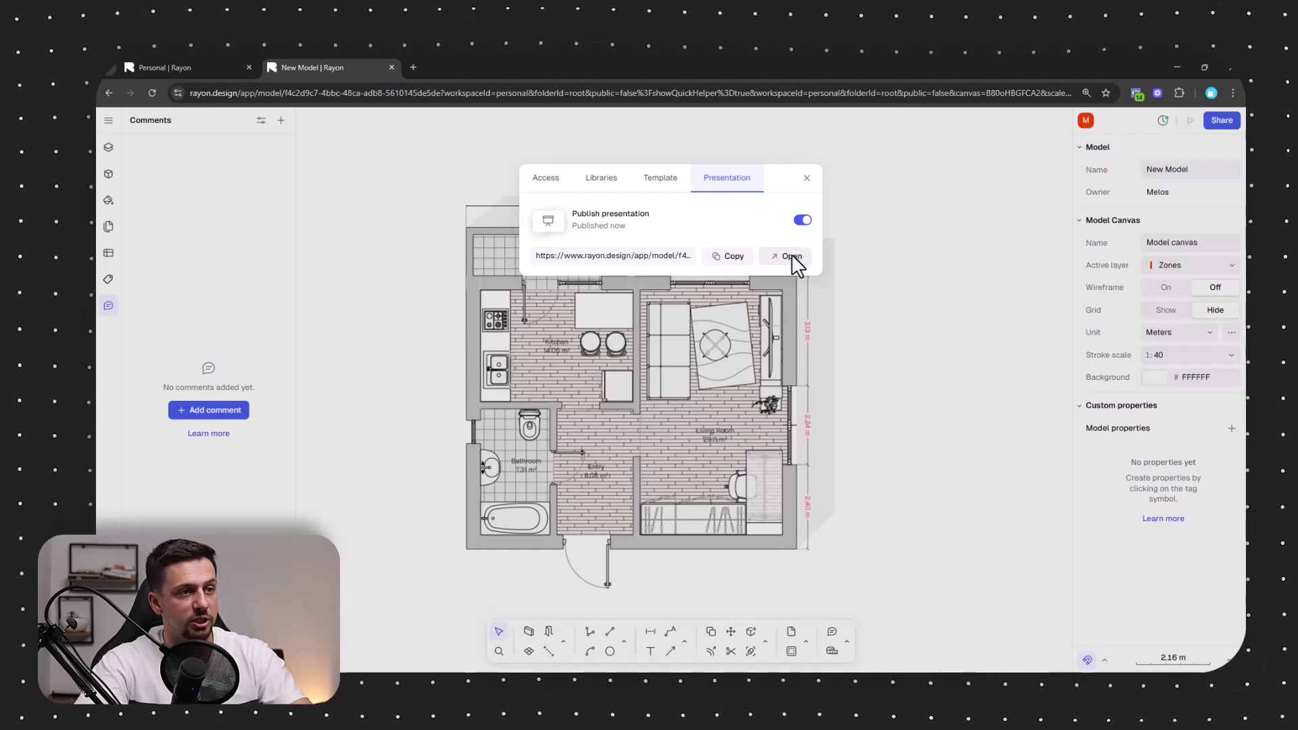
click(791, 254)
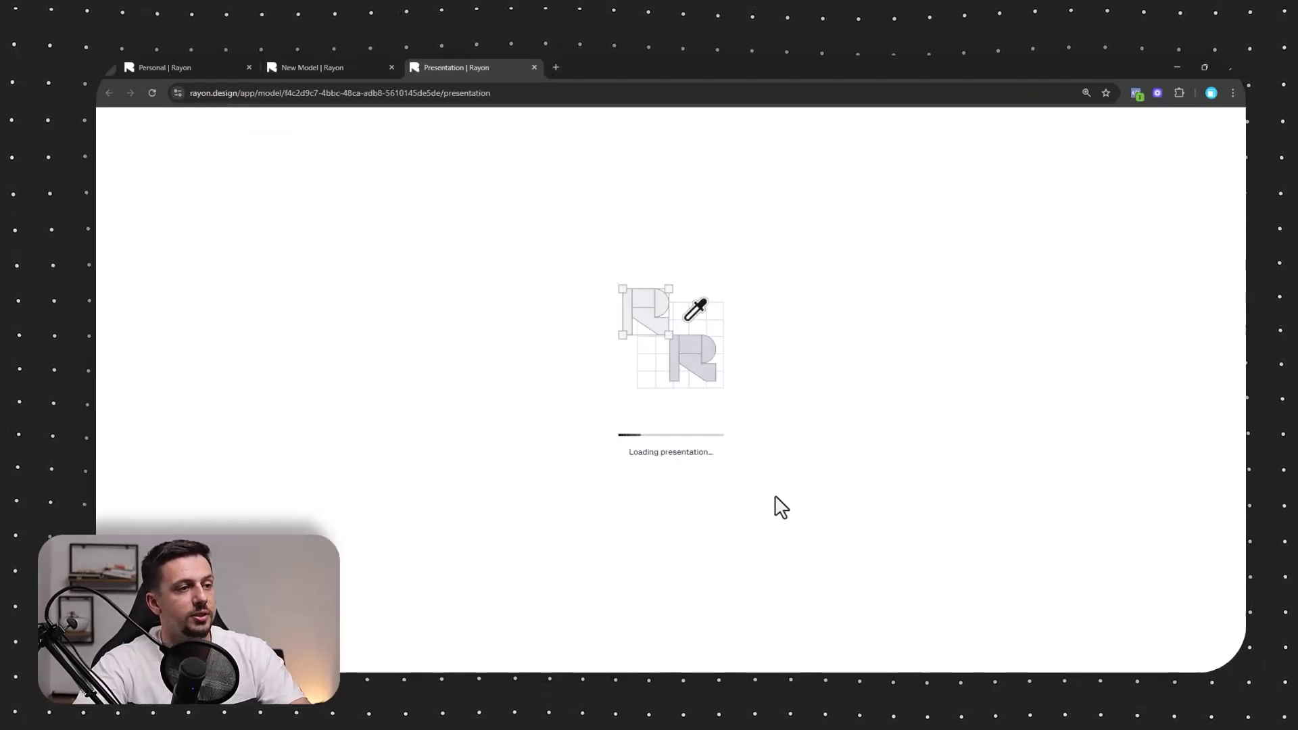